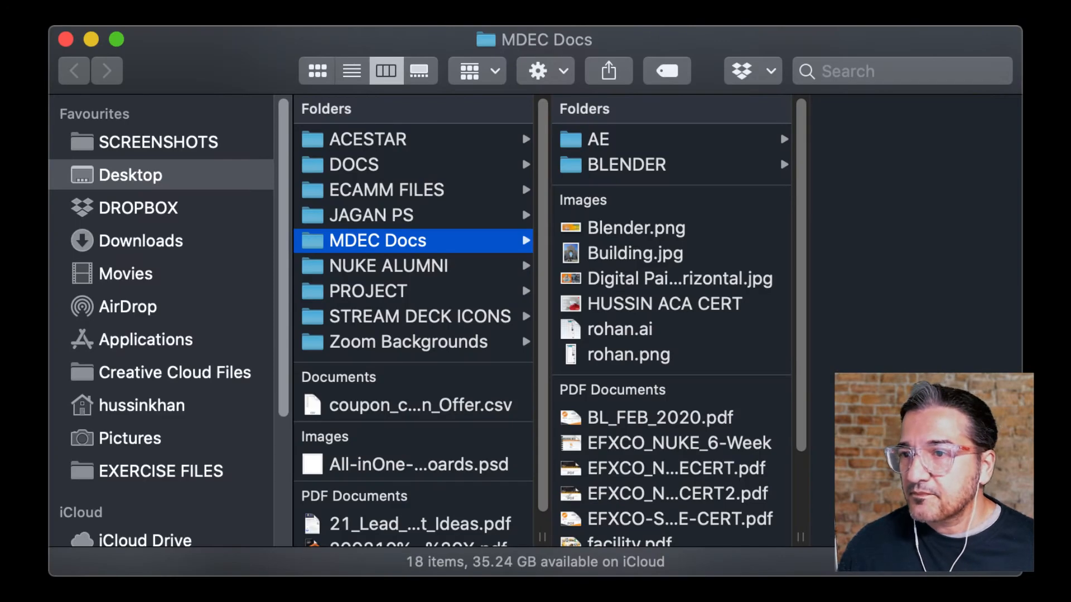
Enlarge the file browser window and open the 01 DEMO FILES folder.
mouse_move(671, 40)
left_mouse_down()
mouse_move(680, 40)
mouse_move(671, 42)
left_mouse_up()
left_click_drag(506, 576, 540, 593)
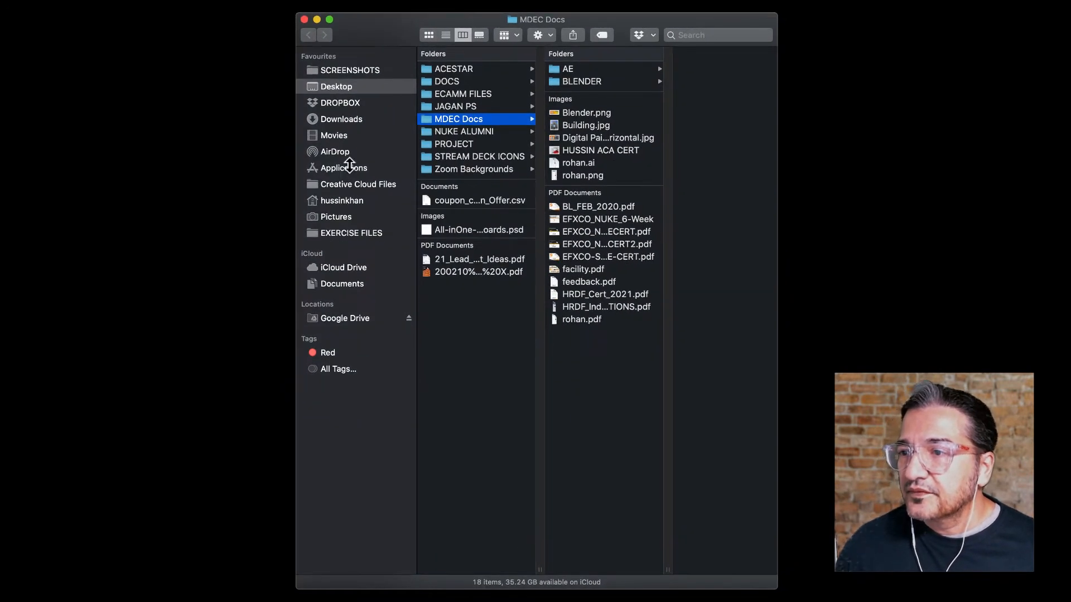
left_click(471, 106)
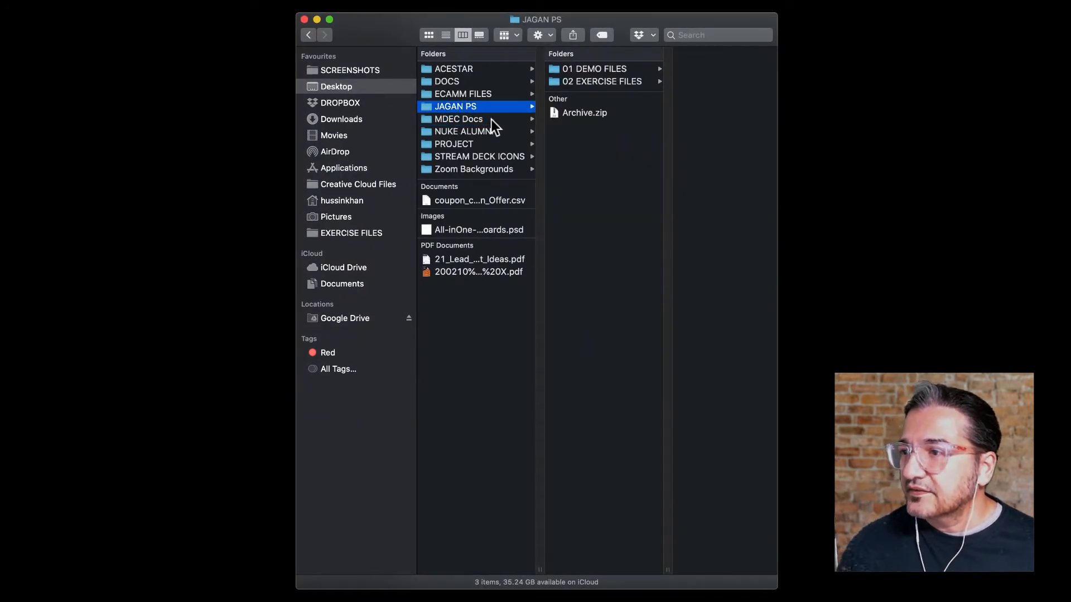
left_click(611, 69)
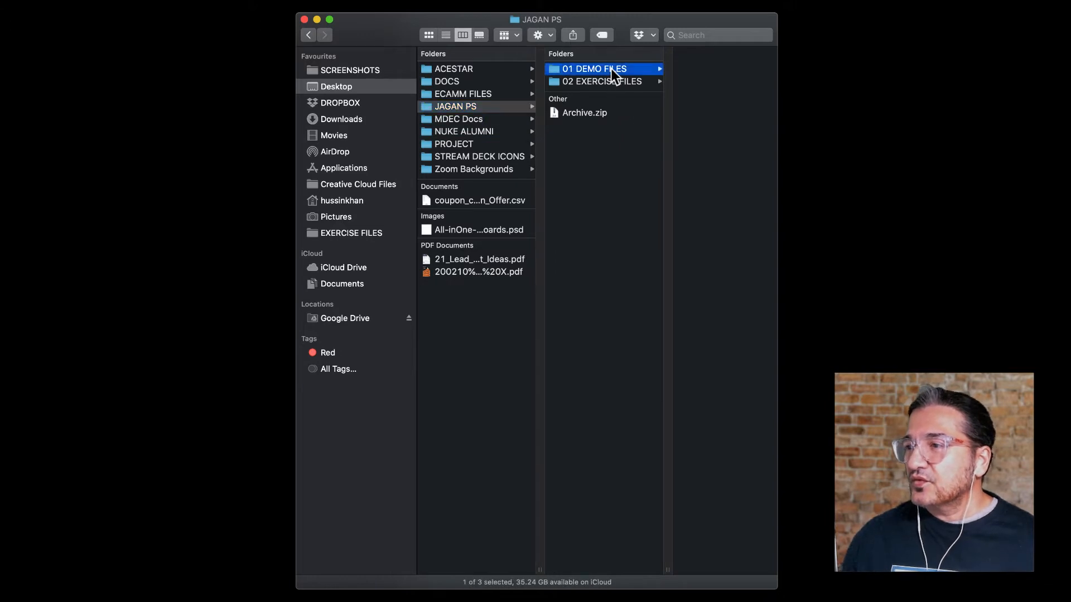
scroll(613, 247, "left", 2)
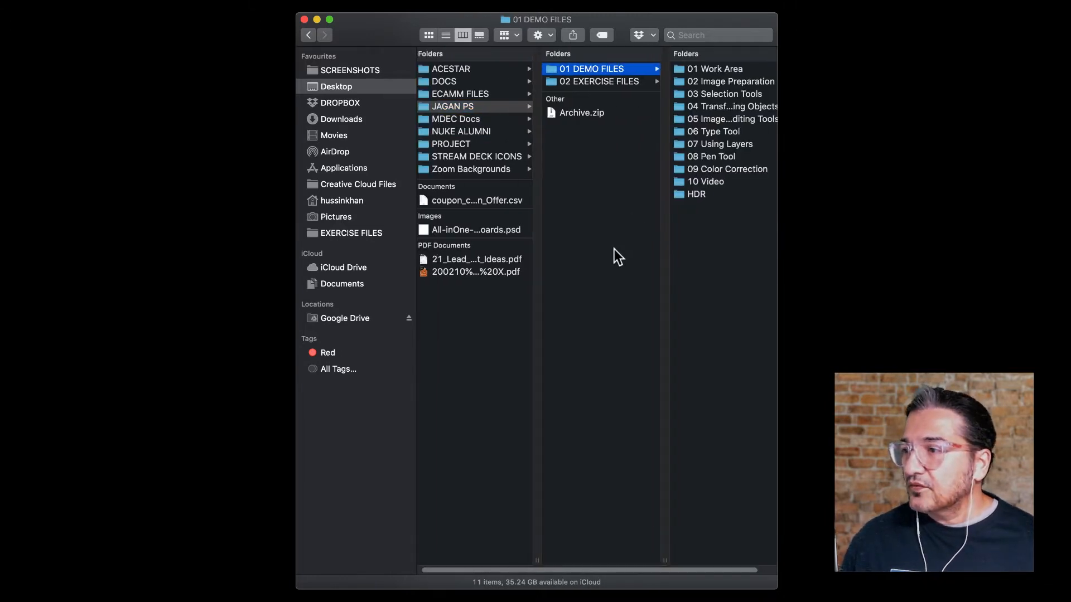
scroll(614, 249, "right", 2)
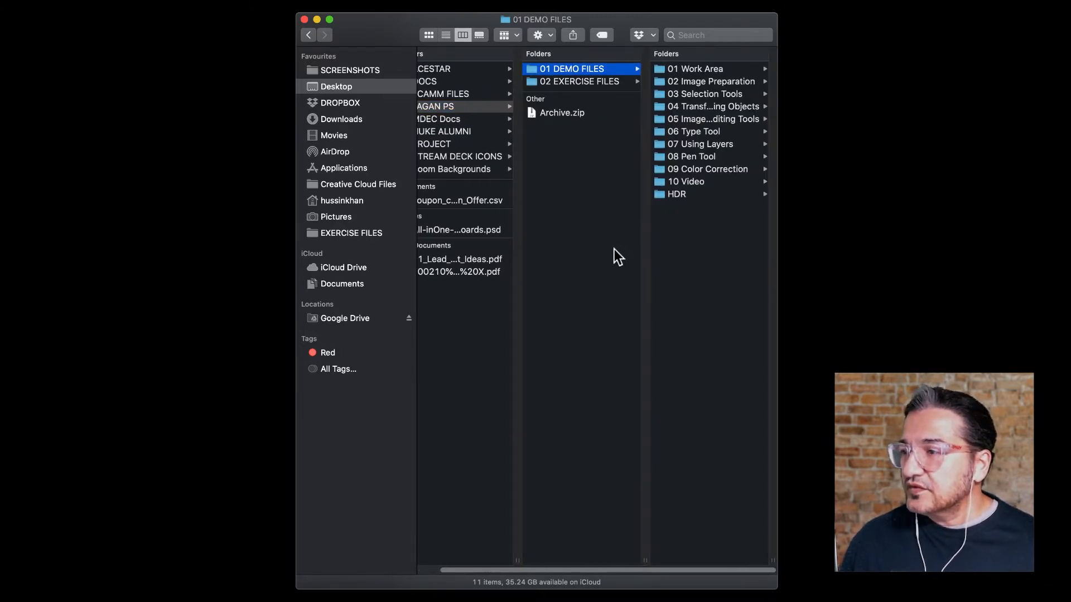
Open Target Correction_Start.tif from the 09 Color Correction demo folder in Photoshop.
left_click(704, 145)
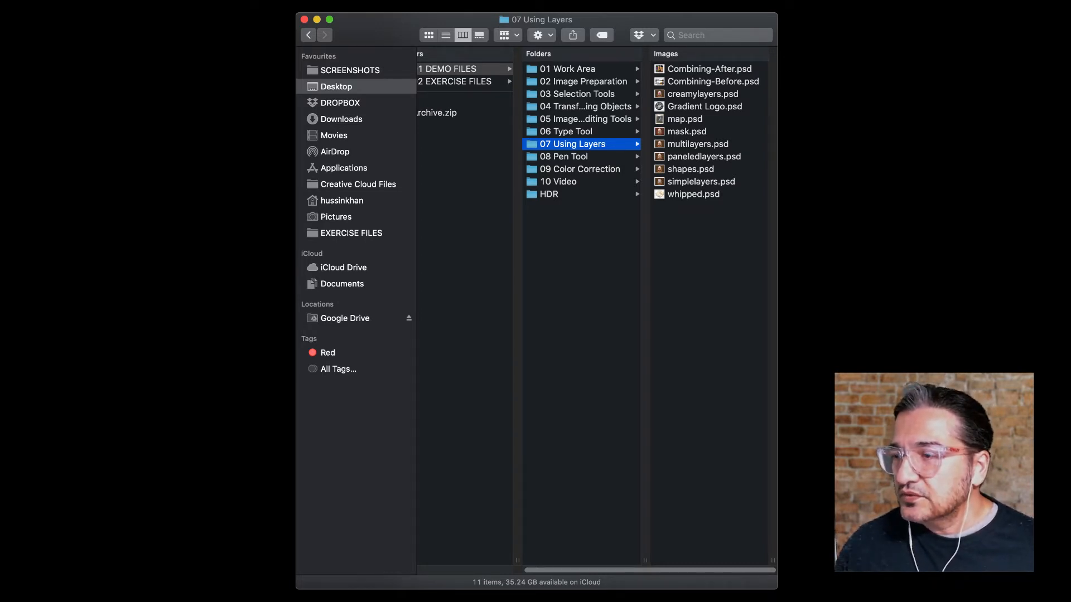
left_click(578, 133)
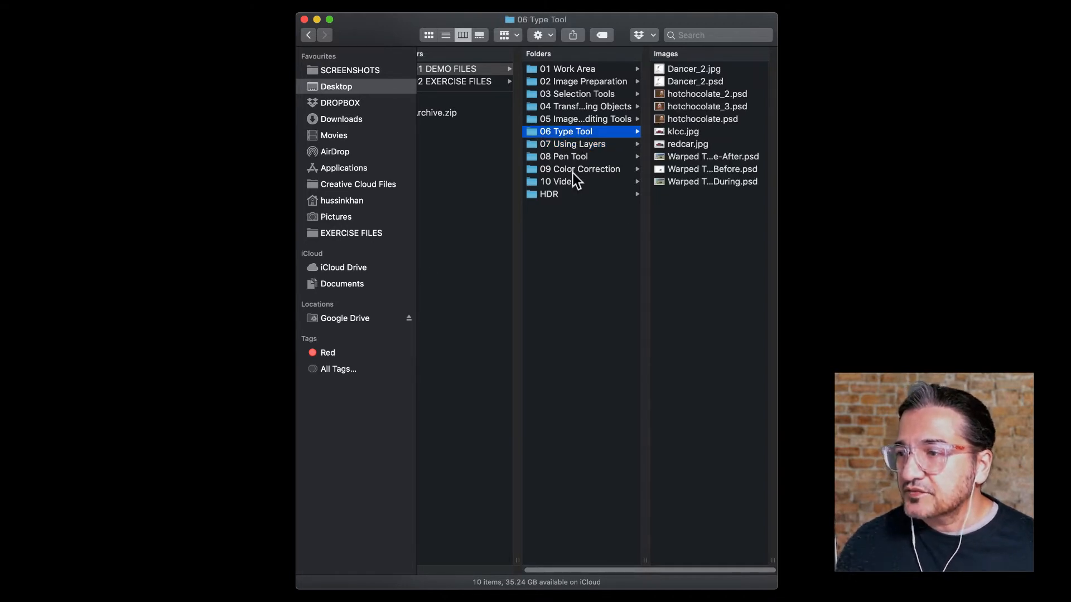
left_click(574, 170)
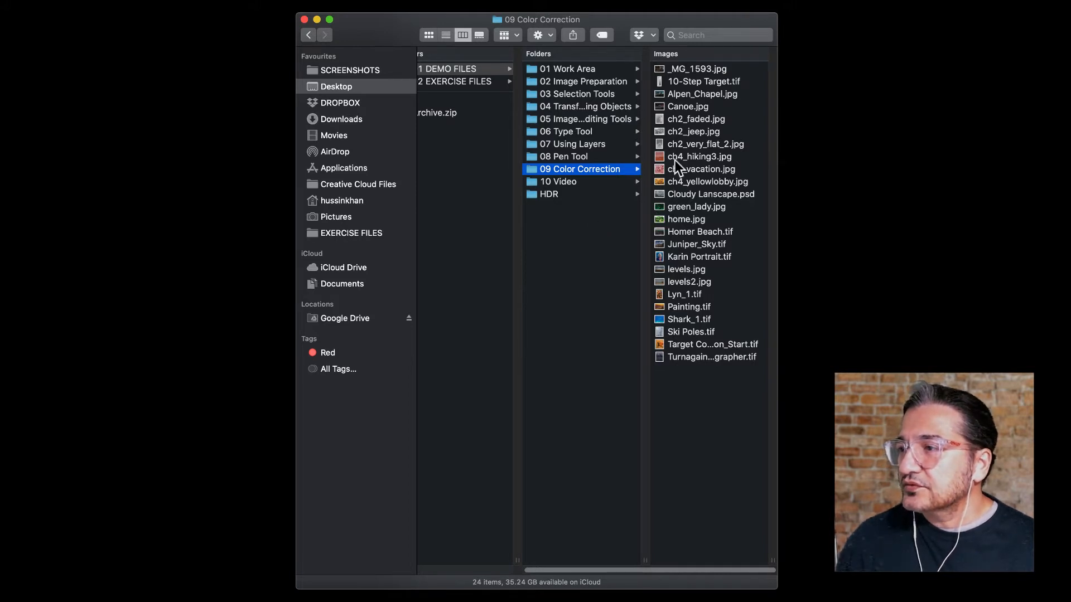
left_click(691, 72)
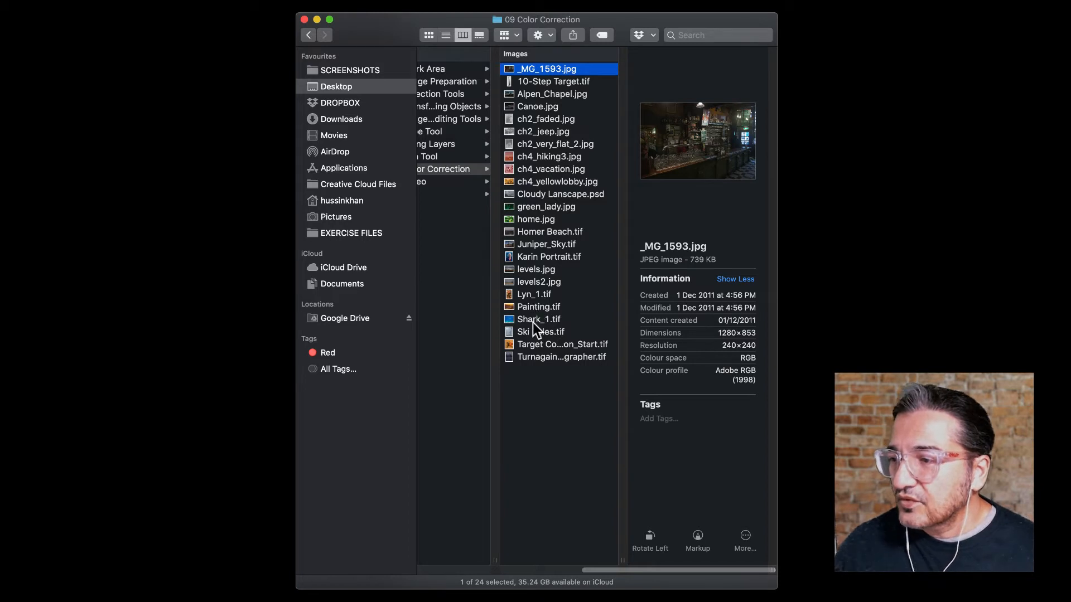
left_click(532, 344)
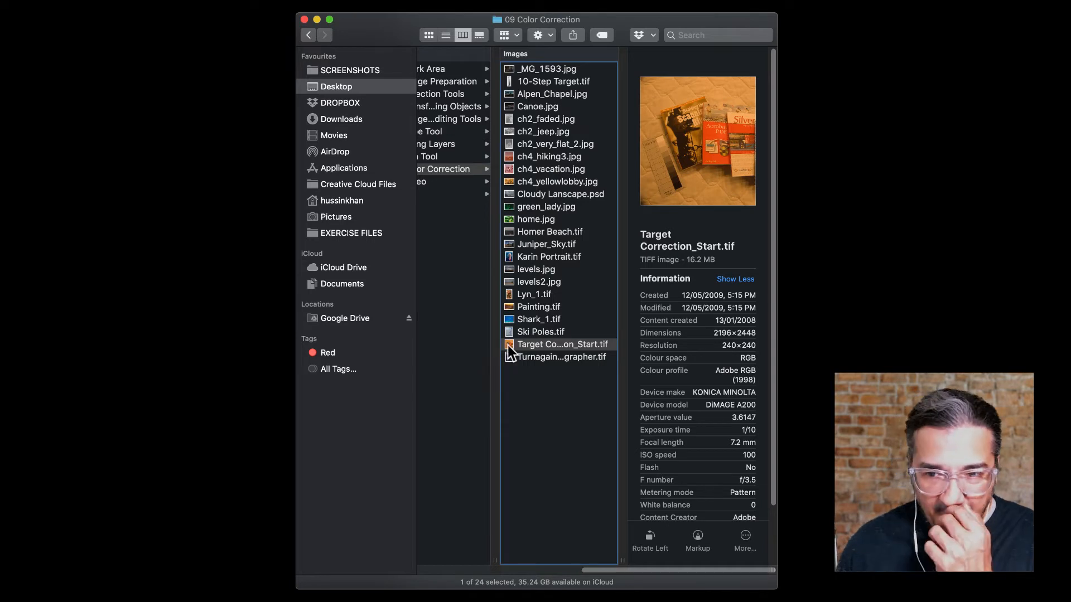
left_click(478, 350)
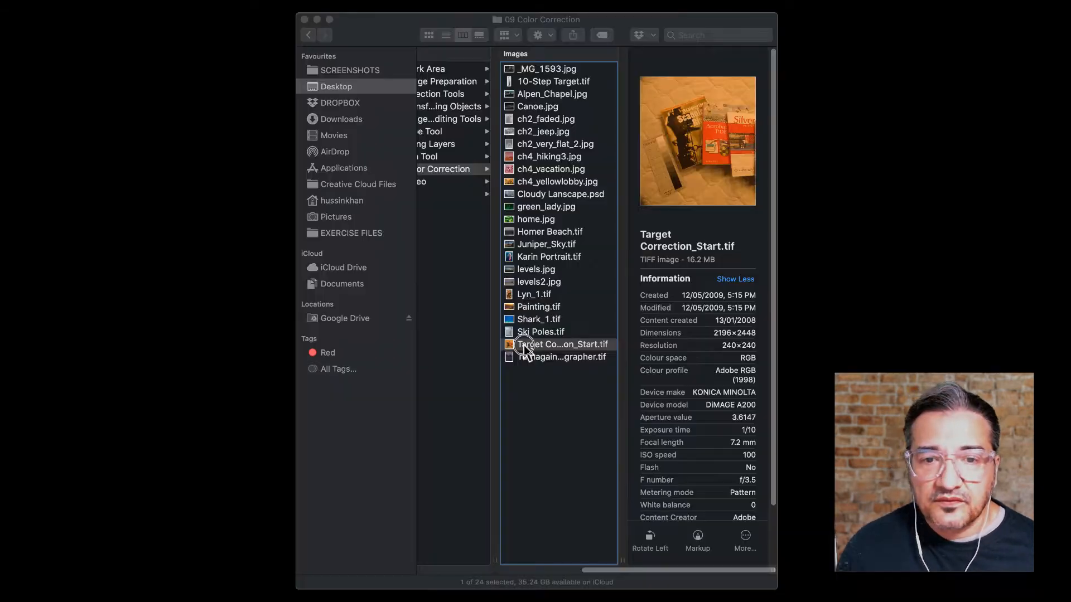
left_click(235, 338)
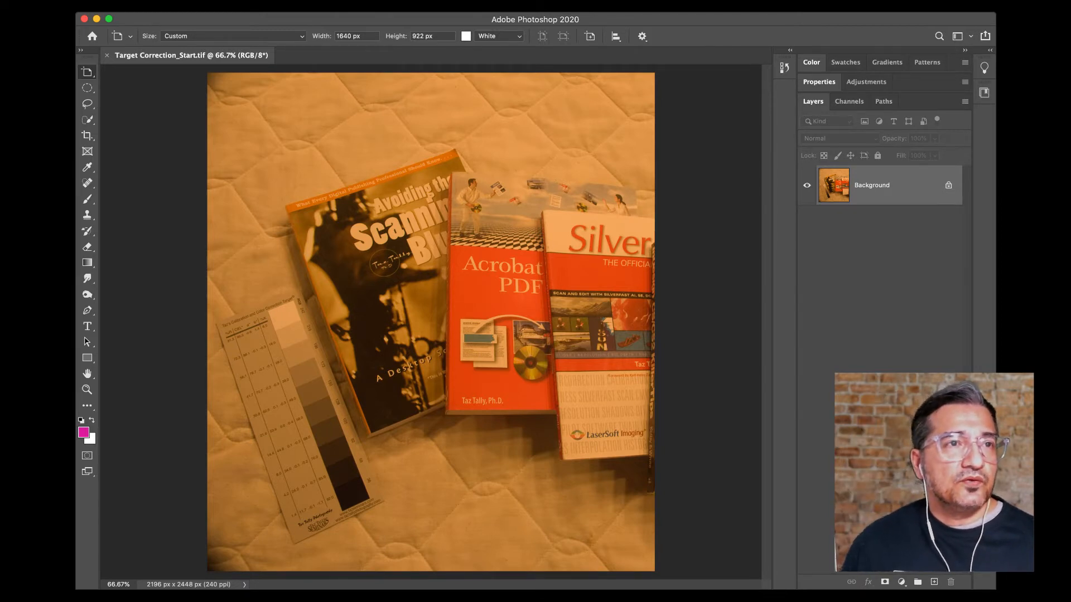
Show the image's histogram in All Channels View.
left_click(209, 12)
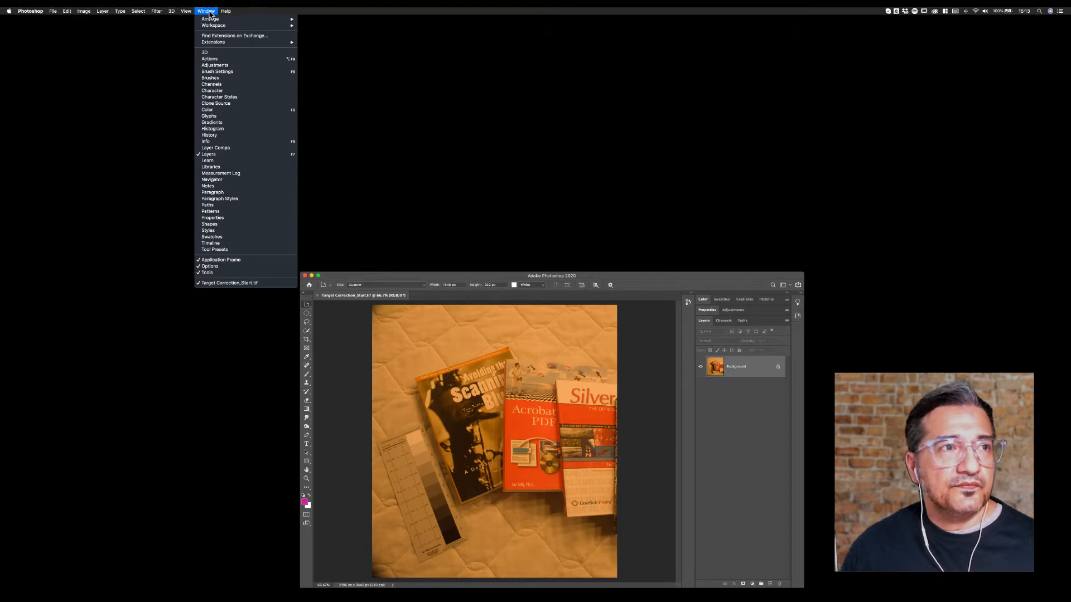
left_click(223, 131)
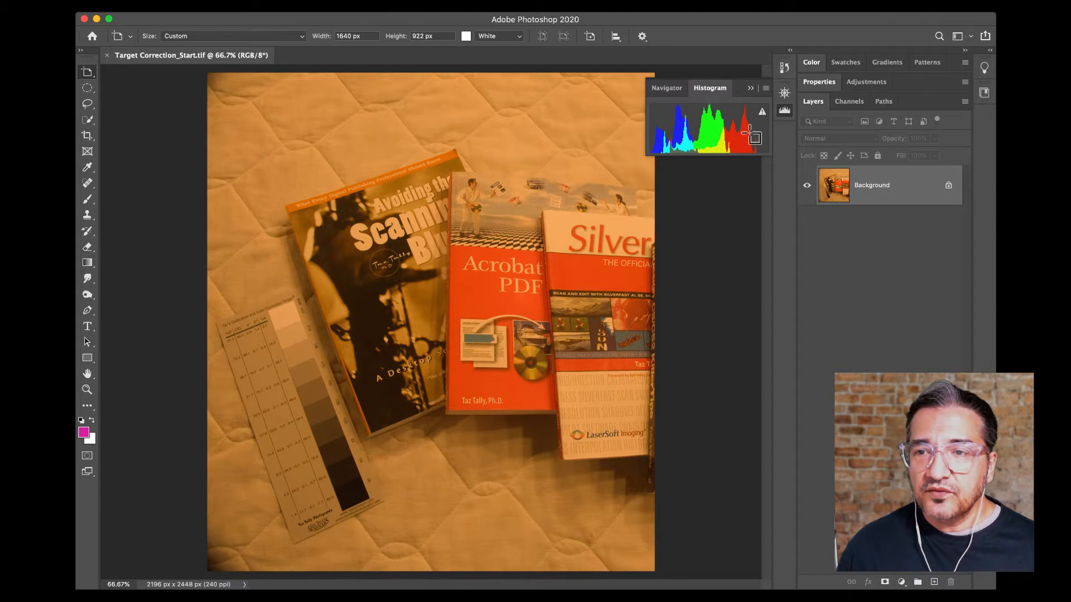
left_click(765, 89)
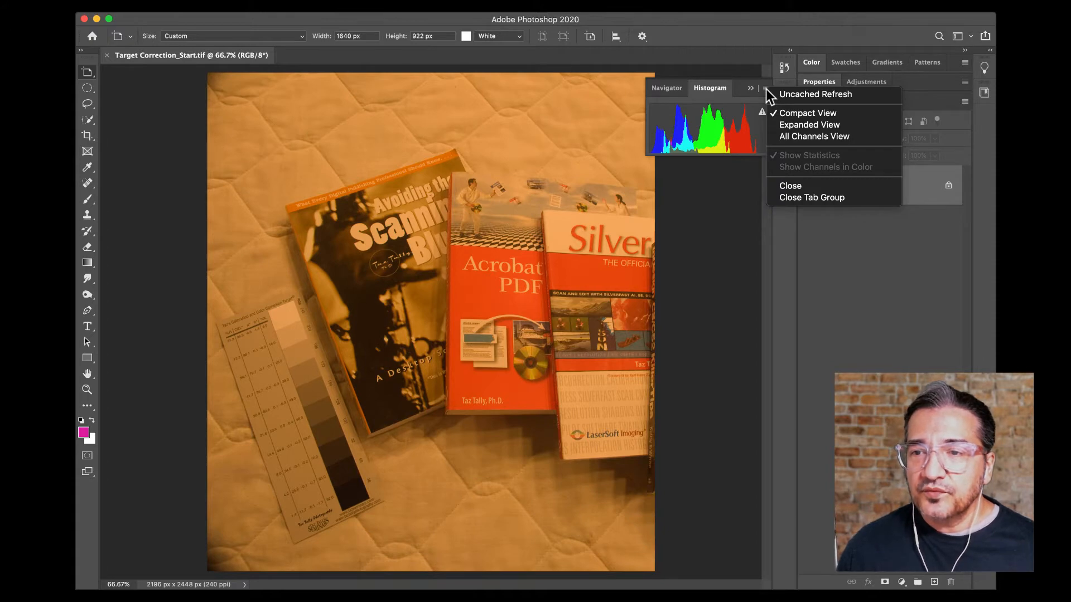
left_click(824, 139)
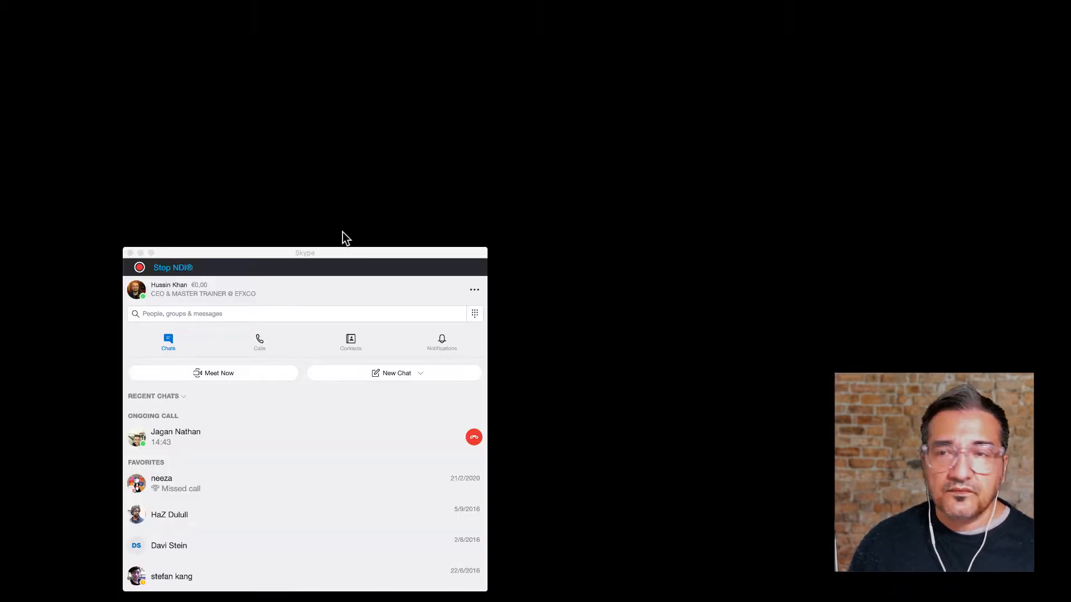
left_click_drag(373, 259, 478, 260)
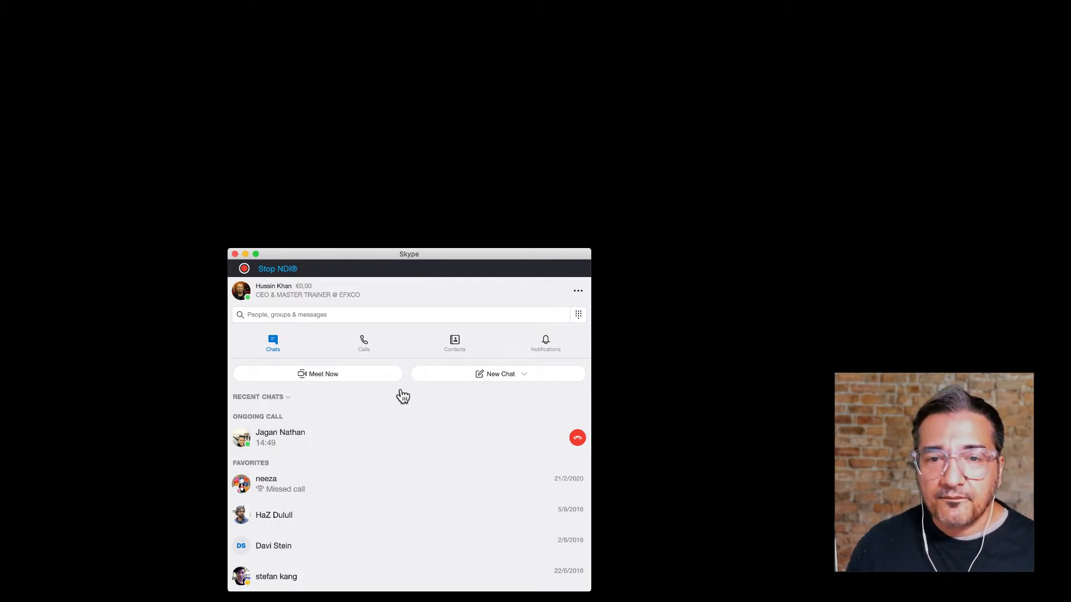
key("ctrl+Right")
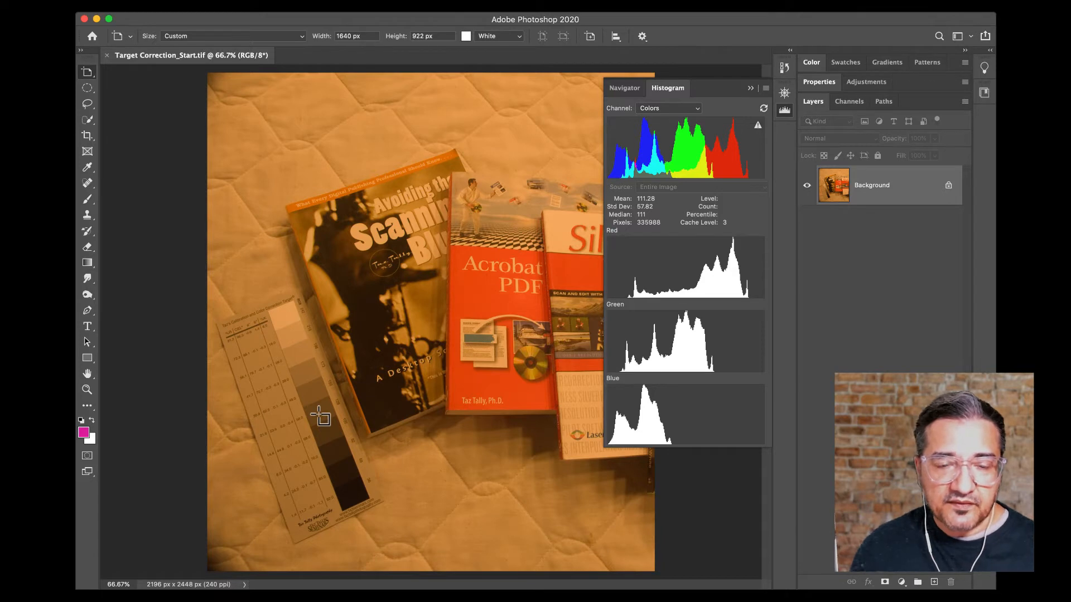
Sample a light tone from the Silver book cover with the Eyedropper and change the foreground color to white, ffffff.
key("i")
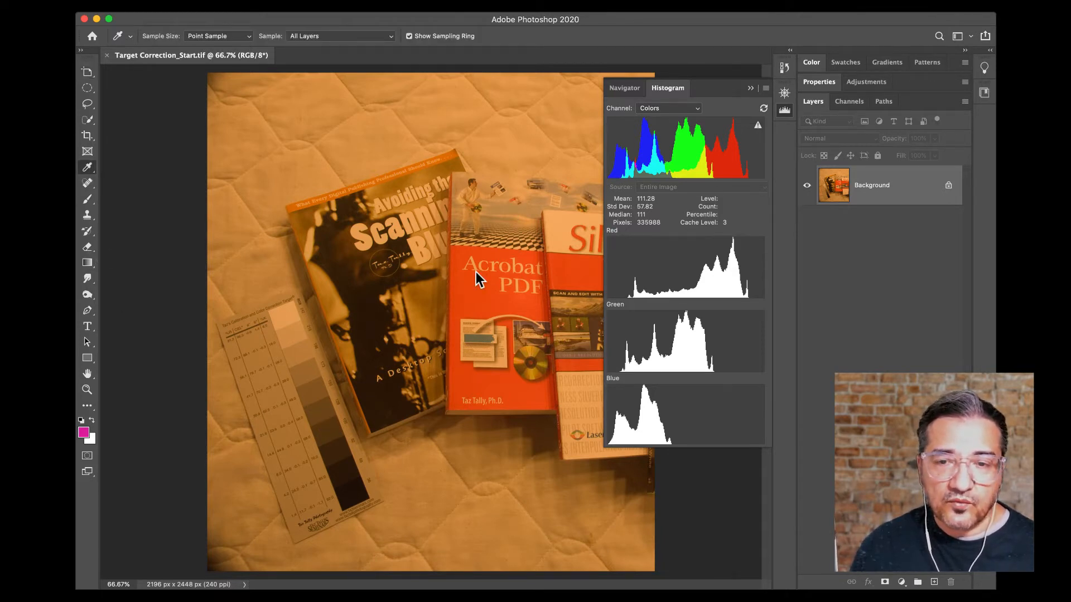
left_click(561, 236)
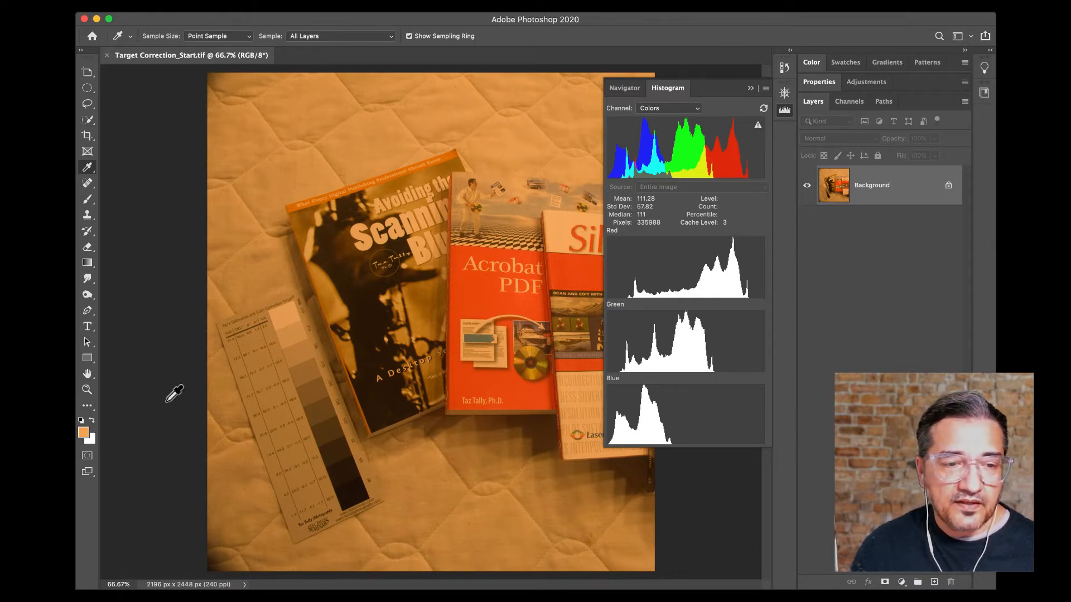
left_click(84, 433)
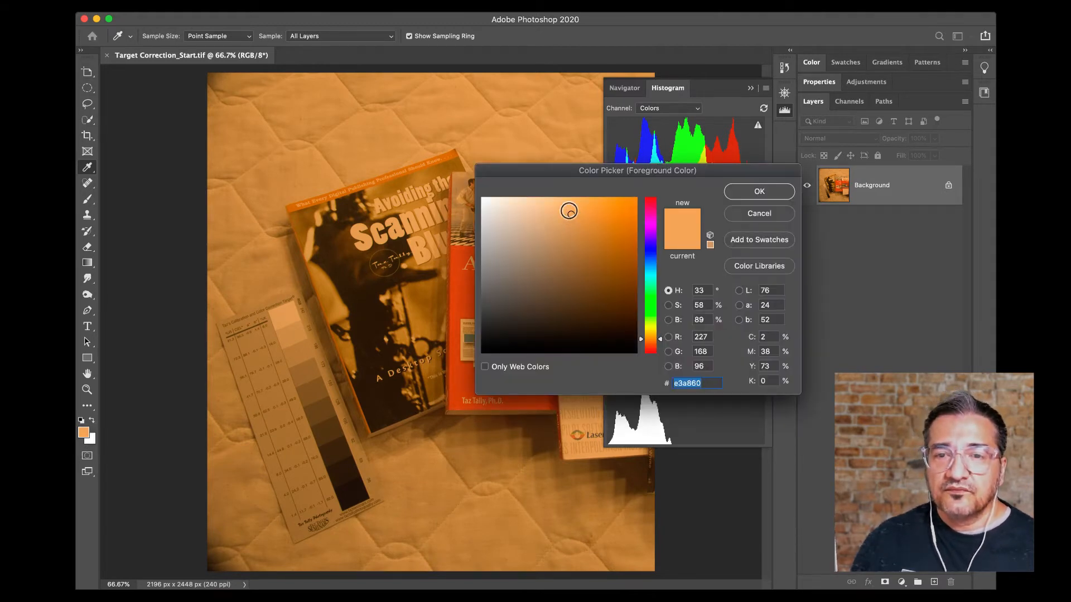
left_click(437, 178)
left_click(483, 198)
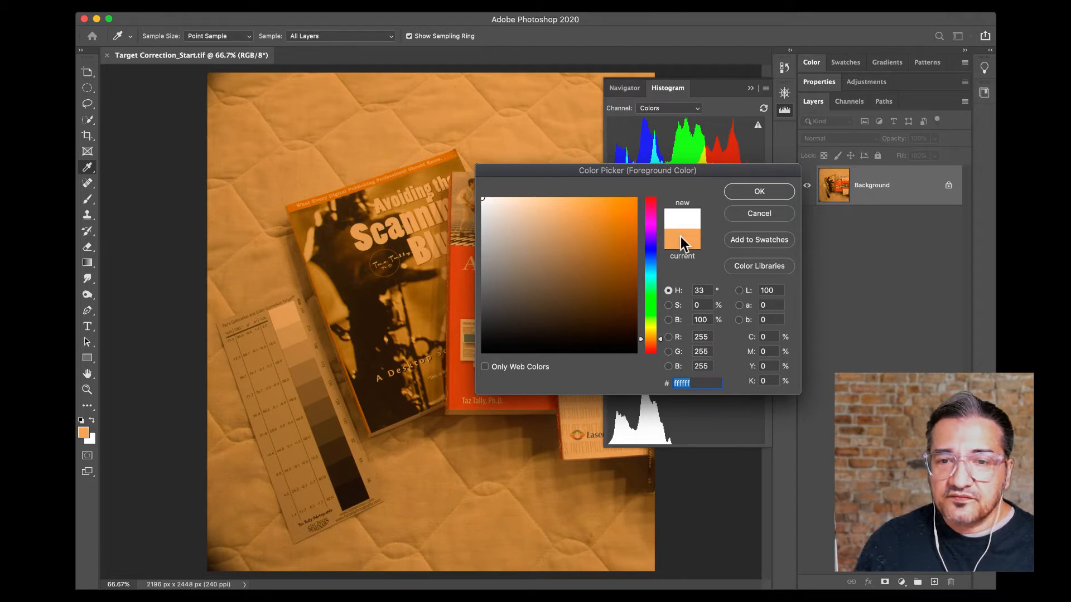
left_click(759, 191)
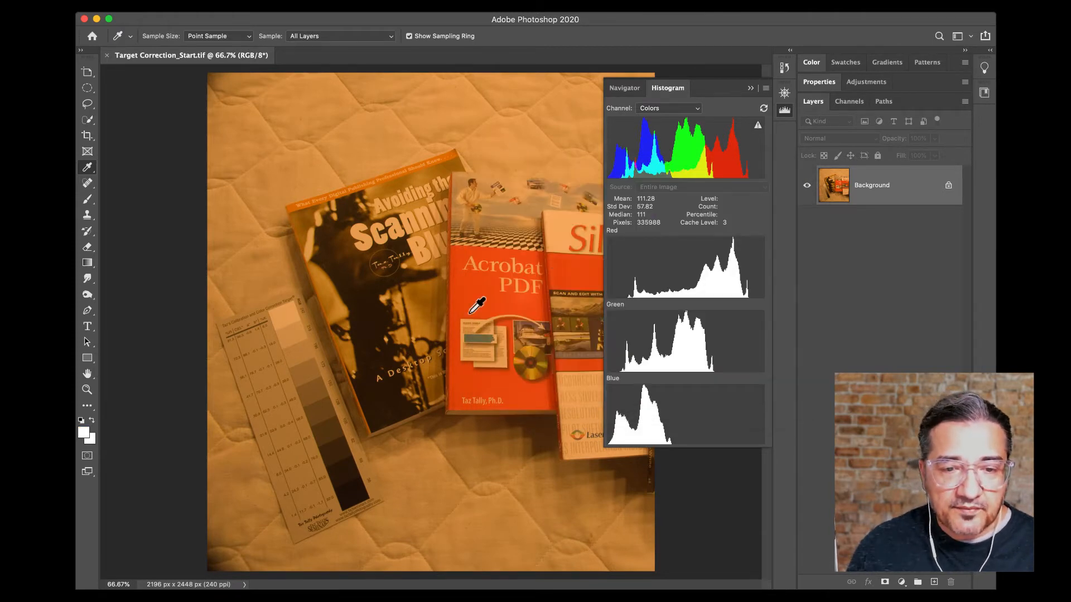
Sample a dark tone from the scanning book's cover and change the foreground color to black, 000000.
left_click(387, 410)
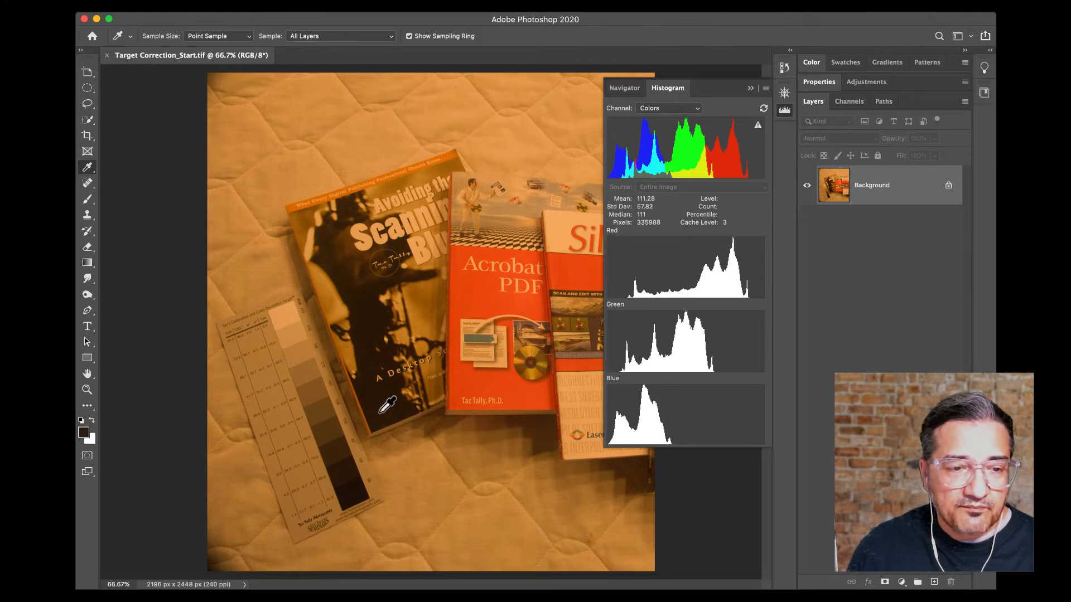
left_click(83, 432)
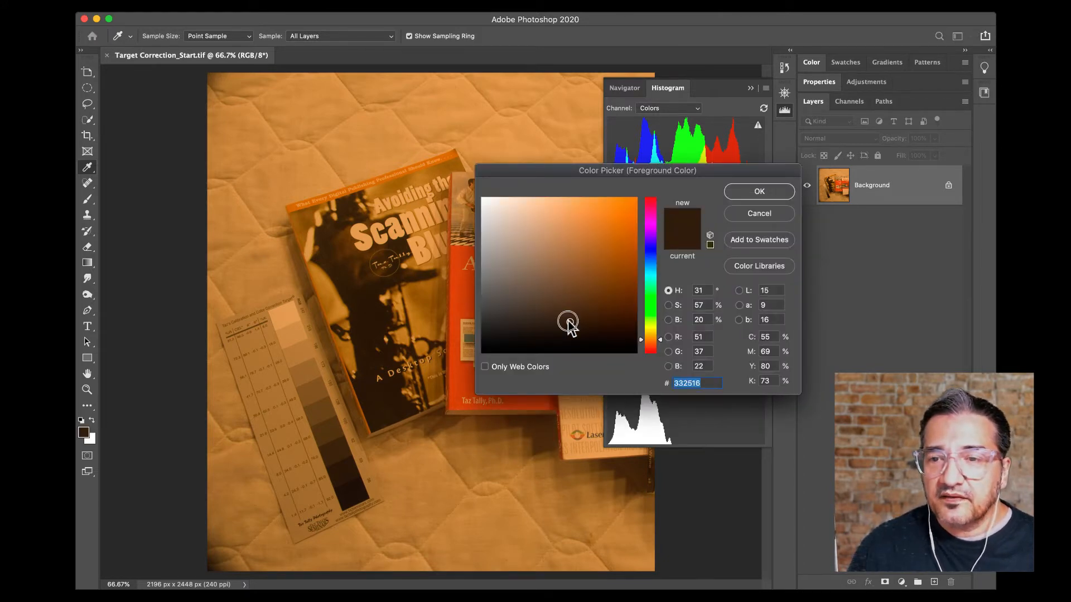
left_click_drag(566, 319, 482, 352)
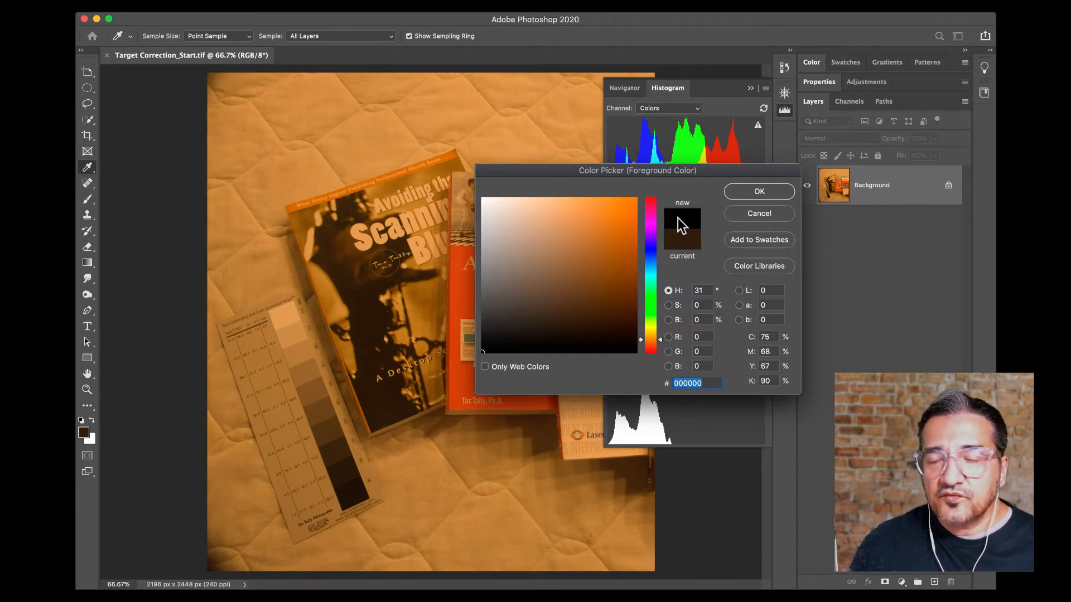
left_click(760, 191)
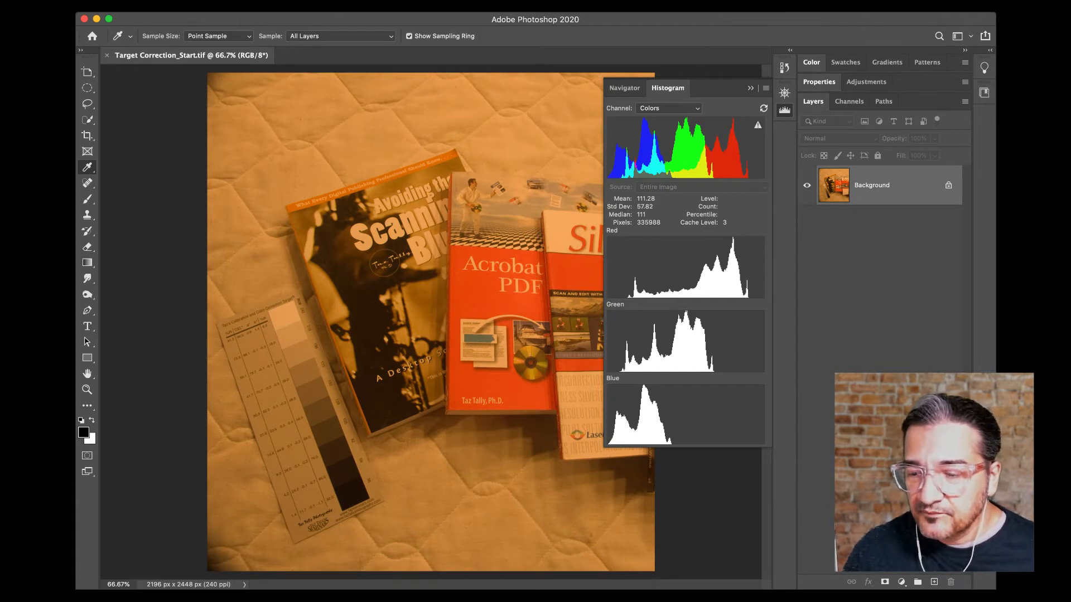
Add a Levels adjustment layer above the Background and give the layer list more height.
left_click(902, 581)
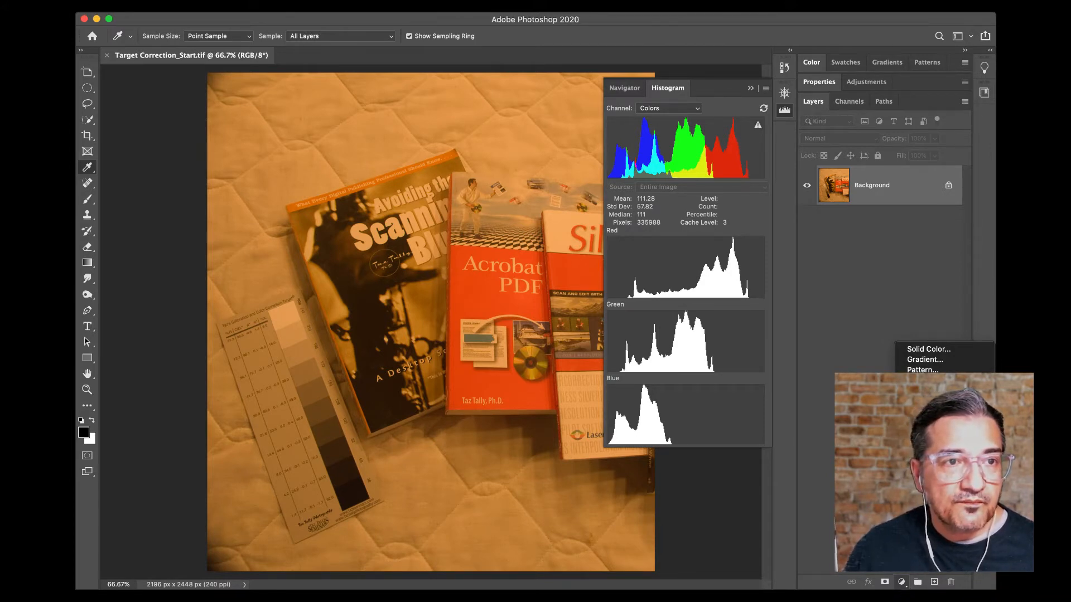
left_click(920, 408)
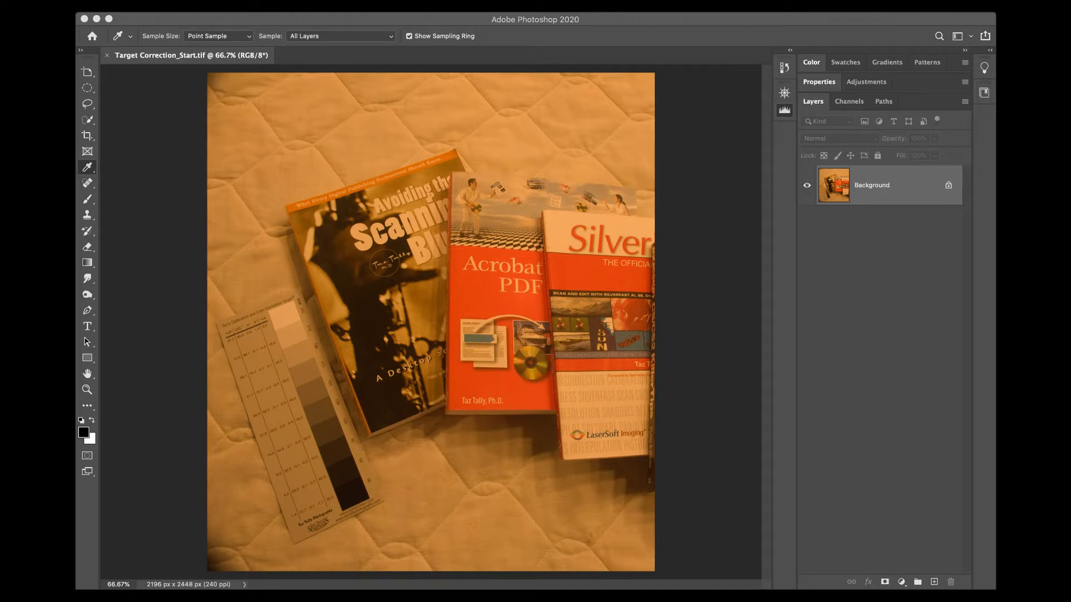
left_click(902, 582)
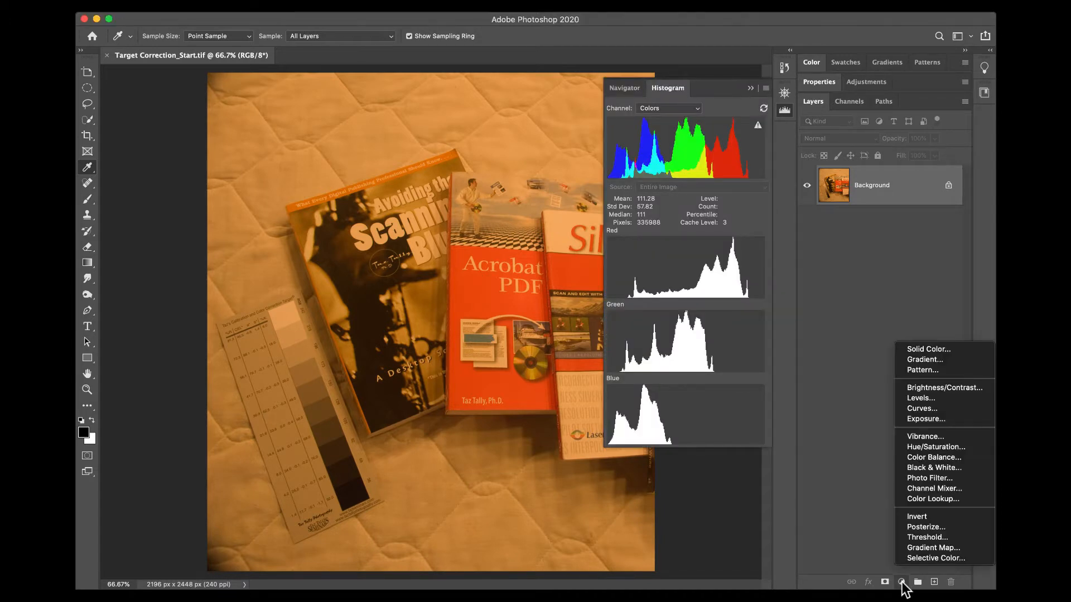
left_click(925, 399)
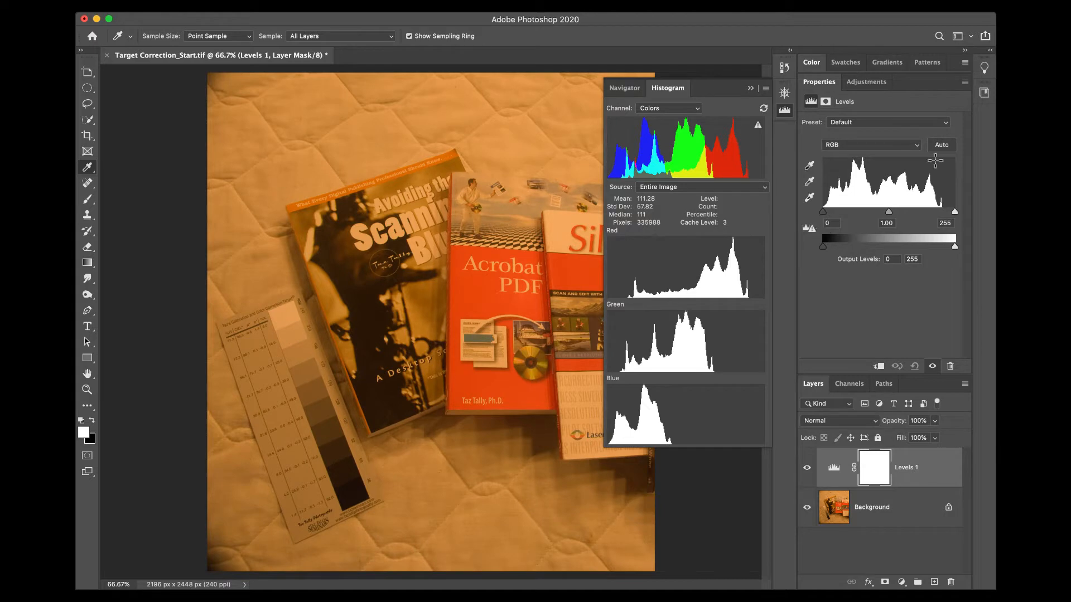
left_click(809, 165)
left_click_drag(843, 372, 843, 310)
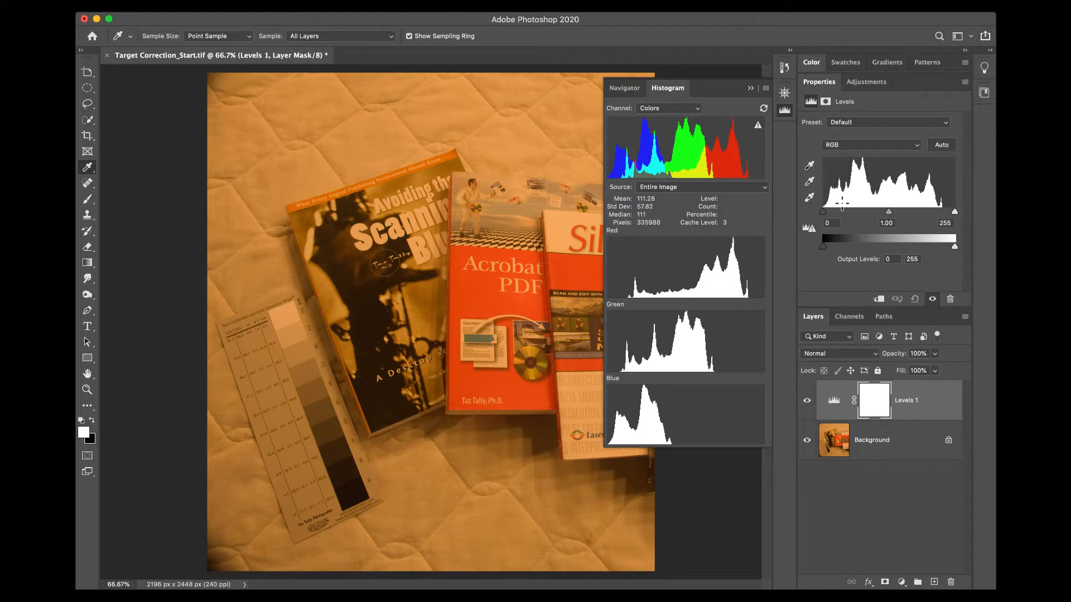
Examine the Red and Green channels individually in the Levels adjustment.
left_click(856, 146)
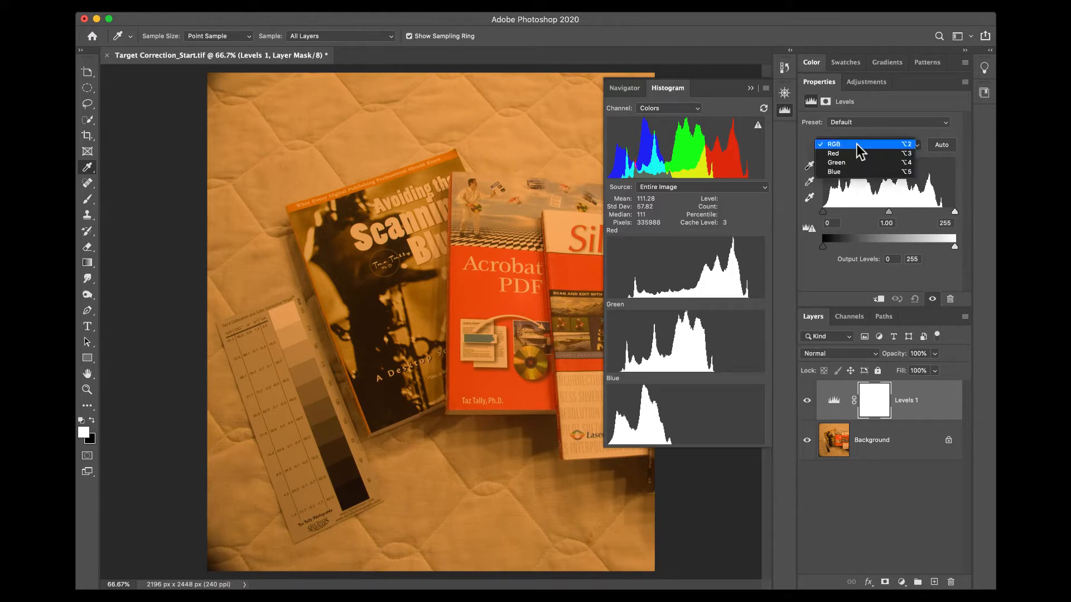
left_click(858, 153)
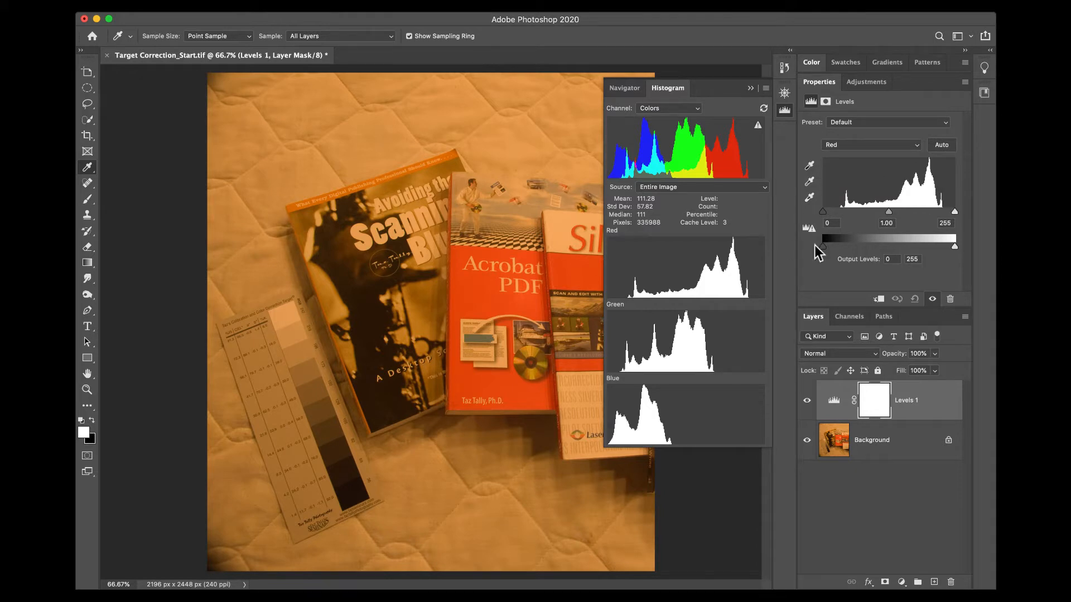
left_click(890, 144)
left_click(889, 153)
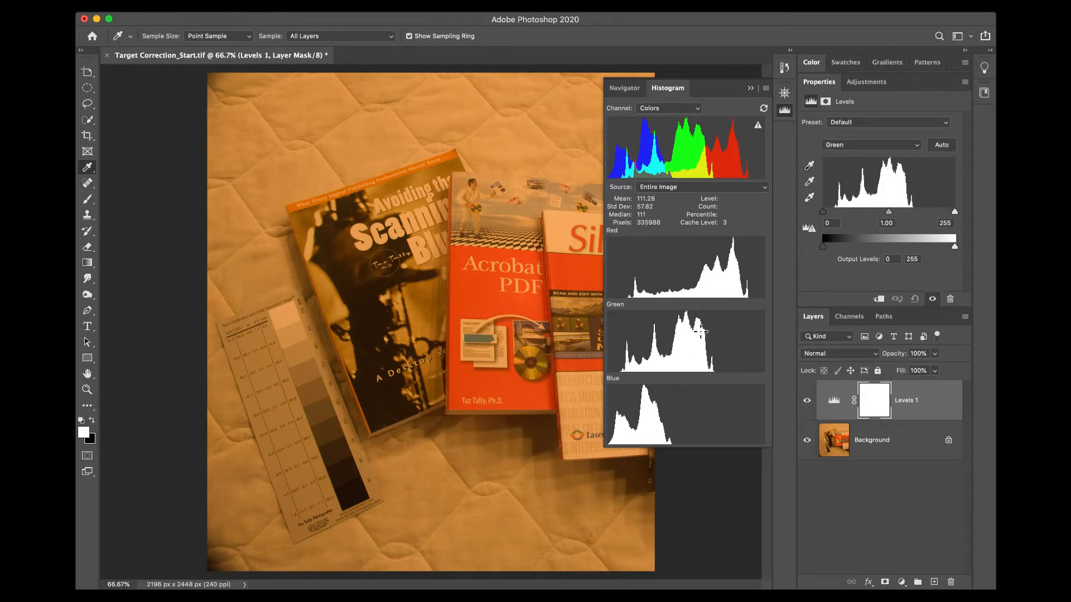
Examine the Blue channel in the Levels adjustment and return to the combined RGB channel.
left_click(871, 145)
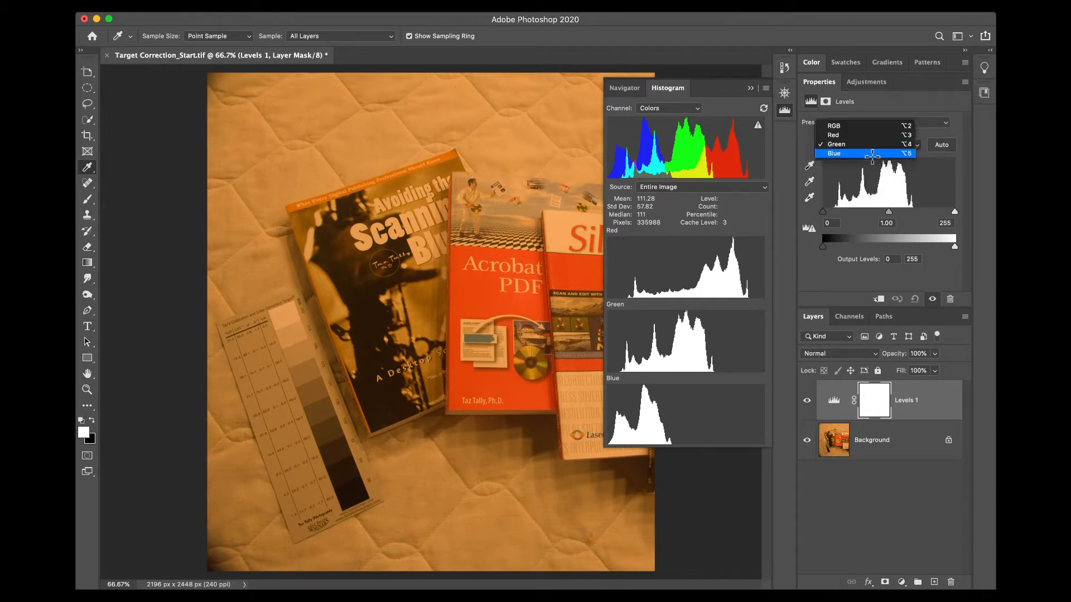
left_click(872, 157)
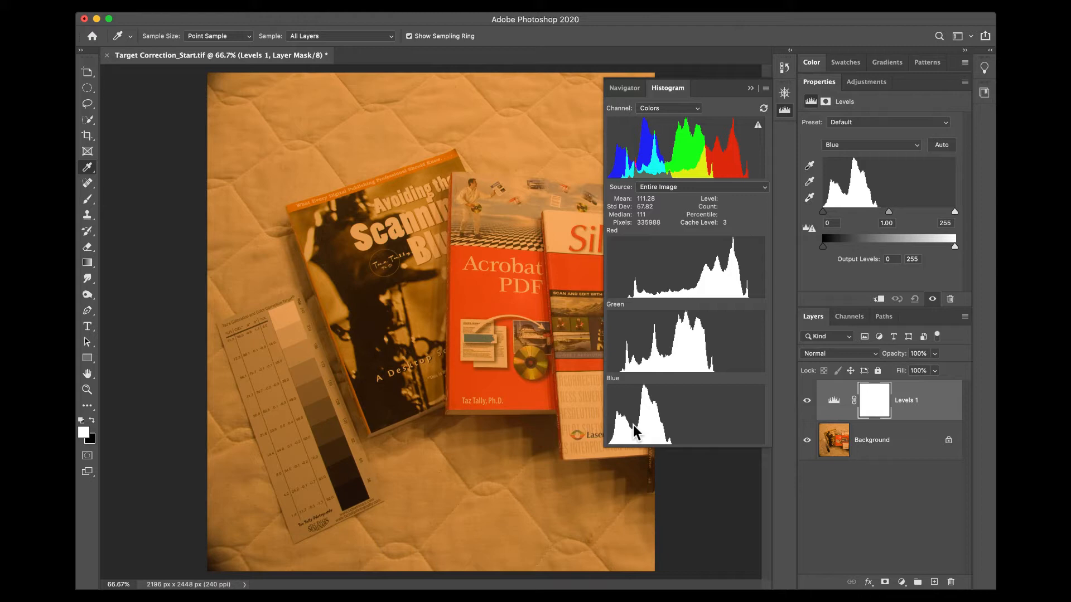
left_click(877, 148)
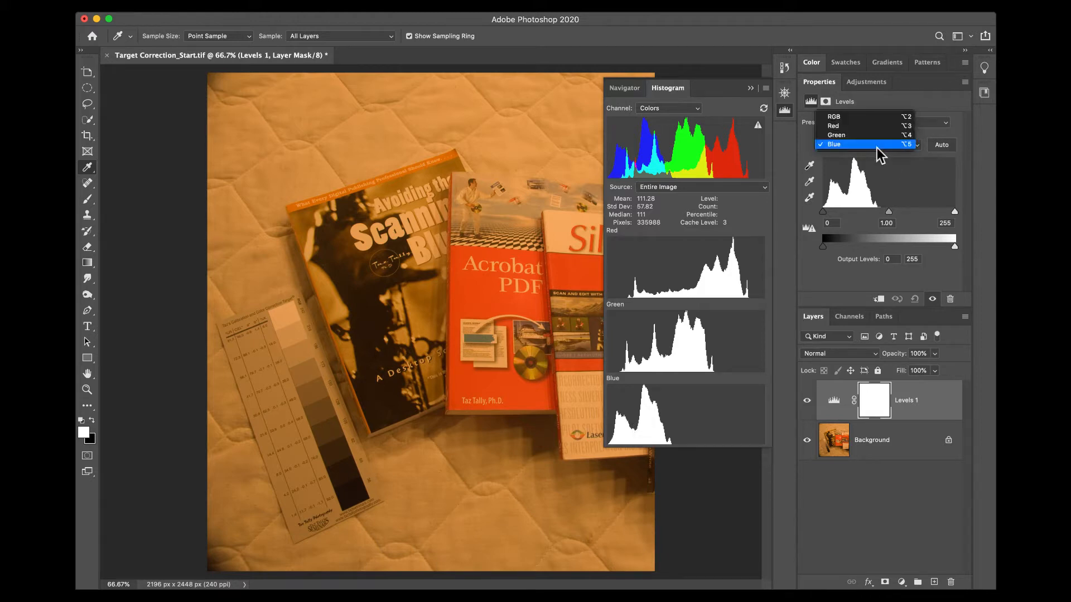
left_click(866, 117)
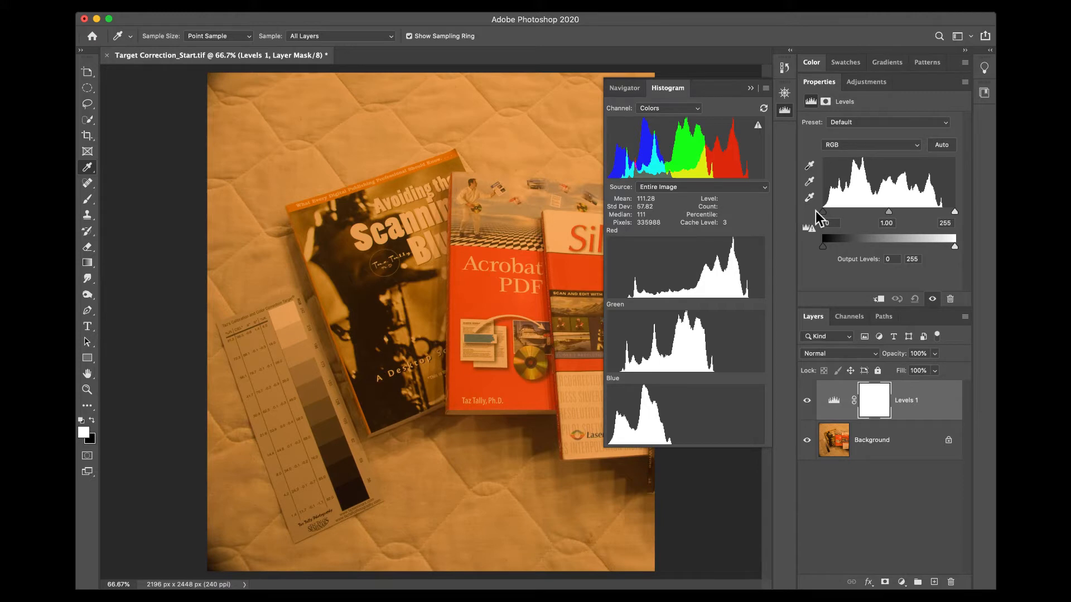
Set the Levels black, white and gray points by sampling the darkest, lightest and middle gray patches of the calibration target.
left_click(810, 165)
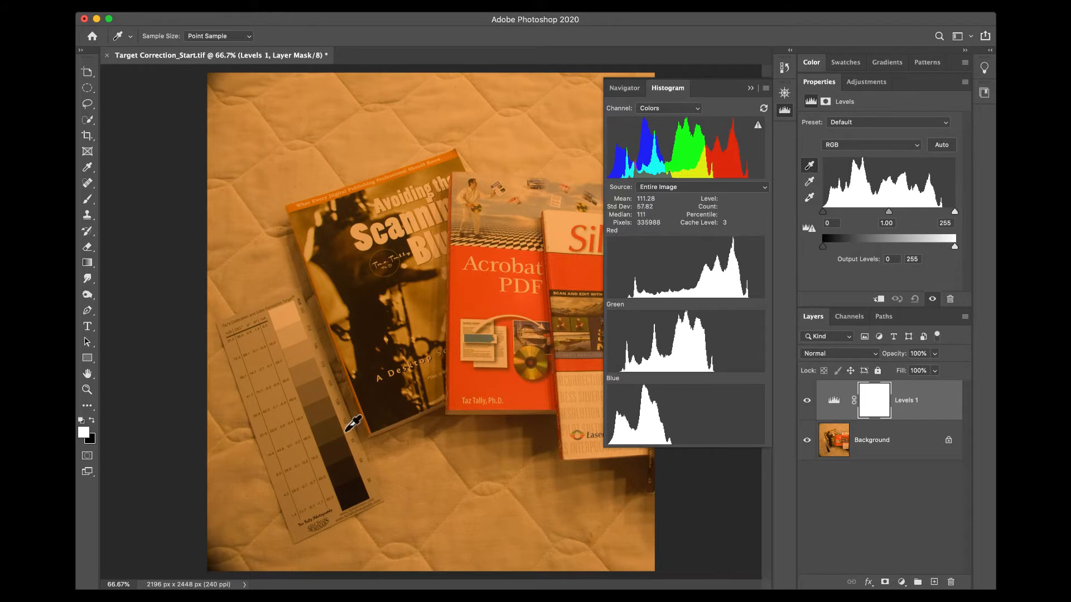
left_click(355, 492)
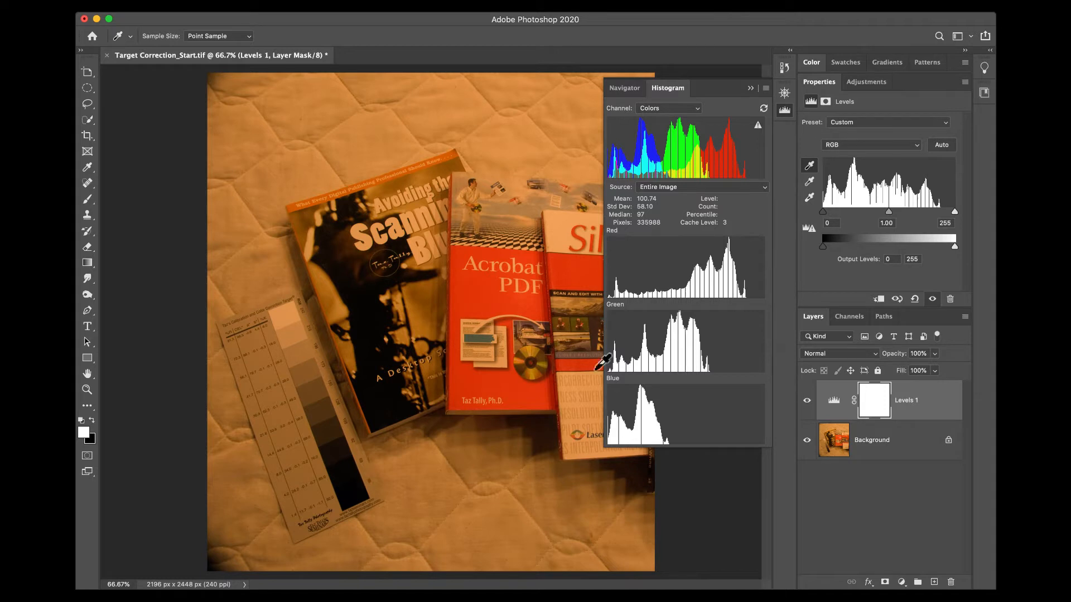
left_click(809, 198)
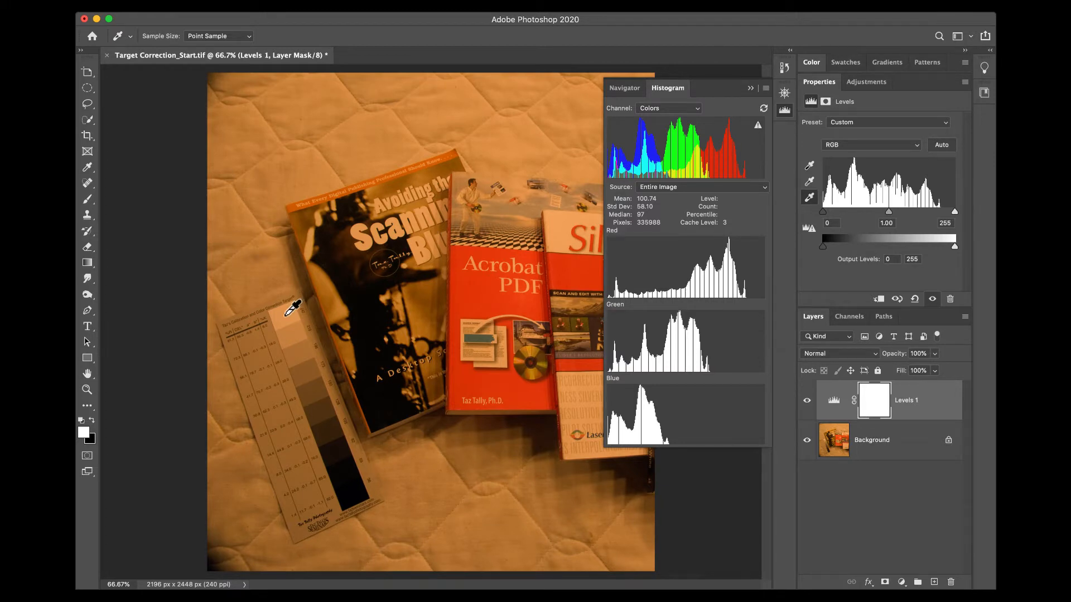
left_click(285, 315)
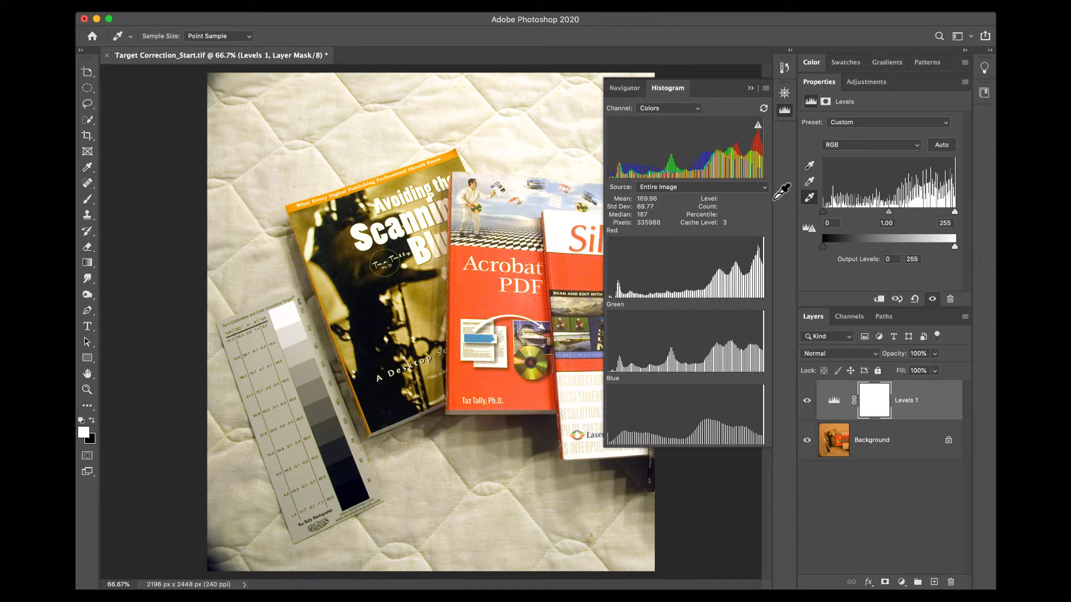
left_click(810, 182)
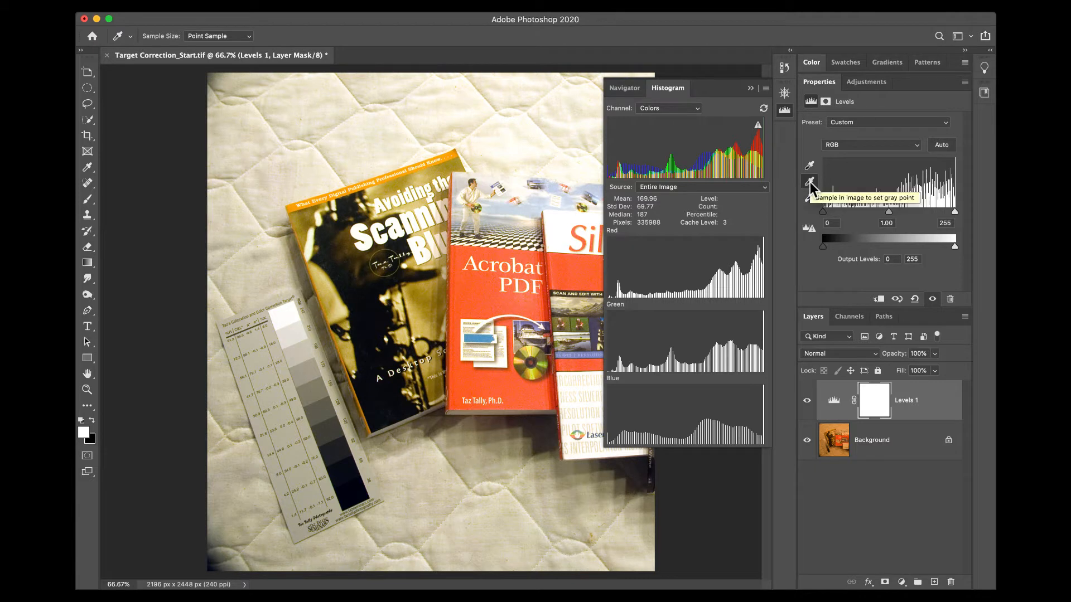
left_click(321, 407)
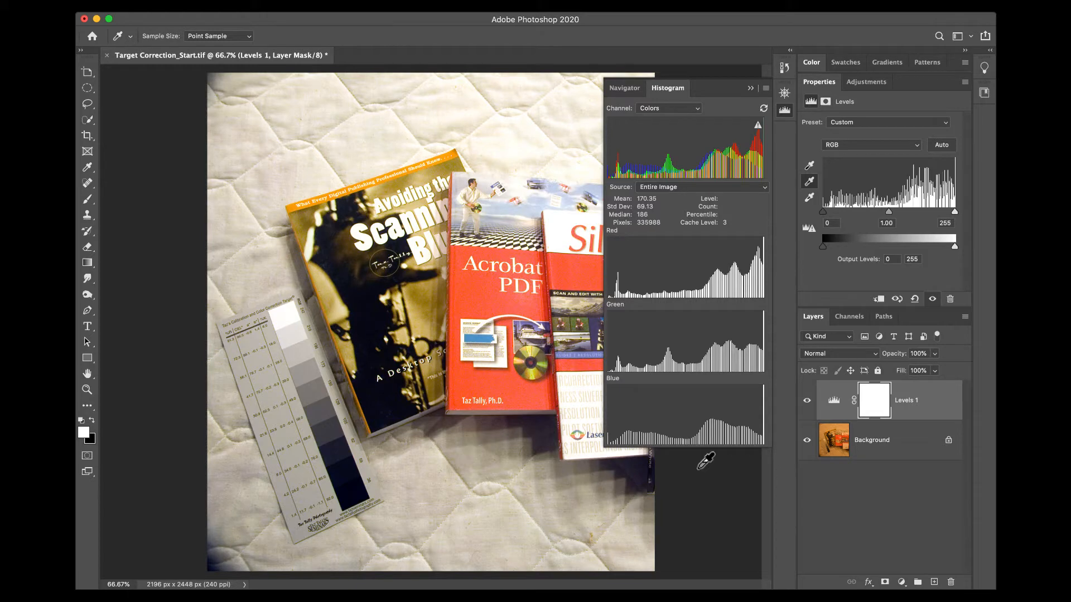
Compare the image and its channel histograms with the Levels 1 layer hidden and shown.
left_click(806, 401)
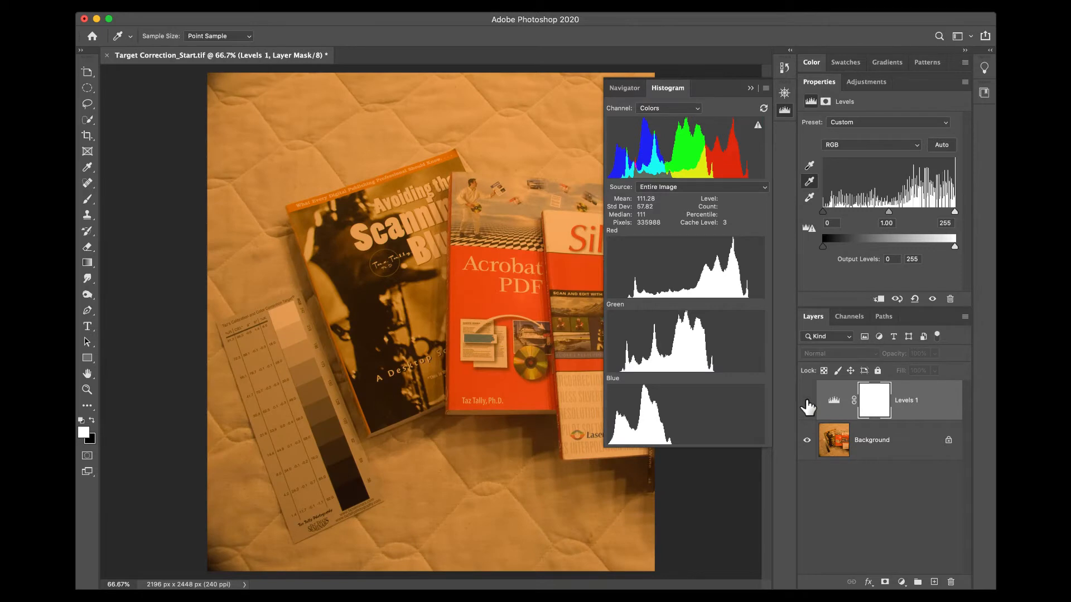
left_click(807, 401)
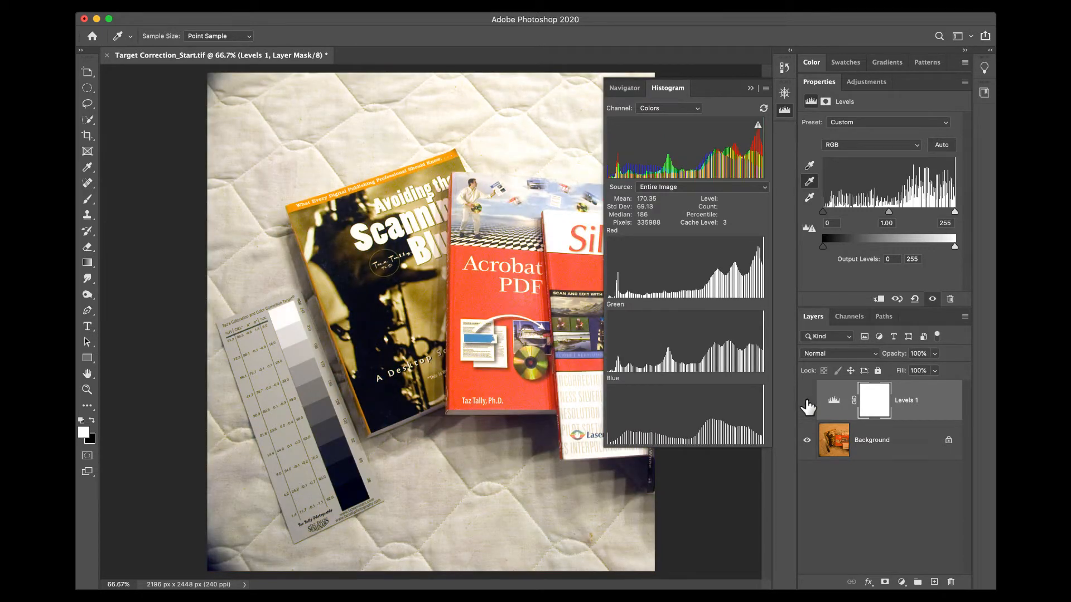
left_click(806, 401)
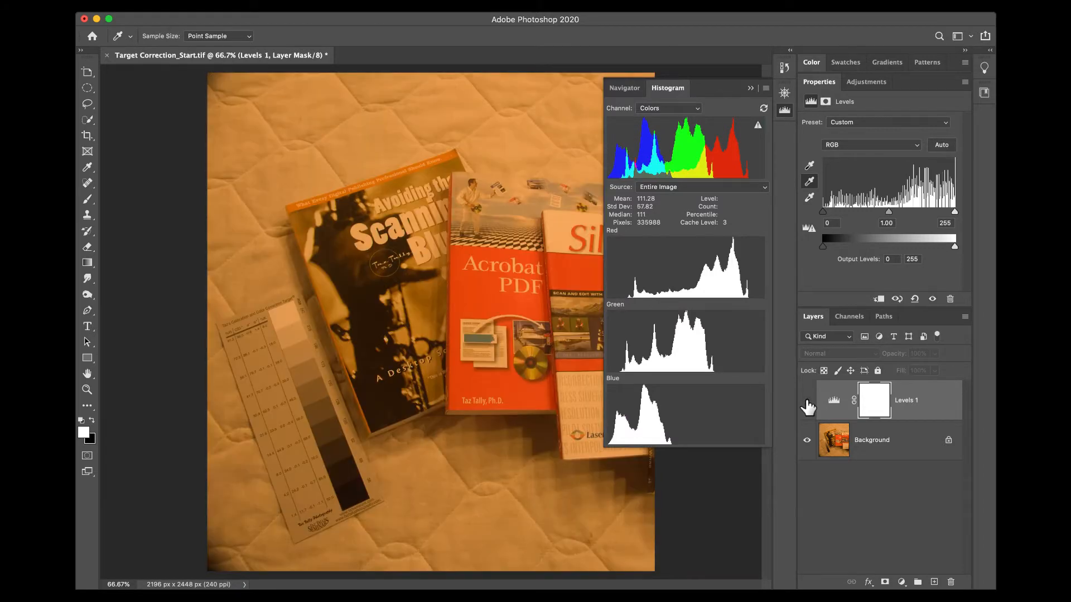
left_click(807, 401)
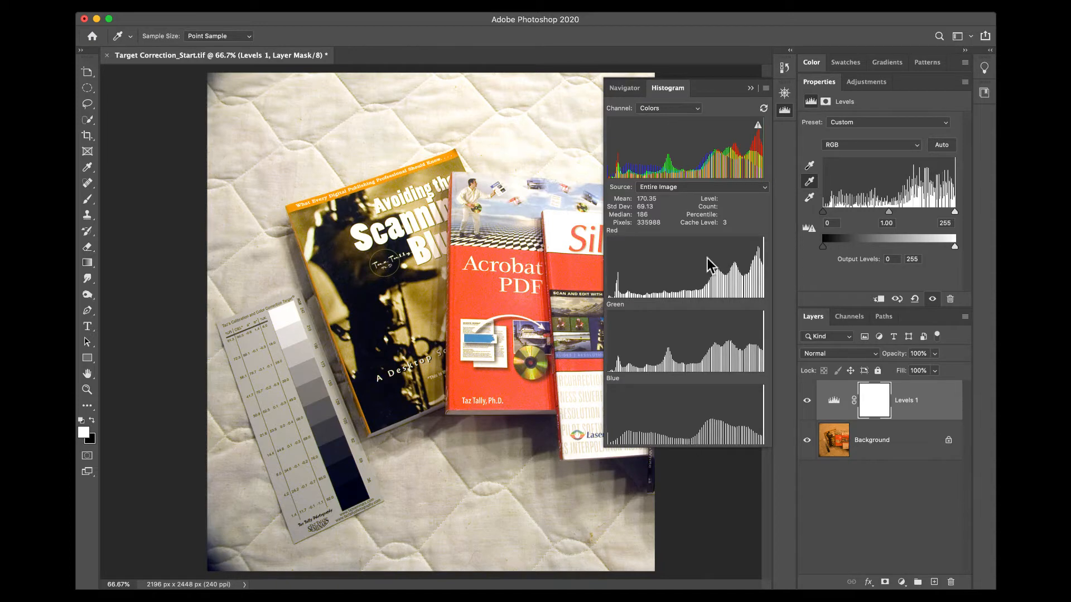
left_click(807, 401)
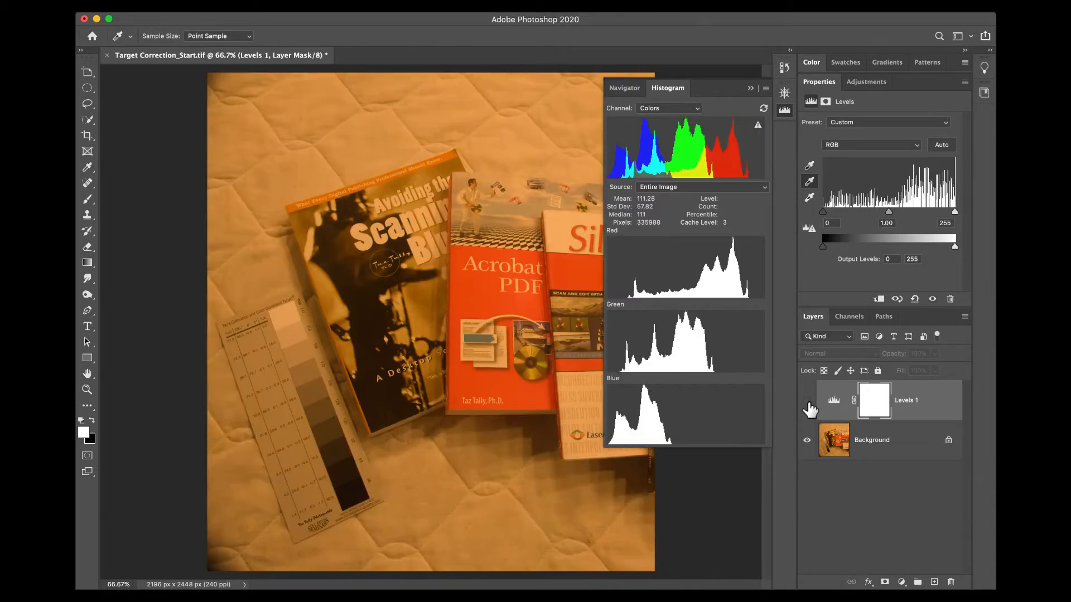
left_click(807, 401)
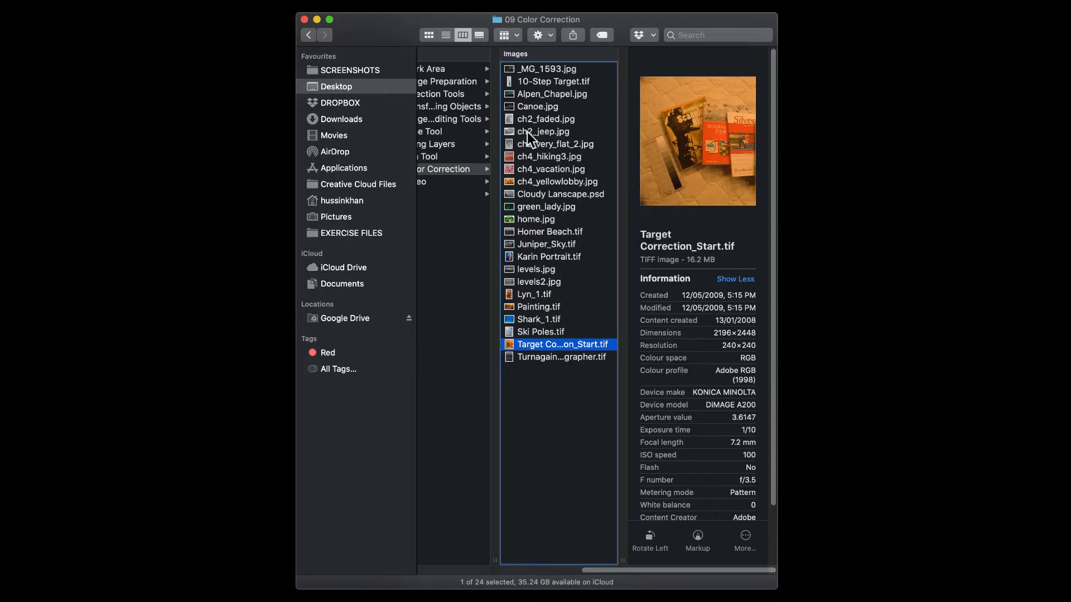
Open ch4_vacation.jpg from the Images folder in Finder and view it at 100% in Photoshop.
left_click(540, 169)
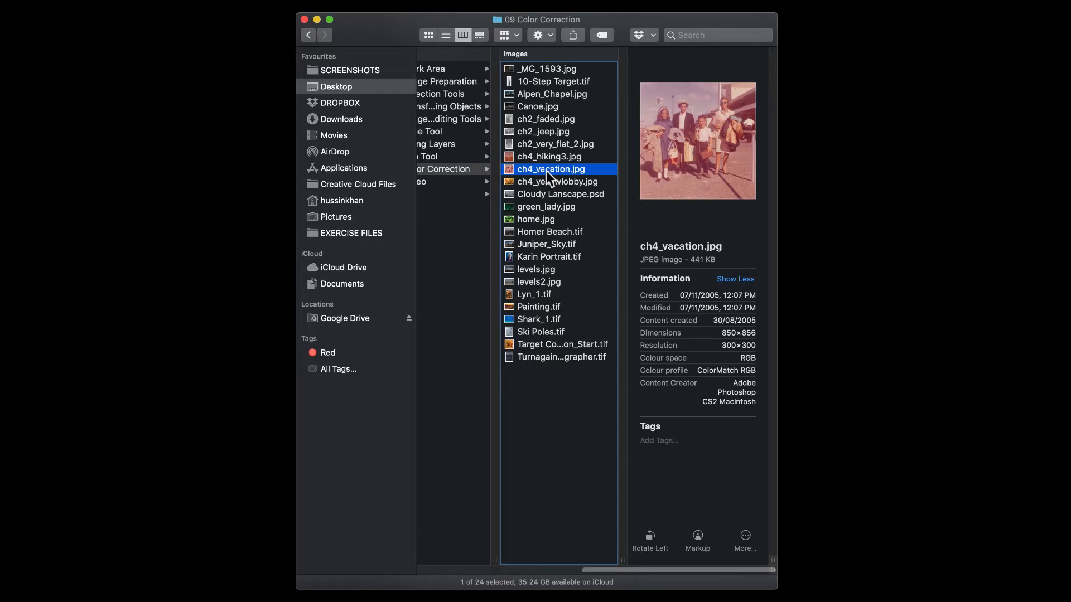
left_click(502, 179)
left_click_drag(503, 180, 0, 601)
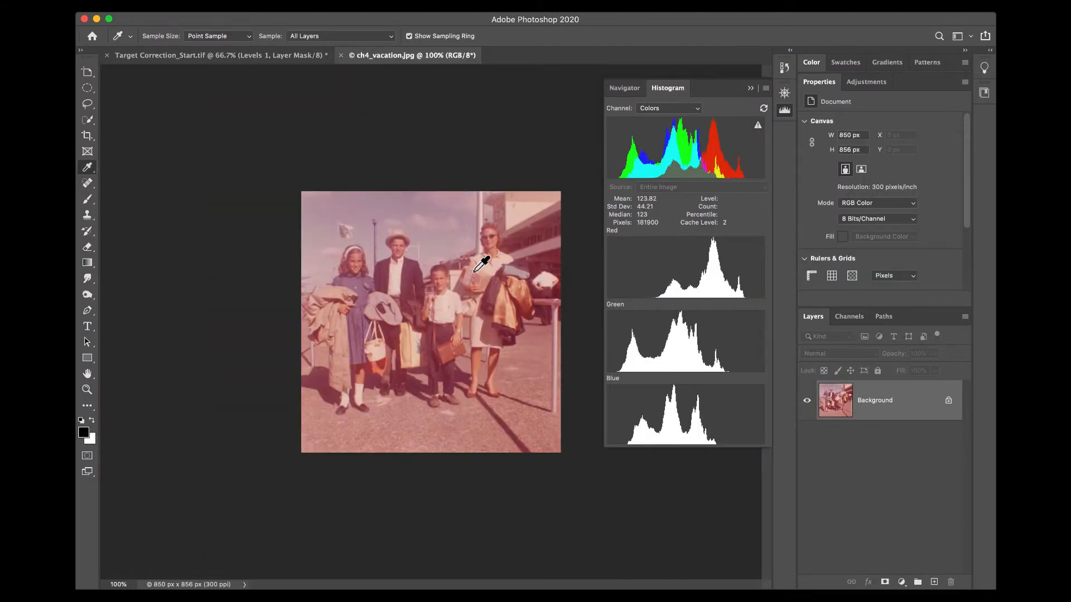
key("super+plus")
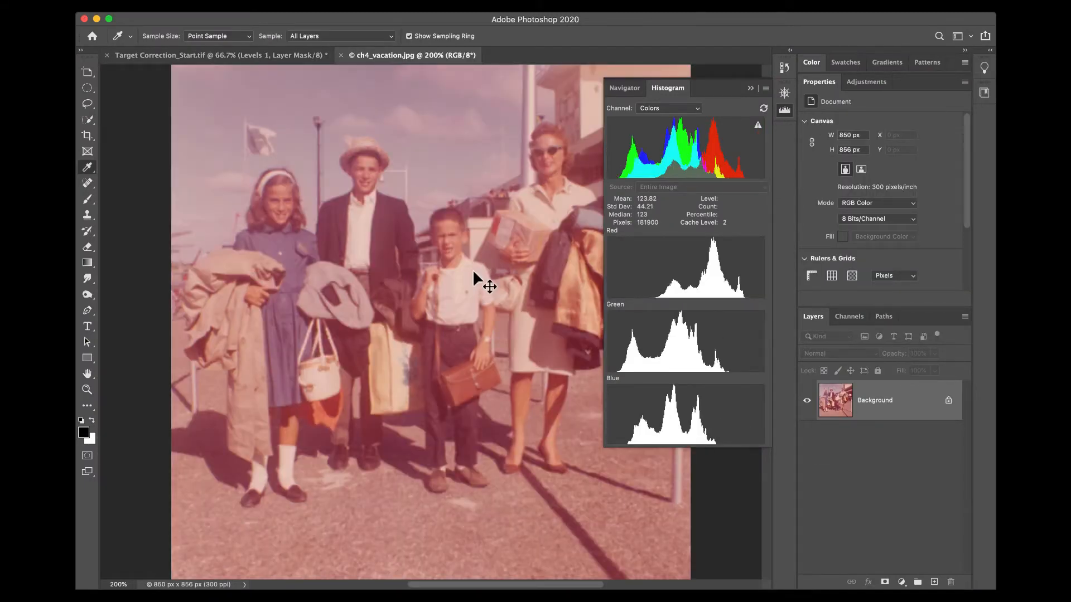
key("super+0")
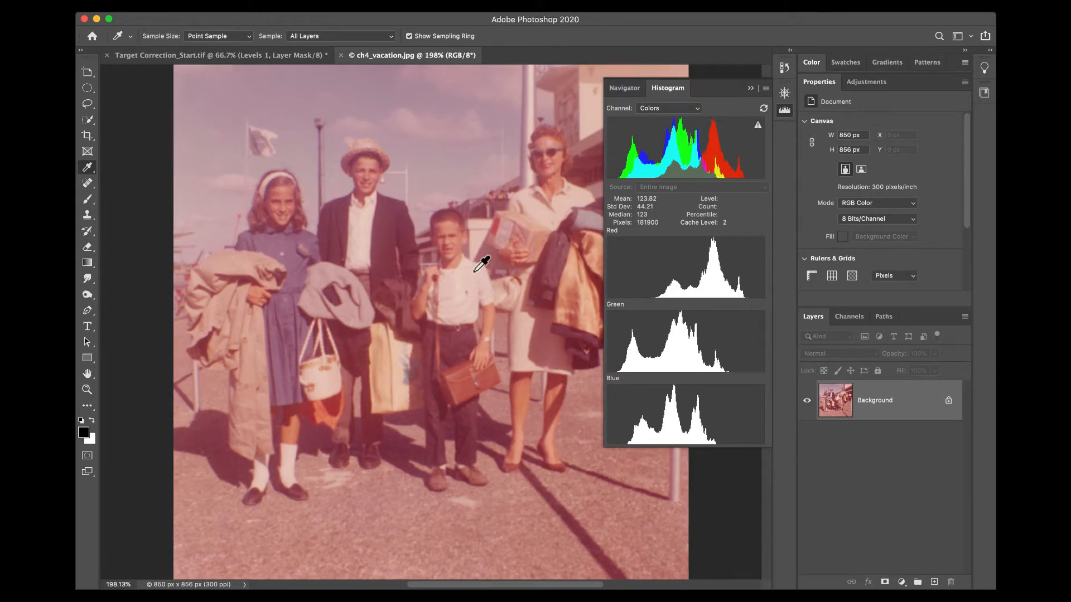
key("super+1")
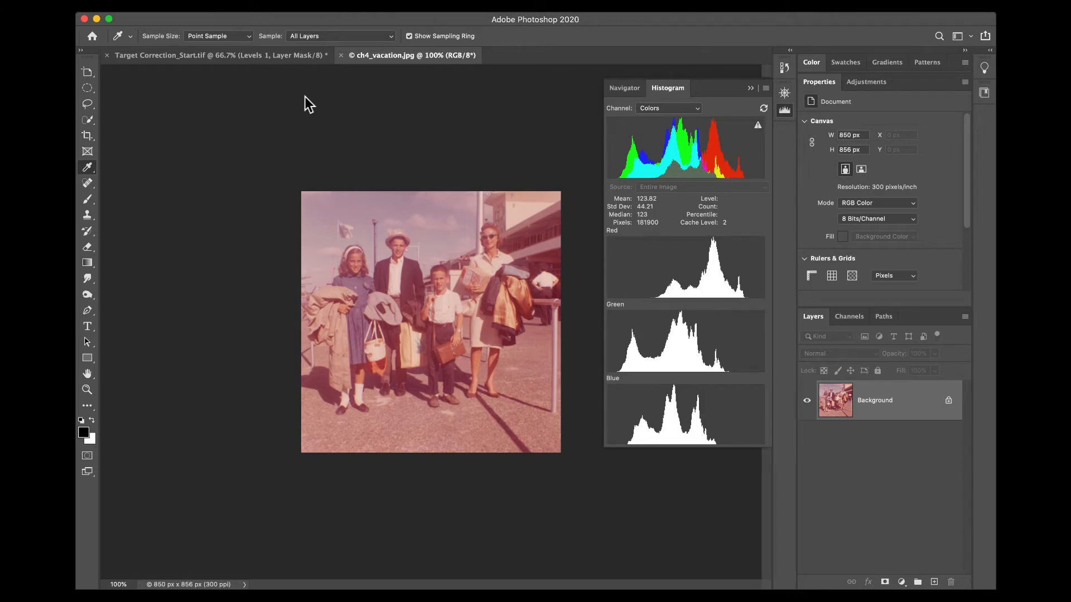
Return to Target Correction_Start.tif and review its histograms without and with the Levels 1 adjustment.
left_click(291, 58)
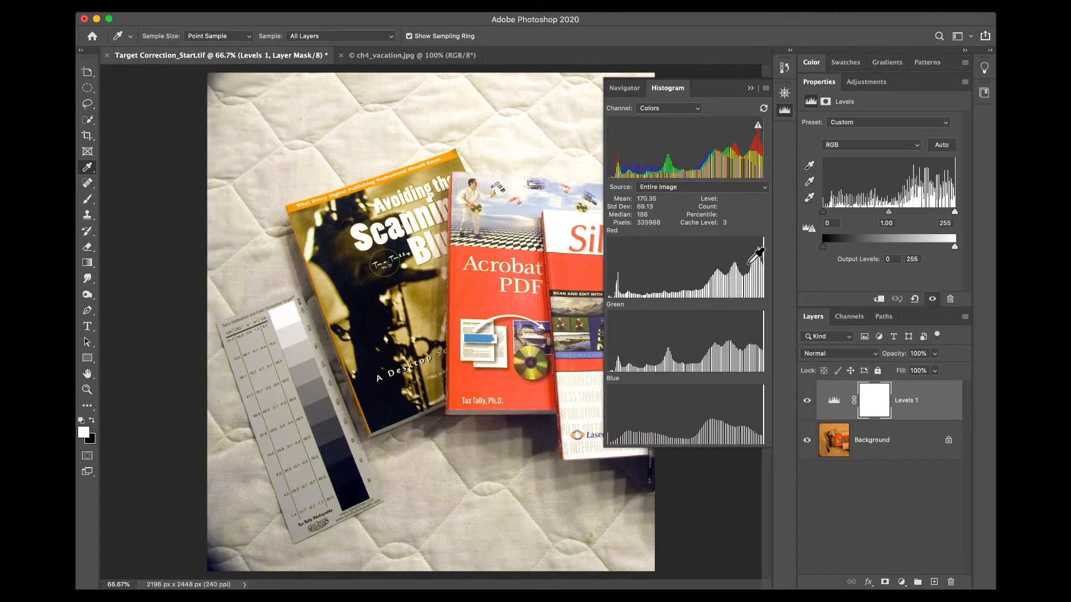
left_click(806, 400)
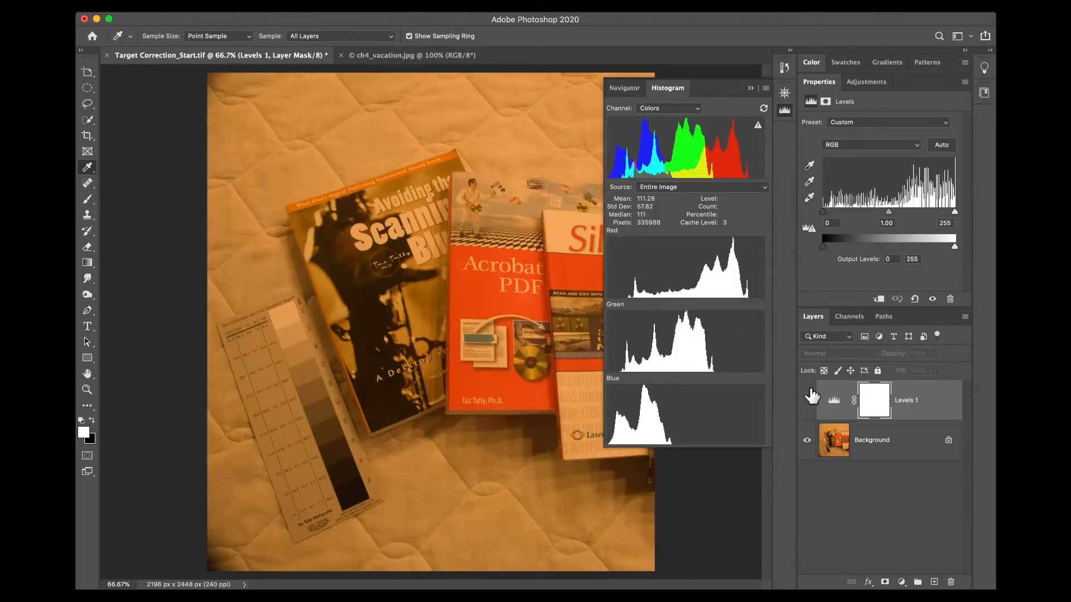
left_click(807, 401)
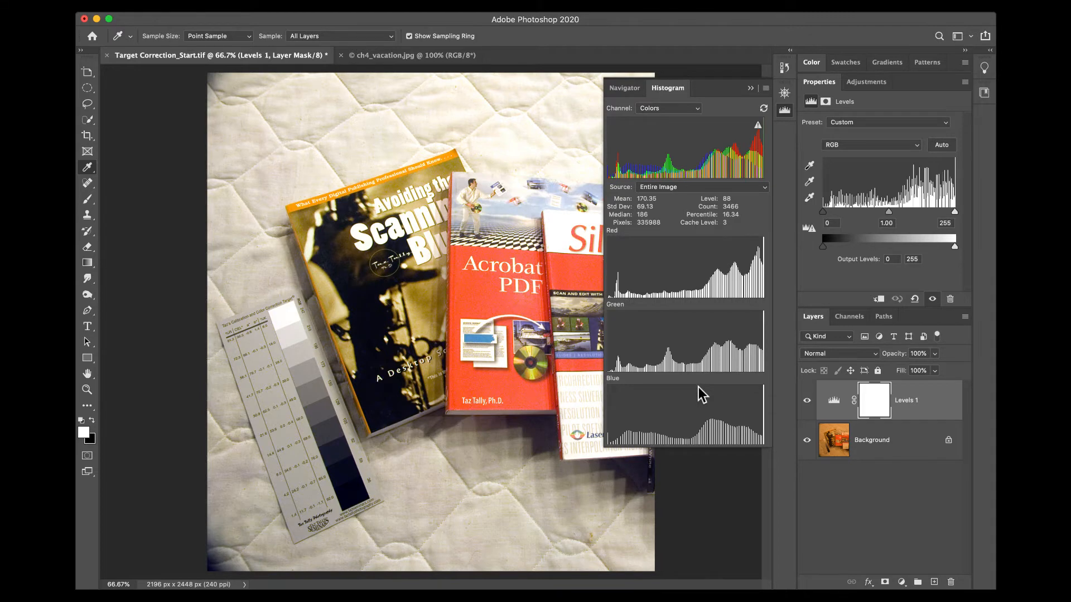
Add a Levels adjustment layer above the Background in ch4_vacation.jpg.
left_click(386, 56)
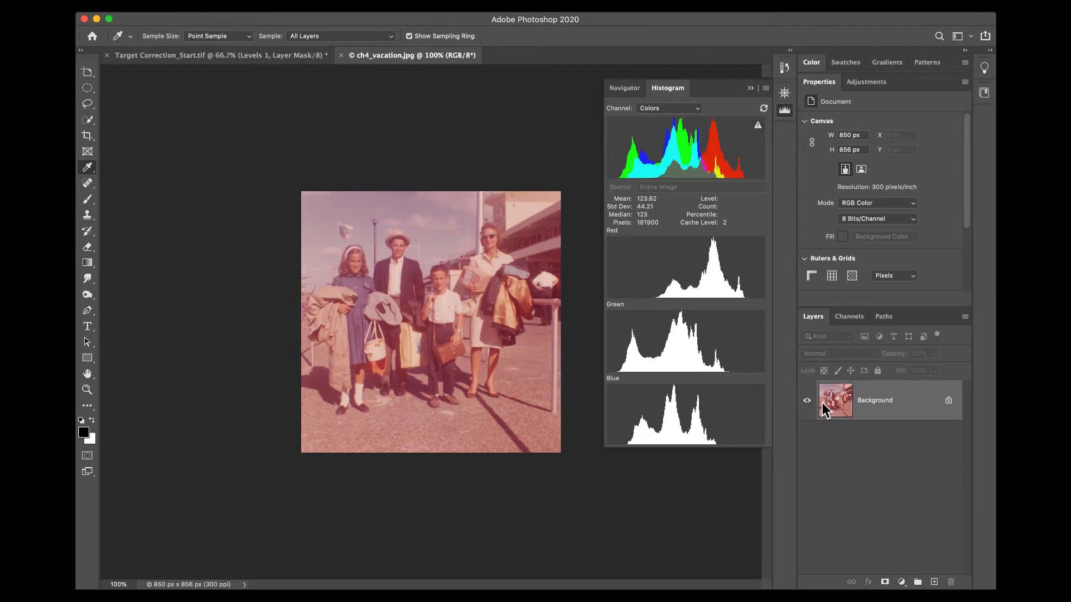
left_click(901, 581)
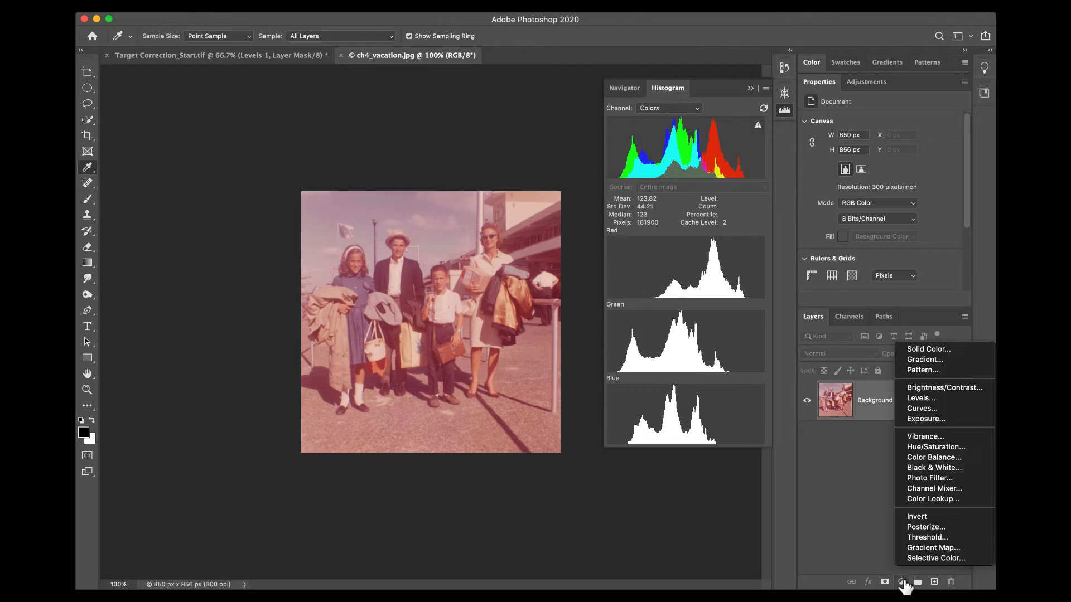
left_click(918, 399)
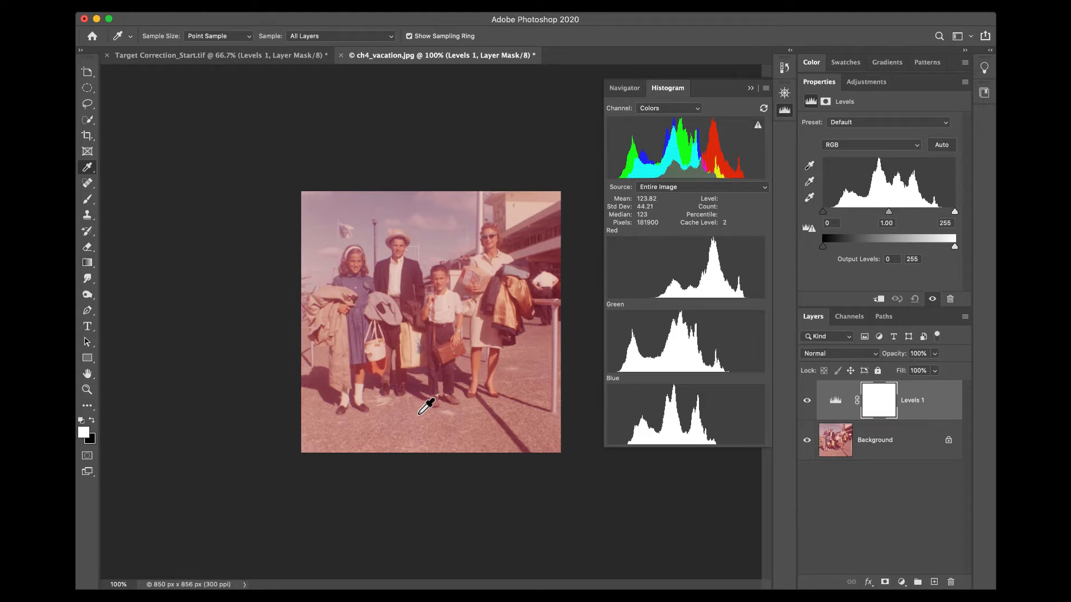
Set the Levels black point on the dark shoe of the boy in the hat and the white point on his white shirt.
key("super+equal")
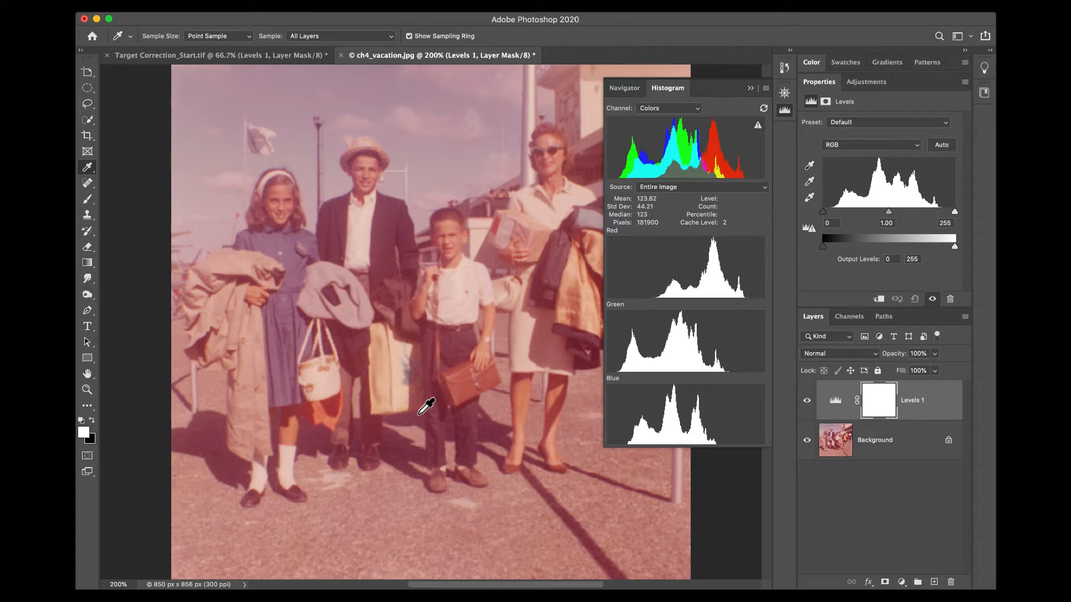
left_click_drag(494, 378, 428, 379)
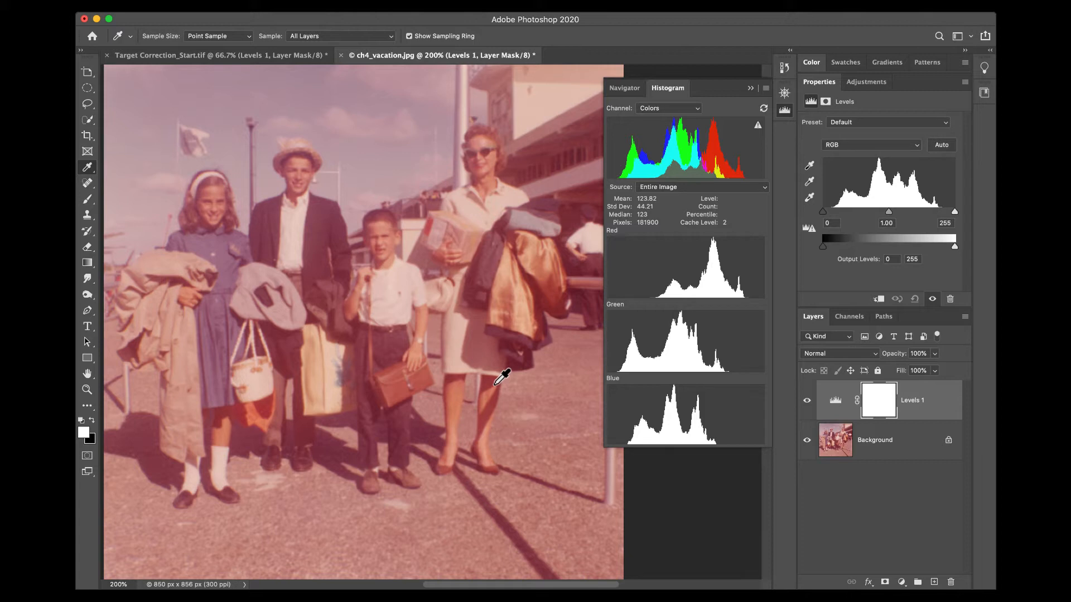
left_click(810, 165)
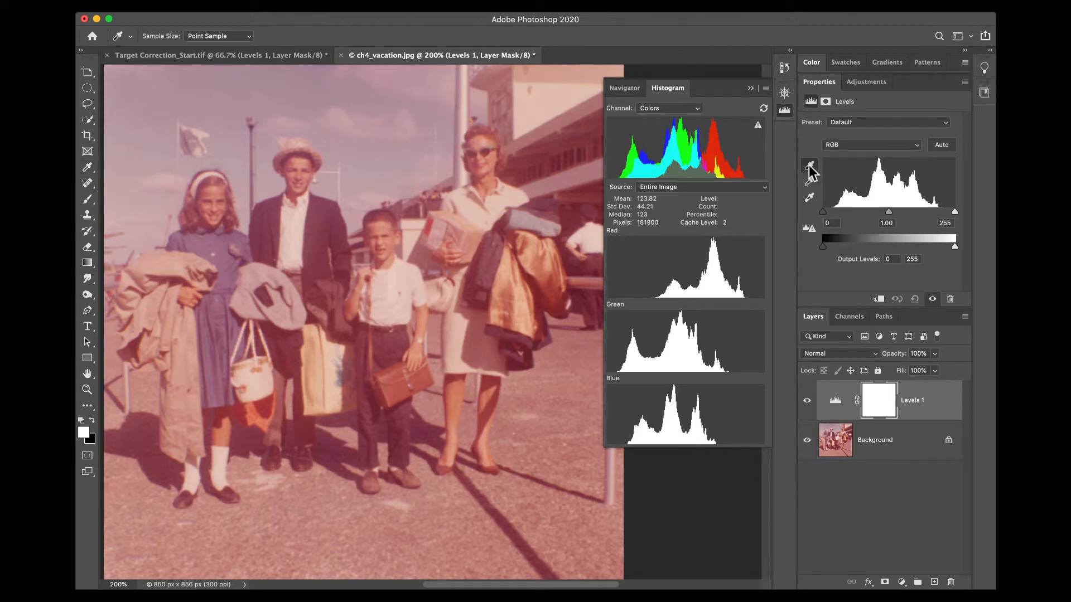
left_click(274, 453)
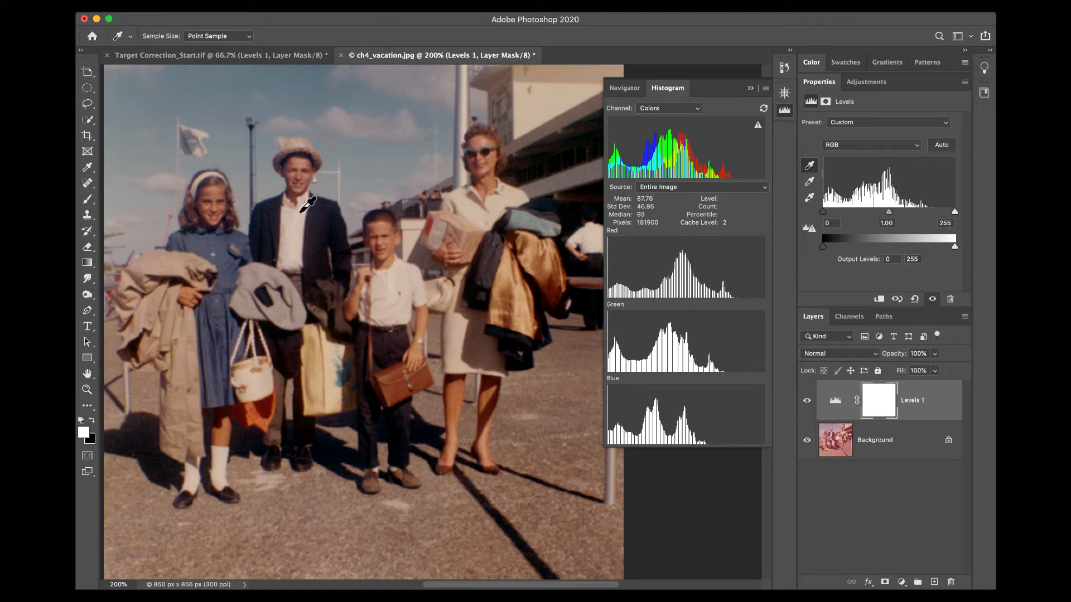
left_click(810, 198)
left_click(301, 213)
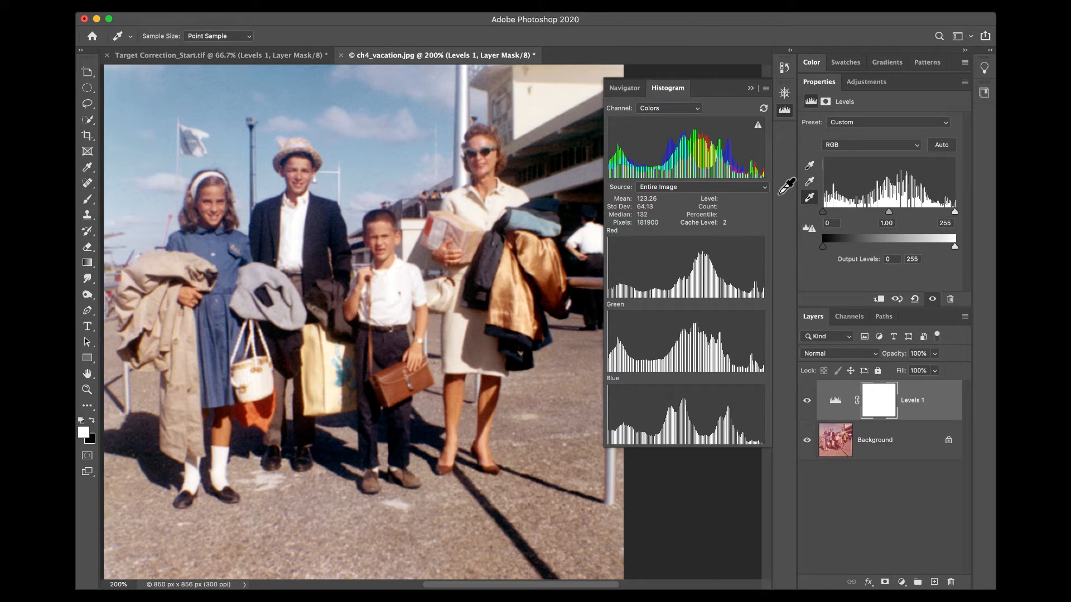
Set the Levels gray point, trying samples from the gray garment beside the girl and from the pavement.
left_click(810, 181)
left_click(250, 308)
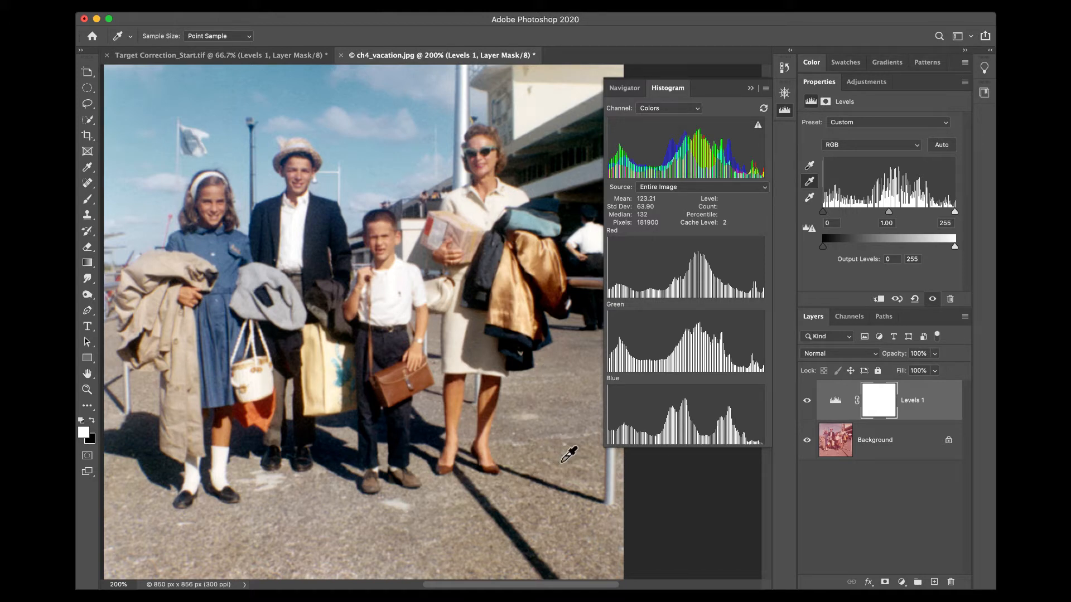
left_click(561, 462)
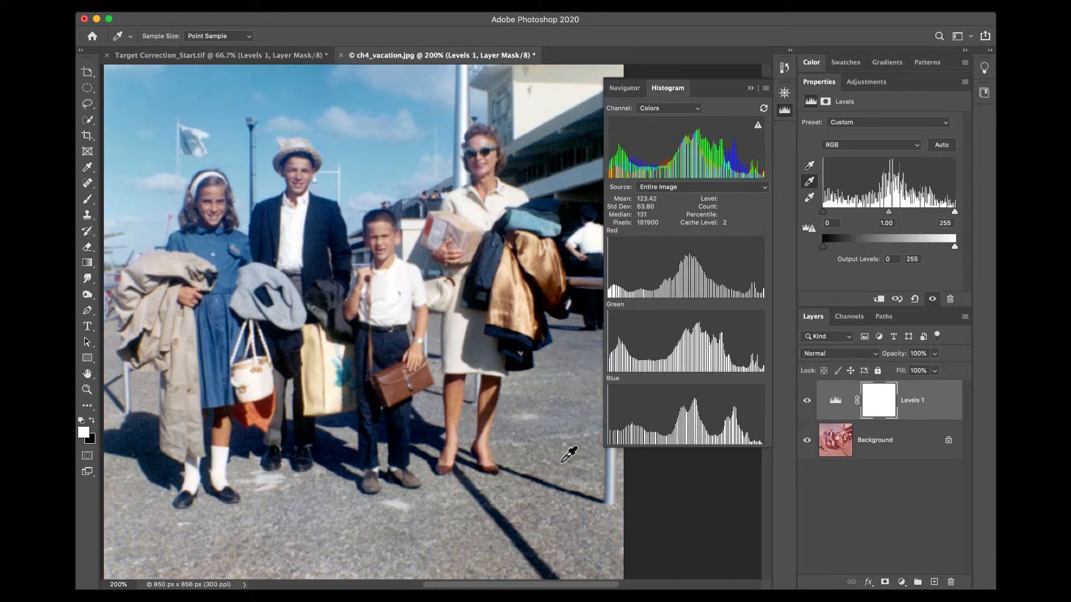
left_click(260, 272)
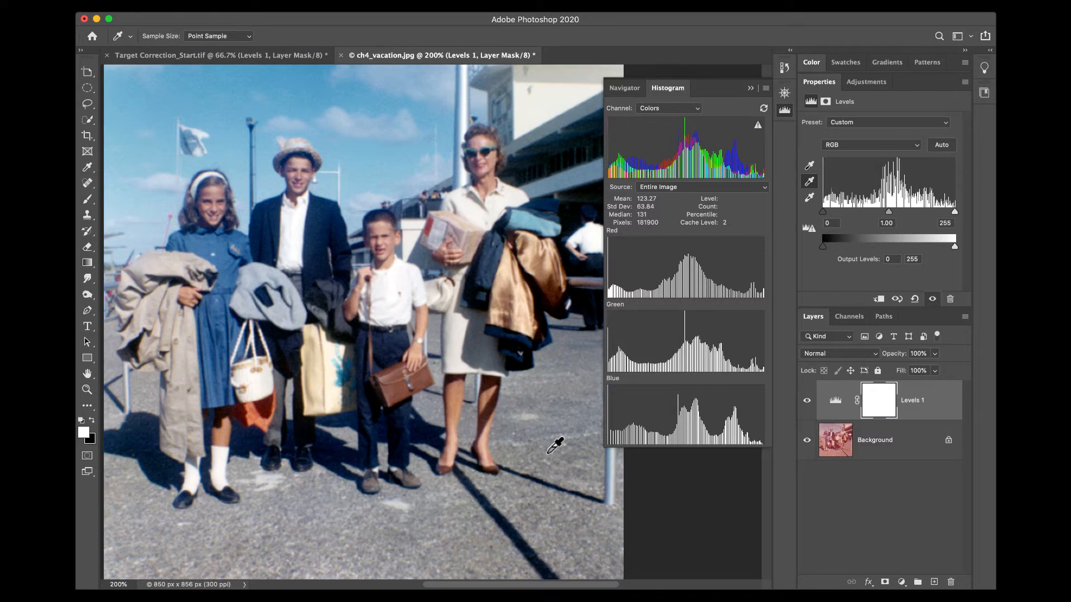
Compare Target Correction_Start.tif with ch4_vacation.jpg and examine the Red channel's Levels settings in ch4_vacation.jpg.
left_click(215, 55)
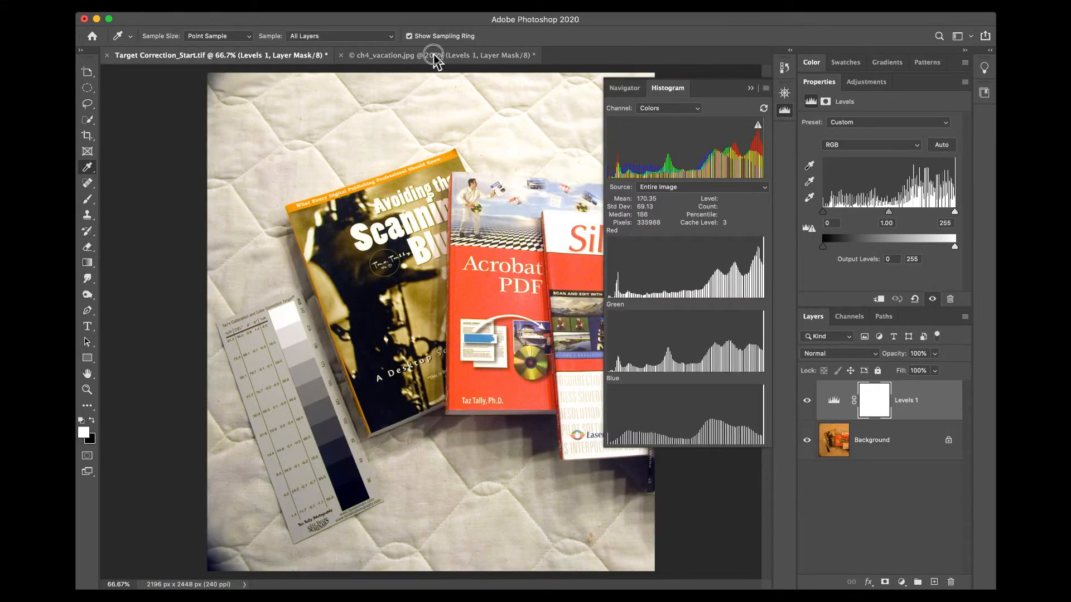
key("ctrl+Tab")
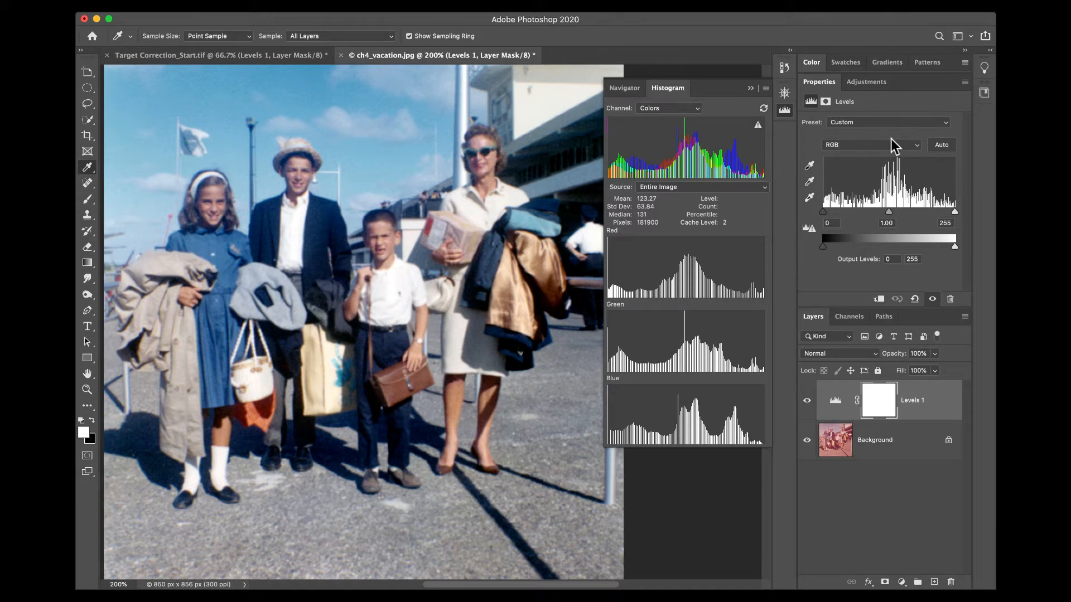
left_click(858, 146)
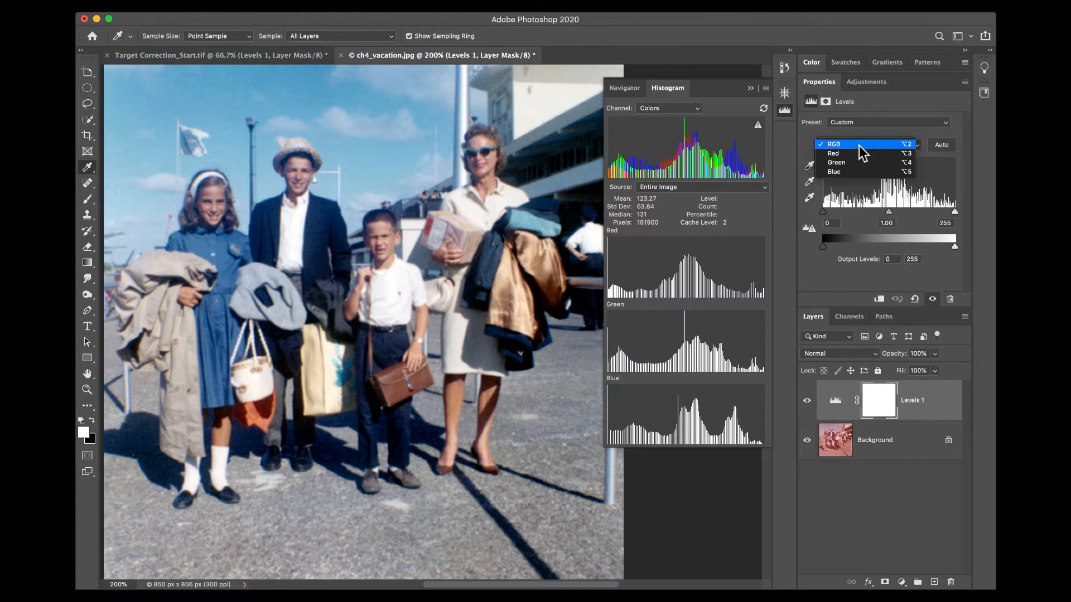
left_click(858, 154)
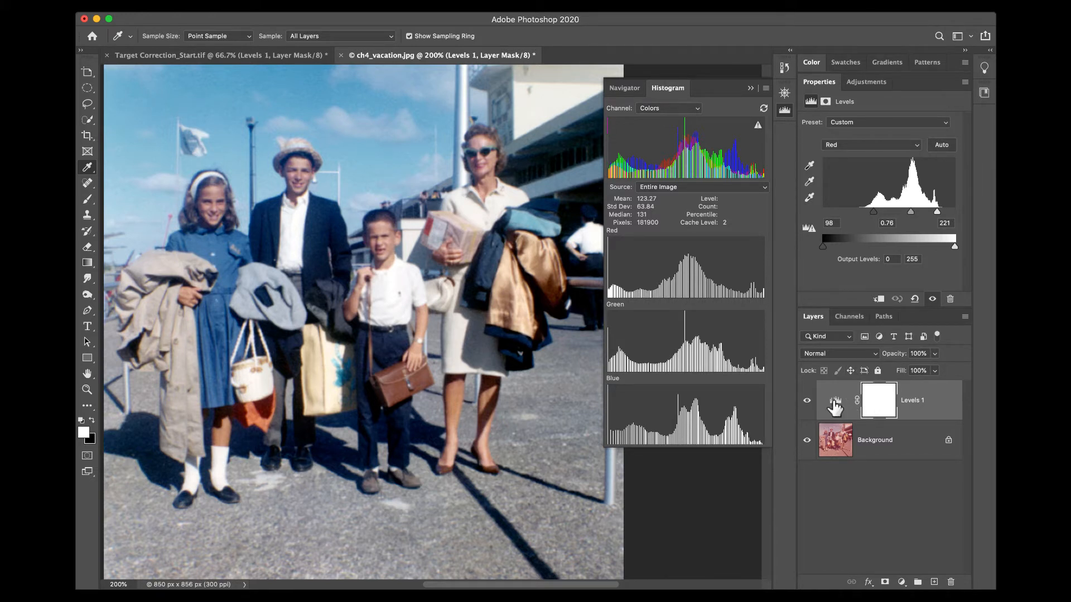
Reset the Levels 1 adjustment, then set the Red channel's black input to 80 and bring its white input in to the histogram's bright end.
left_click(914, 301)
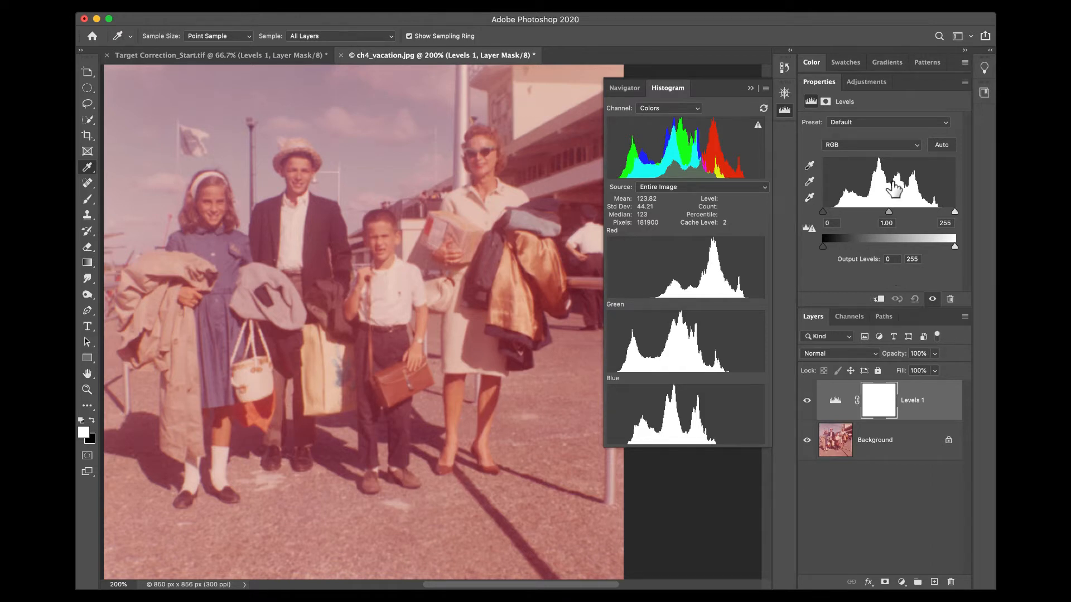
left_click(862, 146)
left_click(861, 155)
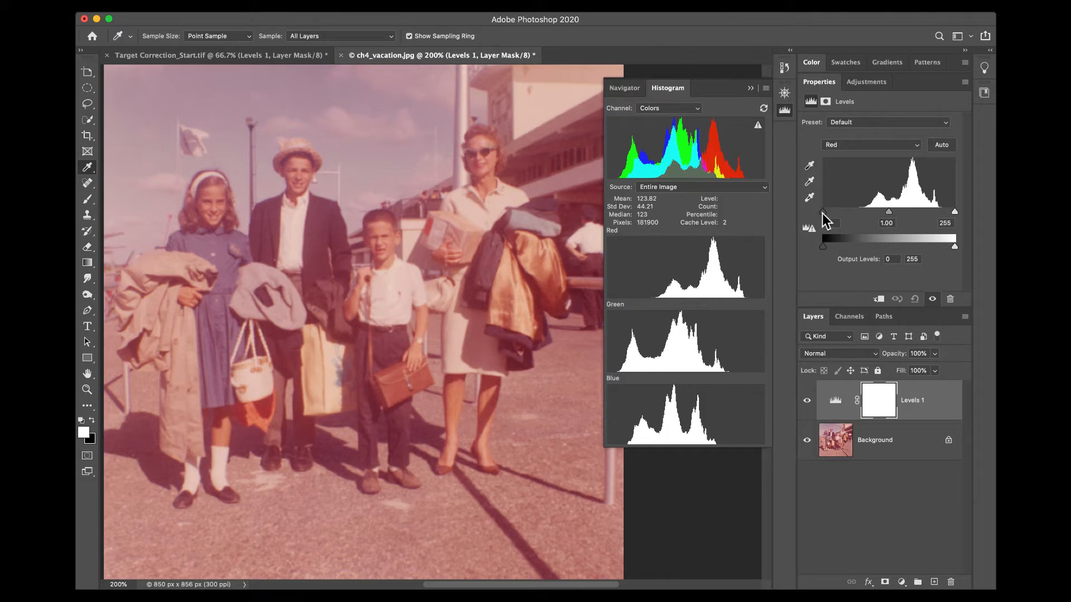
left_click_drag(823, 212, 864, 216)
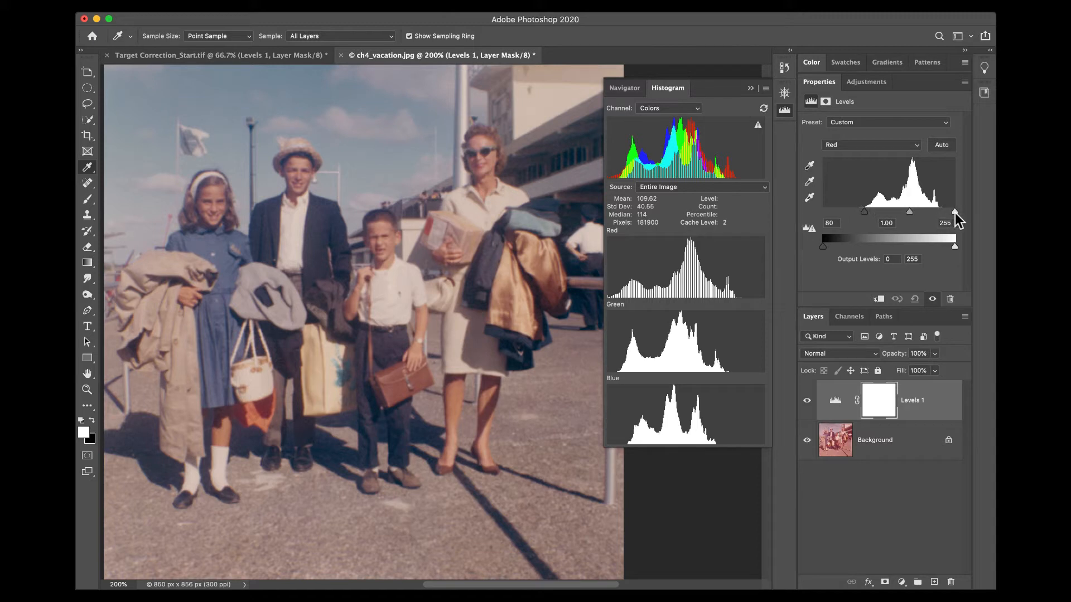
left_click_drag(954, 213, 940, 216)
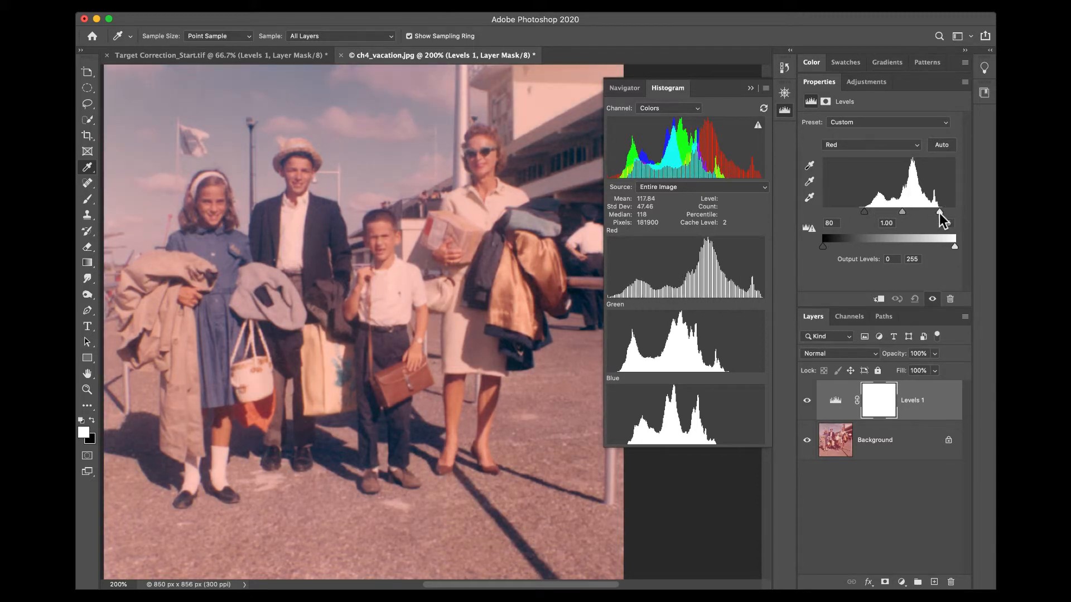
Set the Green channel's Levels black input to 19 and white input to 192.
left_click(854, 147)
left_click(855, 154)
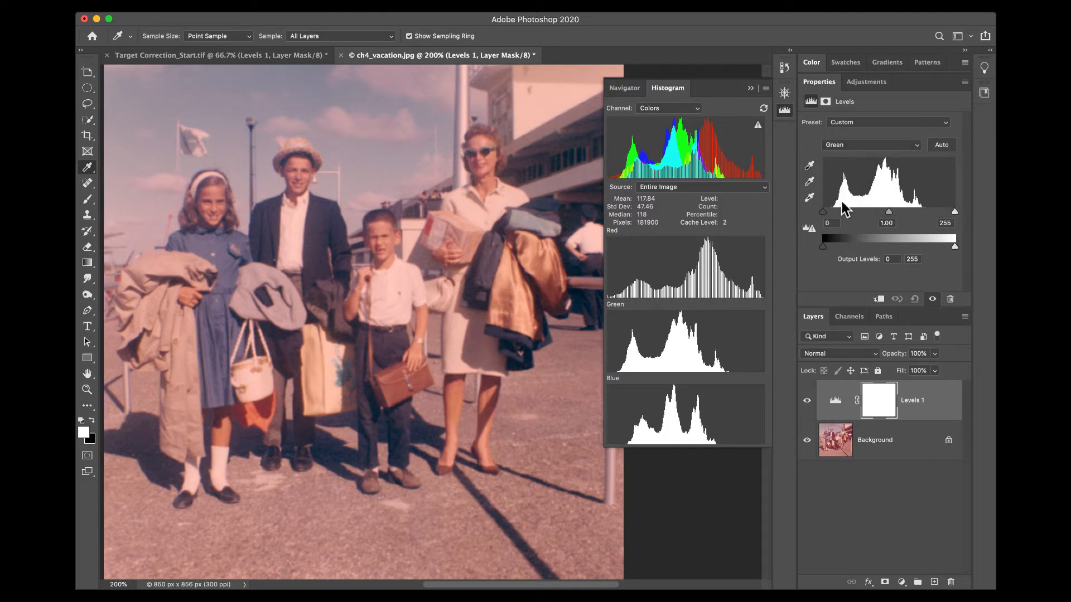
left_click_drag(821, 212, 838, 214)
left_click_drag(955, 212, 925, 219)
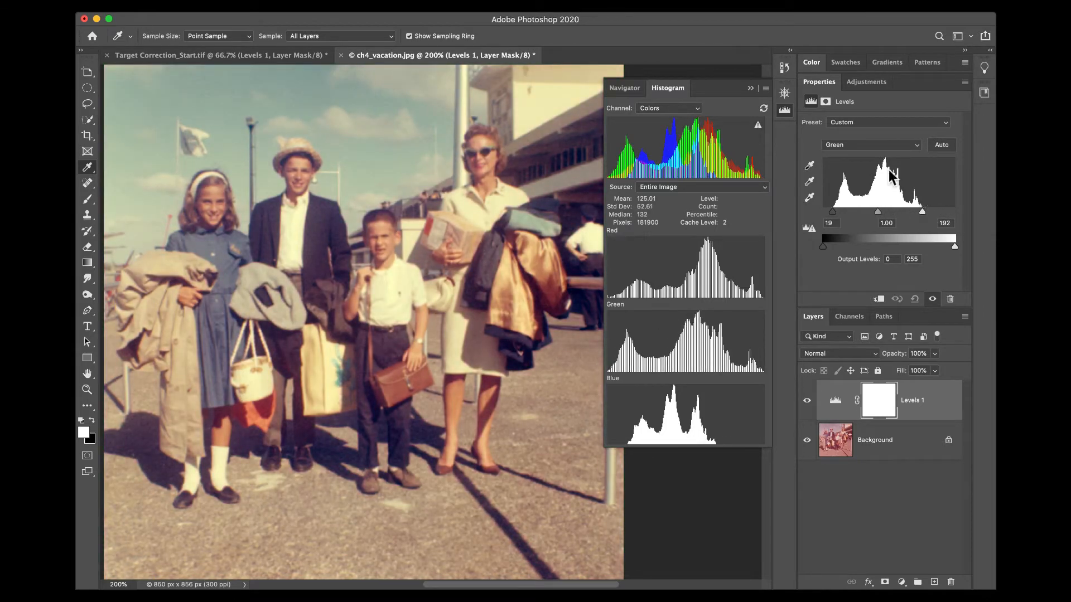
Set the Blue channel's Levels inputs to 32 for black and 178 for white, and compare the photo without and with Levels 1.
left_click(875, 146)
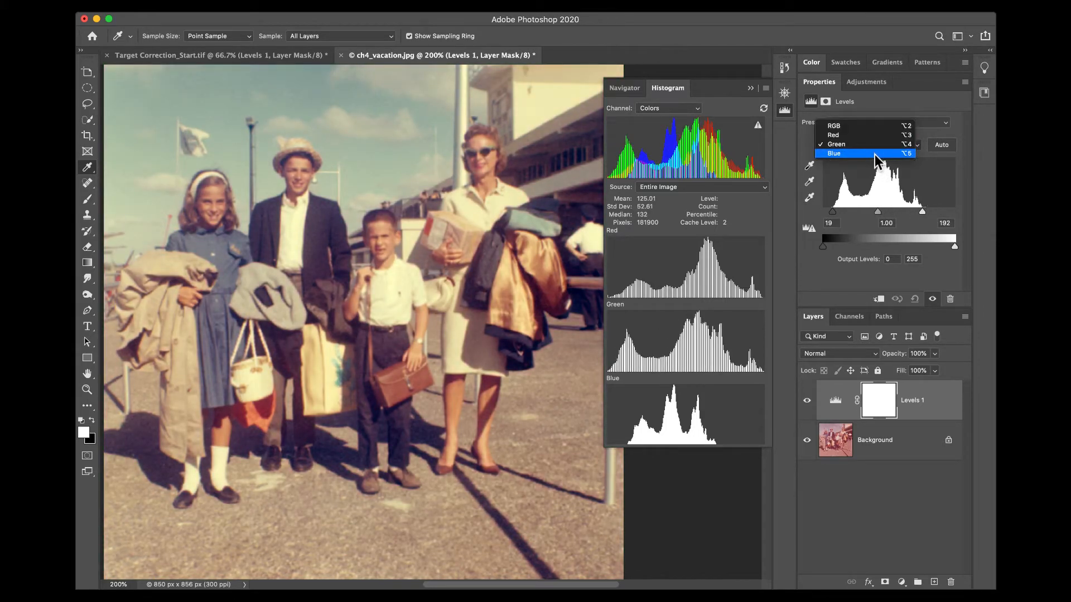
left_click(874, 154)
left_click_drag(824, 212, 839, 212)
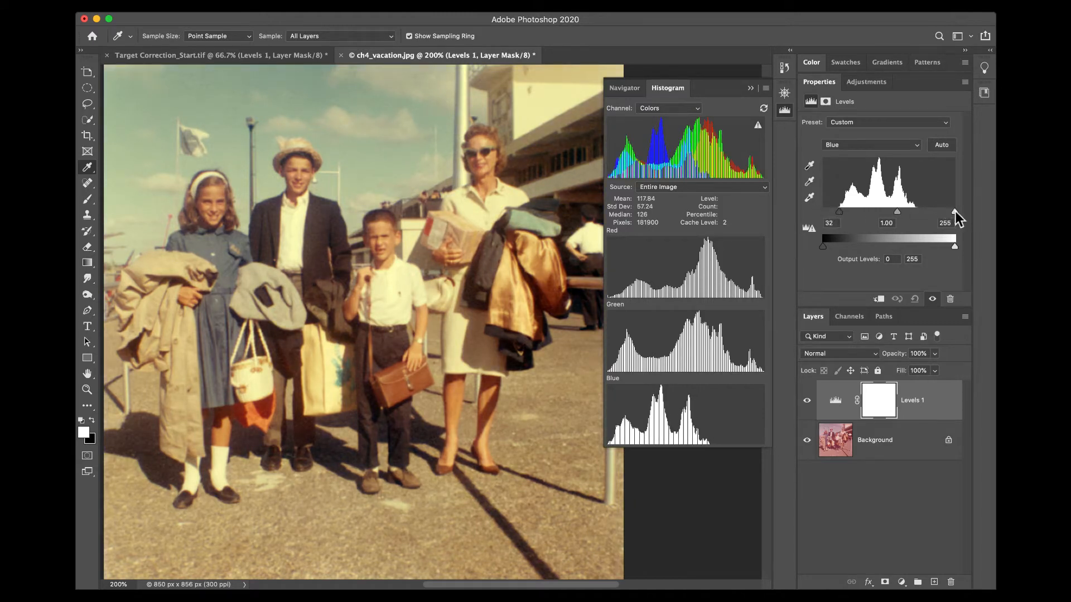
left_click_drag(953, 212, 916, 215)
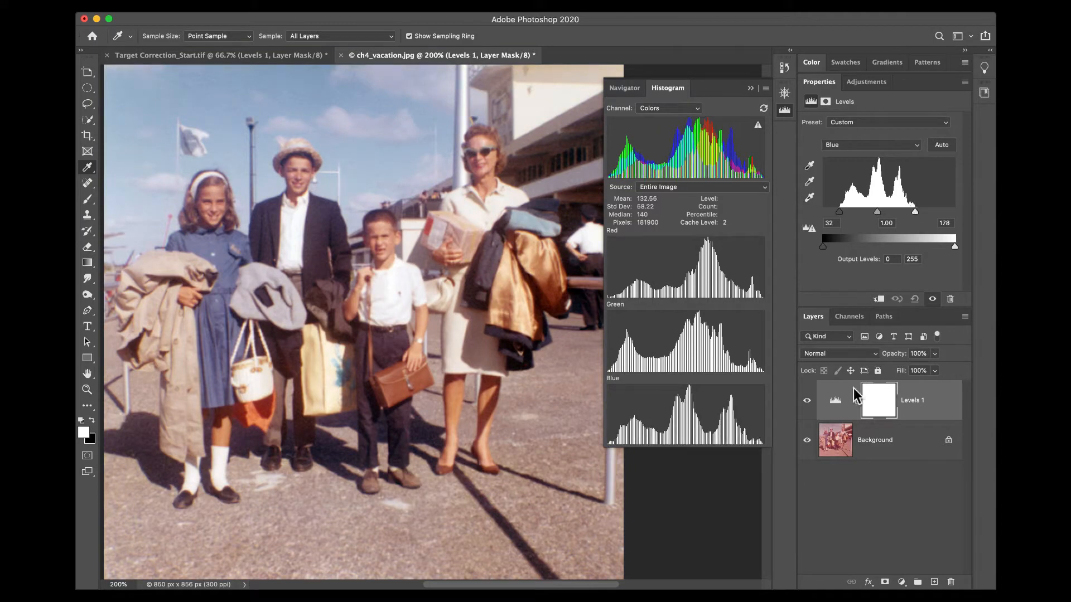
left_click(807, 401)
left_click(807, 401)
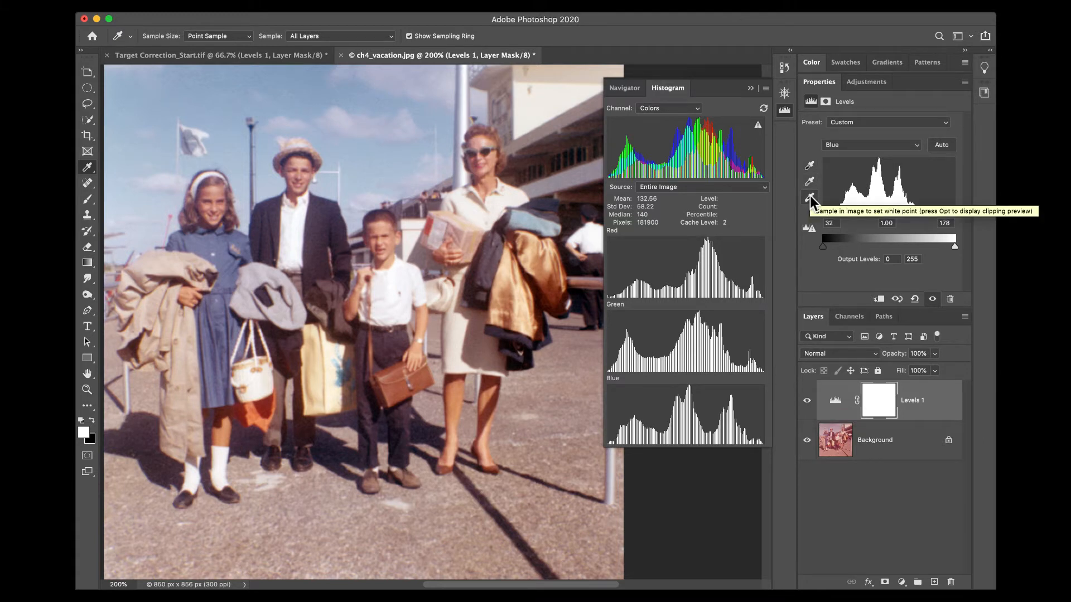
Refine the Red channel's Levels black input to 79 and white input to 228.
left_click(875, 146)
left_click(876, 126)
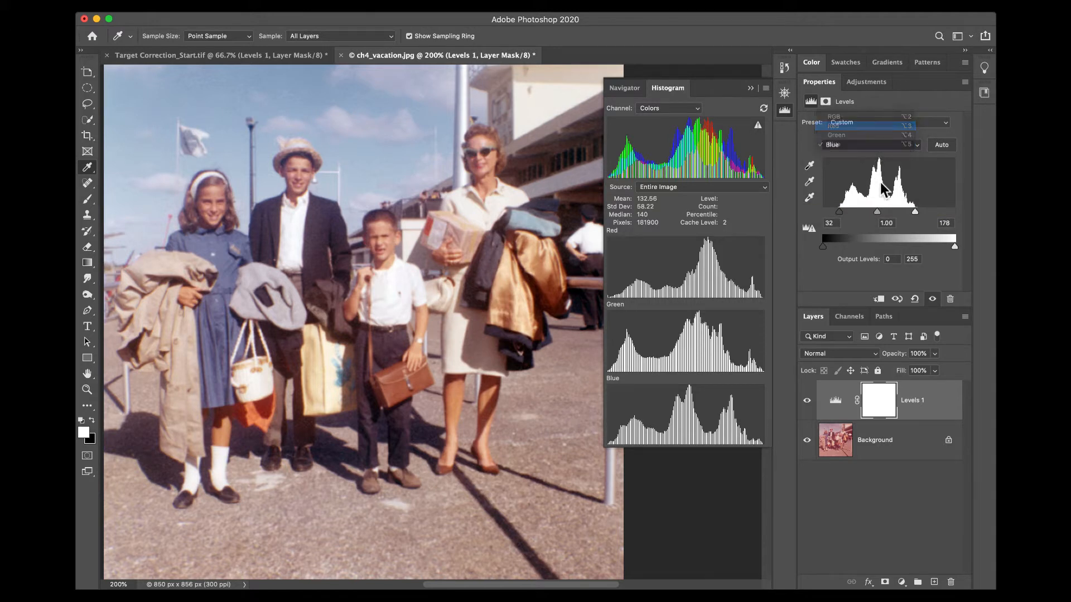
left_click_drag(864, 213, 864, 213)
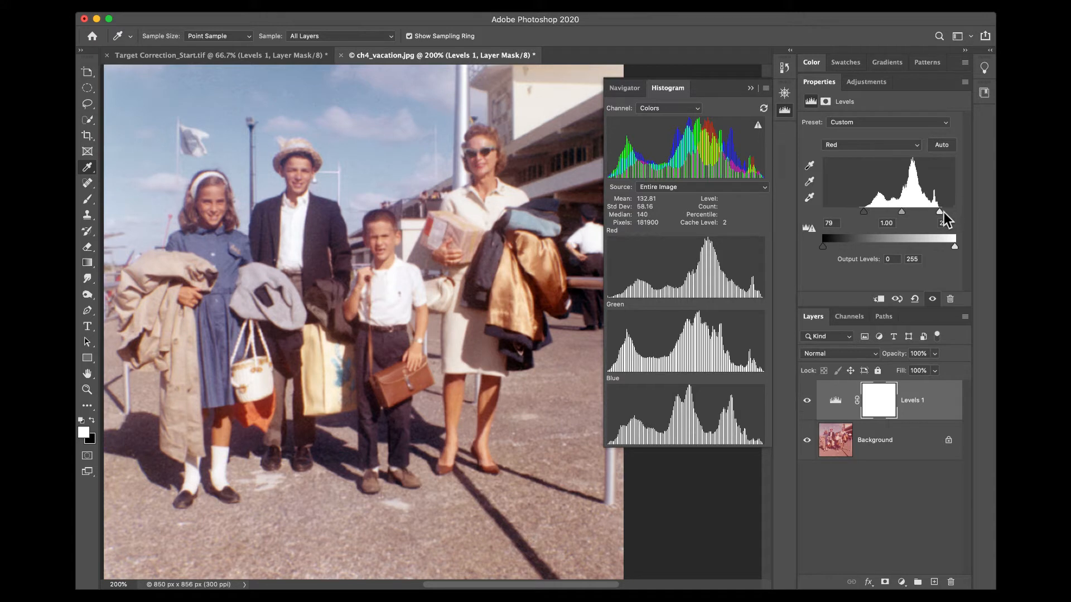
left_click_drag(939, 212, 941, 212)
Try the RGB composite's midtone input in Levels and compare the photo without and with the Levels 1 adjustment.
left_click(859, 147)
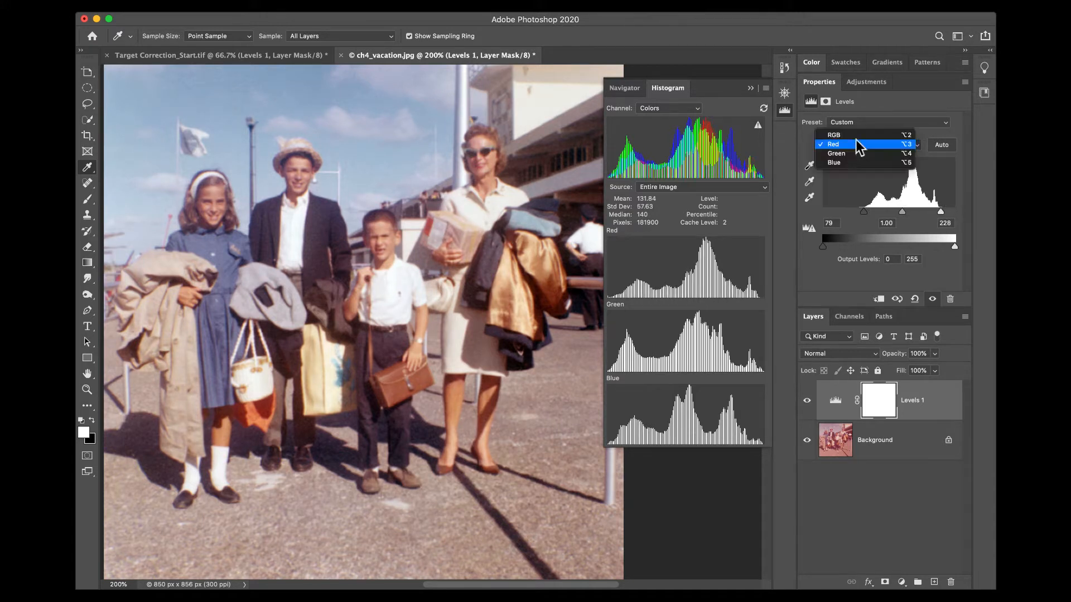
left_click(855, 136)
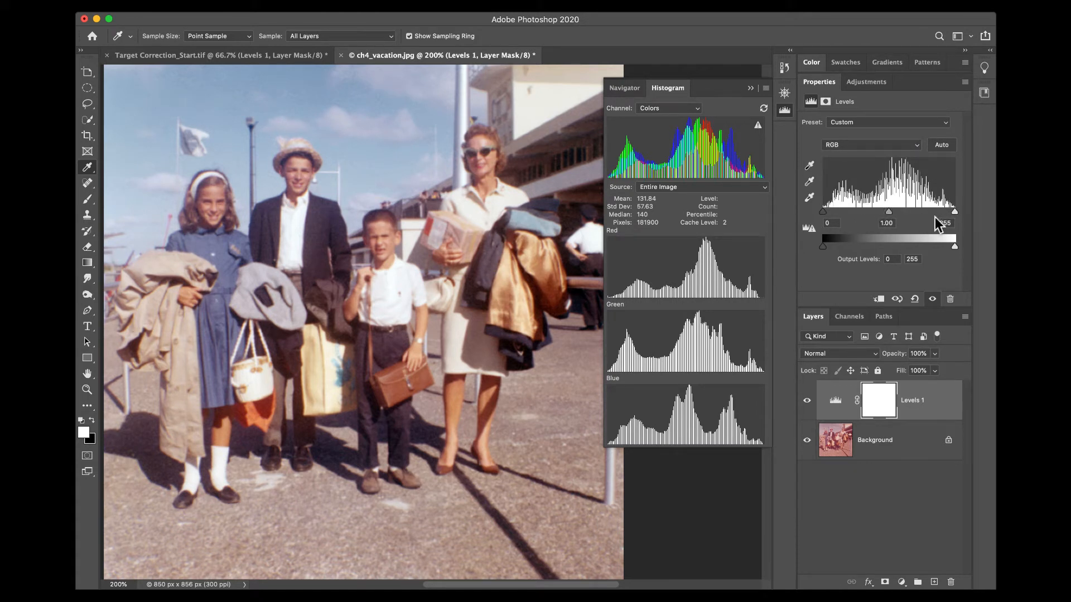
mouse_move(889, 213)
left_mouse_down()
mouse_move(913, 218)
mouse_move(863, 216)
mouse_move(897, 220)
mouse_move(889, 222)
left_mouse_up()
left_click(807, 400)
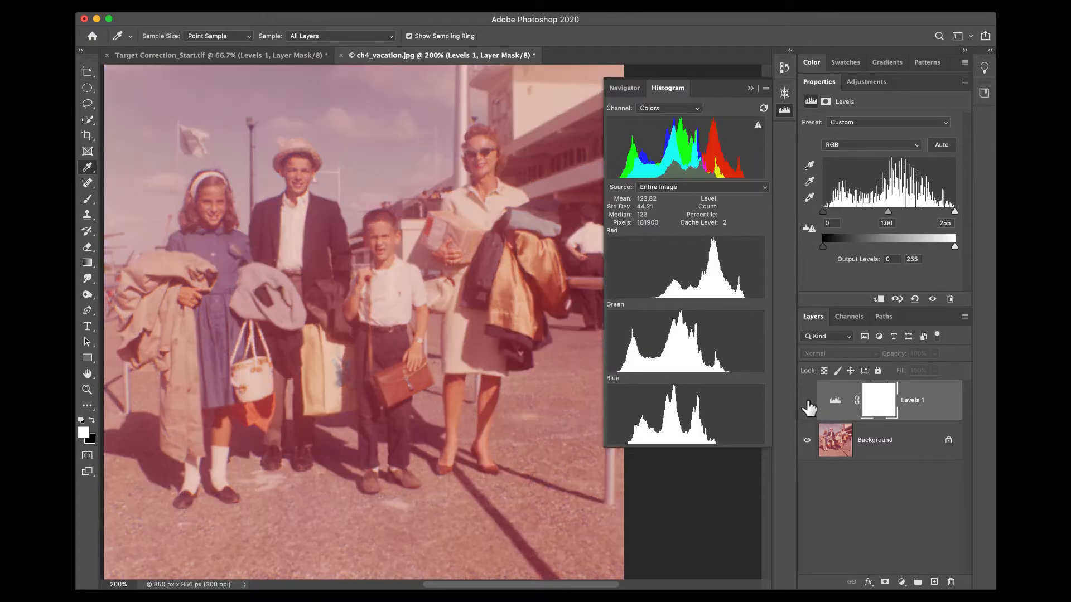
left_click(807, 400)
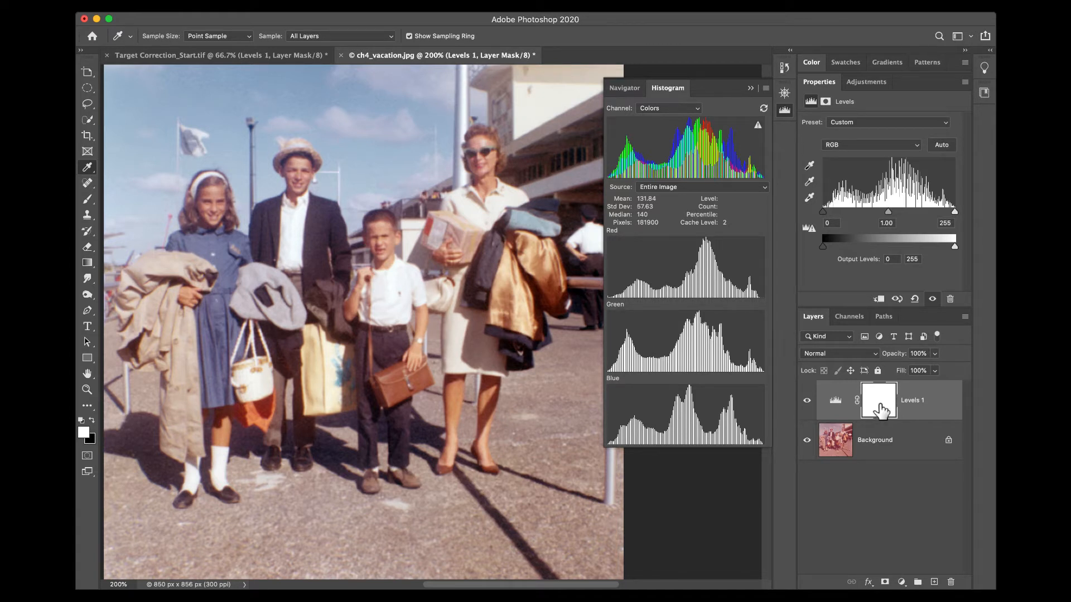
Paint over the small boy in black on the Levels 1 mask with a 50-pixel brush, and view the mask alone.
key("b")
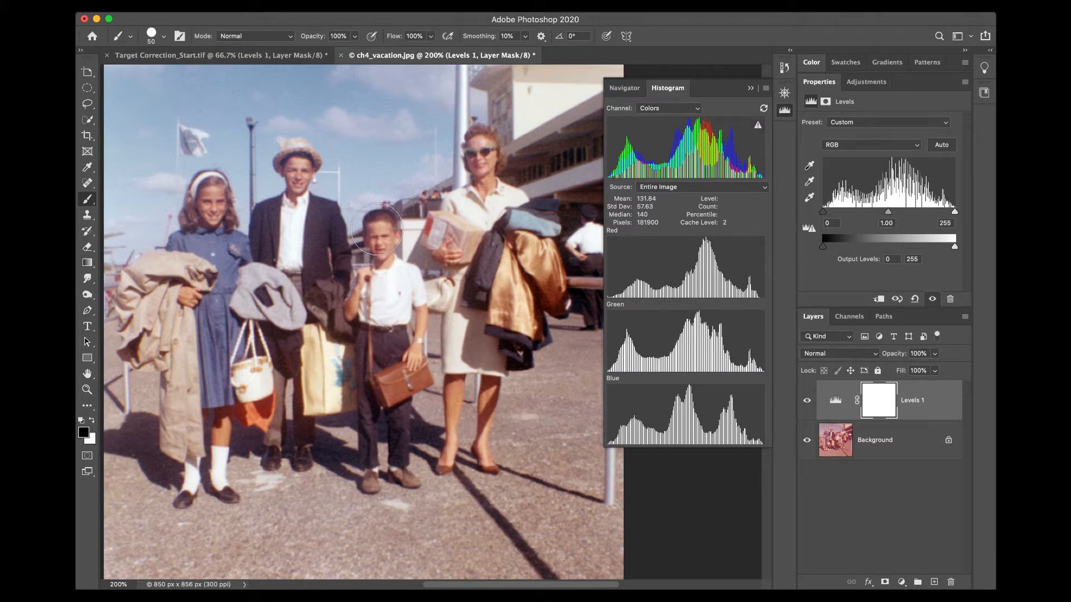
mouse_move(379, 224)
left_mouse_down()
mouse_move(393, 281)
mouse_move(414, 272)
mouse_move(366, 286)
mouse_move(366, 486)
mouse_move(412, 484)
mouse_move(395, 357)
mouse_move(400, 285)
mouse_move(410, 299)
mouse_move(399, 361)
mouse_move(392, 279)
mouse_move(407, 284)
mouse_move(394, 458)
mouse_move(392, 230)
mouse_move(376, 214)
mouse_move(397, 231)
mouse_move(365, 223)
mouse_move(381, 225)
left_mouse_up()
mouse_move(390, 315)
left_mouse_down()
mouse_move(393, 379)
mouse_move(393, 305)
left_mouse_up()
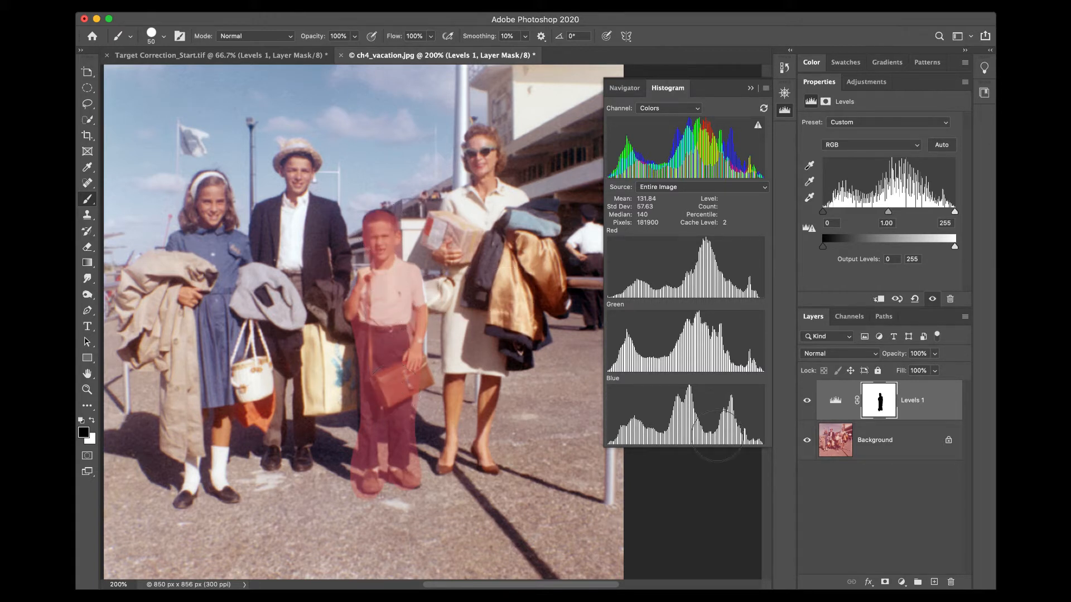
left_click(878, 410, "alt")
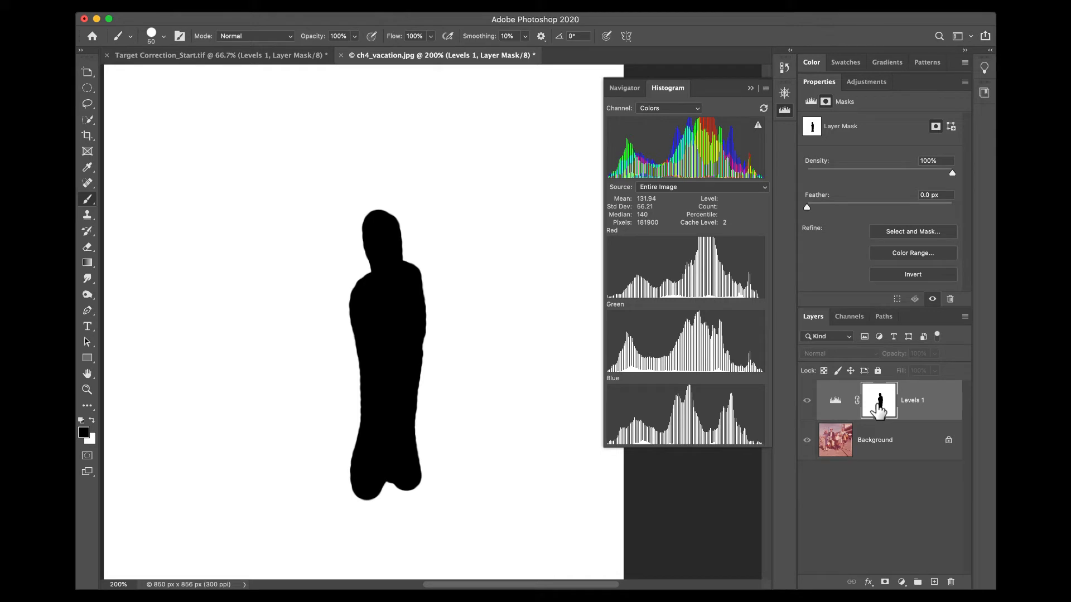
left_click(878, 410, "alt")
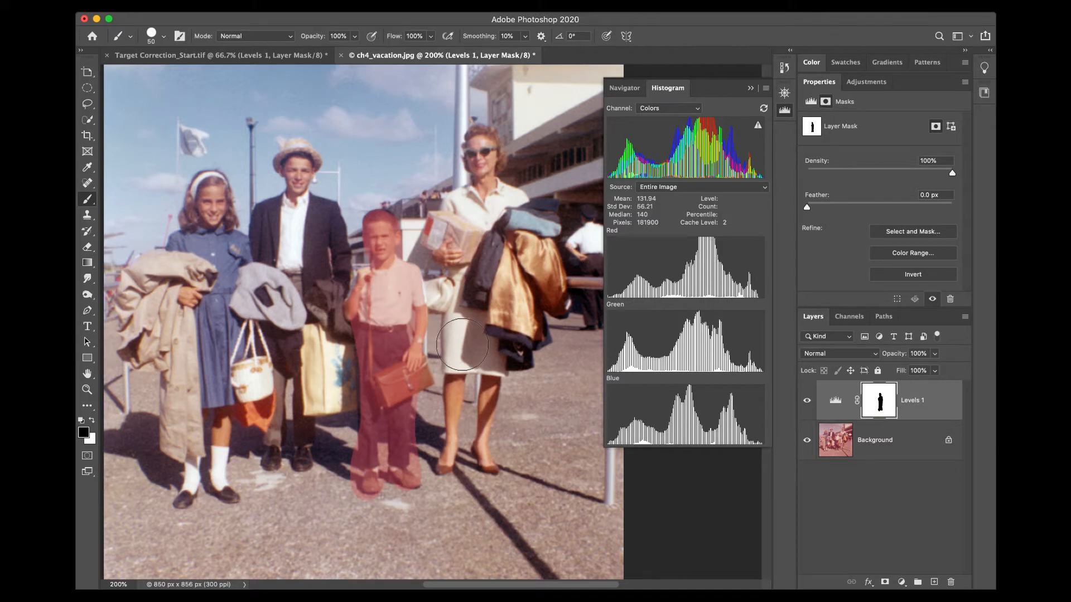
Paint the Levels 1 mask white over the small boy to reapply the correction to him.
key("x")
mouse_move(393, 189)
left_mouse_down()
mouse_move(352, 255)
mouse_move(332, 470)
mouse_move(394, 459)
mouse_move(412, 501)
mouse_move(420, 375)
mouse_move(425, 434)
mouse_move(395, 401)
mouse_move(345, 383)
mouse_move(421, 237)
mouse_move(424, 263)
left_mouse_up()
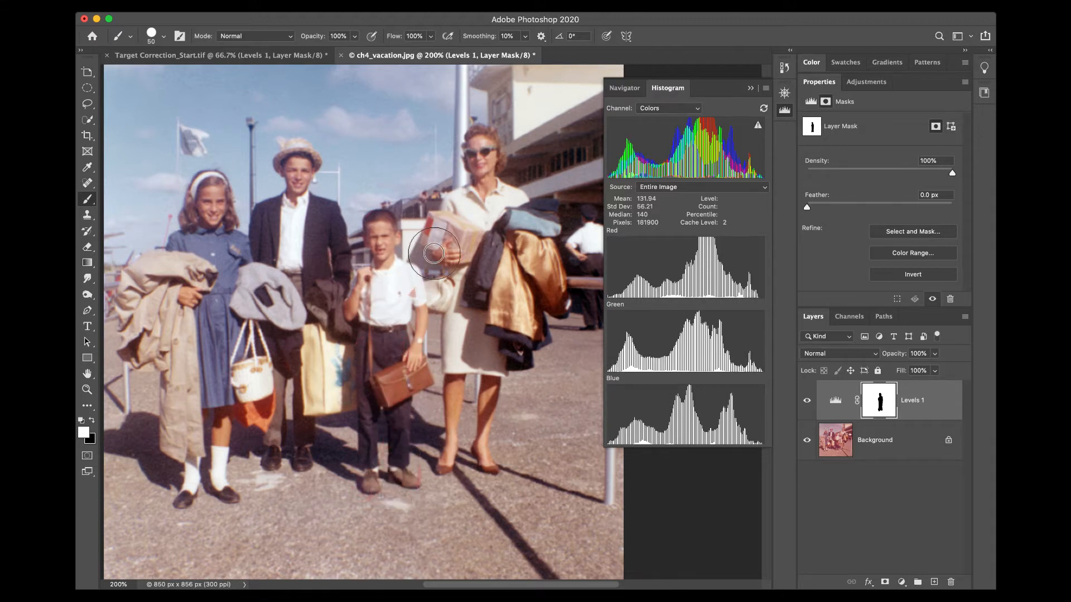
mouse_move(378, 198)
left_mouse_down()
mouse_move(338, 252)
mouse_move(362, 480)
mouse_move(451, 498)
mouse_move(445, 462)
mouse_move(415, 429)
mouse_move(425, 477)
left_mouse_up()
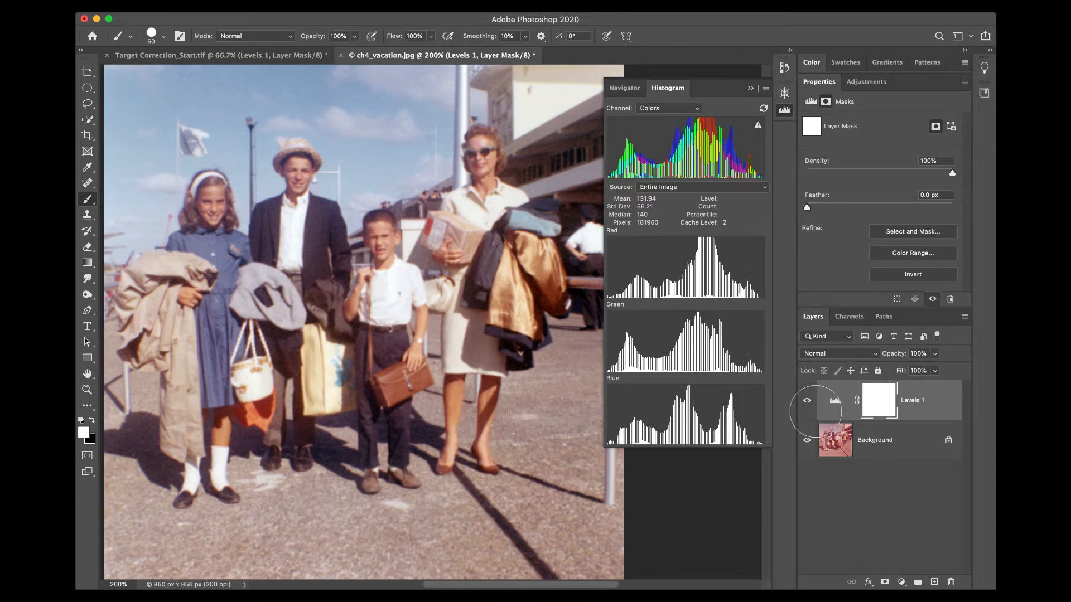
Return to the Levels 1 adjustment settings and darken the RGB midtones slightly.
left_click(834, 400)
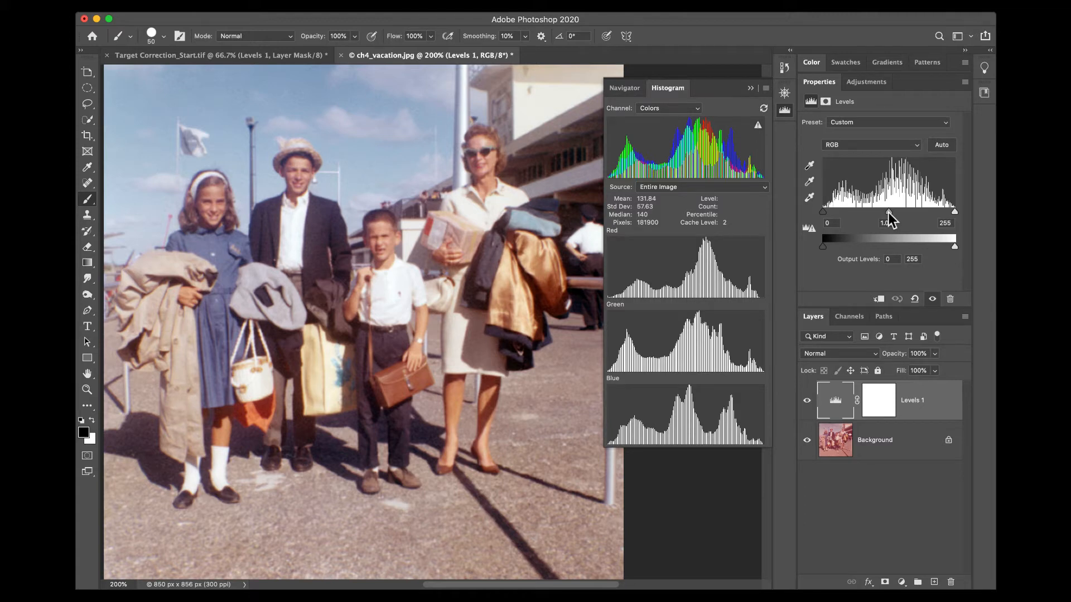
left_click_drag(888, 212, 893, 214)
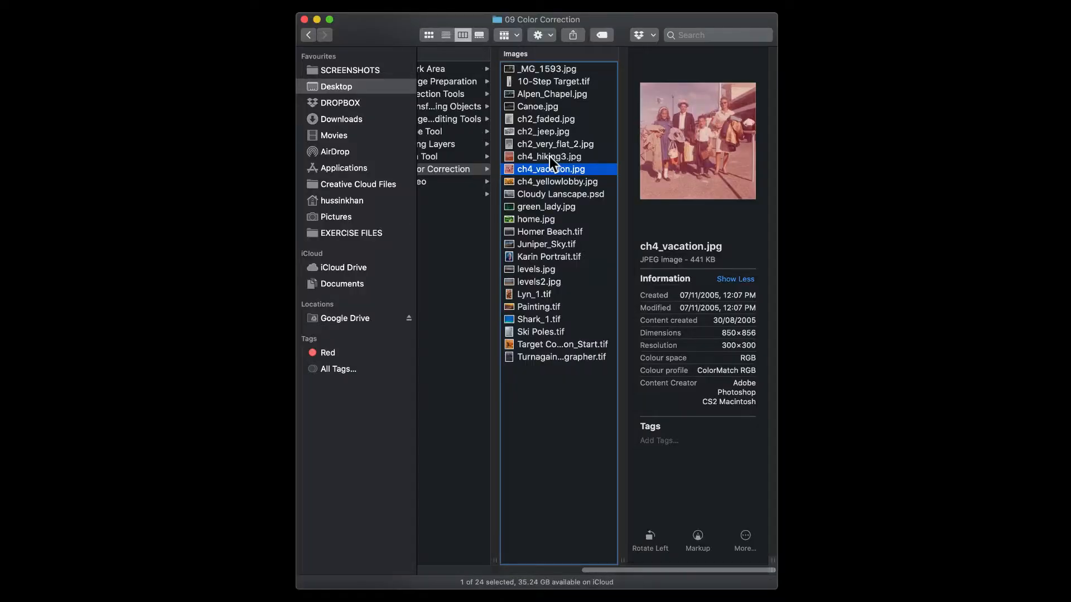
Open ch4_hiking3.jpg from the 09 Color Correction images folder in Photoshop.
left_click(550, 156)
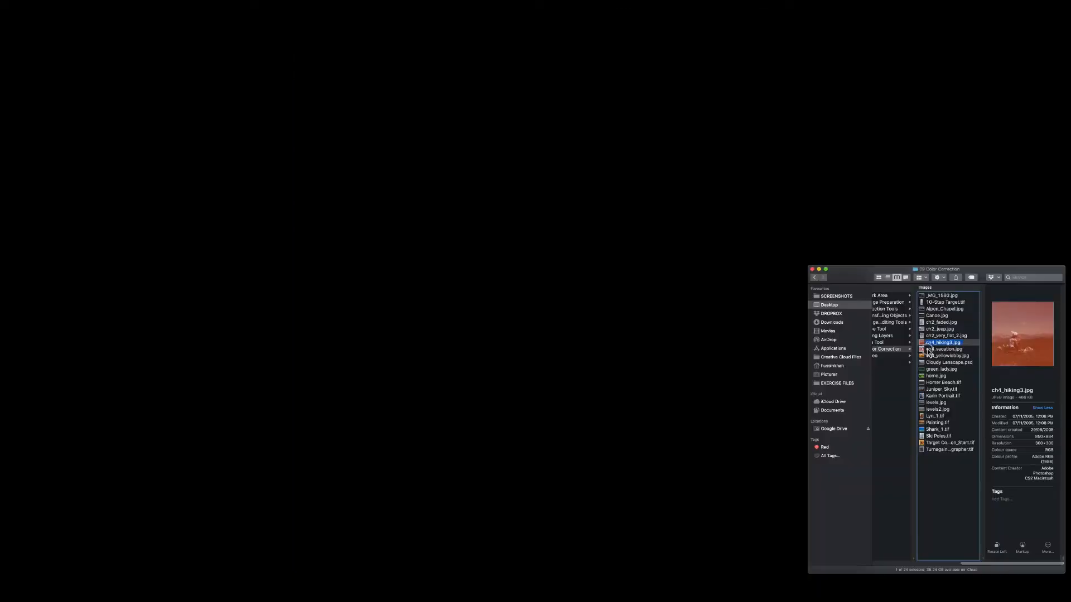
left_click_drag(928, 349, 635, 585)
left_click_drag(635, 585, 635, 585)
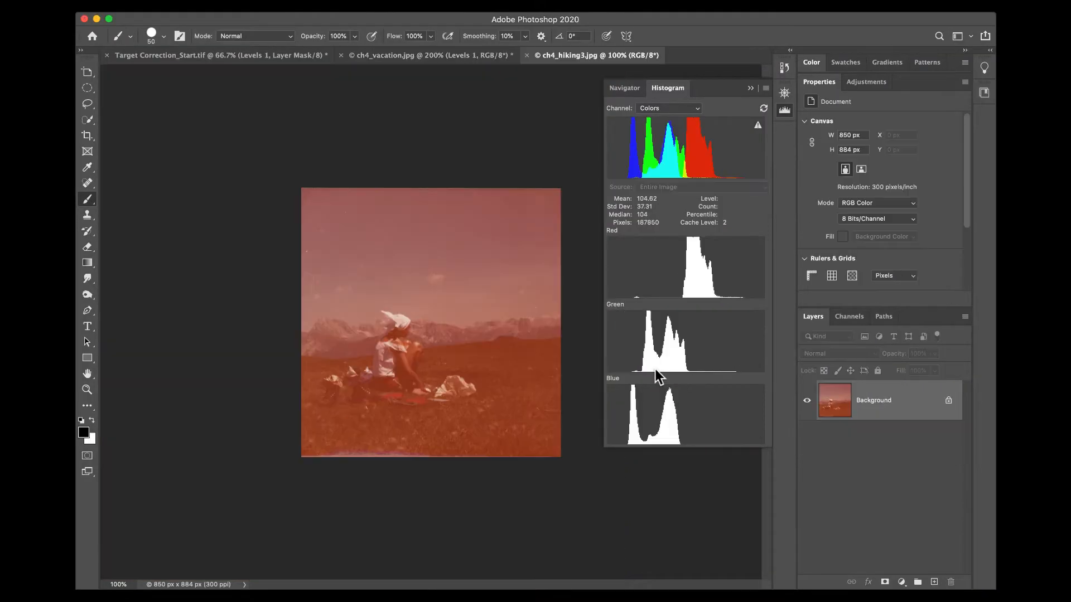
Add a Levels adjustment layer above the Background and set its black point on the dark area at the boots beside the seated hiker.
mouse_move(654, 369)
key("super+plus")
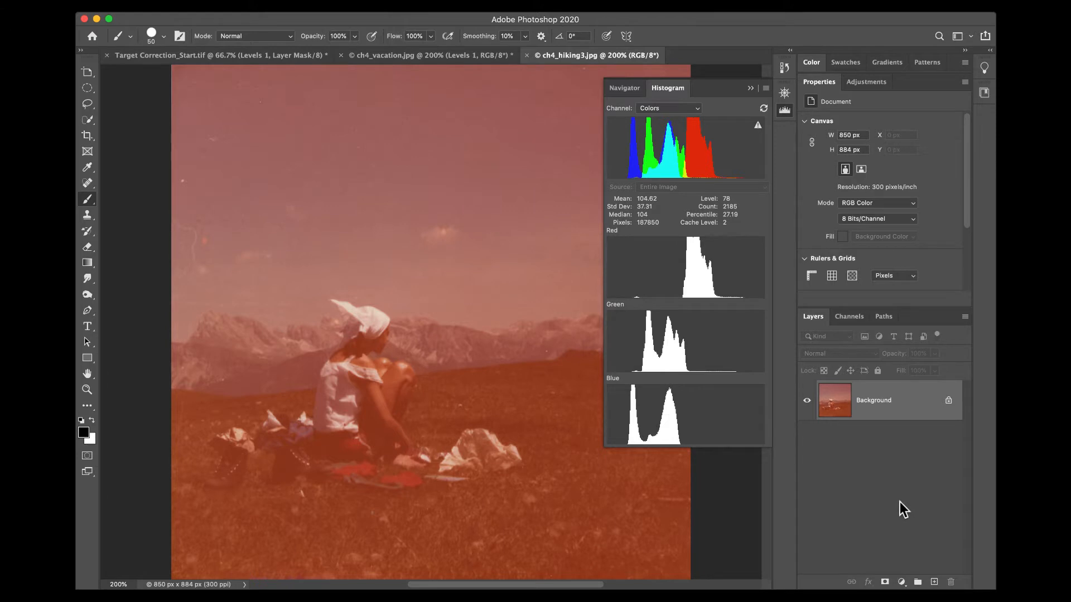
left_click(901, 582)
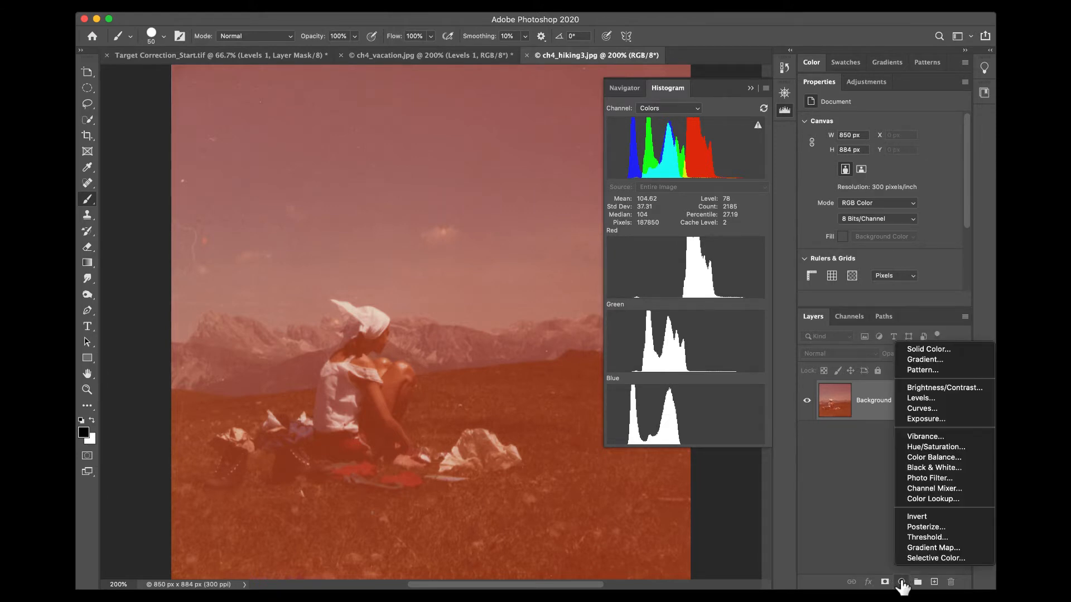
left_click(929, 400)
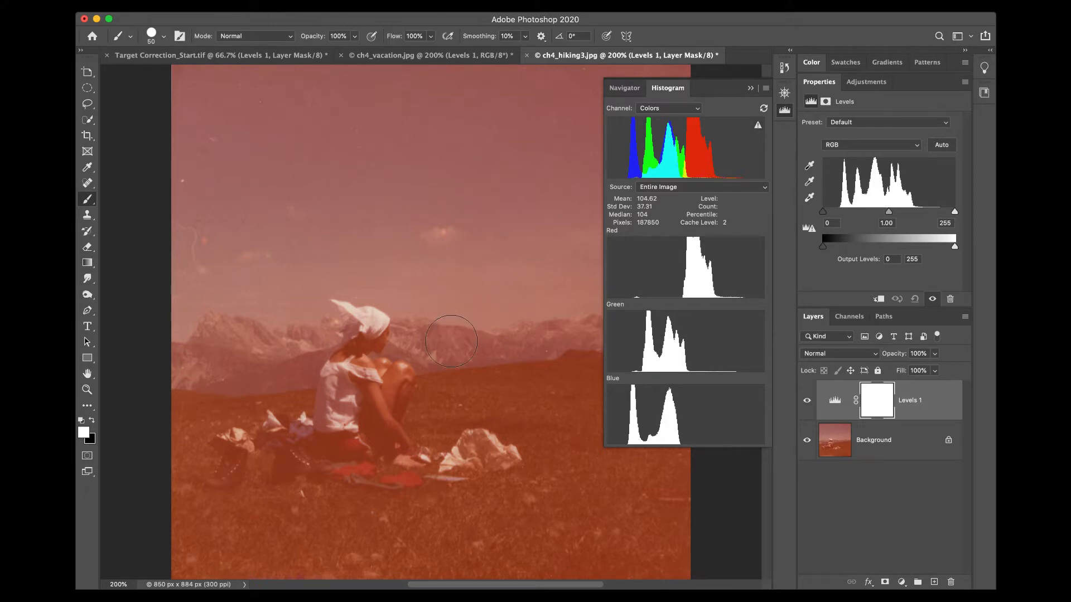
left_click(809, 165)
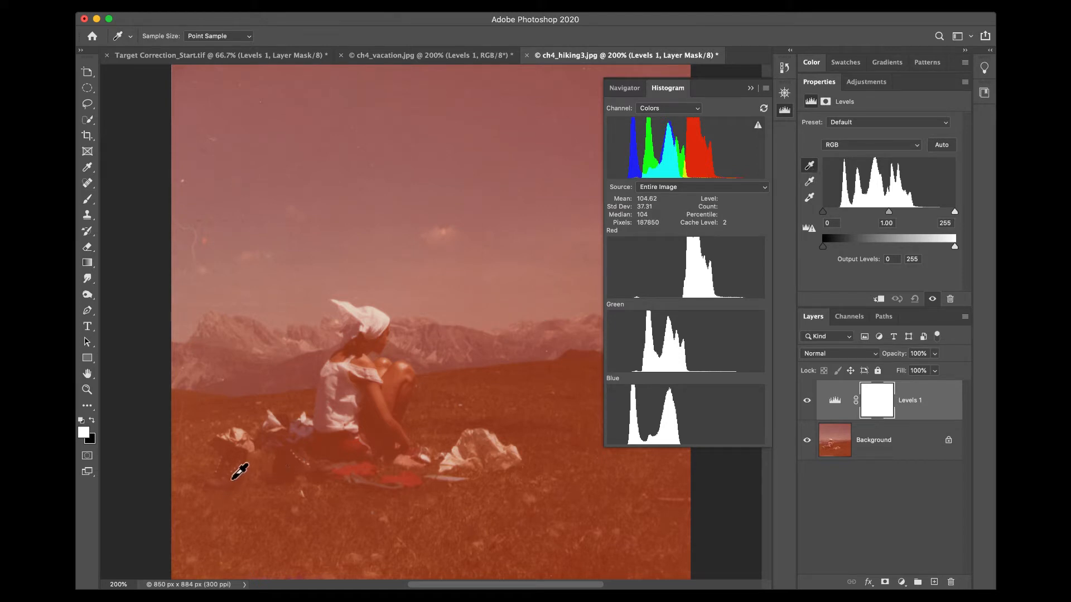
left_click(238, 477)
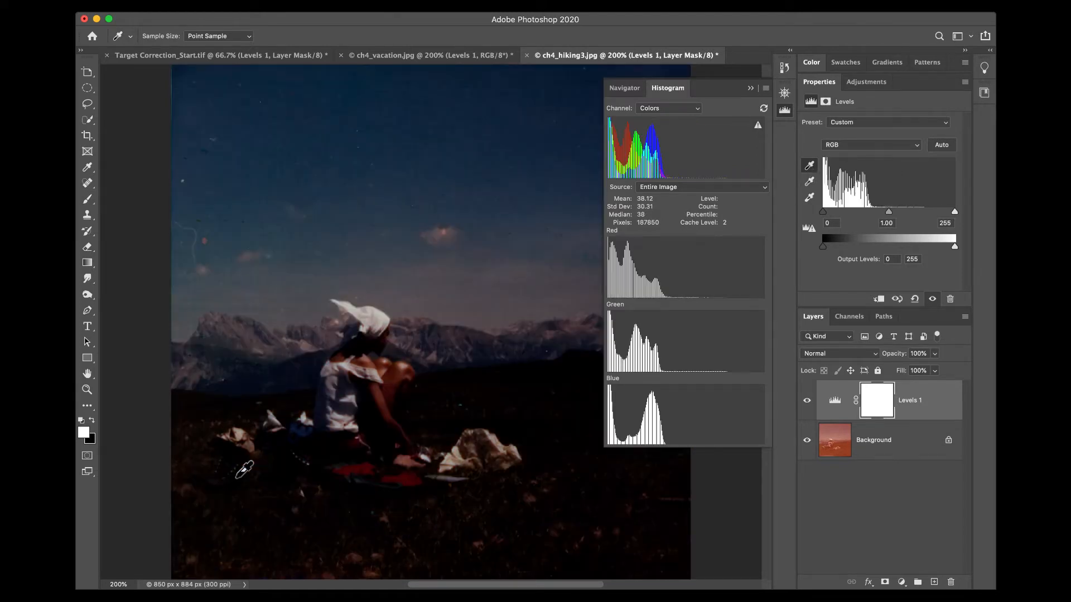
Set the Levels white point on the hiker's white headscarf and the gray point on the distant mountain ridge.
left_click(808, 197)
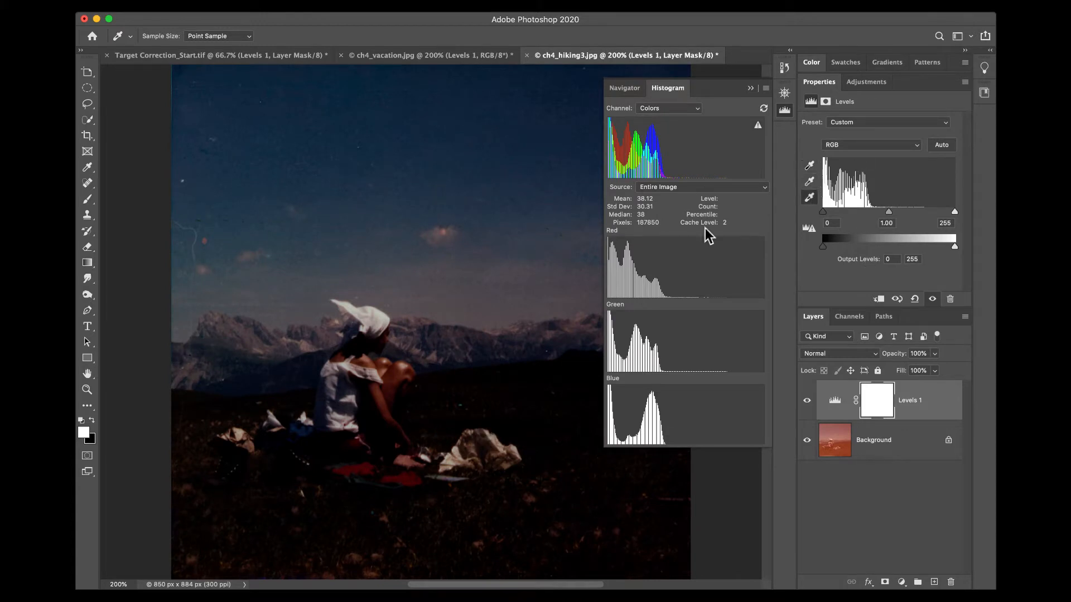
left_click(384, 320)
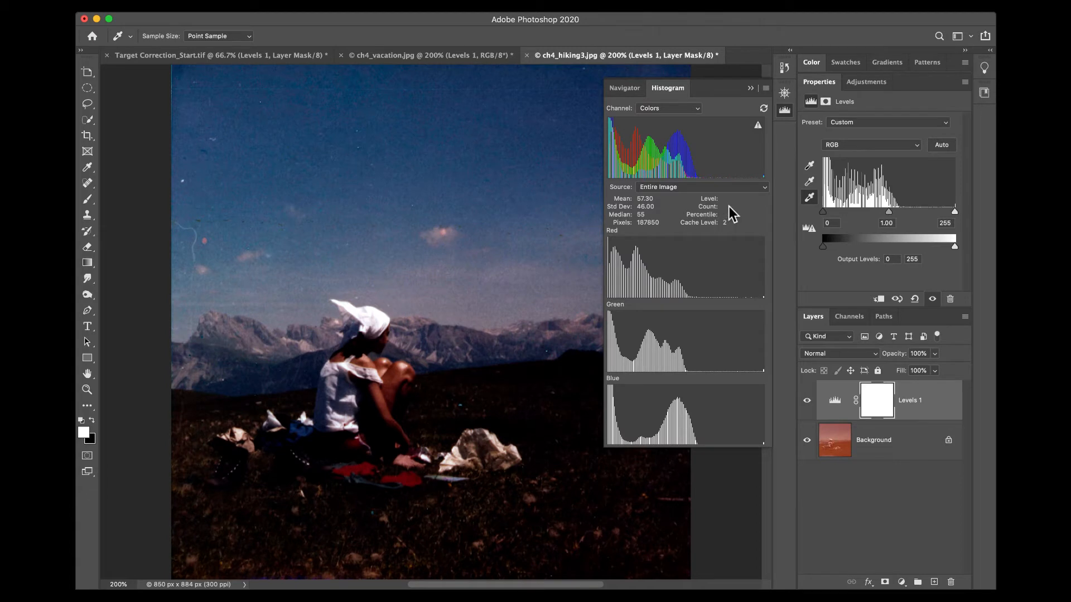
left_click(808, 182)
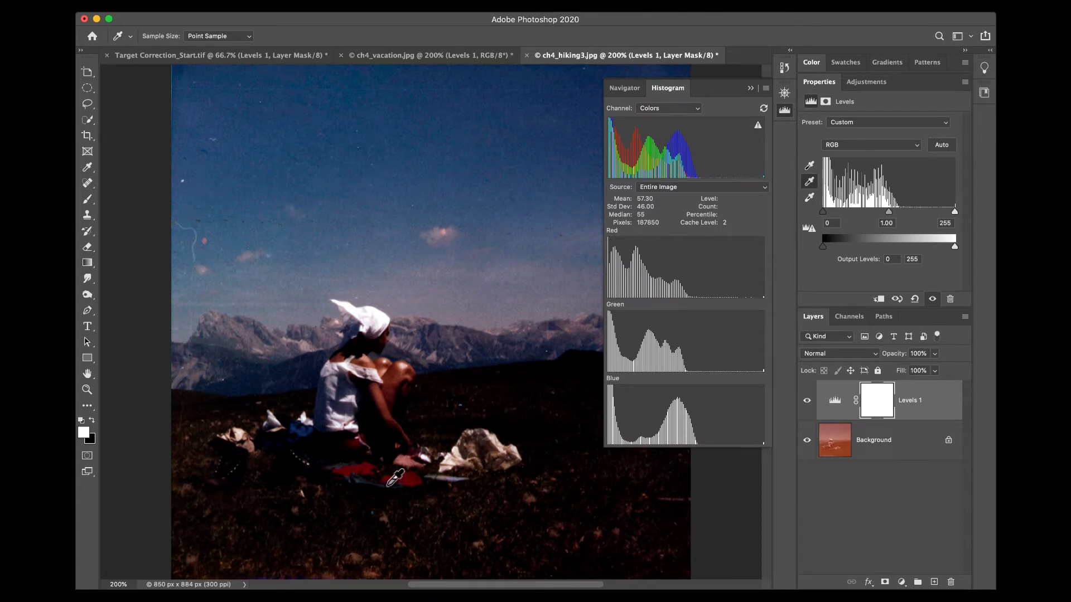
left_click(462, 472)
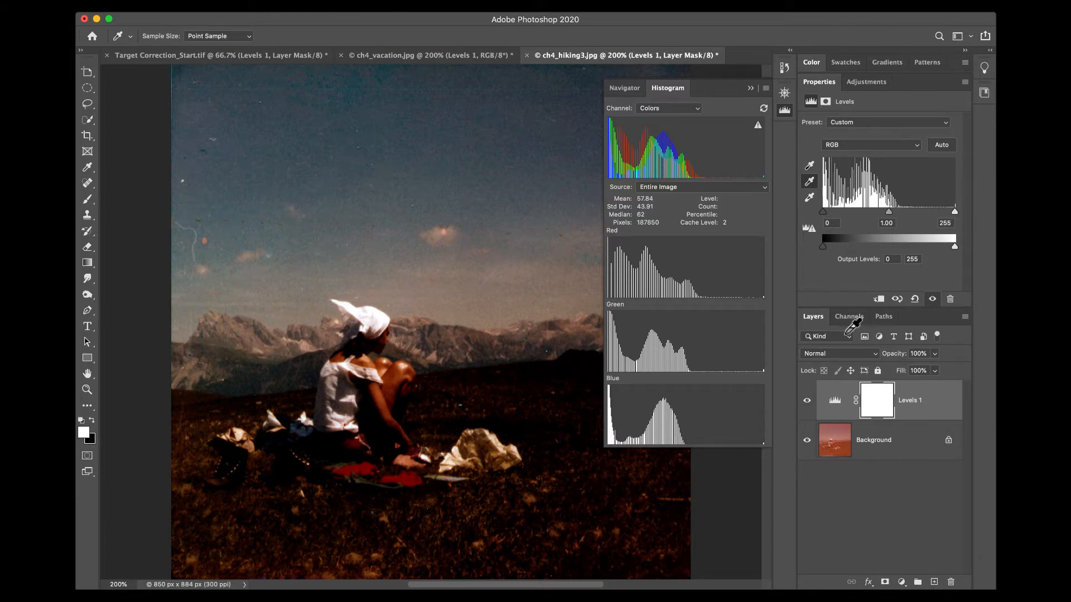
left_click(461, 327)
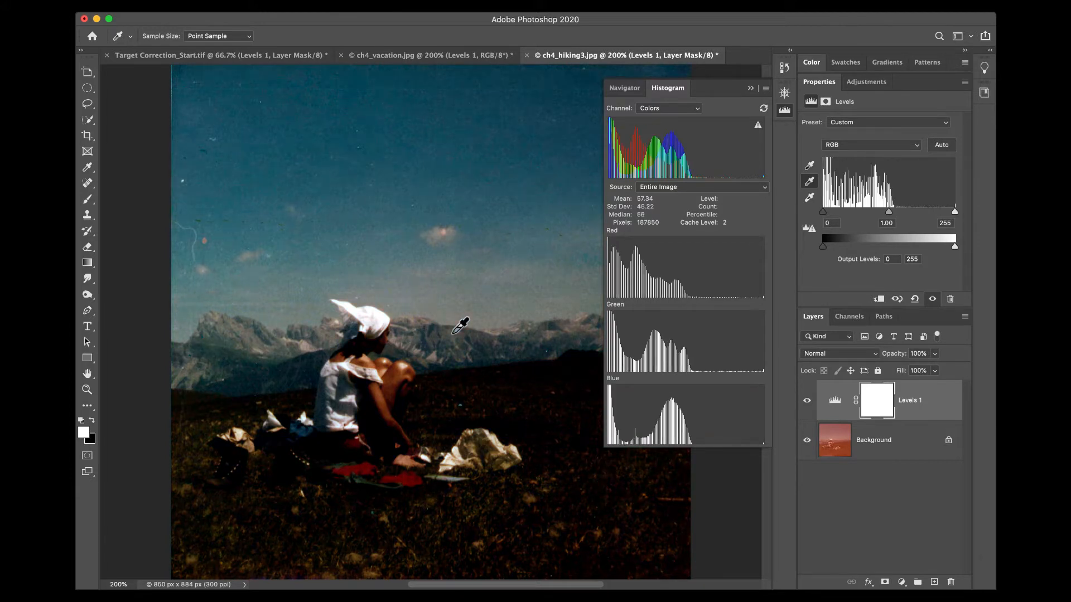
left_click(476, 327)
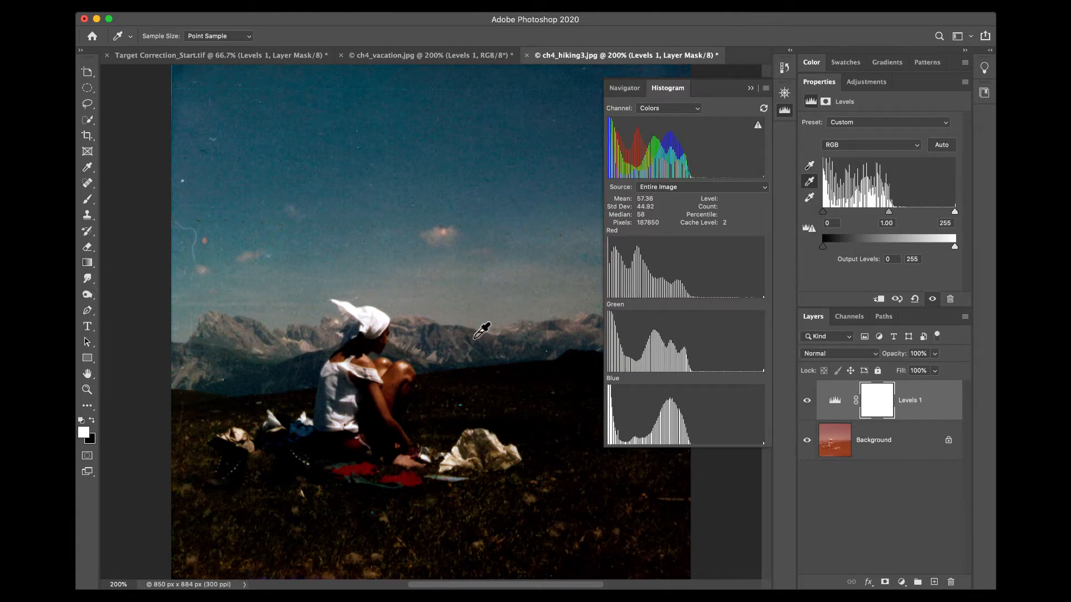
left_click(477, 315)
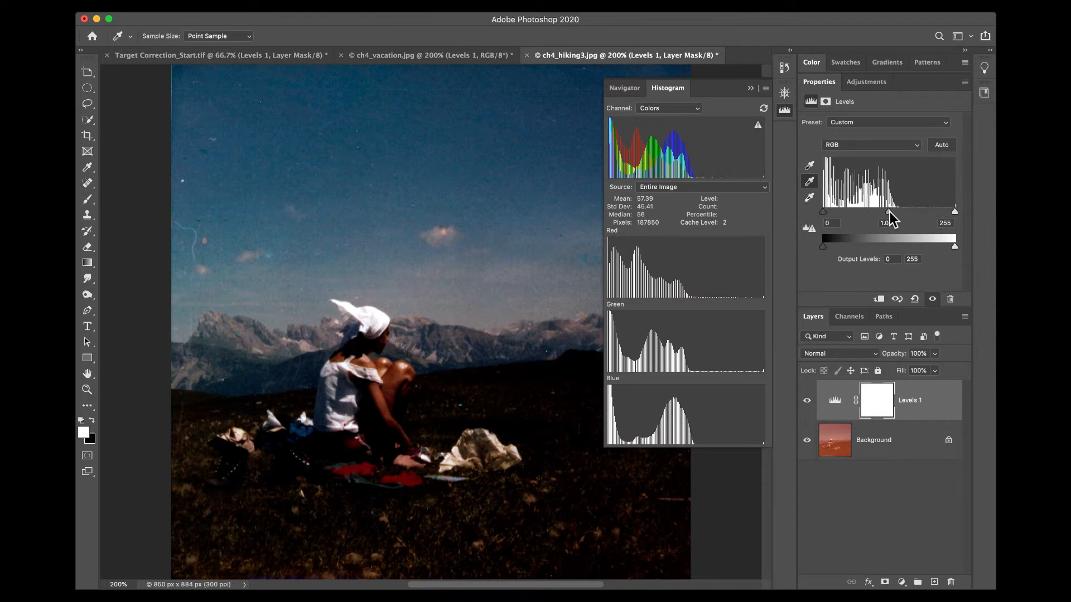
Brighten the hiking photo by setting the Levels RGB white input to 197 and the midtones to 1.39.
left_click_drag(888, 212, 850, 215)
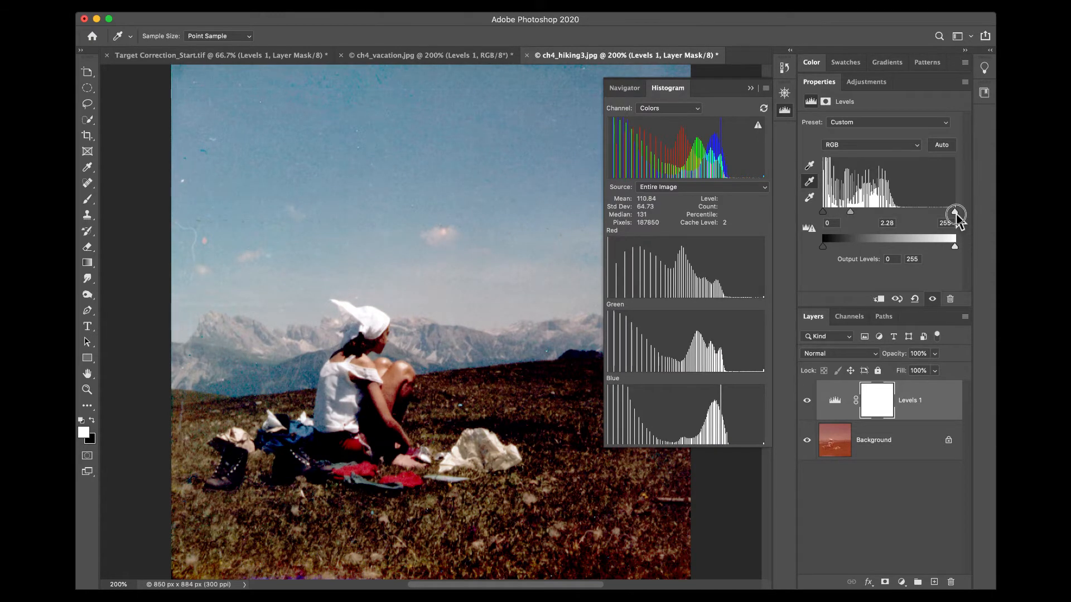
left_click_drag(955, 214, 854, 215)
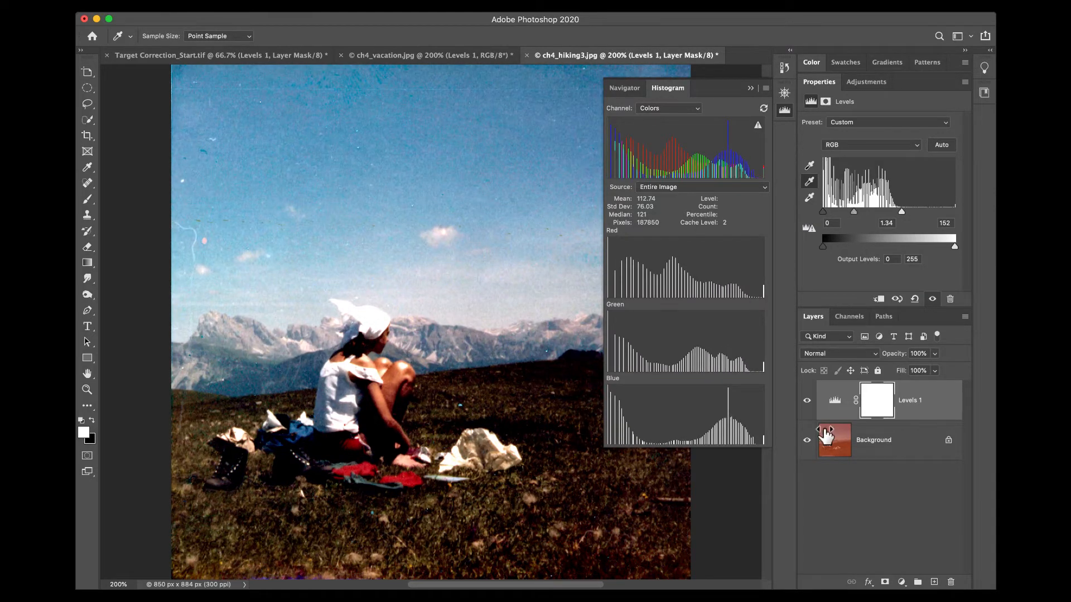
left_click(807, 401)
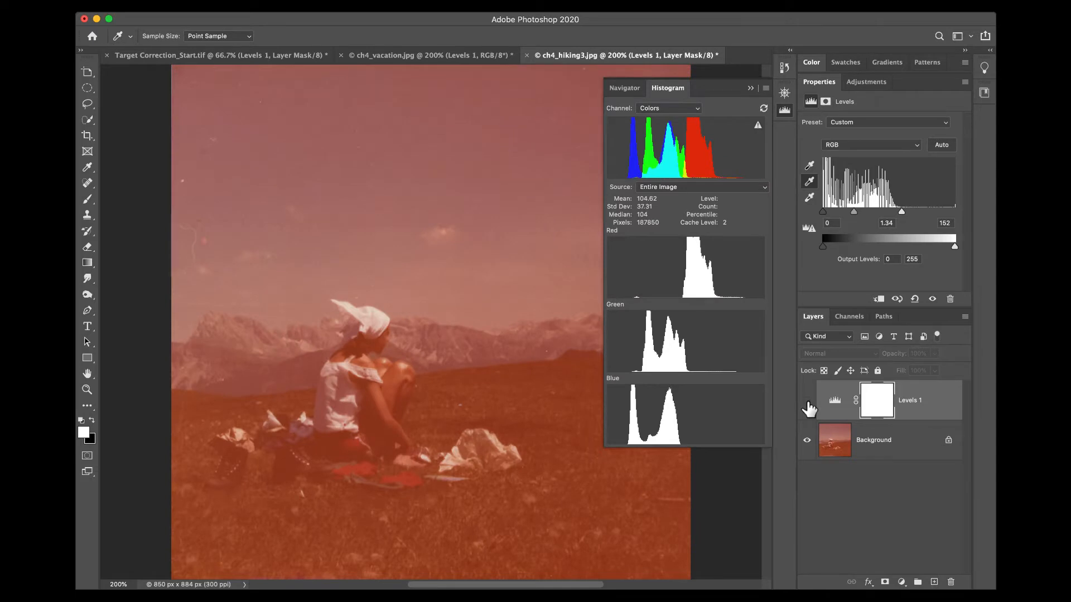
left_click(807, 402)
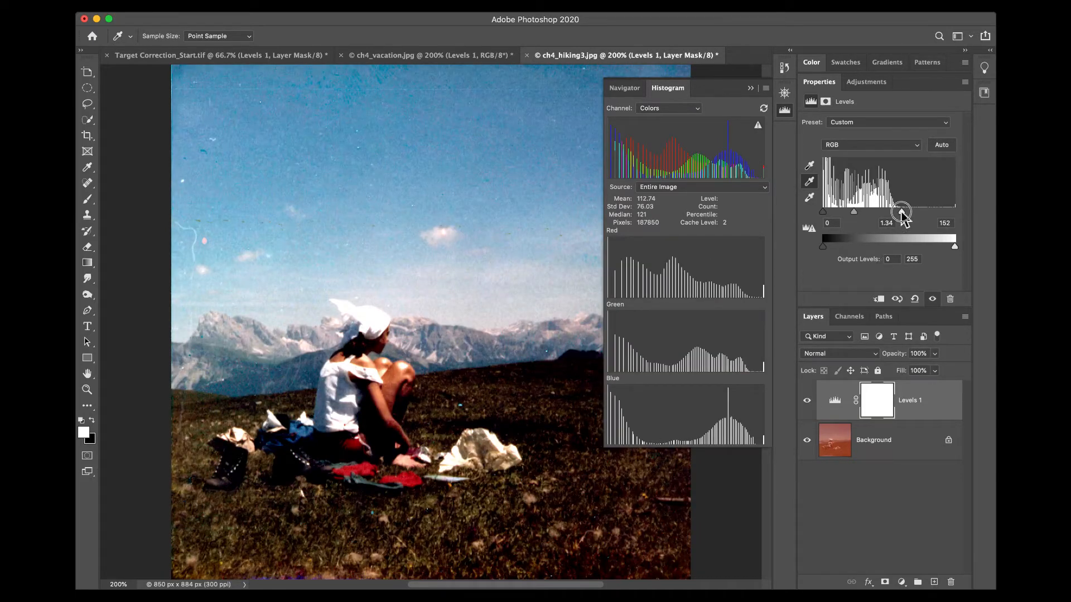
left_click_drag(901, 212, 925, 212)
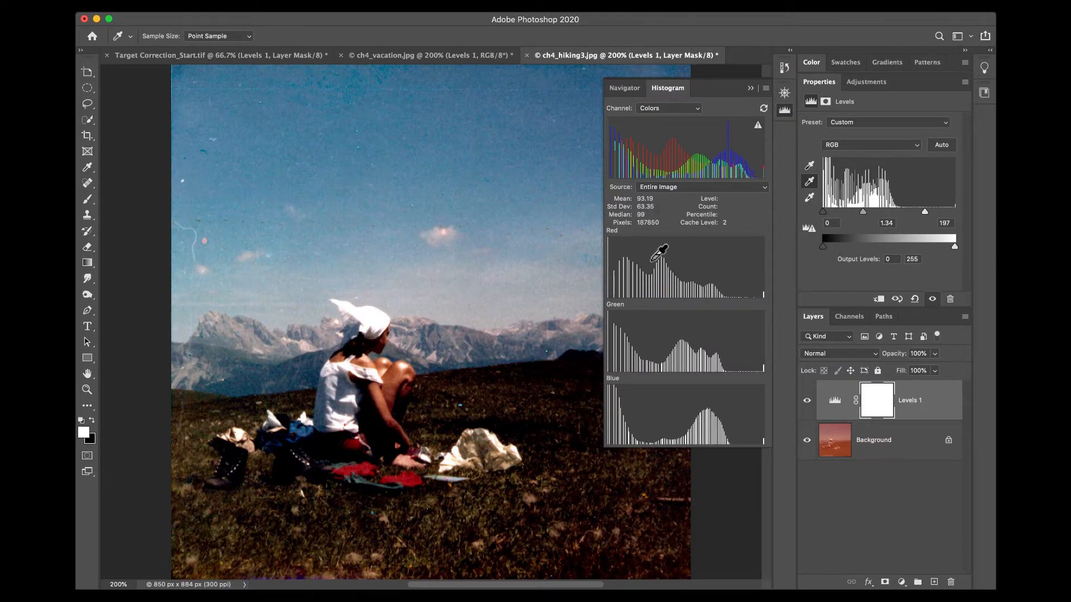
left_click_drag(925, 213, 864, 219)
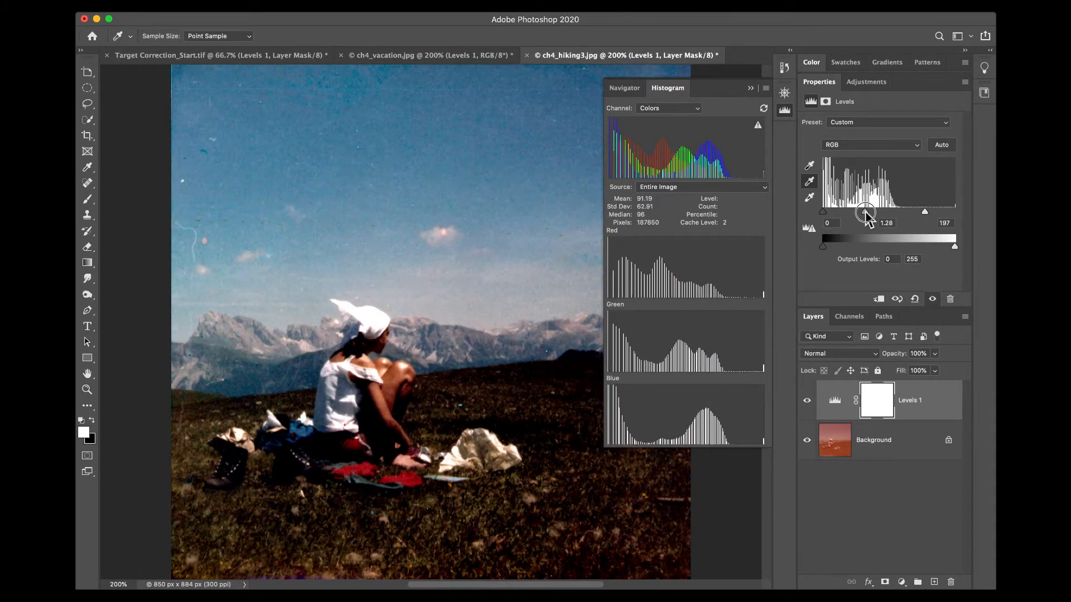
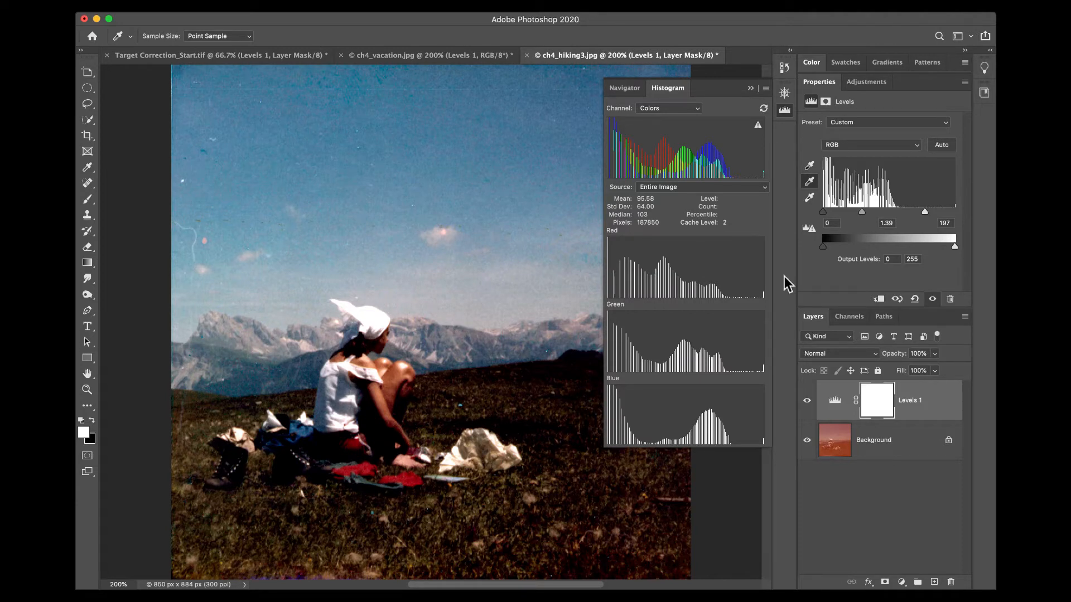
Hide and show the Levels 1 layer to compare the corrected hiking photo with the original.
left_click(807, 440)
left_click(807, 440)
left_click(807, 400)
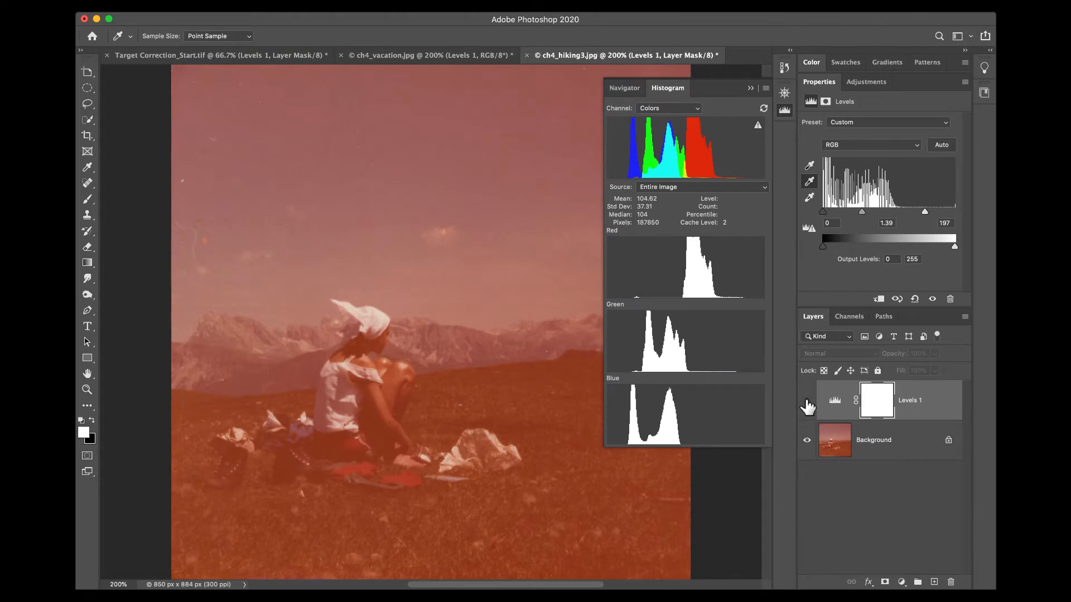
left_click(807, 400)
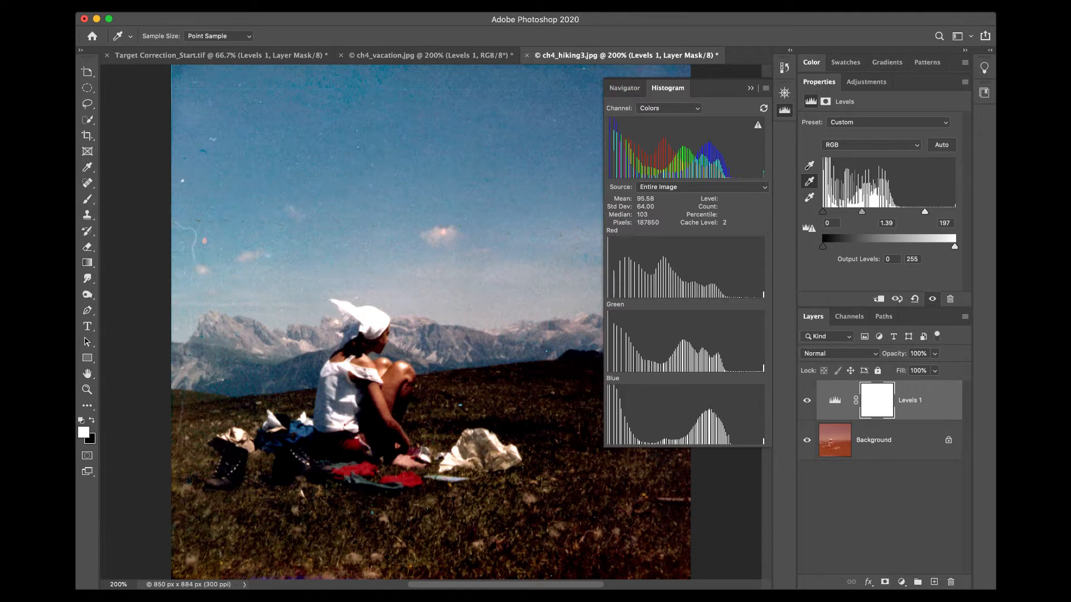
Open home.jpg from the 09 Color Correction images folder in Photoshop and activate the Move tool.
key("super+h")
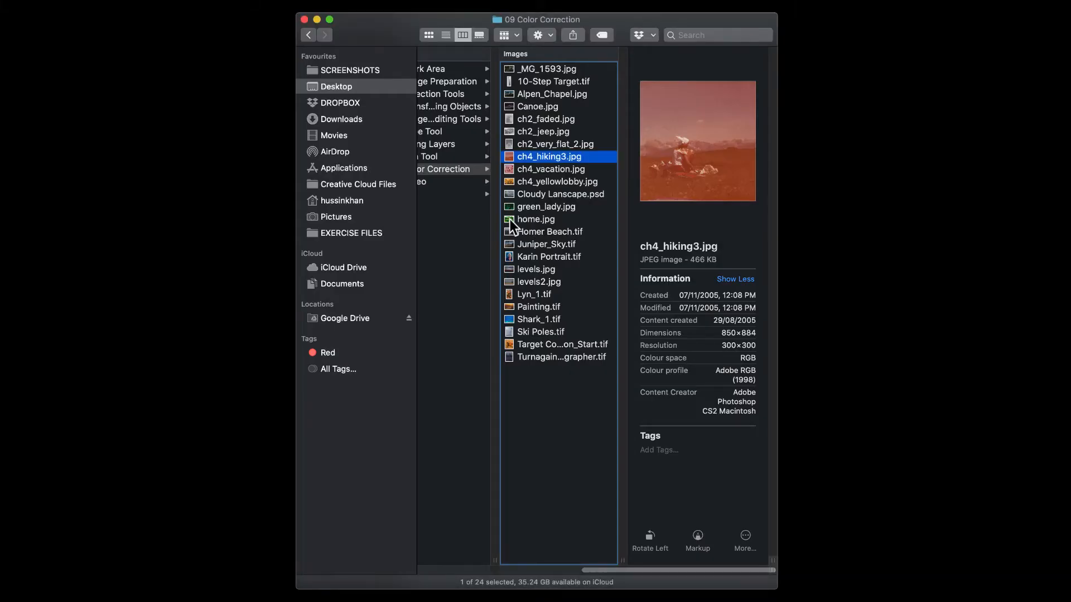
left_click_drag(509, 219, 630, 588)
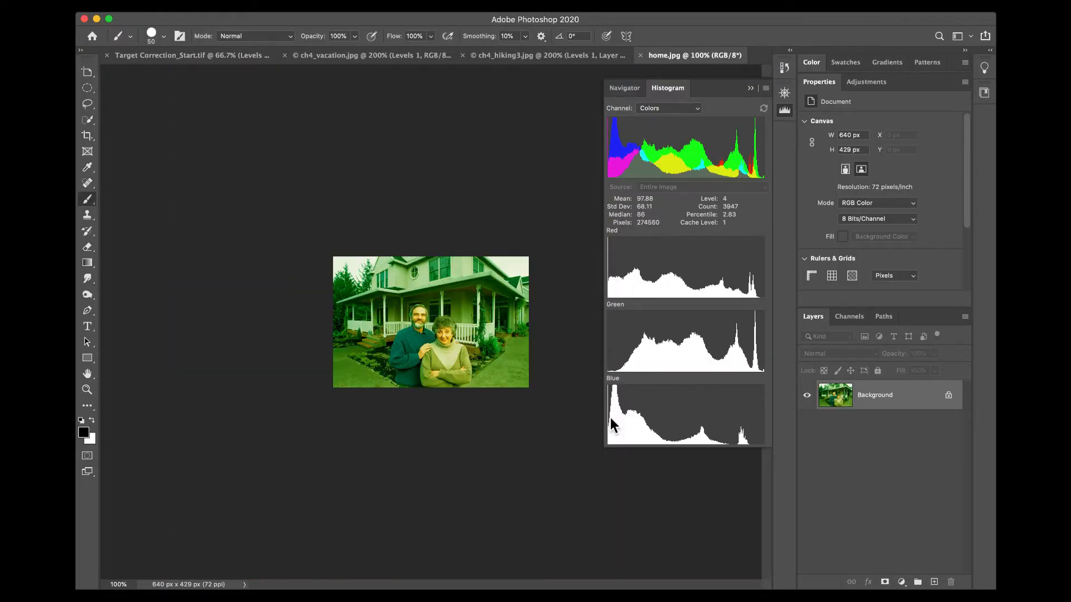
key("super+equal")
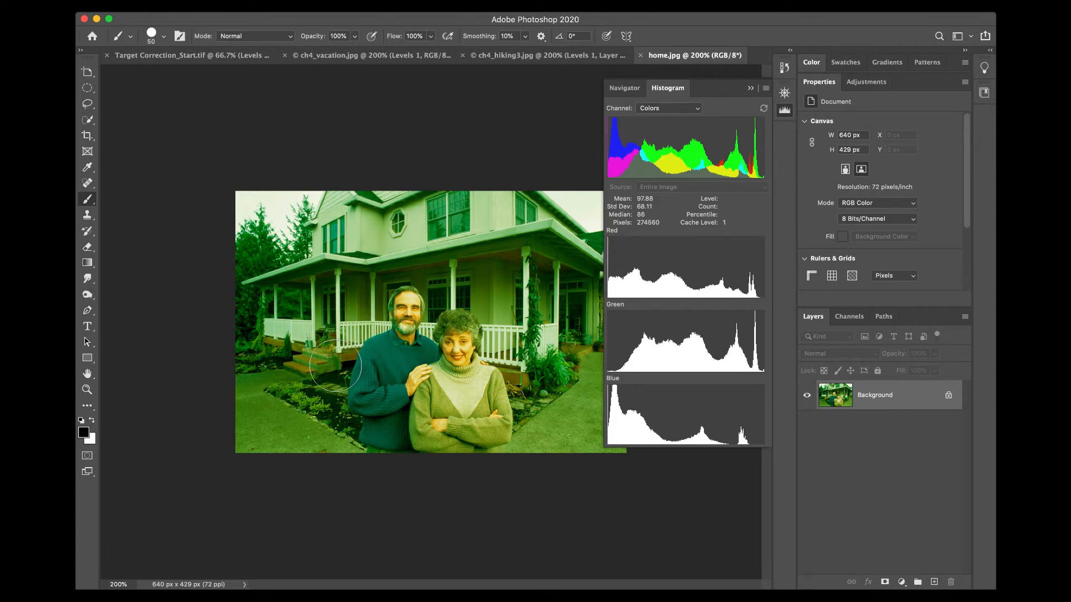
left_click_drag(87, 72, 139, 75)
left_click(139, 75)
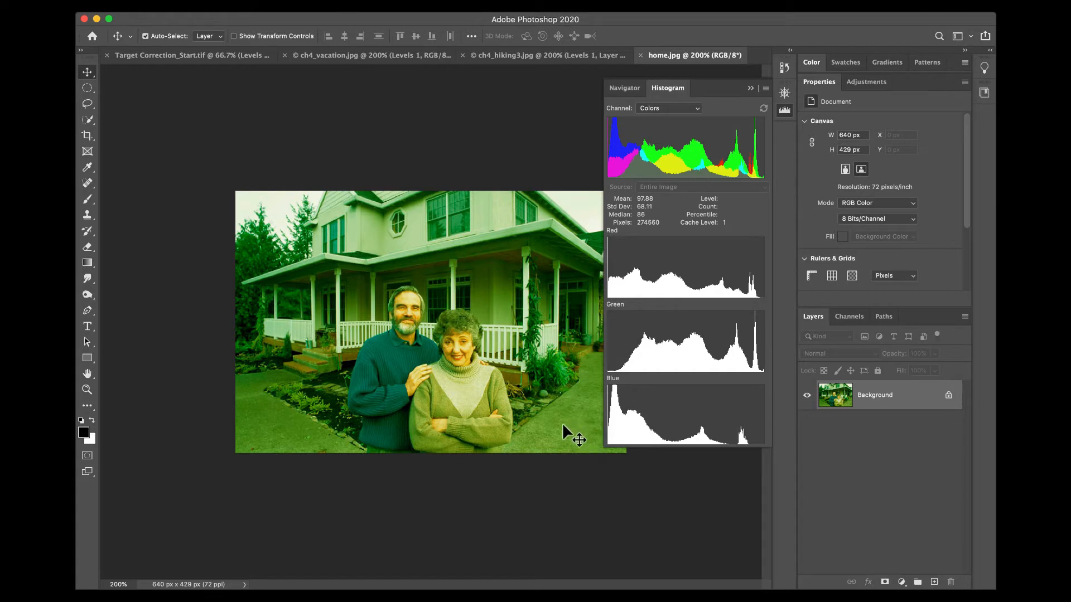
Add a Levels adjustment layer above the Background and set its black point on the dark soil beside the couple.
left_click(901, 581)
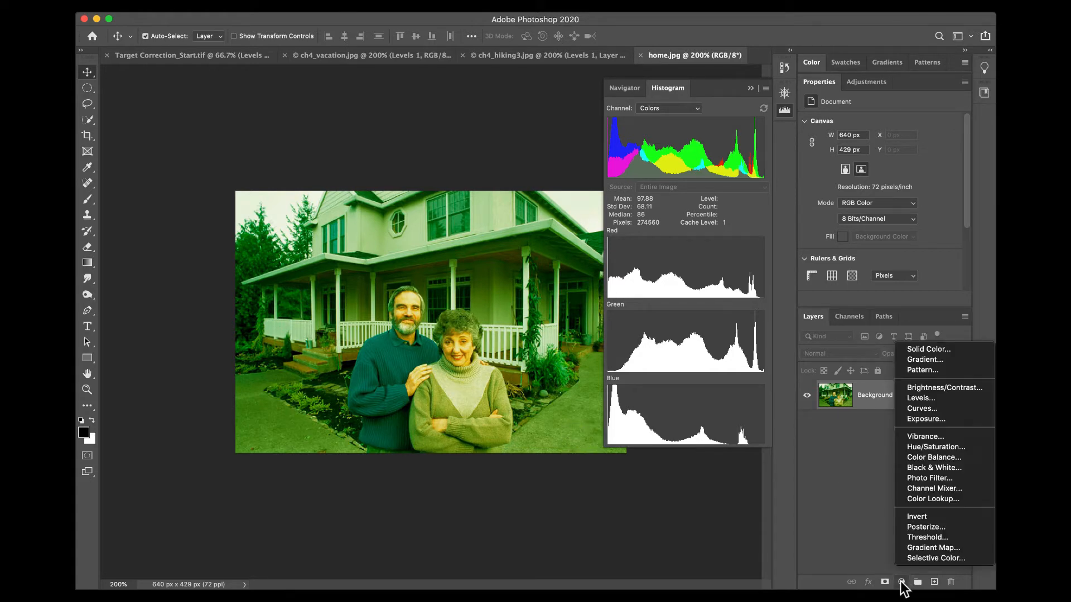
left_click(921, 397)
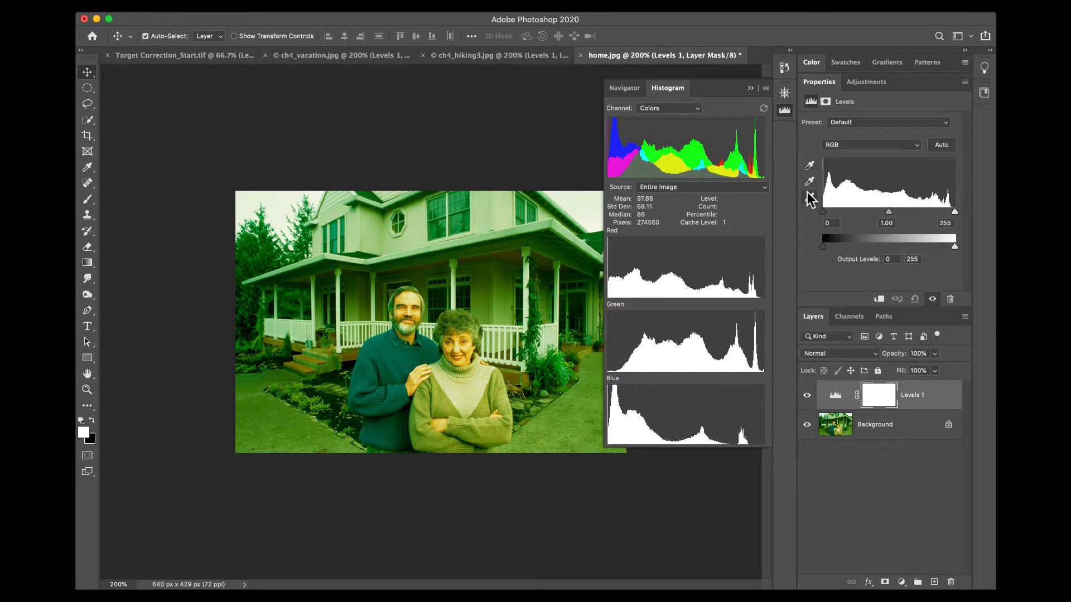
left_click(809, 165)
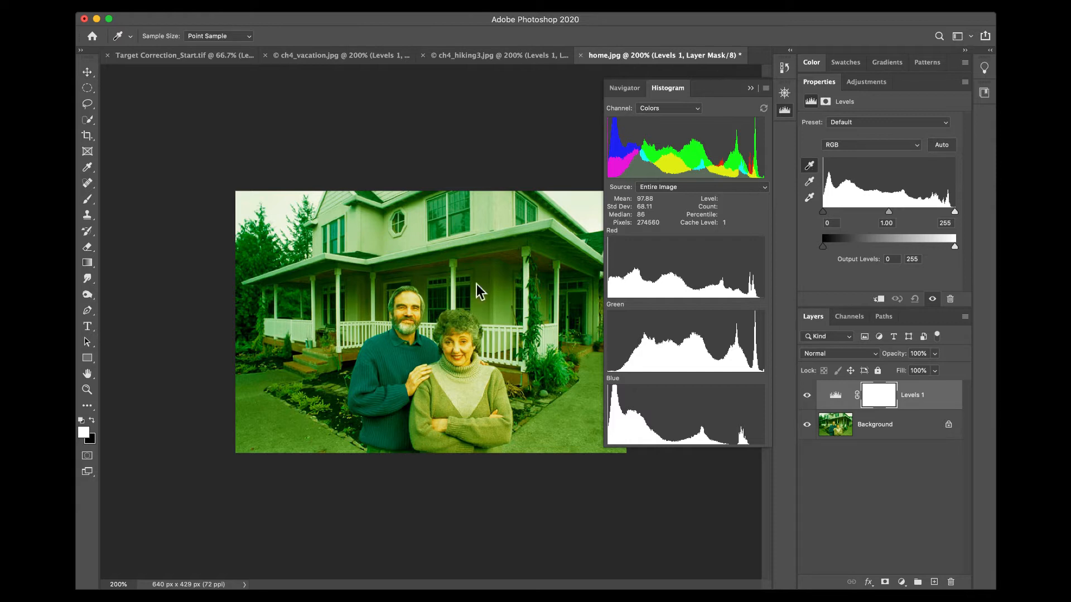
left_click(347, 365)
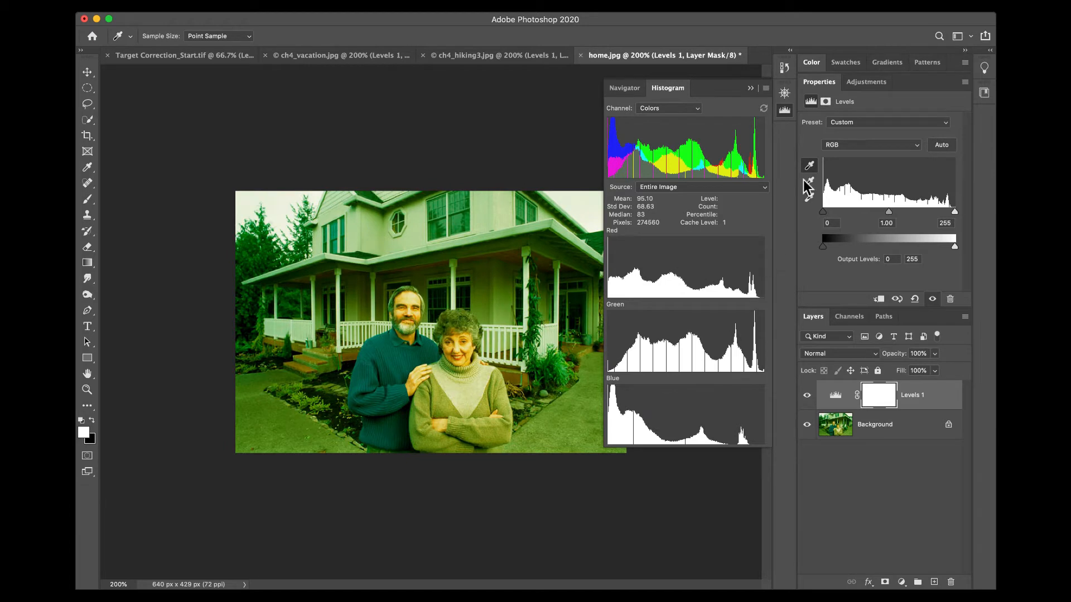
Set the Levels white point on the white porch column and the gray point on the concrete driveway.
left_click(809, 198)
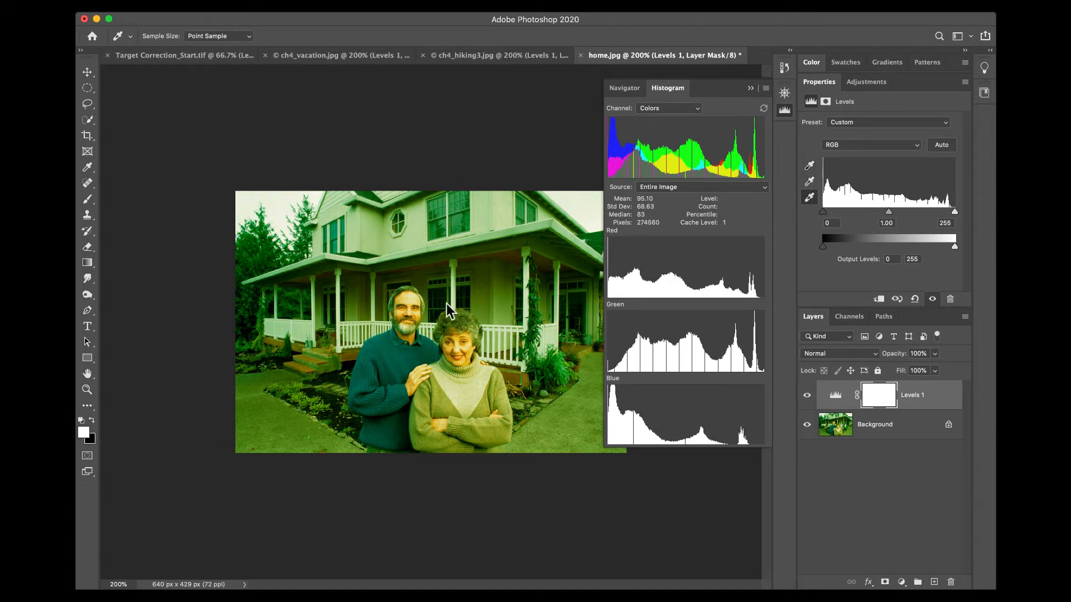
left_click(527, 296)
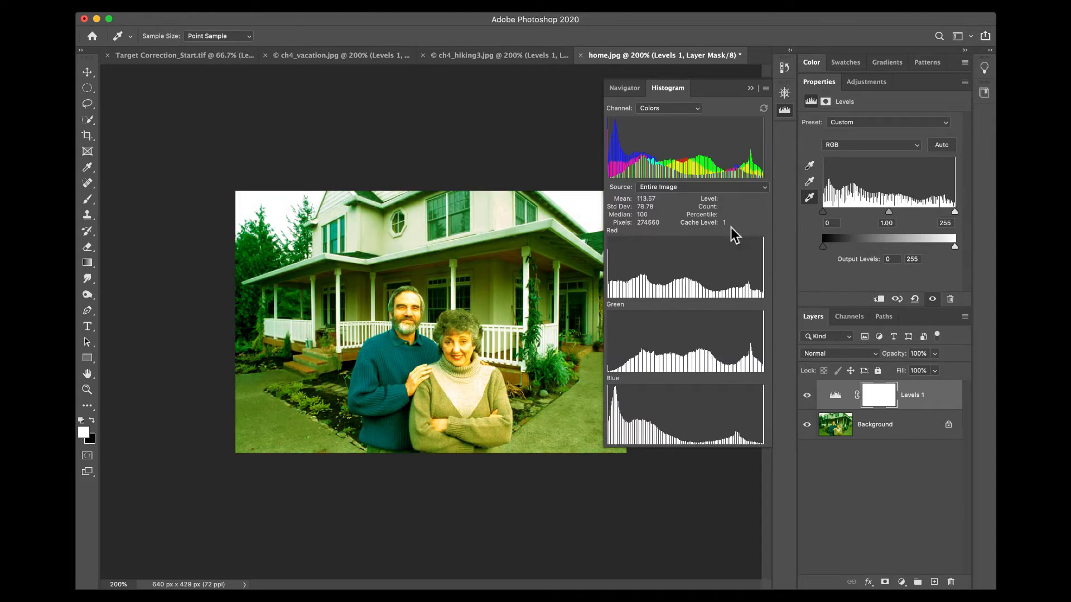
left_click(810, 183)
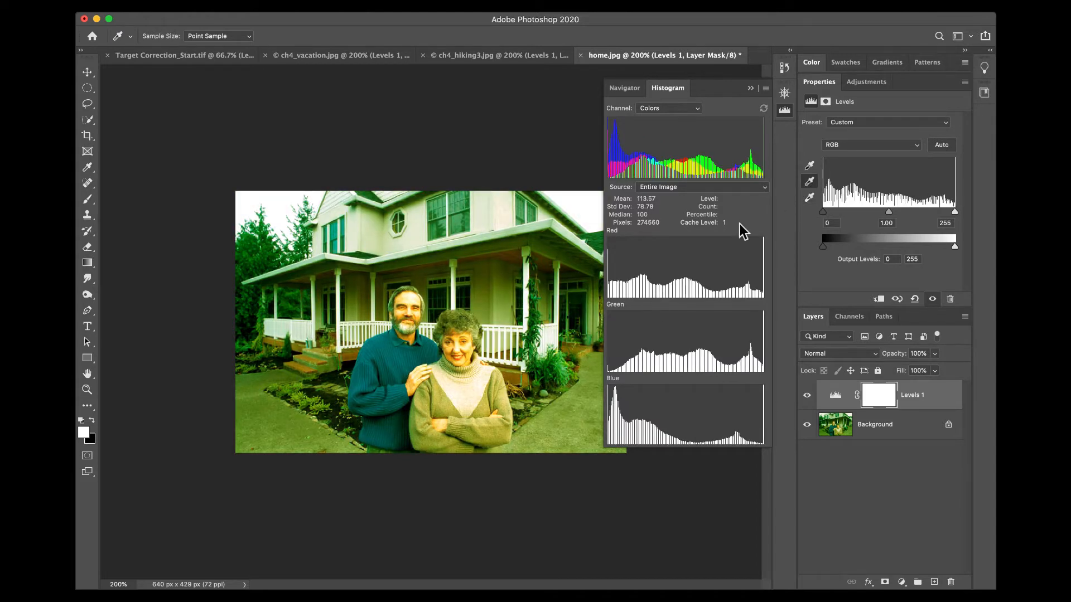
left_click(560, 427)
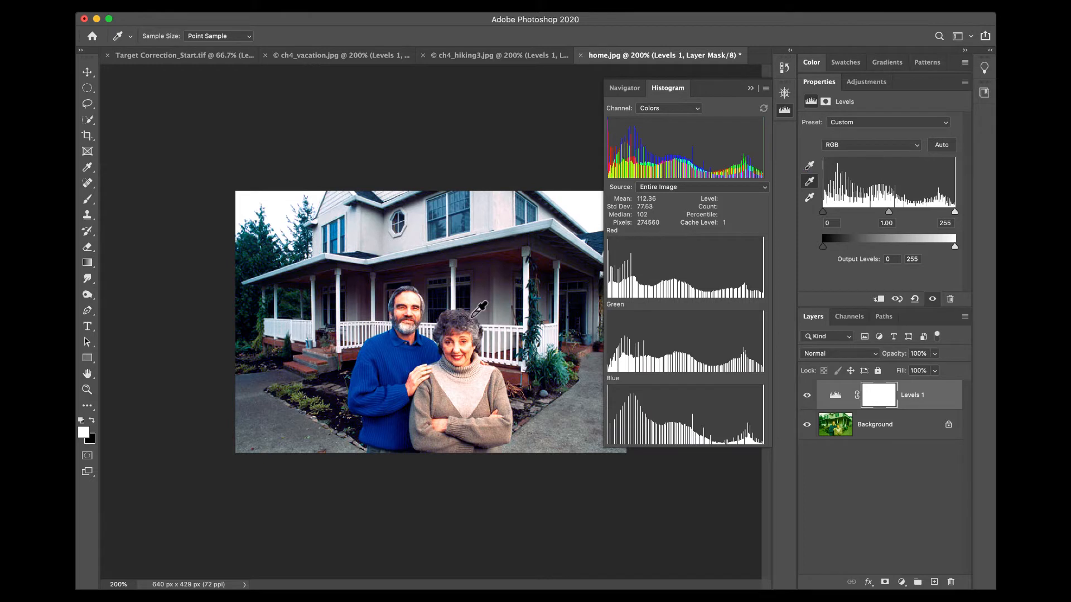
Set the Levels white input to 246 for the Red channel and 249 for the Green channel.
left_click(876, 147)
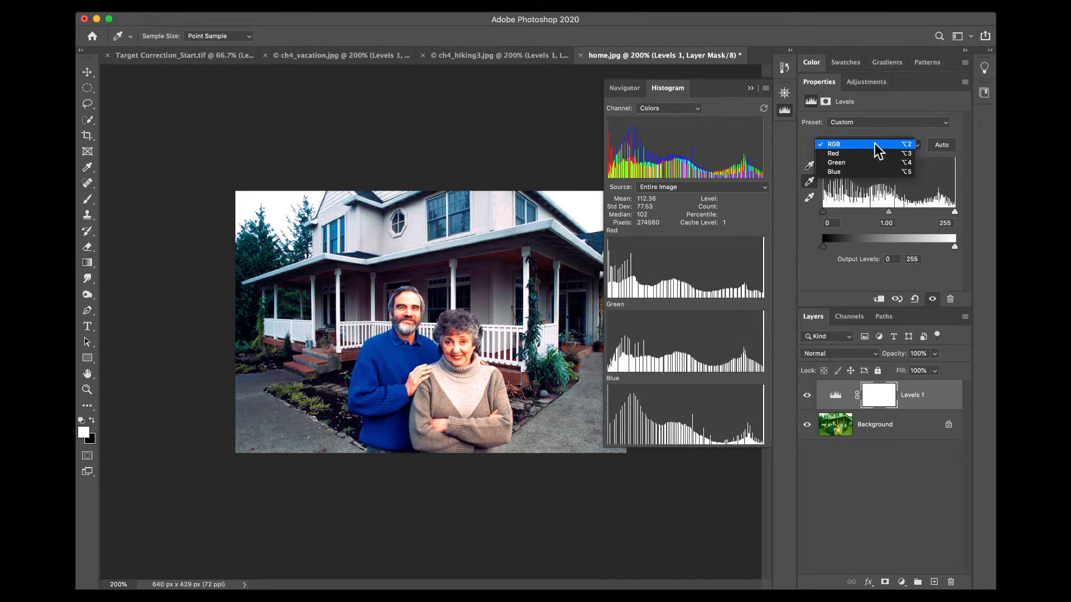
left_click(872, 154)
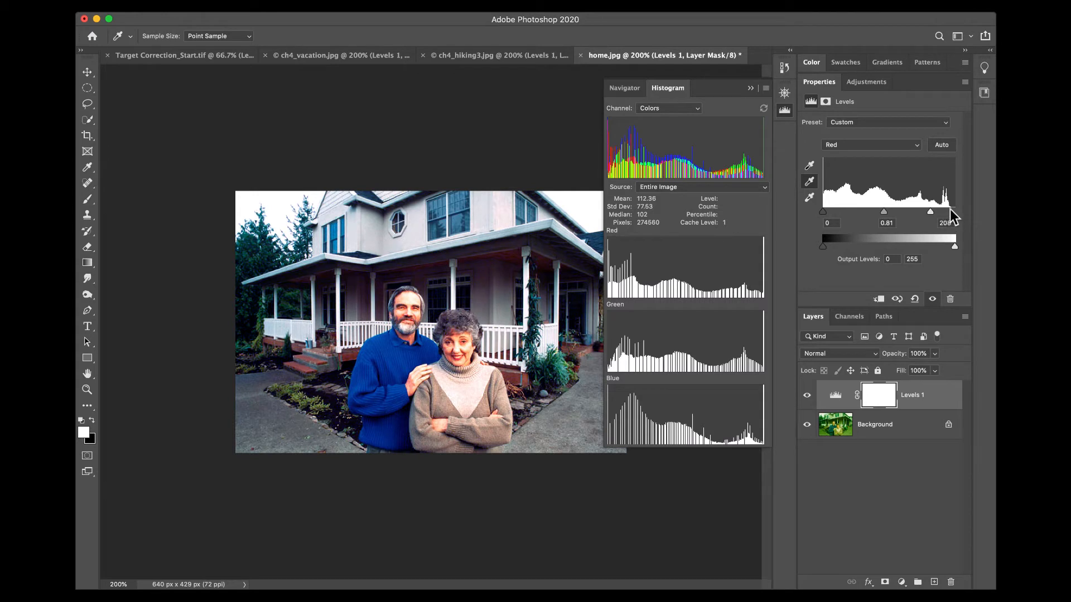
left_click_drag(928, 213, 950, 213)
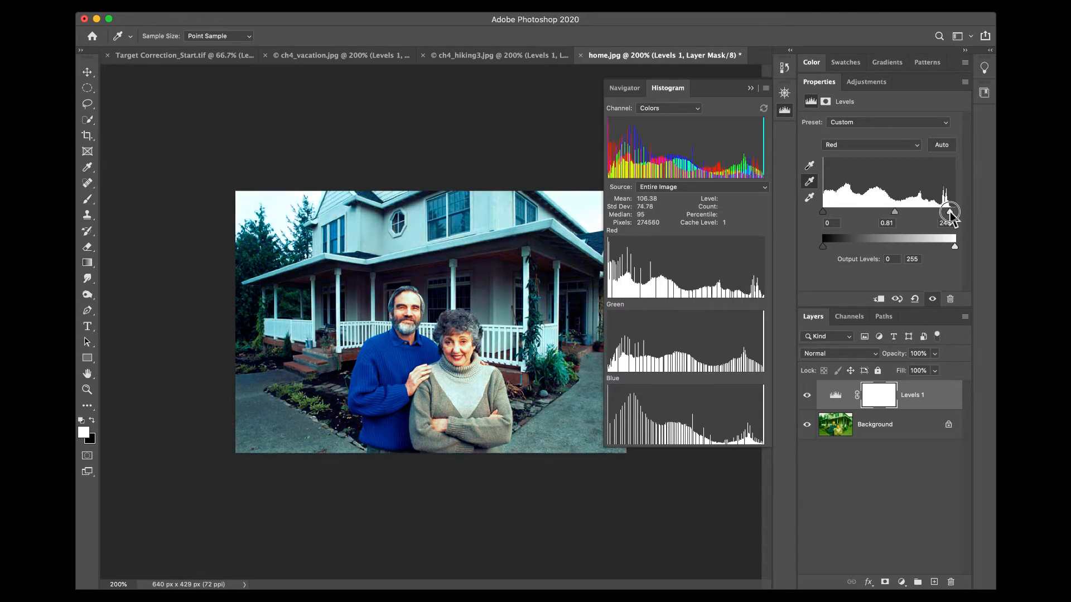
left_click(871, 146)
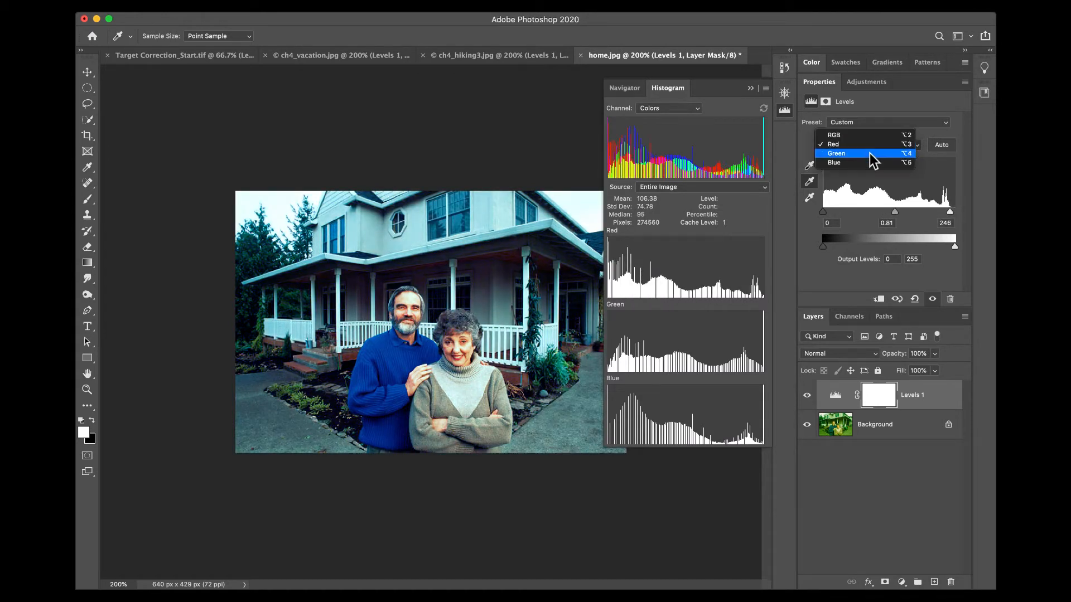
left_click(872, 154)
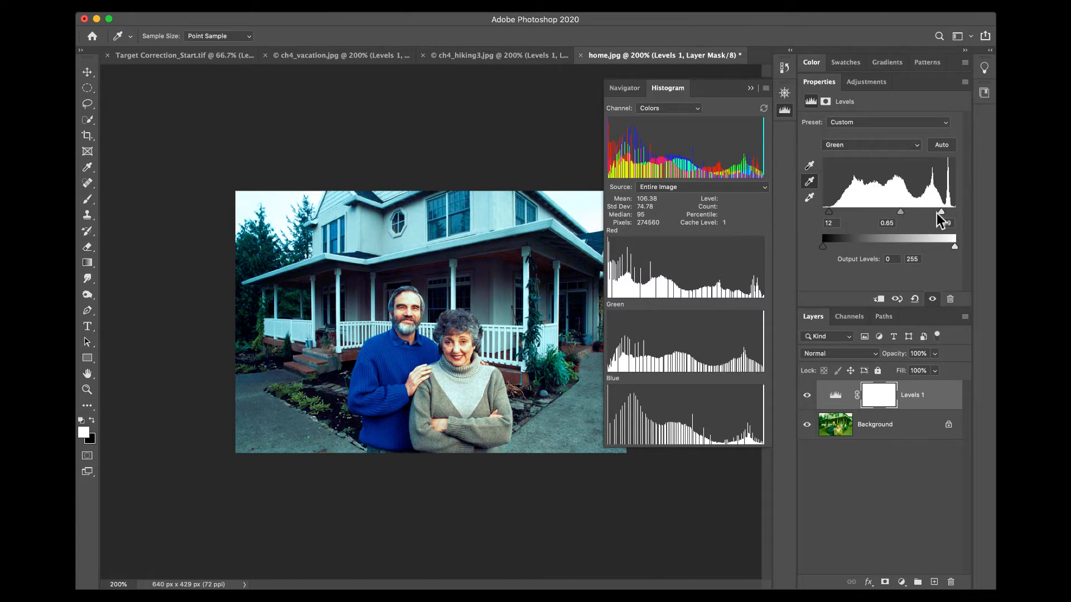
left_click_drag(939, 213, 952, 214)
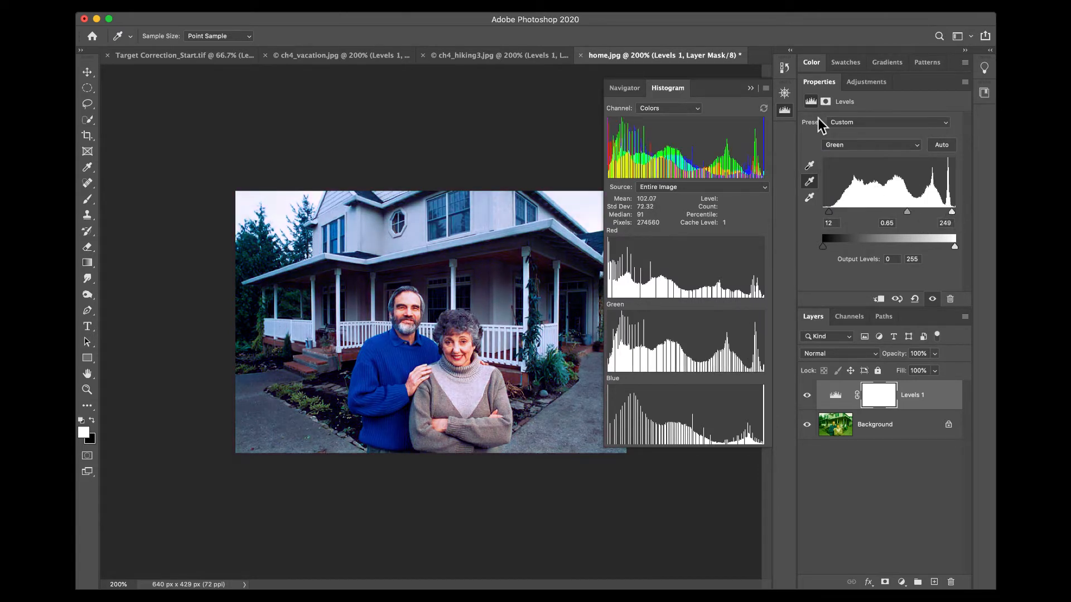
Set the Levels Blue channel's white input to 233 and its midtone input to 1.80.
left_click(881, 147)
left_click(881, 156)
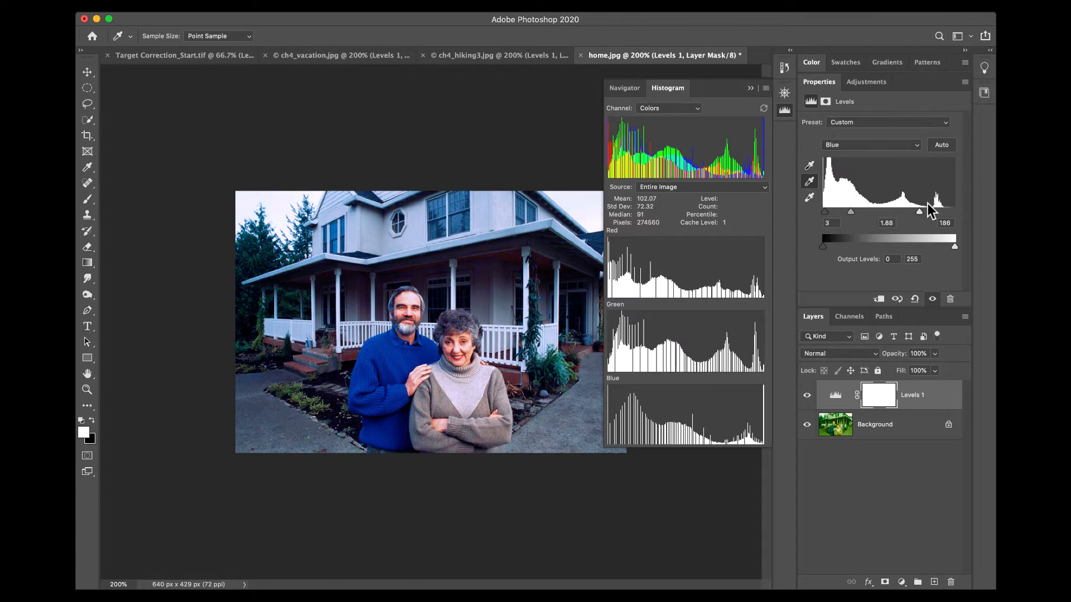
left_click_drag(919, 212, 942, 214)
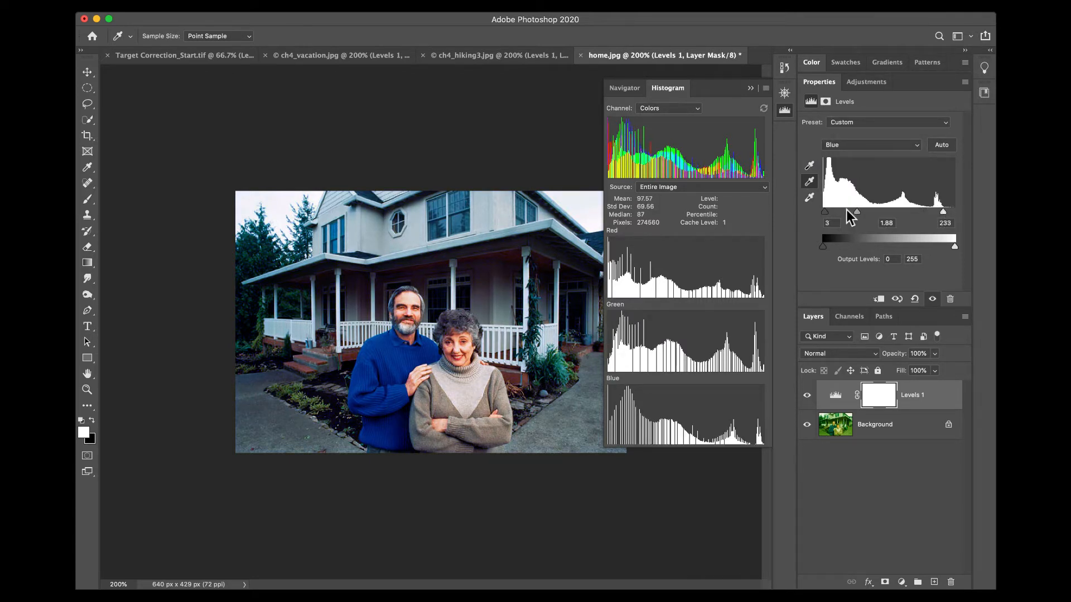
left_click_drag(856, 213, 859, 215)
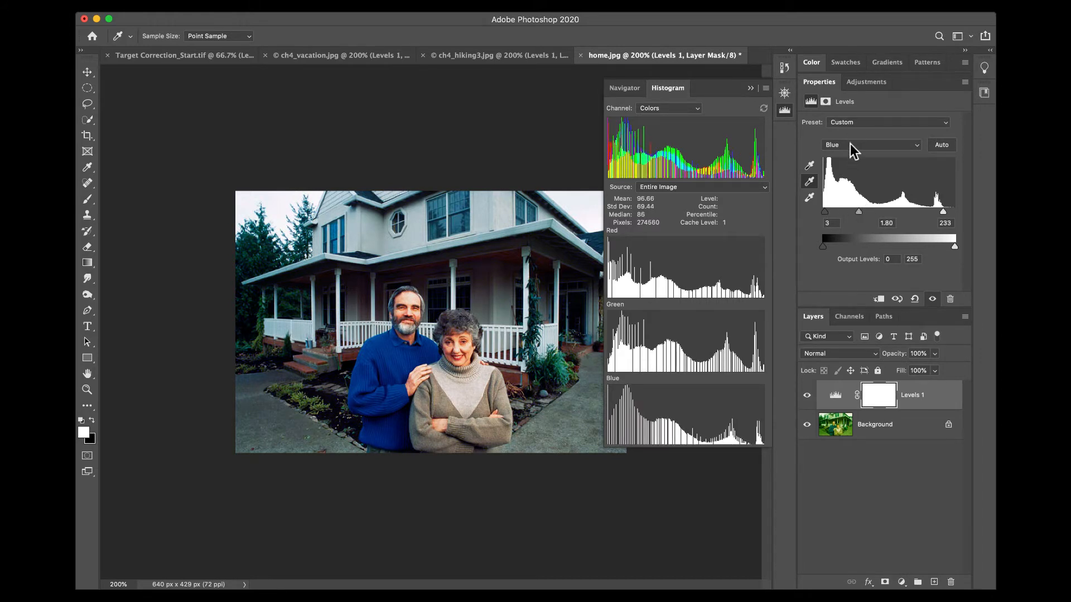
Set the Levels midtone input to 0.68 for Green and 0.95 for Red, and compare the photo with the adjustment hidden and shown.
left_click(850, 147)
left_click(850, 138)
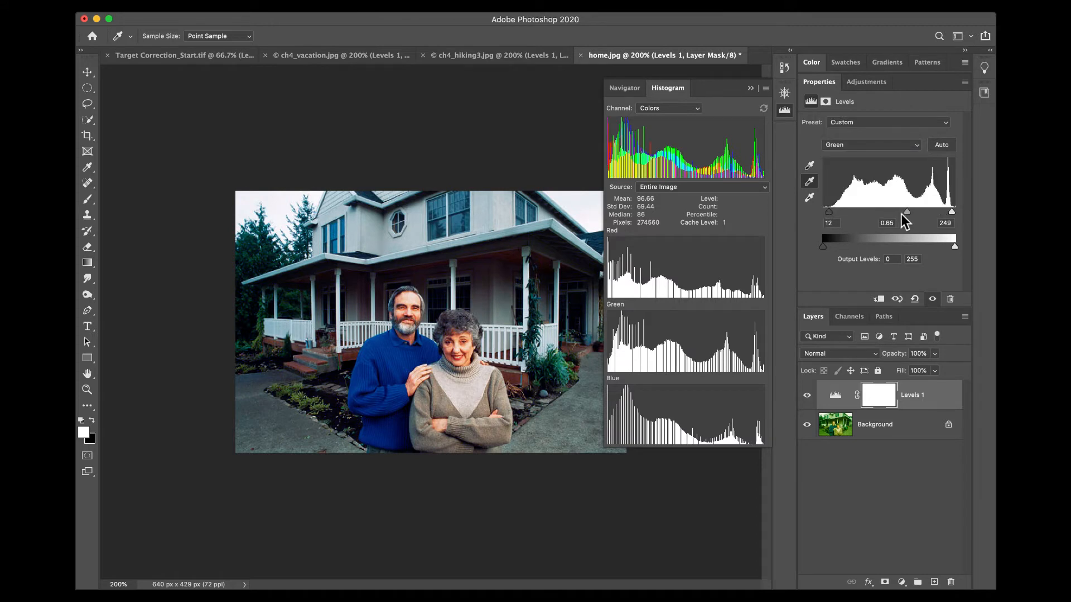
left_click_drag(906, 213, 904, 214)
left_click(883, 145)
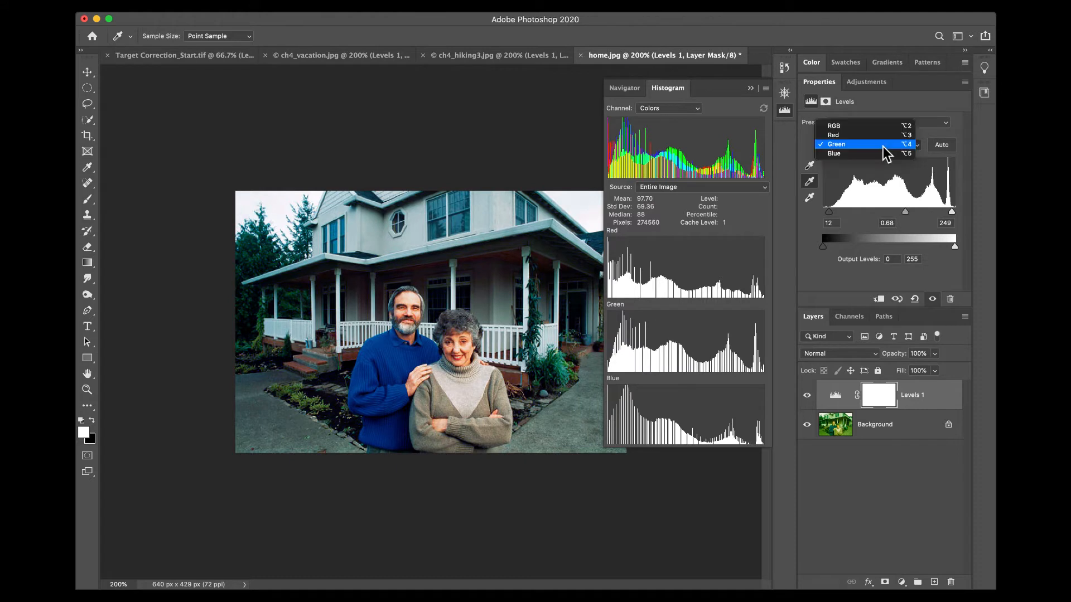
left_click(882, 135)
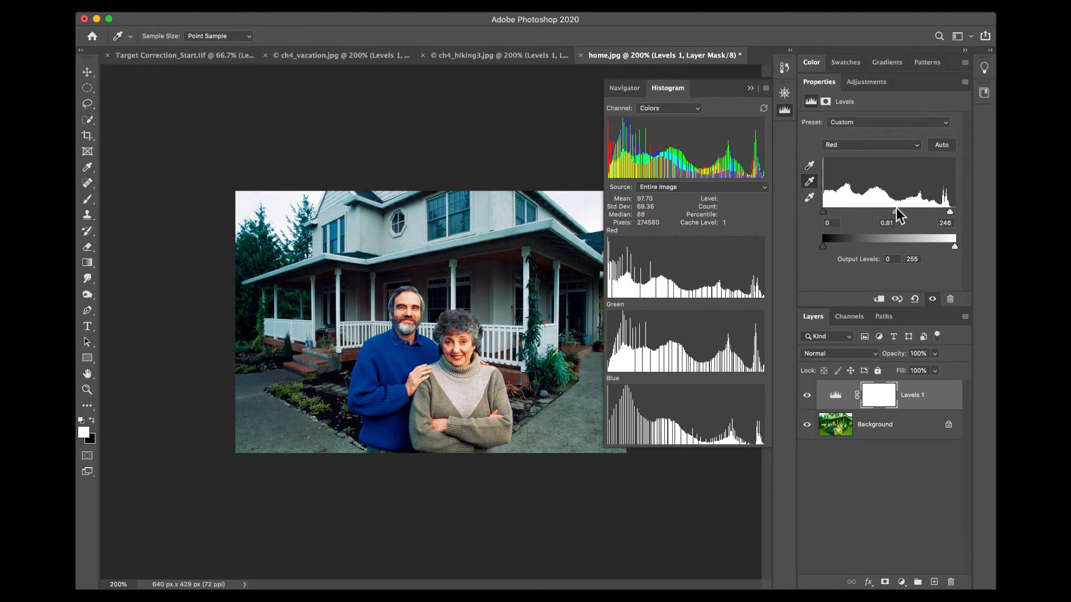
left_click_drag(895, 212, 888, 214)
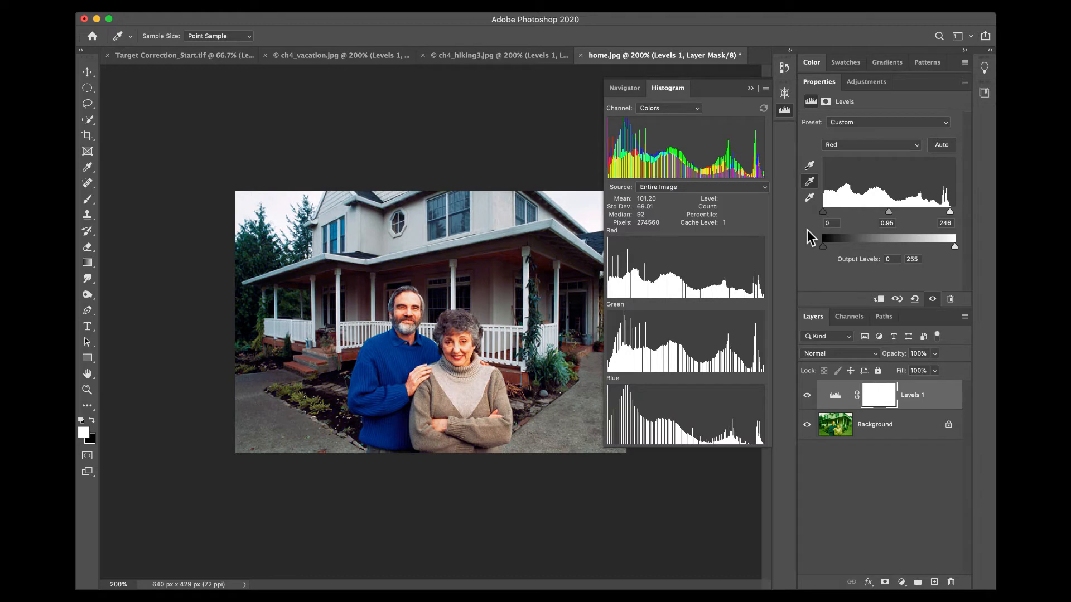
left_click(807, 396)
left_click(806, 396)
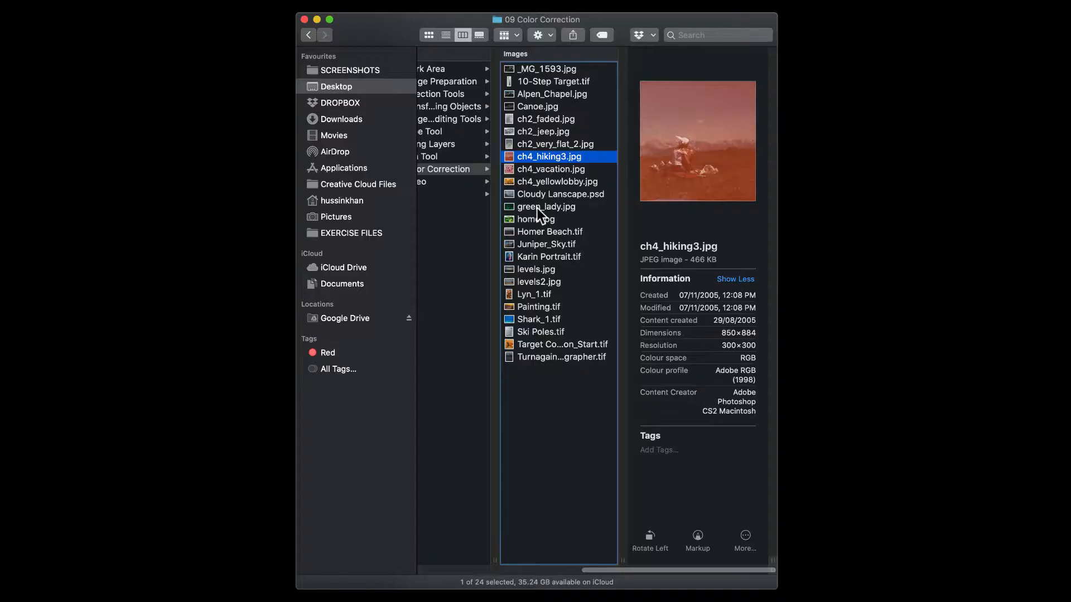
Open green_lady.jpg from the 09 Color Correction images folder in Photoshop and collapse the Histogram.
left_click(537, 208)
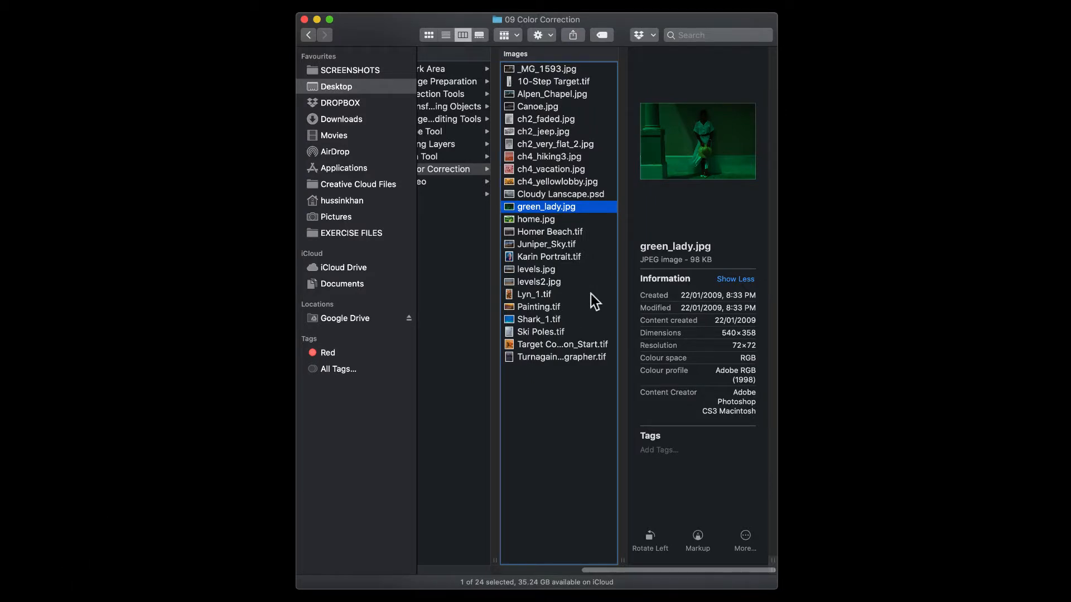
left_click_drag(512, 207, 633, 592)
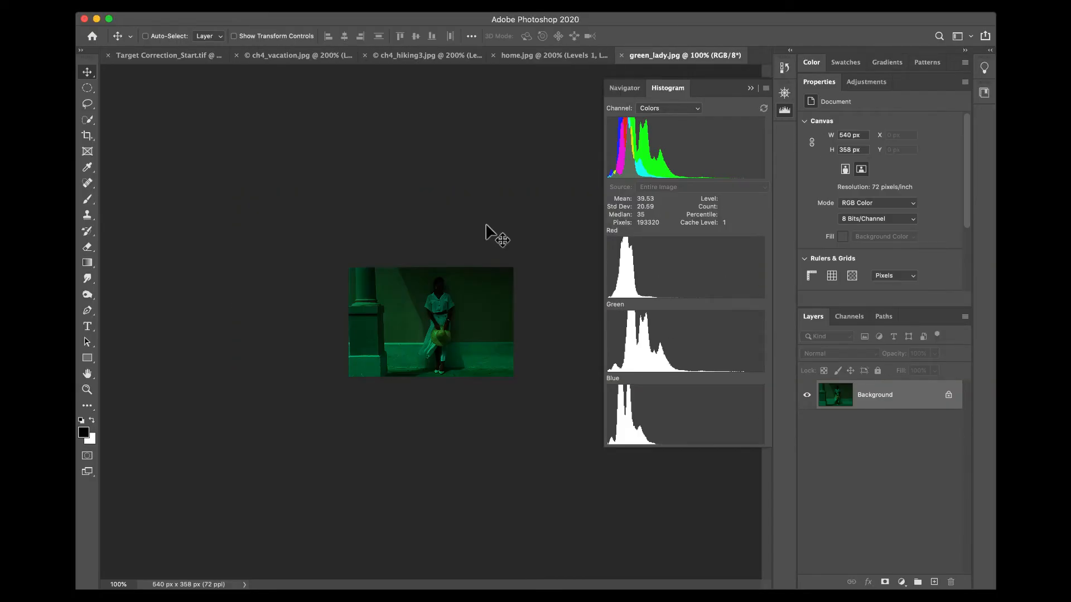
key("super+equal")
key("super+equal")
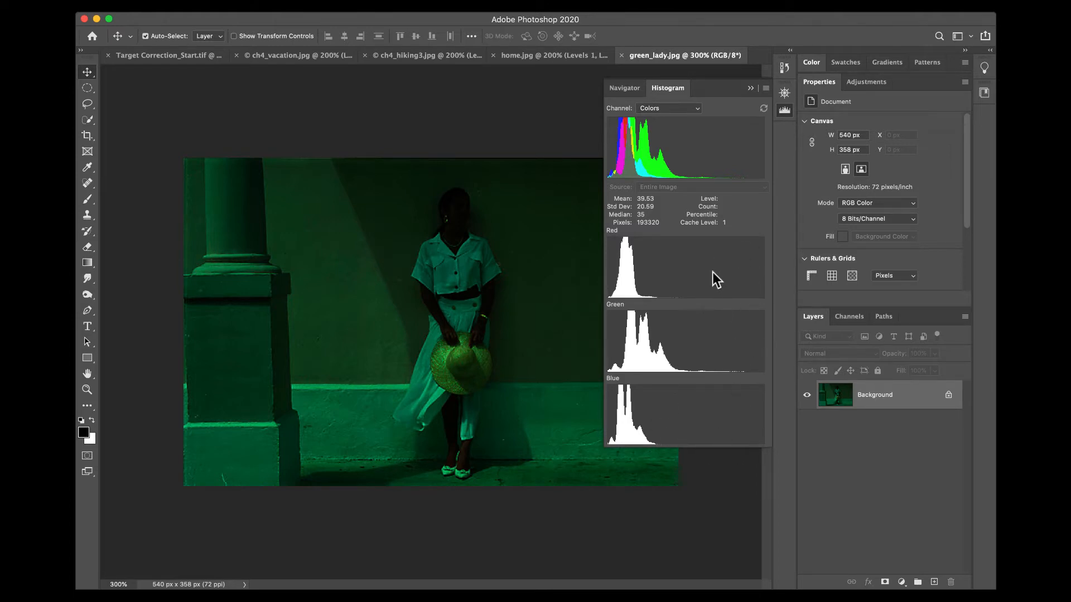
left_click(783, 112)
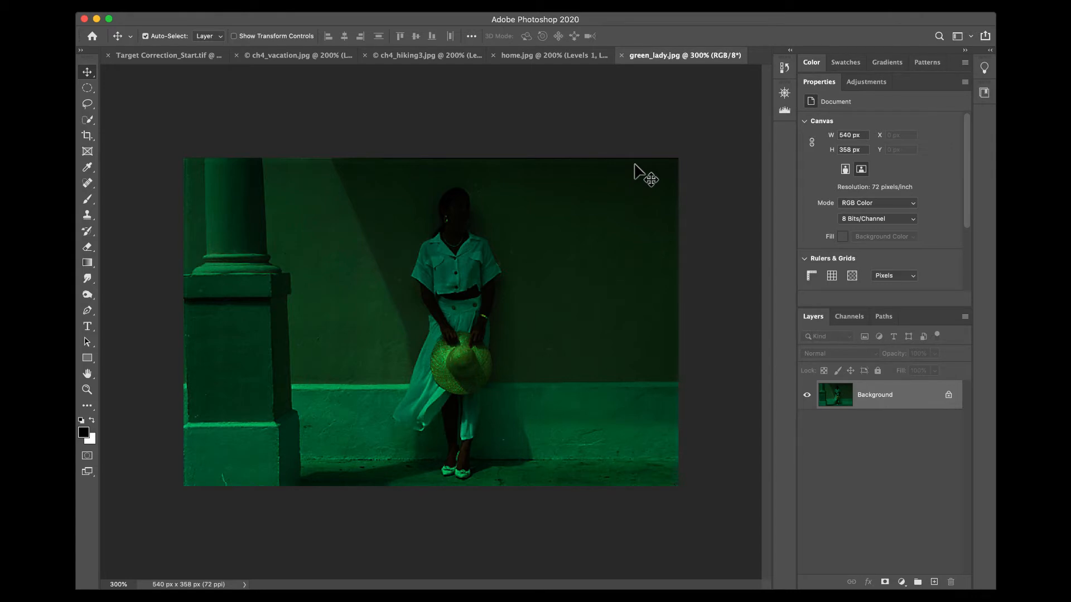
Add a Levels adjustment layer above the Background and set its Red channel's white input to 77.
left_click(902, 582)
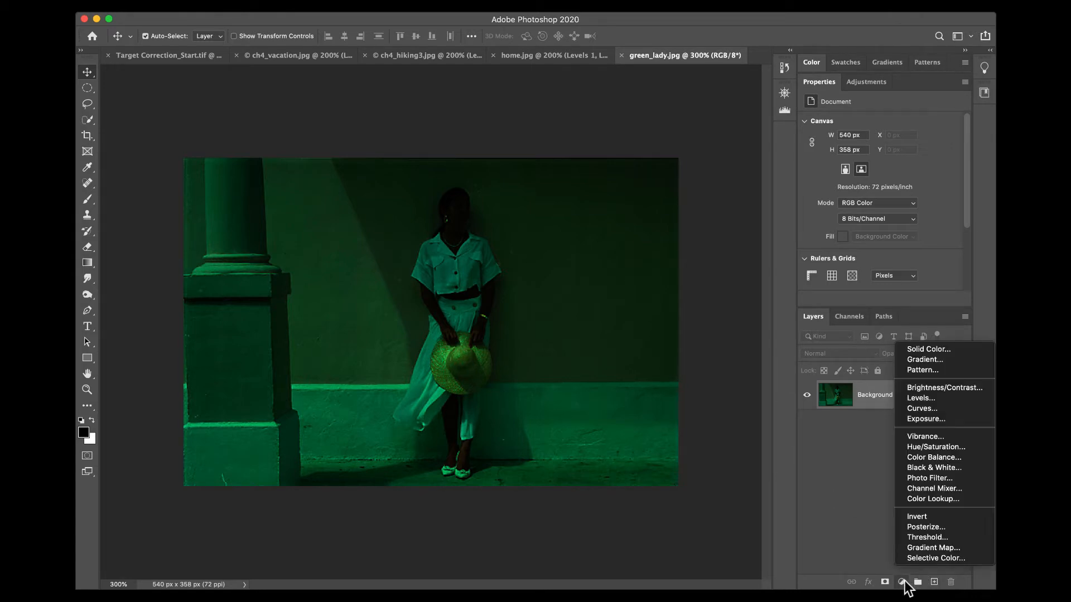
left_click(936, 399)
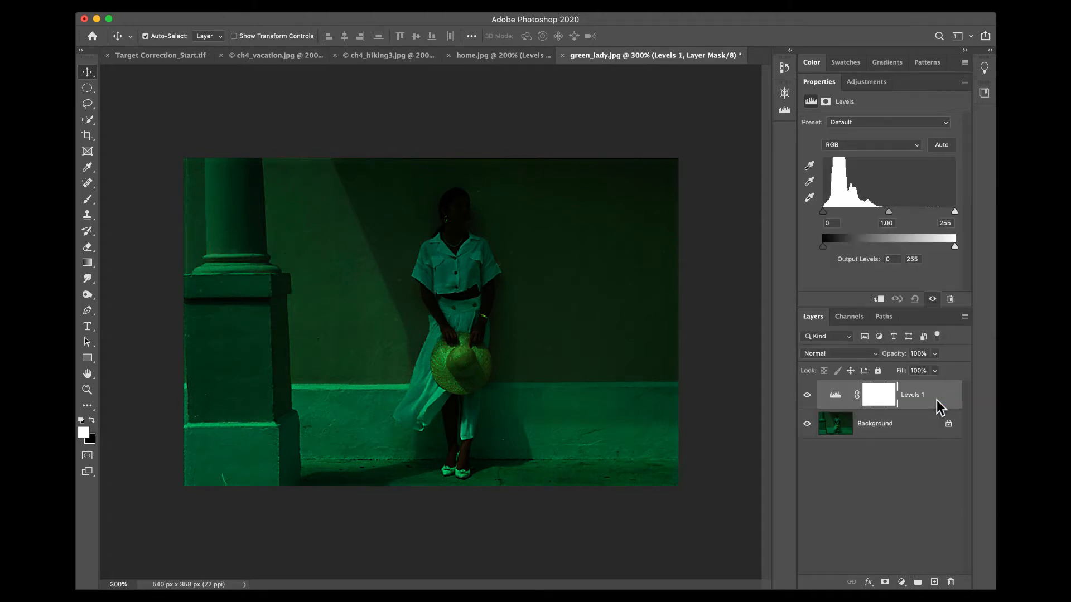
left_click(876, 145)
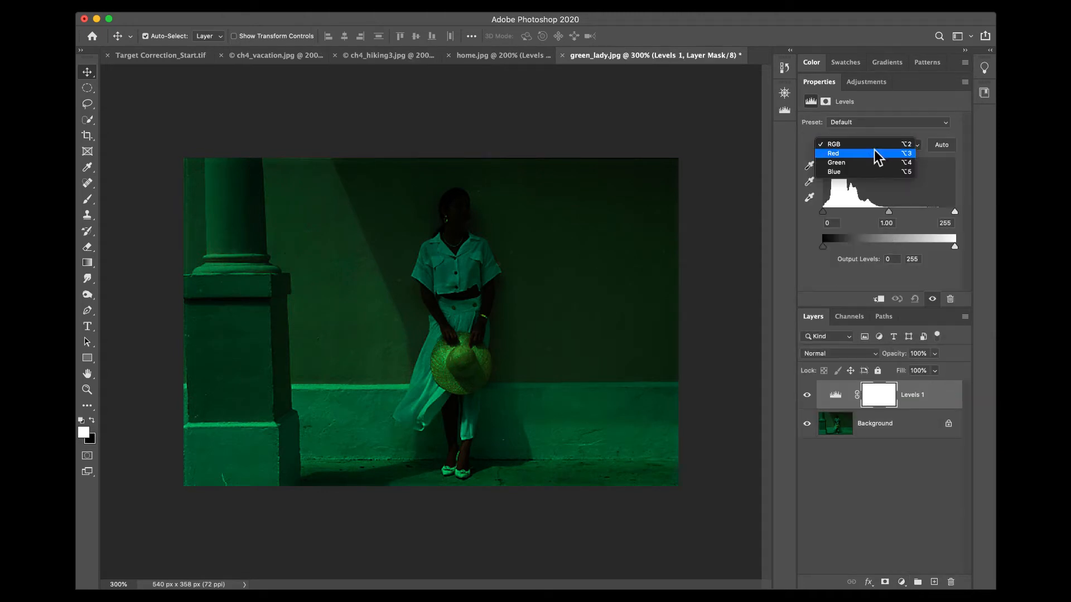
left_click(875, 152)
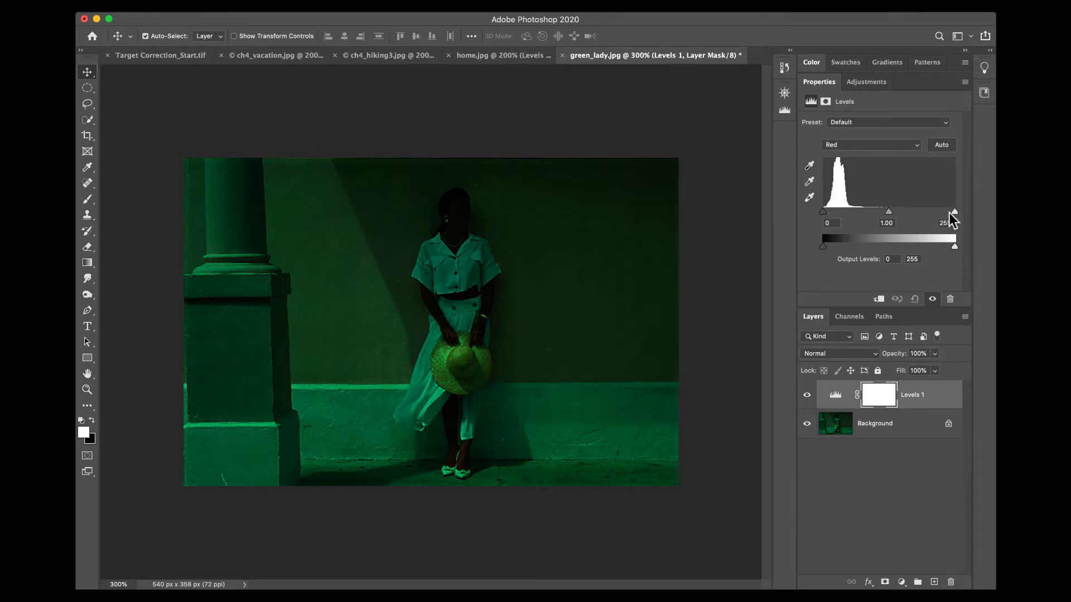
left_click_drag(954, 212, 862, 217)
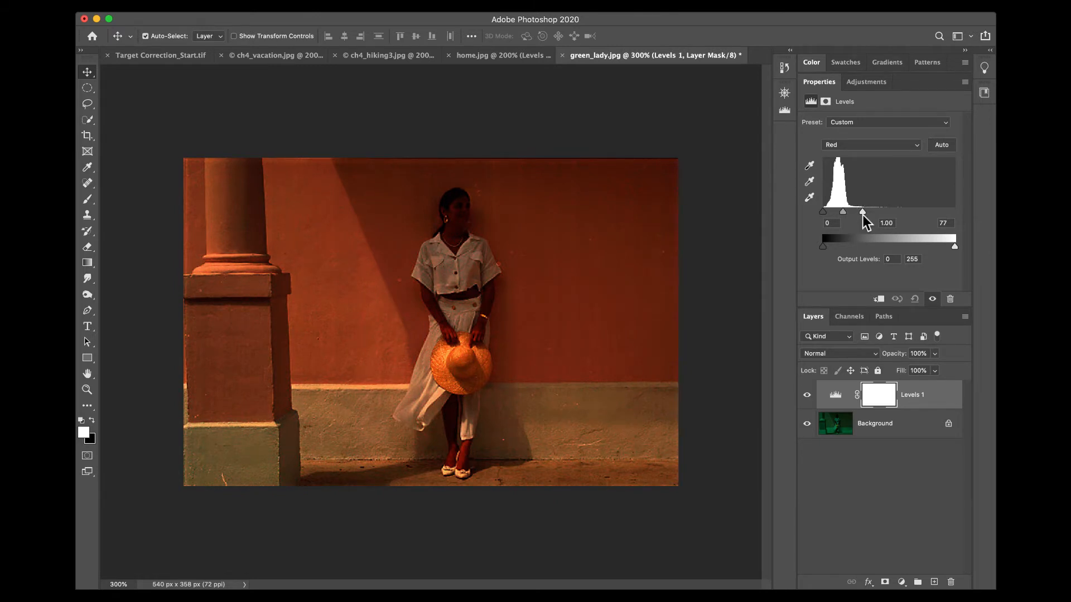
Set the Levels white input to 204 for the Green channel and 124 for the Blue channel.
left_click(859, 146)
left_click(863, 156)
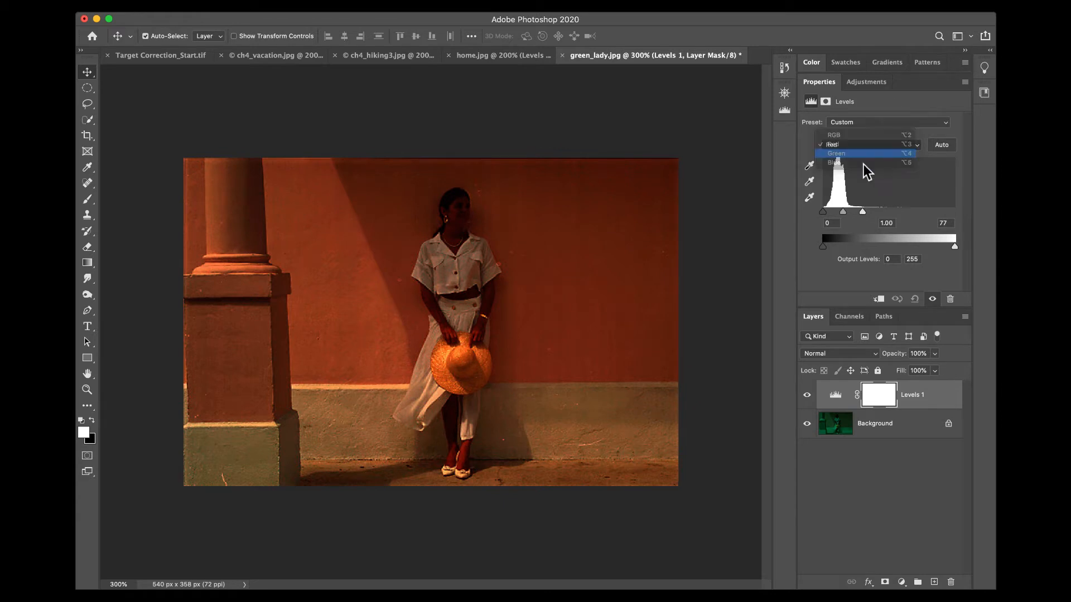
left_click_drag(956, 215, 930, 220)
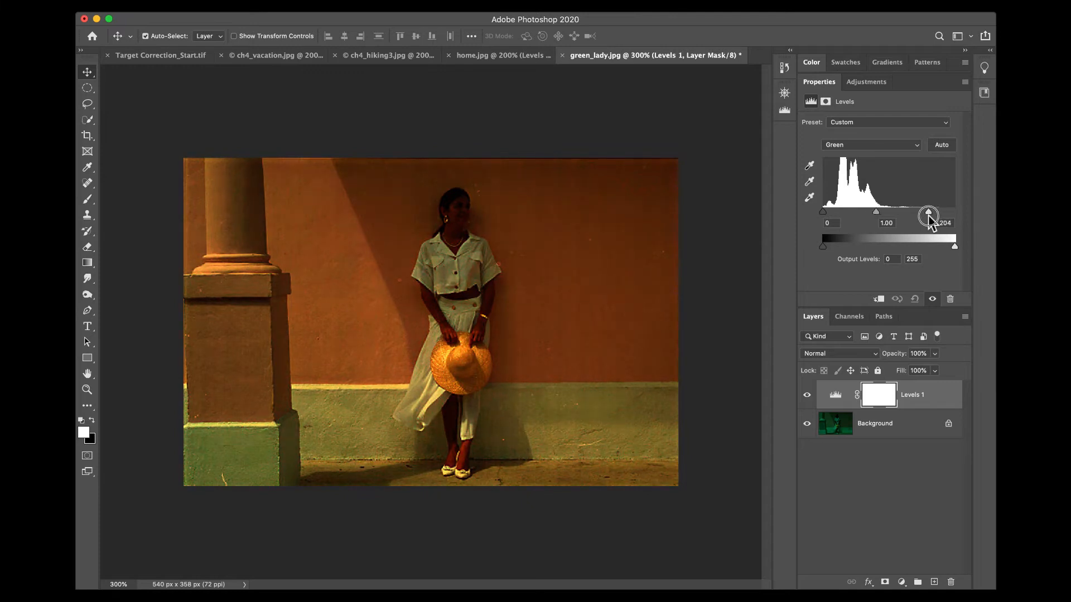
left_click(887, 147)
left_click(890, 154)
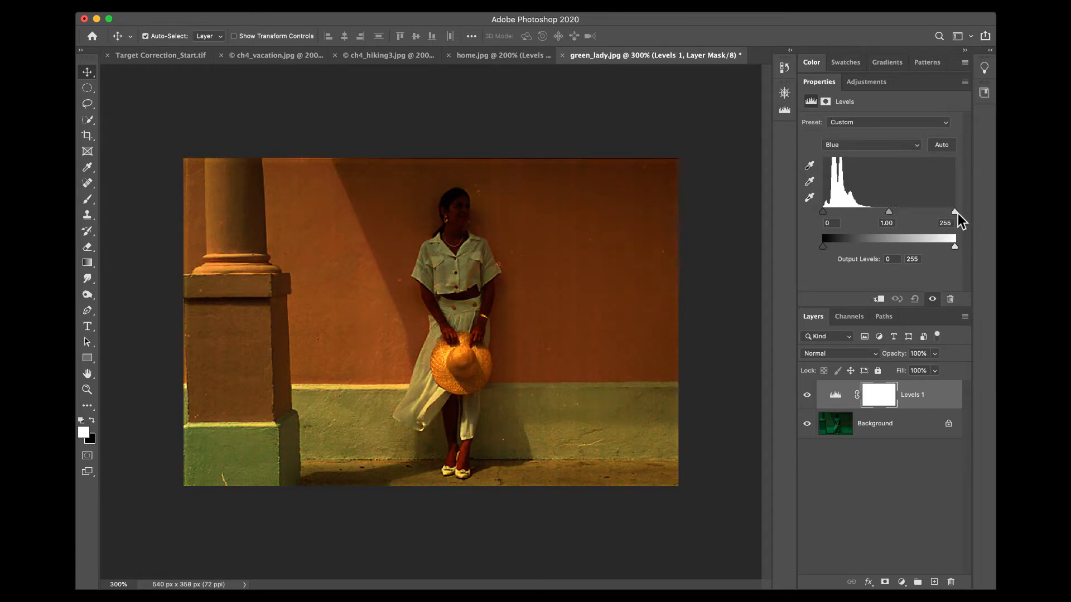
left_click_drag(953, 213, 888, 214)
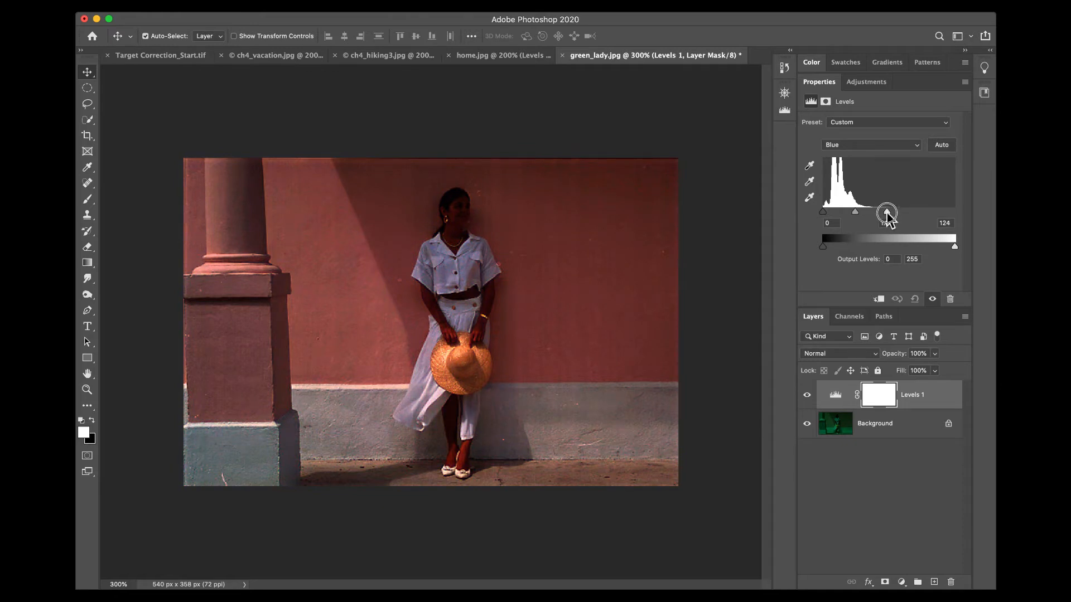
Brighten the woman's photo by setting the Levels midtone input to 1.68 for the composite RGB channel.
left_click(865, 148)
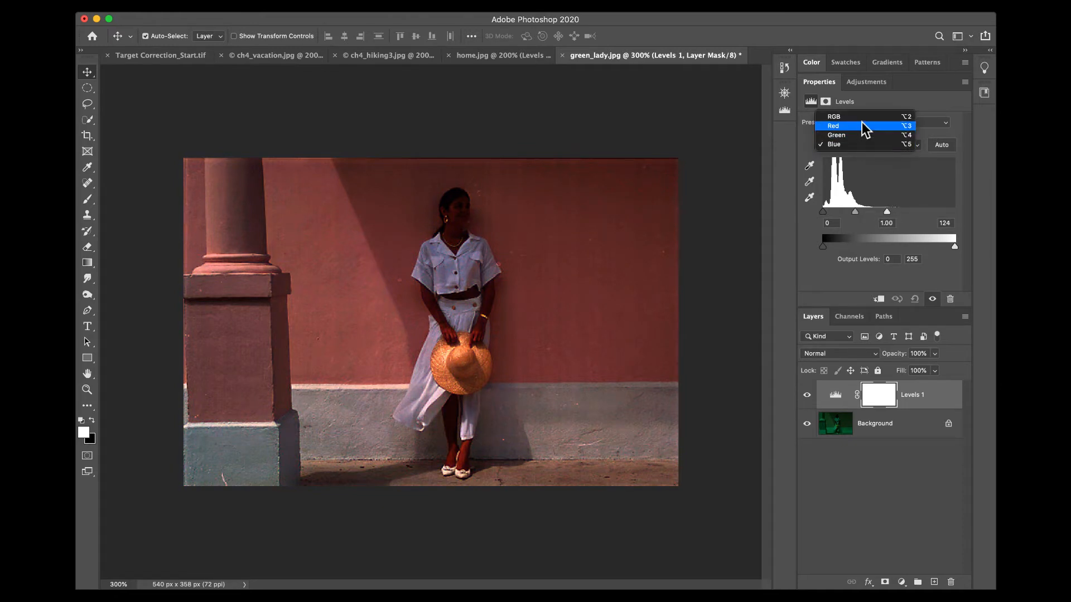
left_click(865, 124)
left_click(862, 121)
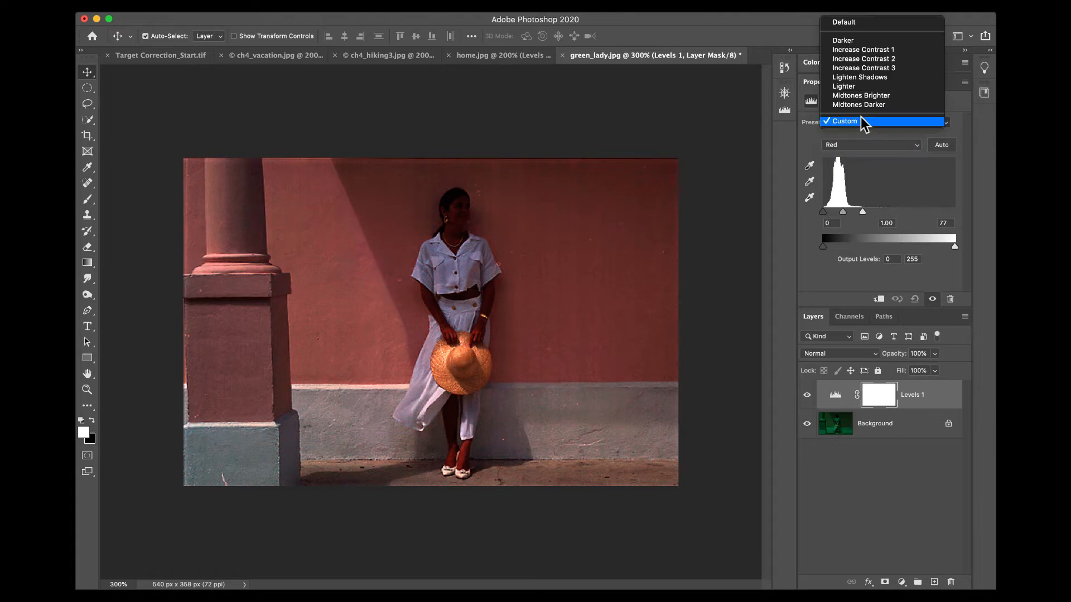
left_click(865, 172)
left_click(860, 145)
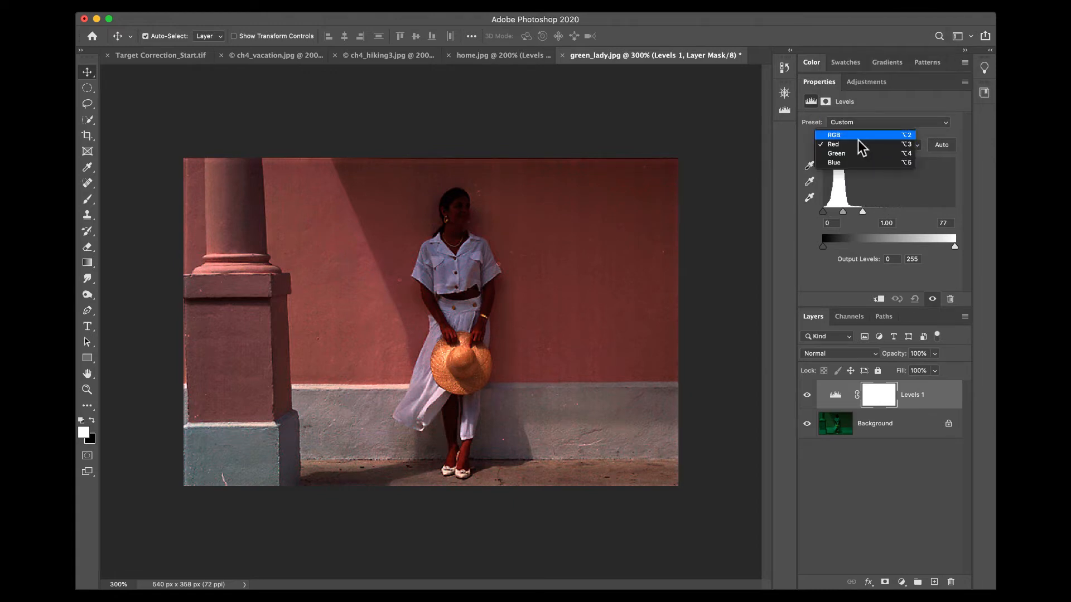
left_click(859, 147)
left_click(855, 147)
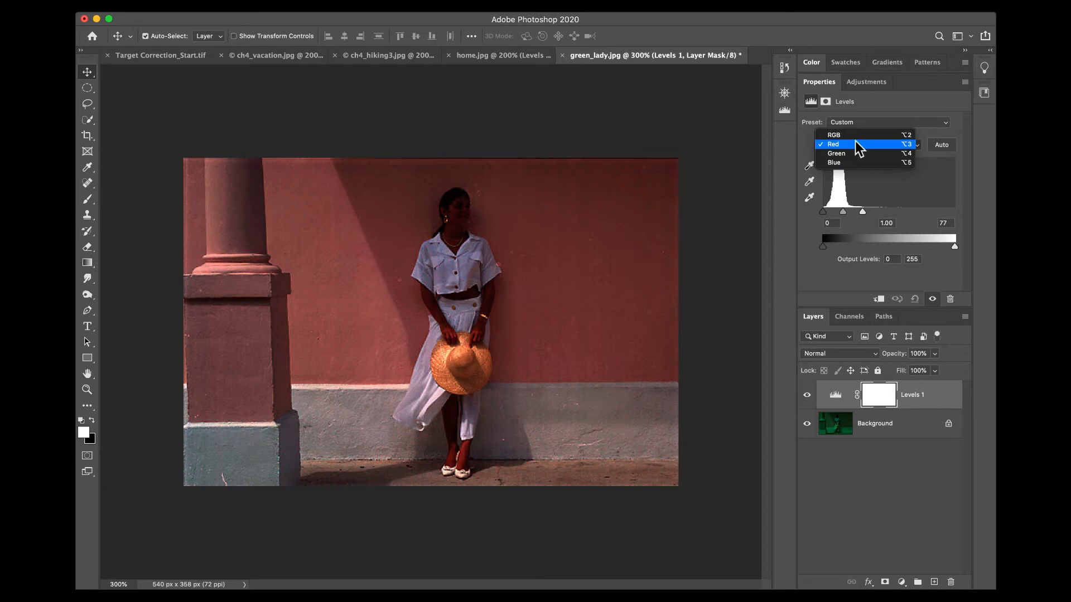
left_click(855, 135)
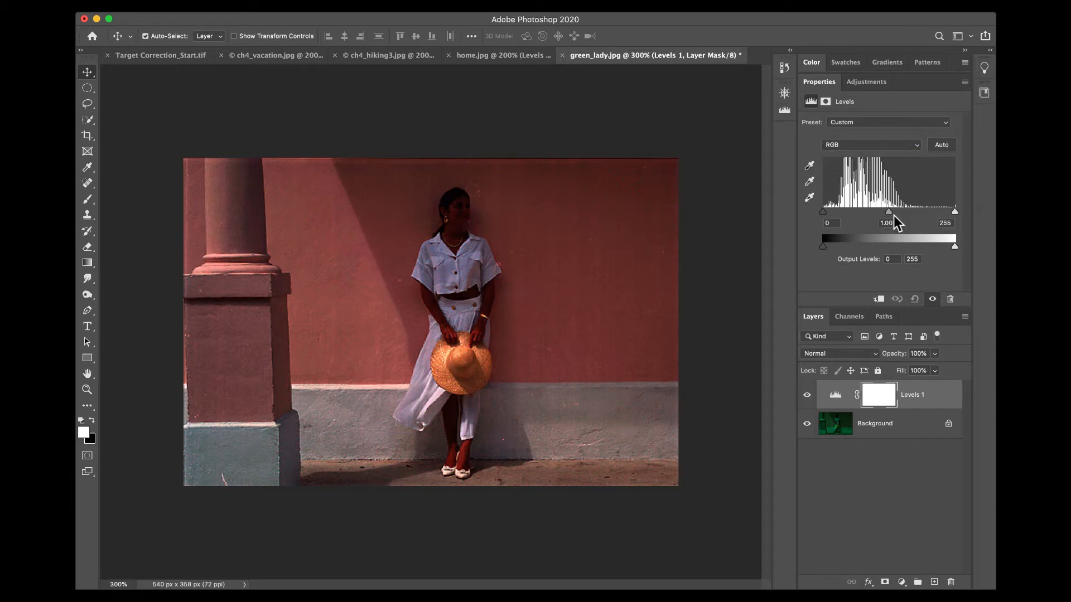
left_click_drag(889, 212, 865, 213)
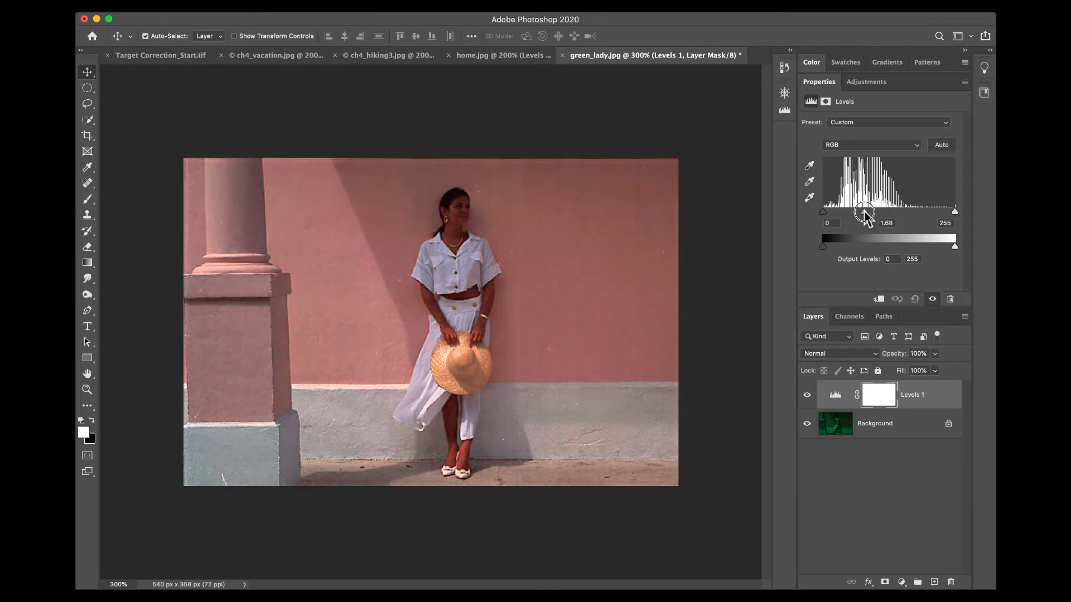
Set the Levels white input to 68 for the Red channel and 181 for the Green channel.
left_click(859, 144)
left_click(858, 155)
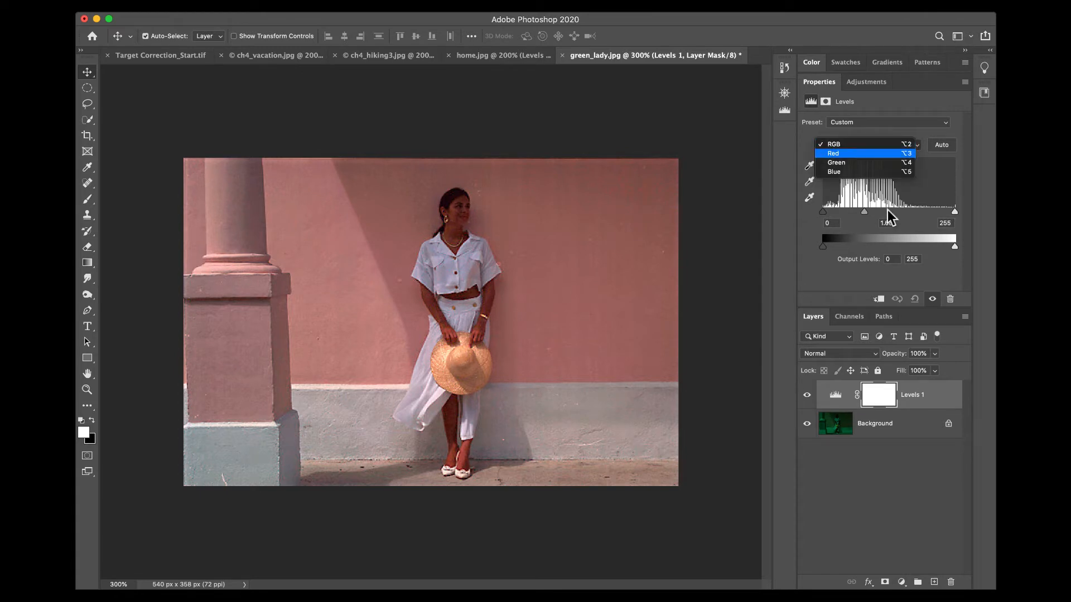
left_click_drag(864, 213, 858, 213)
left_click(859, 144)
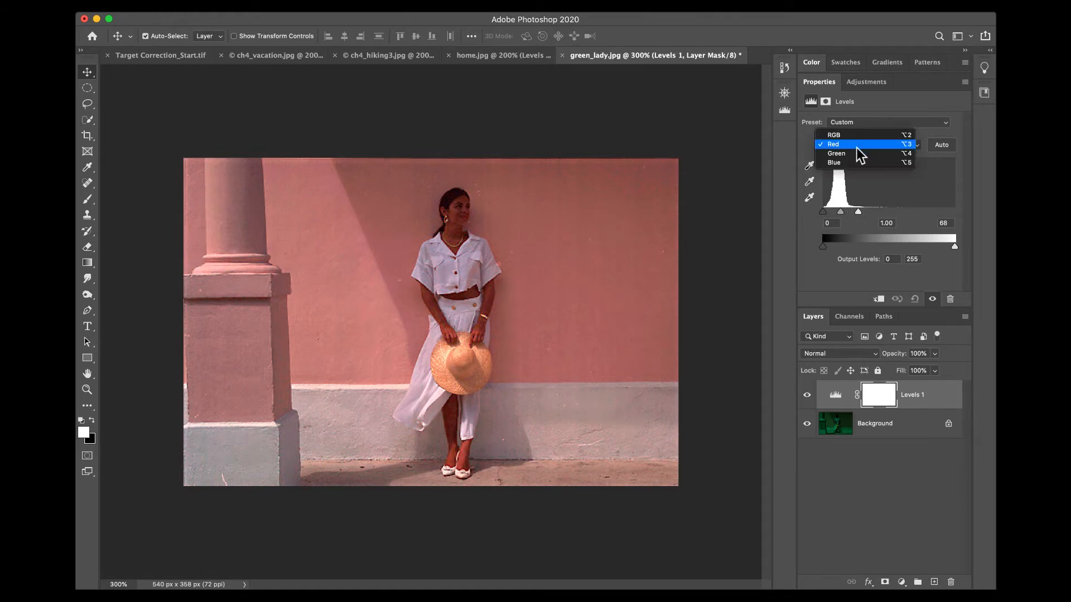
left_click(857, 152)
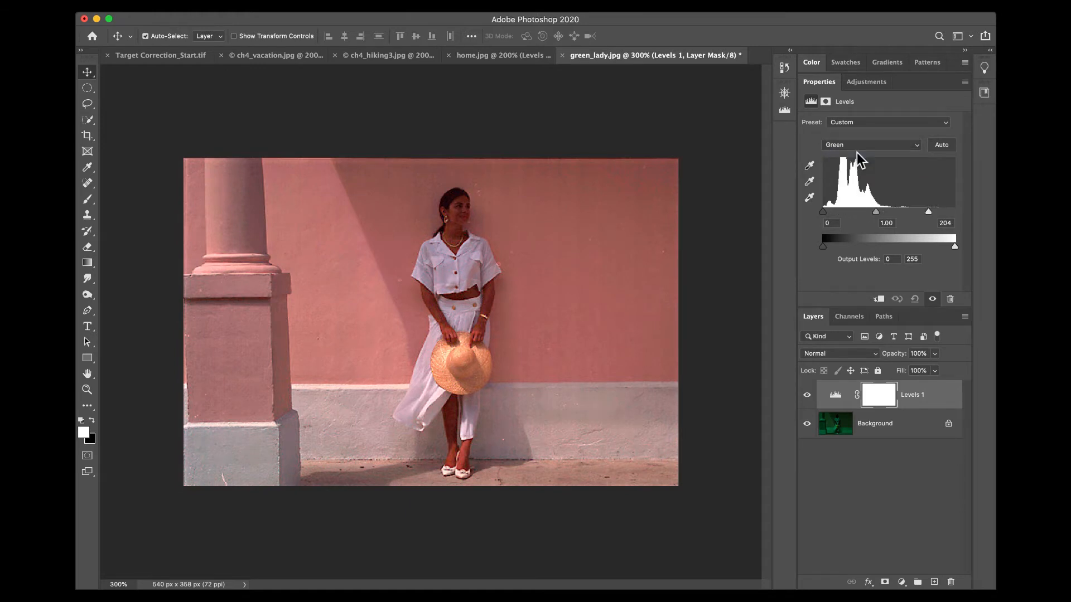
left_click_drag(876, 212, 878, 216)
mouse_move(928, 212)
left_mouse_down()
mouse_move(938, 213)
mouse_move(916, 212)
left_mouse_up()
Set the Levels Blue channel's white input to 115 and its midtone input to 0.90.
left_click(854, 145)
left_click(854, 152)
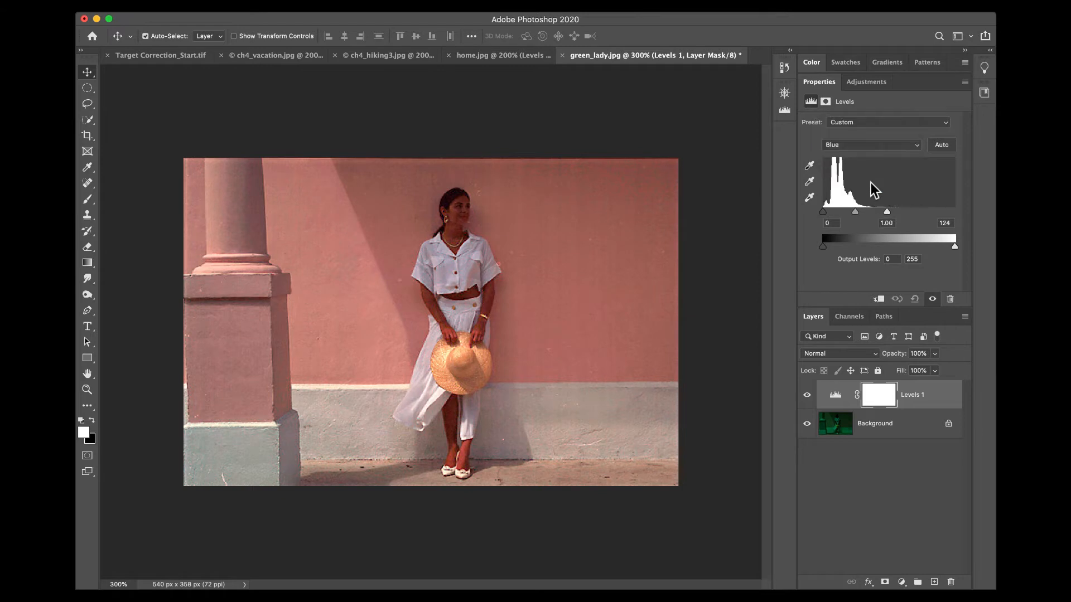
left_click_drag(888, 212, 857, 221)
Set the Levels Green channel's midtone input to 0.90 and compare the photo with the adjustment hidden and shown.
left_click(858, 146)
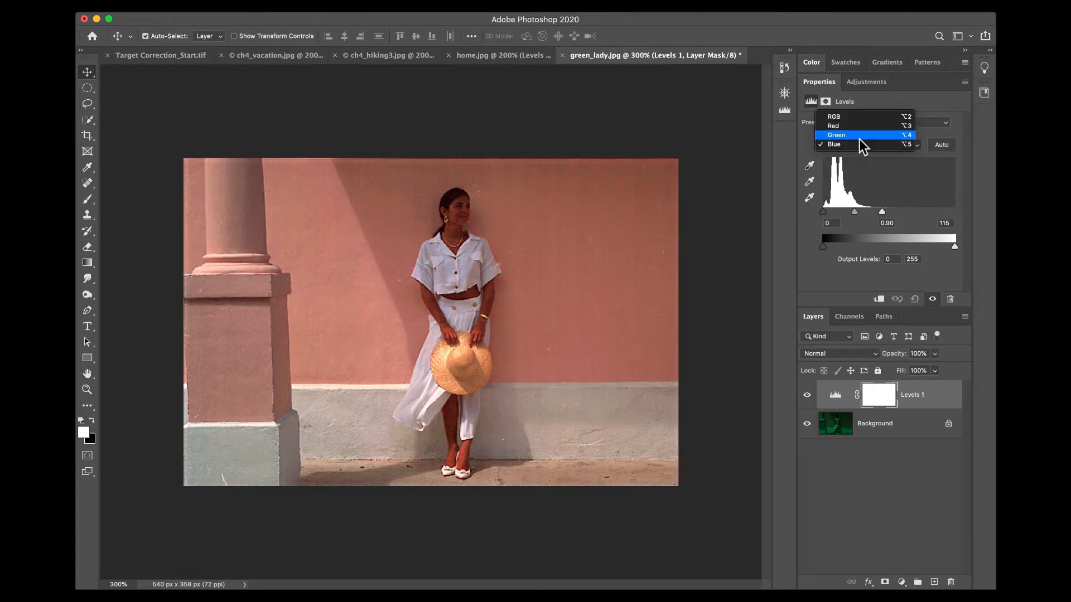
left_click(859, 138)
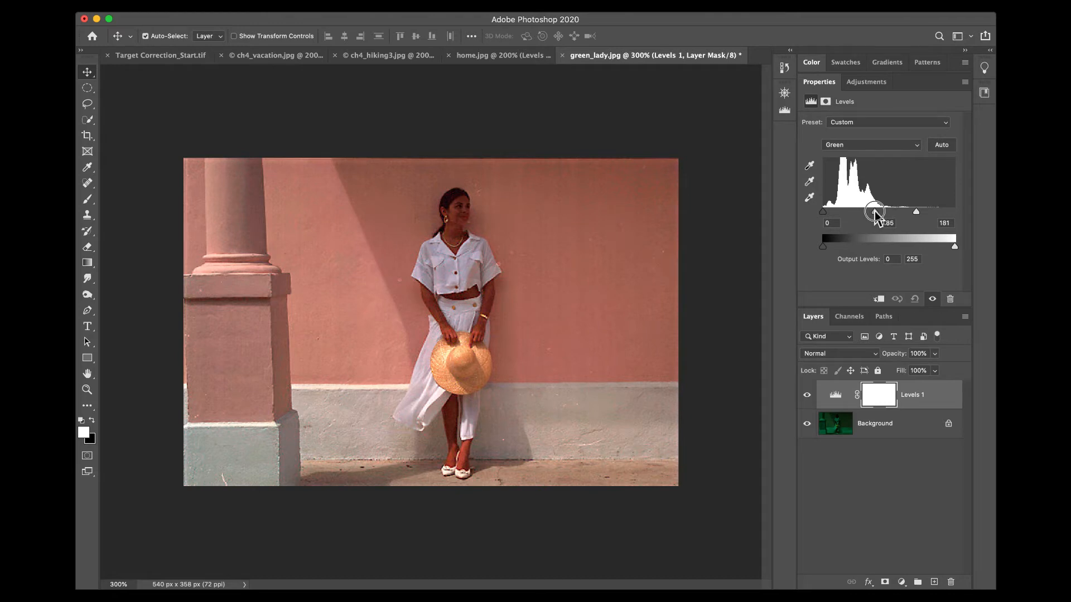
left_click_drag(875, 213, 873, 214)
left_click(806, 396)
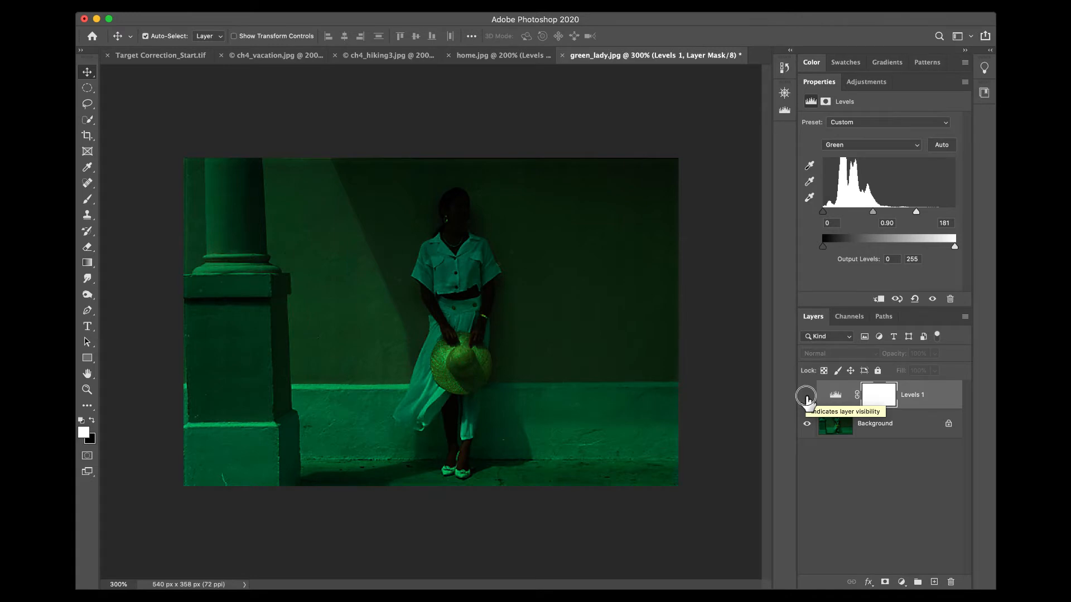
left_click(807, 400)
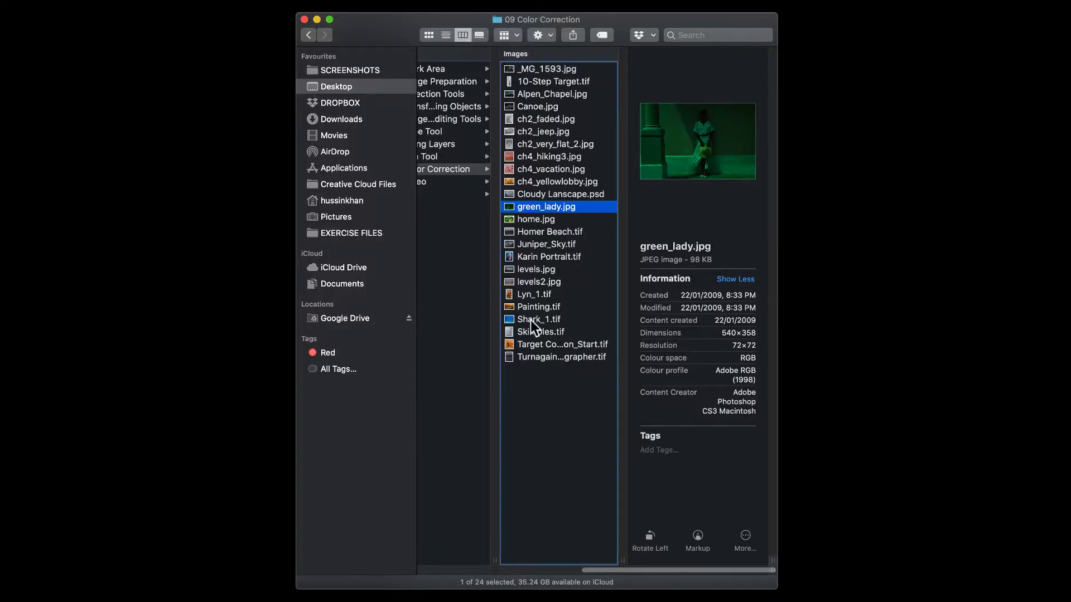
Open Shark_1.tif from the 09 Color Correction images in Photoshop and view it at 200%.
left_click(531, 321)
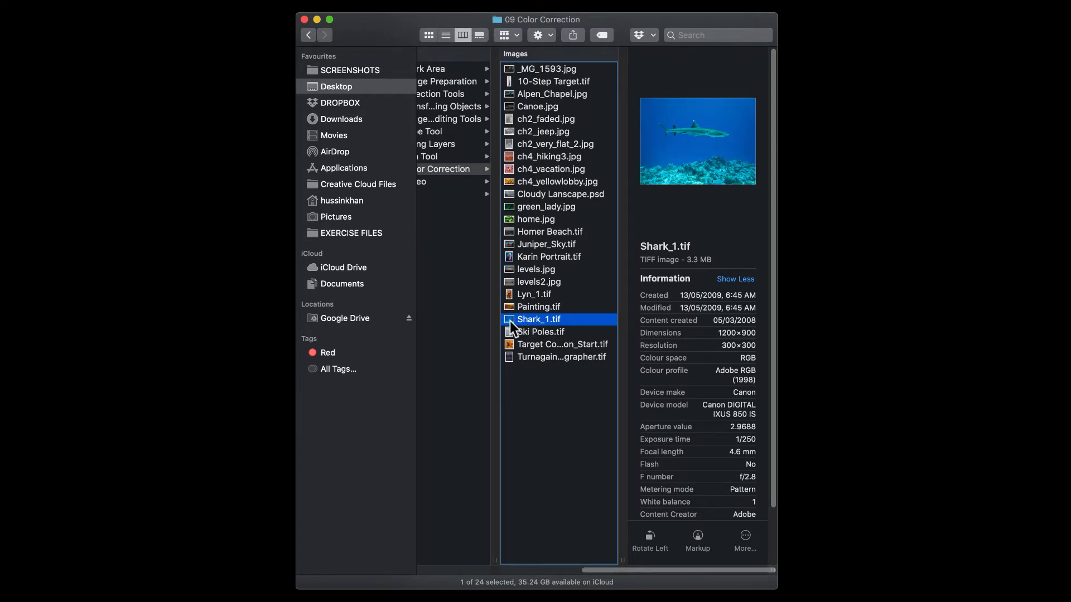
left_click_drag(509, 322, 631, 591)
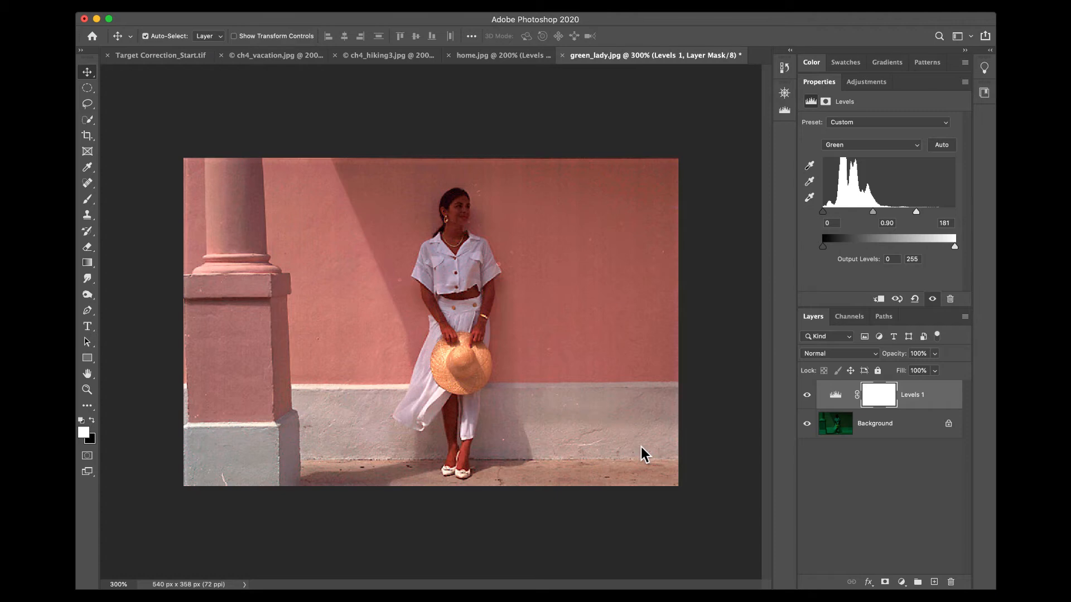
left_click_drag(641, 450, 641, 448)
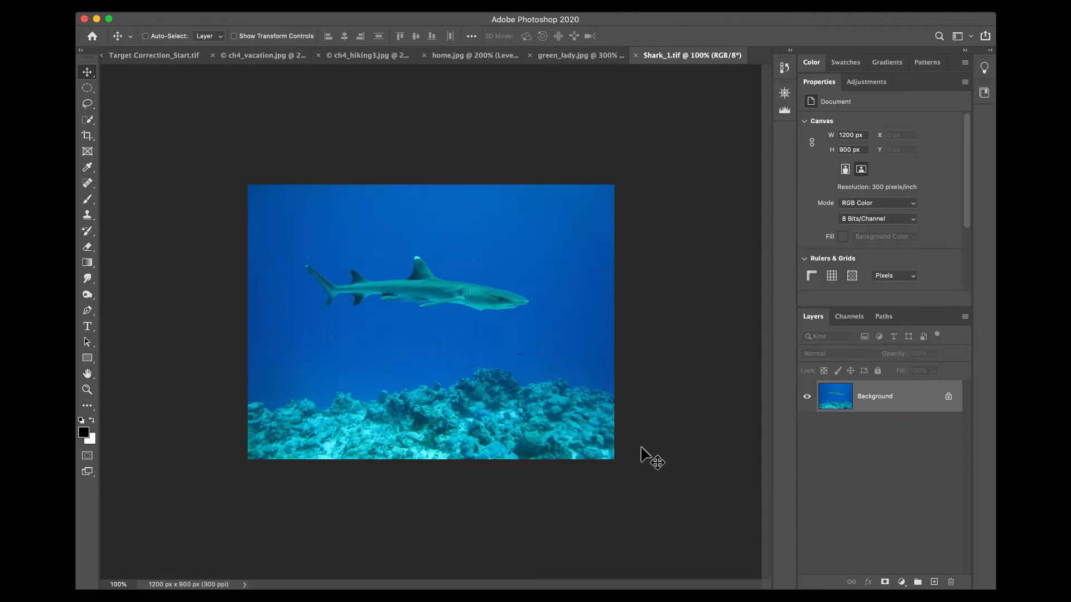
key("super+equal")
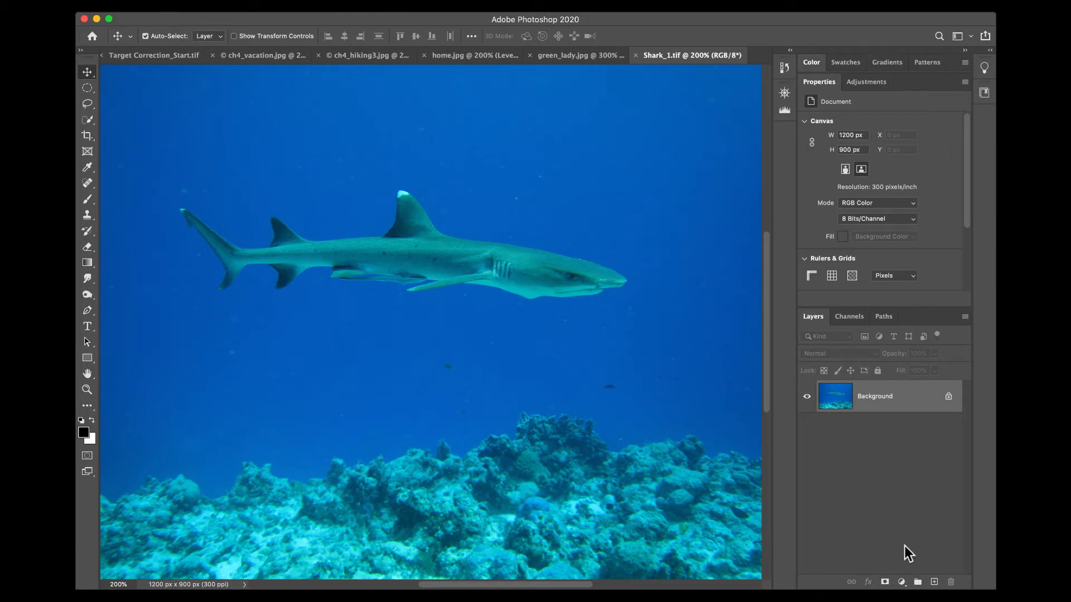
Add a Curves adjustment layer above the shark photo and slightly widen its settings area.
left_click(901, 582)
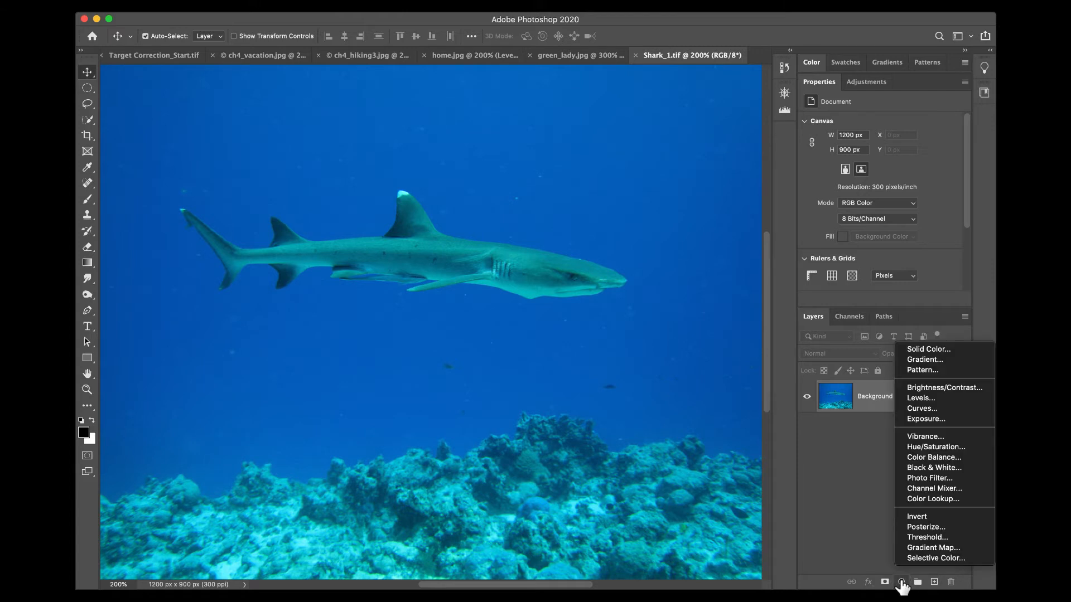
left_click(928, 408)
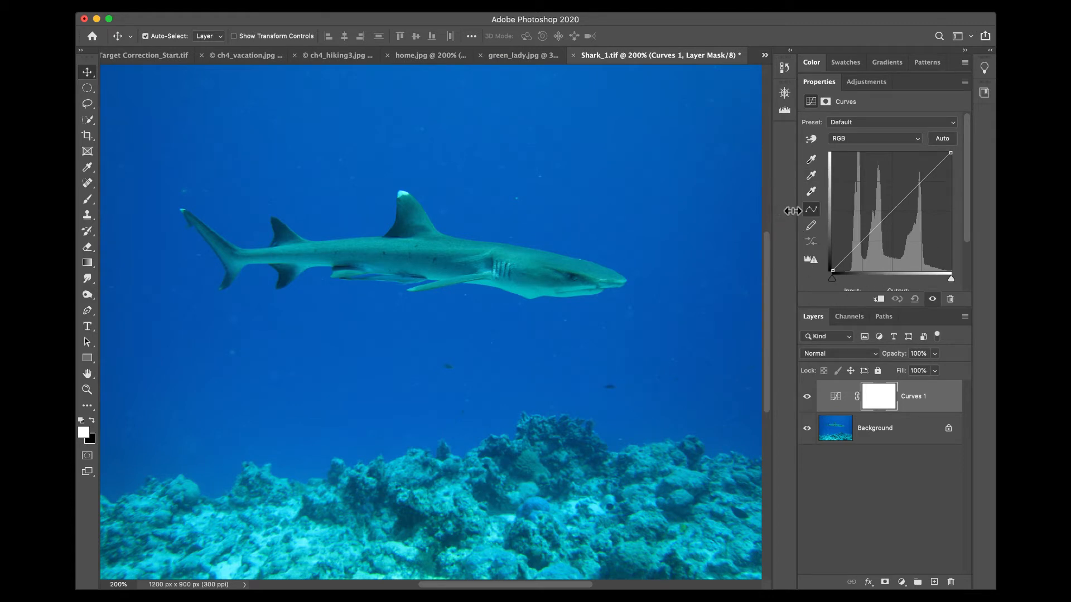
mouse_move(797, 211)
left_mouse_down()
mouse_move(770, 213)
mouse_move(790, 214)
left_mouse_up()
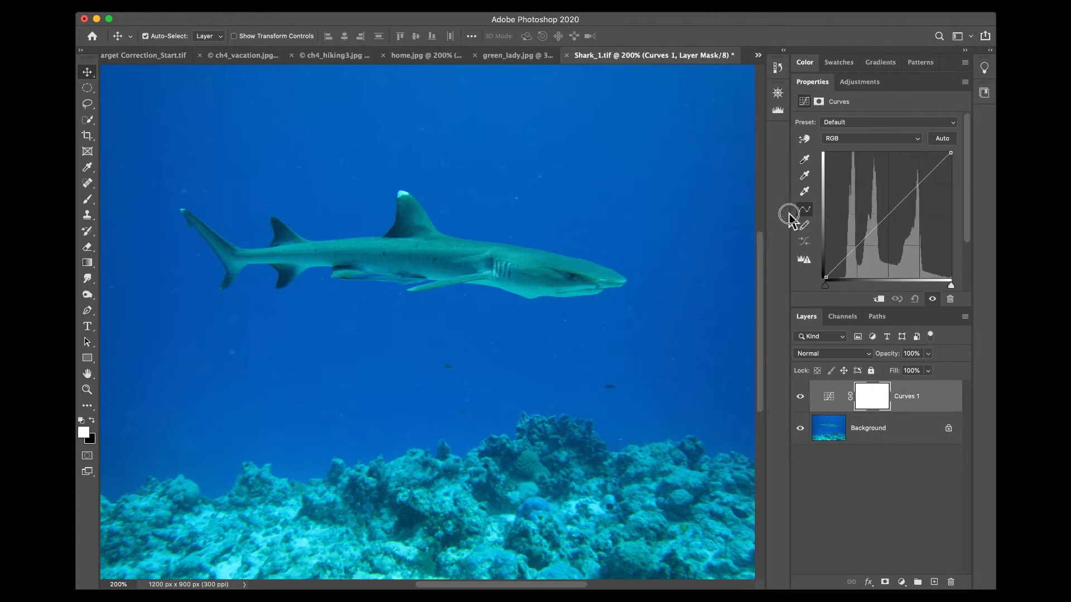
Set the Curves black point on a dark reef shadow, the white point on the dorsal fin's tip and a gray point, then compare with the original.
left_click(805, 161)
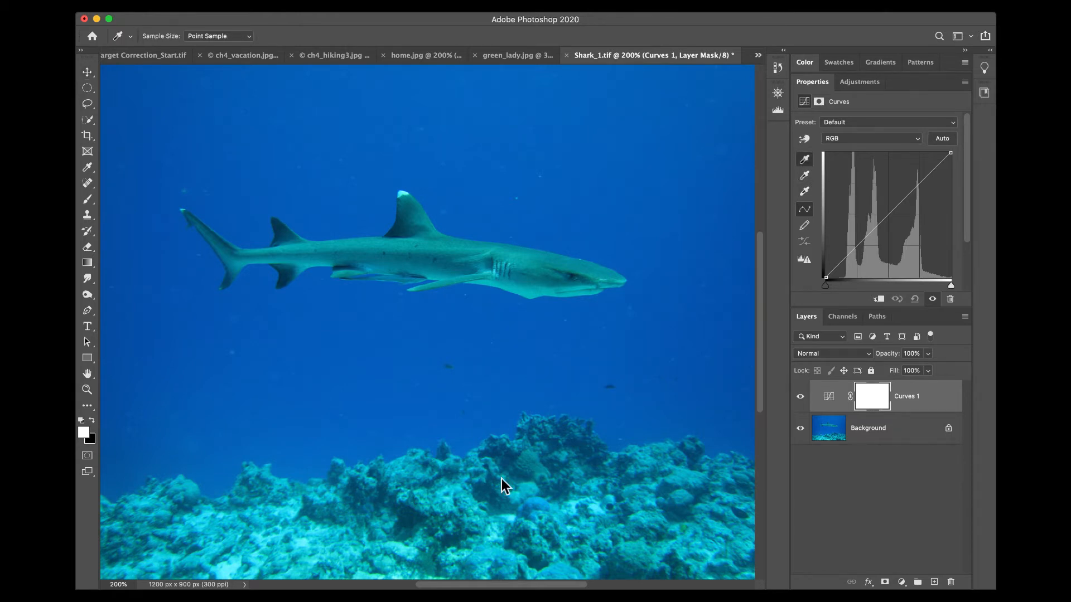
left_click(413, 523)
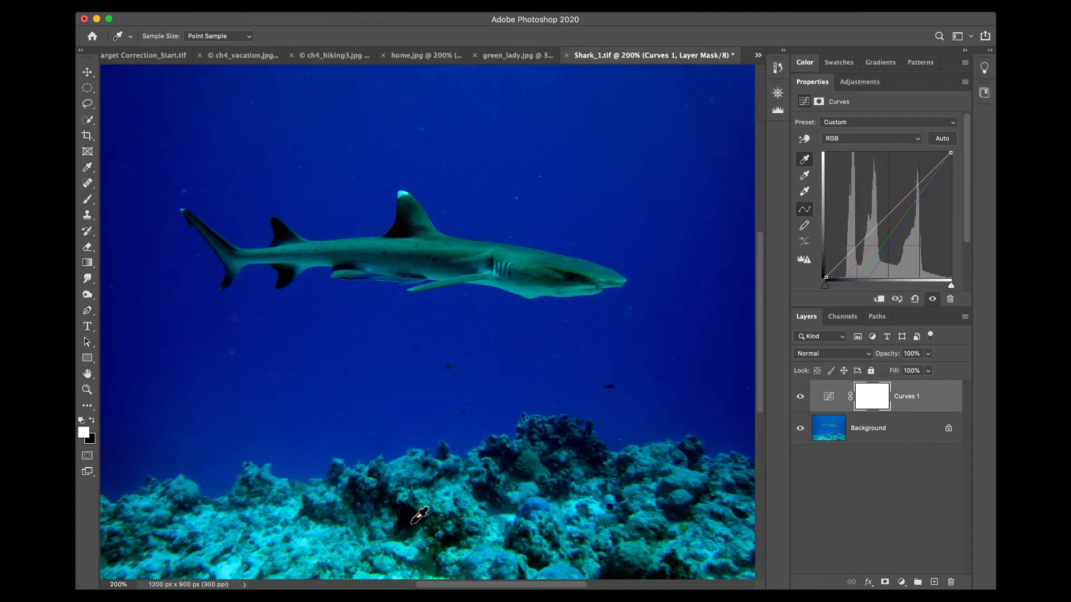
left_click(804, 192)
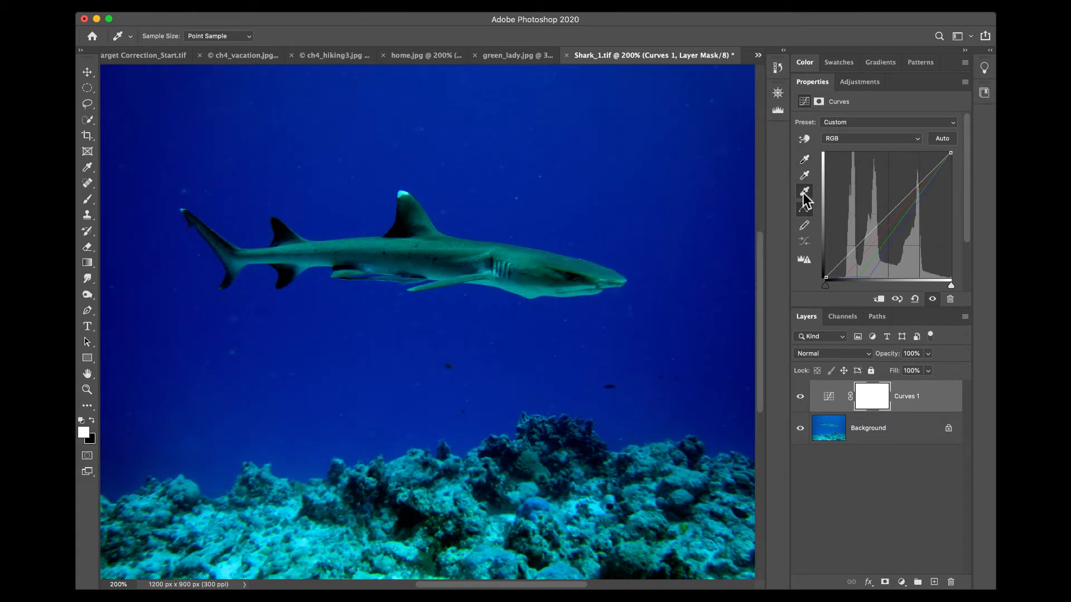
left_click(406, 190)
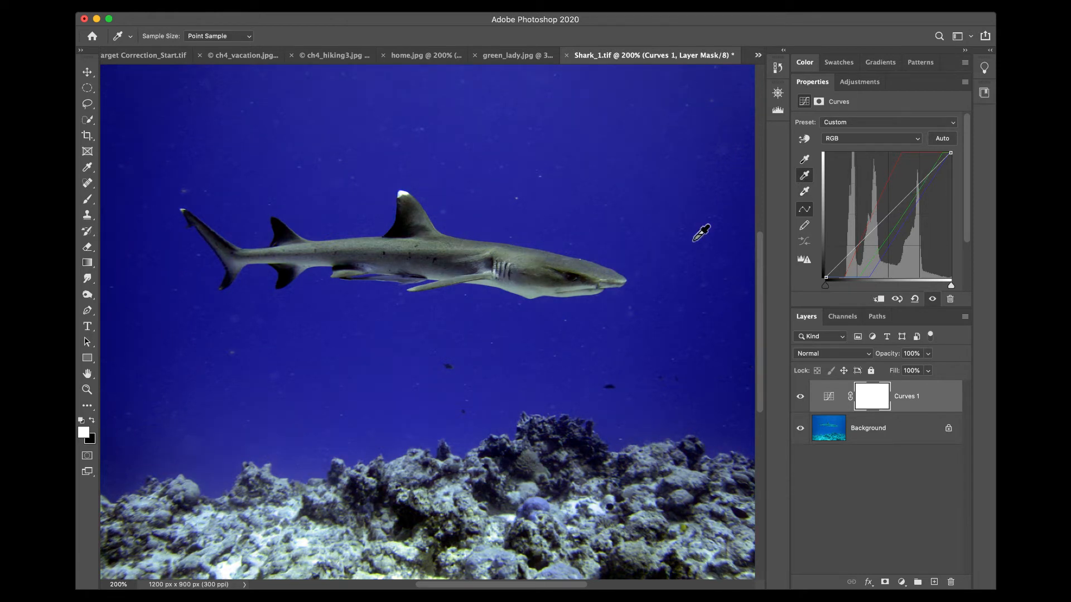
left_click(800, 396)
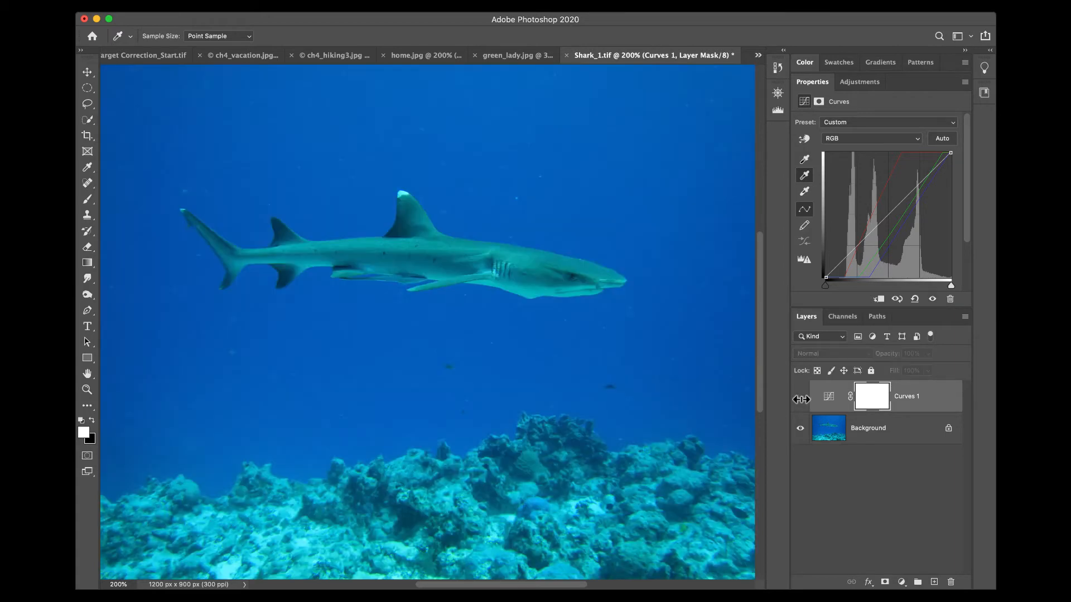
left_click(800, 396)
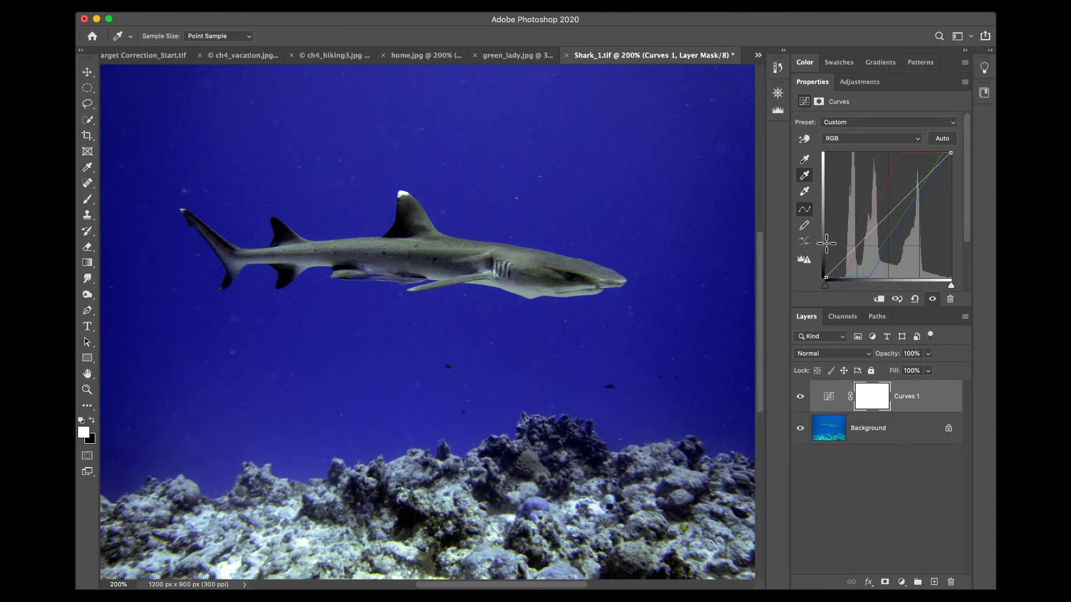
Move the Curves white point slightly inward for the Red channel and slightly outward for the Green channel.
left_click(864, 139)
left_click(864, 147)
left_click_drag(907, 286, 897, 286)
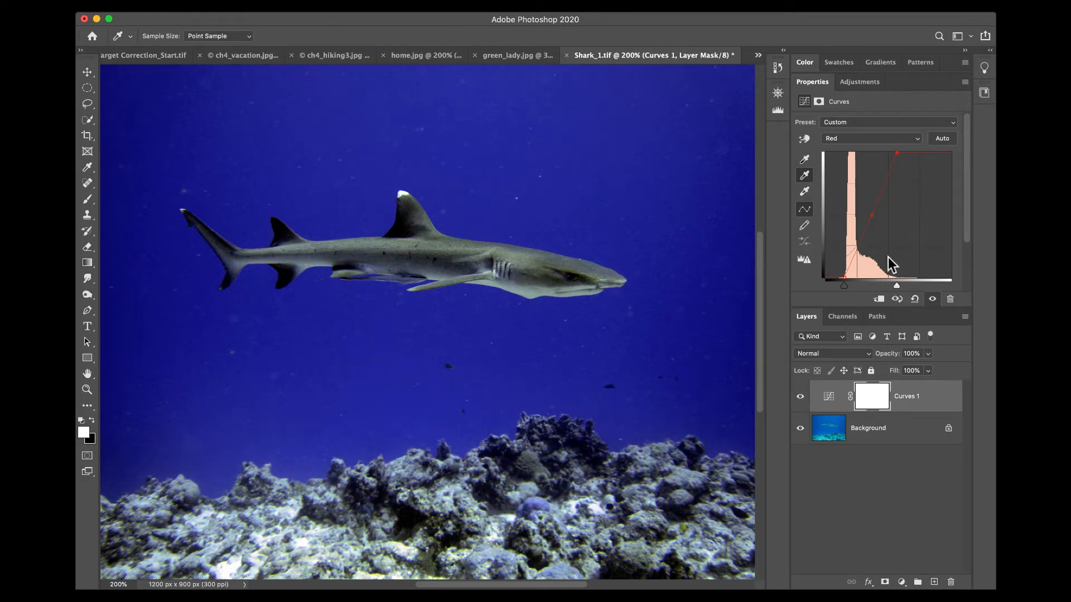
left_click(862, 138)
left_click(862, 147)
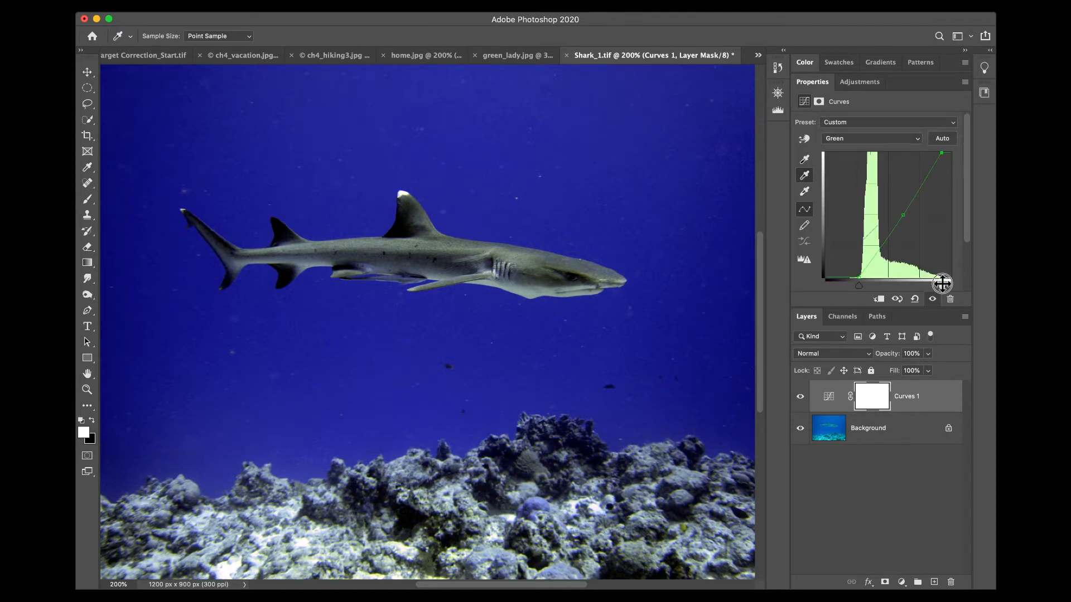
left_click_drag(943, 285, 943, 287)
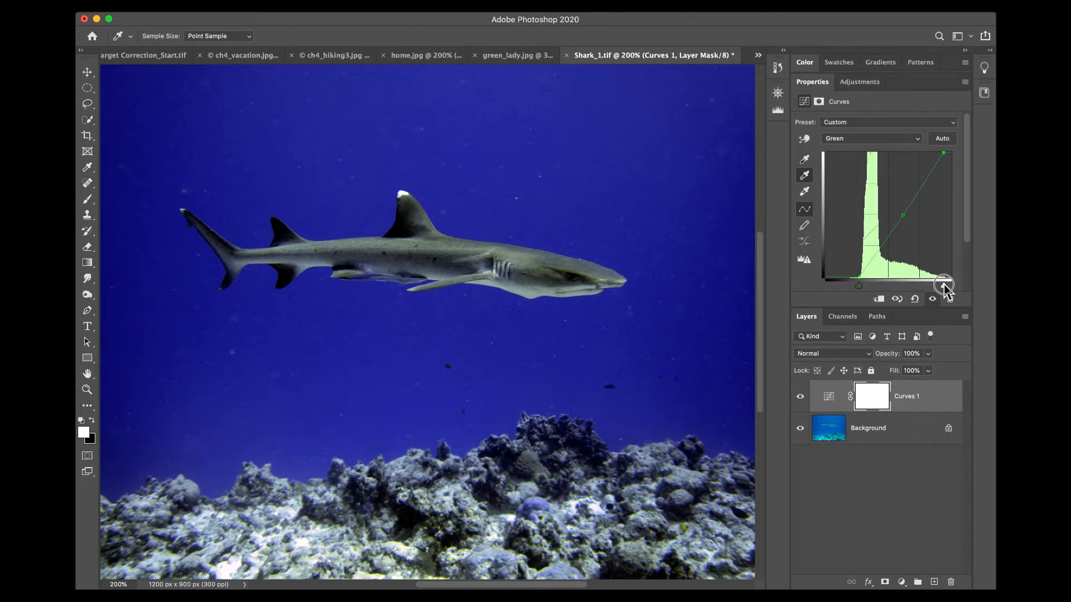
Fine-tune the black point of the Blue channel in the Curves adjustment.
left_click(871, 141)
left_click(870, 147)
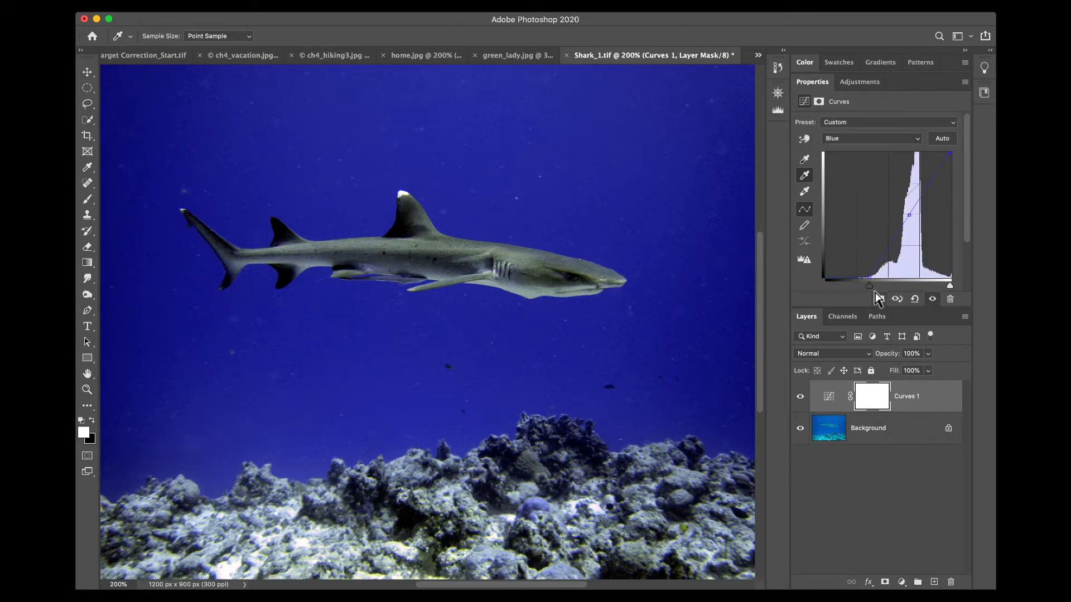
left_click_drag(871, 288, 869, 288)
Add shadow, midtone and highlight points to the composite RGB curve, with the highlight point raised.
left_click(866, 140)
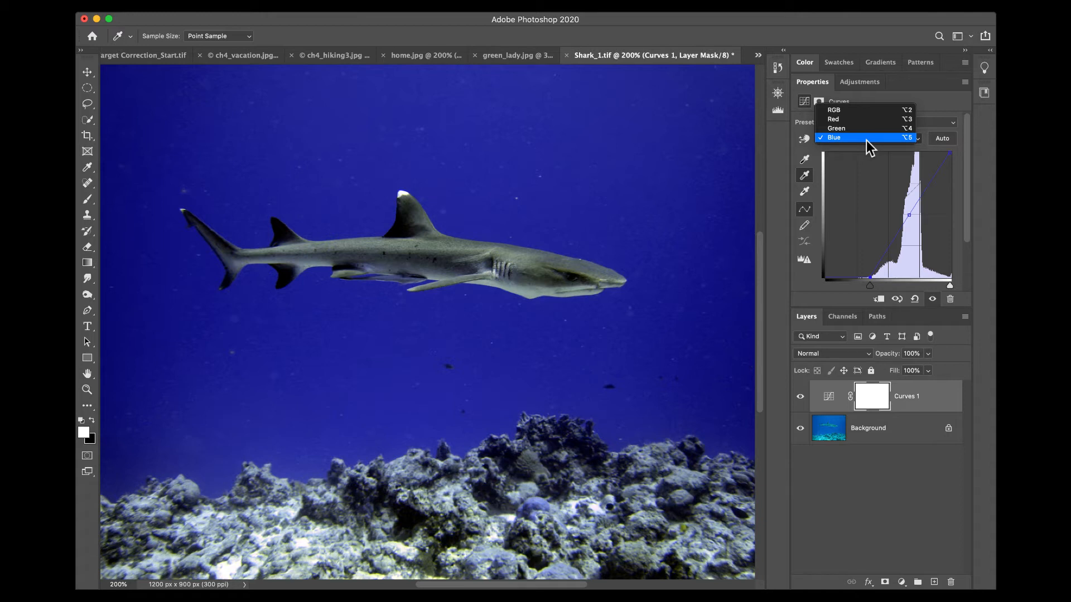
left_click(865, 112)
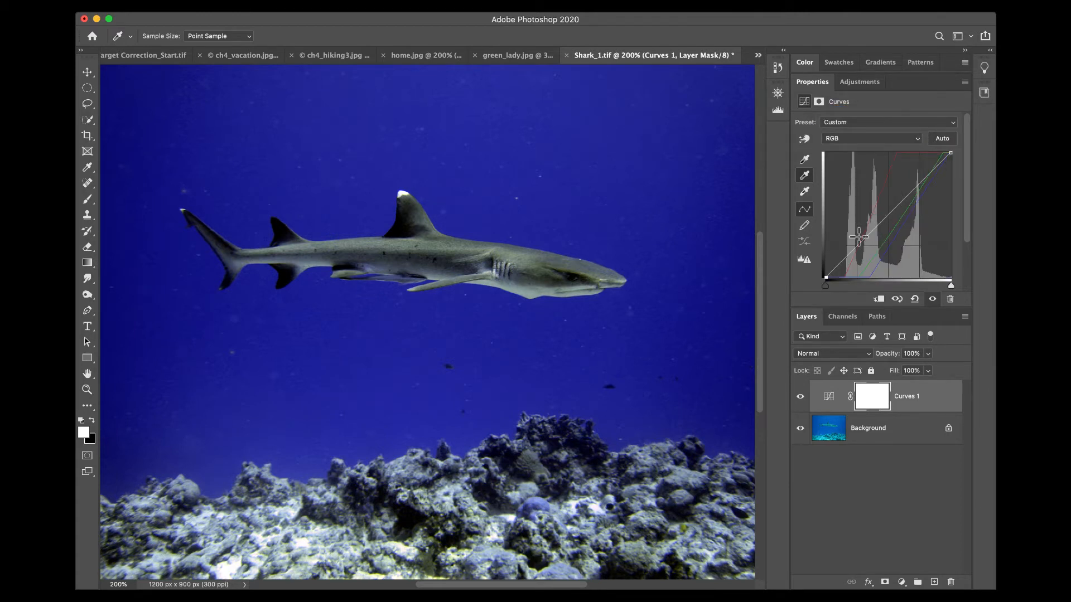
left_click(887, 216)
left_click_drag(888, 215, 840, 264)
left_click(885, 221)
left_click_drag(936, 167, 936, 160)
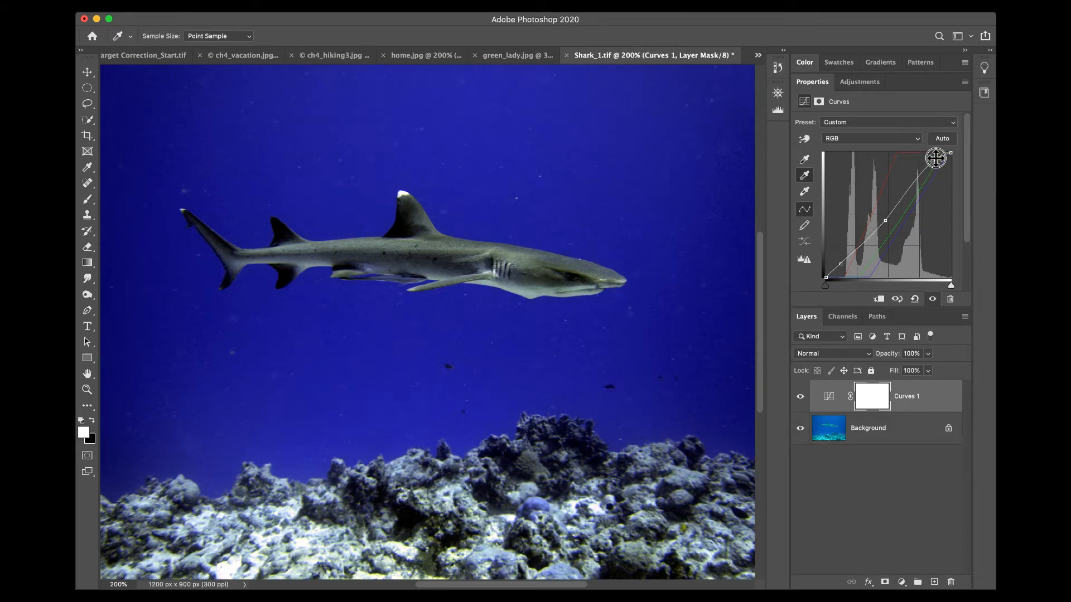
Shape the RGB curve into an S by lowering the shadow point and raising the midtone and highlight points.
left_click_drag(840, 264, 845, 268)
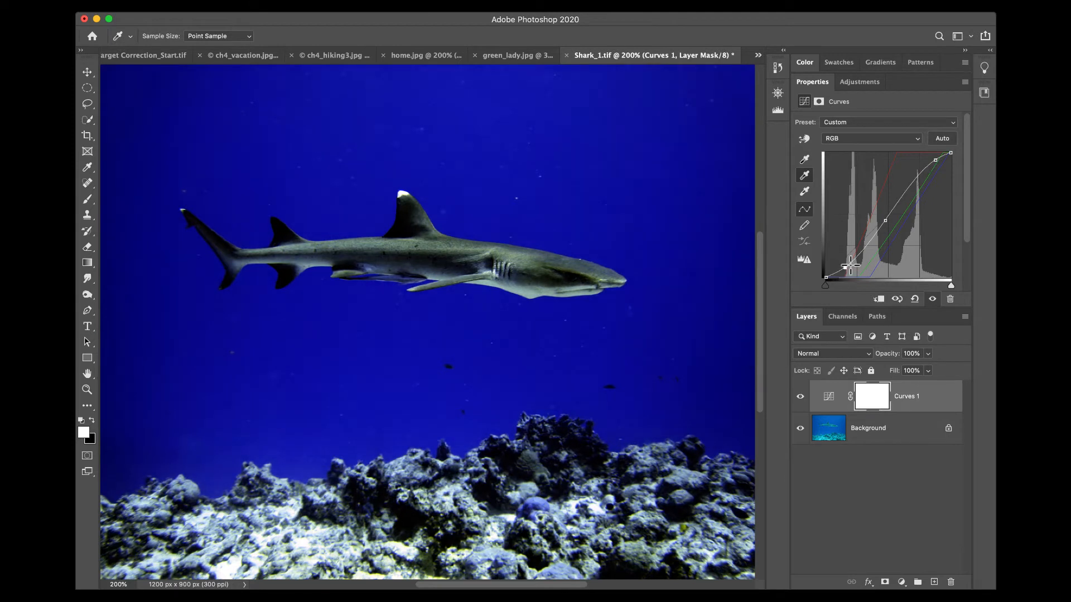
left_click_drag(886, 223, 885, 215)
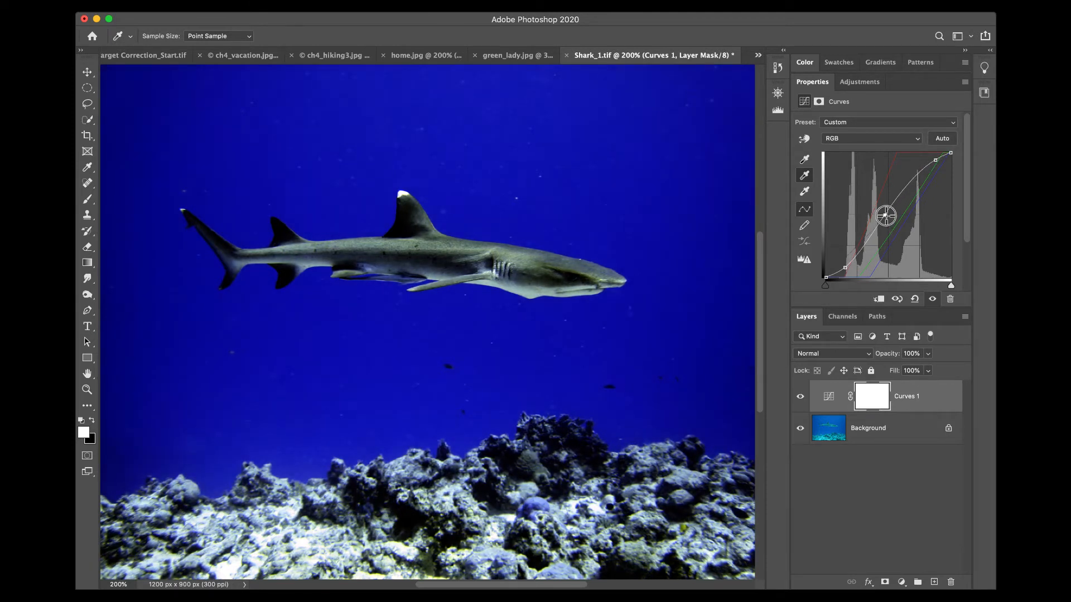
left_click(937, 162)
left_click_drag(937, 163, 938, 159)
left_click(844, 267)
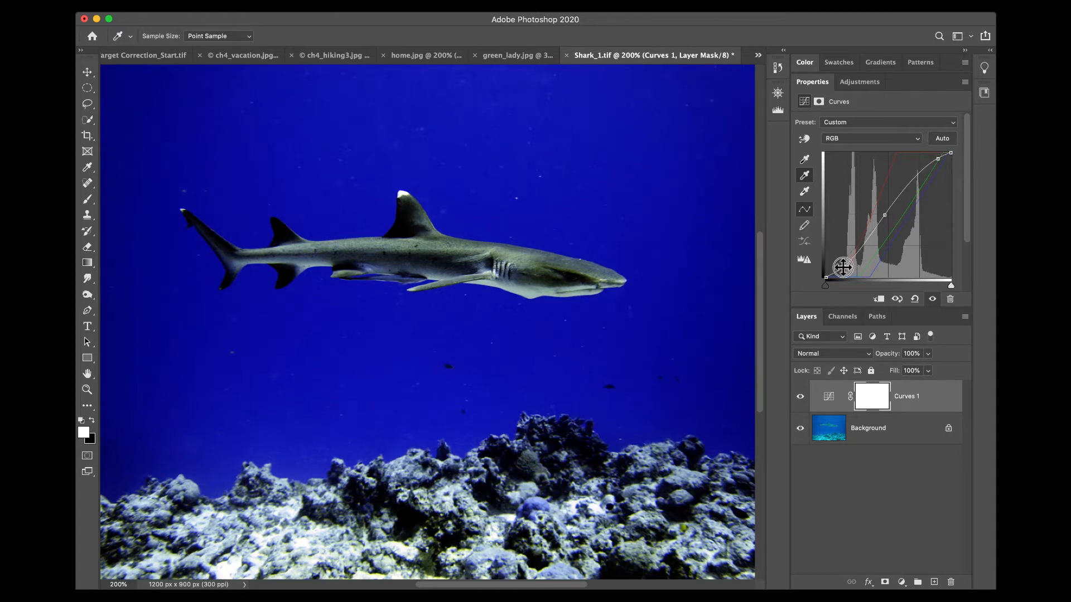
Try removing the RGB curve's midtone point, adding an extremely low one instead and returning it to the curve's centre.
left_click_drag(885, 215, 889, 134)
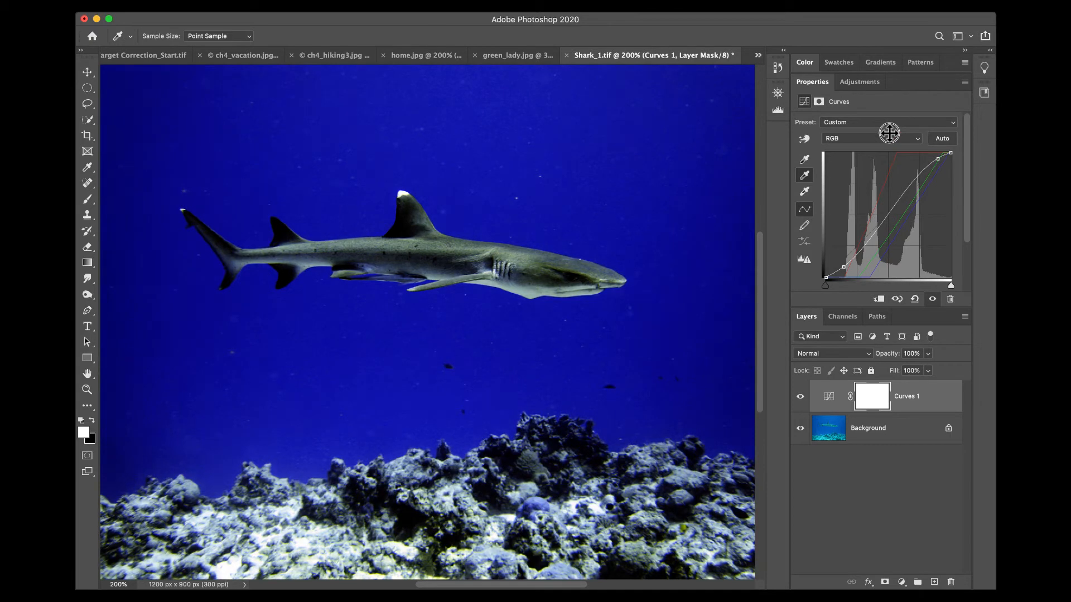
left_click_drag(889, 210, 913, 254)
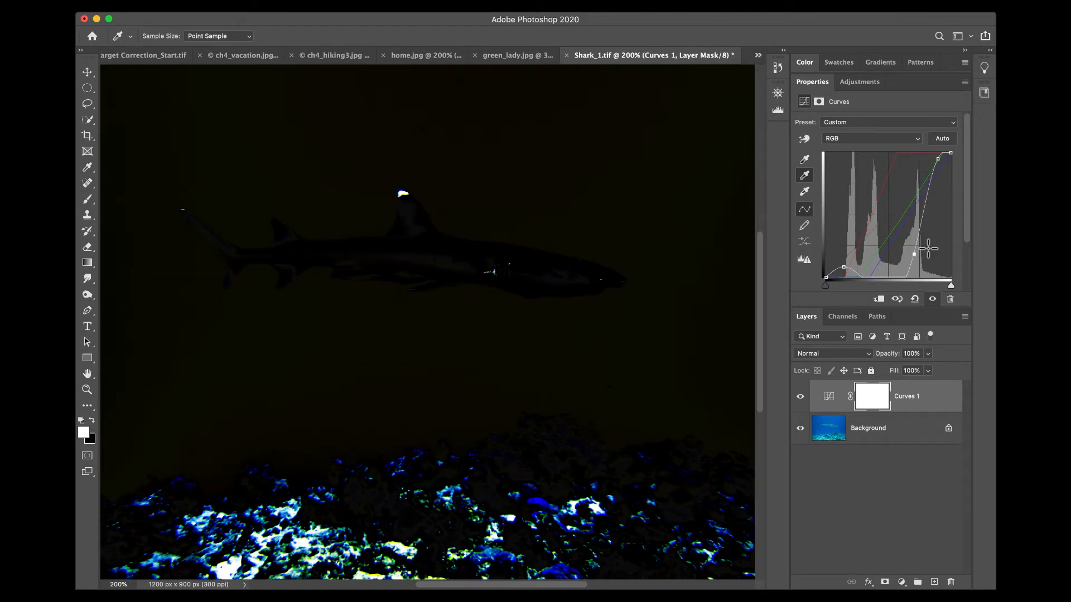
left_click_drag(913, 254, 889, 215)
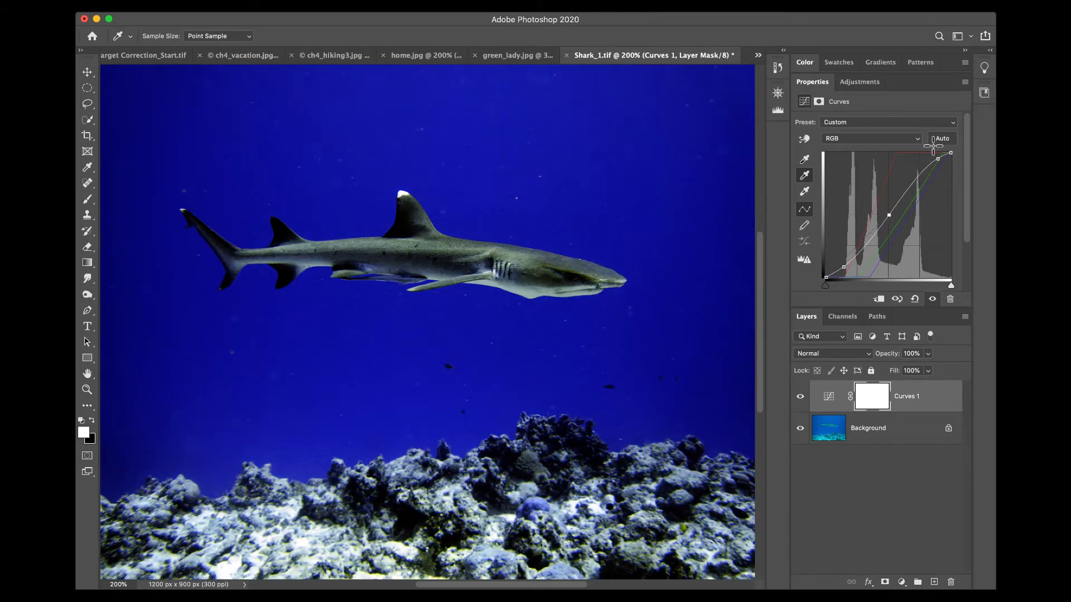
Lift the shadow and midtone points of the RGB curve to brighten the shark and reef.
mouse_move(937, 159)
left_mouse_down()
mouse_move(933, 167)
mouse_move(940, 151)
mouse_move(937, 168)
mouse_move(936, 159)
left_mouse_up()
left_click_drag(843, 267, 841, 258)
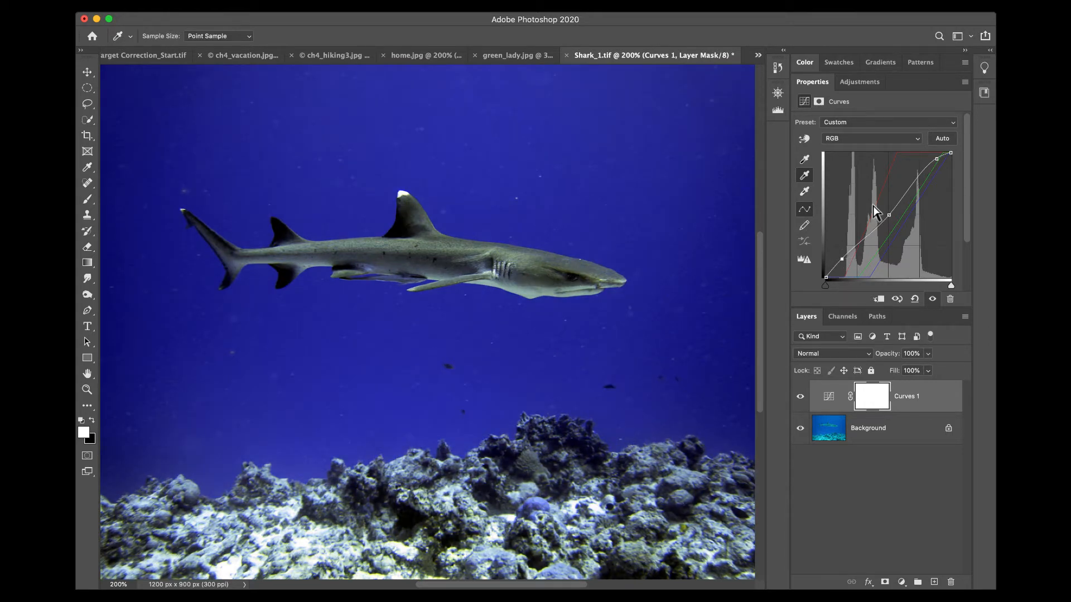
left_click_drag(889, 219, 885, 206)
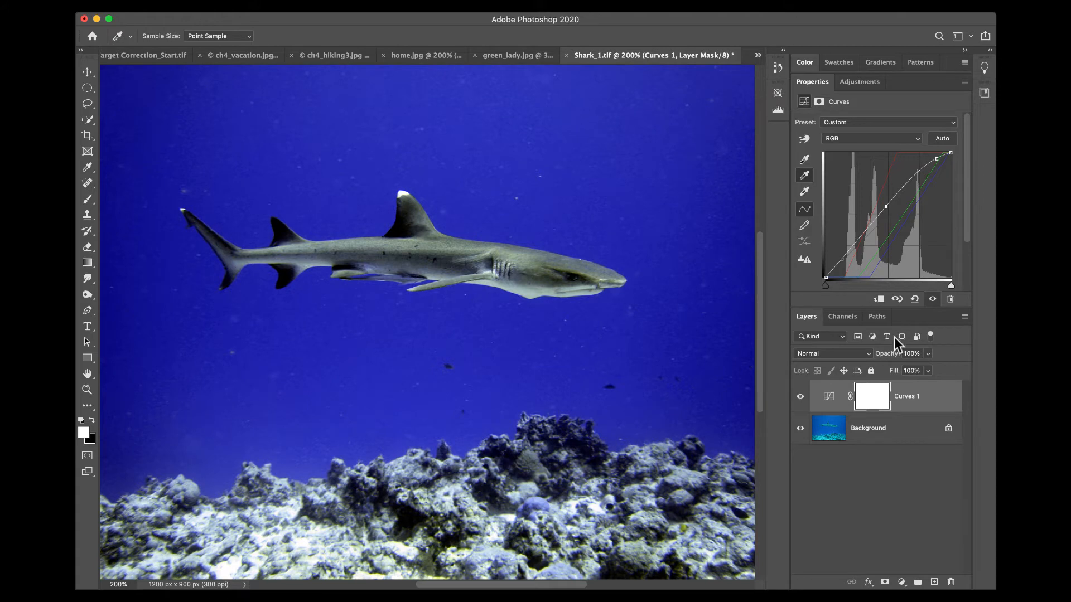
Compare the shark photo repeatedly with the Curves adjustment hidden and shown.
left_click(931, 298)
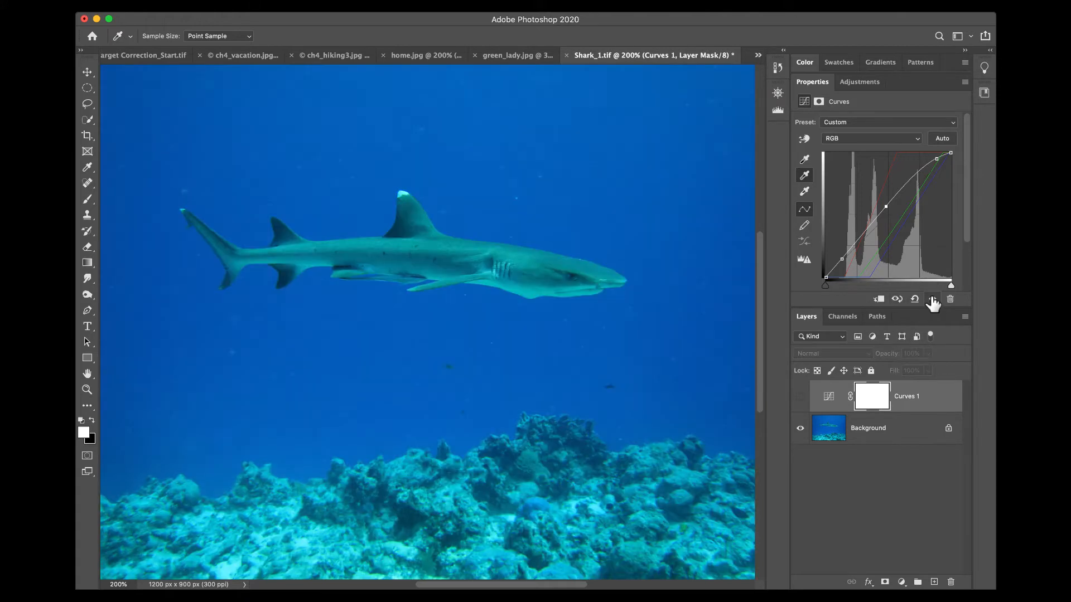
left_click(931, 299)
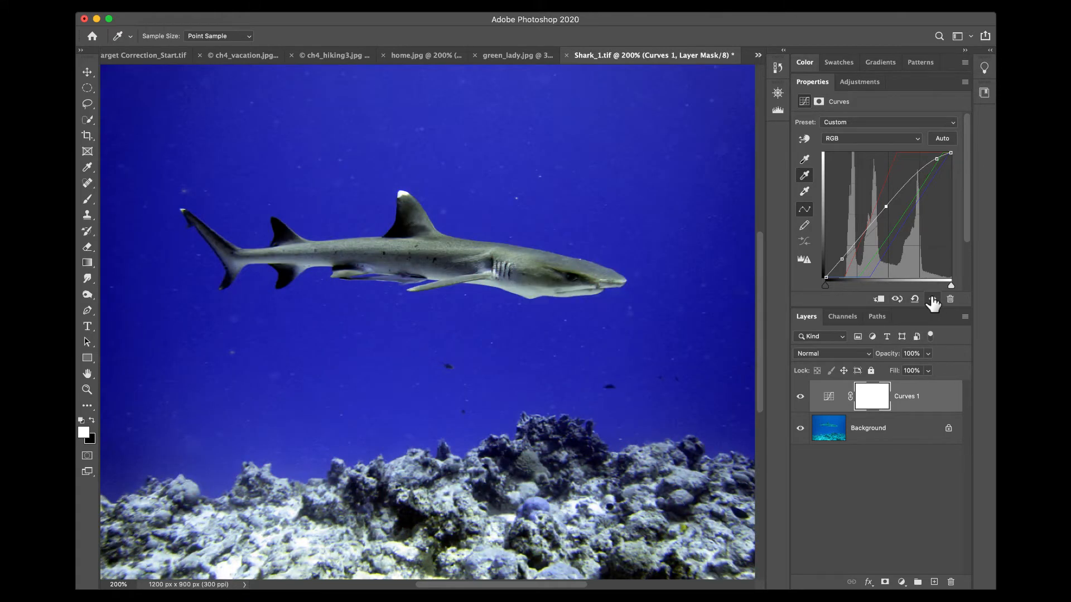
left_click(932, 299)
left_click(932, 299)
left_click(931, 299)
left_click(931, 299)
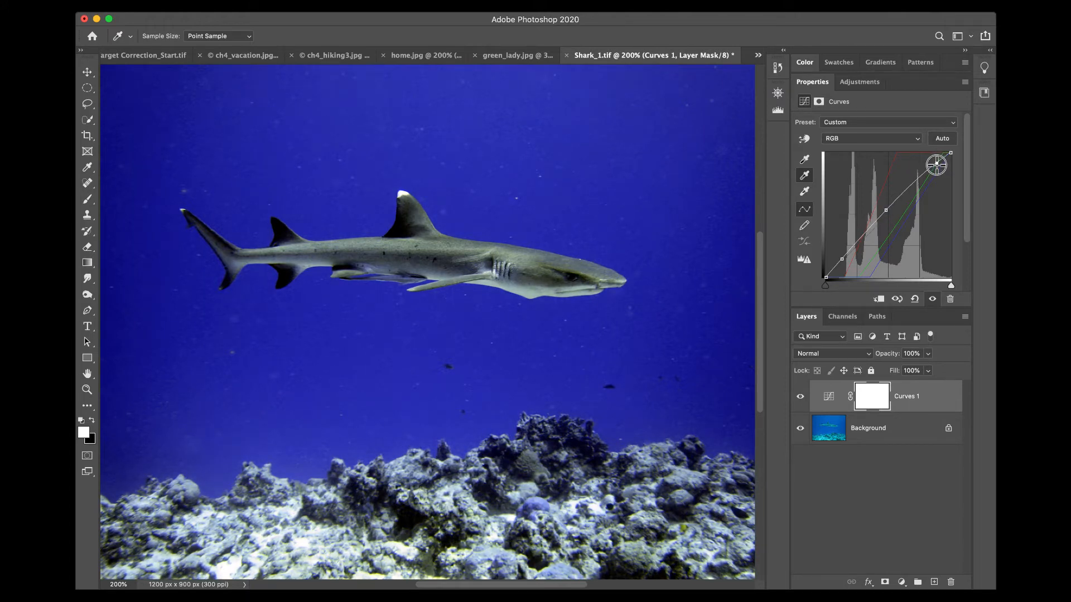
Lower the RGB curve's highlight point and darken the blue water above the shark with the on-image adjustment tool.
mouse_move(935, 165)
left_mouse_down()
mouse_move(932, 182)
mouse_move(922, 162)
mouse_move(927, 181)
left_mouse_up()
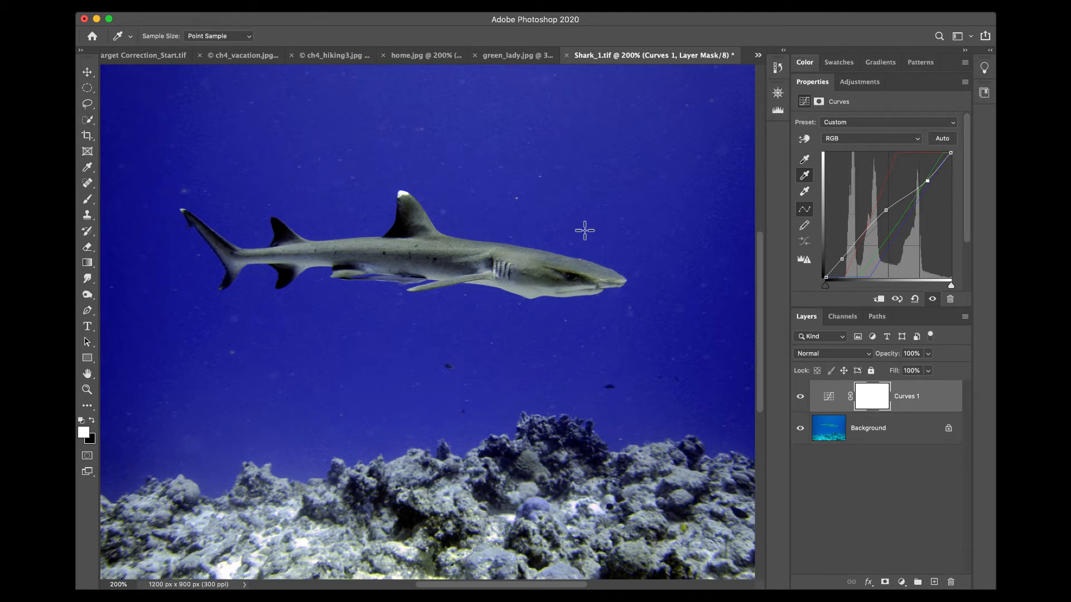
left_click(806, 141)
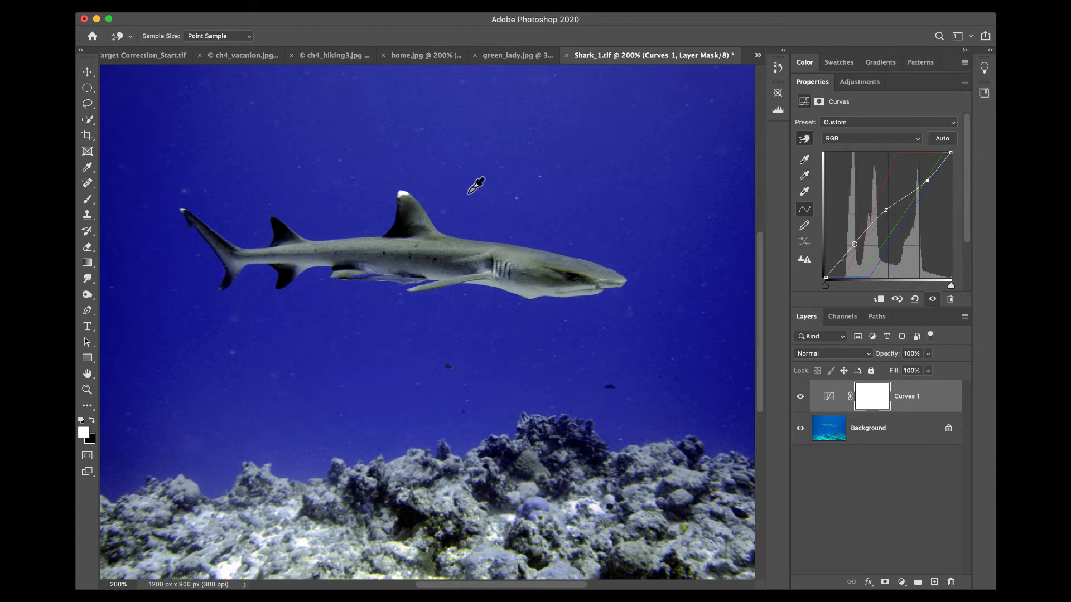
mouse_move(471, 187)
left_mouse_down()
mouse_move(471, 177)
mouse_move(468, 205)
left_mouse_up()
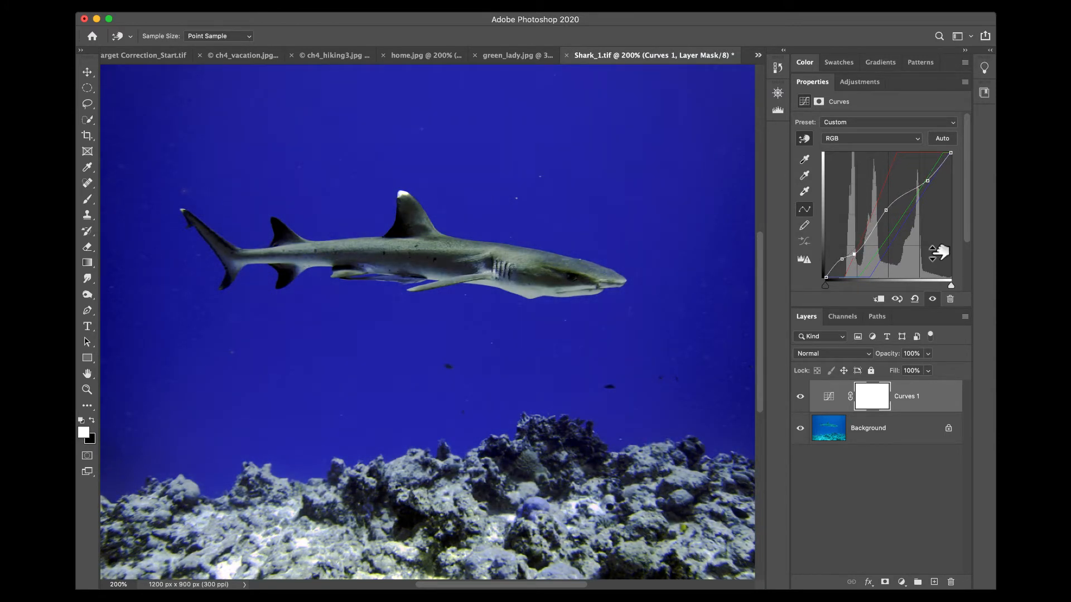
Slightly darken the shark's body by pulling down its tone on the RGB curve with the on-image adjustment tool.
left_click(843, 260)
left_click(804, 139)
left_click(444, 258)
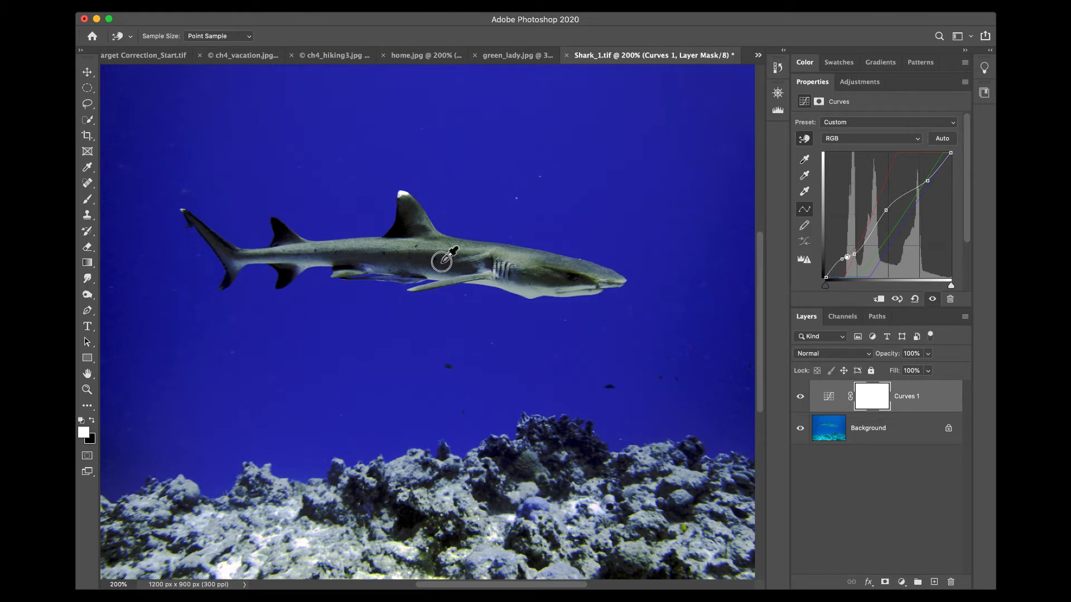
mouse_move(444, 258)
left_mouse_down()
mouse_move(440, 247)
mouse_move(440, 274)
mouse_move(441, 265)
left_mouse_up()
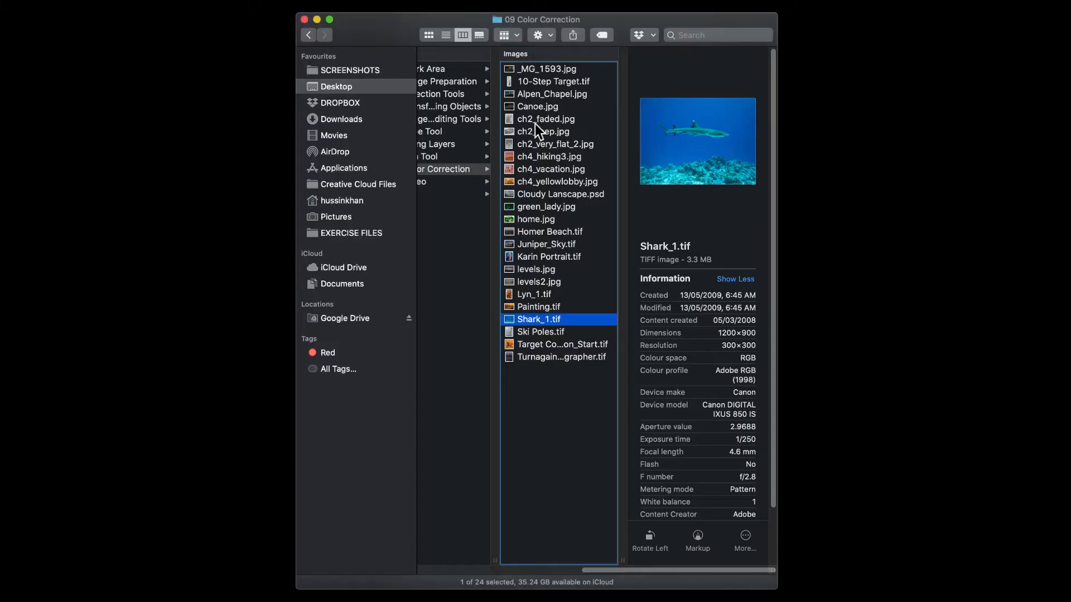
Preview the faded grayscale photos and other images in the 09 Color Correction folder and open ch2_very_flat_2.jpg in Photoshop.
left_click(537, 132)
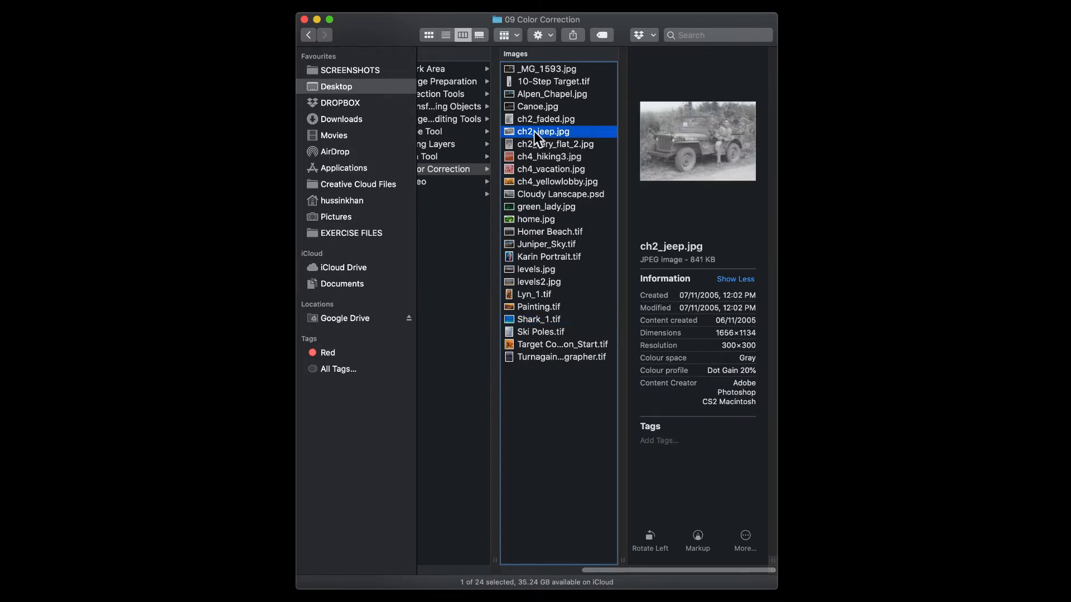
left_click(512, 120)
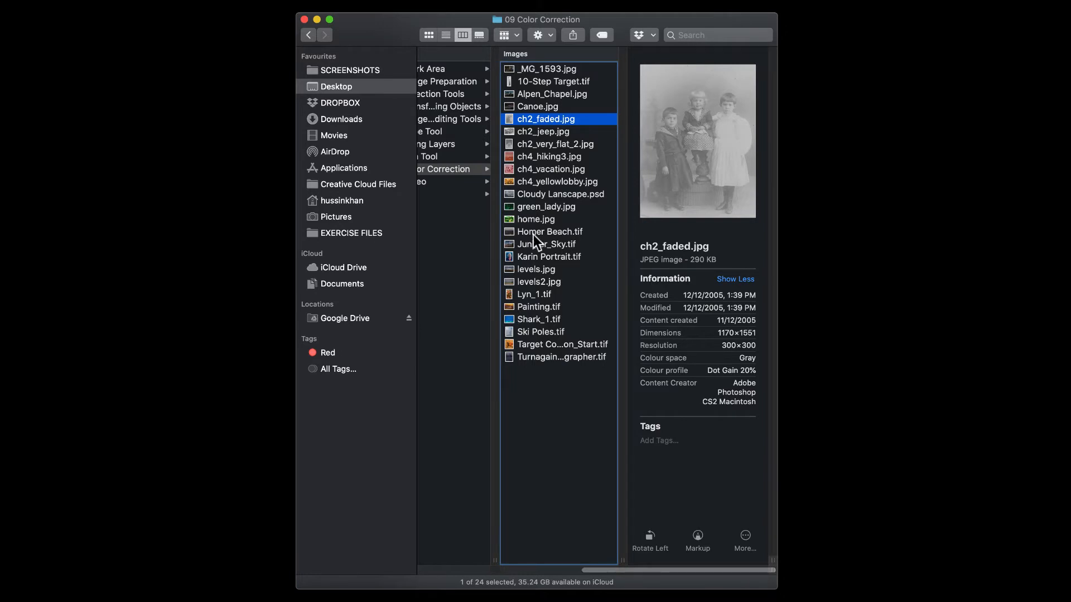
left_click(538, 82)
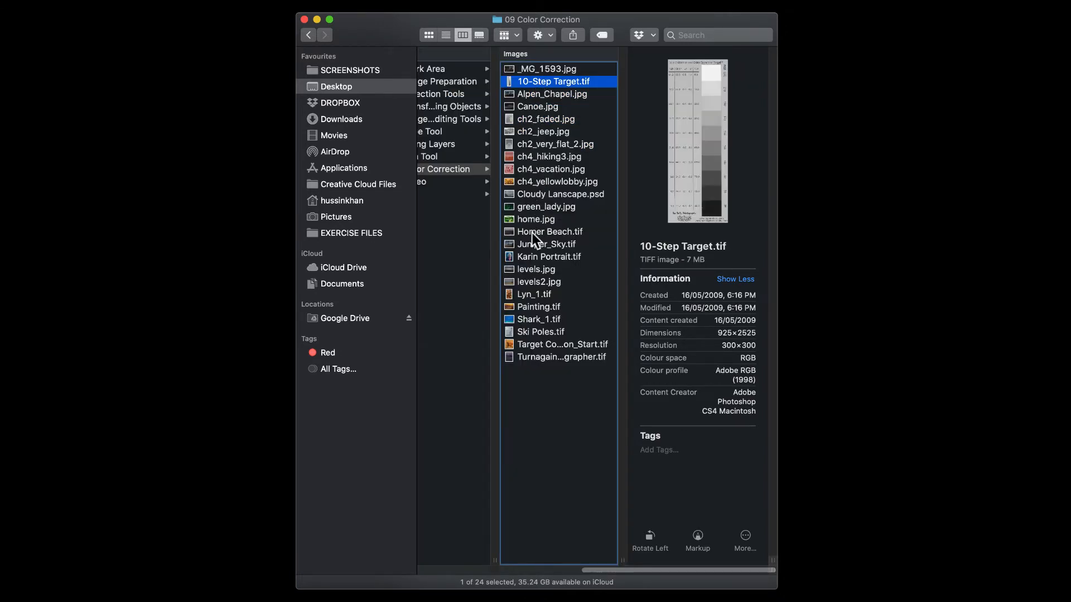
left_click(530, 145)
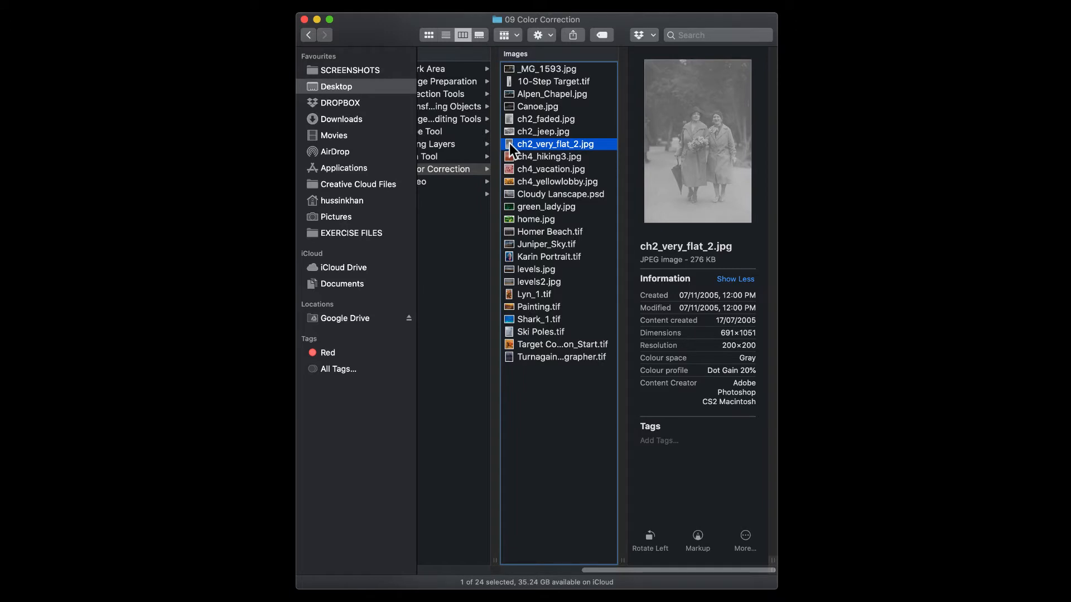
left_click_drag(510, 146, 7, 586)
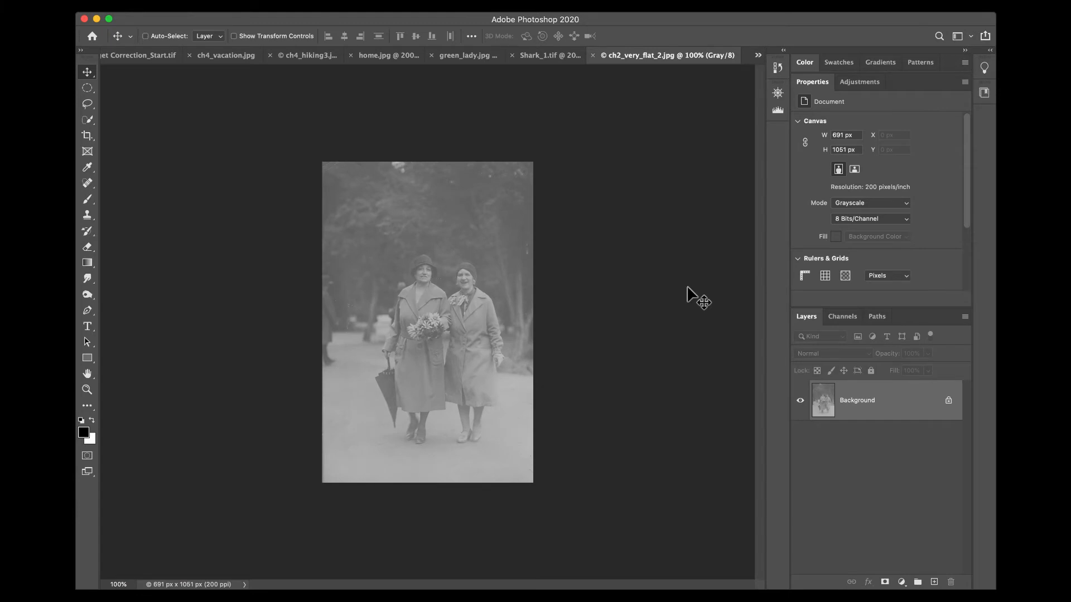
key("super+plus")
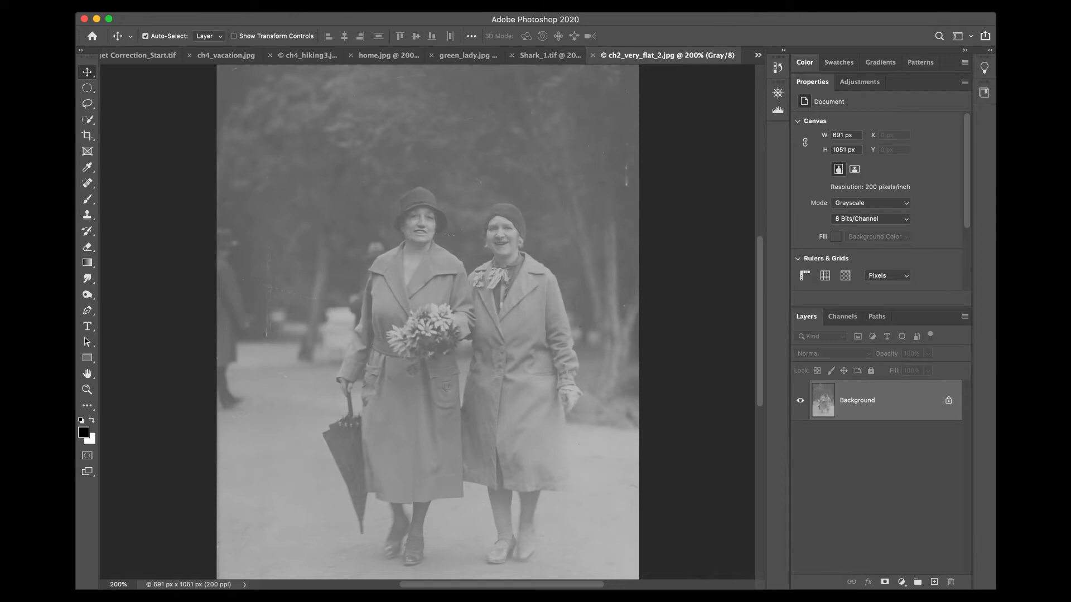
Check the color mode of ch2_very_flat_2.jpg.
left_click(83, 11)
mouse_move(87, 20)
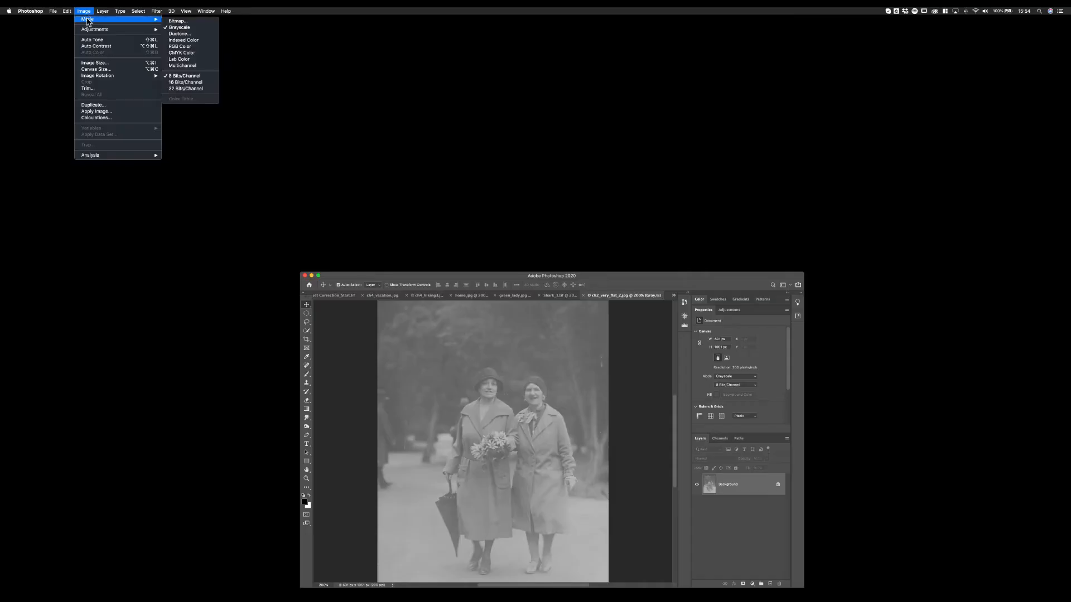
left_click(195, 29)
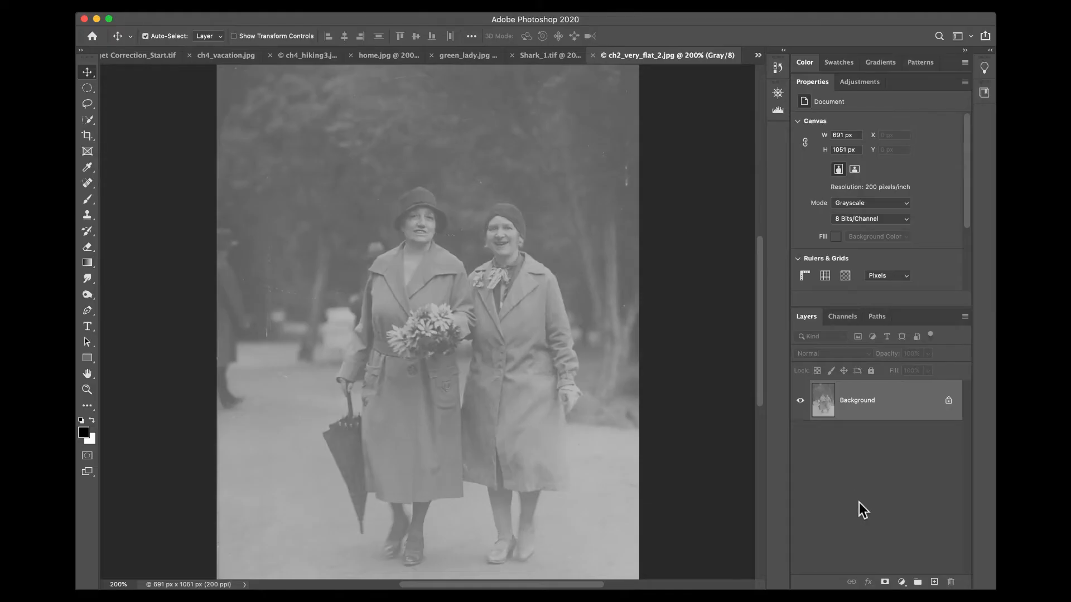
Add a Levels adjustment layer with gray input levels of 74 for shadows, 1.05 for midtones and 172 for highlights.
left_click(902, 582)
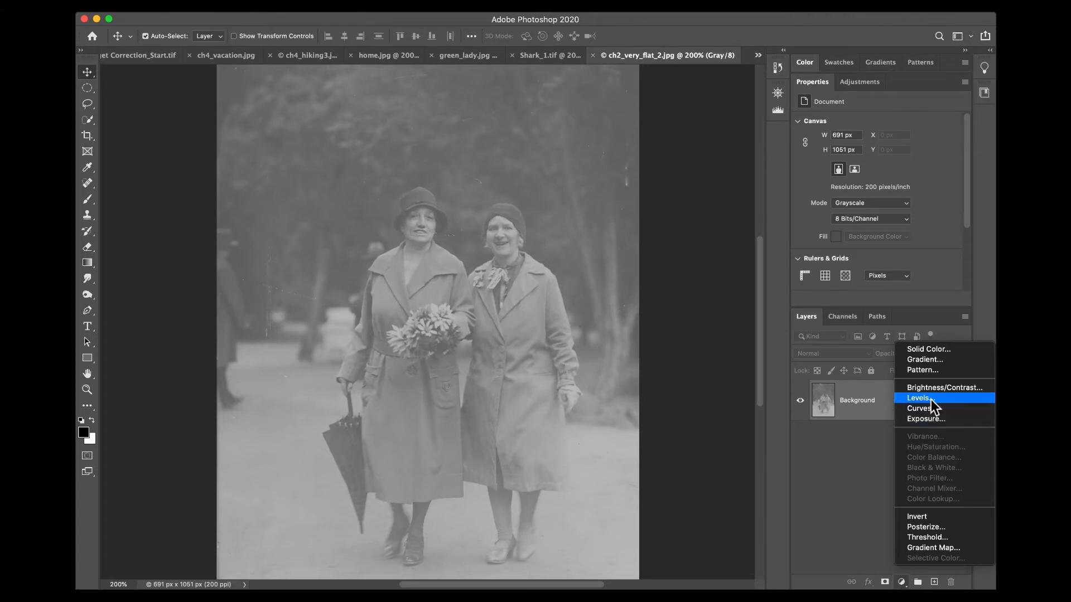
left_click(933, 400)
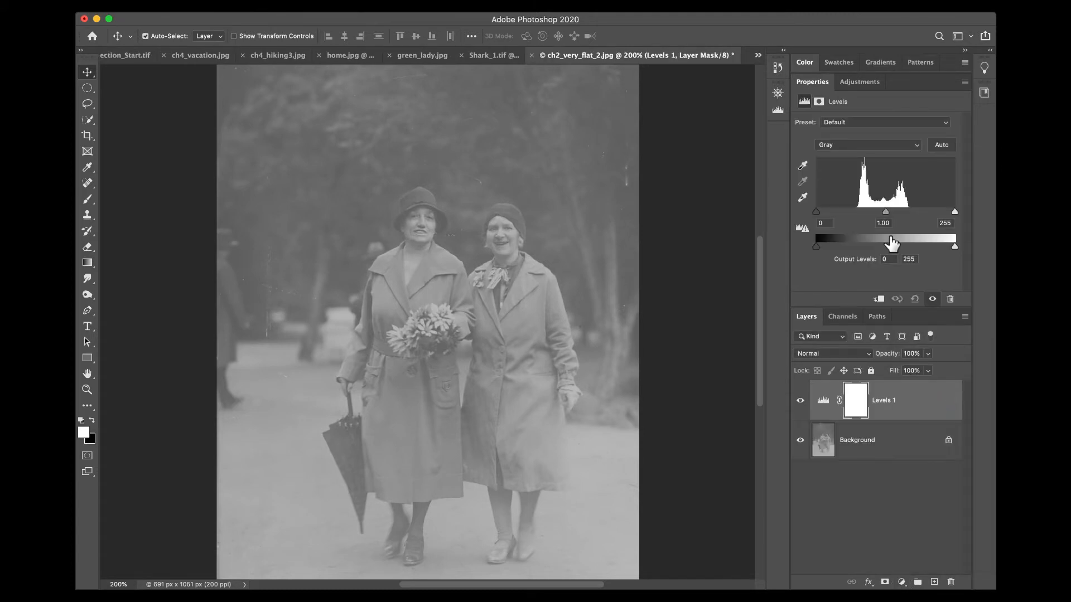
left_click_drag(814, 212, 856, 212)
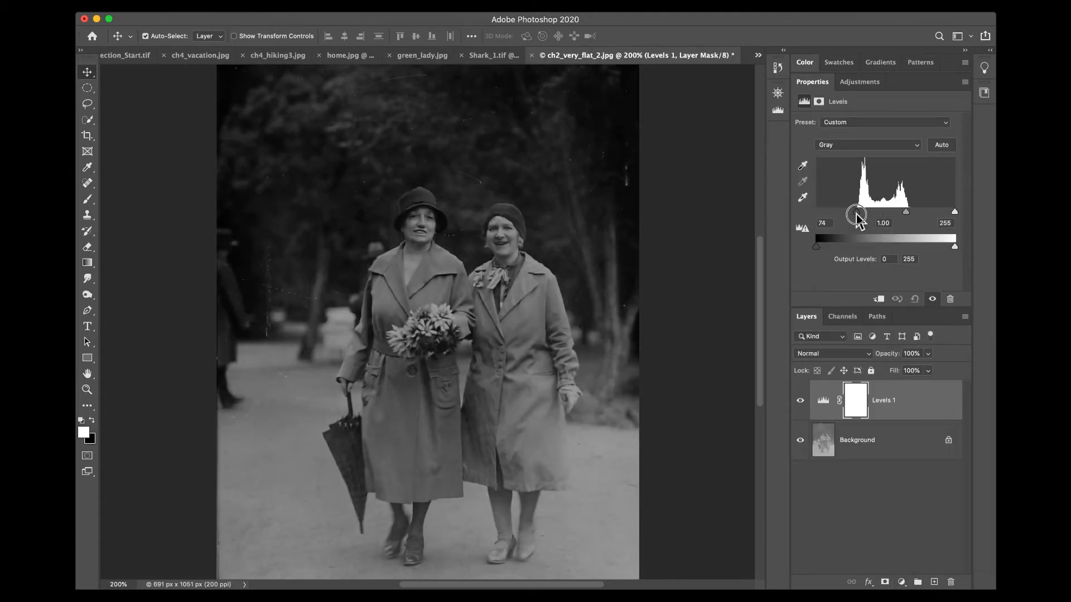
left_click_drag(955, 212, 910, 210)
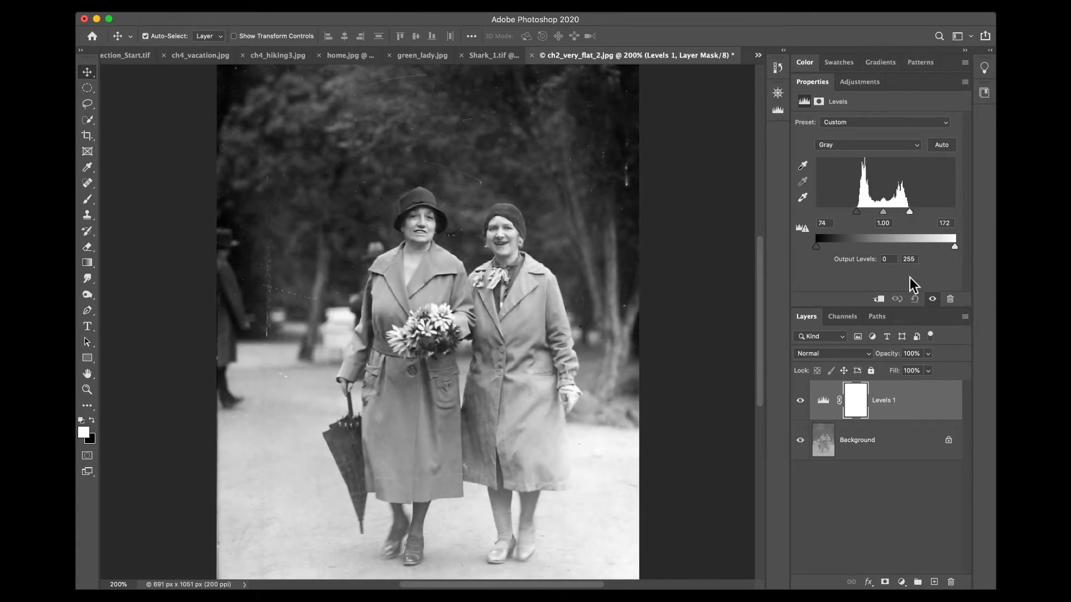
left_click(859, 145)
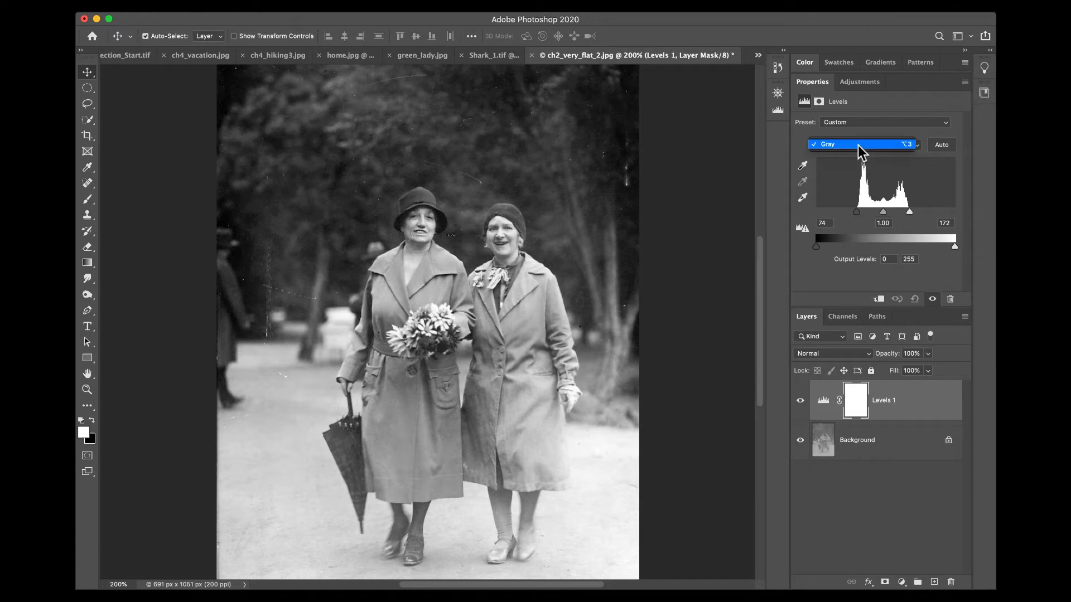
left_click(857, 145)
left_click_drag(883, 211, 881, 212)
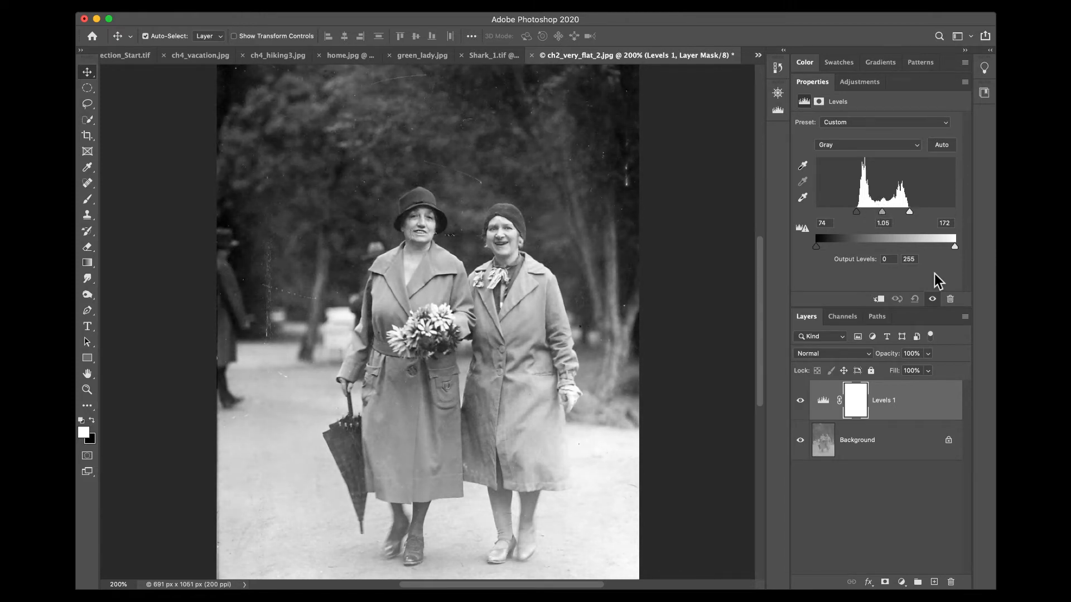
Activate the Spot Healing Brush and try removing the scratches beside the women with the Levels layer still selected.
left_click(87, 182)
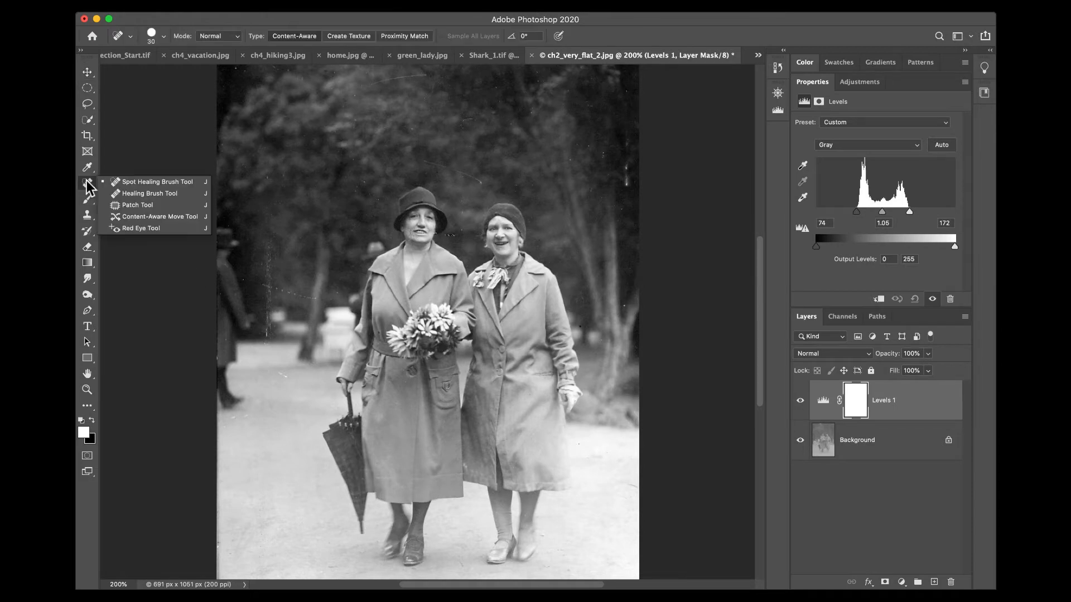
left_click(113, 183)
left_click_drag(249, 282, 317, 300)
left_click_drag(268, 244, 269, 329)
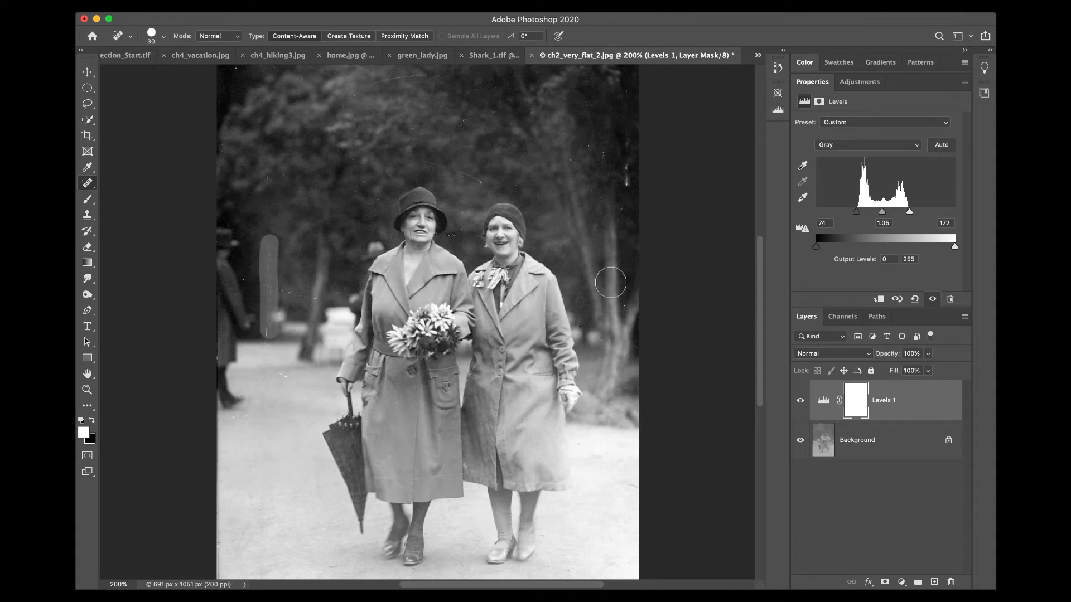
Select the Background layer and heal the long scratches in the dark trees on both sides of the women.
left_click(865, 440)
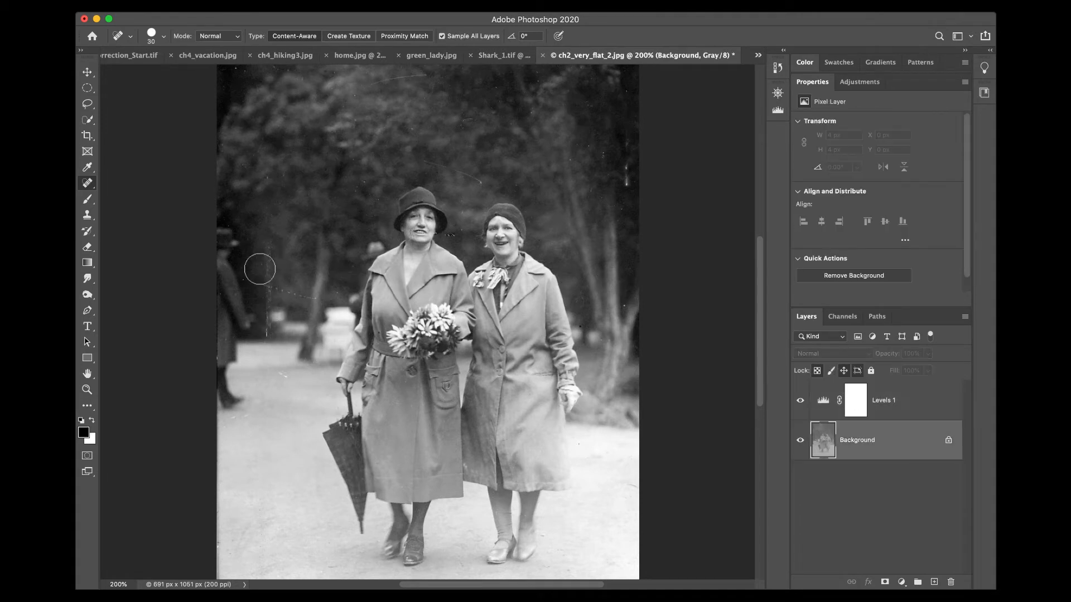
left_click_drag(246, 275, 319, 301)
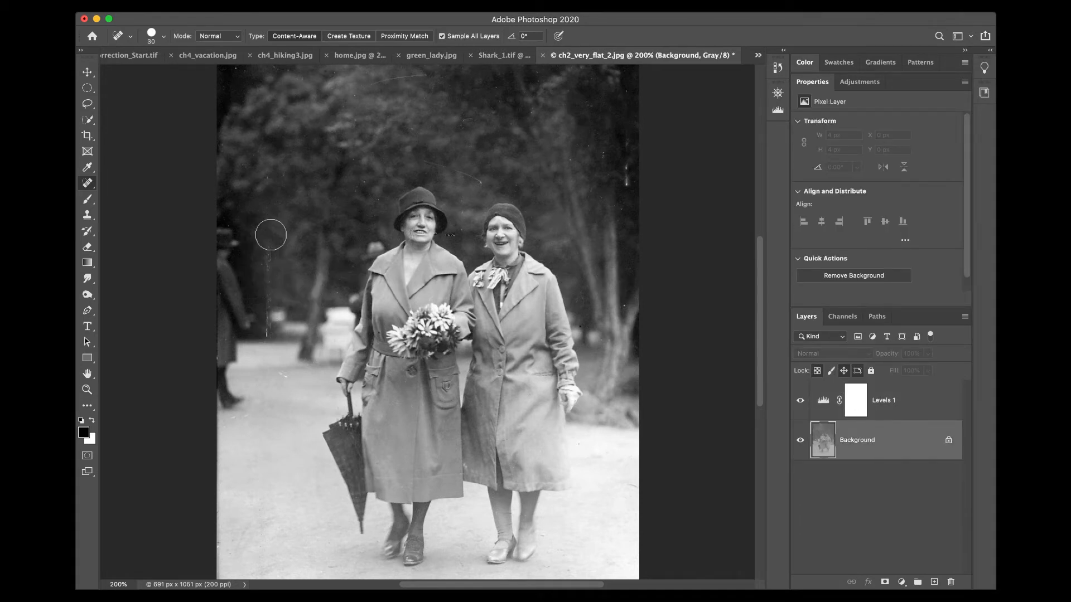
left_click_drag(270, 234, 268, 343)
left_click_drag(630, 127, 634, 190)
mouse_move(590, 135)
left_mouse_down()
mouse_move(614, 158)
mouse_move(571, 160)
mouse_move(587, 165)
left_mouse_up()
left_click(622, 311)
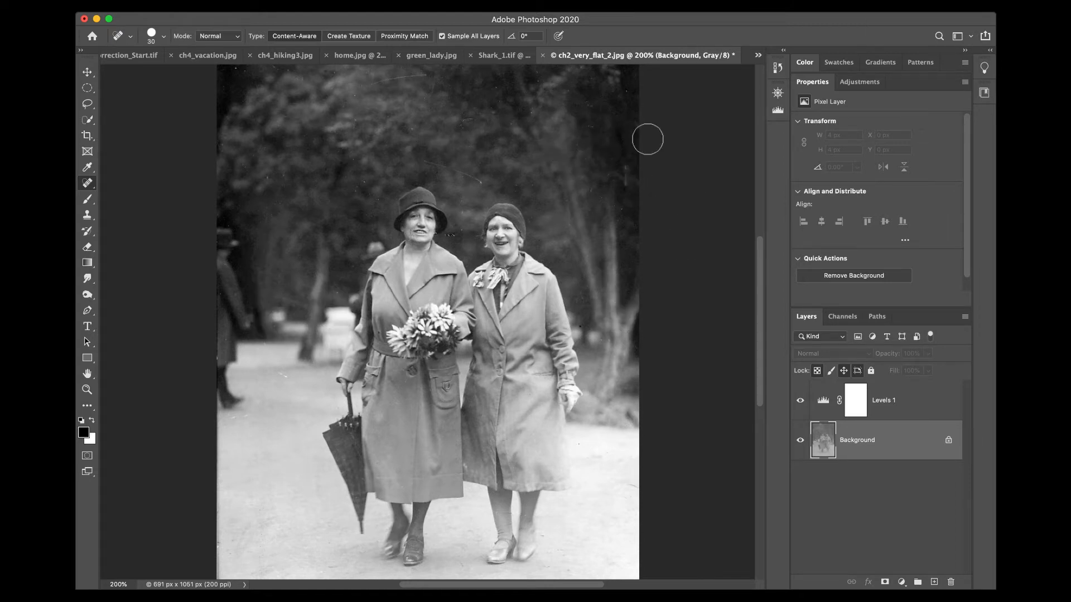
left_click_drag(627, 162, 631, 192)
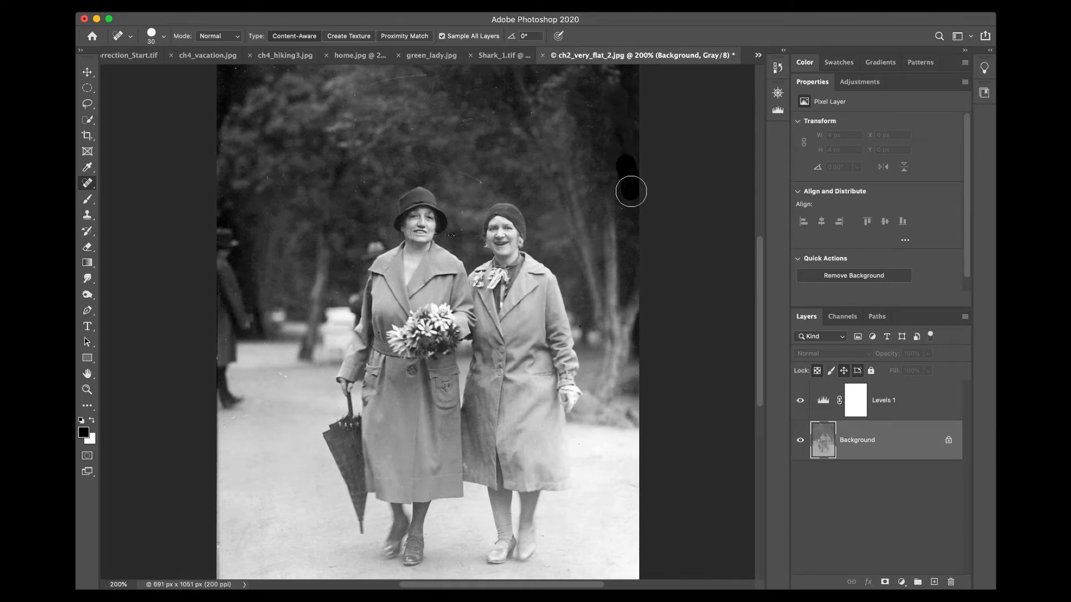
Heal the remaining scratches and specks in the trees above the women and the dotted mark between their heads.
left_click_drag(407, 153, 483, 181)
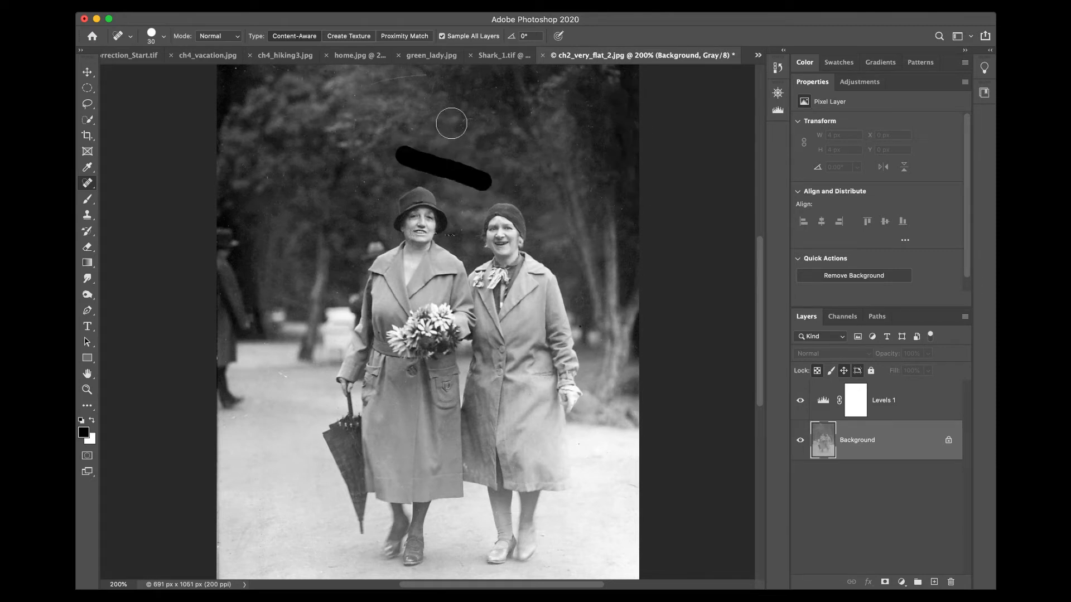
left_click_drag(451, 123, 493, 118)
left_click_drag(363, 88, 436, 78)
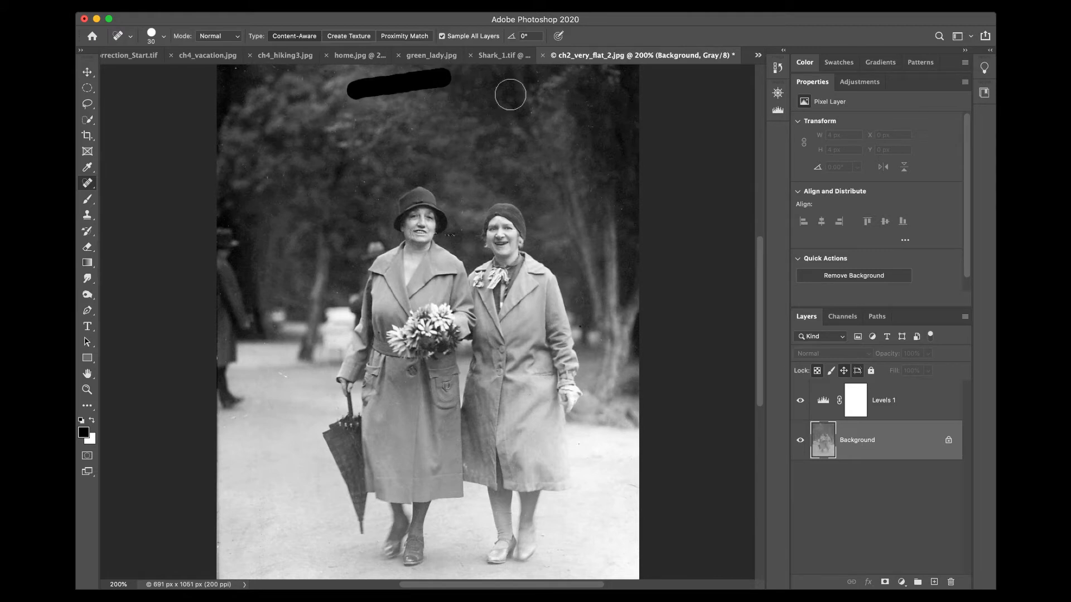
left_click_drag(286, 72, 251, 76)
left_click(226, 67)
left_click(358, 184)
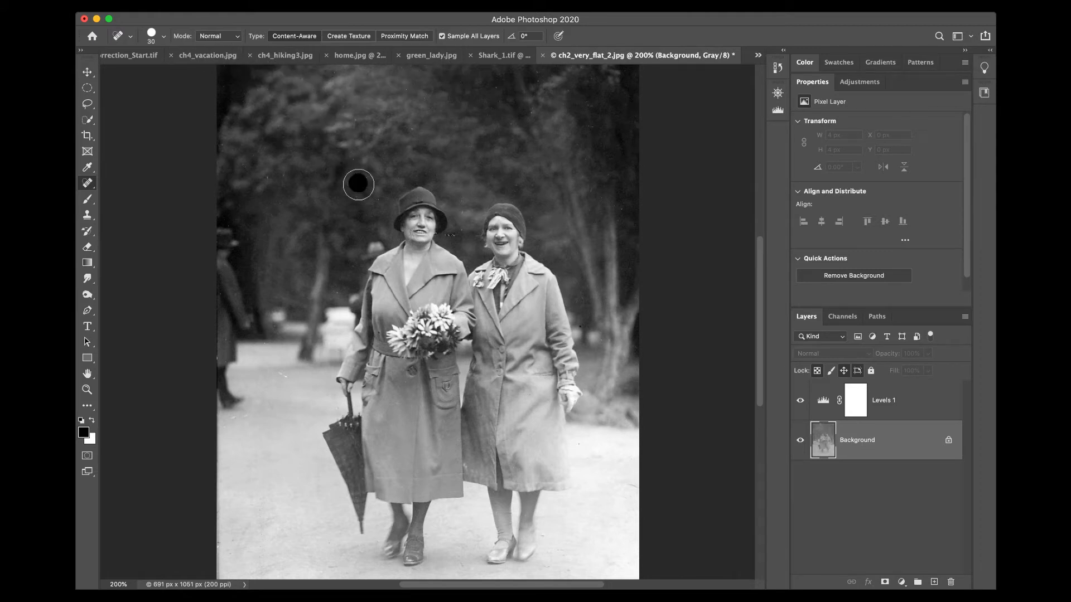
left_click(410, 130)
left_click(360, 158)
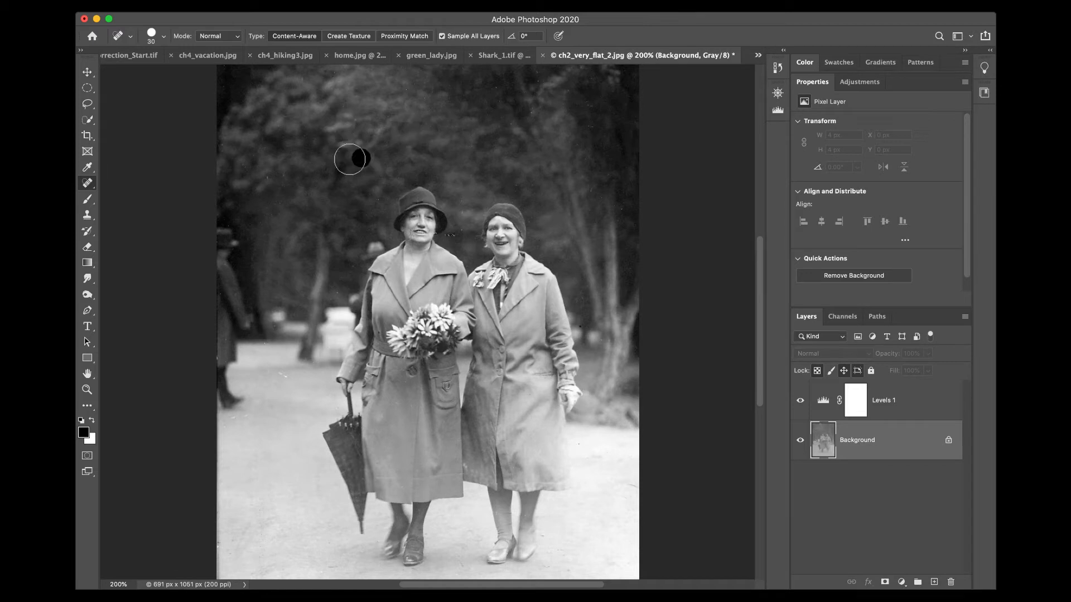
left_click(262, 177)
left_click(454, 235)
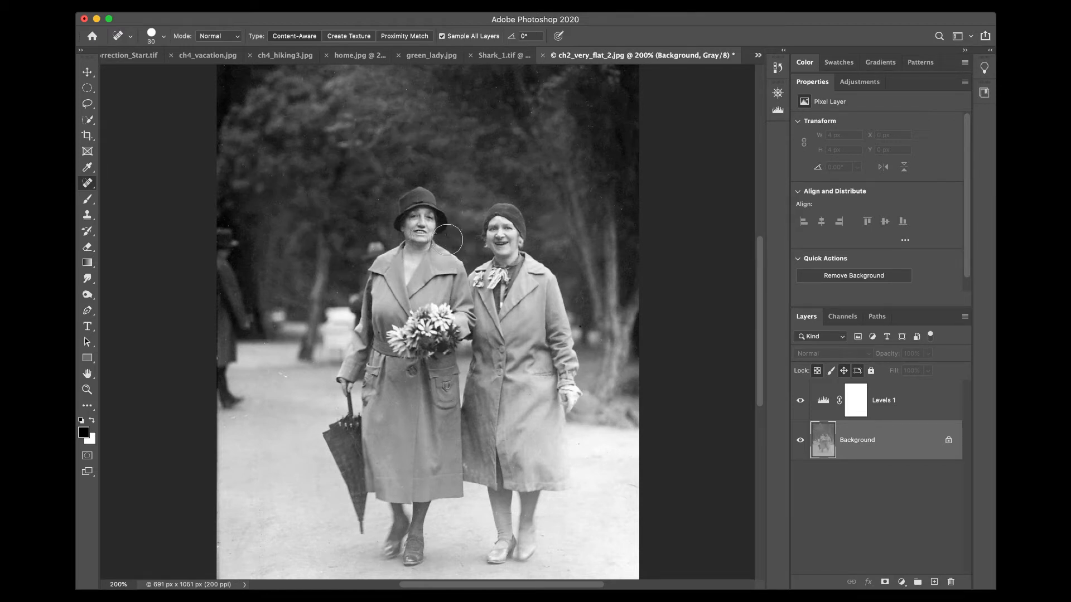
left_click_drag(453, 235, 466, 227)
Heal the marks on the pale ground beside the umbrella and at the tree line behind it.
left_click(284, 376)
left_click_drag(232, 414, 257, 416)
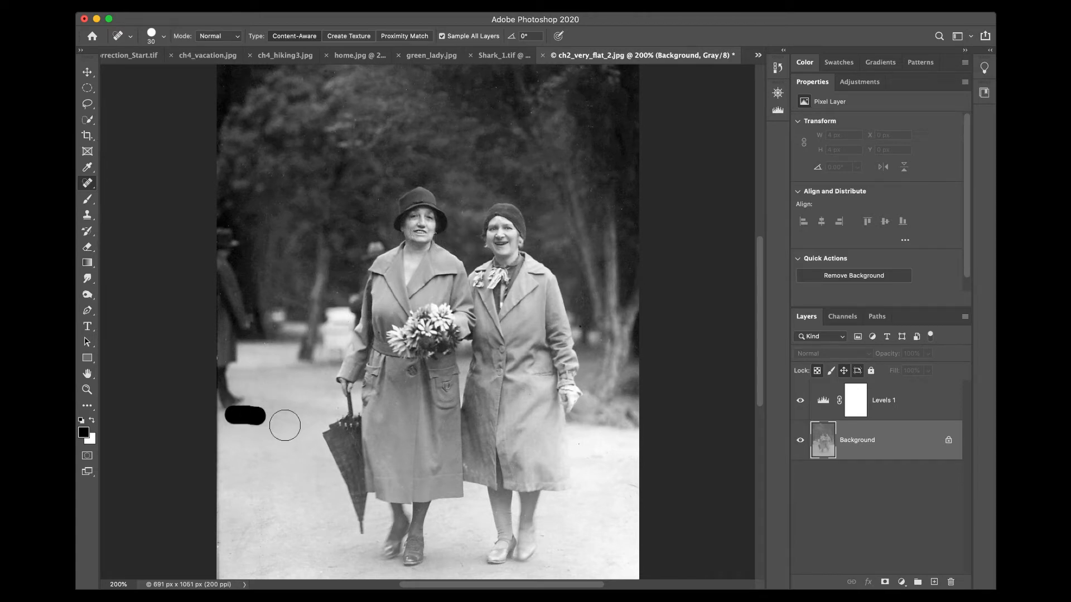
left_click(291, 427)
left_click_drag(265, 345, 281, 325)
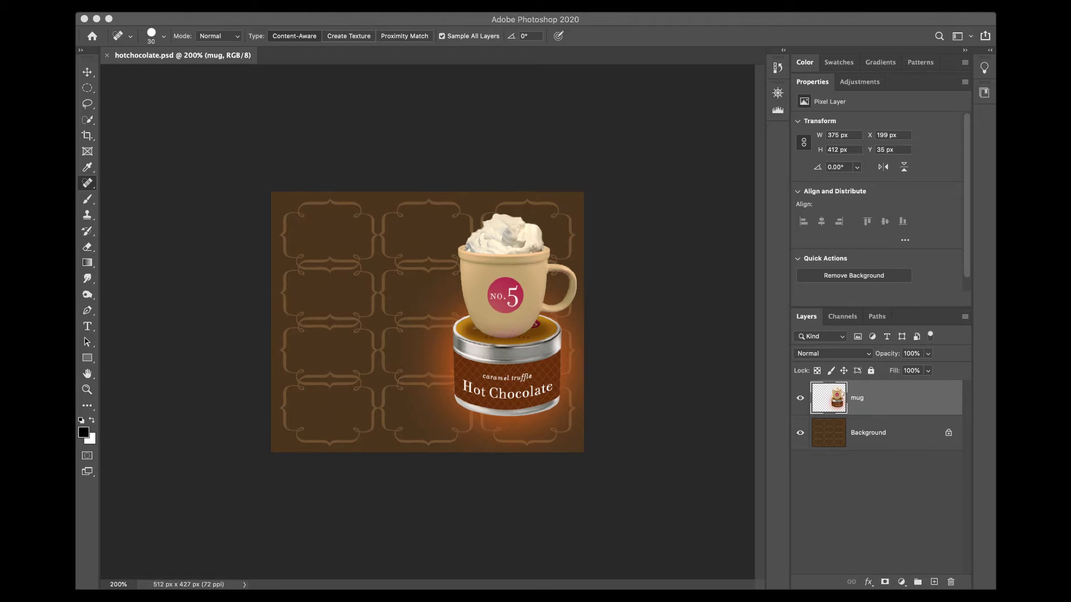
Select the Background layer of hotchocolate.psd and compare the image with the Background and mug layers each hidden and shown.
left_click(937, 432)
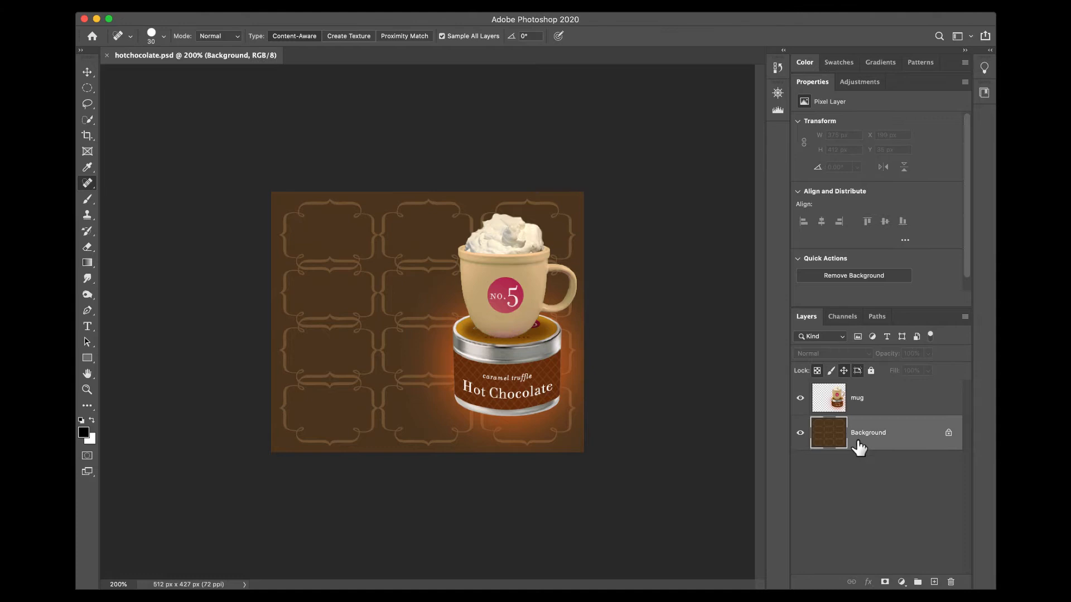
left_click(800, 434)
left_click(800, 434)
left_click(800, 434)
left_click(800, 434)
left_click(799, 398)
left_click(800, 397)
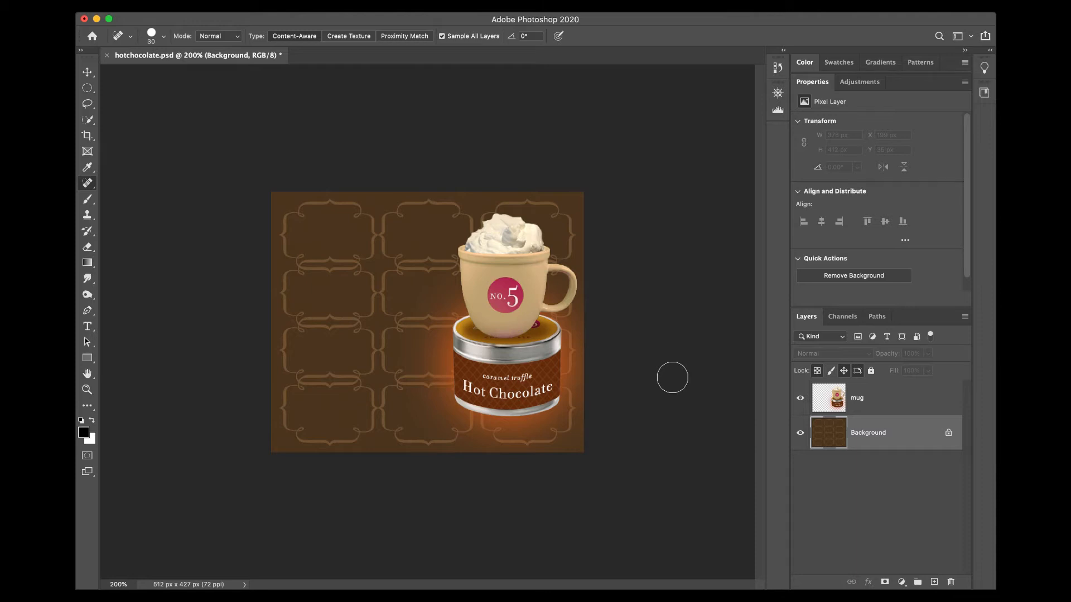
Add the horizontal text "Cafe" in the empty area beside the mug with the Horizontal Type tool.
left_click(87, 332)
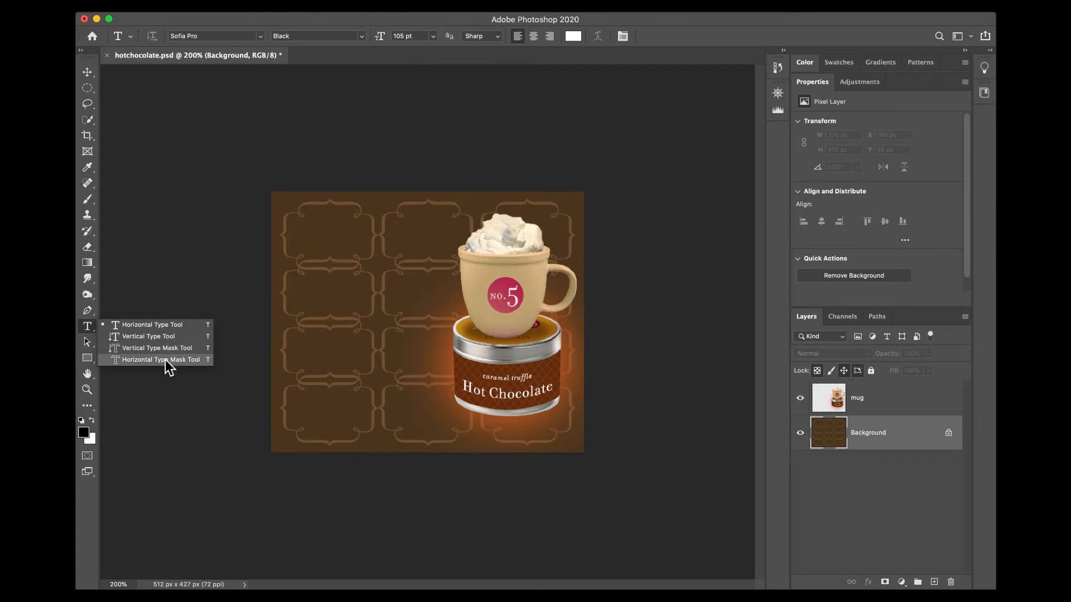
left_click(164, 325)
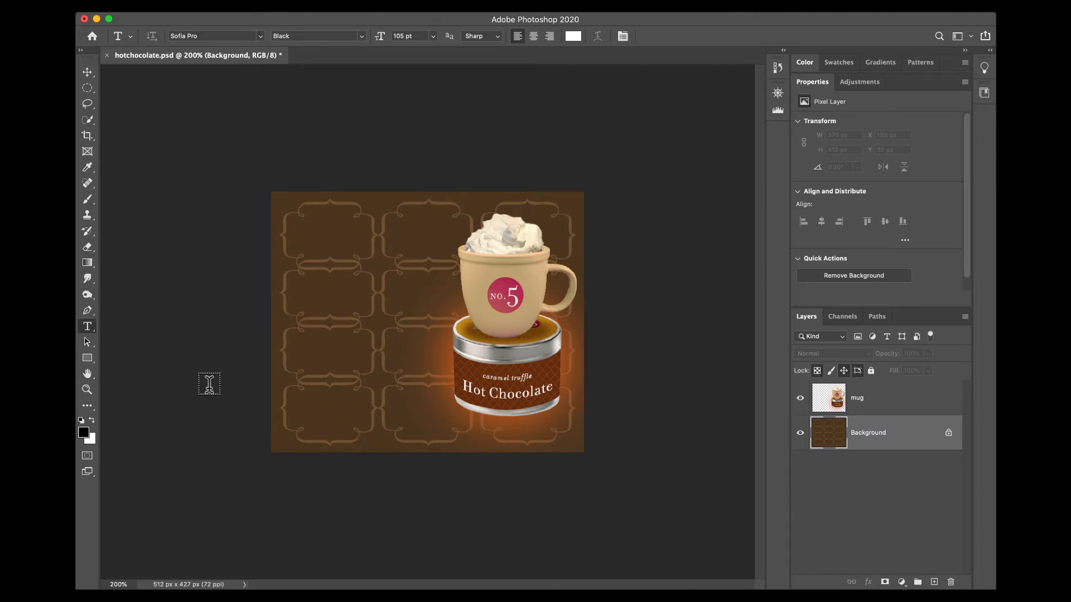
left_click(292, 234)
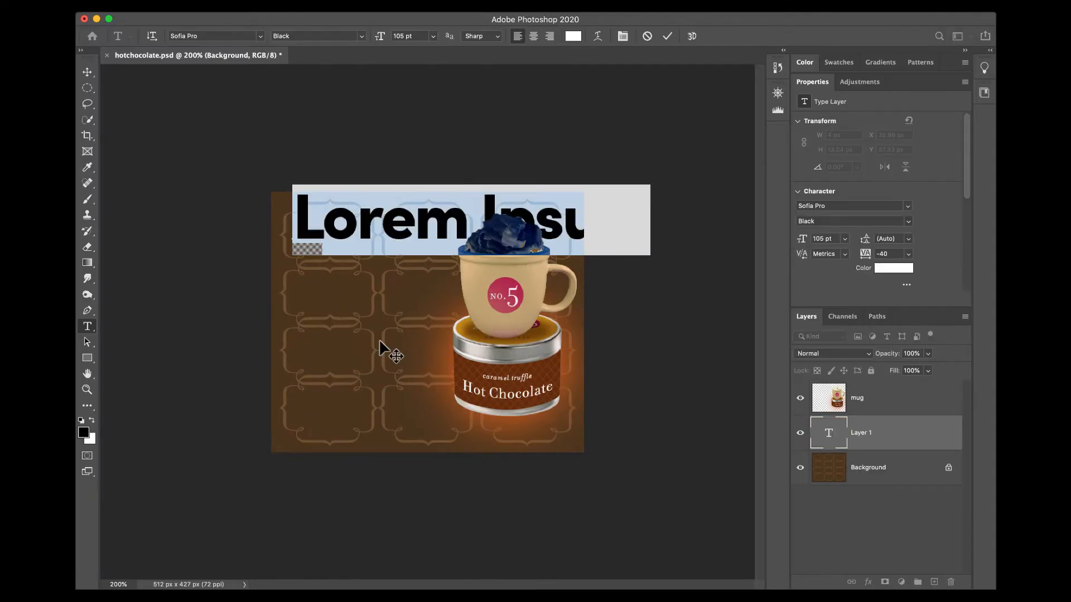
type("CAfe")
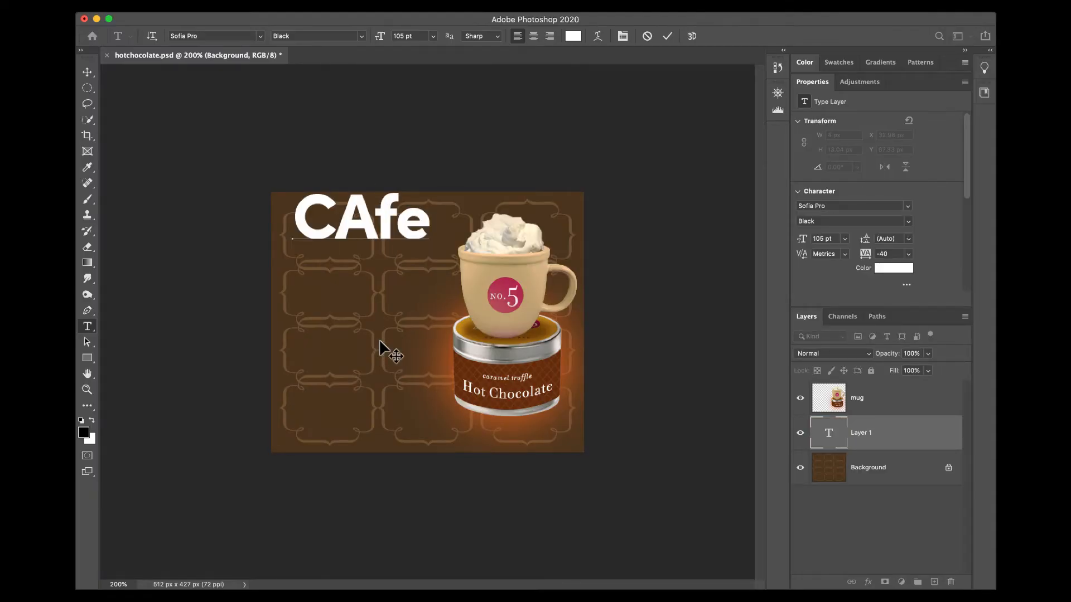
key("BackSpace")
key("BackSpace")
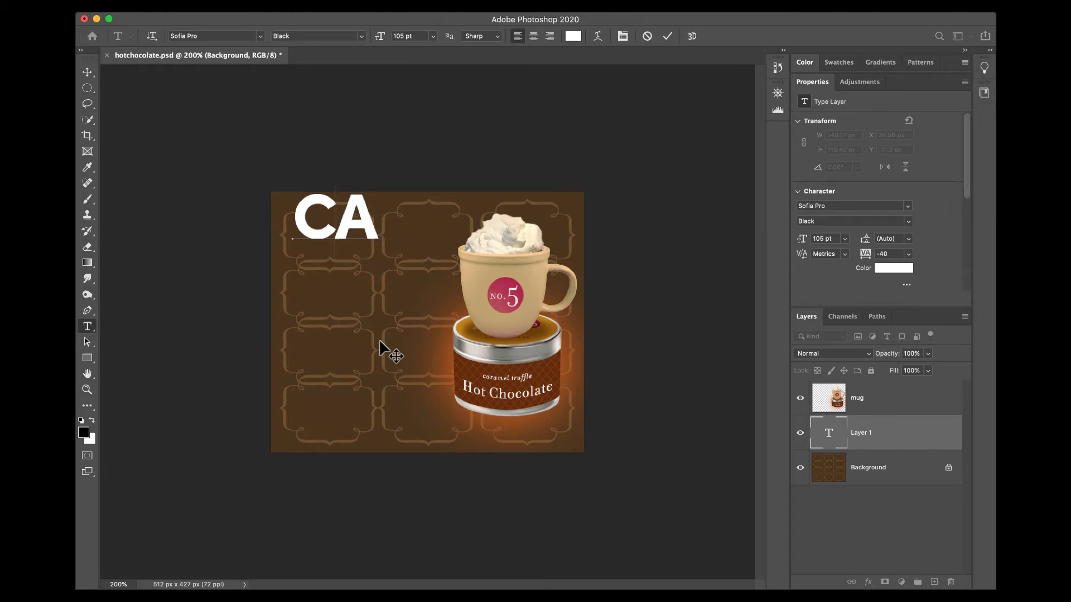
key("BackSpace")
type("afe")
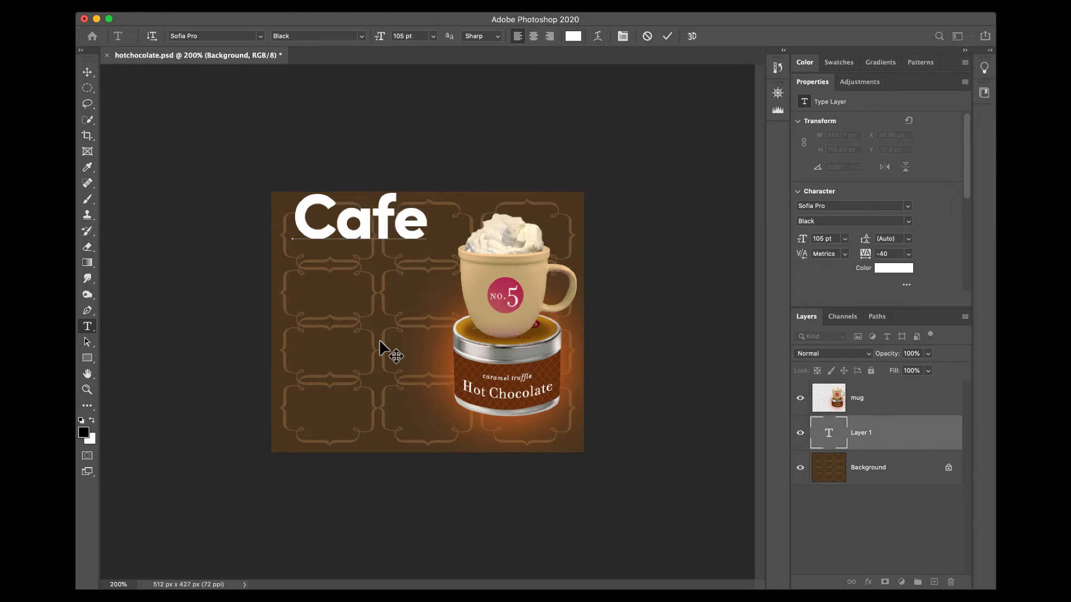
Shift the "Cafe" text down within the canvas, commit it, and stack its layer above the mug layer.
left_click_drag(382, 318, 383, 345)
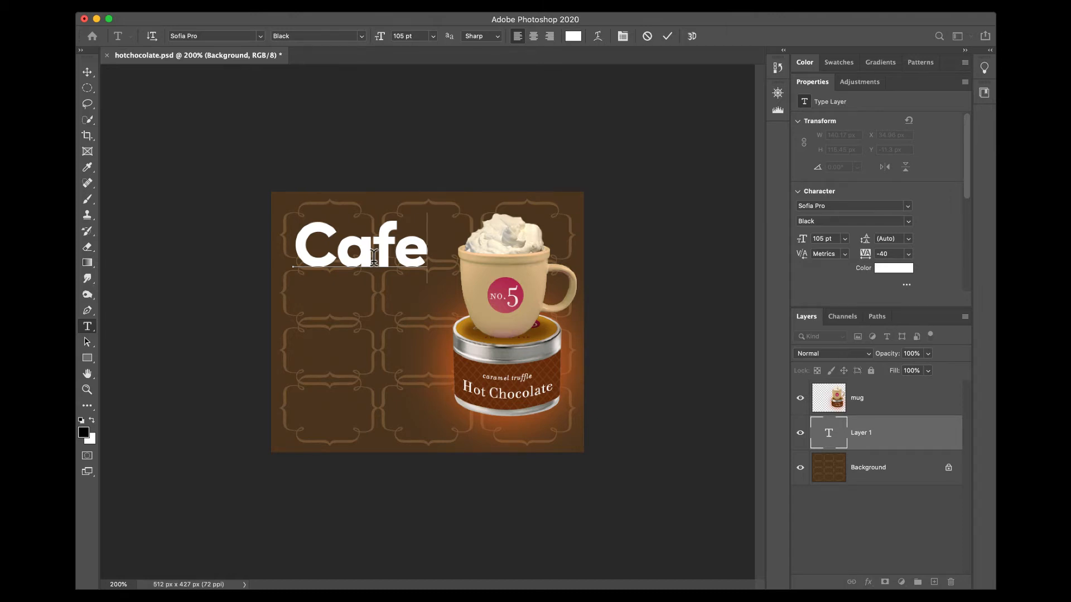
left_click(335, 258)
left_click_drag(428, 246, 398, 383)
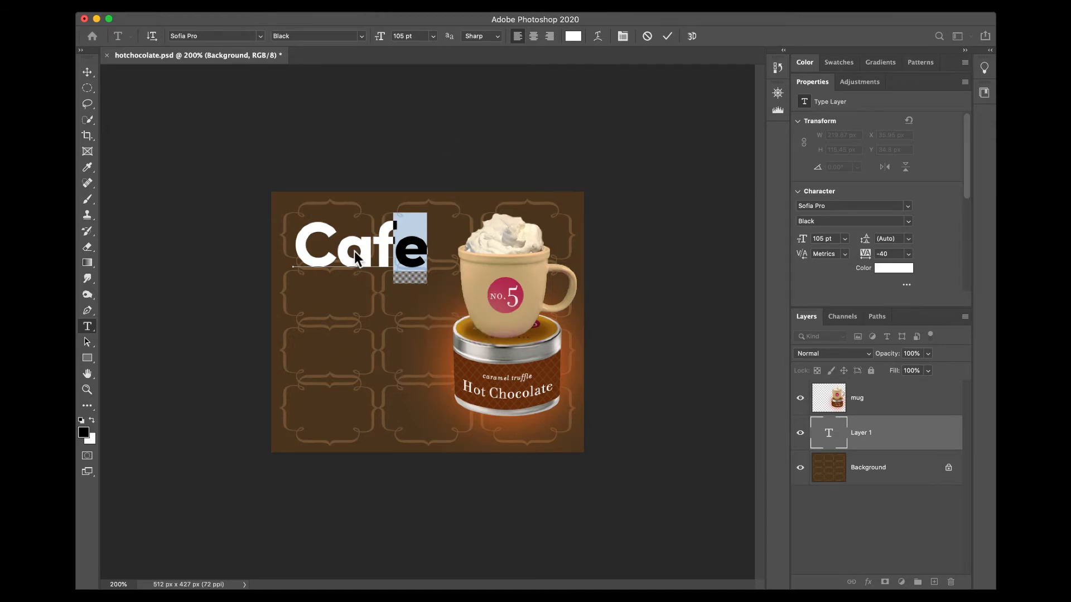
left_click(372, 252)
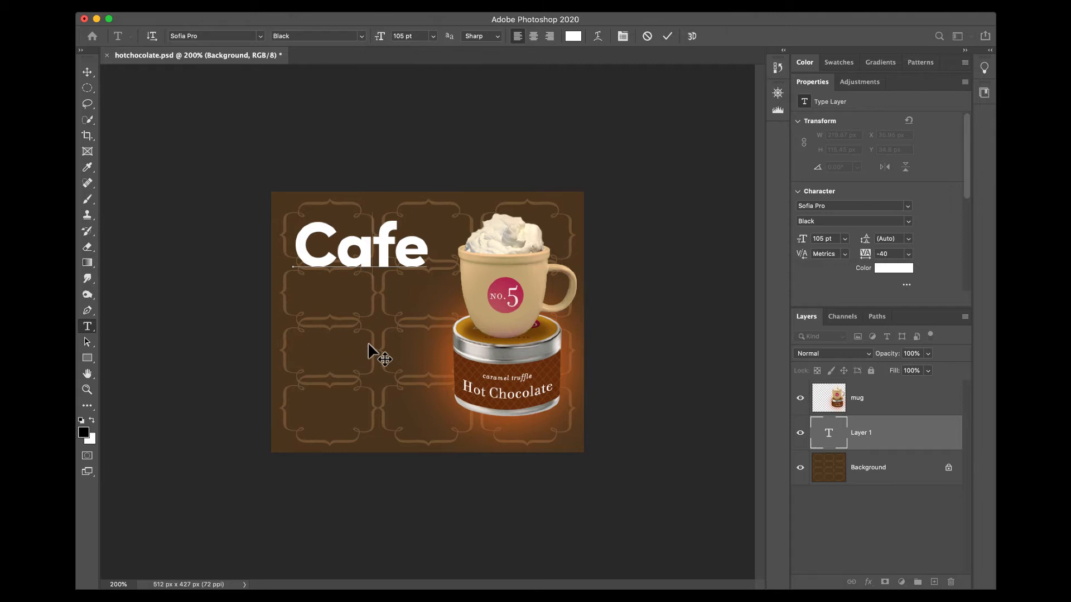
mouse_move(370, 347)
left_mouse_down()
mouse_move(366, 358)
mouse_move(382, 363)
mouse_move(378, 341)
mouse_move(349, 368)
mouse_move(375, 395)
mouse_move(372, 332)
mouse_move(370, 342)
left_mouse_up()
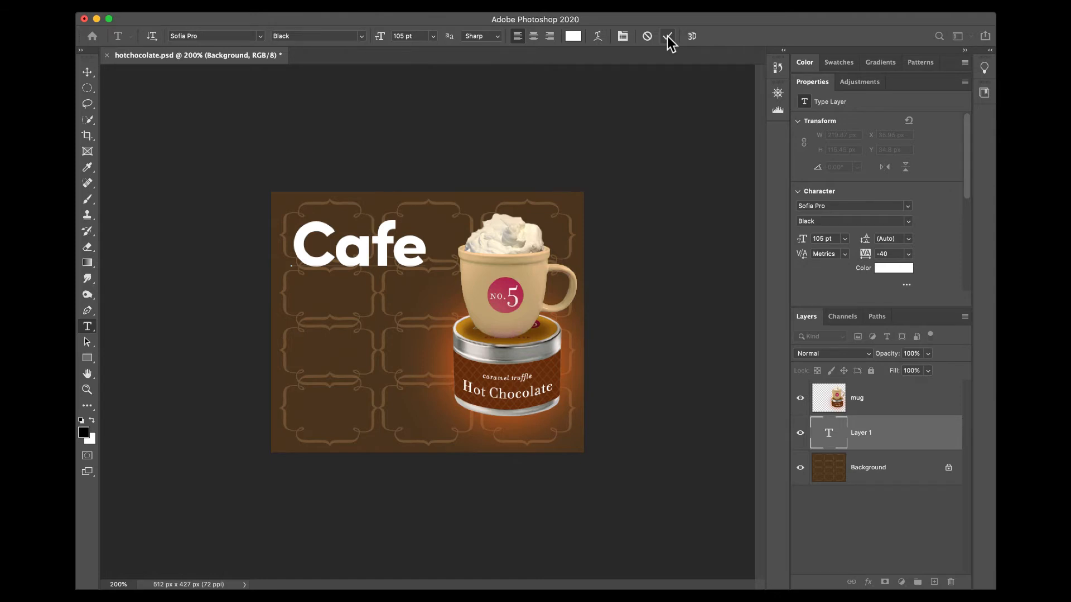
key("super")
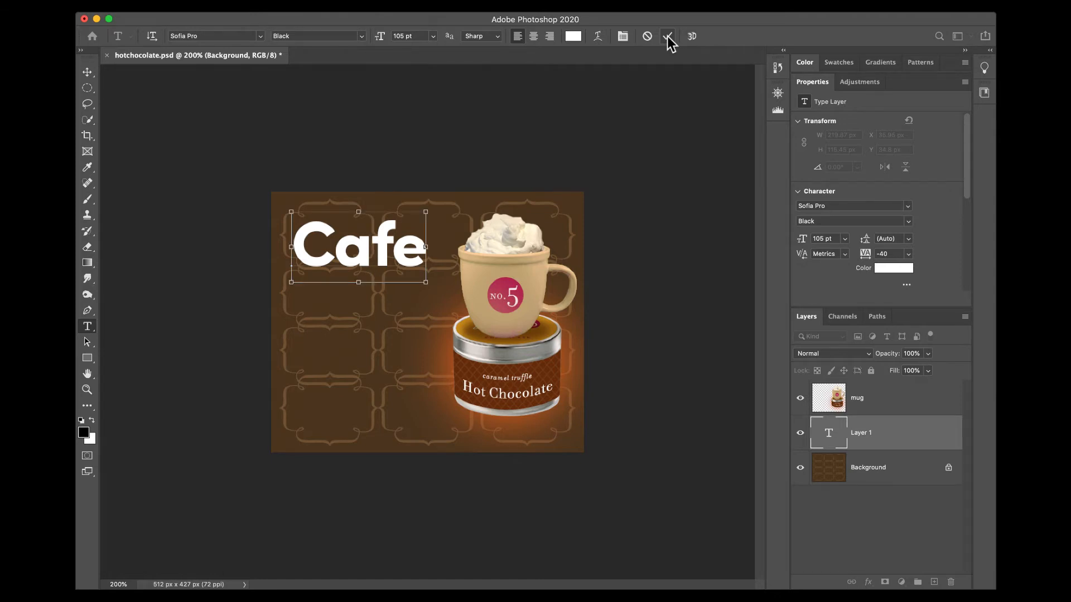
left_click(667, 36)
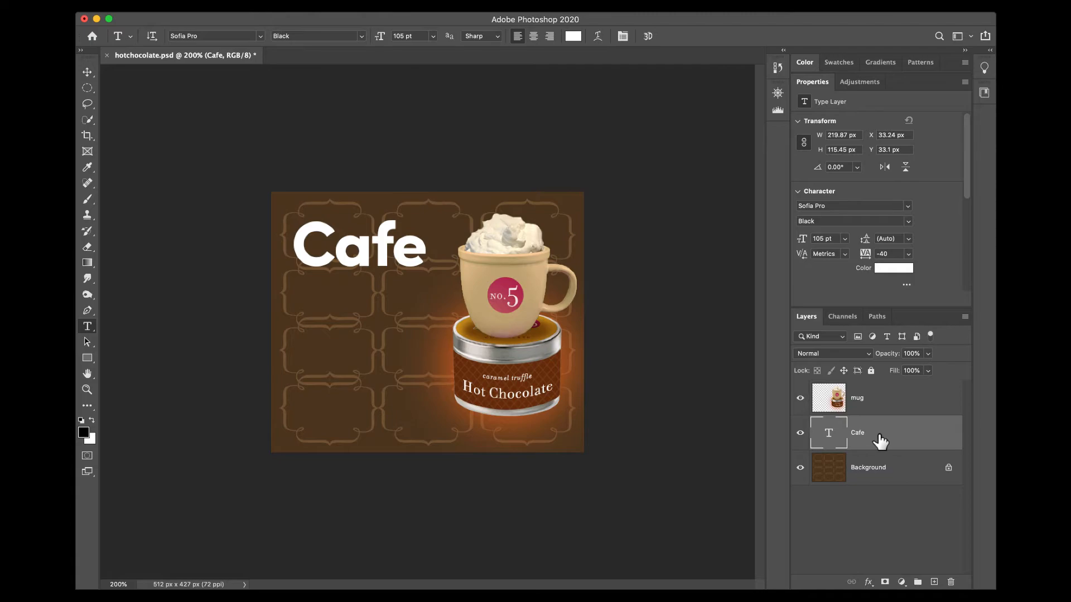
left_click_drag(879, 437, 879, 386)
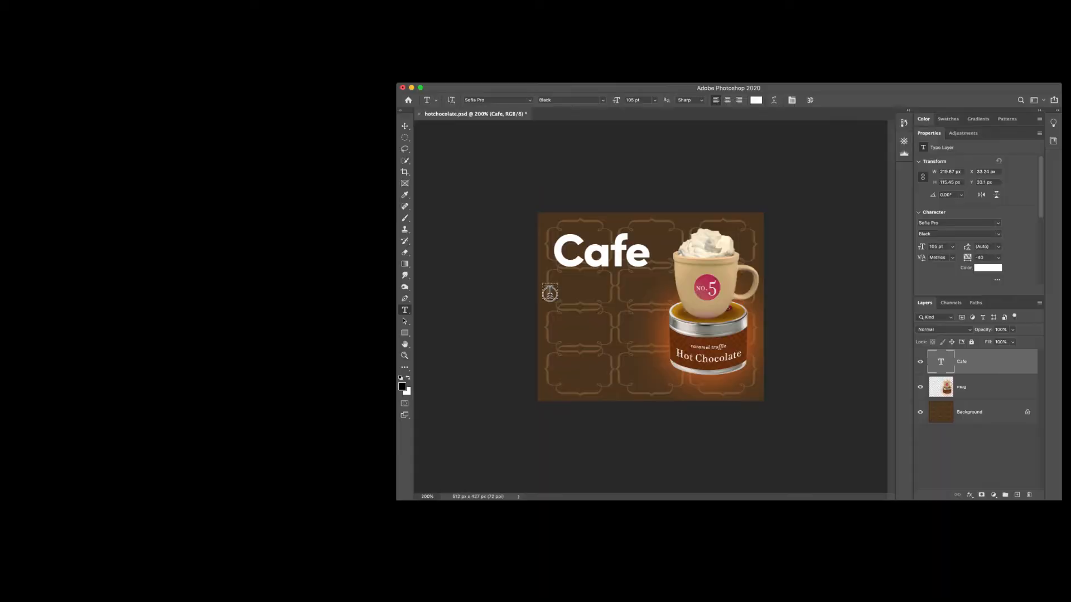
Add a placeholder paragraph text box about 257 × 183 px below "Cafe" and set its font size to 26 pt.
left_click_drag(285, 302, 443, 411)
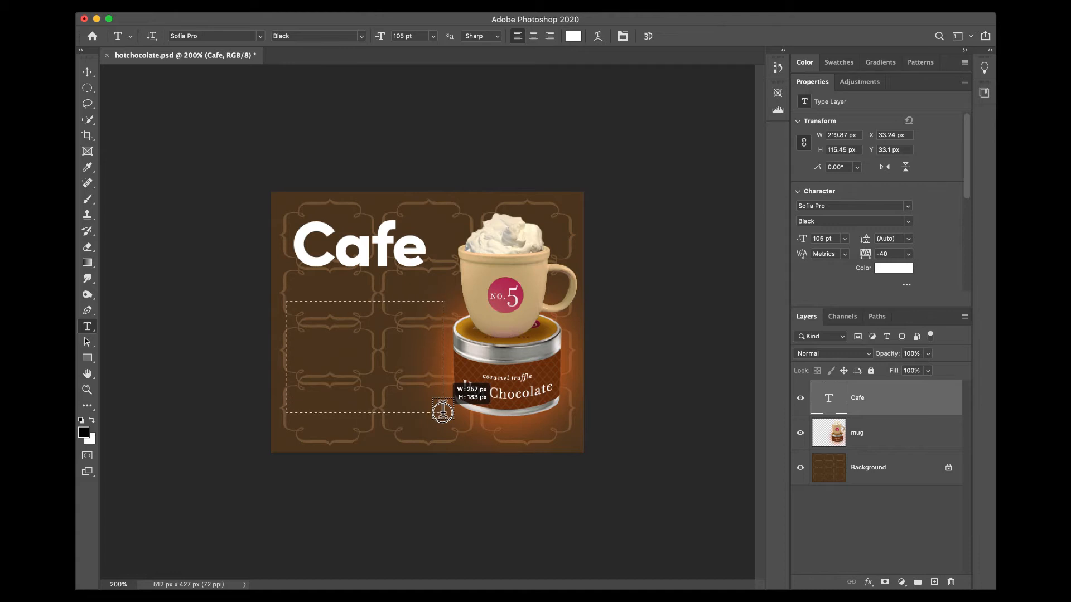
left_click_drag(442, 411, 442, 410)
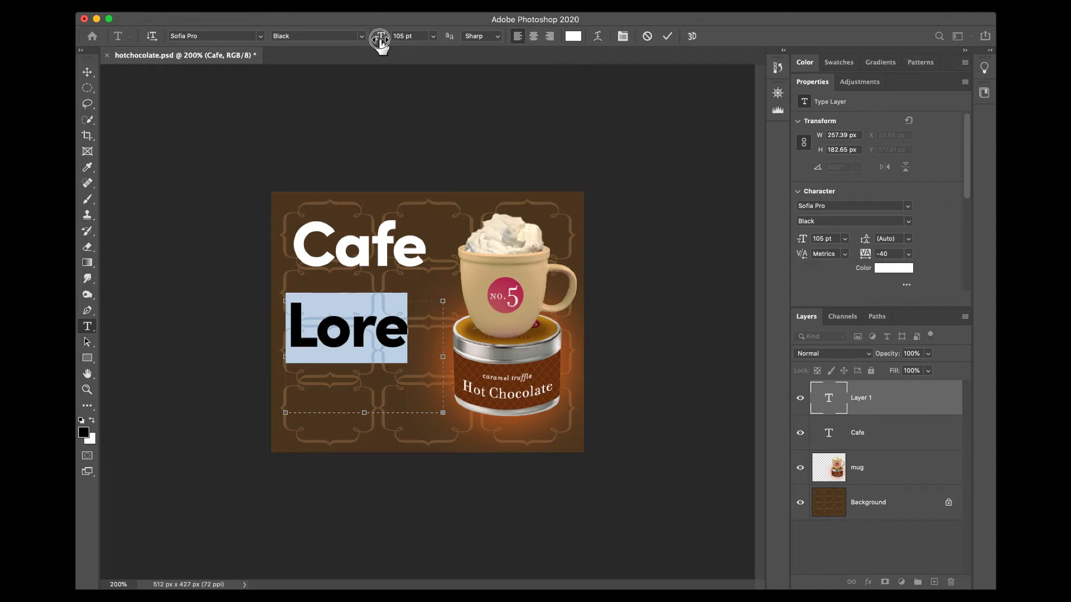
left_click_drag(381, 44, 331, 47)
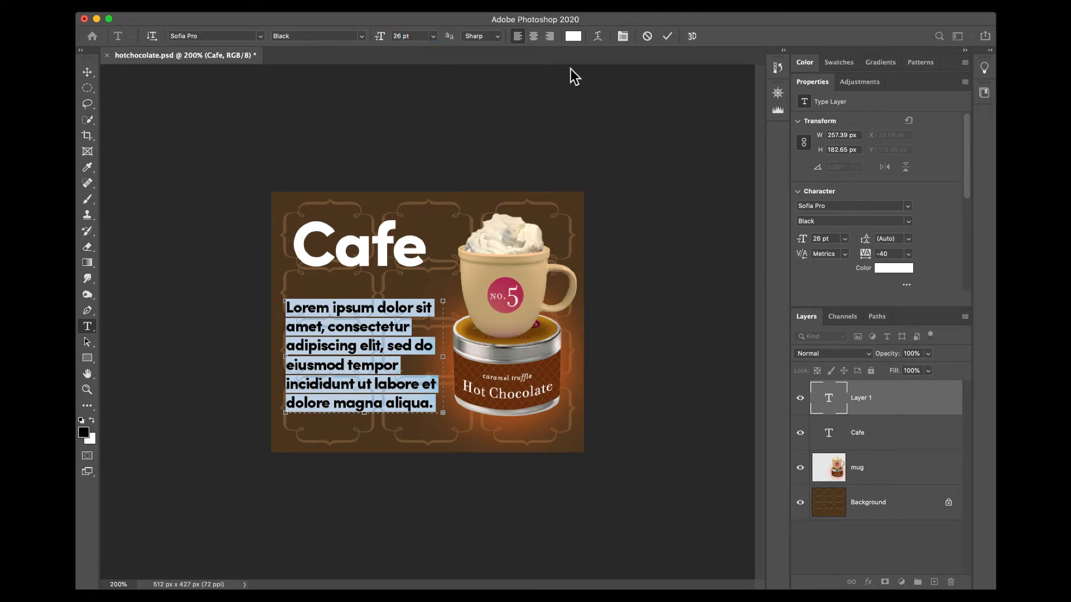
left_click(668, 37)
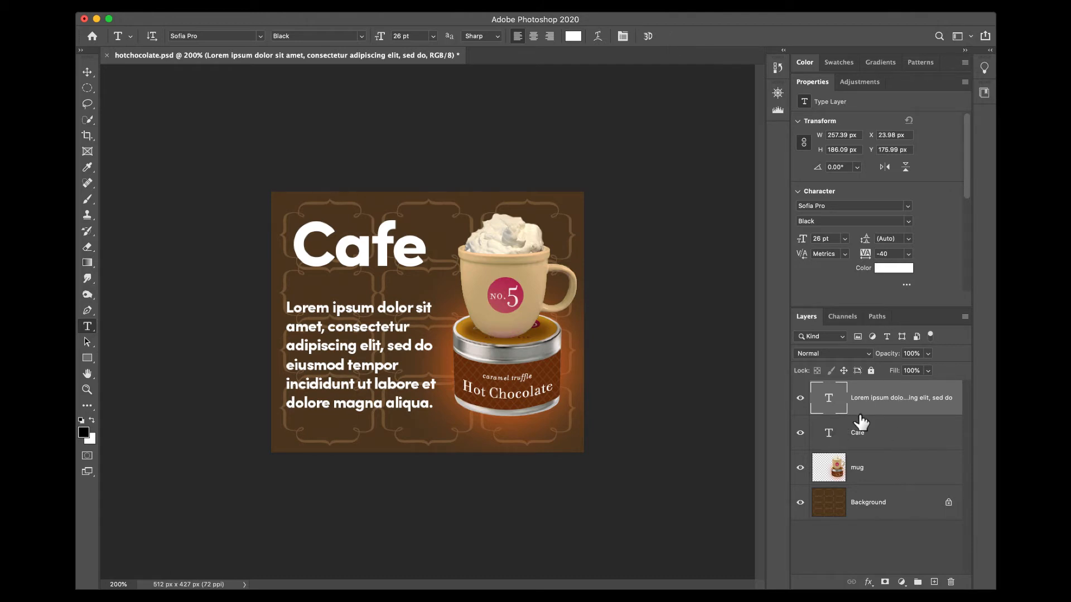
Move the paragraph text layer below the Cafe layer and select each of the two text layers in turn.
left_click_drag(862, 422, 912, 450)
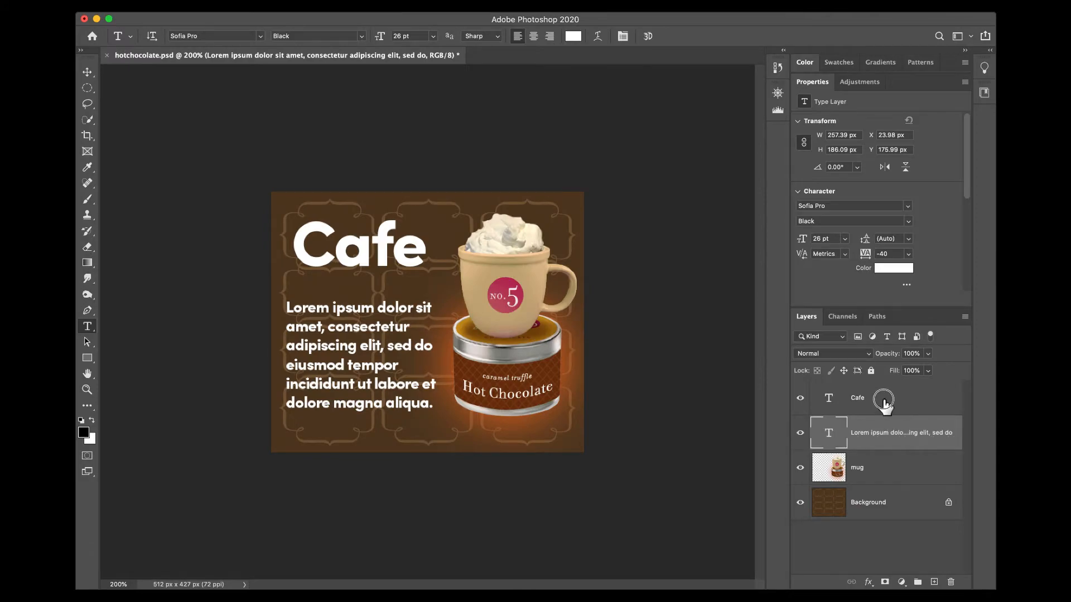
left_click(885, 407)
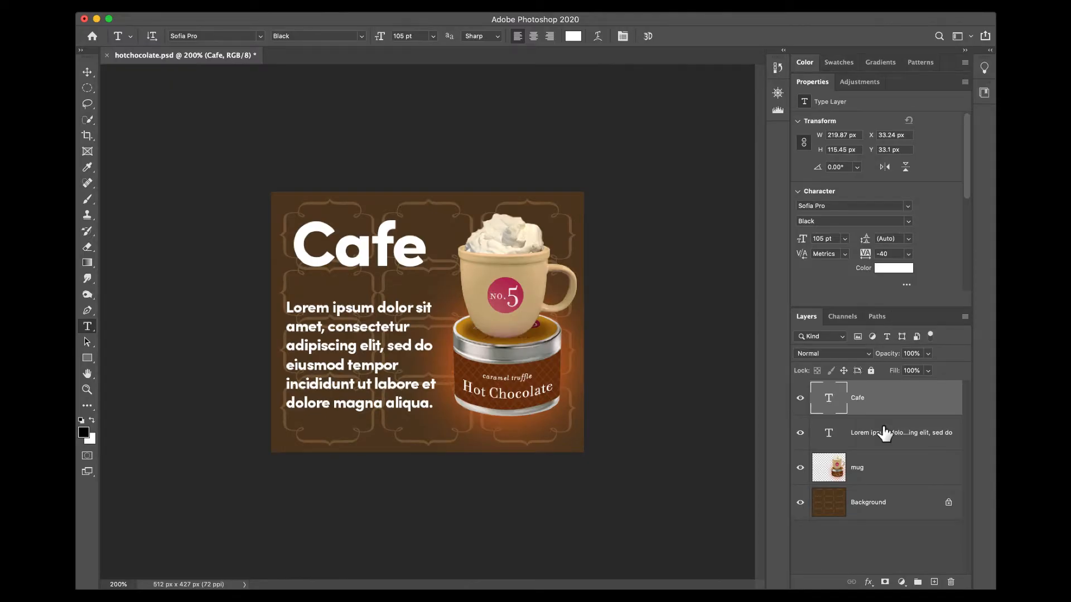
left_click(885, 432)
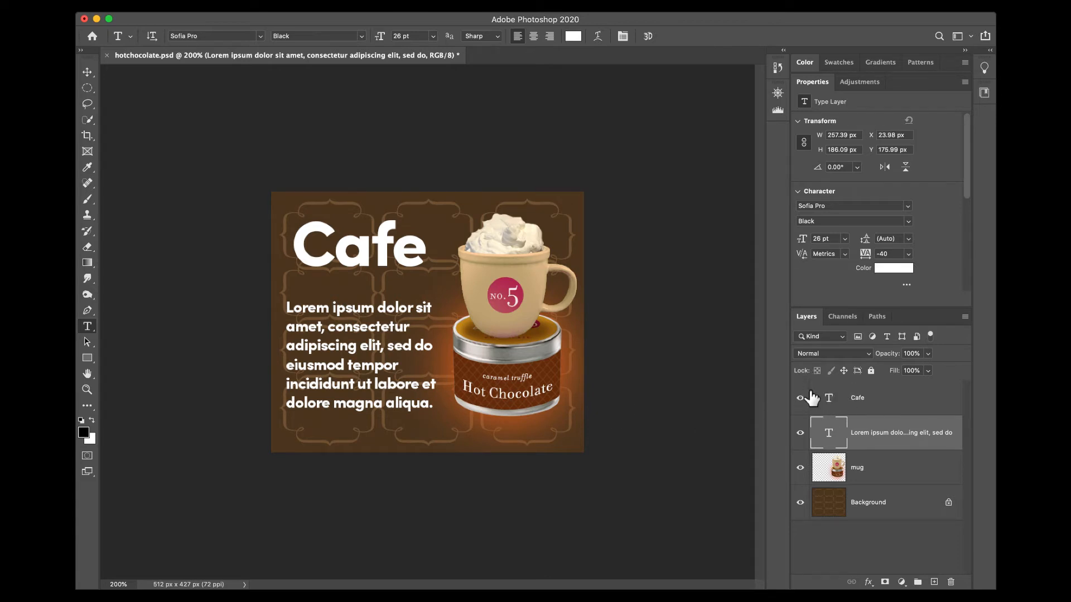
Open the Cafe text layer for editing and change its wording to "Coffee".
left_click(830, 402)
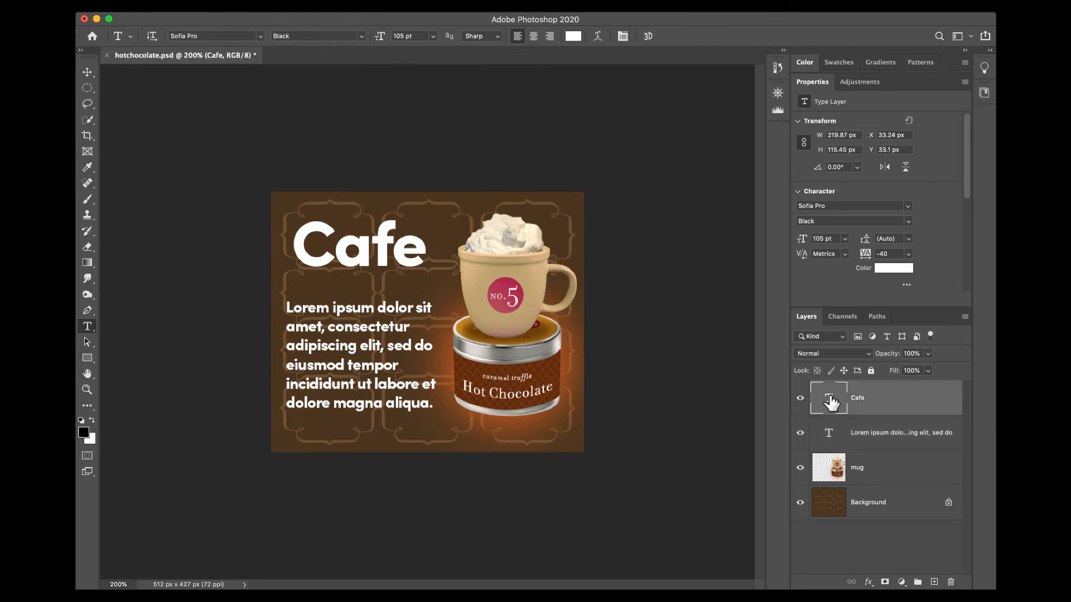
double_click(831, 402)
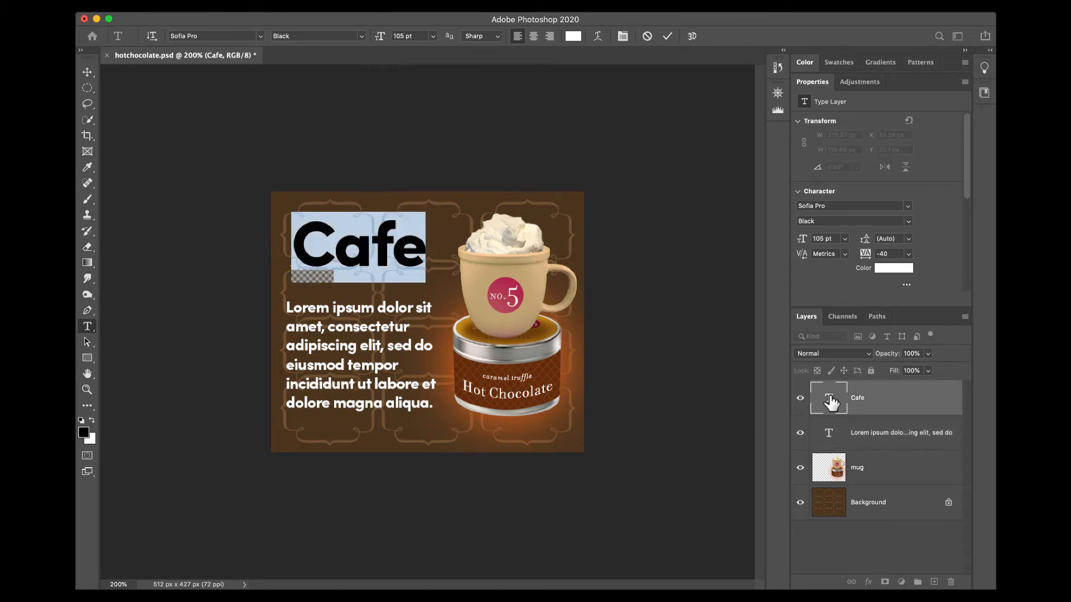
left_click(417, 266)
key("BackSpace")
key("BackSpace")
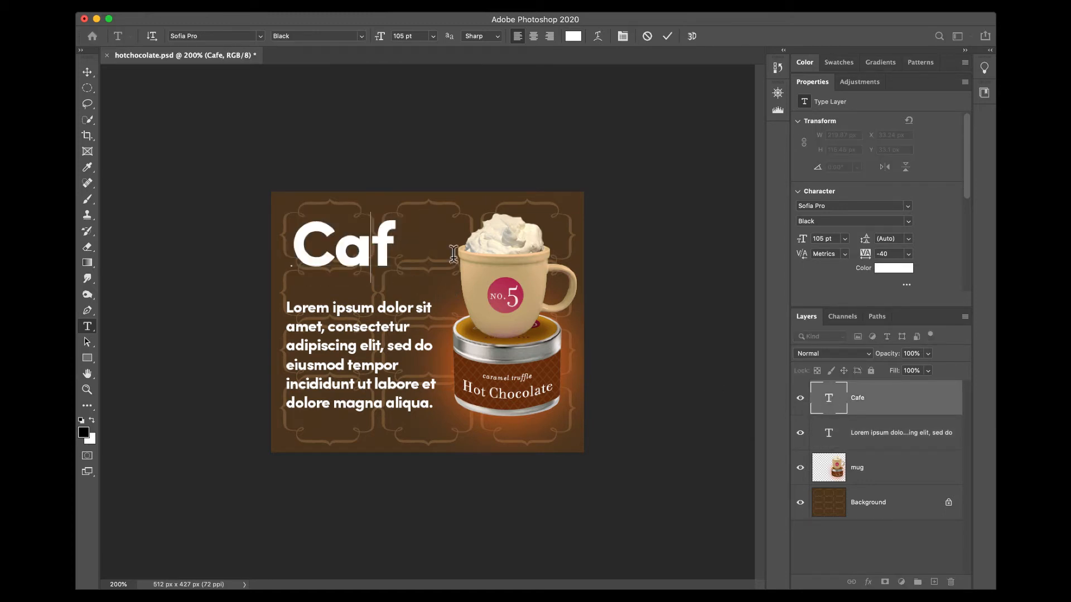
key("BackSpace")
type("offee")
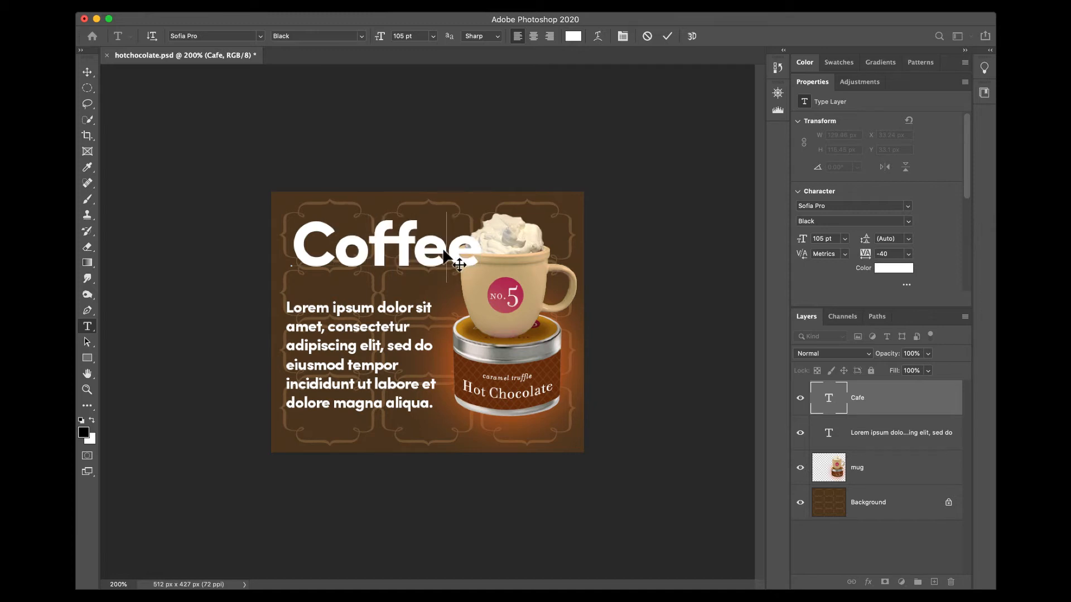
Reduce the "Coffee" heading's font size to 90 pt and commit the text.
double_click(443, 245)
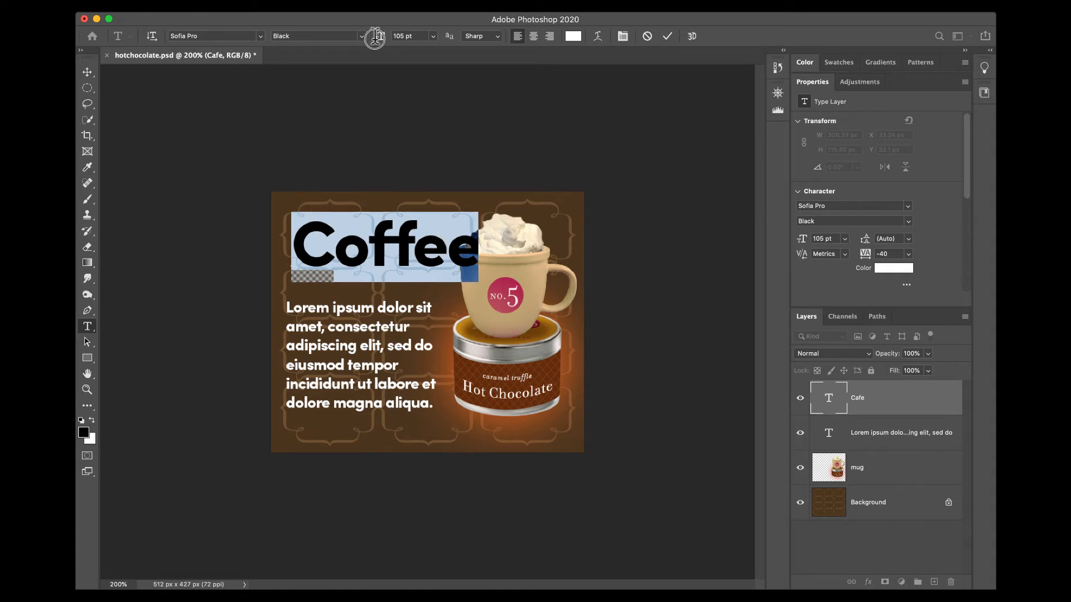
left_click_drag(374, 38, 368, 44)
left_click(669, 37)
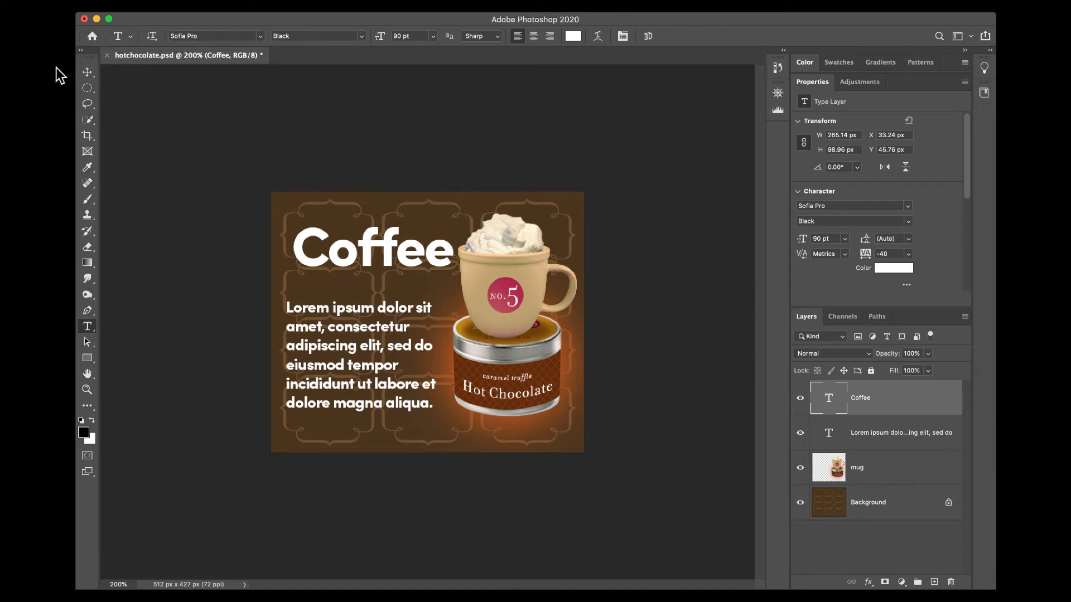
Move the paragraph up to line up beneath the "Coffee" heading, and undo the heading's move off the canvas.
left_click(86, 71)
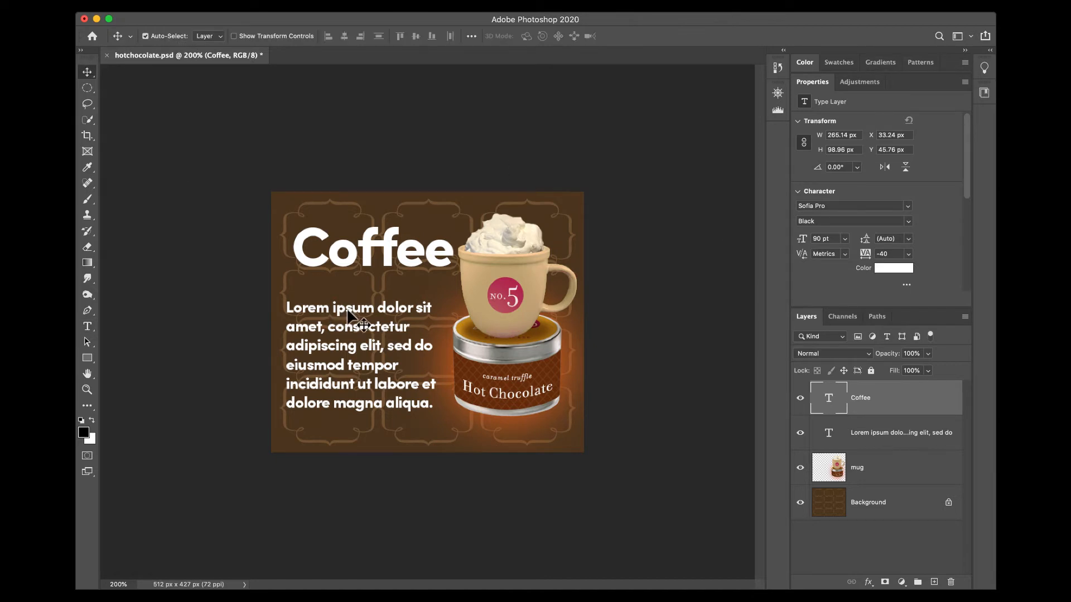
left_click_drag(348, 310, 555, 272)
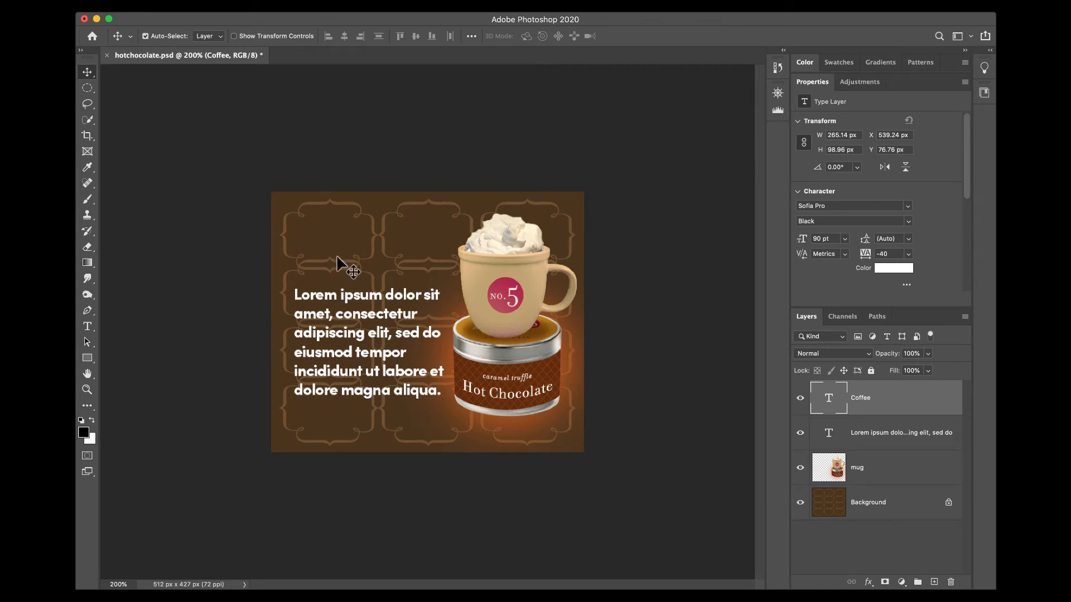
left_click(404, 232)
key("super+z")
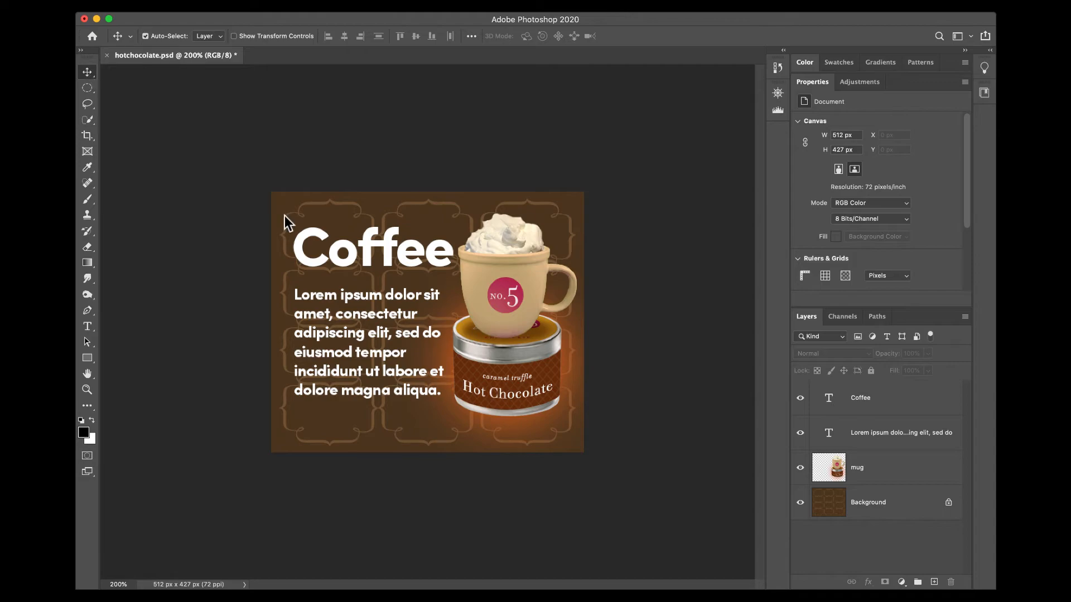
Select all of the "Coffee" heading's text and change its font to Avenir.
left_click(368, 262)
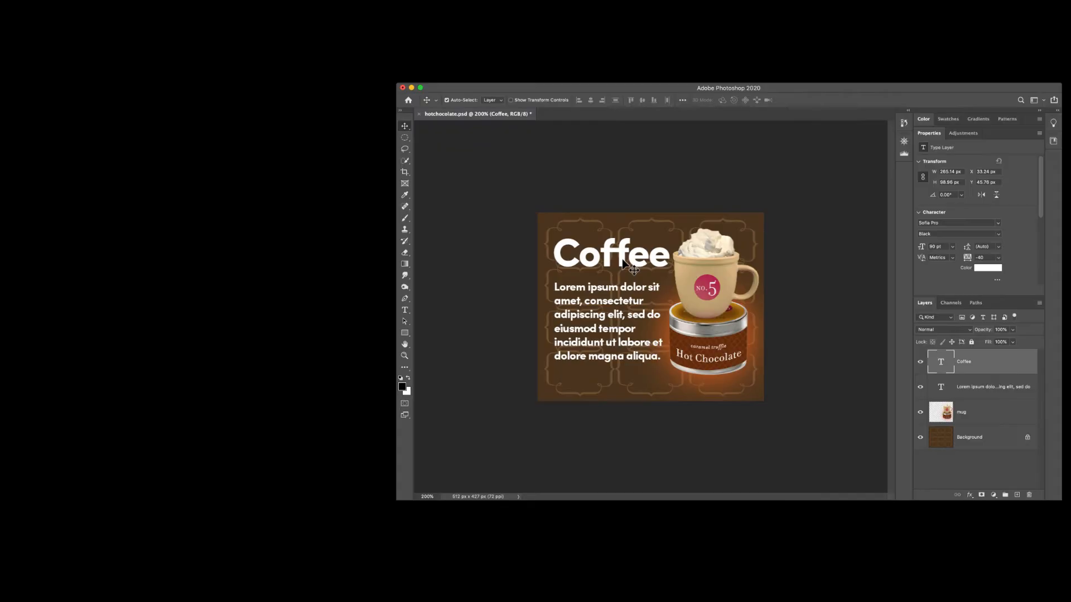
double_click(623, 263)
left_click(624, 263)
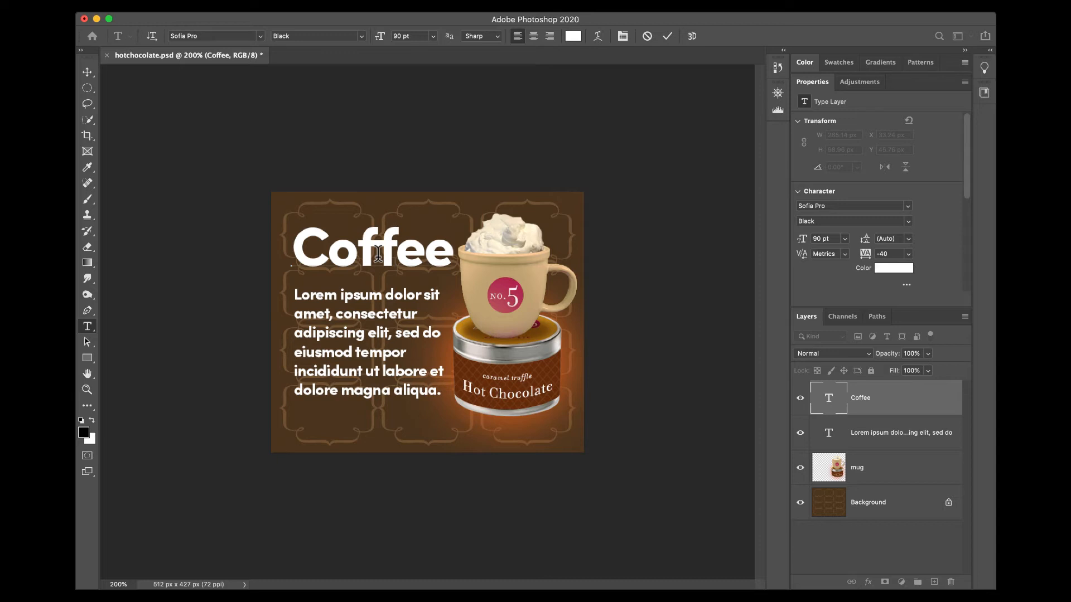
left_click_drag(453, 250, 303, 252)
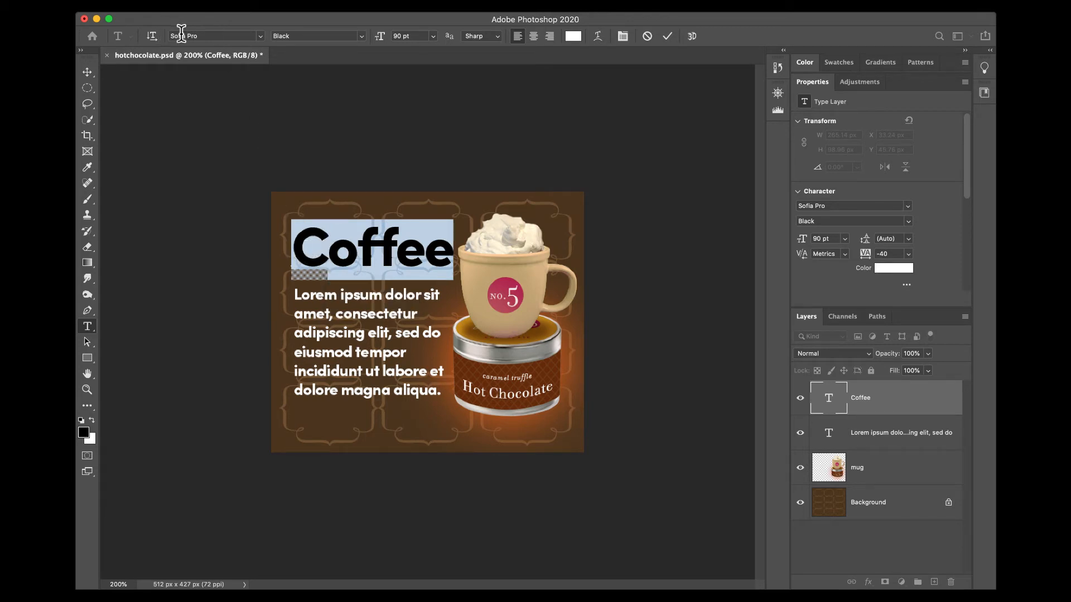
left_click(259, 37)
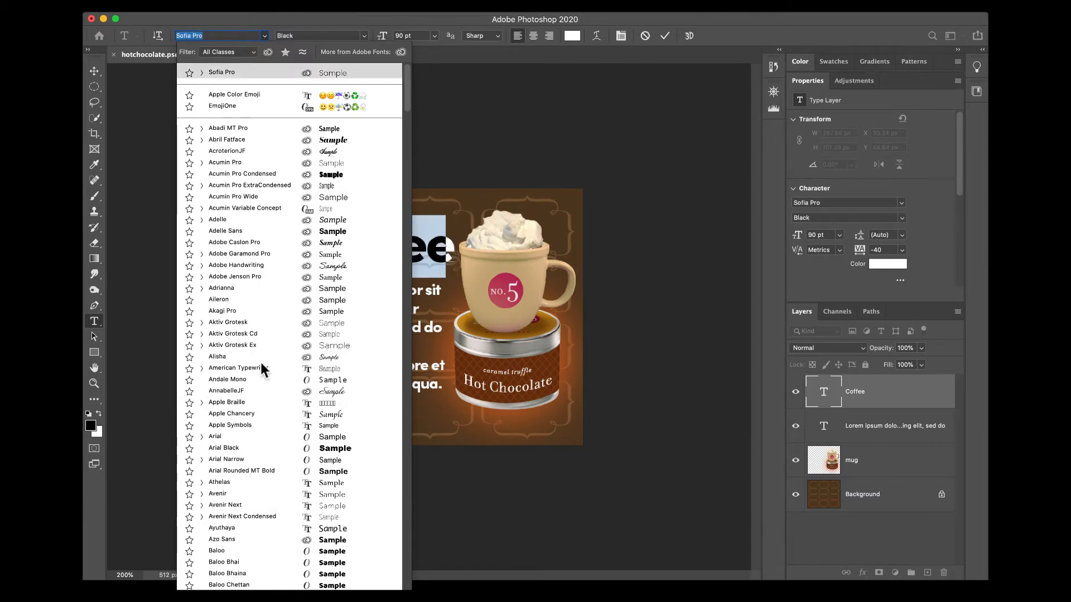
left_click(238, 493)
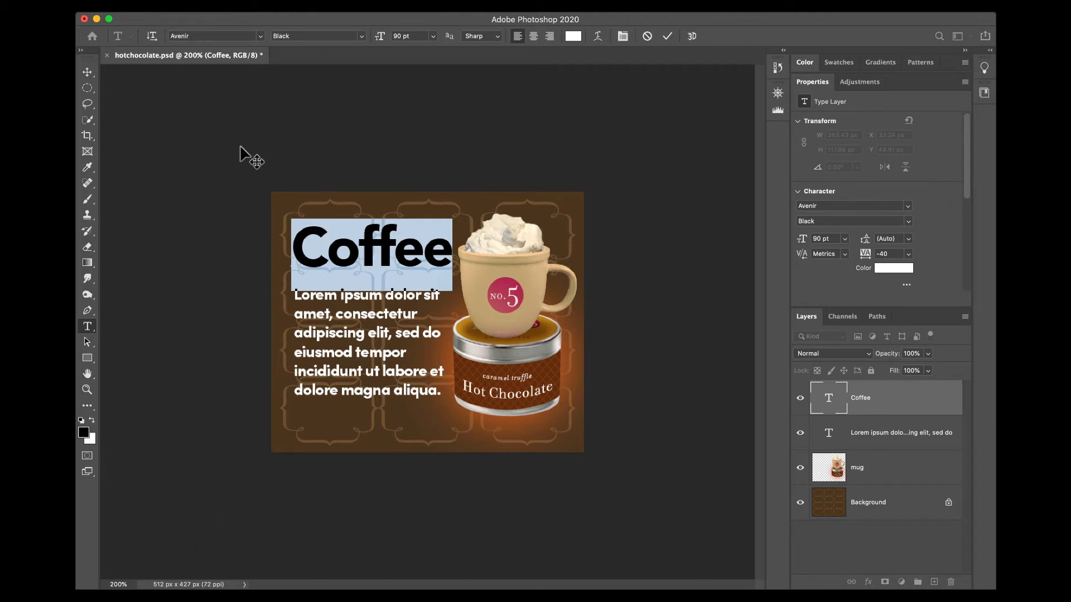
Change the "Coffee" heading's font to Sofia Pro and commit the text.
left_click(260, 37)
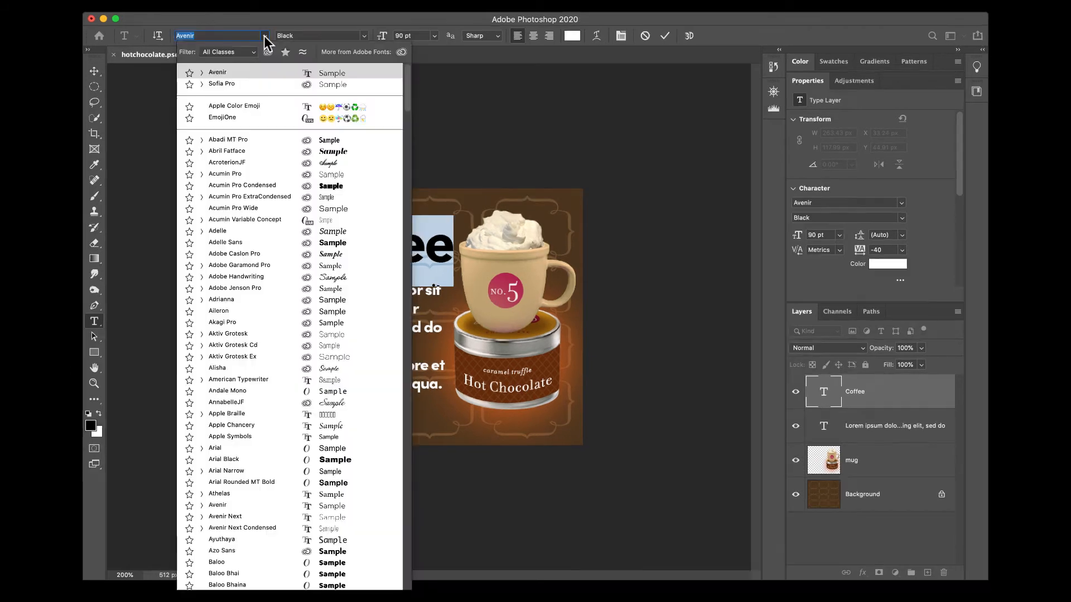
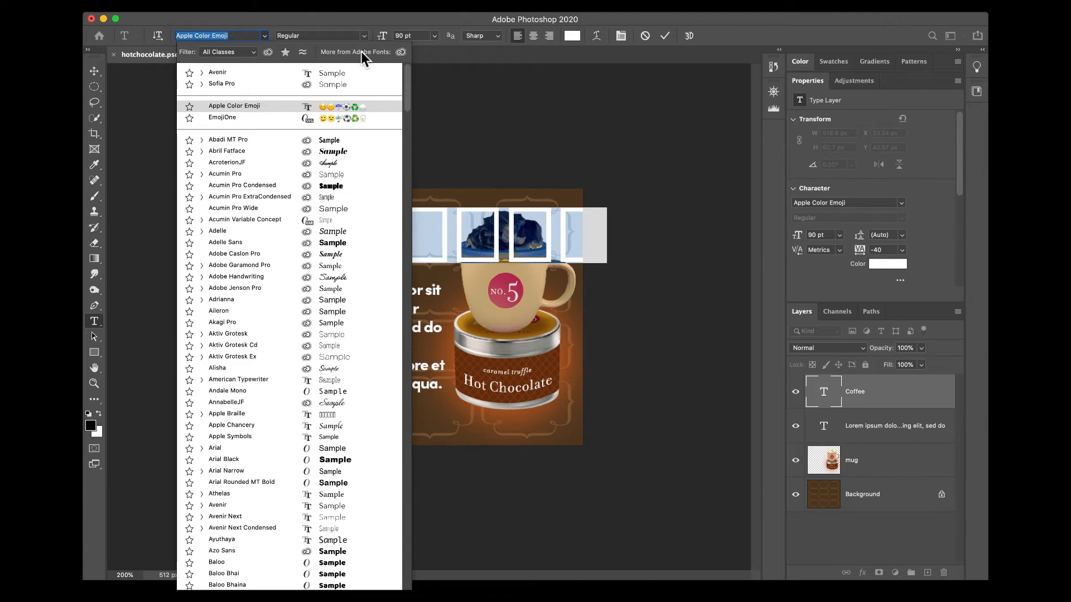
left_click(236, 34)
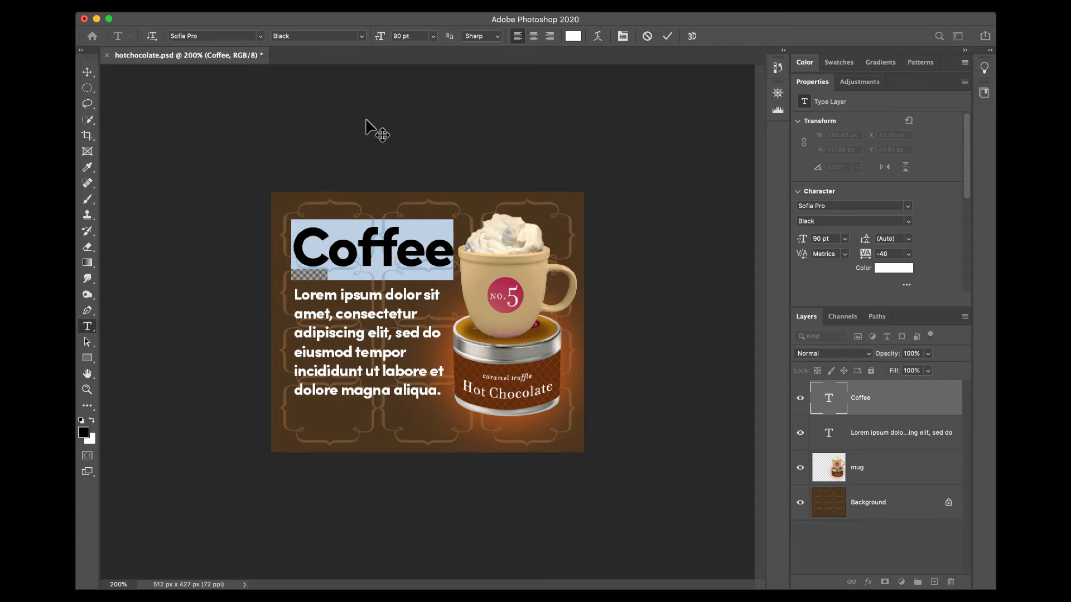
left_click(668, 35)
key("v")
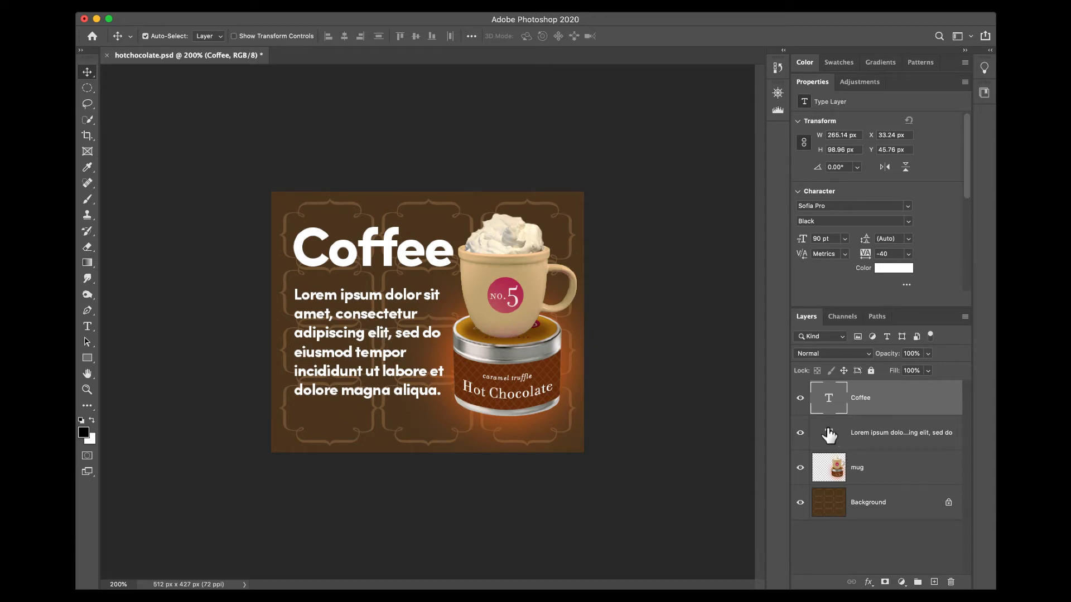
Make the paragraph's text box narrower and taller, about 233 by 251 px, so more text fits, and commit it.
double_click(829, 435)
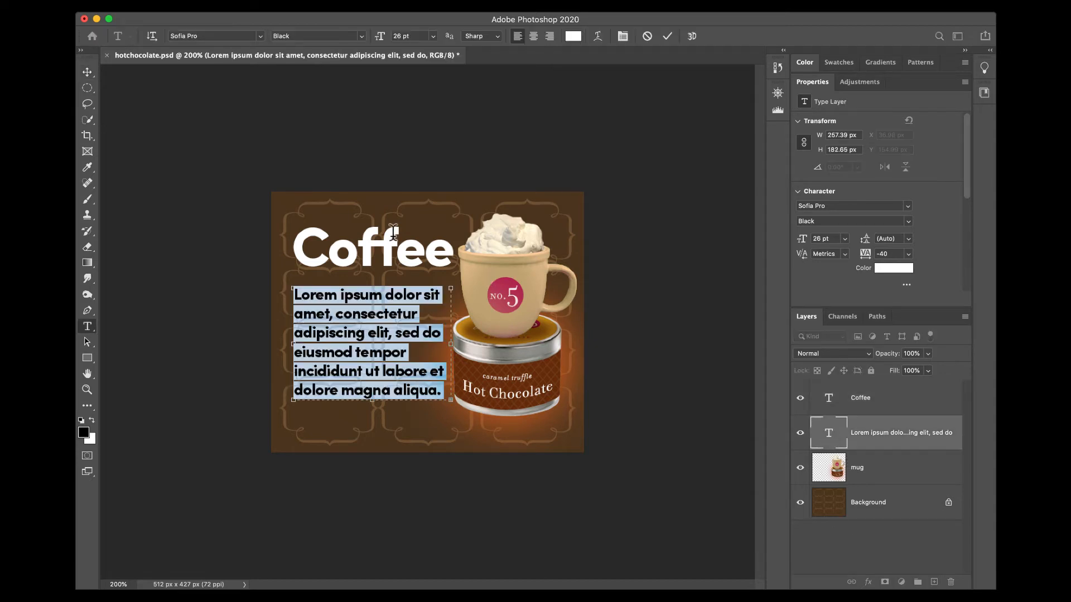
left_click_drag(451, 344, 429, 364)
left_click_drag(367, 403, 376, 444)
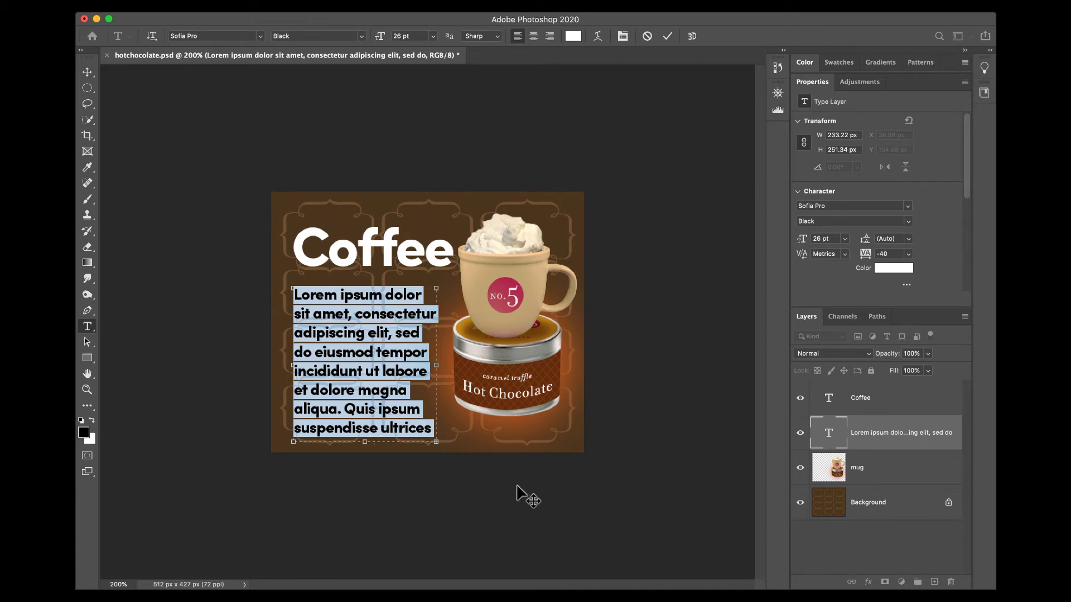
left_click(667, 36)
key("v")
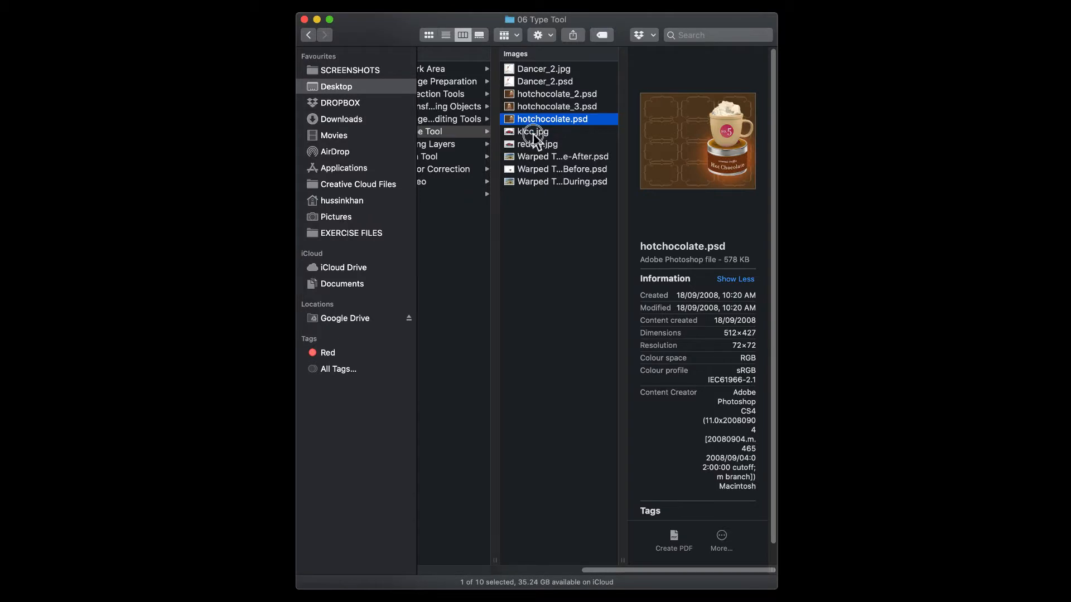
Switch to Finder and open klcc.jpg and redcar.jpg from the 06 Type Tool images, enlarging each for viewing.
left_click(533, 132)
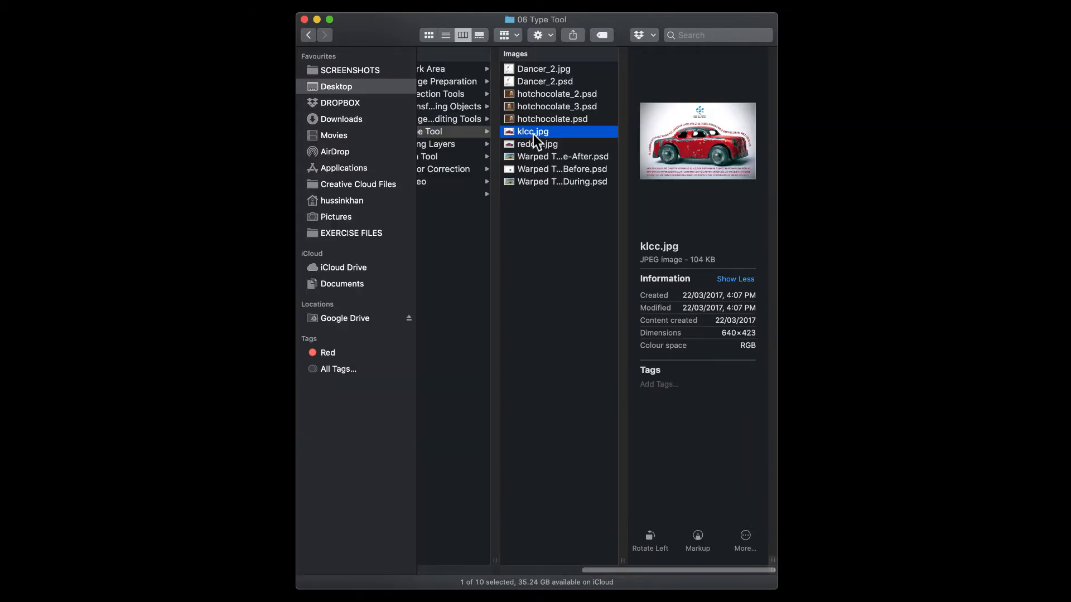
left_click(509, 133)
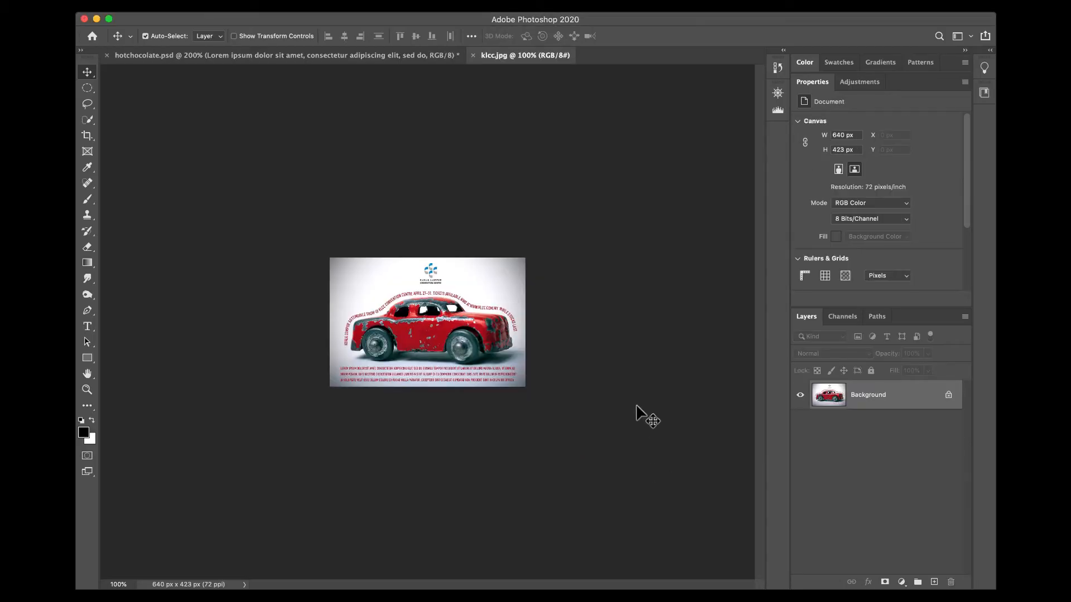
key("super+equal")
key("super+equal")
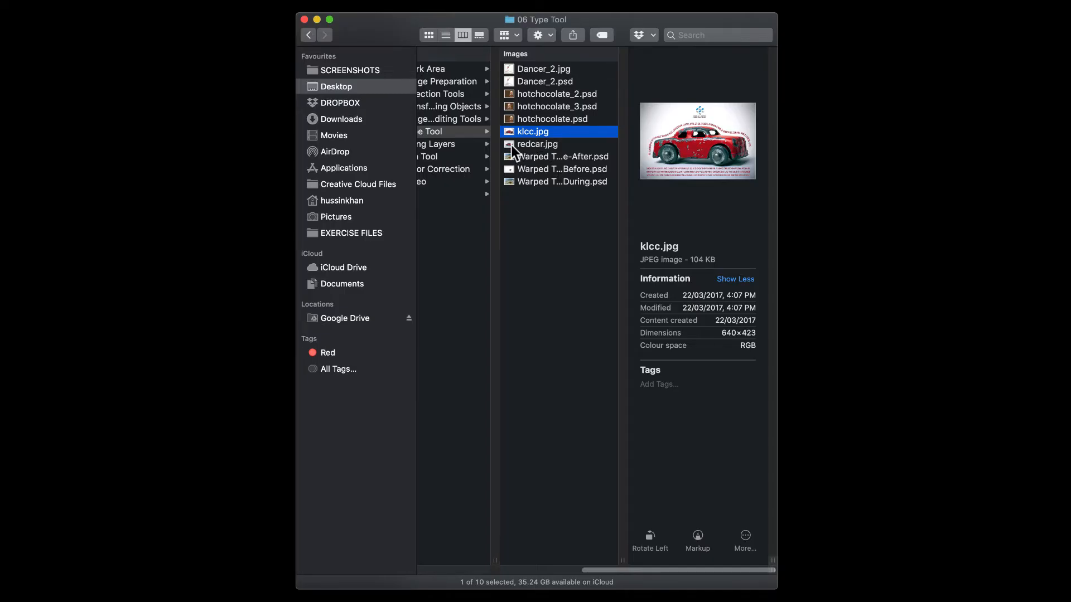
double_click(516, 133)
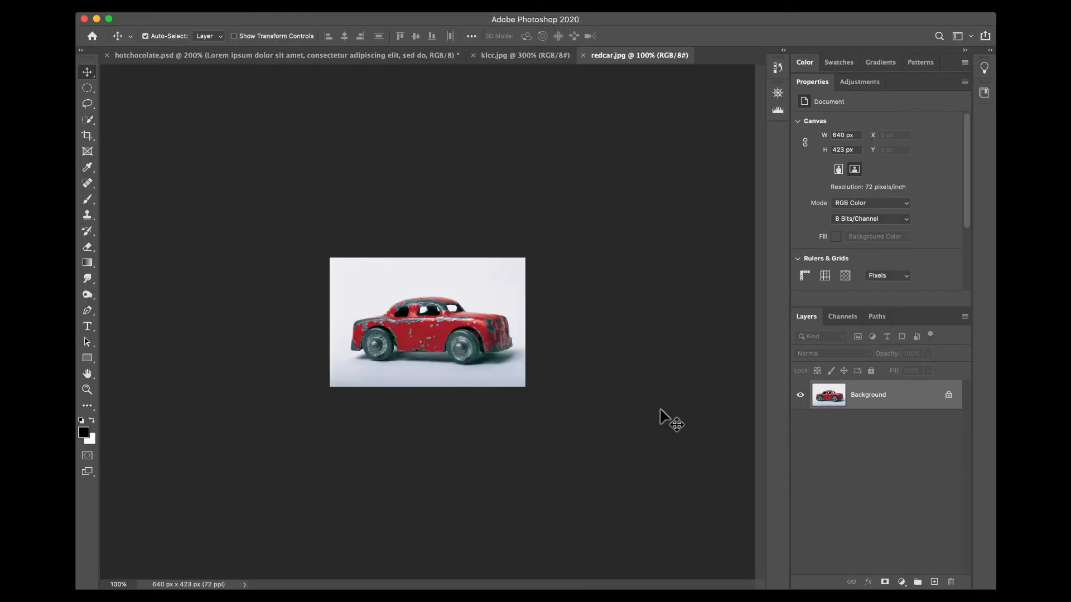
key("super+plus")
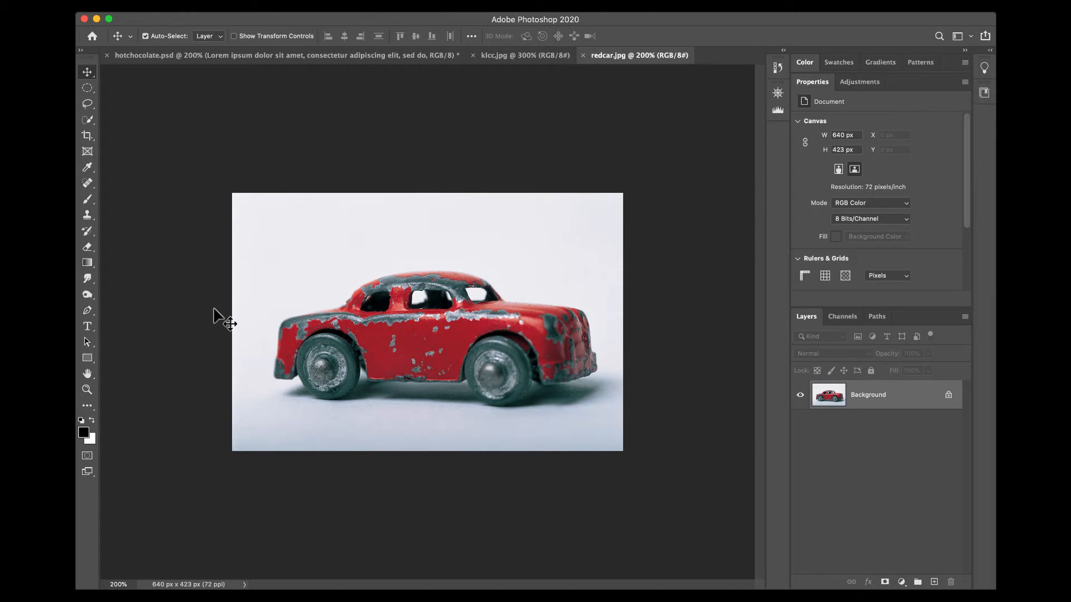
Start a path with the Pen tool just outside the lower left end of the red car.
left_click(87, 312)
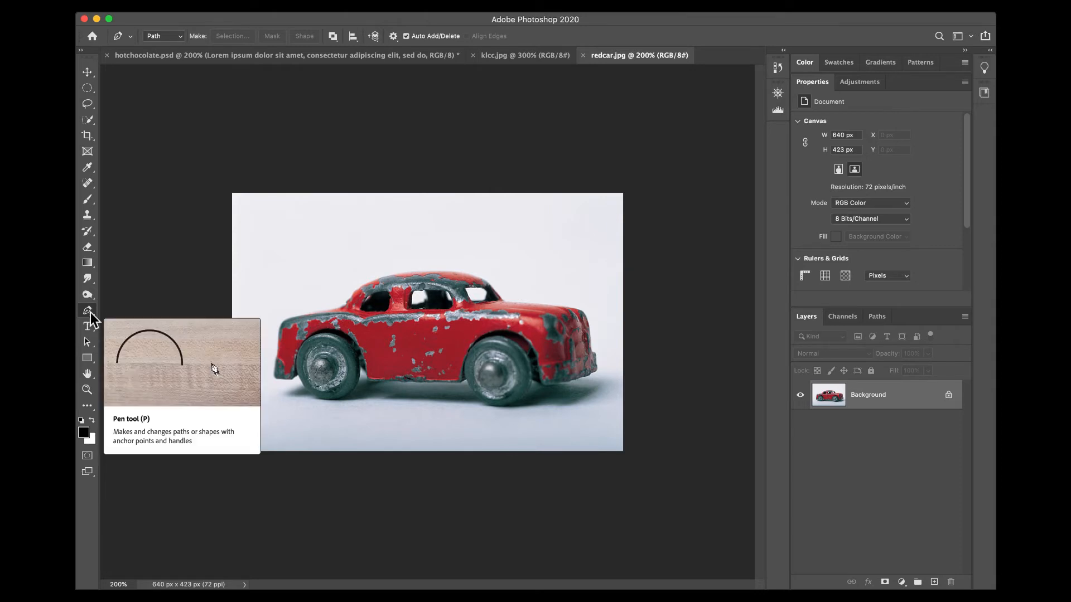
left_click(266, 378)
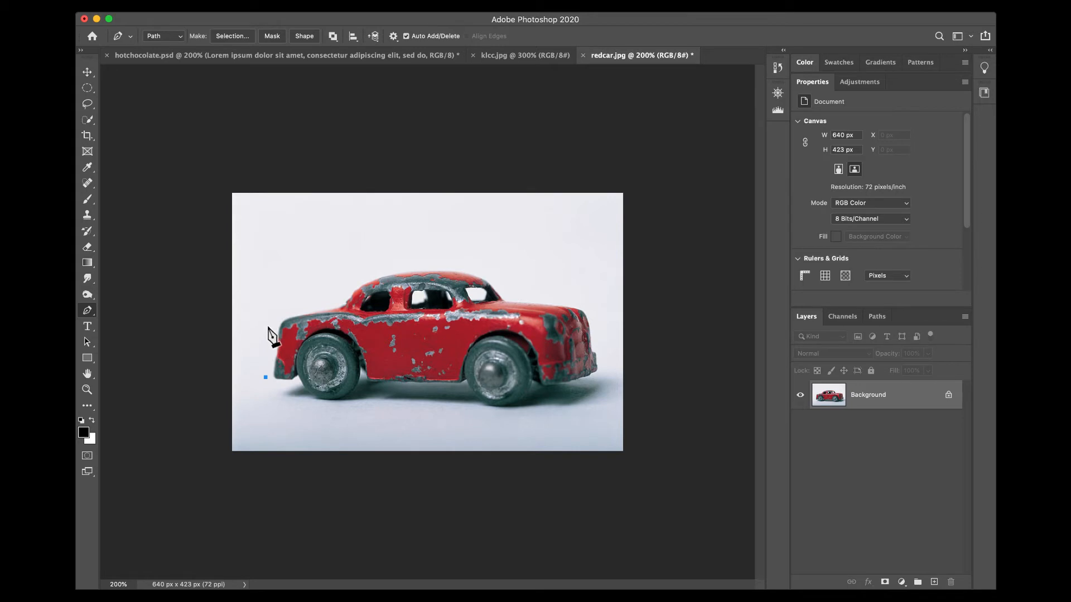
left_click_drag(268, 326, 318, 300)
left_click_drag(372, 269, 394, 266)
left_click_drag(470, 265, 604, 315)
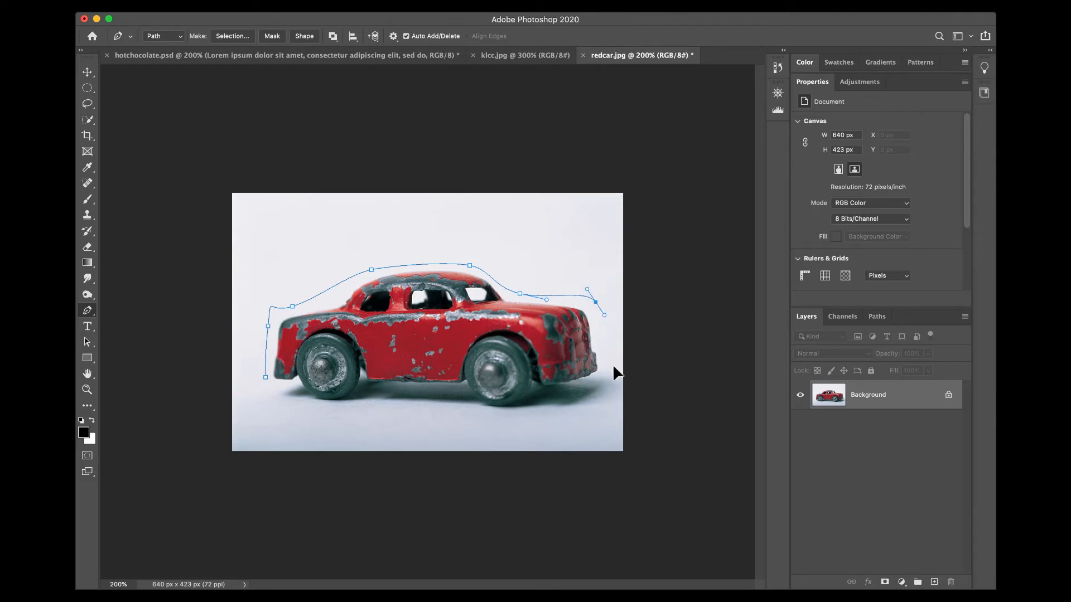
left_click_drag(614, 366, 613, 380)
key("super+z")
key("super+z")
key("super+z")
key("super+z")
key("super+z")
key("super+z")
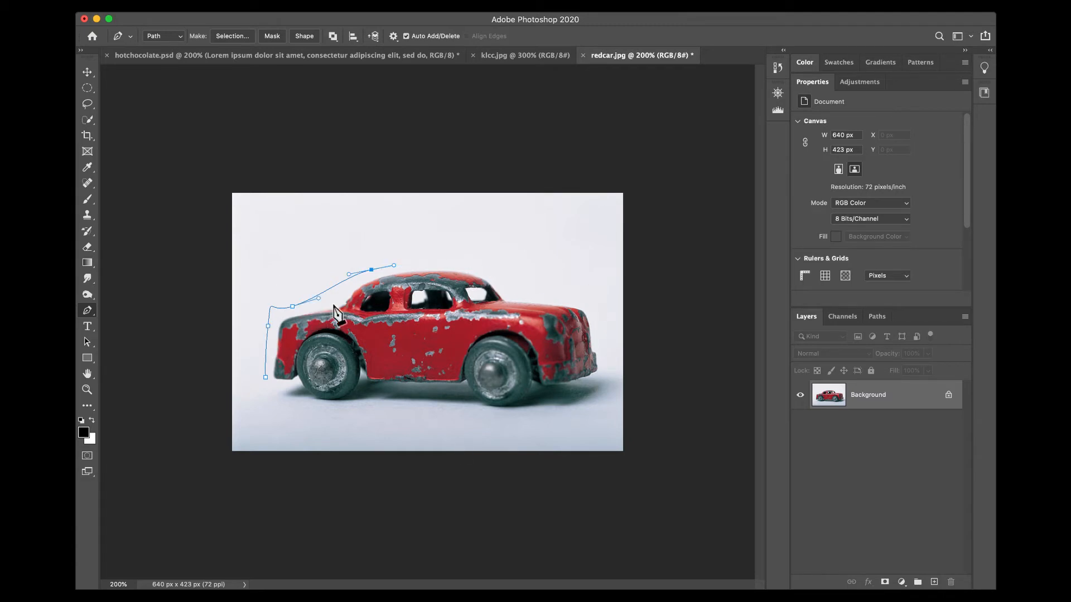
key("super+z")
Continue the path in smooth curves over the car's rounded body and roof down to its lower right end, and finish it.
left_click(272, 326)
left_click_drag(291, 305, 604, 334)
left_click(597, 309)
left_click(610, 376)
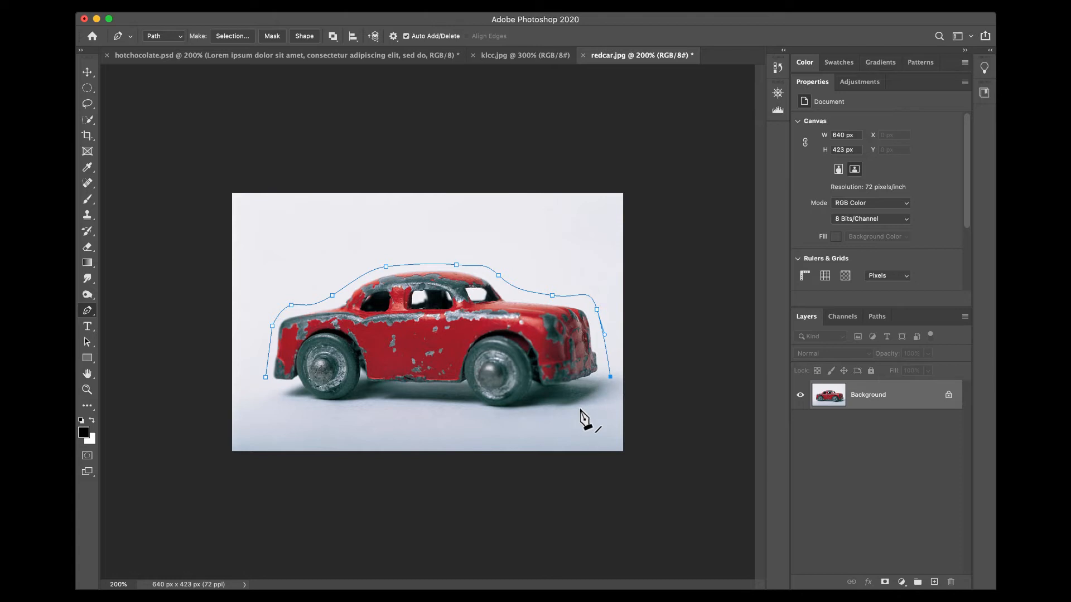
key("Return")
Add horizontal placeholder text along the path from above the car's roof, and a second "Lorem Ipsum" text at the car's lower left end.
left_click(87, 327)
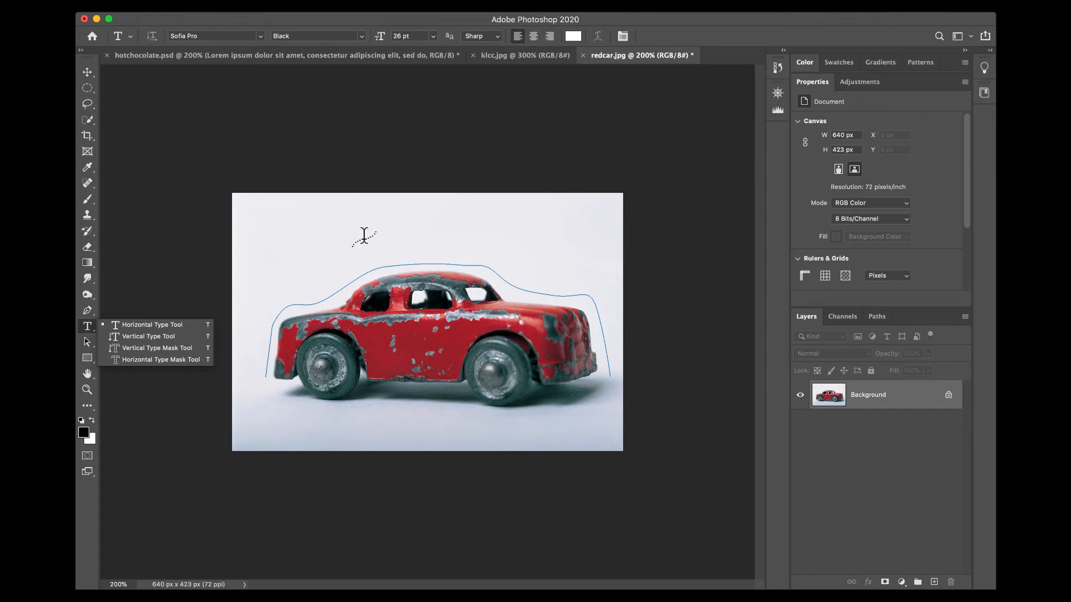
left_click(373, 266)
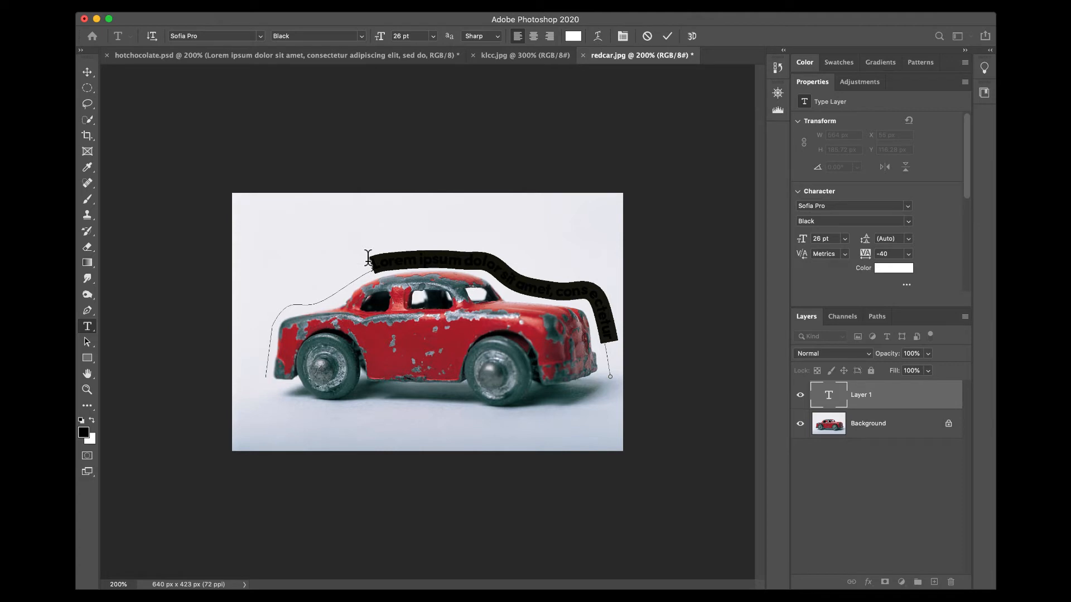
key("Escape")
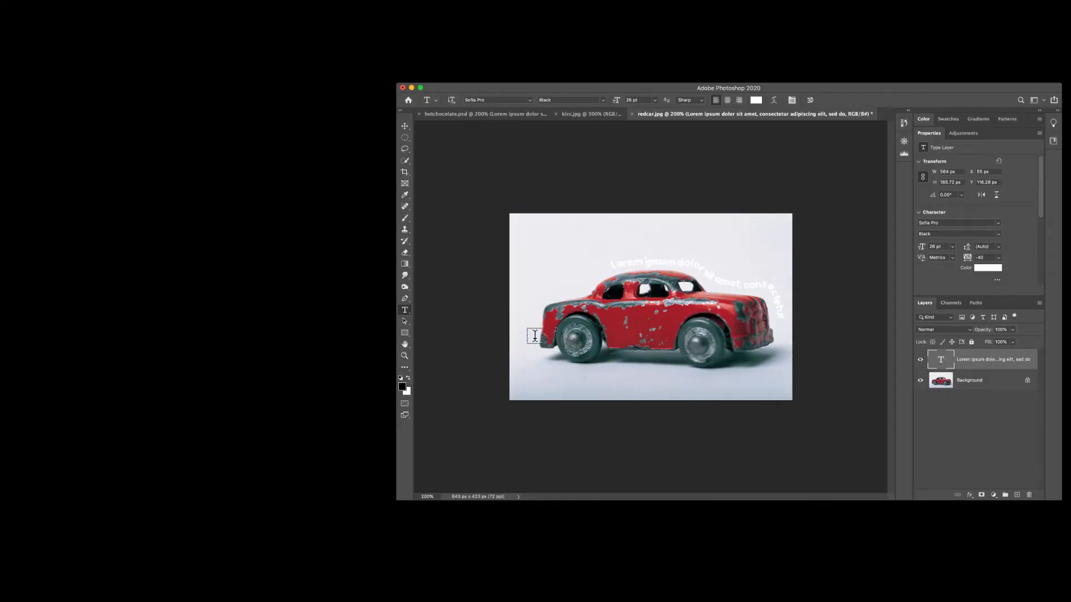
left_click(267, 362)
key("super+Return")
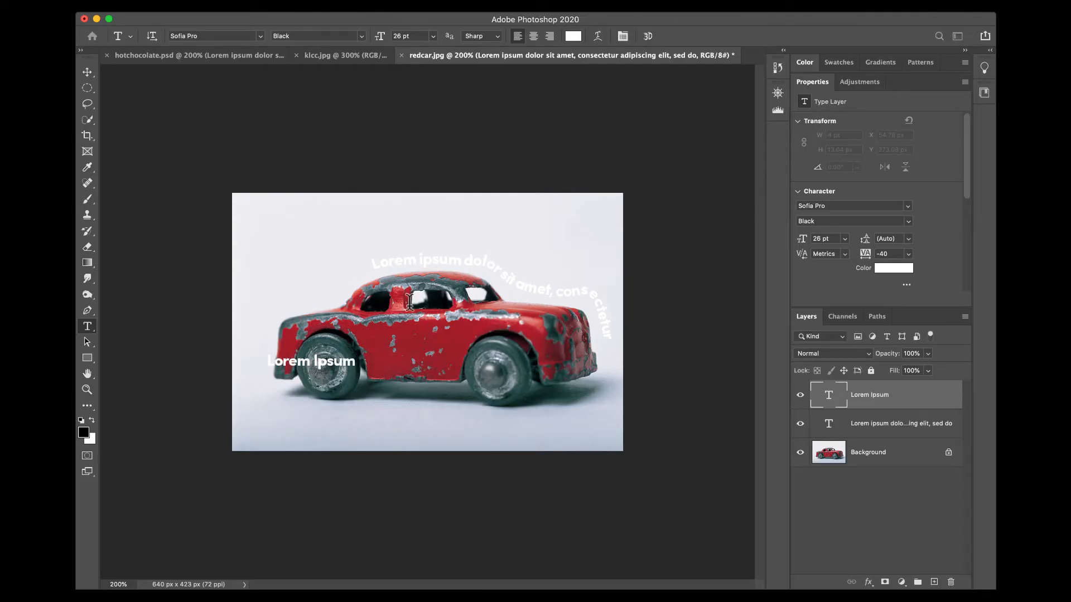
Undo the two existing text layers and place new placeholder text starting at the path's end beside the car's left wheel.
key("super+z")
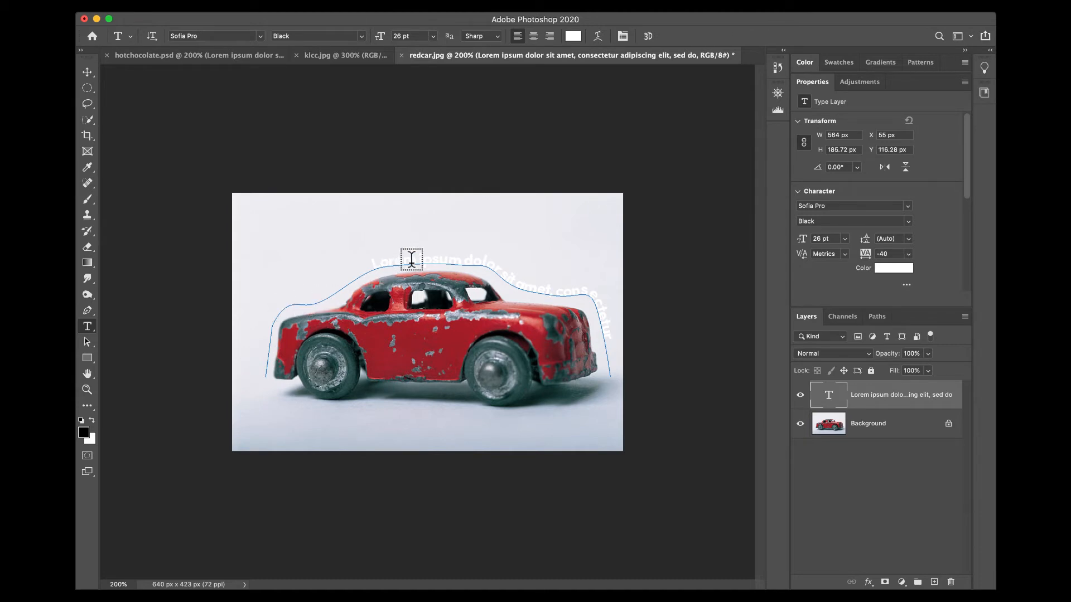
key("super+z")
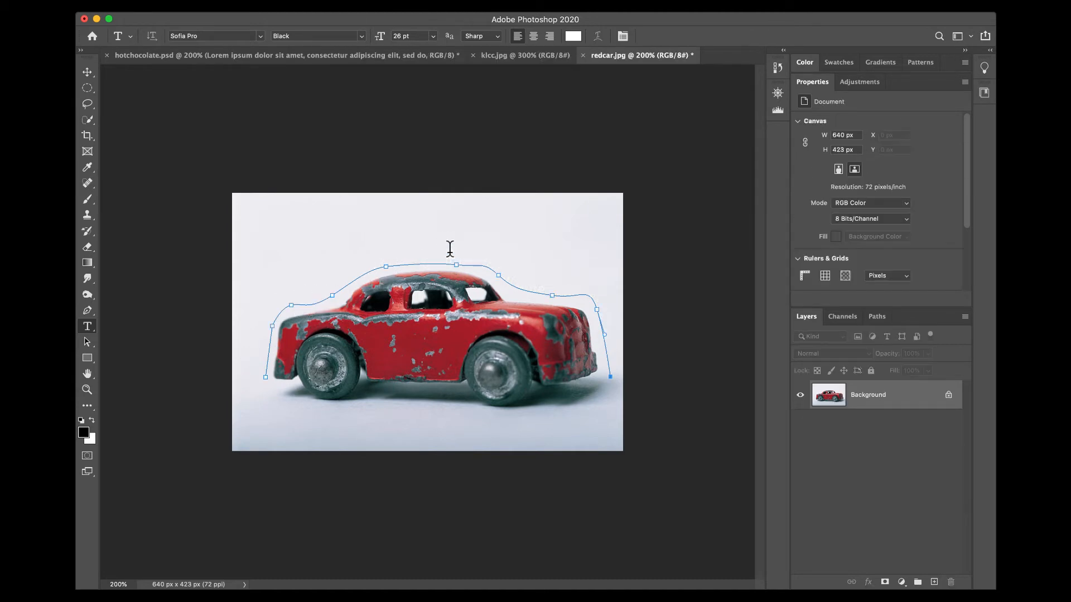
left_click(267, 366)
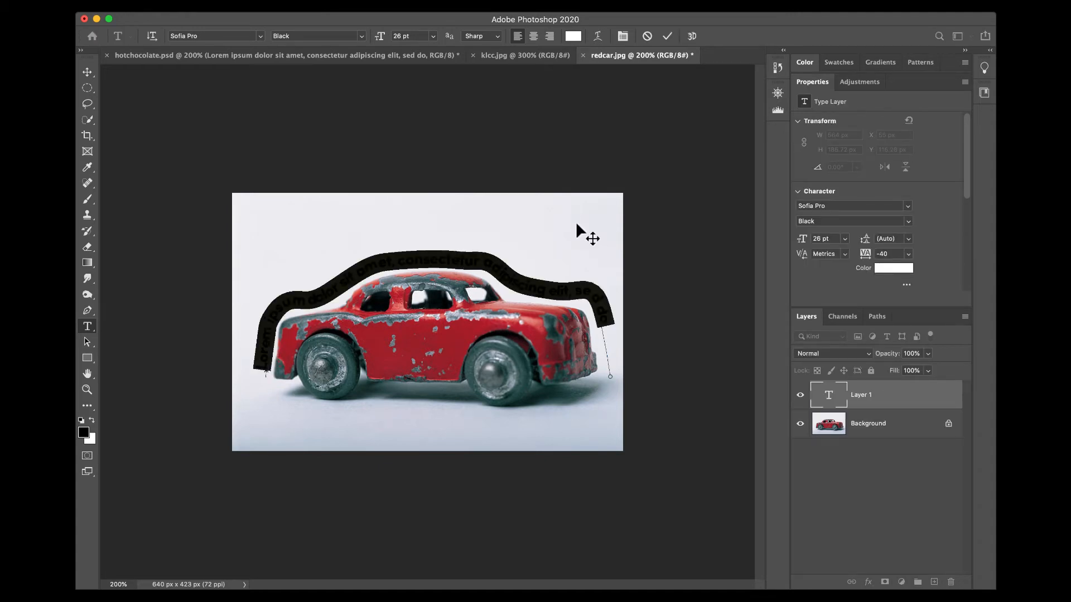
left_click(667, 36)
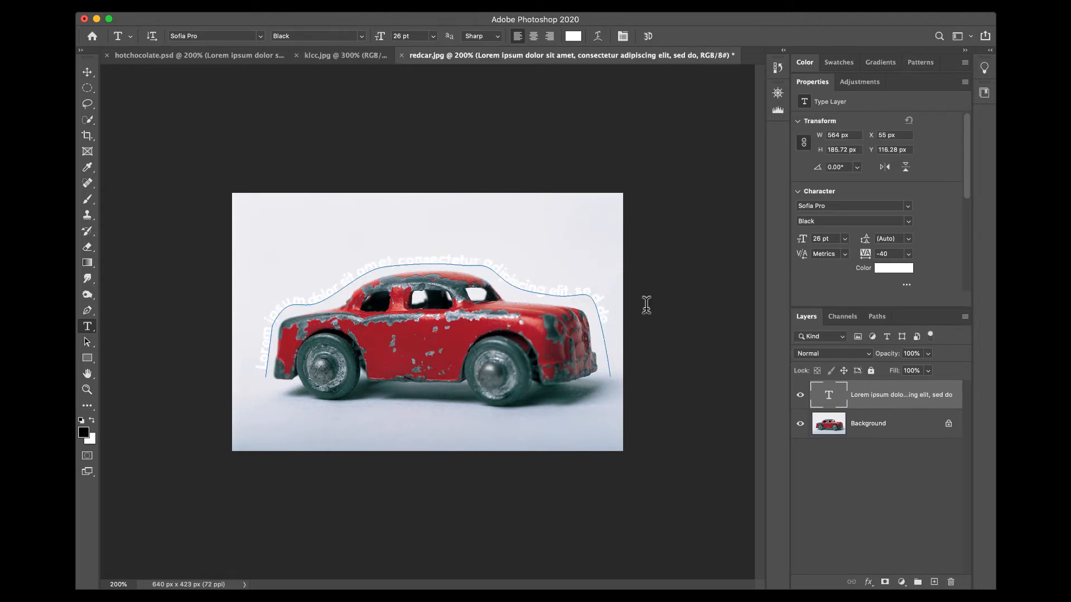
Recolour all of the path text with the red sampled from the car body, #9d242c, and hide the path outline.
left_click(470, 260)
triple_click(470, 260)
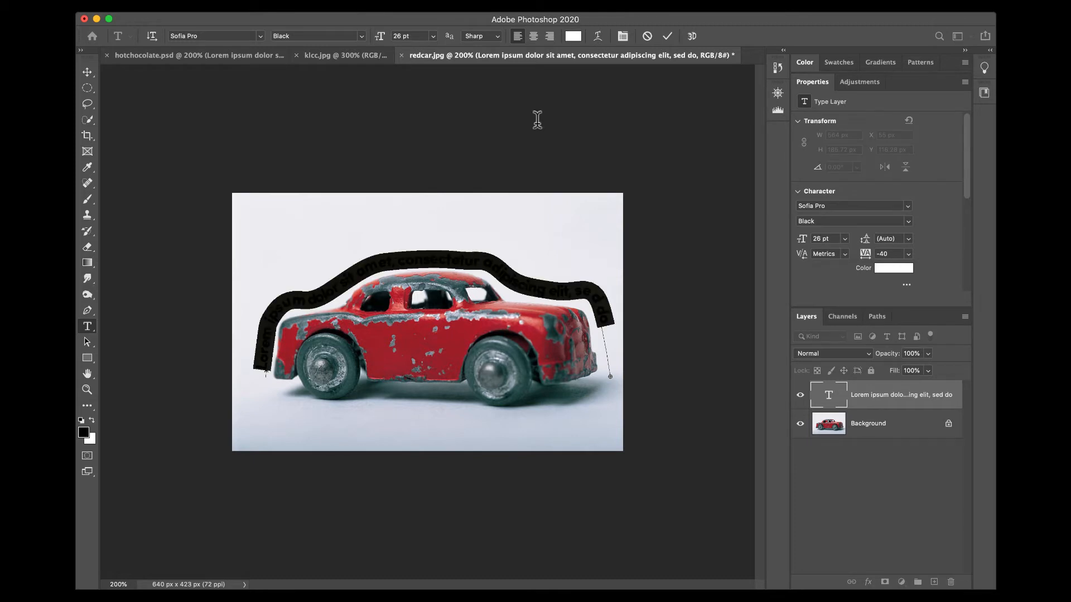
left_click(574, 36)
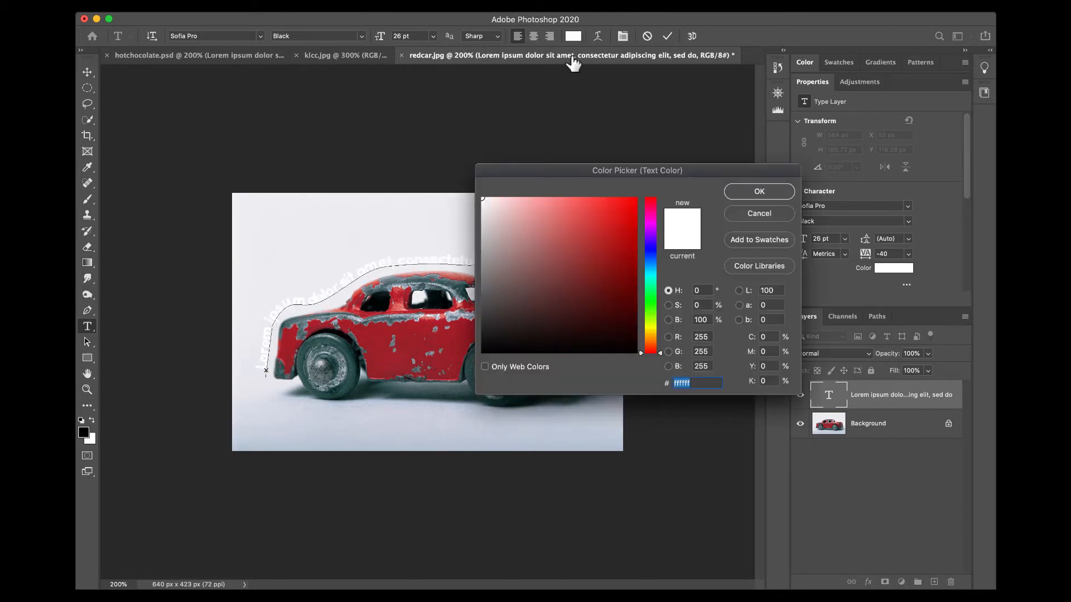
left_click_drag(577, 212, 428, 337)
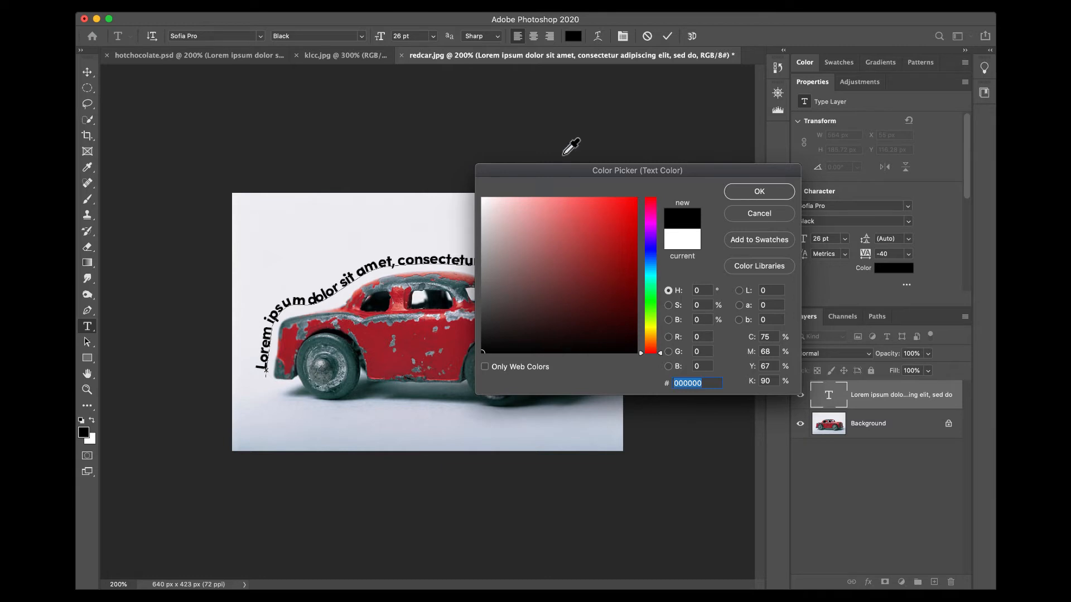
left_click_drag(562, 173, 605, 173)
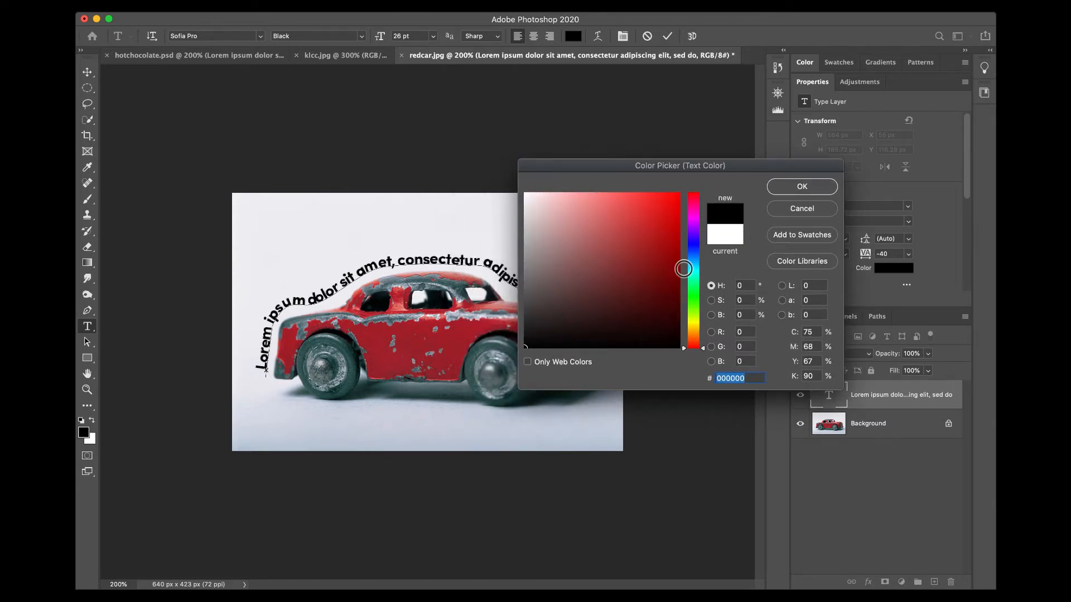
left_click(411, 349)
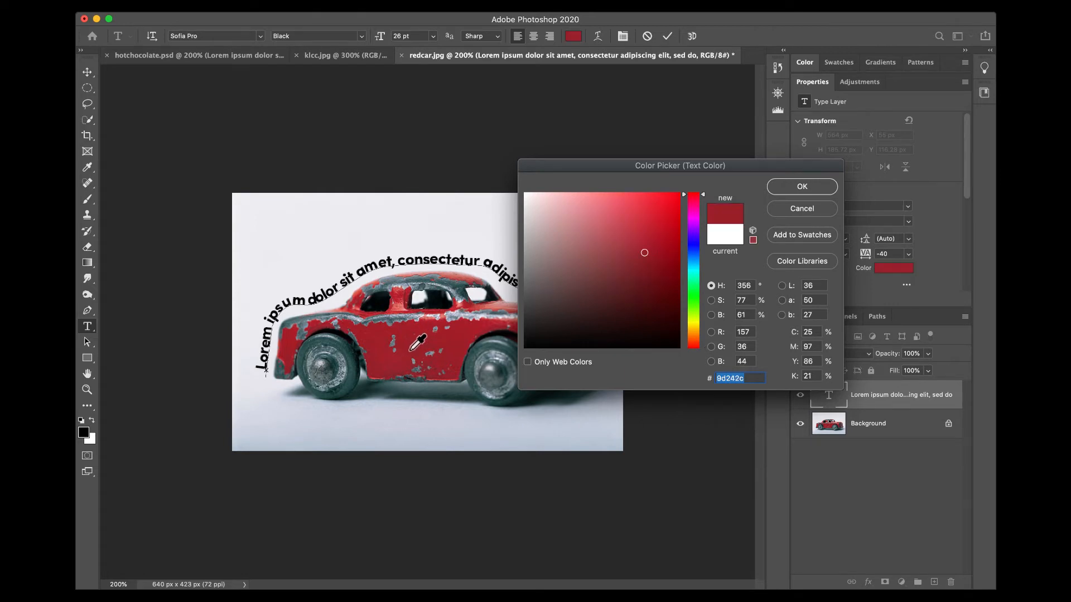
left_click(790, 184)
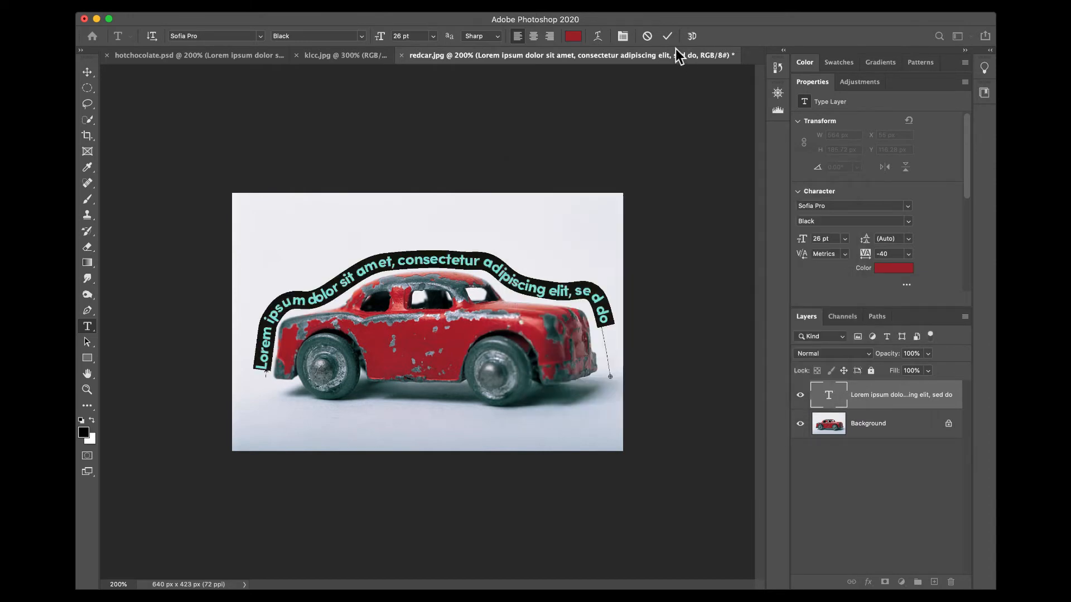
left_click(668, 37)
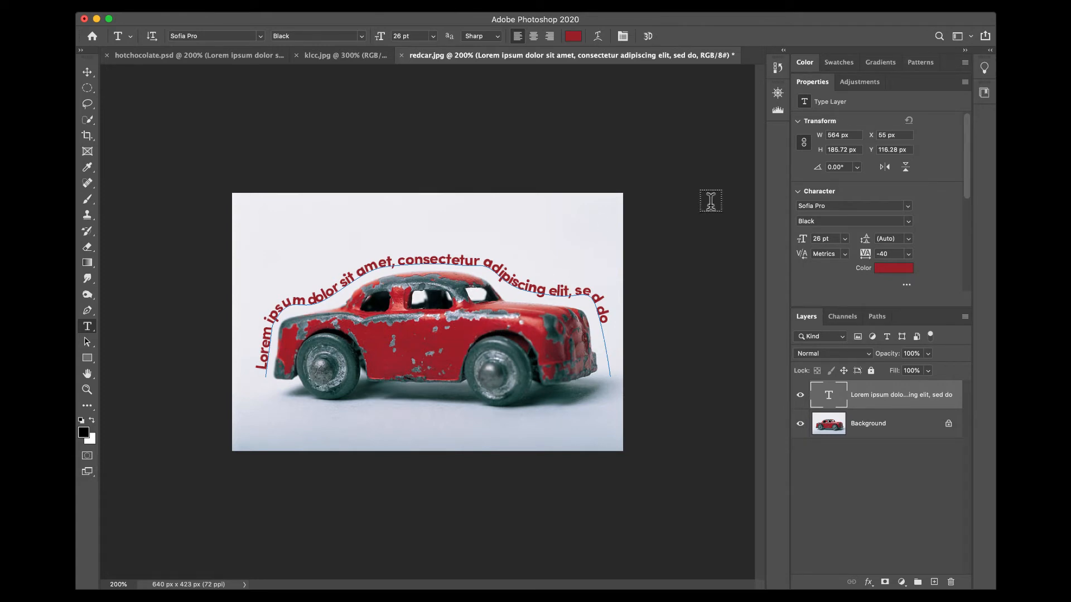
key("super+h")
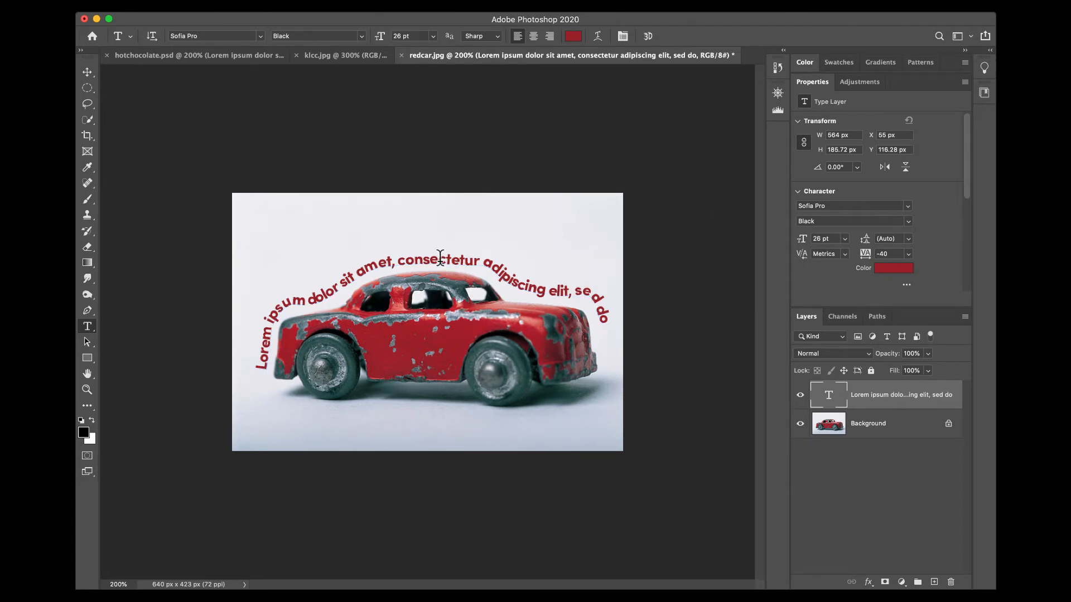
Replace the placeholder selection along the path so that the text begins with "welcome to tthe".
double_click(440, 257)
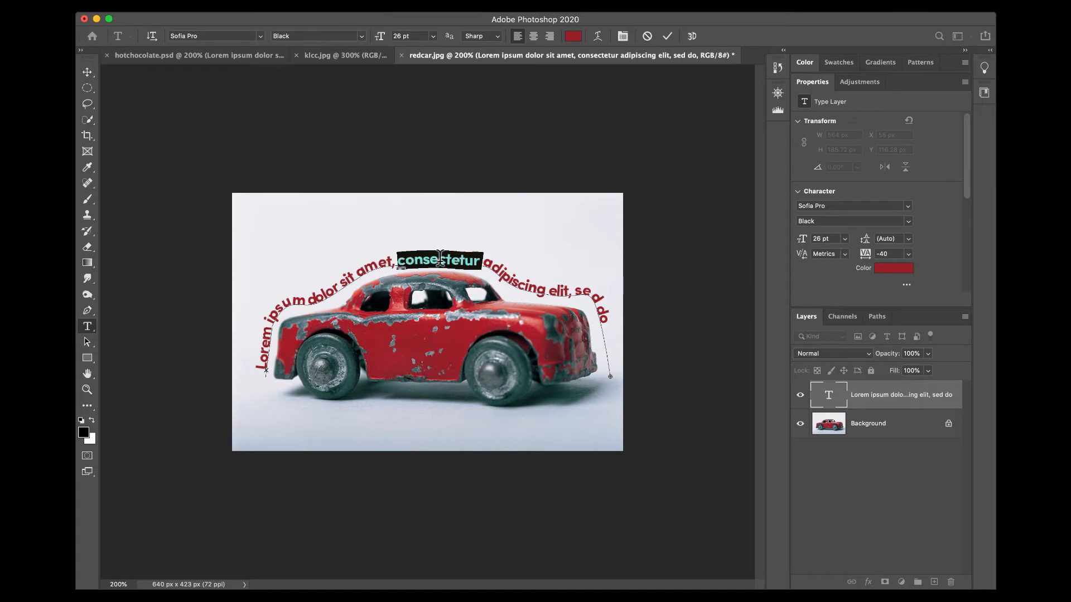
left_click(440, 257)
triple_click(440, 257)
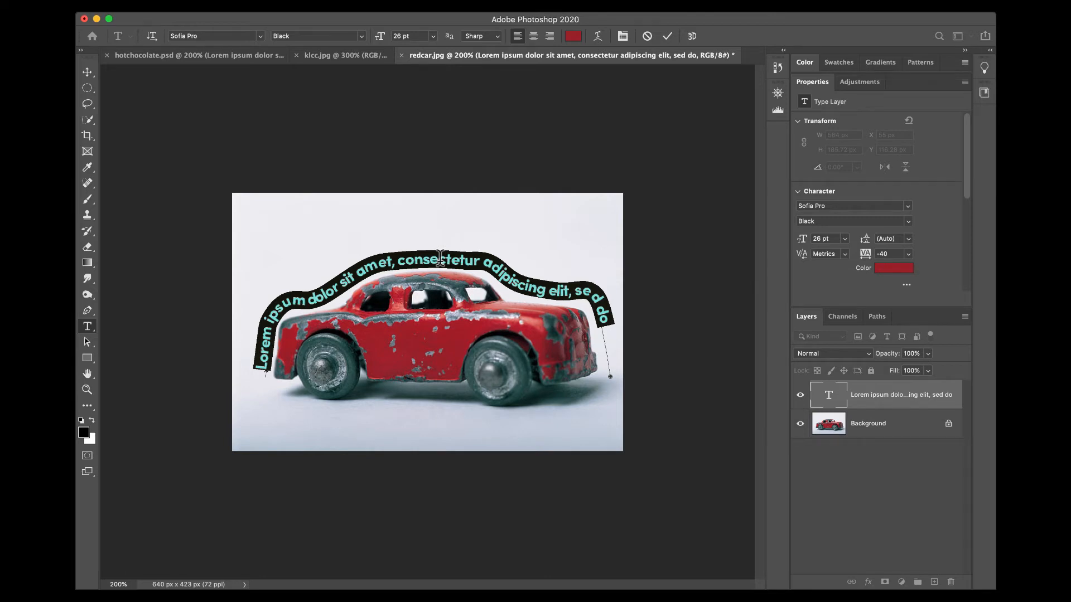
type("eiusmod tempor incididunt ut labore et dolore magna aliqua. Quis")
type("elcome ")
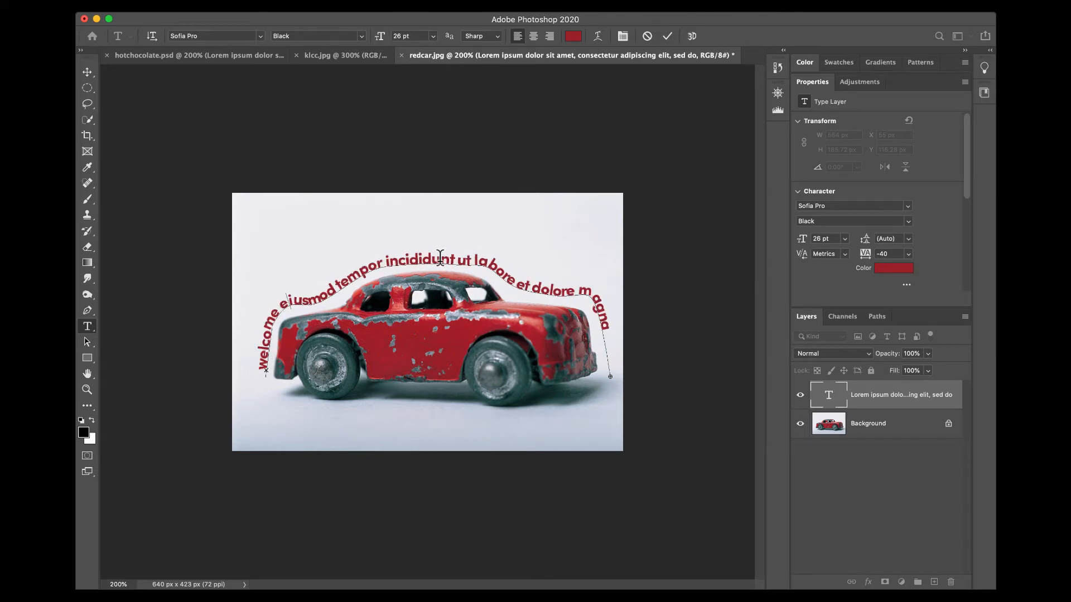
type("to the ")
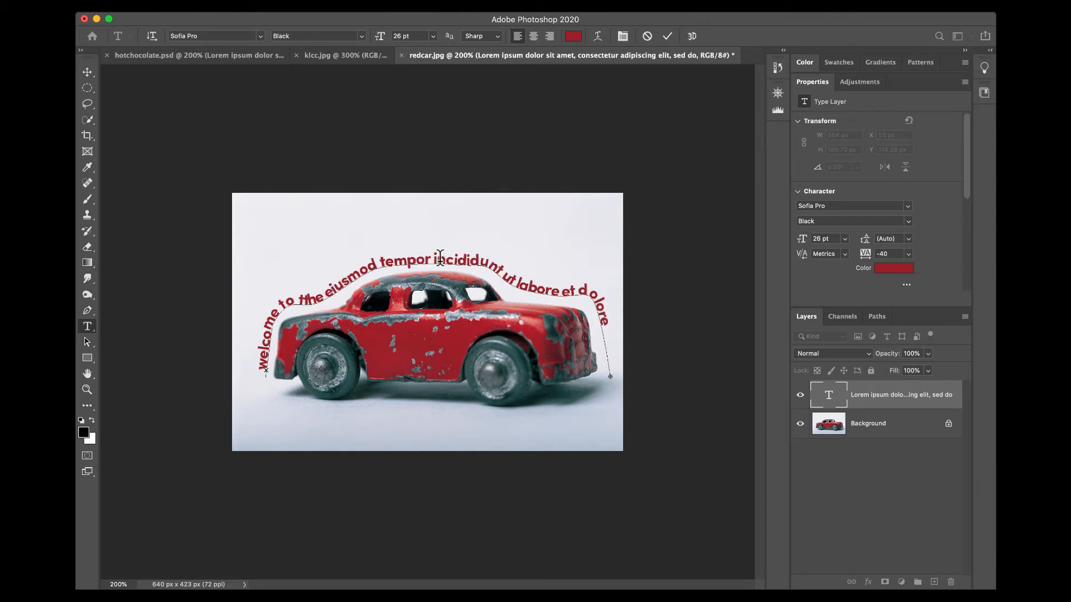
type("card")
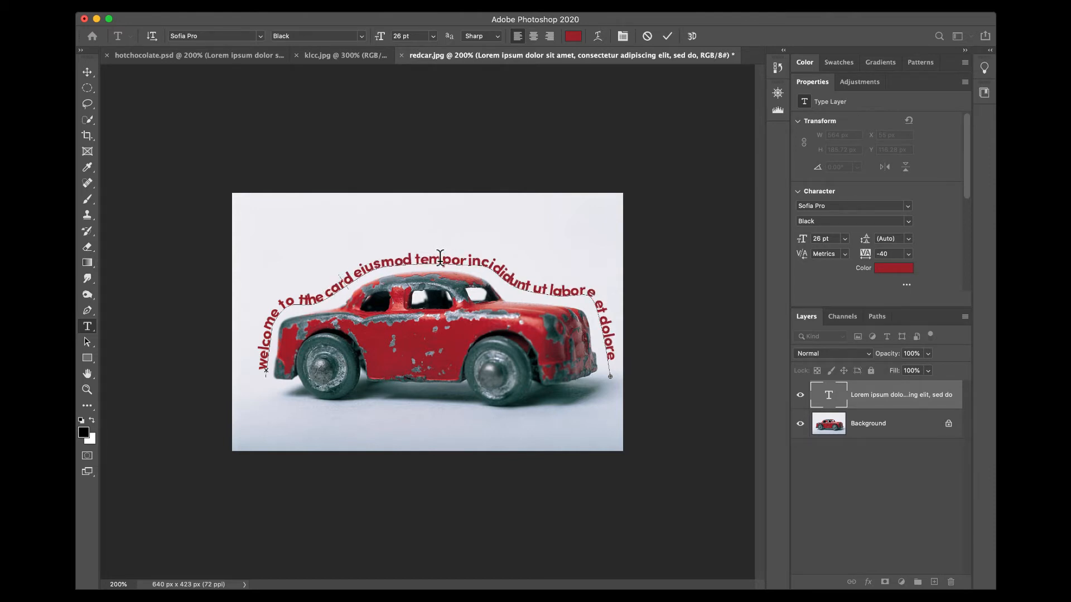
key("BackSpace")
key("BackSpace")
key("BackSpace")
key("BackSpace")
key("BackSpace")
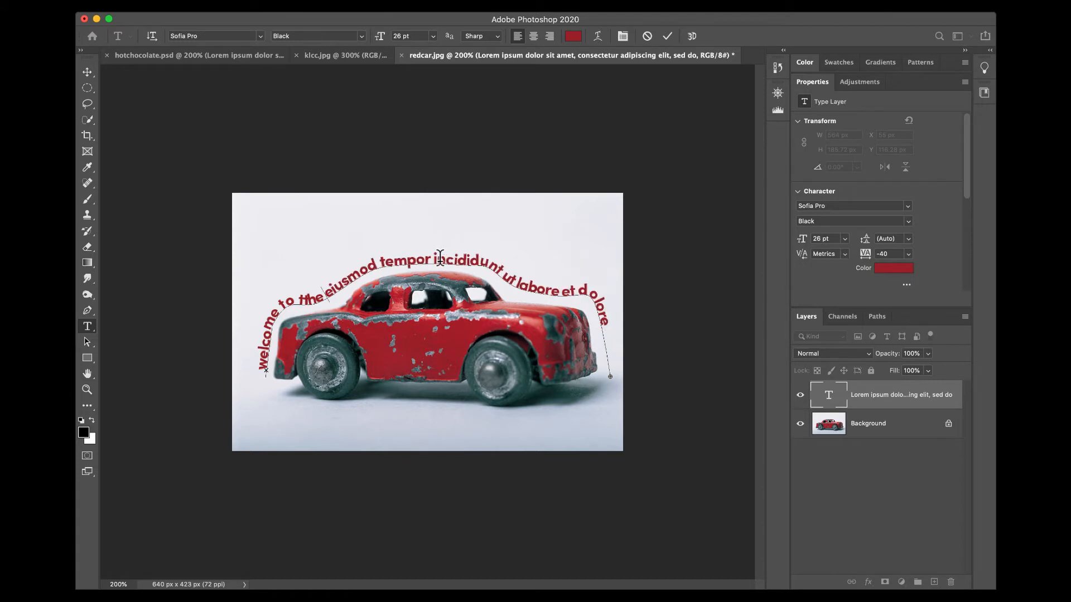
Continue the path text with "automobile expo in kuala lumpur, malaysia".
type("auto")
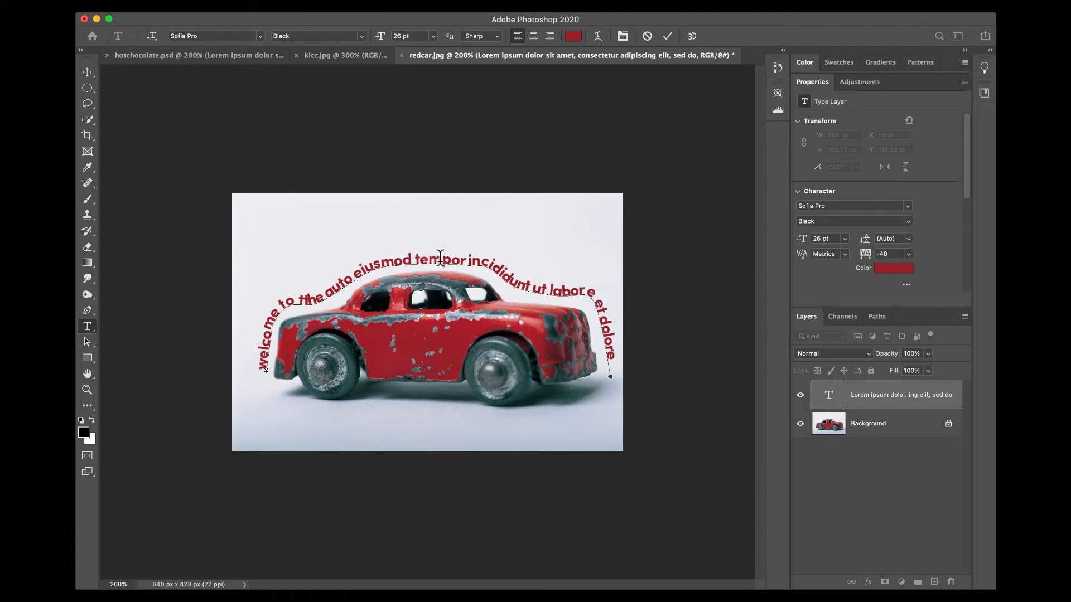
key("BackSpace")
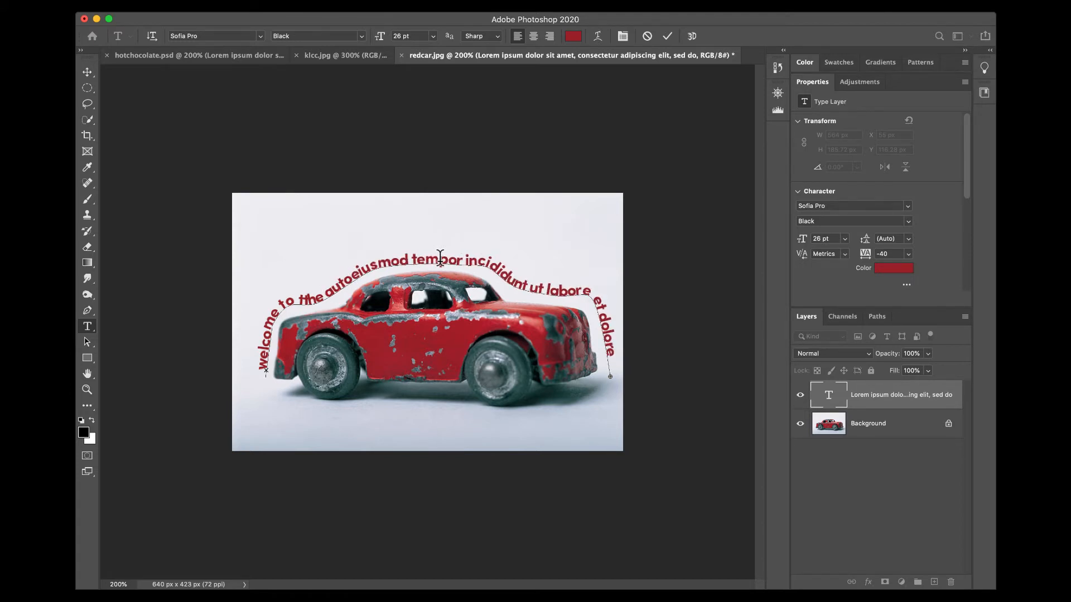
type("mob")
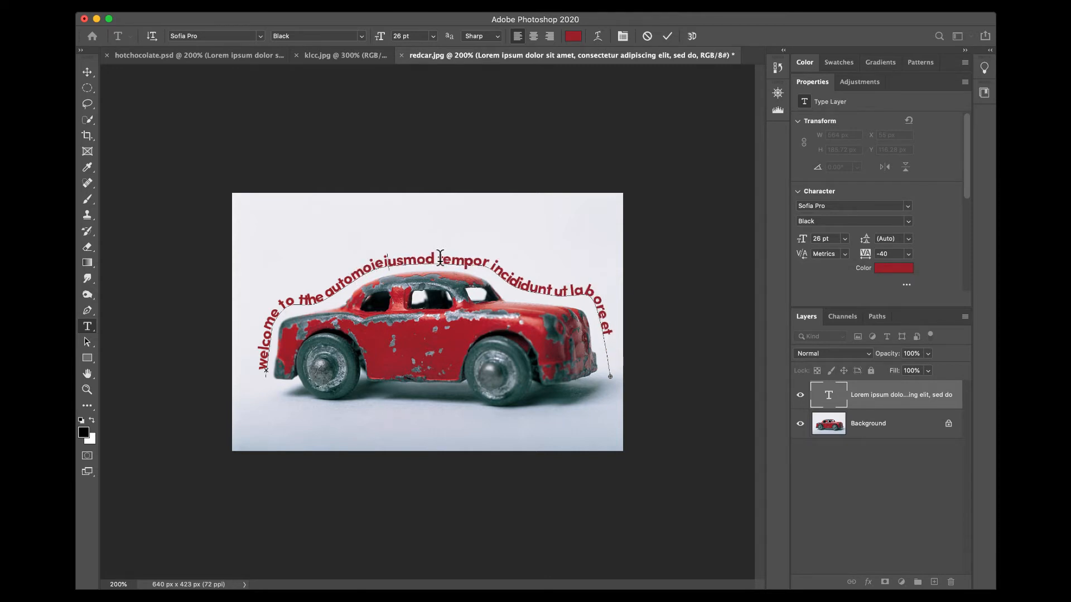
type("ile ")
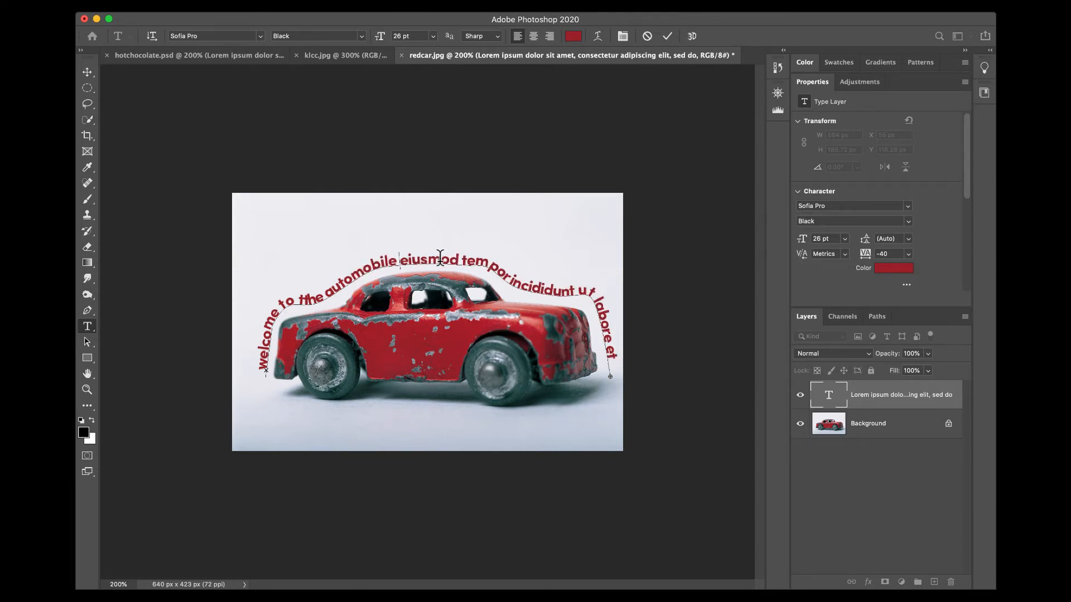
type("expo")
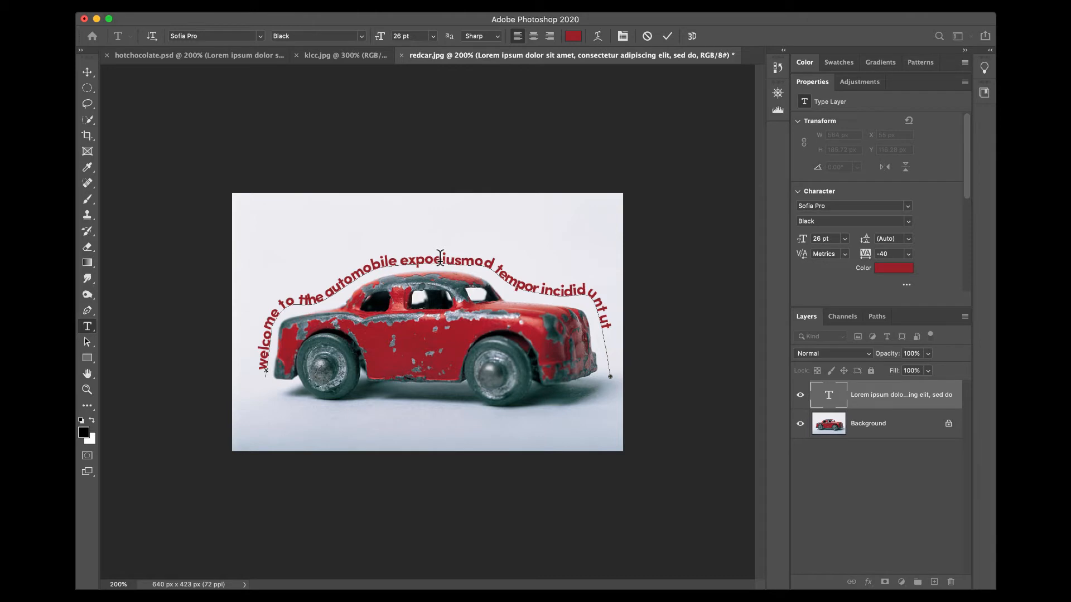
type(" in ")
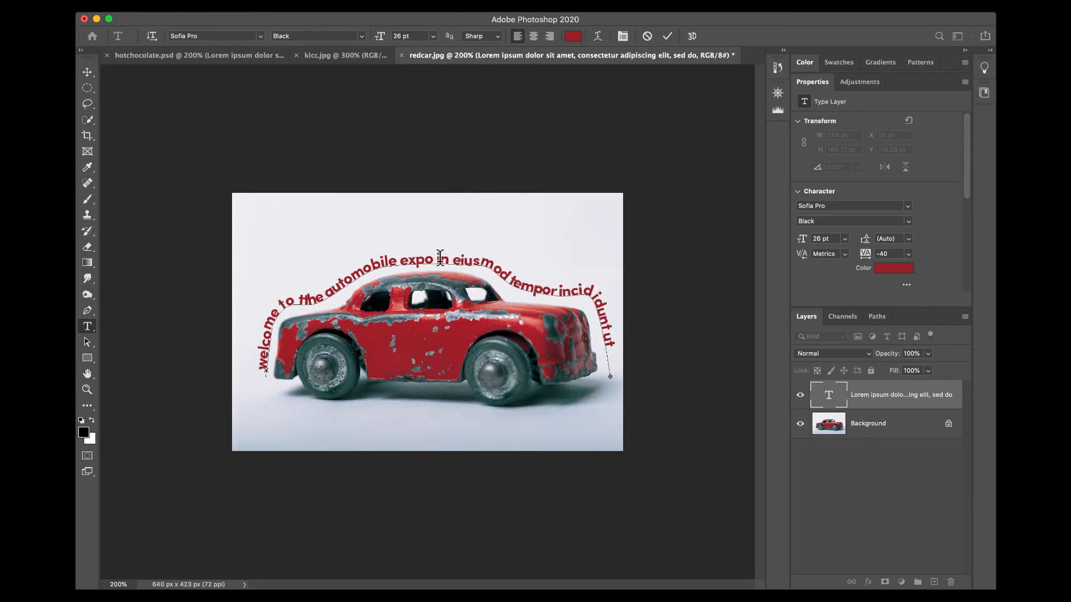
type("kuala lumpur")
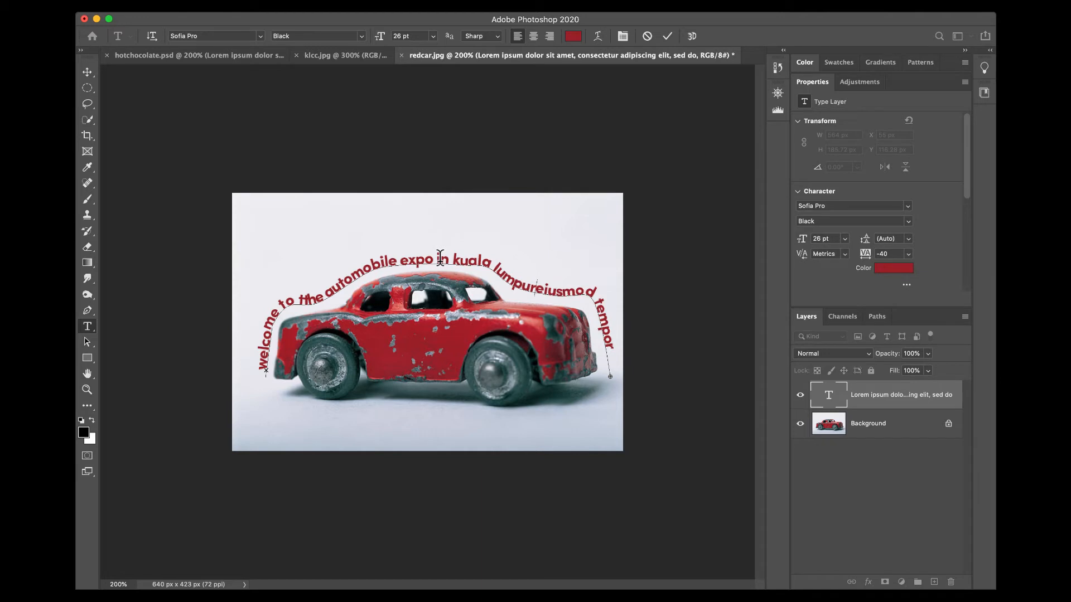
type(", malaysia")
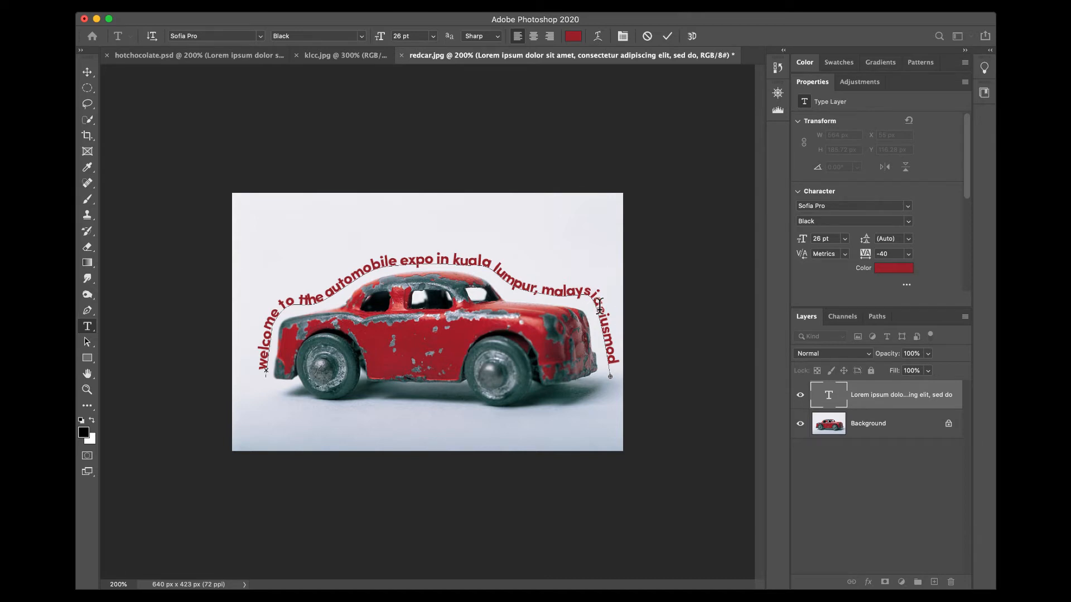
Remove the leftover placeholder words "eiusmod", "tempor" and "incididunt" following "malaysia" and commit the text edit.
left_click_drag(598, 308, 618, 362)
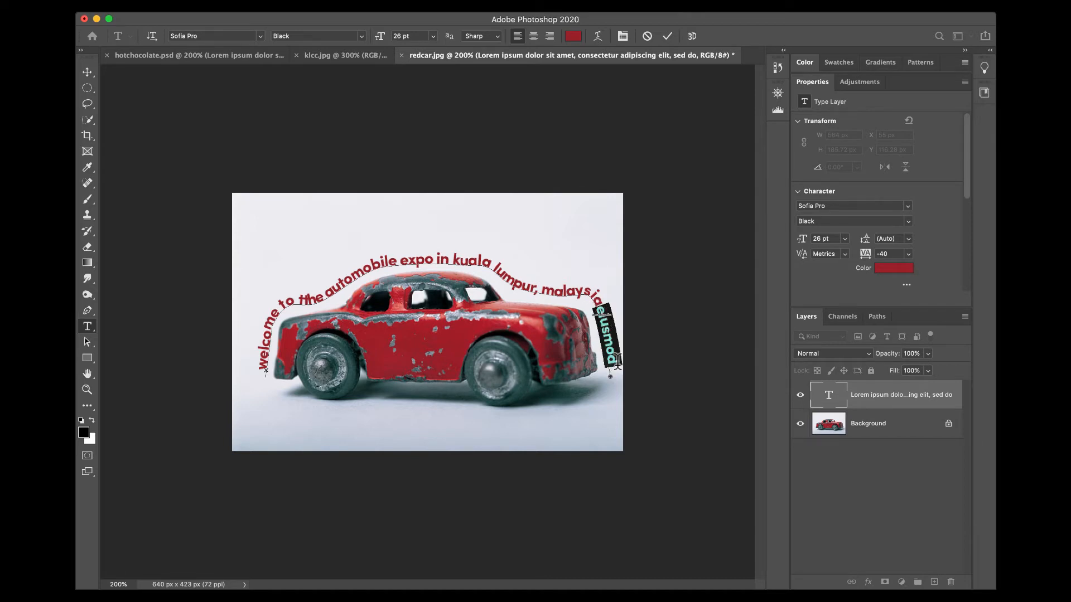
key("BackSpace")
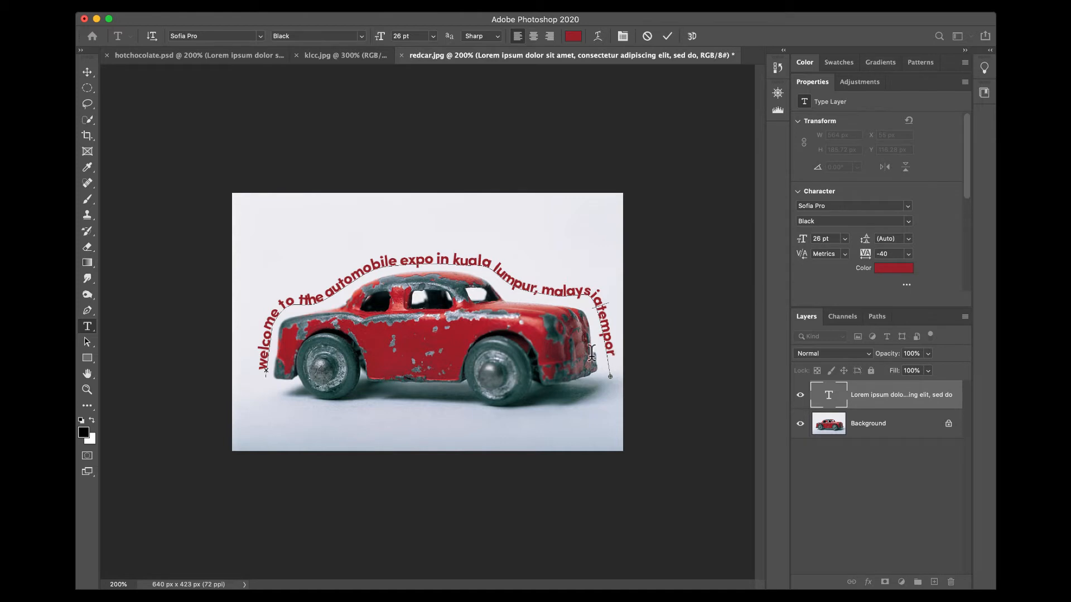
key("shift+Right")
key("shift+Right")
key("shift+Right")
key("shift+Right")
key("shift+Right")
key("shift+Right")
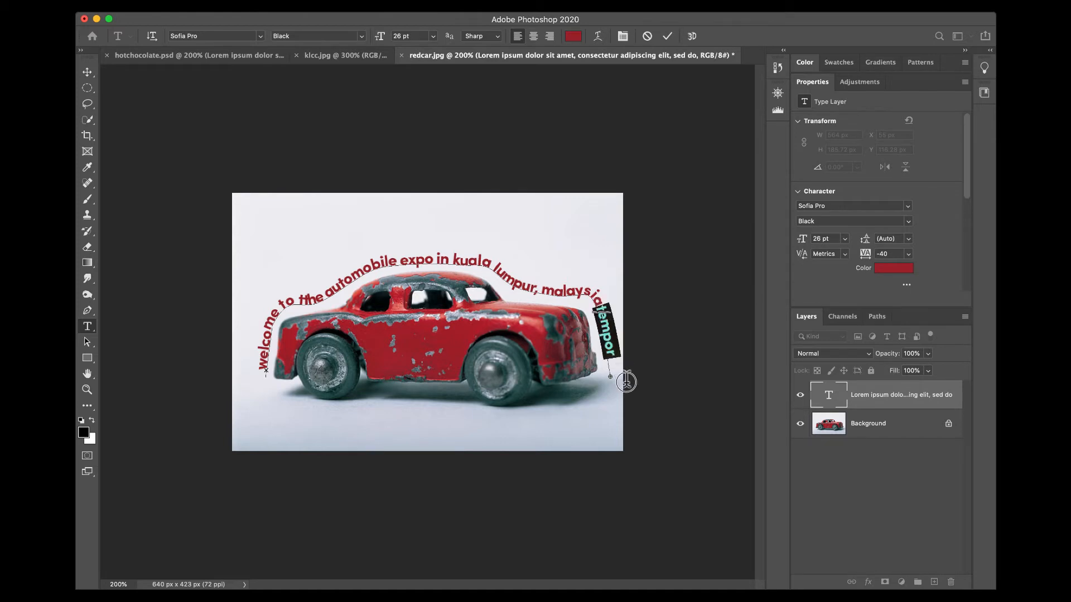
type("incididunt")
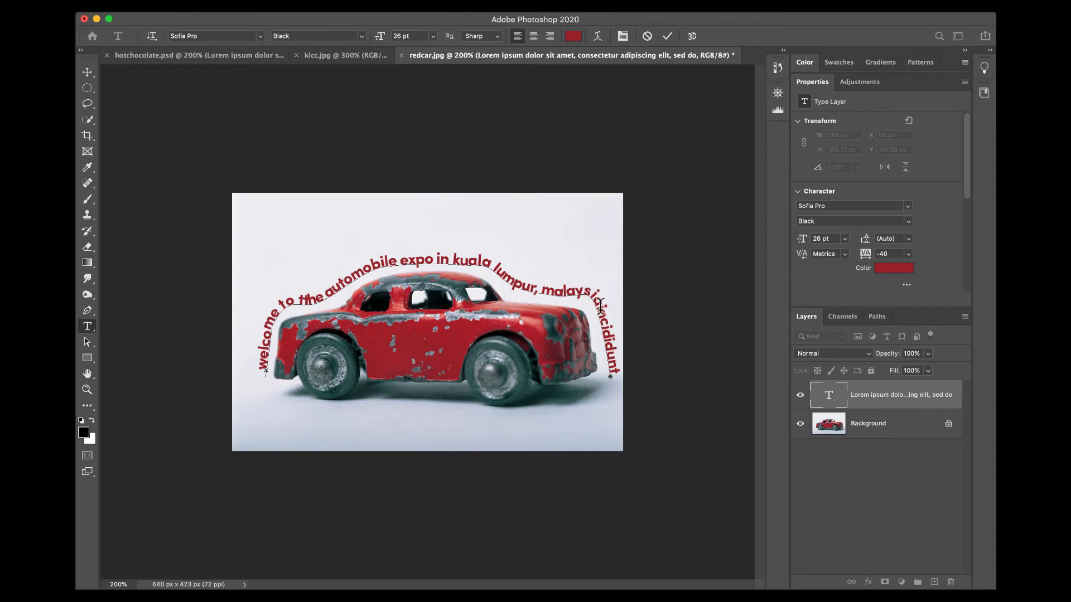
left_click_drag(597, 306, 636, 359)
type("ut labore")
left_click(667, 35)
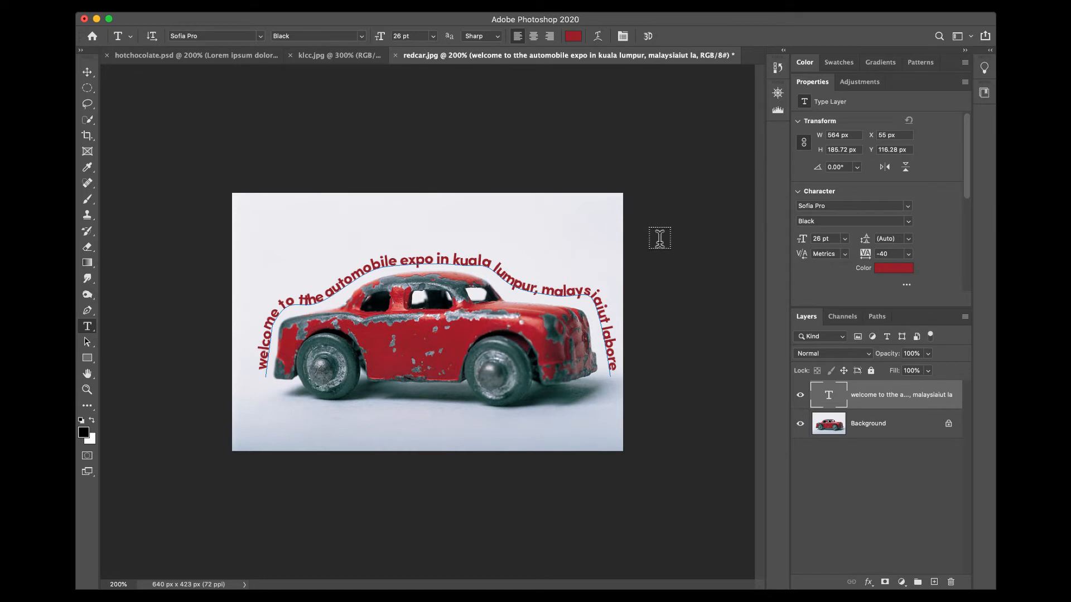
Reshape the text path with the Direct Selection tool by moving the anchor point near "lumpur" upward, away from the car's roof.
left_click(87, 345)
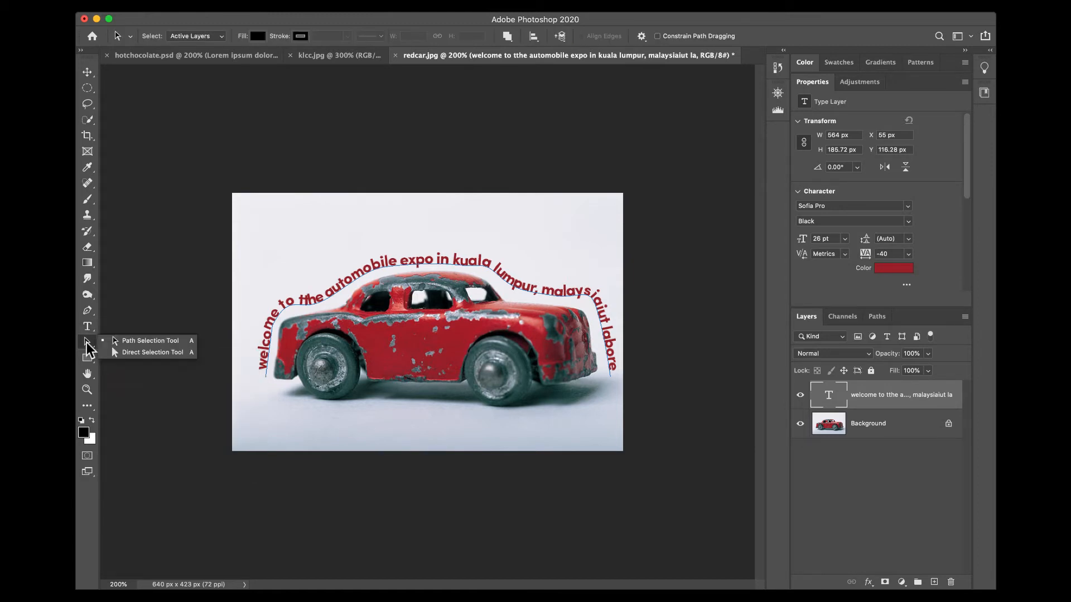
left_click(138, 352)
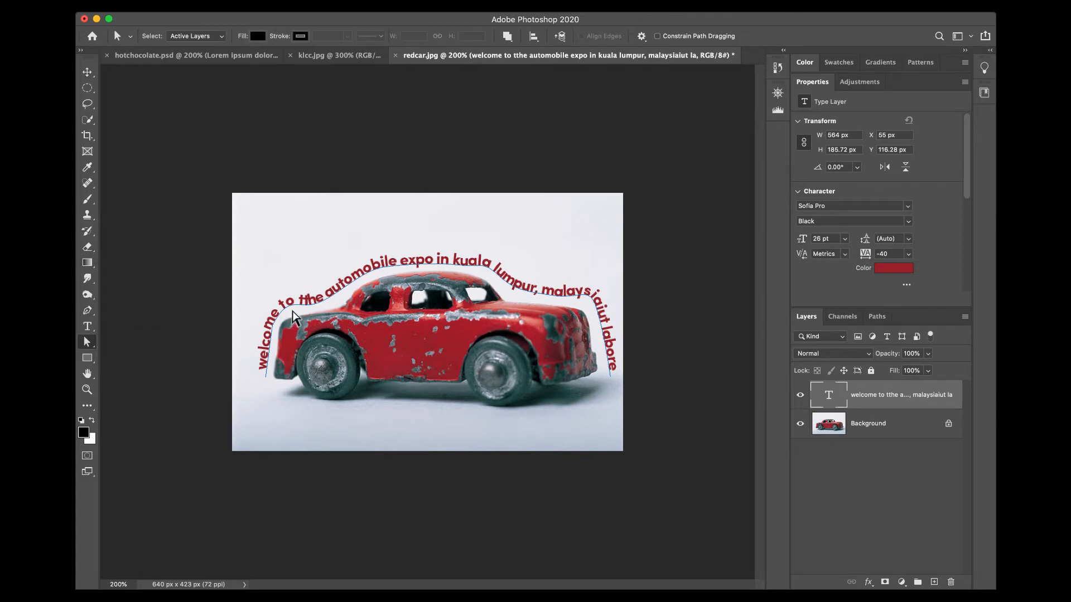
left_click(314, 307)
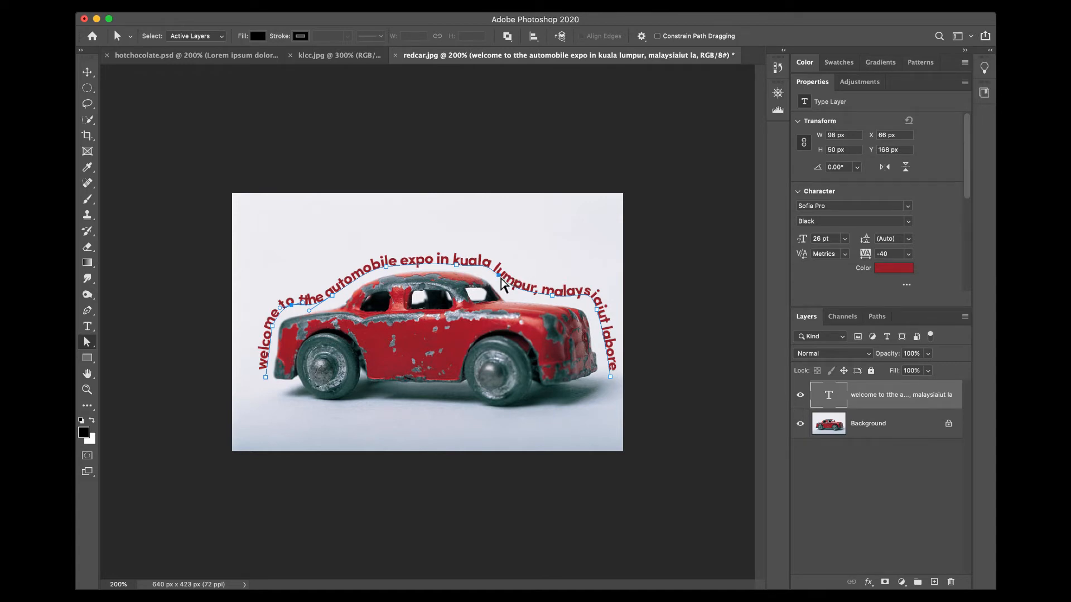
left_click_drag(501, 279, 566, 269)
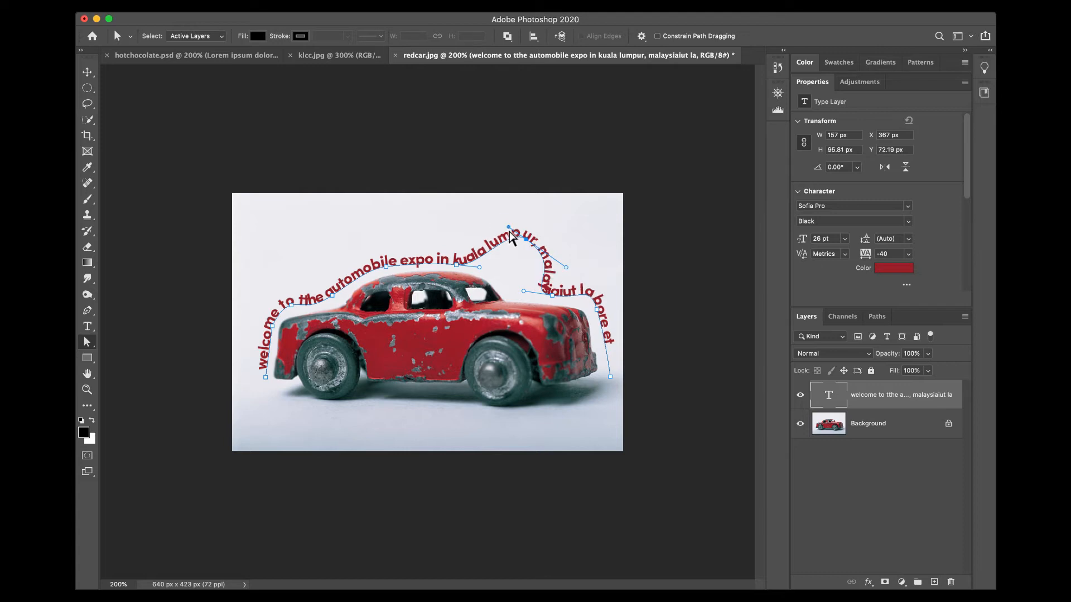
Reshape the text path by adjusting the direction handles around "kuala lumpur" and the curve points near "automobile" at the roof's rear.
left_click_drag(509, 230, 491, 214)
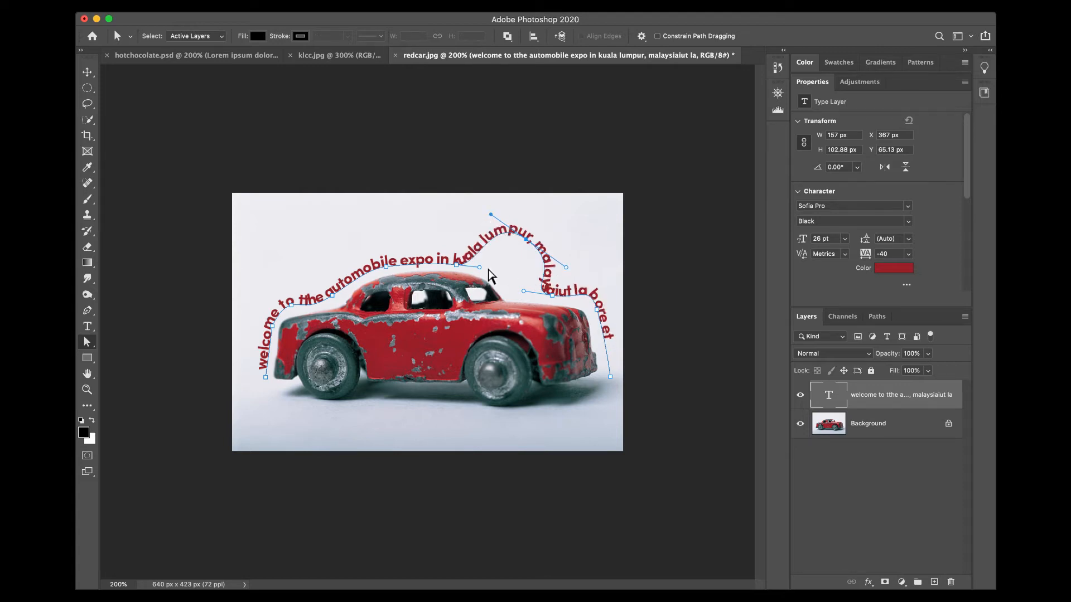
left_click_drag(481, 270, 488, 252)
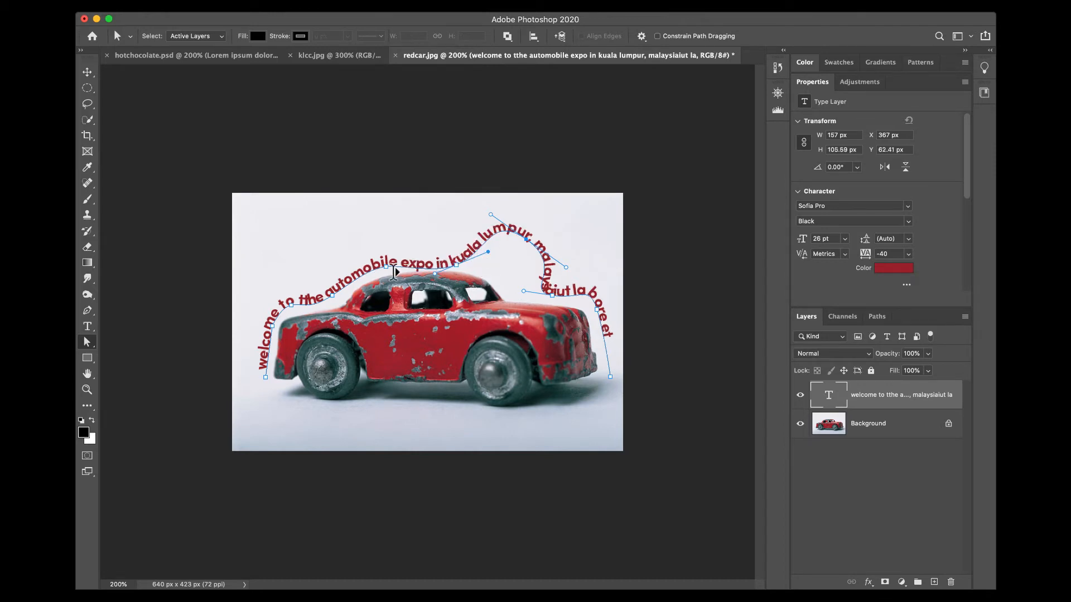
left_click(386, 270)
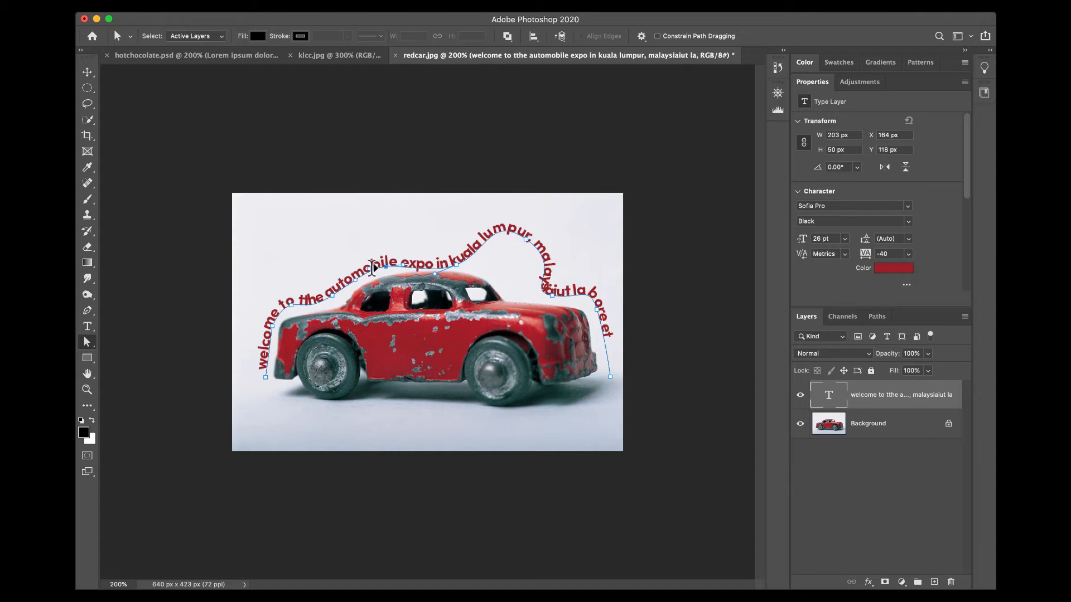
left_click_drag(357, 270, 338, 305)
left_click(333, 297)
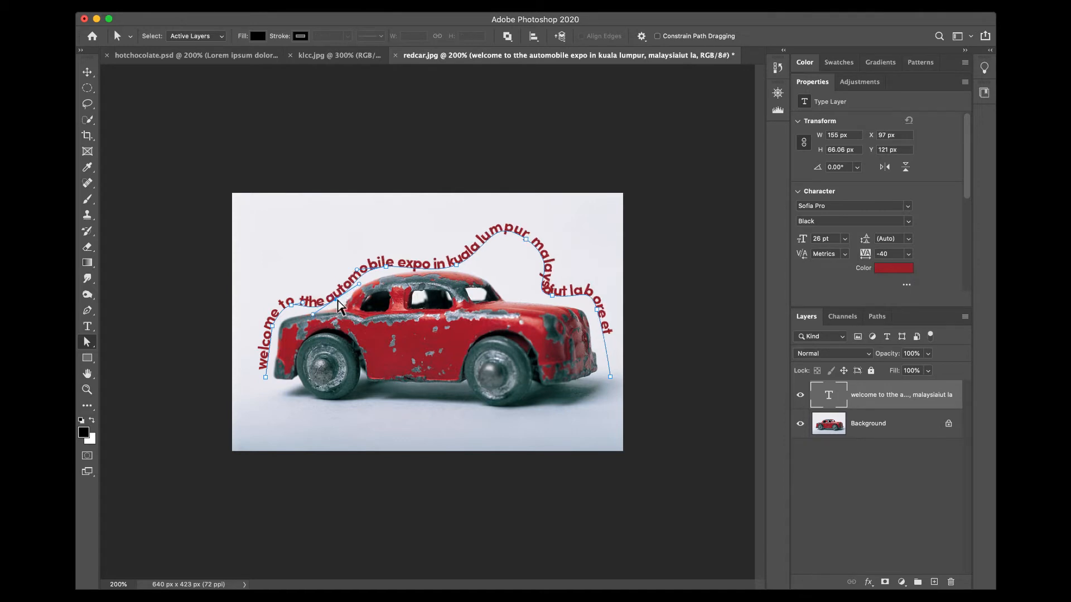
Try sliding the text's start point along the path to the front of the car's roof, and undo the move.
left_click(87, 342)
left_click(119, 340)
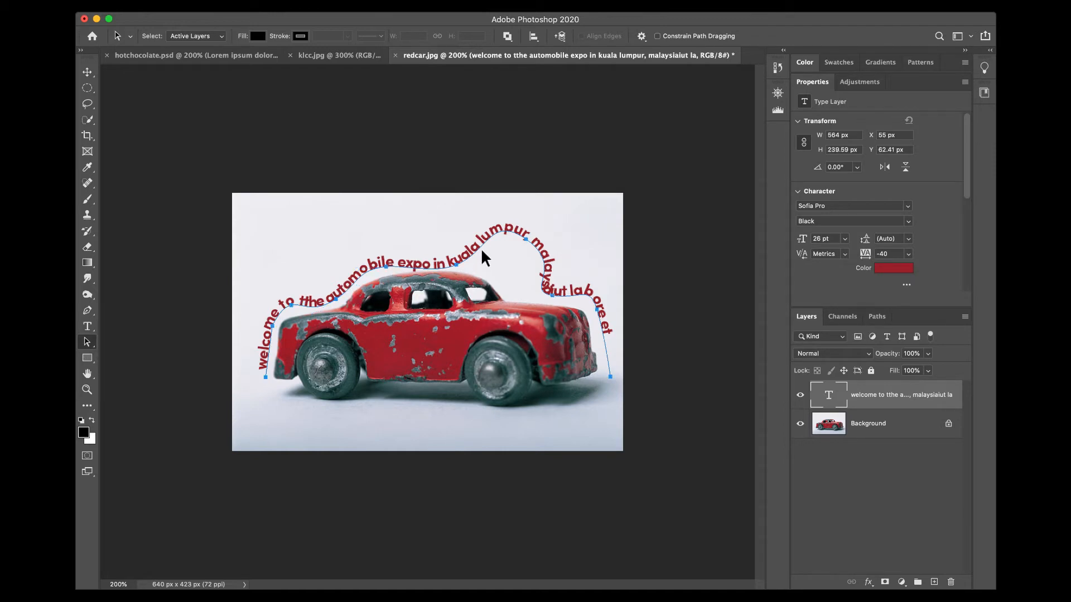
left_click(87, 342)
left_click(119, 341)
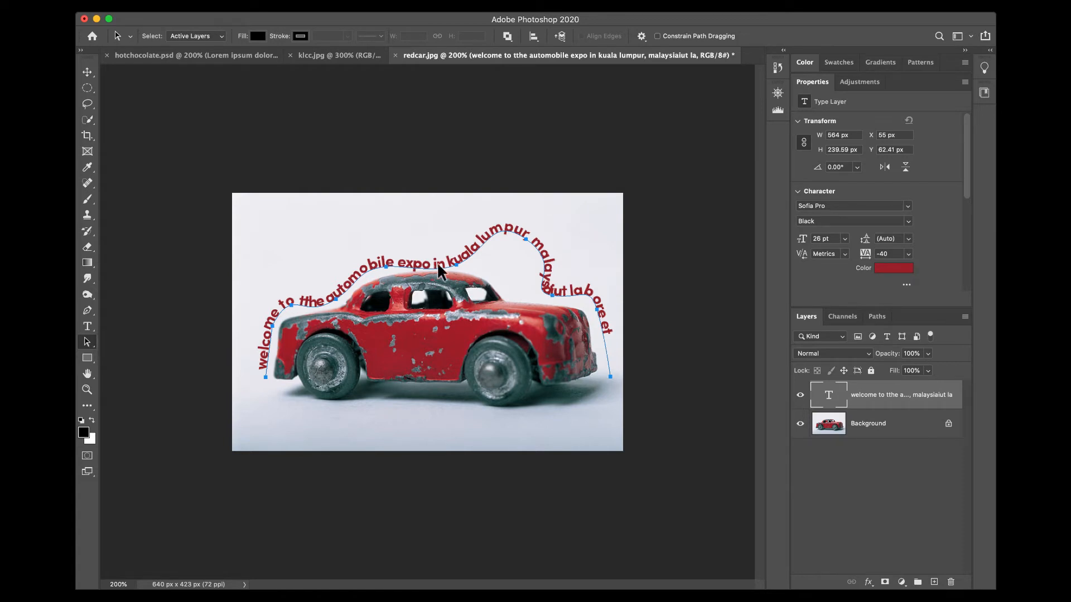
left_click(470, 256)
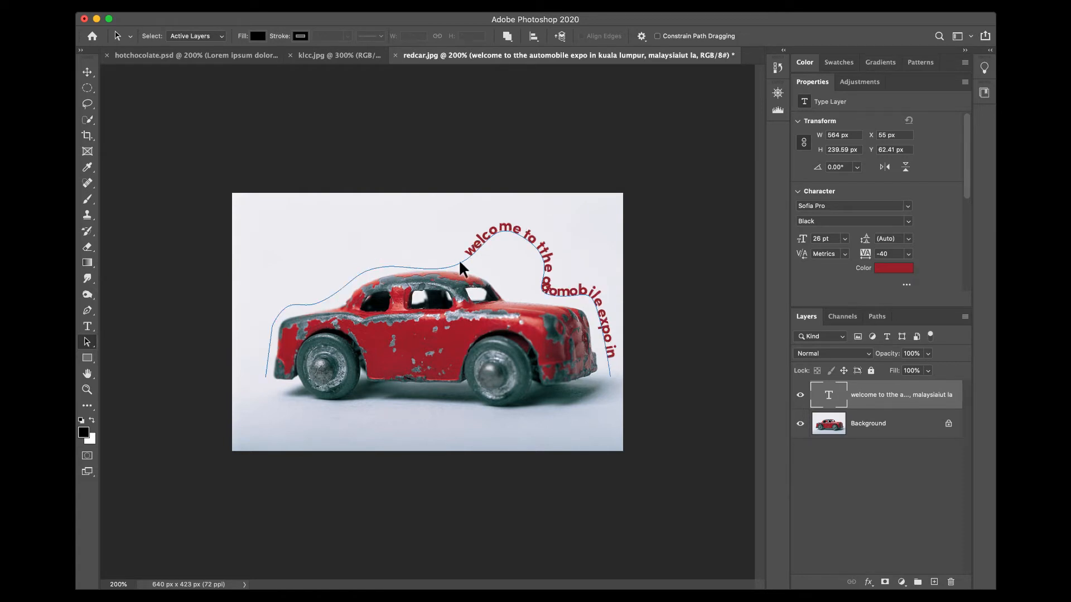
left_click(458, 261)
key("super+z")
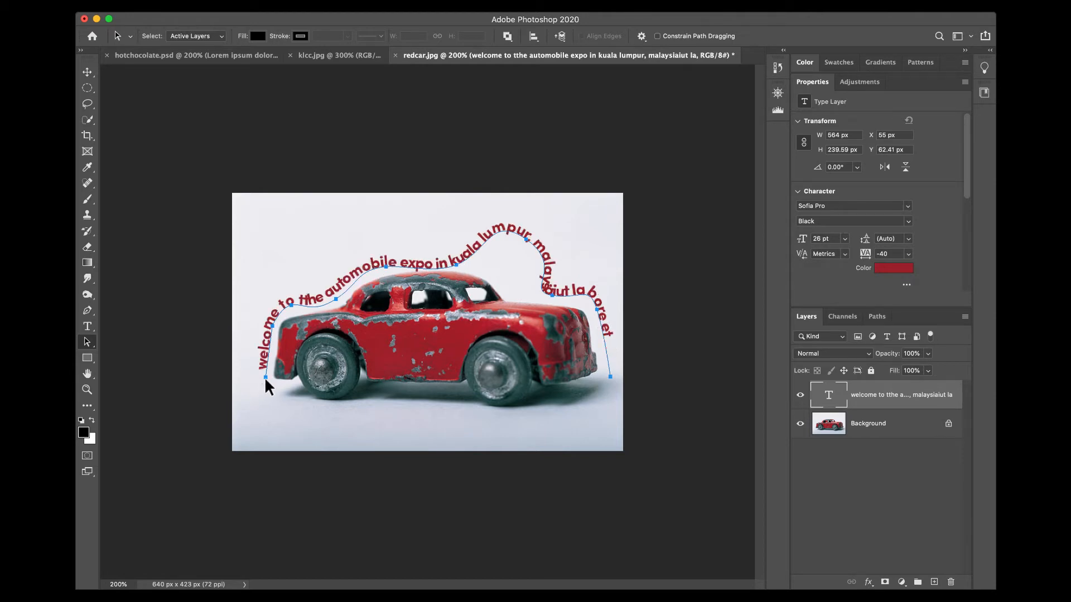
left_click(265, 379)
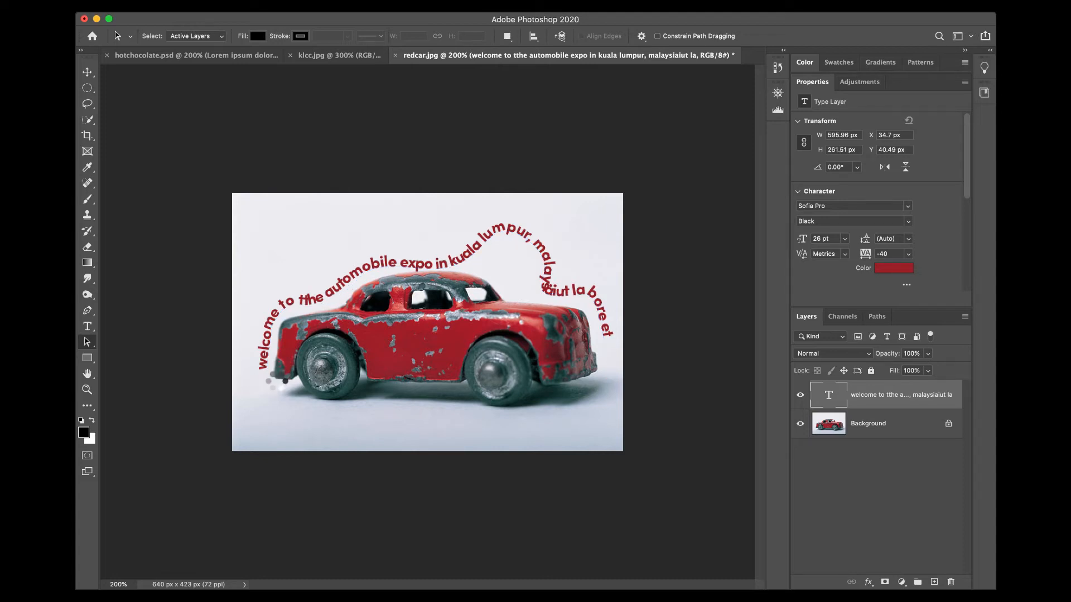
left_click(276, 382)
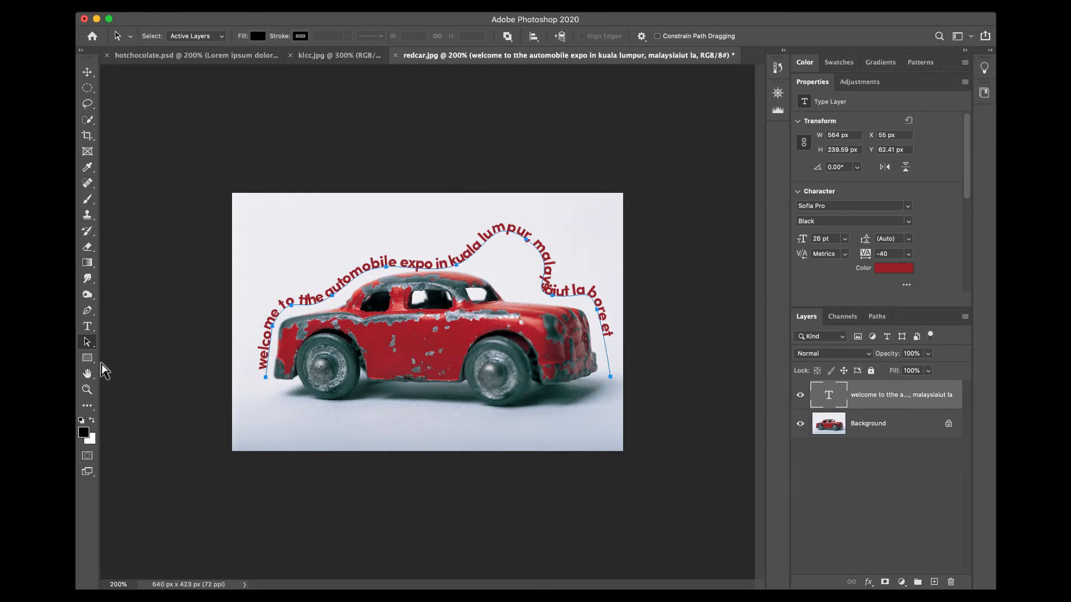
Slide the text's start point along the path over the roof and flip the text to the path's inner side.
right_click(91, 344)
left_click(113, 351)
left_click_drag(359, 276, 426, 261)
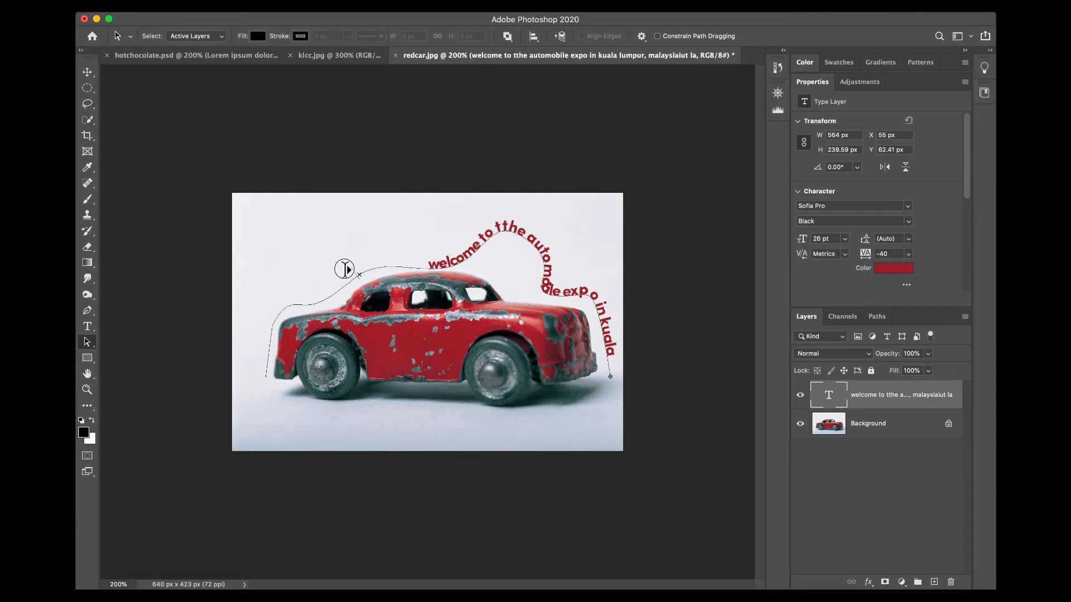
mouse_move(345, 269)
left_mouse_down()
mouse_move(292, 301)
mouse_move(275, 370)
mouse_move(274, 341)
mouse_move(298, 309)
mouse_move(398, 275)
mouse_move(488, 276)
left_mouse_up()
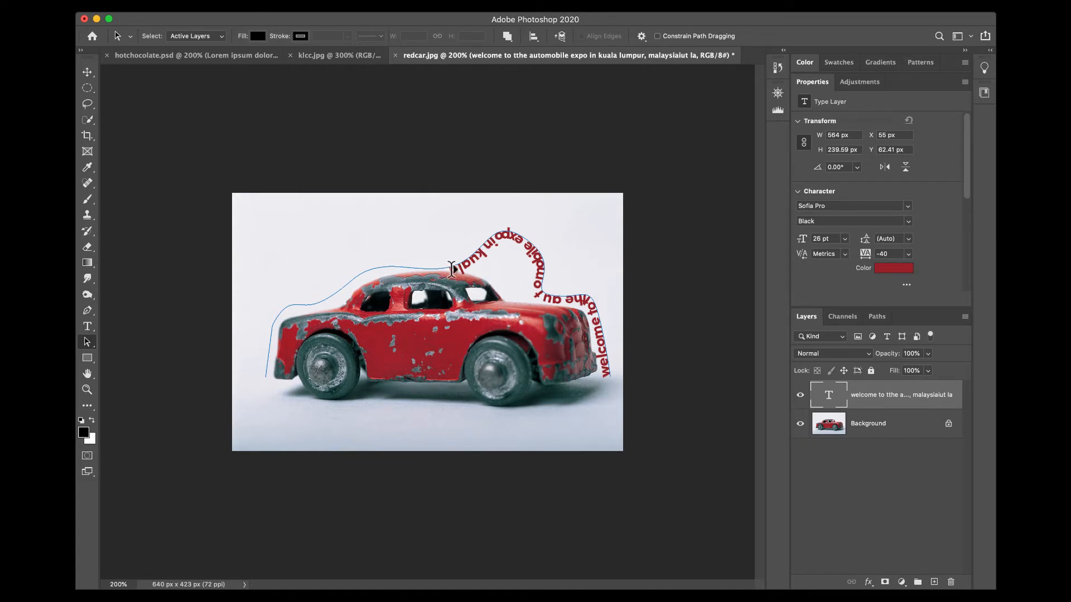
left_click_drag(452, 270, 355, 276)
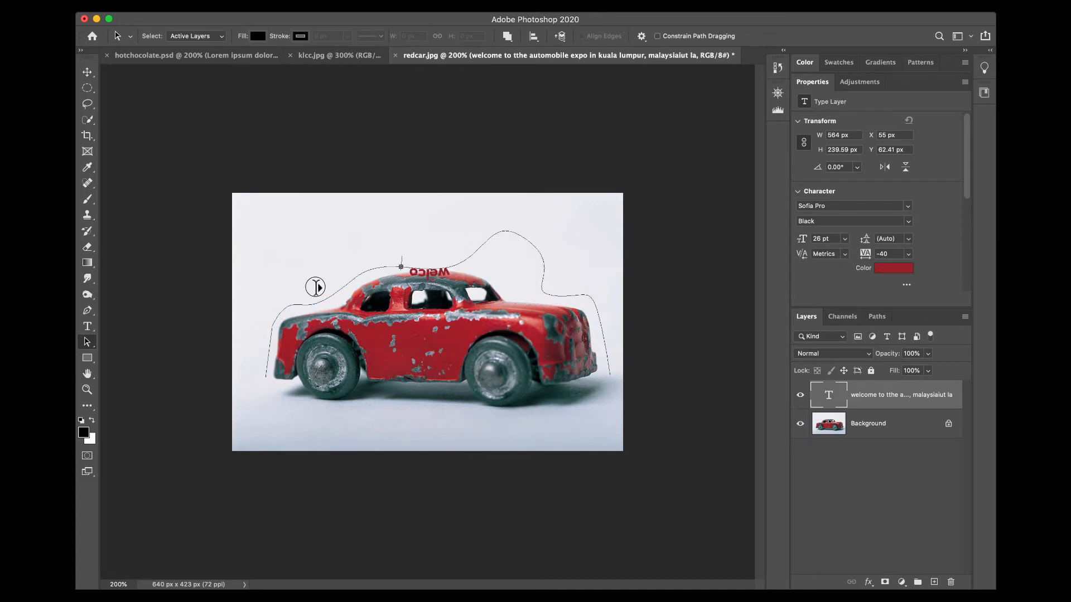
mouse_move(463, 252)
left_mouse_down()
mouse_move(471, 242)
mouse_move(528, 242)
mouse_move(544, 269)
left_mouse_up()
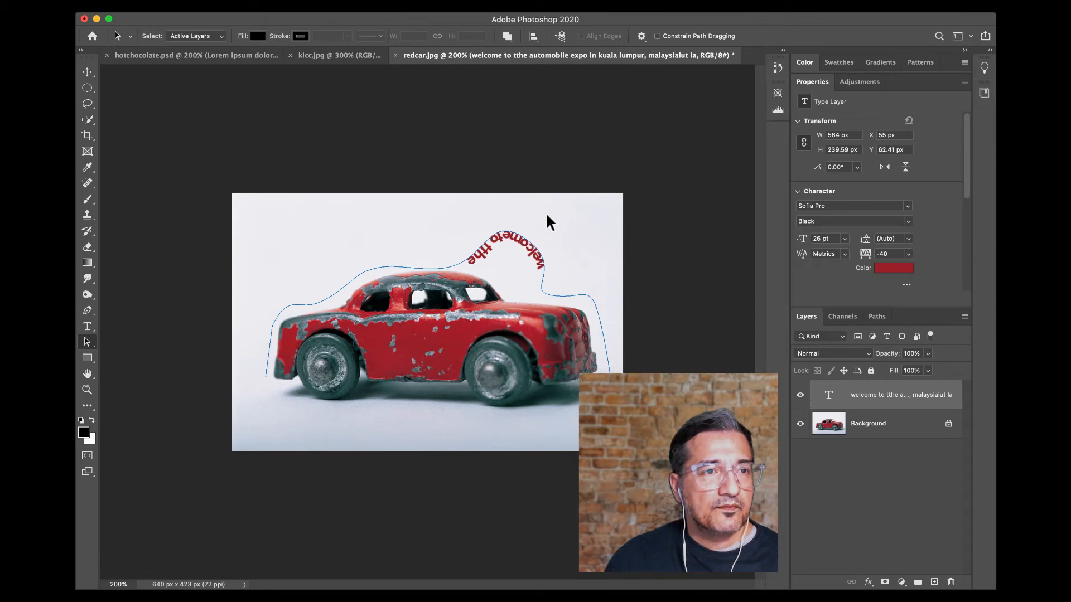
Return the text to the path's outer side, running from the car's rear end to just after "lumpur,".
left_click_drag(467, 266, 611, 358)
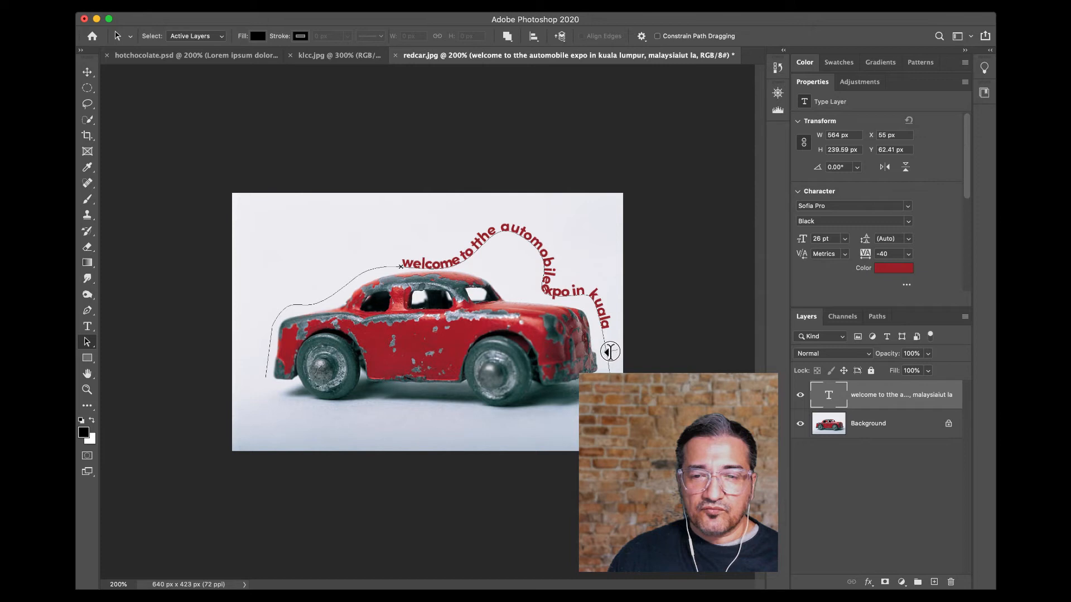
left_click_drag(396, 267, 376, 263)
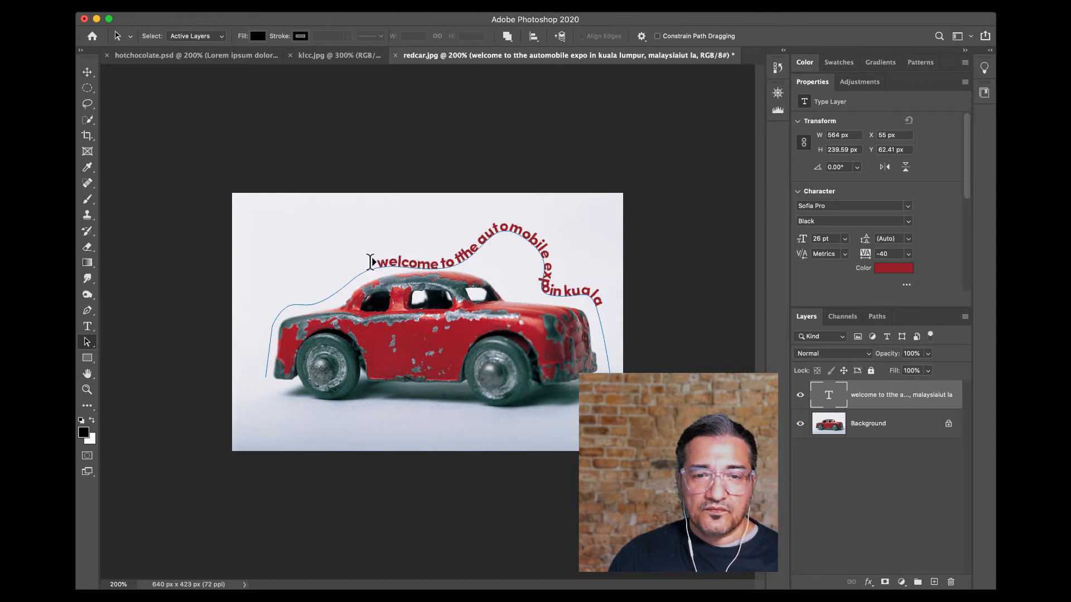
mouse_move(364, 266)
left_mouse_down()
mouse_move(280, 316)
mouse_move(266, 360)
left_mouse_up()
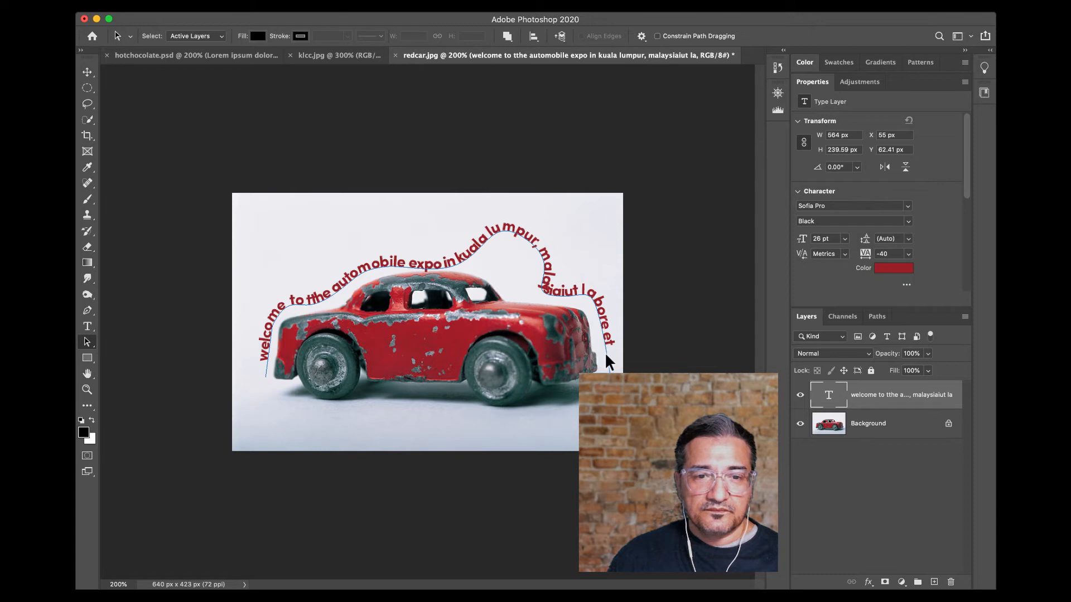
mouse_move(604, 353)
left_mouse_down()
mouse_move(589, 296)
mouse_move(517, 275)
mouse_move(509, 238)
mouse_move(596, 315)
mouse_move(612, 370)
left_mouse_up()
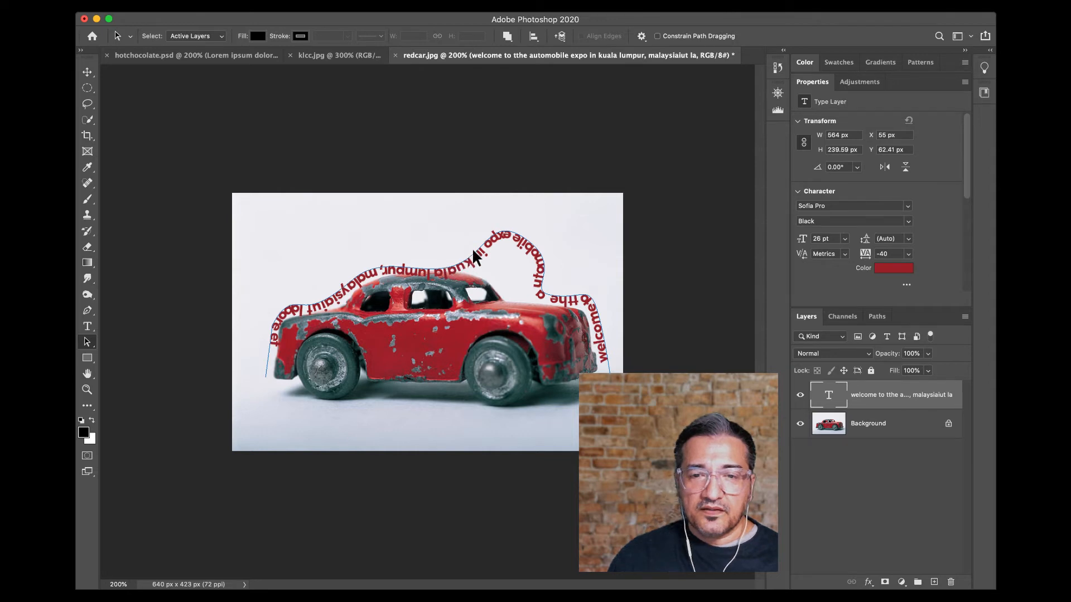
mouse_move(443, 271)
left_mouse_down()
mouse_move(442, 252)
mouse_move(512, 236)
mouse_move(562, 271)
left_mouse_up()
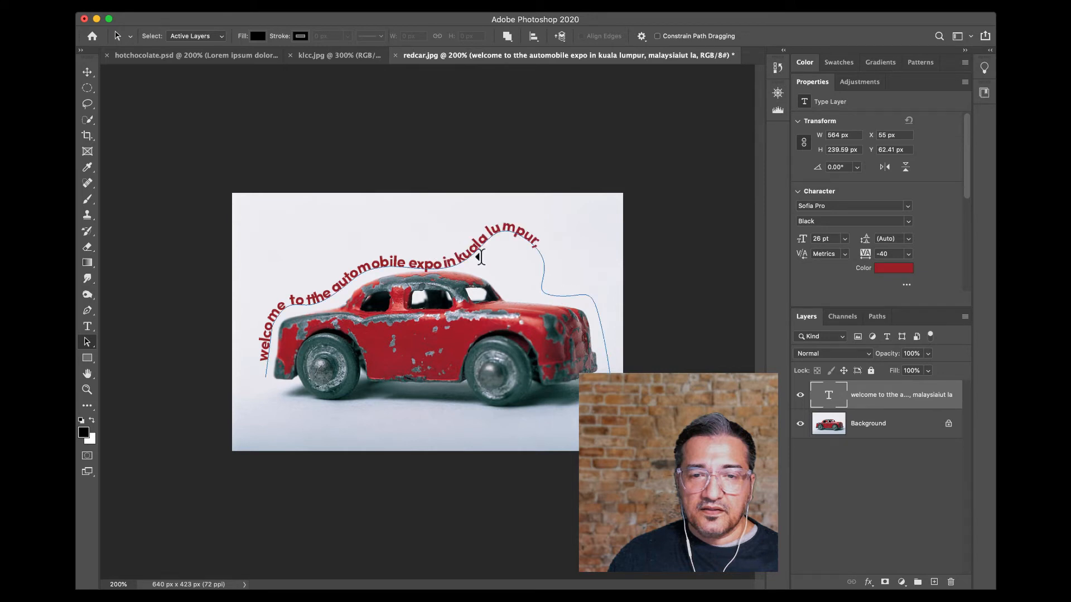
Flip the text inside the path and back outside, and set its end point right after "automobile".
left_click(474, 251)
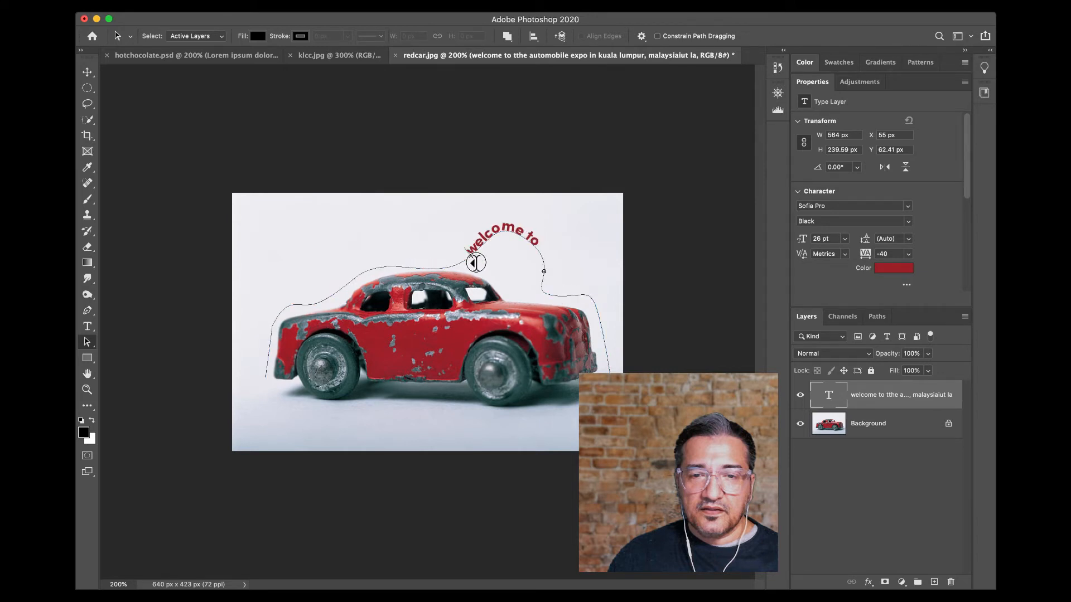
left_click_drag(475, 263, 473, 271)
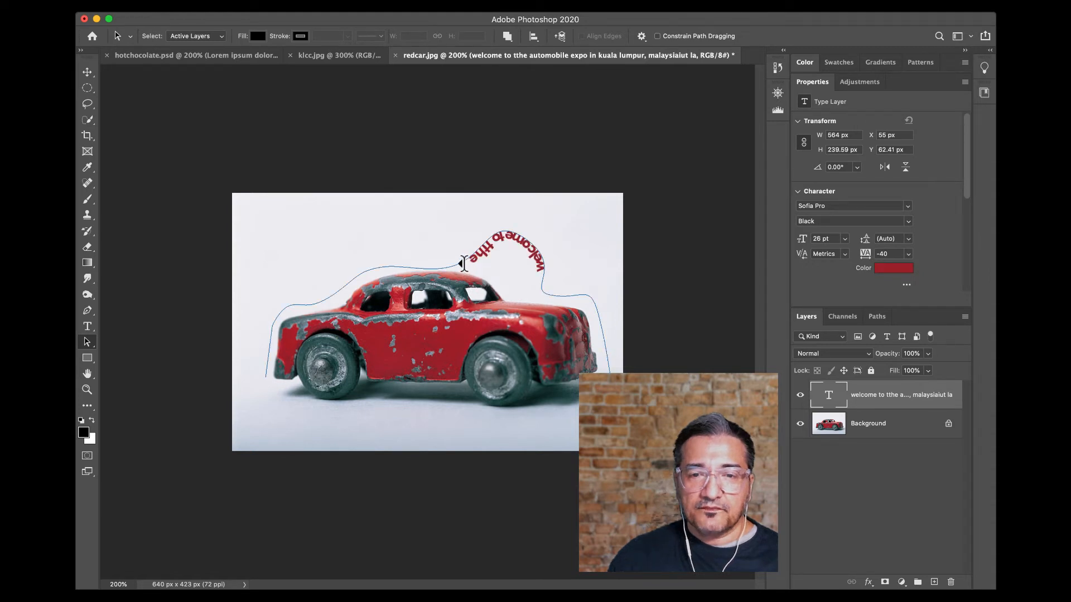
left_click_drag(458, 241, 430, 266)
mouse_move(323, 287)
left_mouse_down()
mouse_move(274, 338)
mouse_move(269, 364)
left_mouse_up()
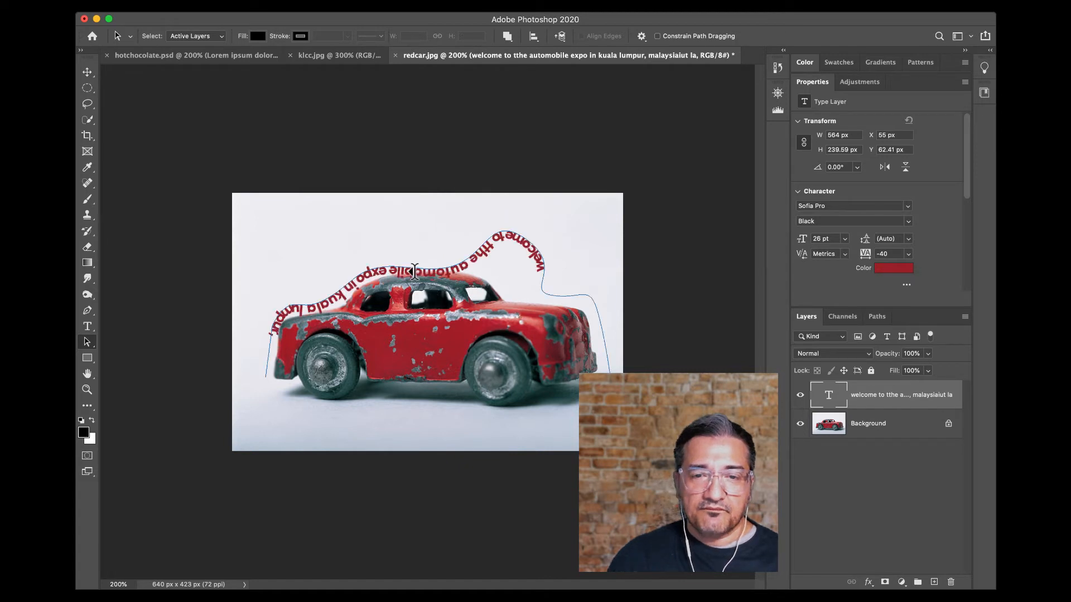
left_click_drag(414, 272, 408, 241)
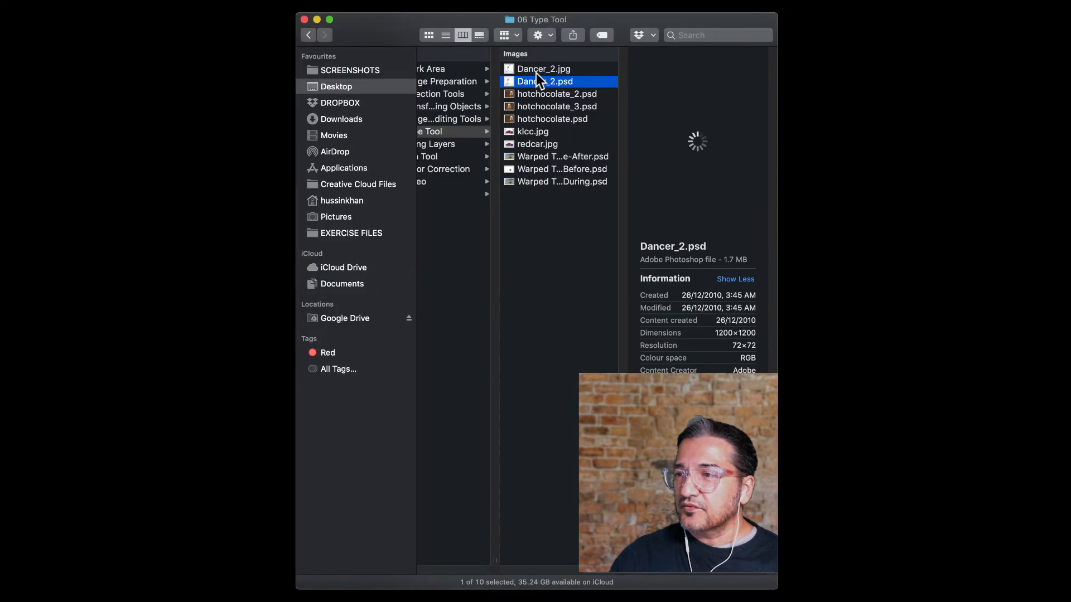
Preview Dancer_2.jpg in Finder and look through the demo folders 04 Transforming Objects and 05 Image Editing Tools.
left_click(536, 70)
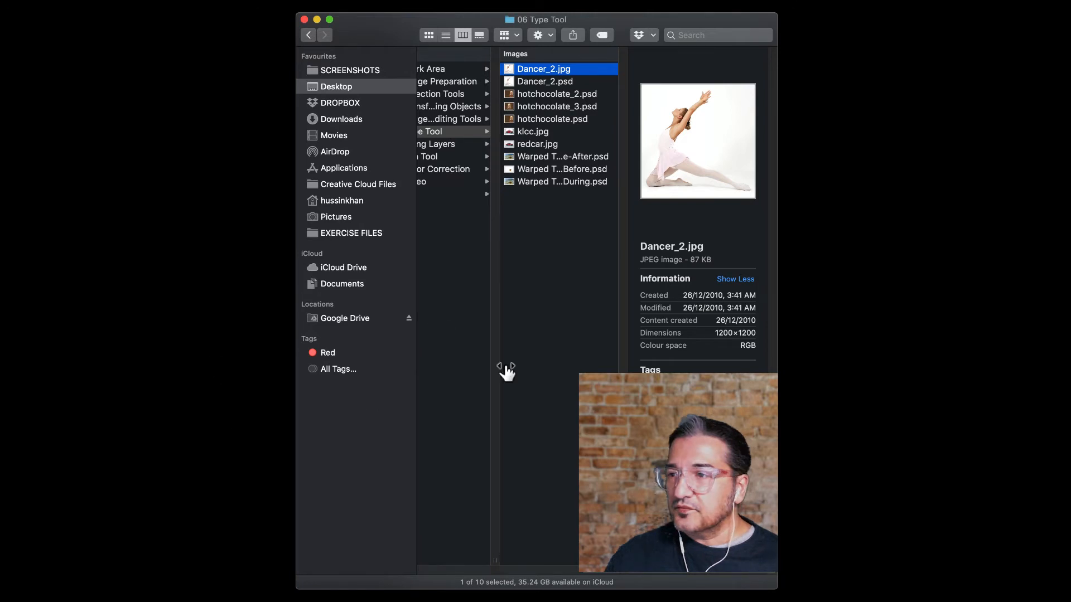
scroll(507, 372, "left", 2)
scroll(505, 367, "left", 10)
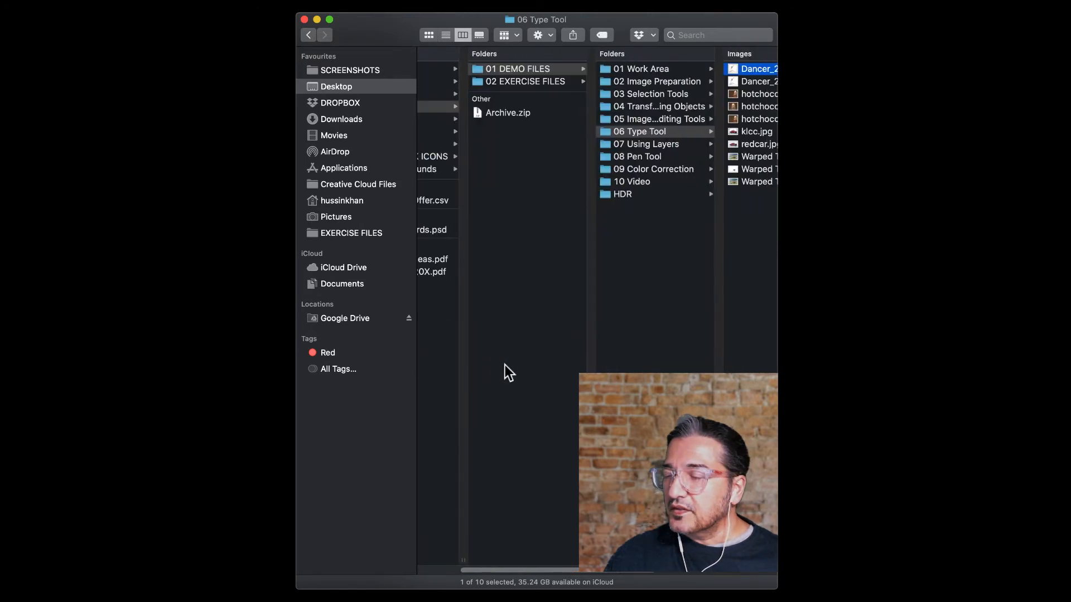
scroll(508, 373, "right", 10)
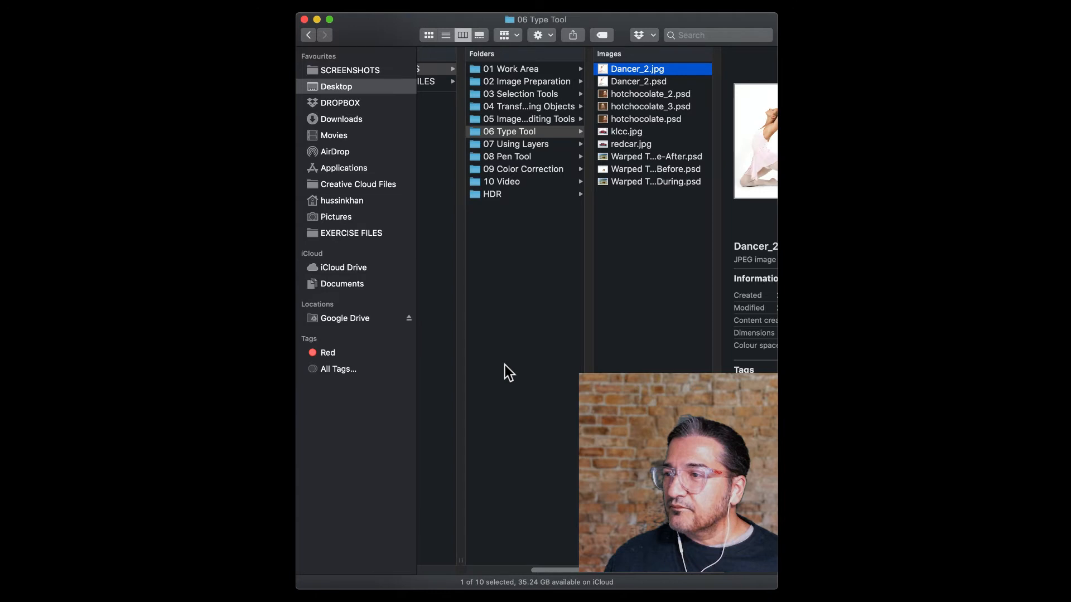
scroll(508, 372, "right", 2)
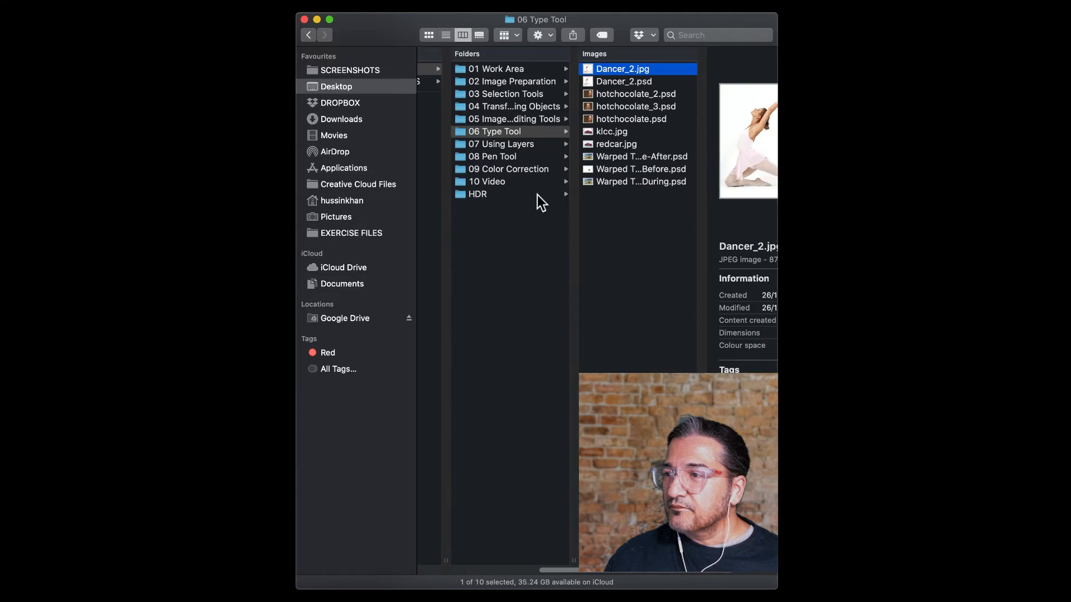
left_click(521, 112)
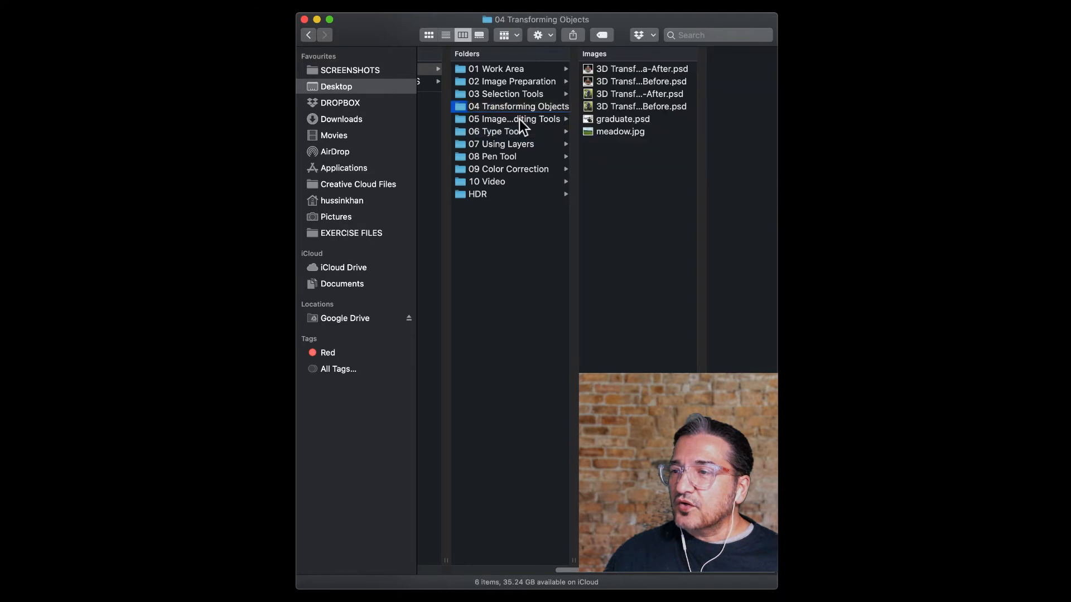
left_click(520, 119)
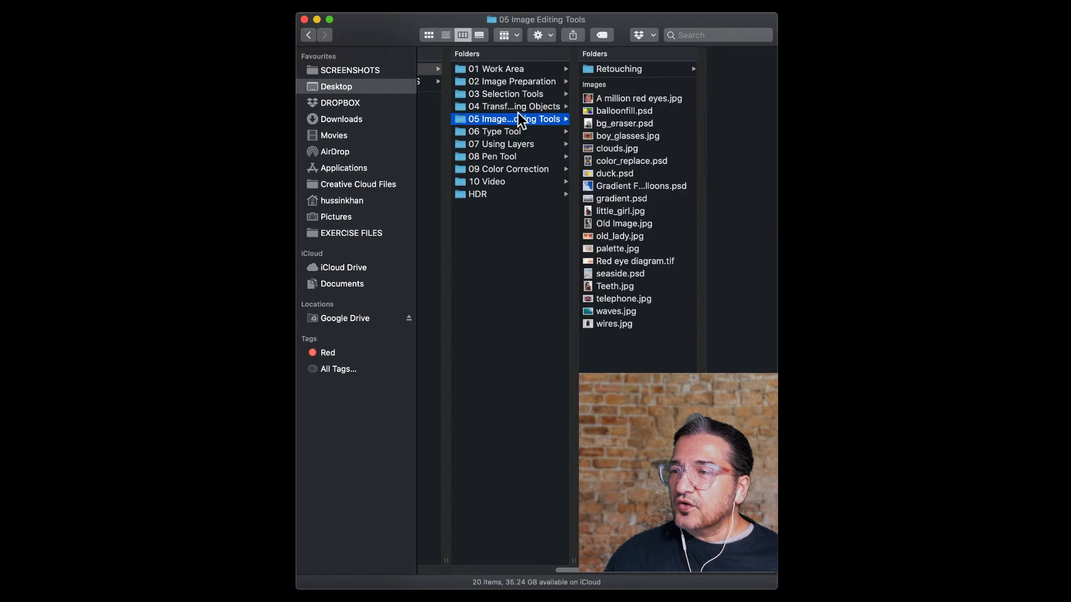
left_click(519, 112)
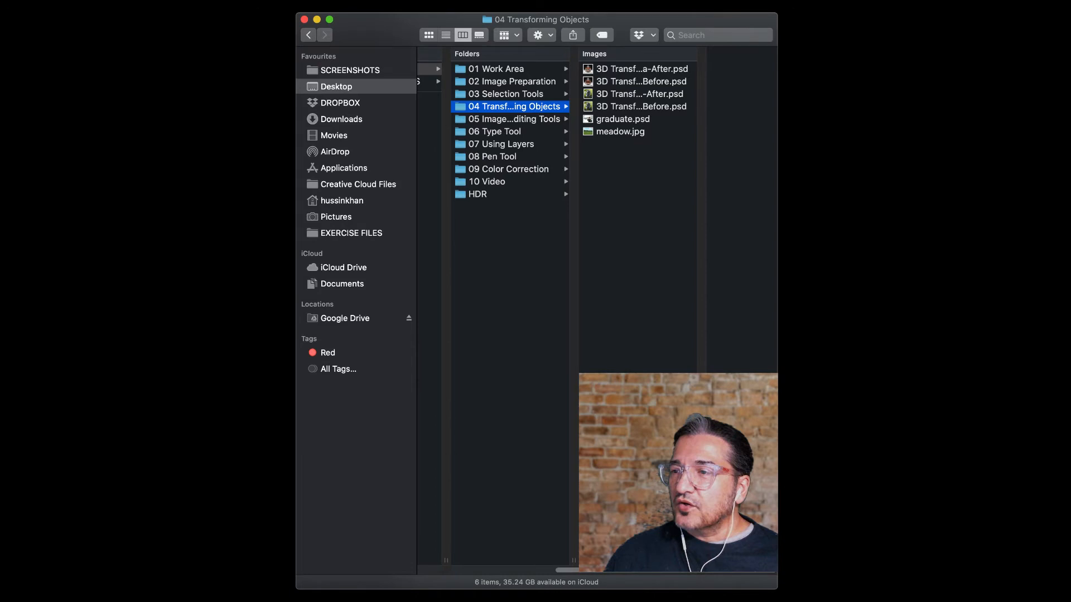
Switch back to Photoshop and close redcar.jpg without saving the changes.
key("super+Tab")
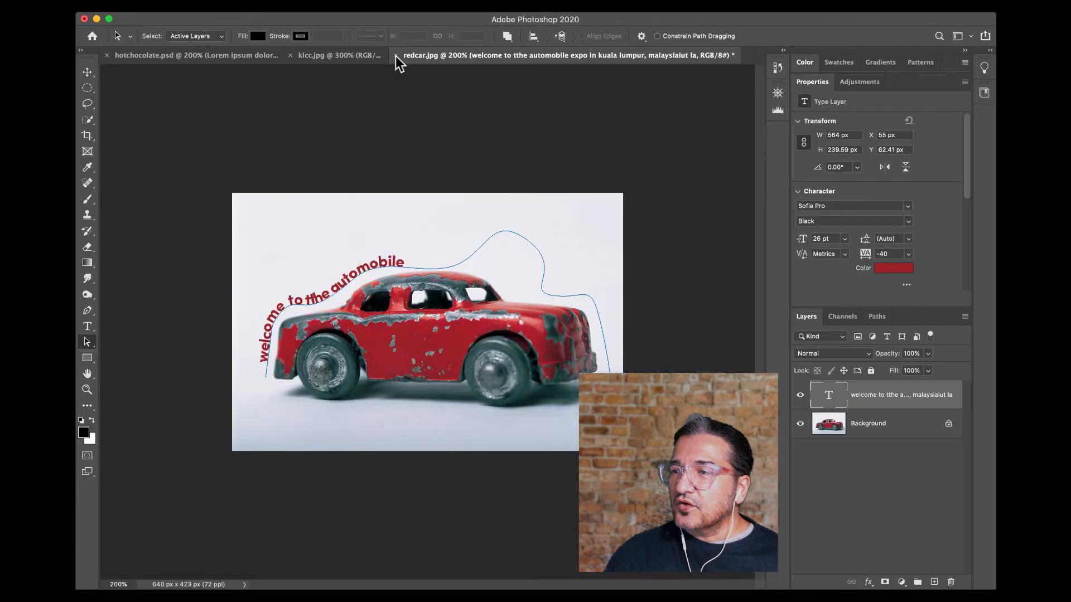
left_click(395, 56)
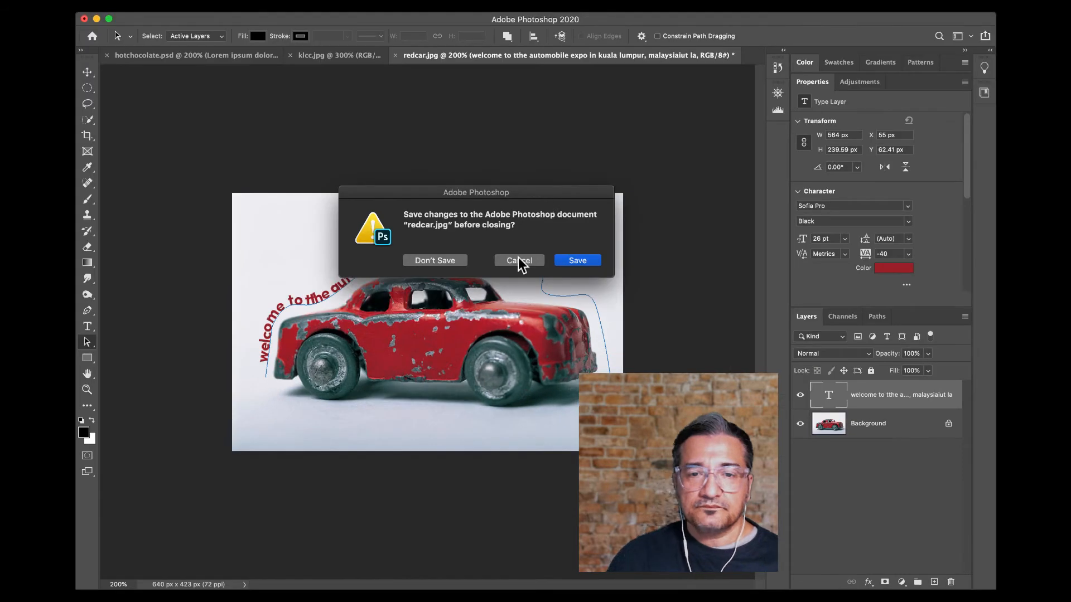
left_click(425, 260)
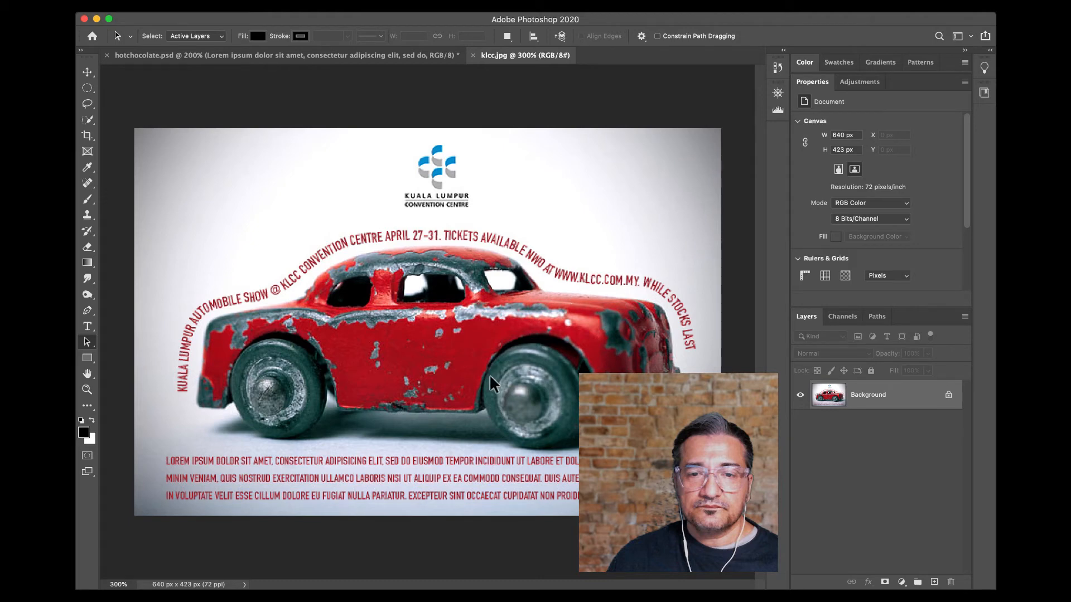
scroll(489, 376, "up", 2)
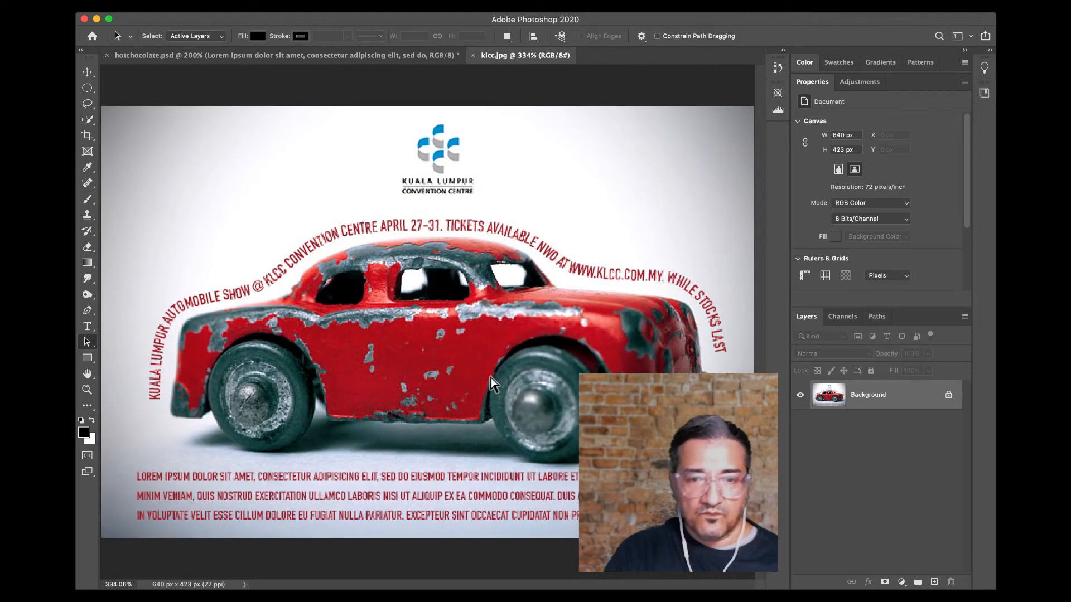
key("super+1")
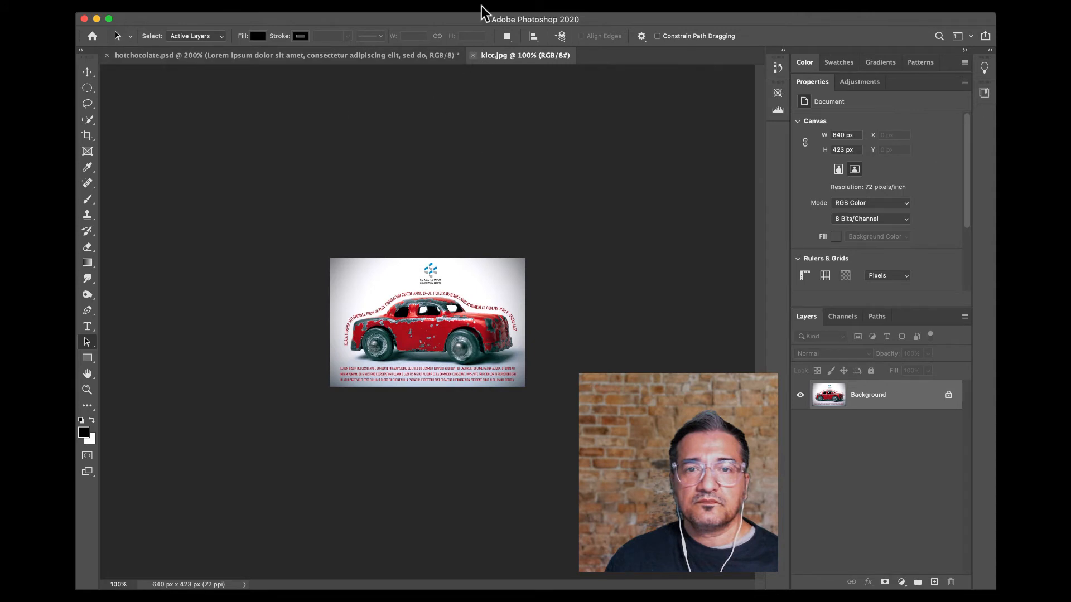
Close klcc.jpg and open 3D Transform-After.psd from Finder's 04 Transforming Objects folder in Photoshop.
key("super+w")
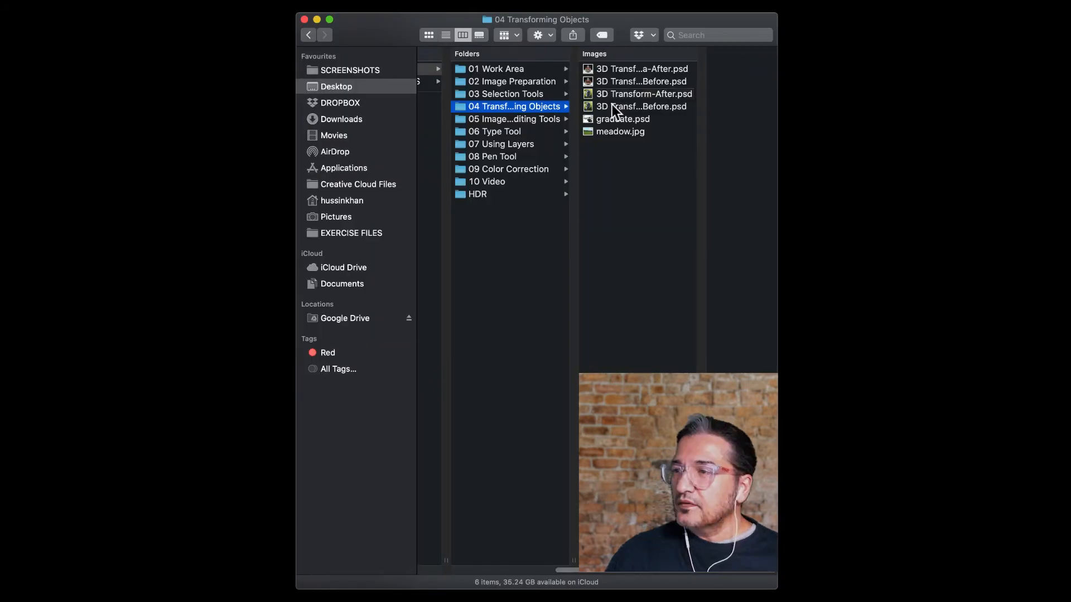
left_click(590, 94)
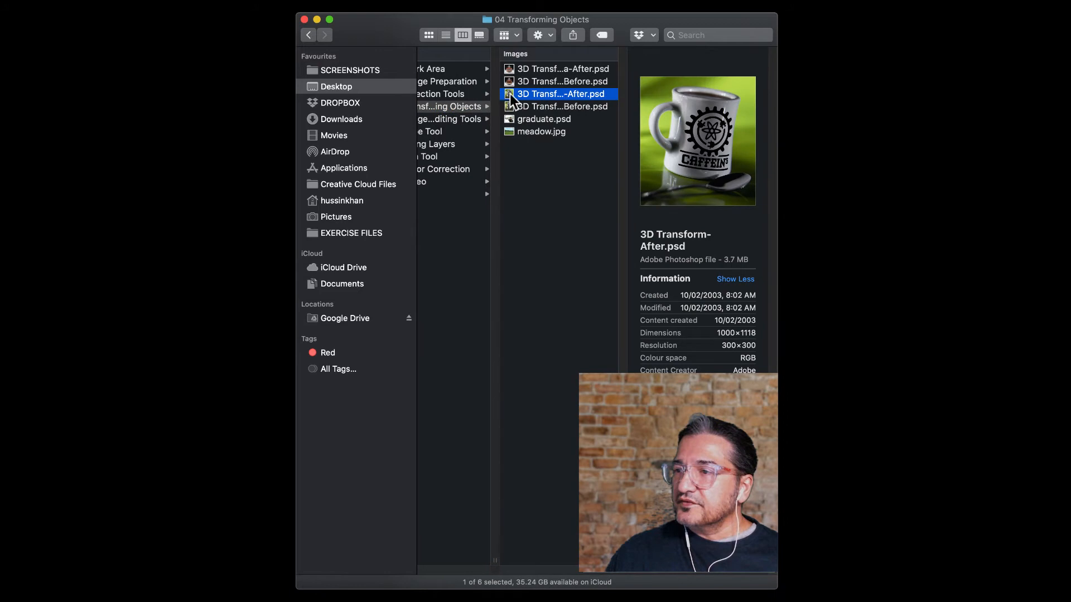
left_click_drag(510, 93, 627, 591)
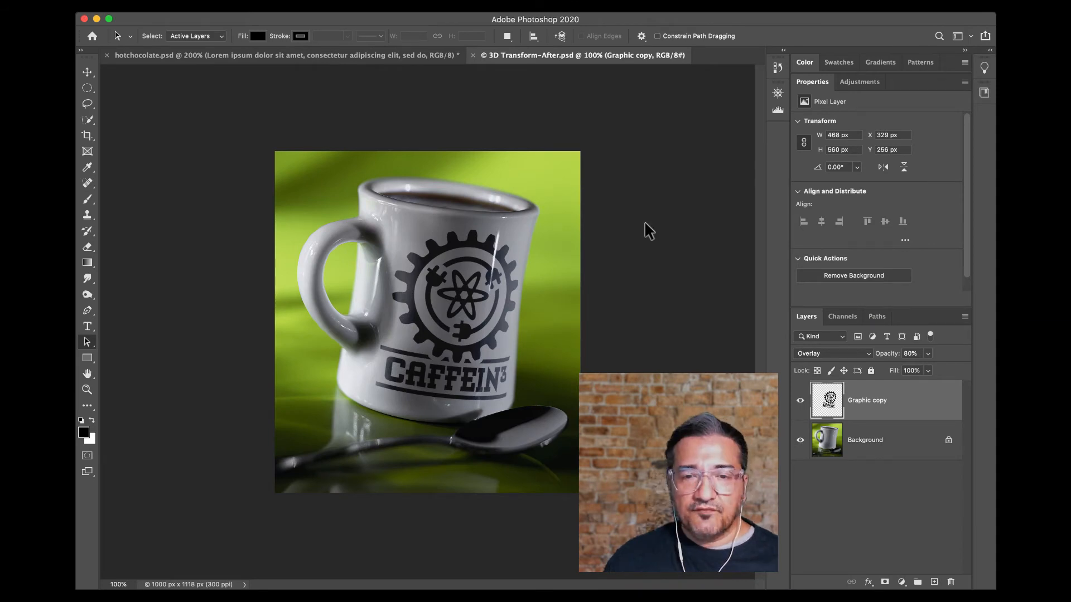
Toggle the Graphic copy layer's visibility repeatedly to compare the mug with and without the CAFFEIN³ logo.
left_click(800, 400)
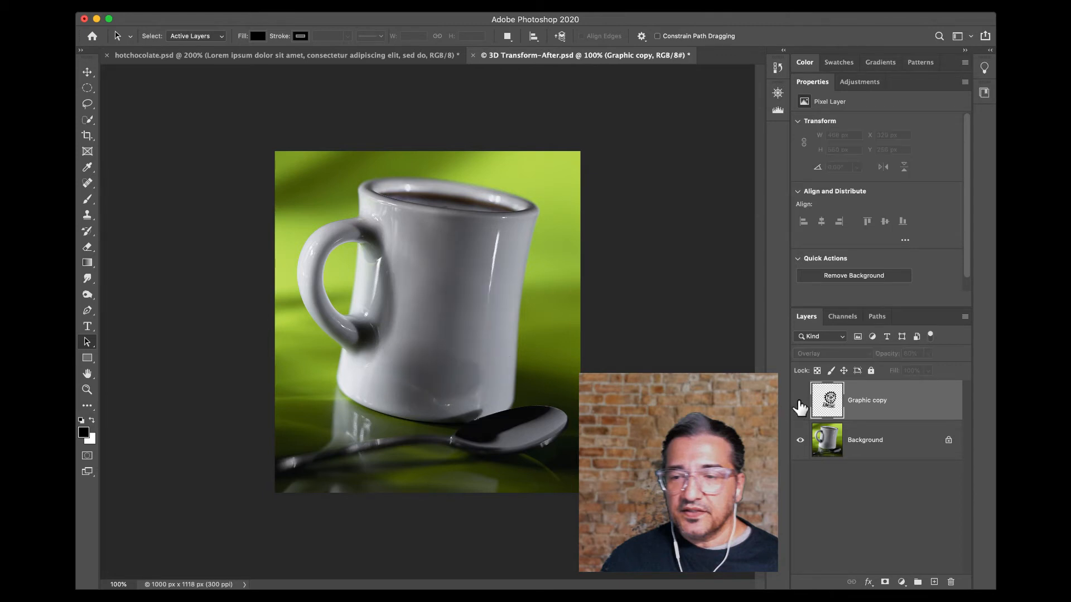
left_click(800, 401)
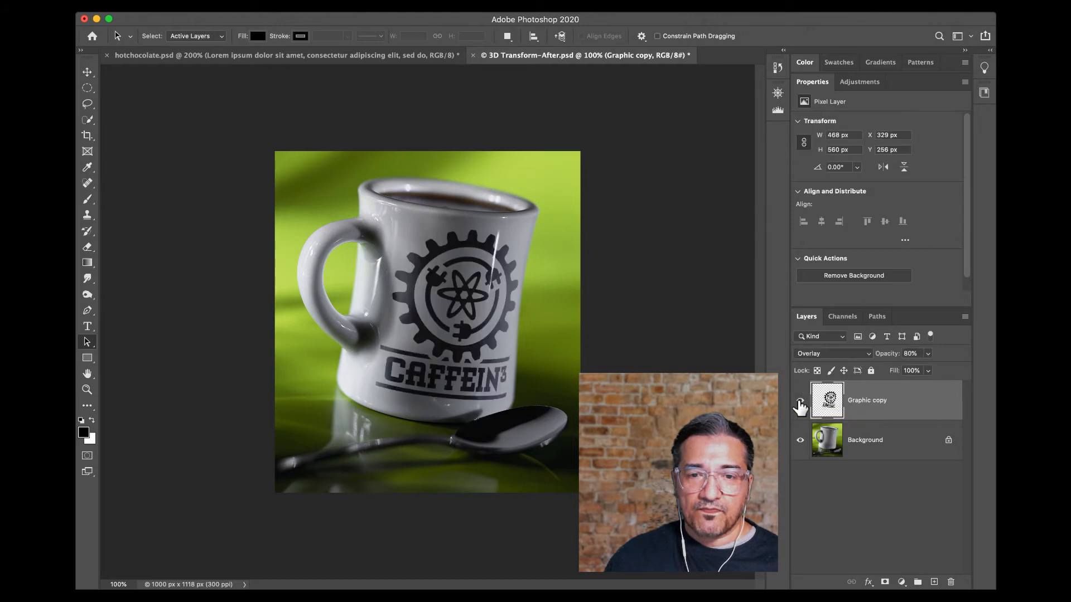
left_click(800, 400)
left_click(800, 401)
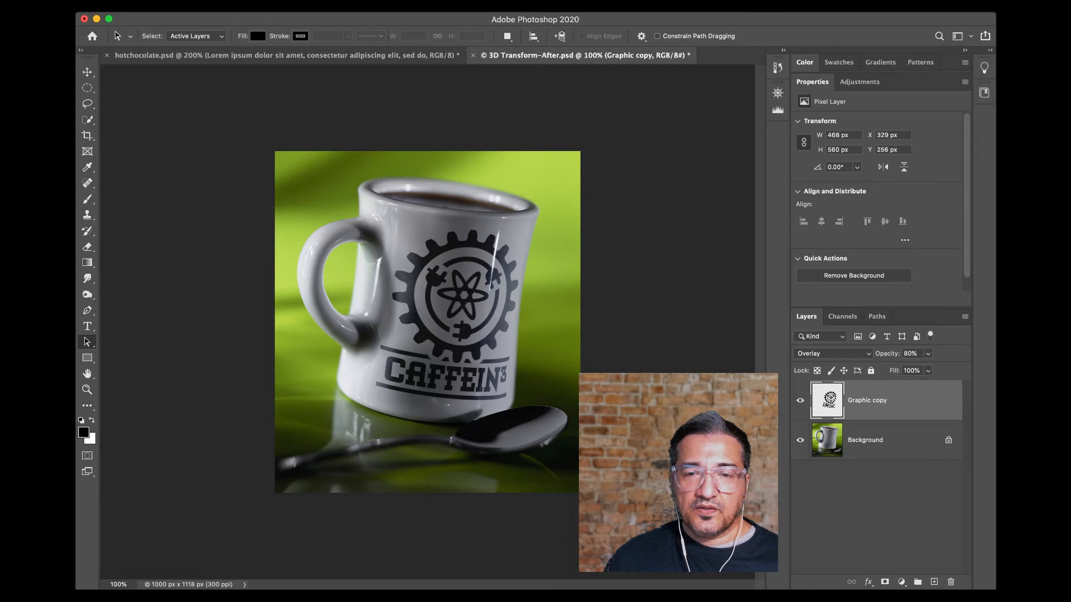
left_click(802, 399)
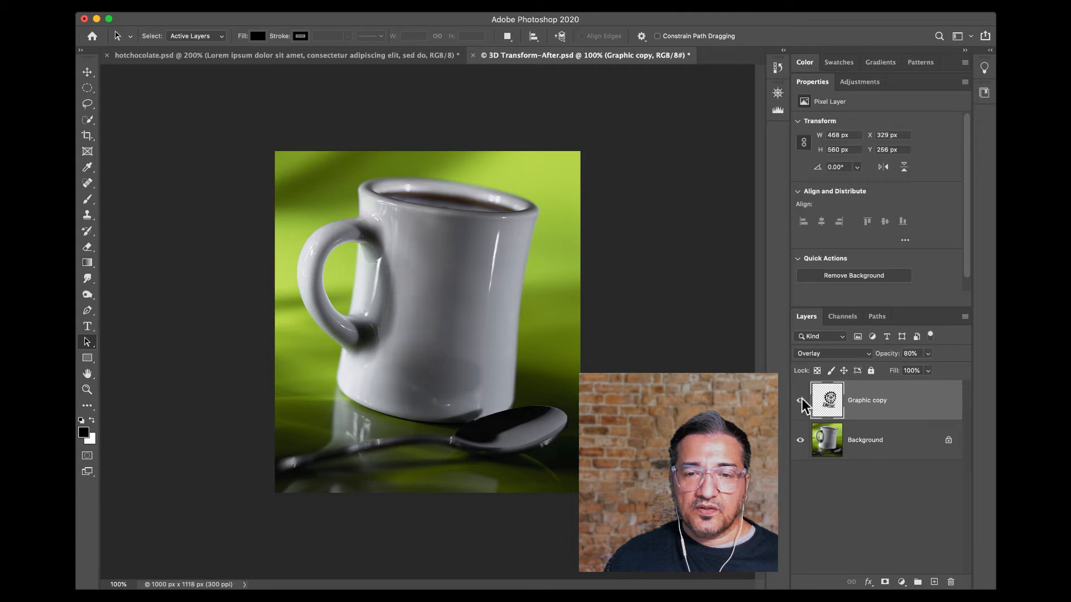
left_click(802, 400)
left_click(801, 399)
left_click(802, 399)
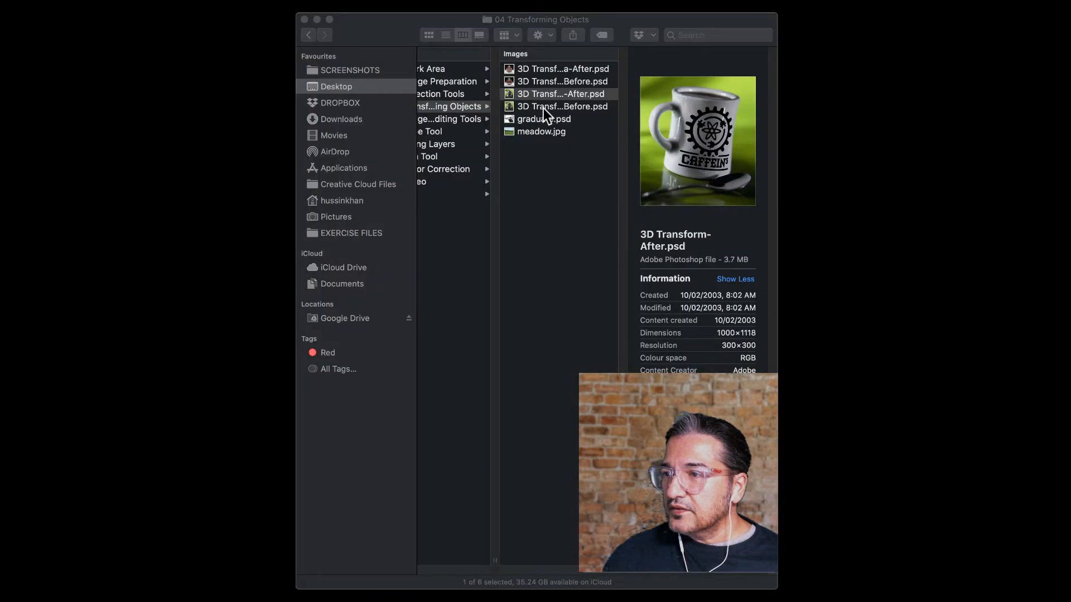
Open 3D Transform-Before.psd from Finder in Photoshop, and hide and show its Graphic layer to inspect the flat logo.
left_click(513, 106)
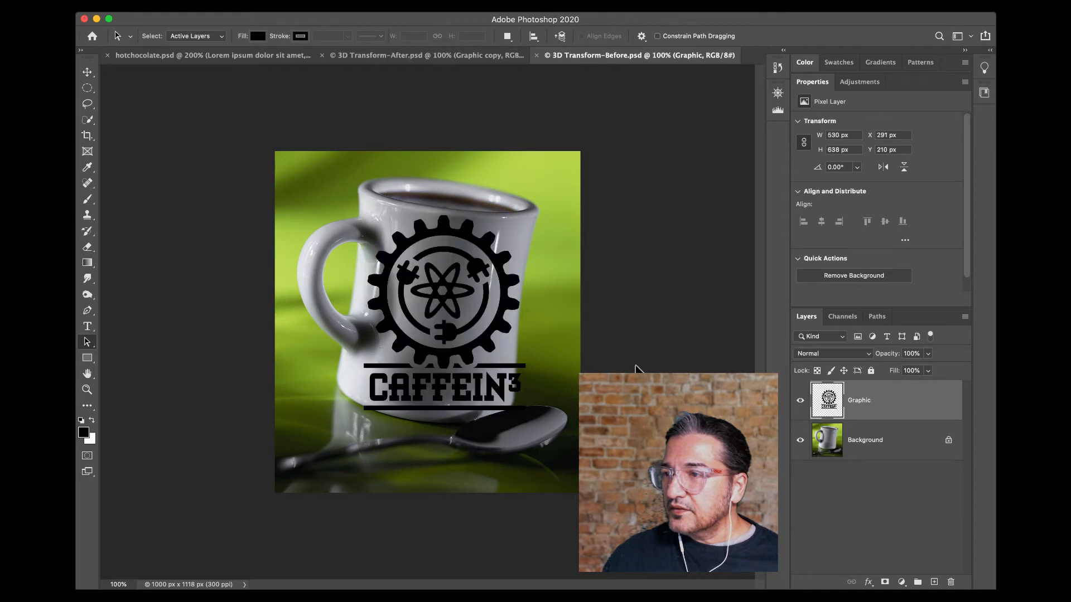
left_click(800, 400)
left_click(800, 400)
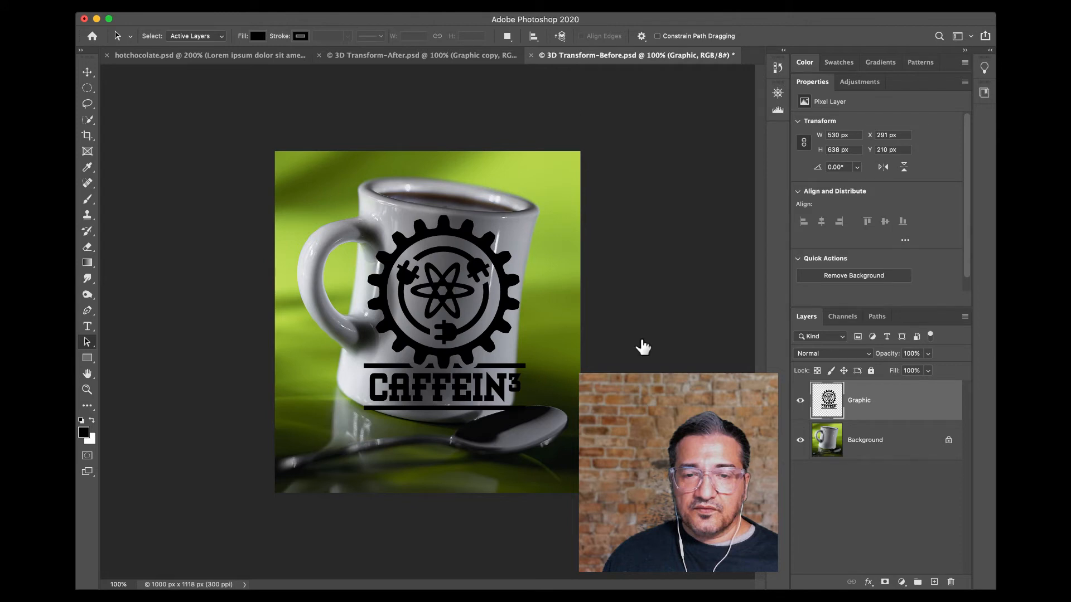
Compare the logo in 3D Transform-After.psd and 3D Transform-Before.psd by alternating between them, ending on the Before document.
left_click(431, 60)
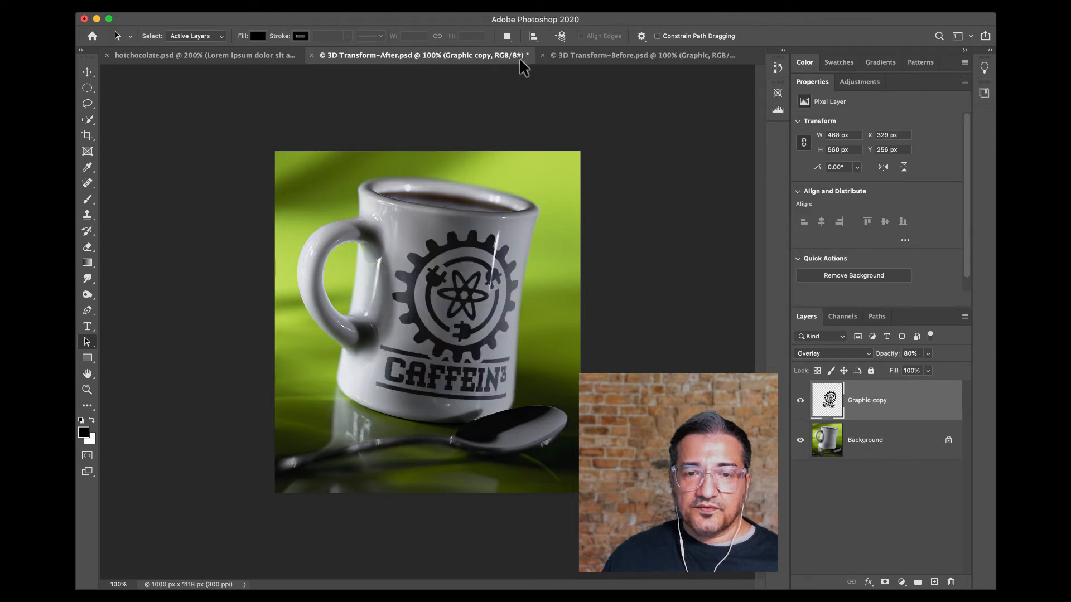
left_click(594, 59)
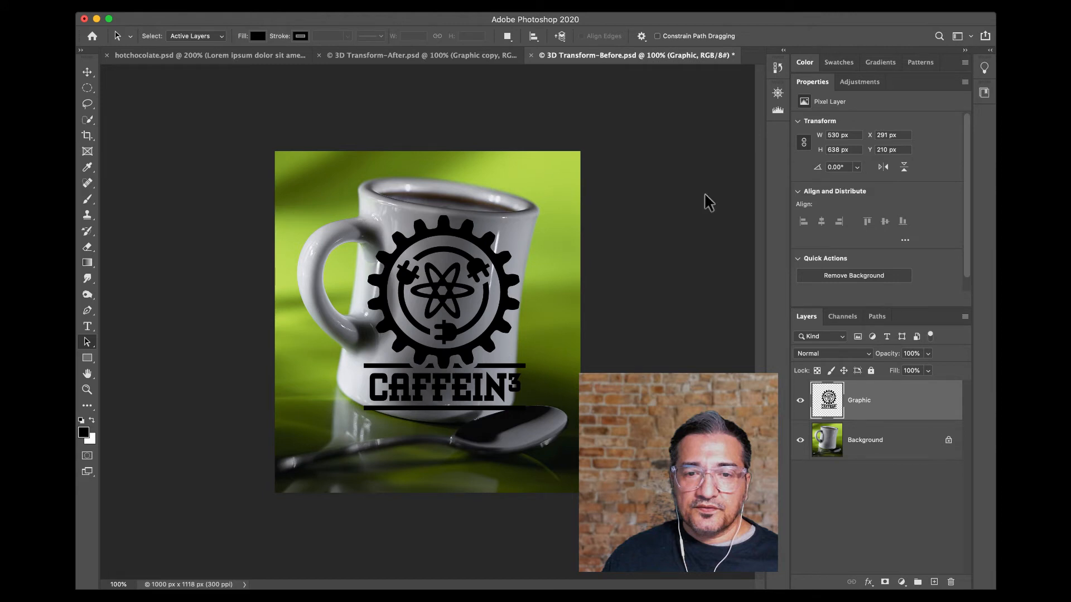
left_click(428, 56)
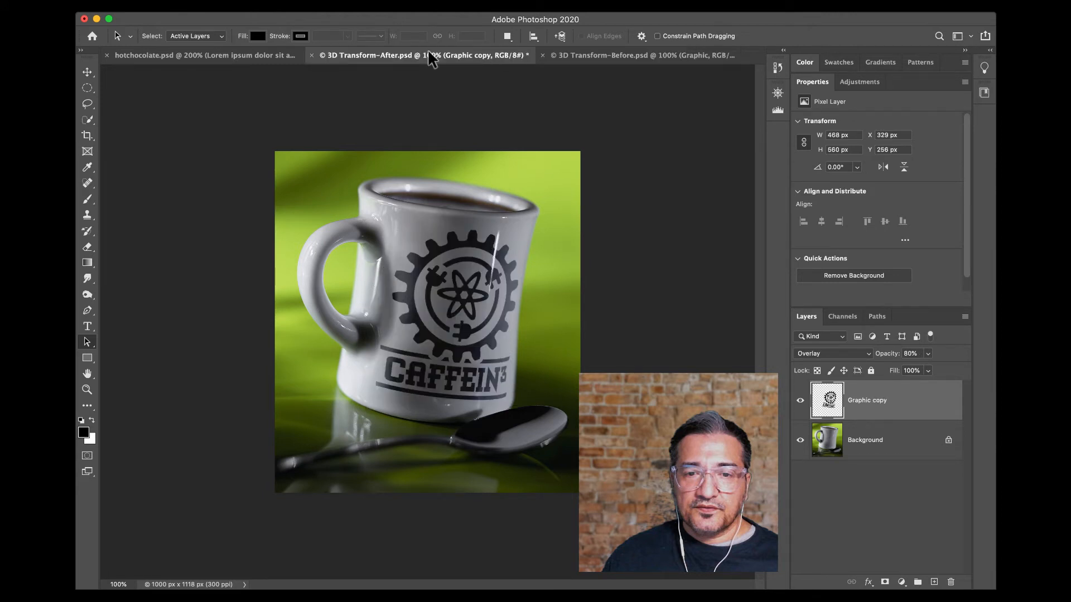
left_click(605, 58)
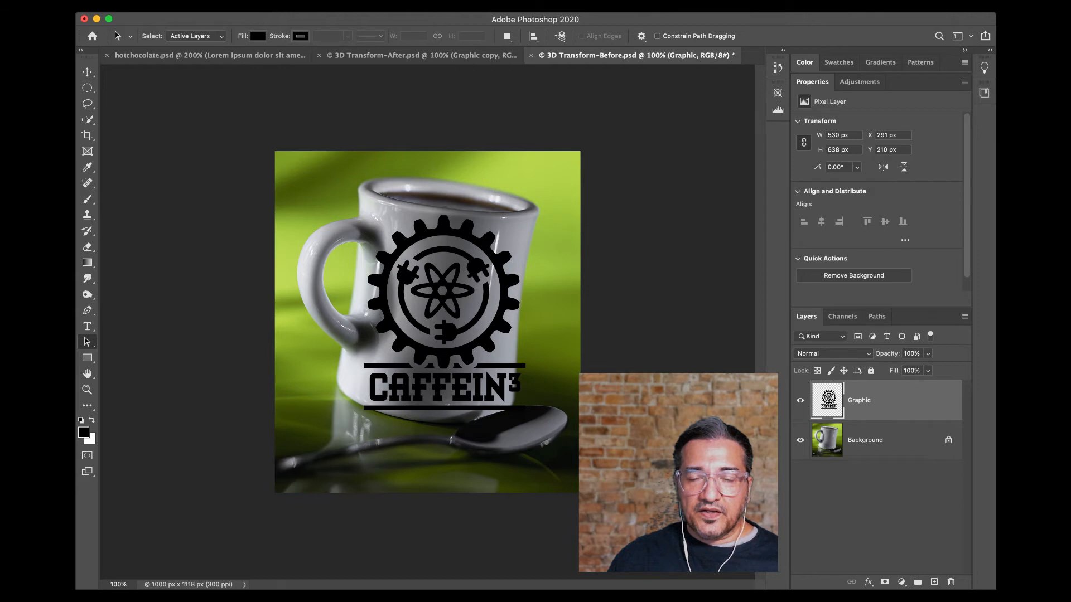
Start a Warp transform on the Graphic layer's logo in 3D Transform-Before.psd.
left_click(70, 11)
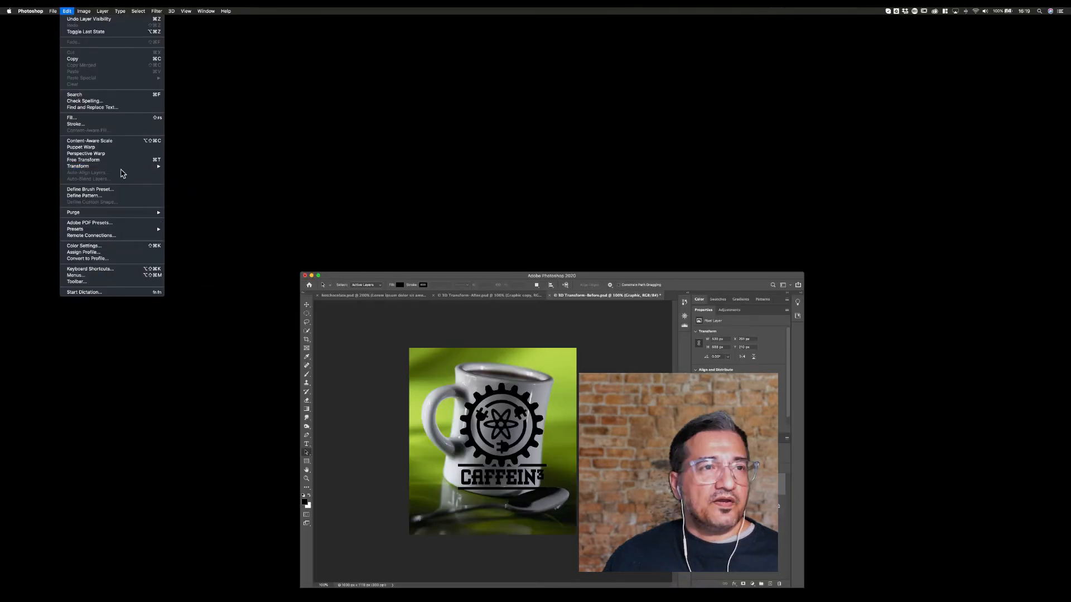
mouse_move(122, 166)
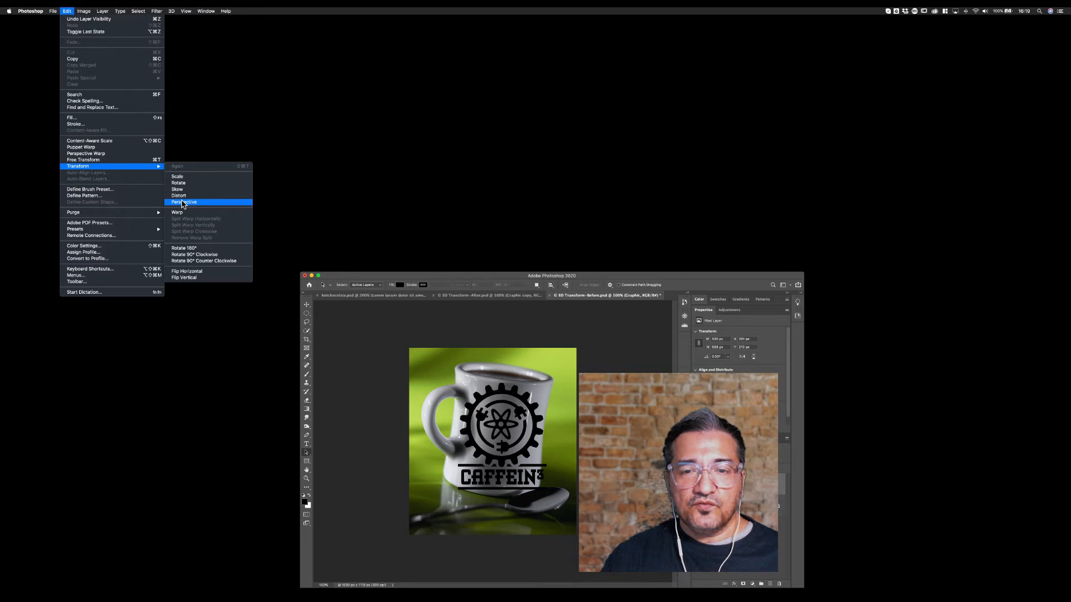
left_click(180, 214)
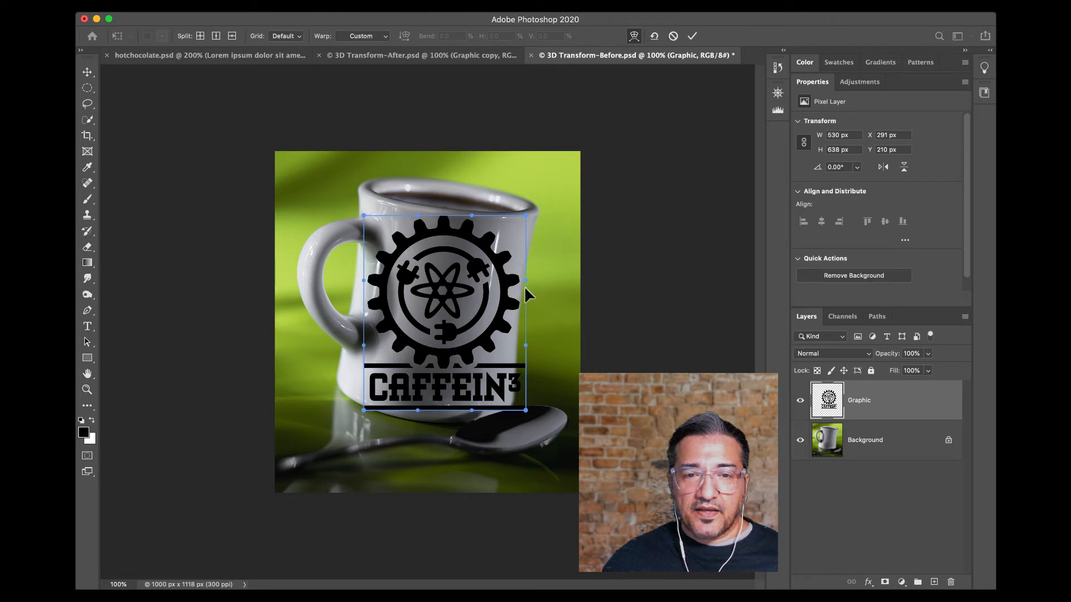
Try bending the logo with the default warp grid by pulling its right edge, upper edge handle and centre.
left_click_drag(525, 278, 589, 309)
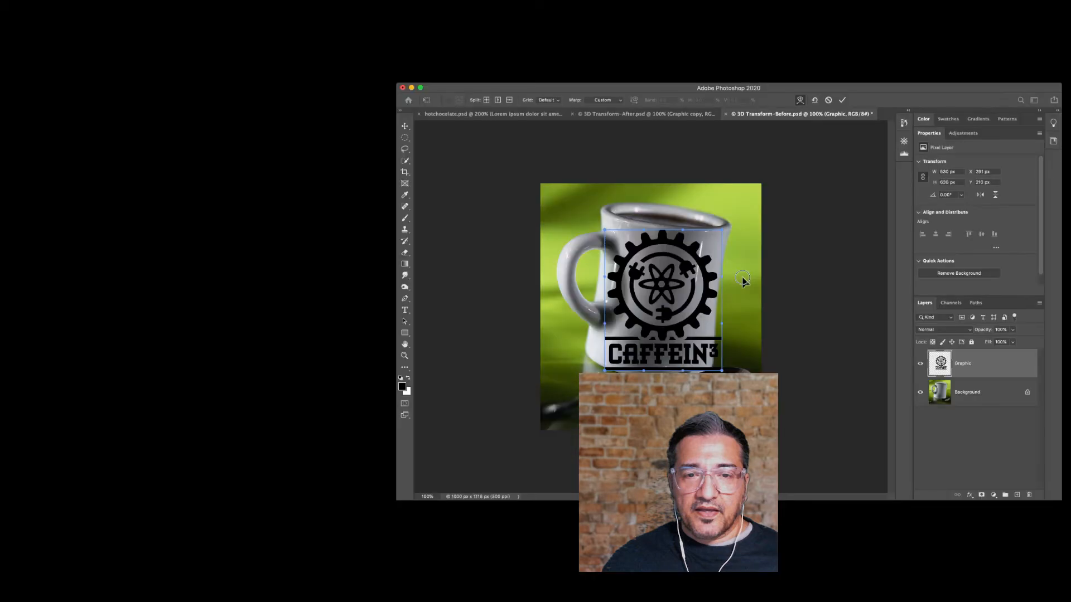
left_click_drag(767, 297, 727, 281)
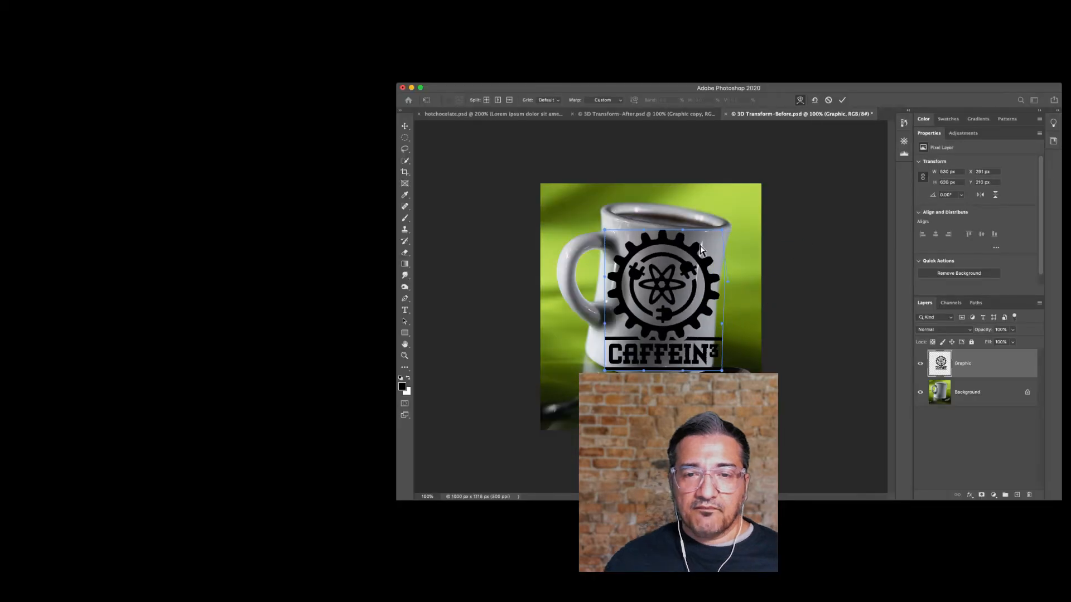
left_click_drag(472, 216, 435, 185)
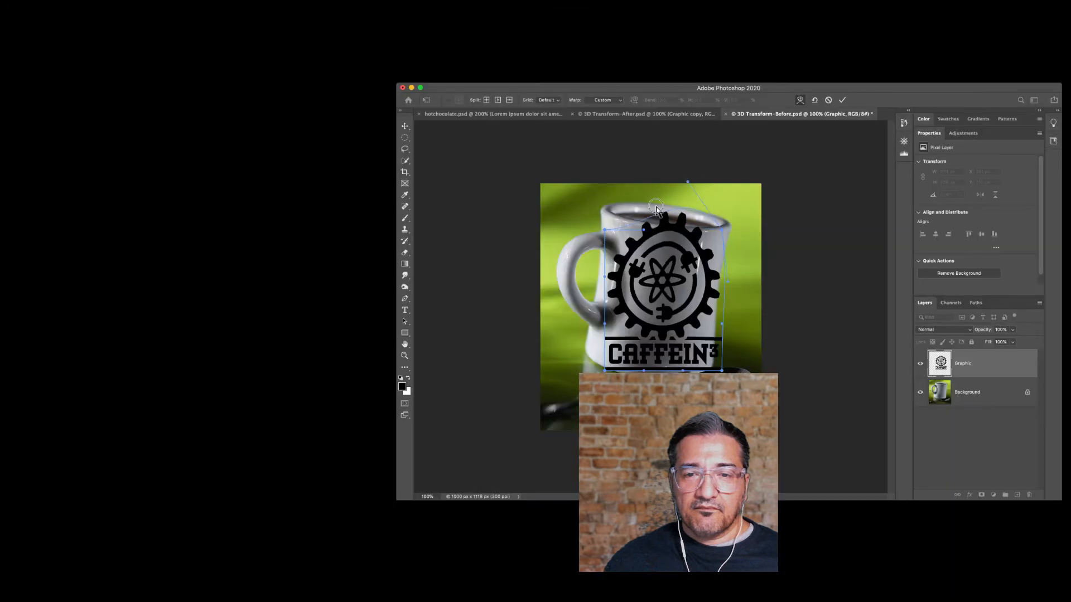
left_click_drag(656, 208, 694, 223)
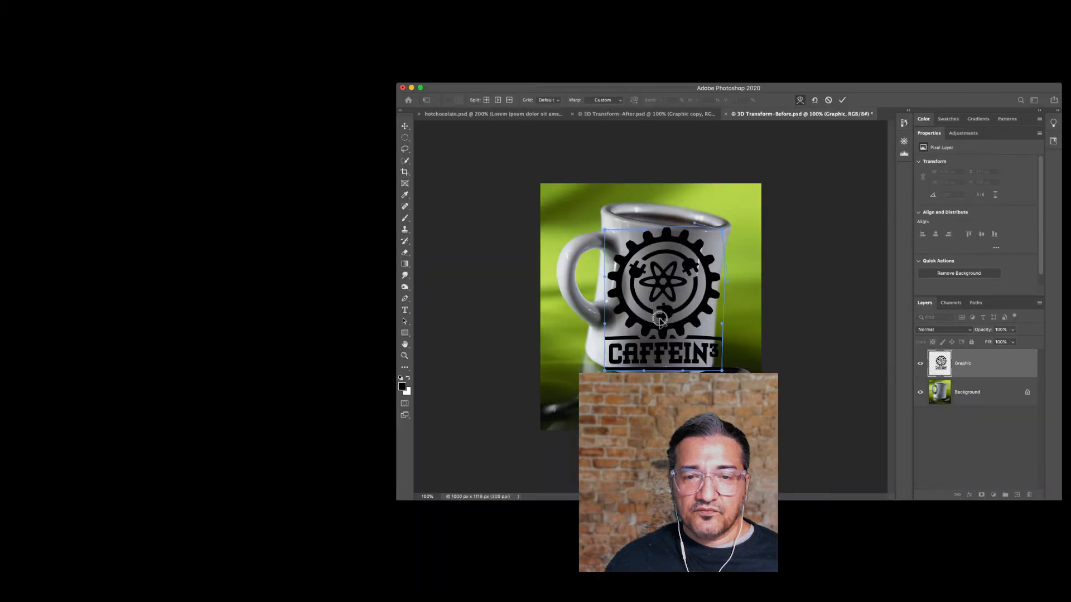
mouse_move(676, 294)
left_mouse_down()
mouse_move(686, 295)
mouse_move(676, 311)
left_mouse_up()
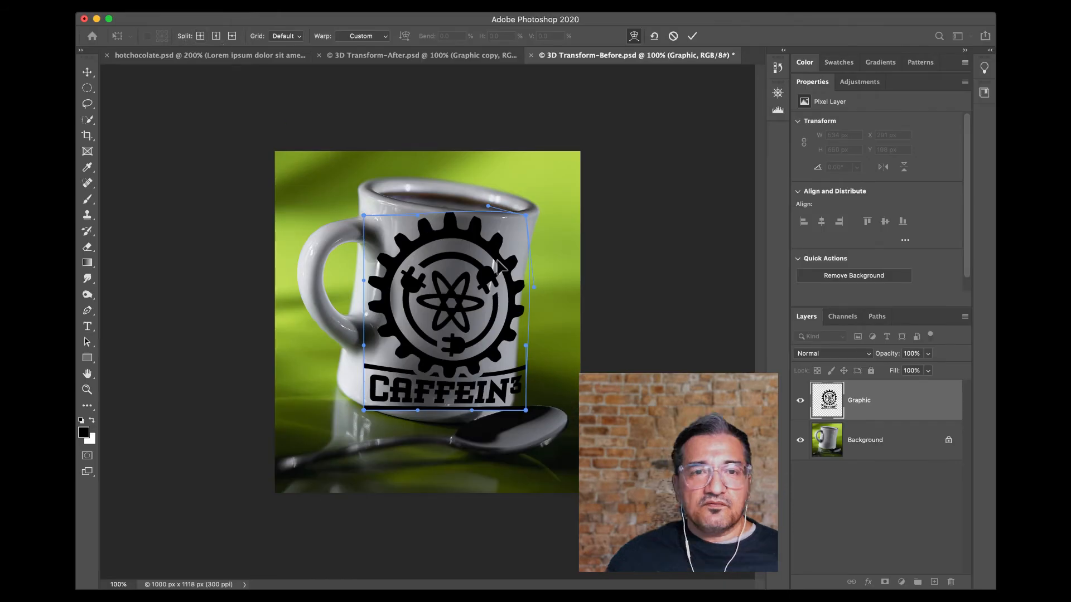
Change the warp grid to 4 x 4 and accept discarding the current warp edits.
left_click(289, 36)
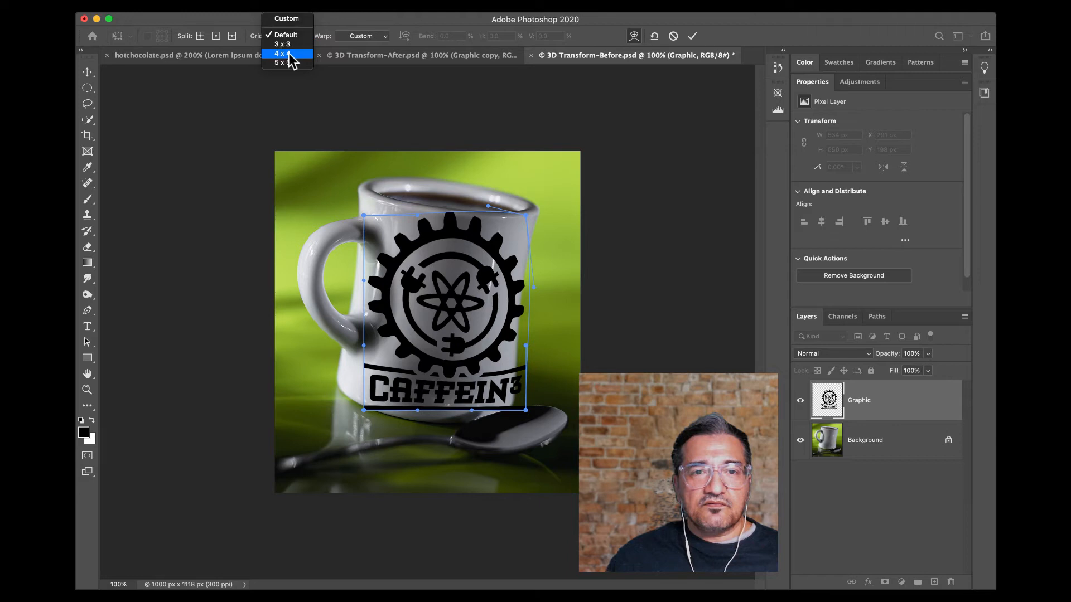
left_click(289, 53)
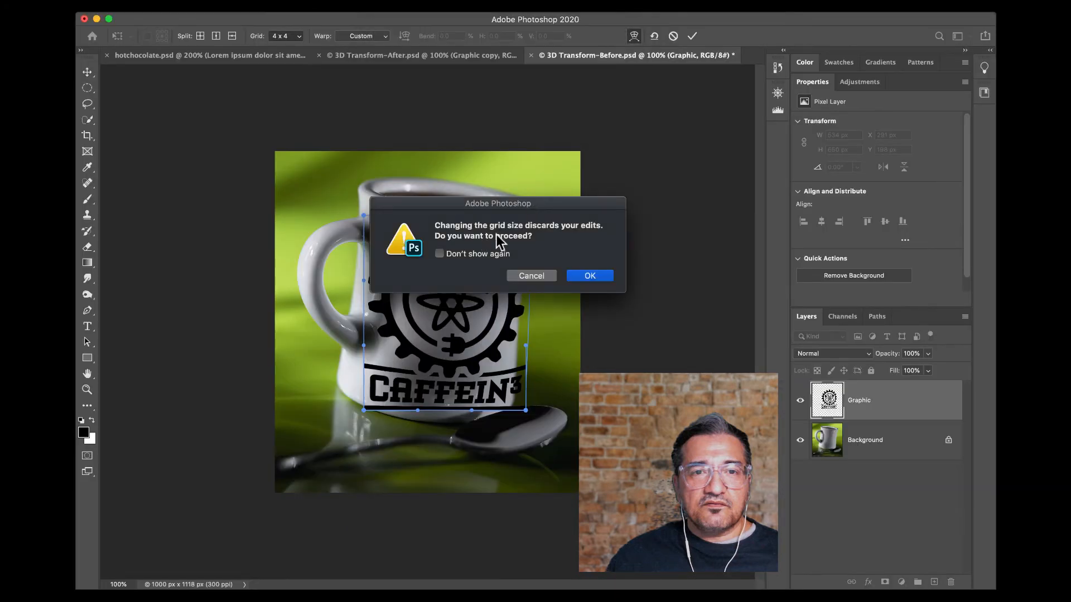
left_click(591, 276)
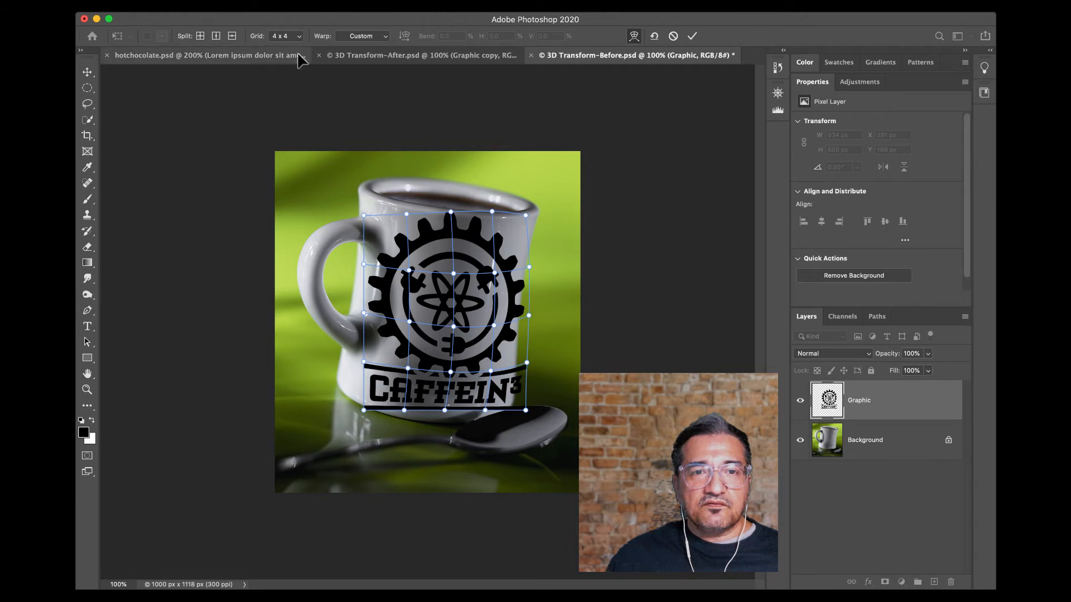
Set the warp grid to 3 x 3 and shift its inner points and an upper edge point to distort the logo.
left_click(289, 35)
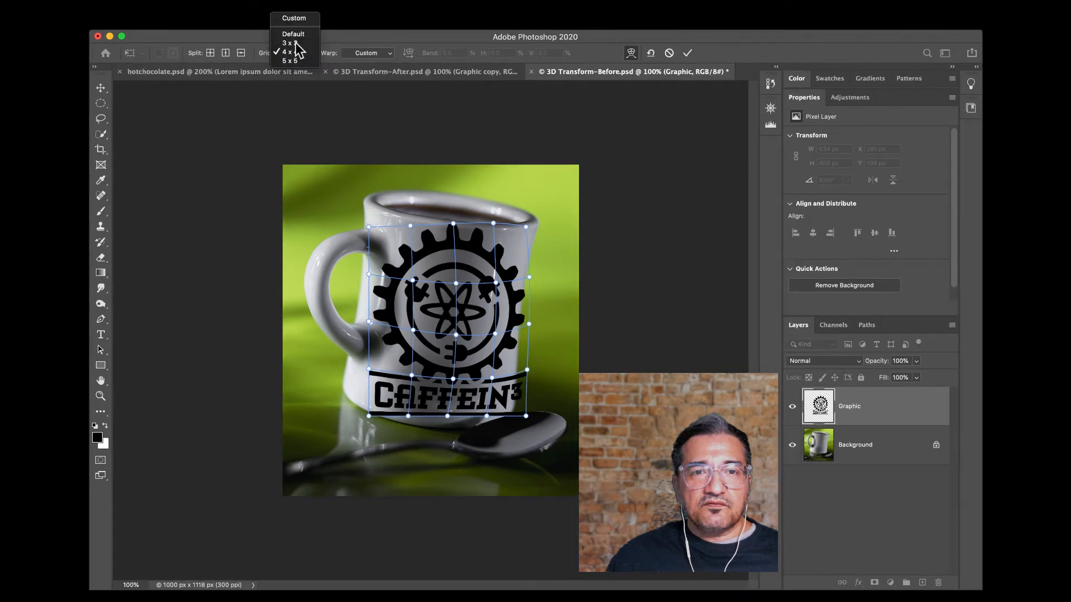
left_click(290, 42)
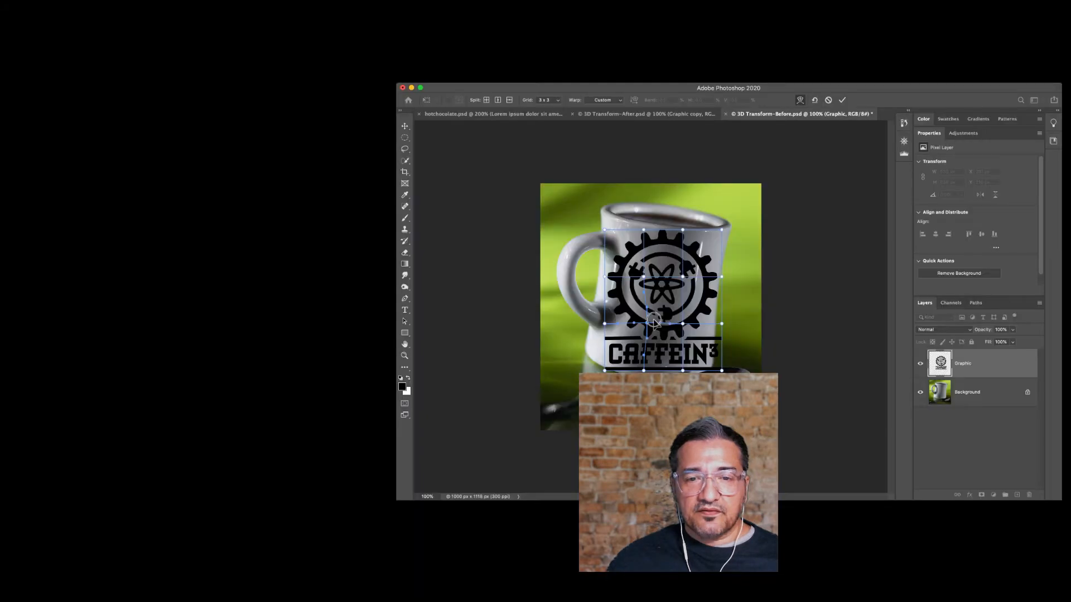
left_click_drag(418, 345, 414, 343)
left_click_drag(641, 323, 644, 324)
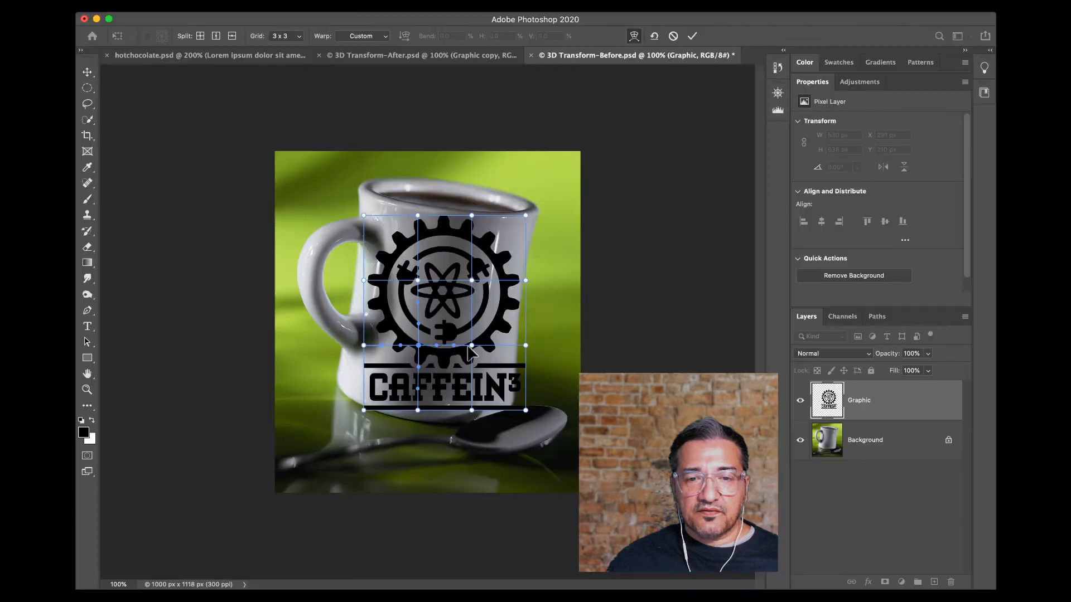
left_click_drag(471, 345, 481, 345)
left_click_drag(689, 324, 686, 322)
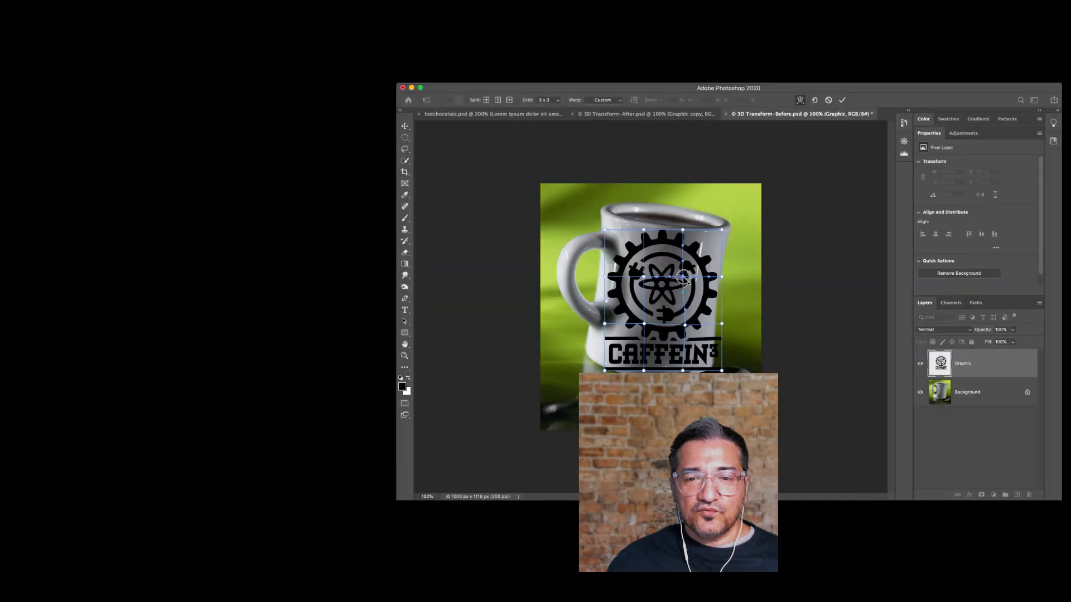
left_click_drag(471, 280, 460, 274)
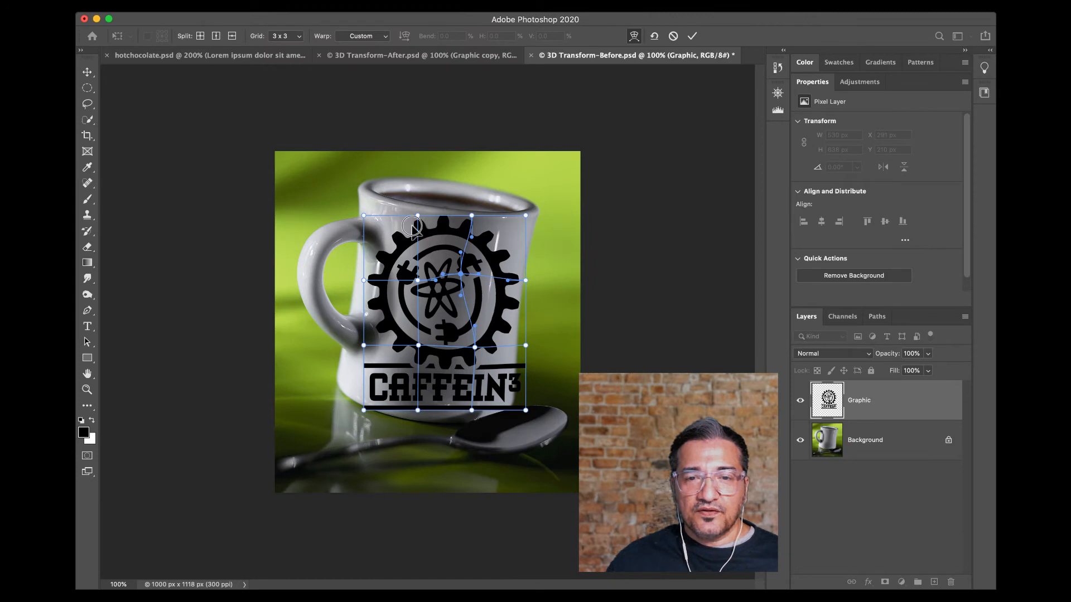
left_click_drag(418, 215, 413, 217)
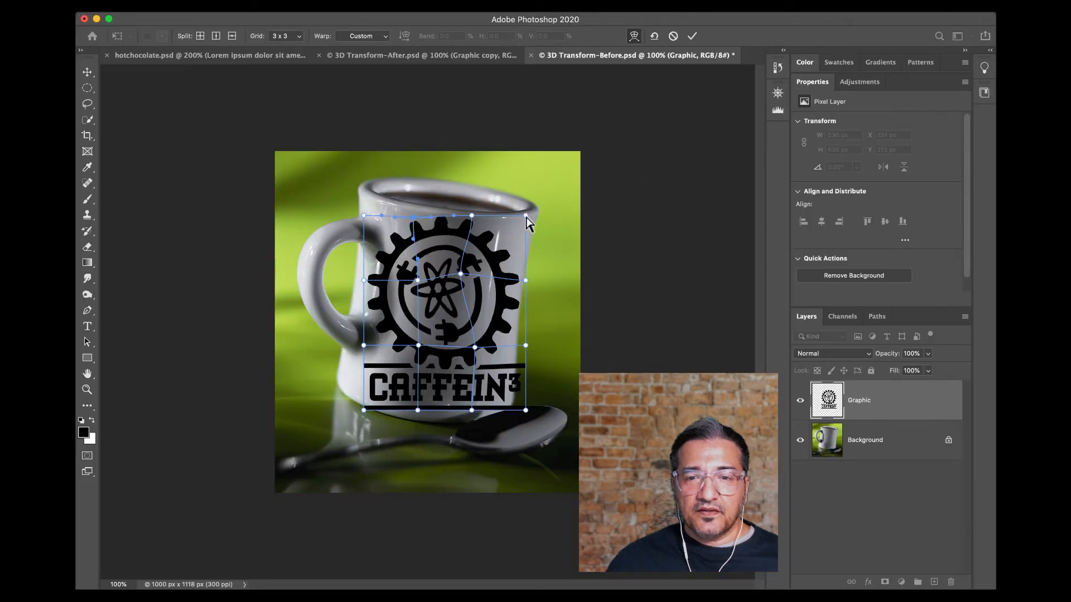
Move the warp grid's upper-right corner and upper right-edge point to follow the mug's side.
left_click_drag(526, 216, 545, 234)
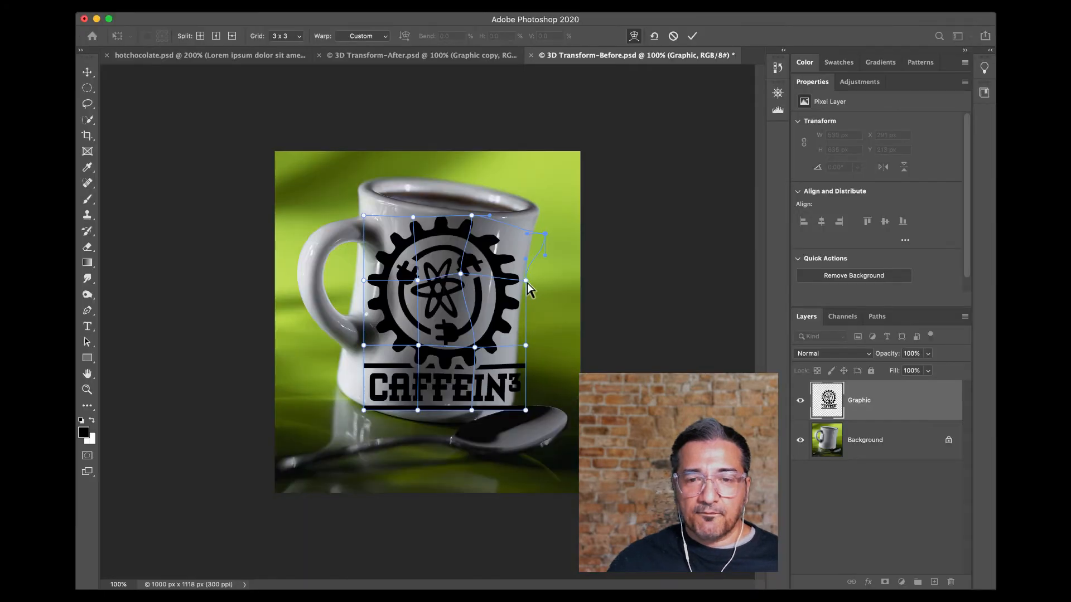
left_click_drag(526, 281, 529, 293)
left_click_drag(724, 286, 716, 286)
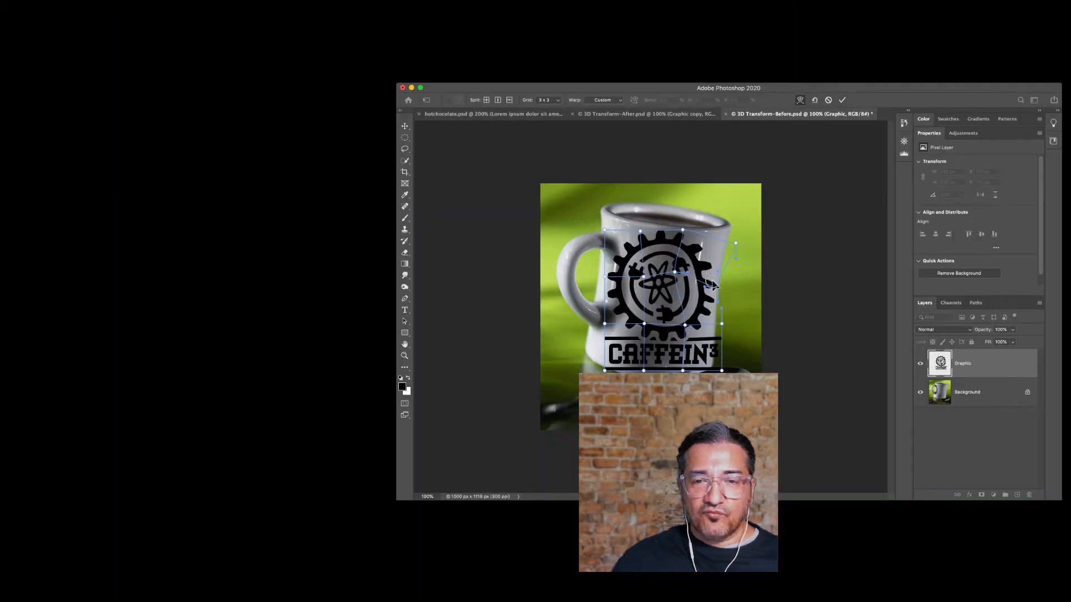
left_click_drag(713, 283, 718, 285)
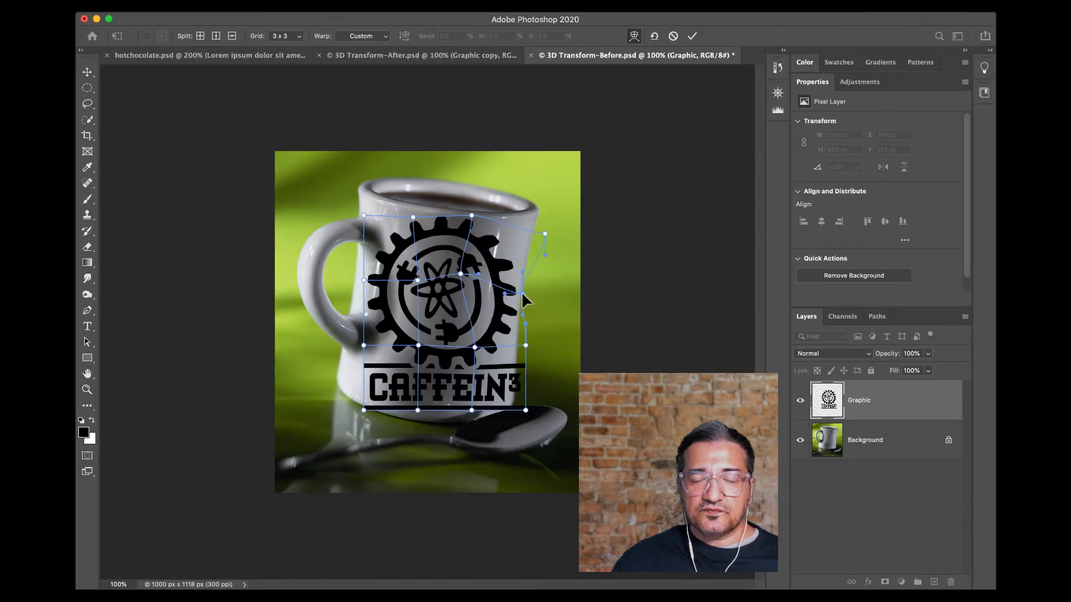
left_click_drag(545, 232, 529, 230)
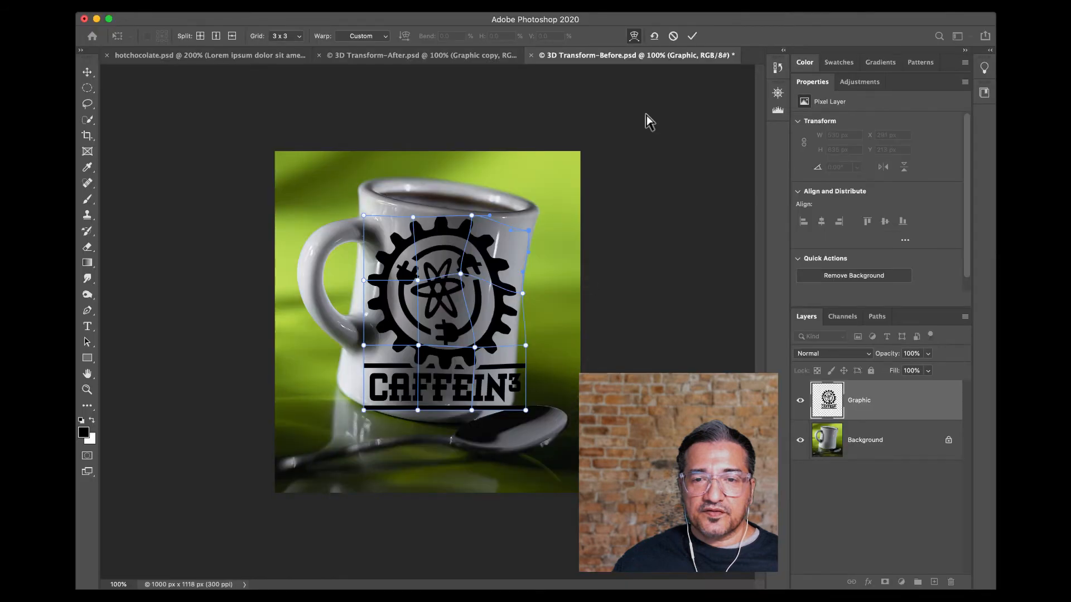
Discard the current warp of the logo.
left_click(672, 37)
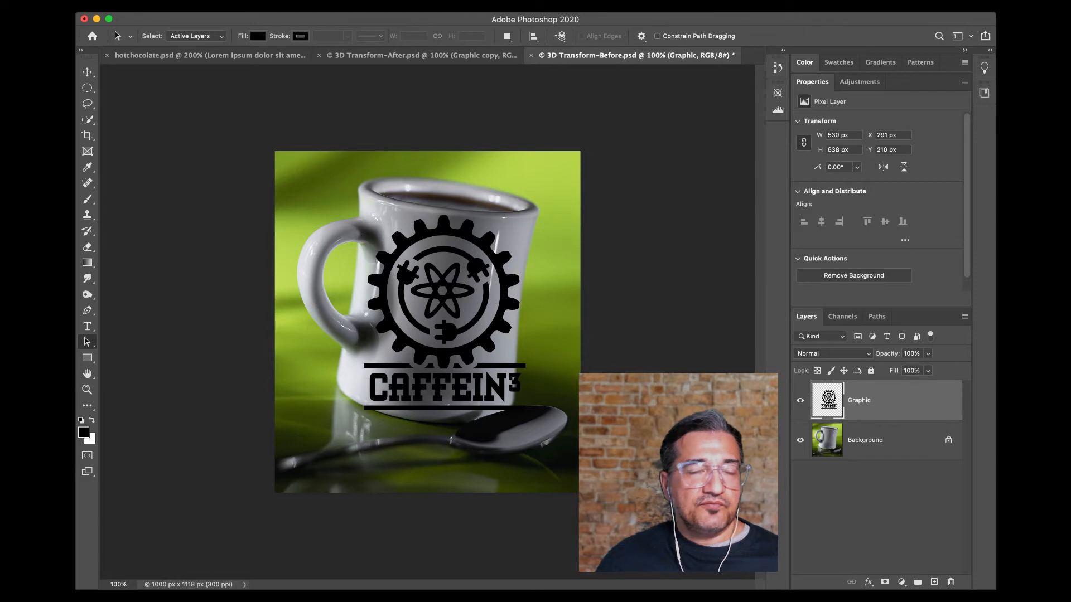
left_click(67, 10)
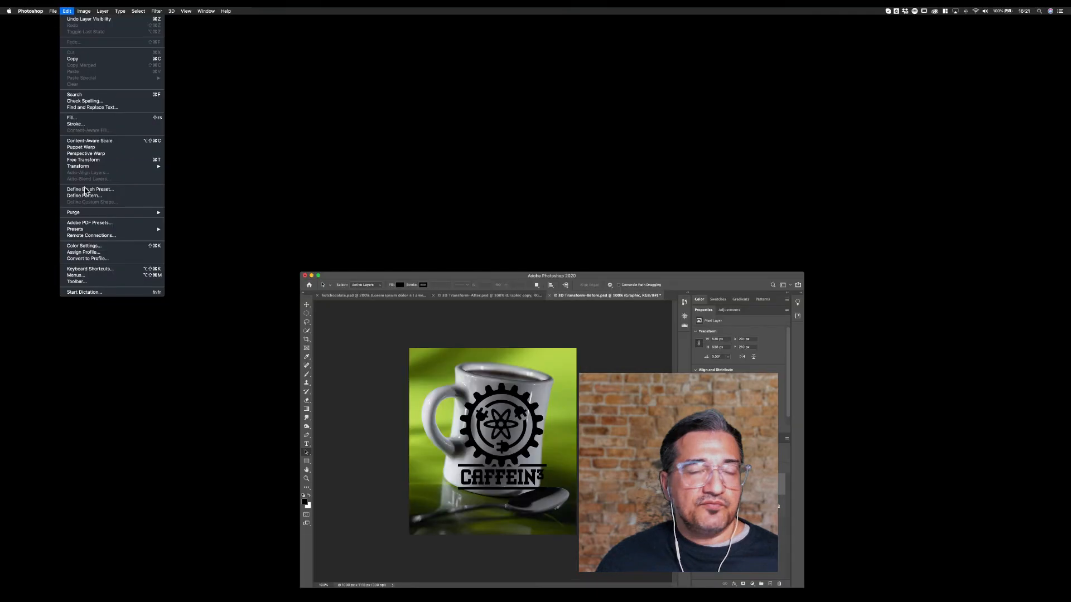
left_click(638, 144)
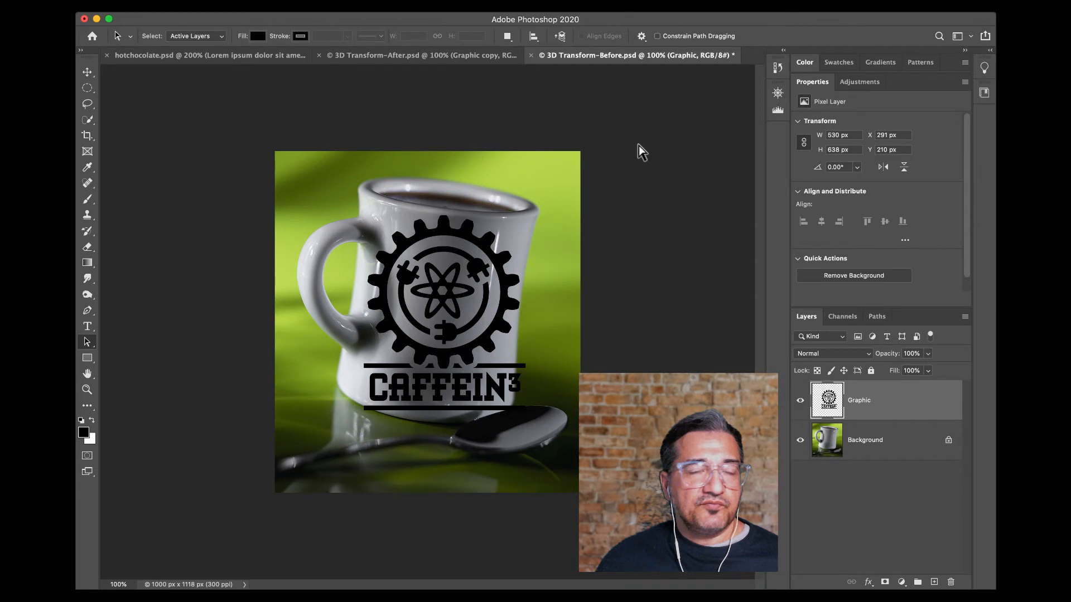
Try rotating the logo about 9.3° and scaling it to about 89% with Free Transform on the mug.
key("super+t")
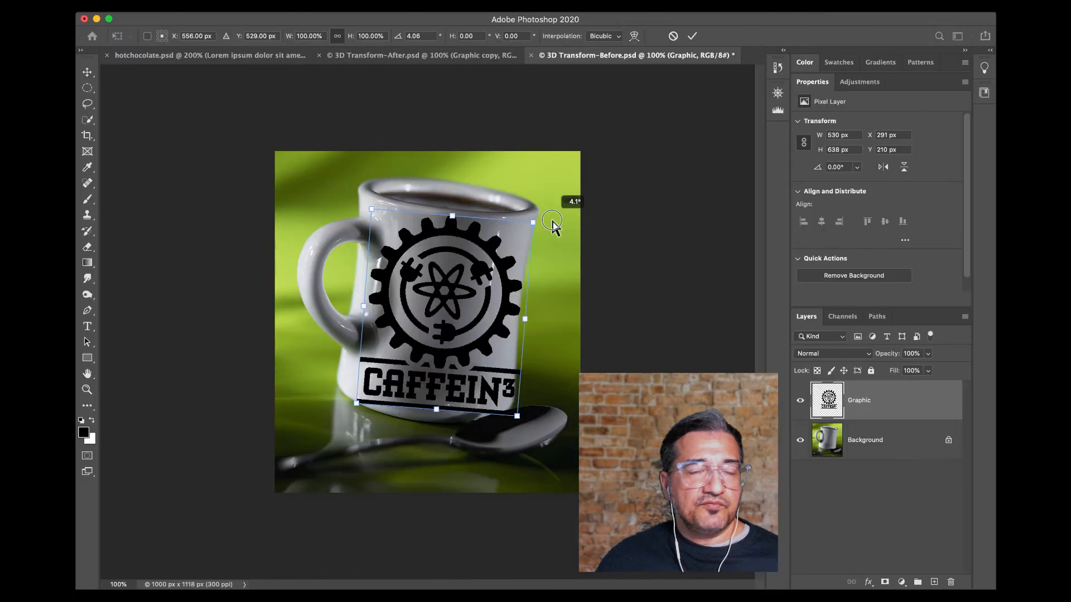
left_click_drag(553, 222, 552, 232)
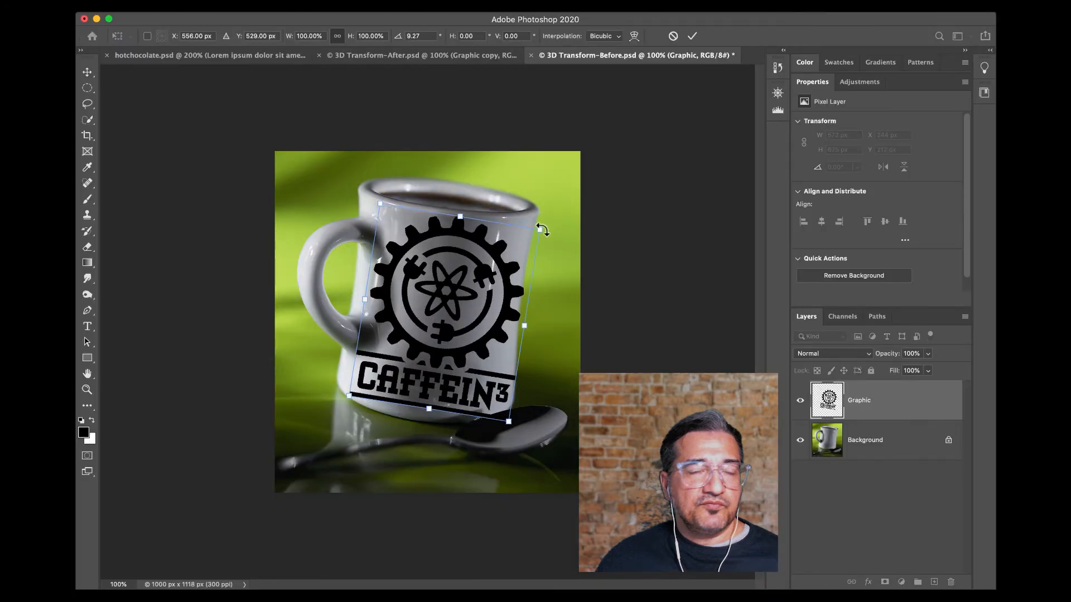
left_click_drag(539, 229, 514, 246)
left_click_drag(463, 321, 475, 319)
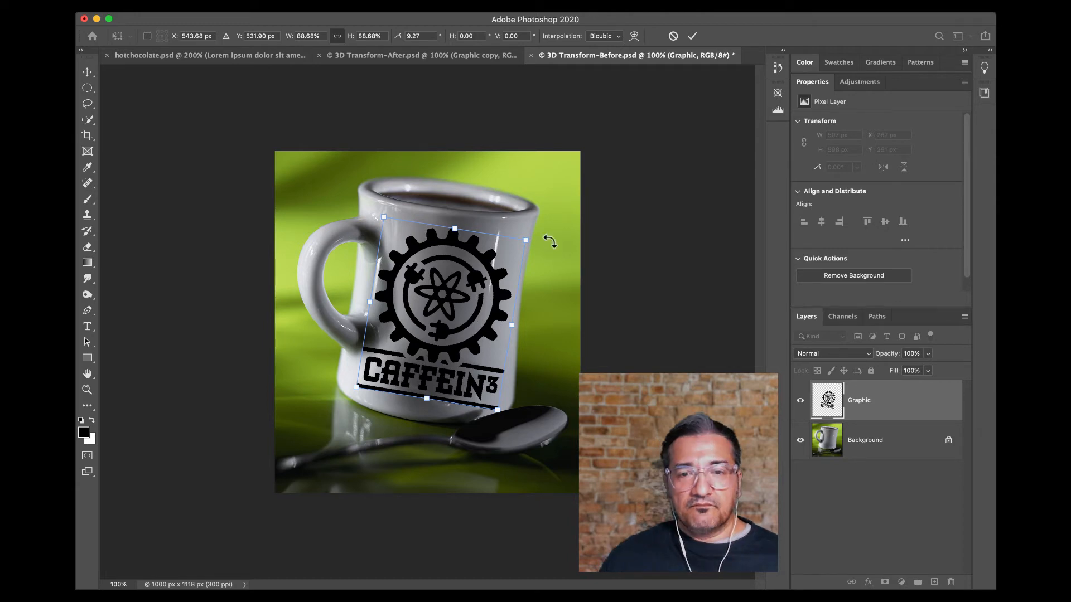
left_click(673, 36)
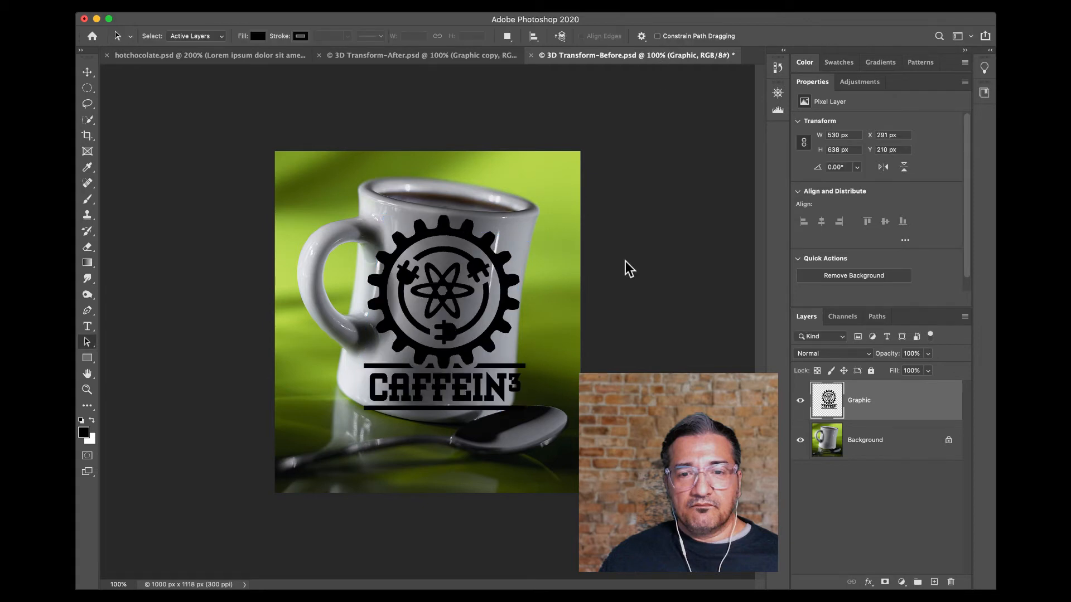
Compare the mug without the logo, and use Free Transform to tilt the logo clockwise and shrink it to about 91%.
key("super+comma")
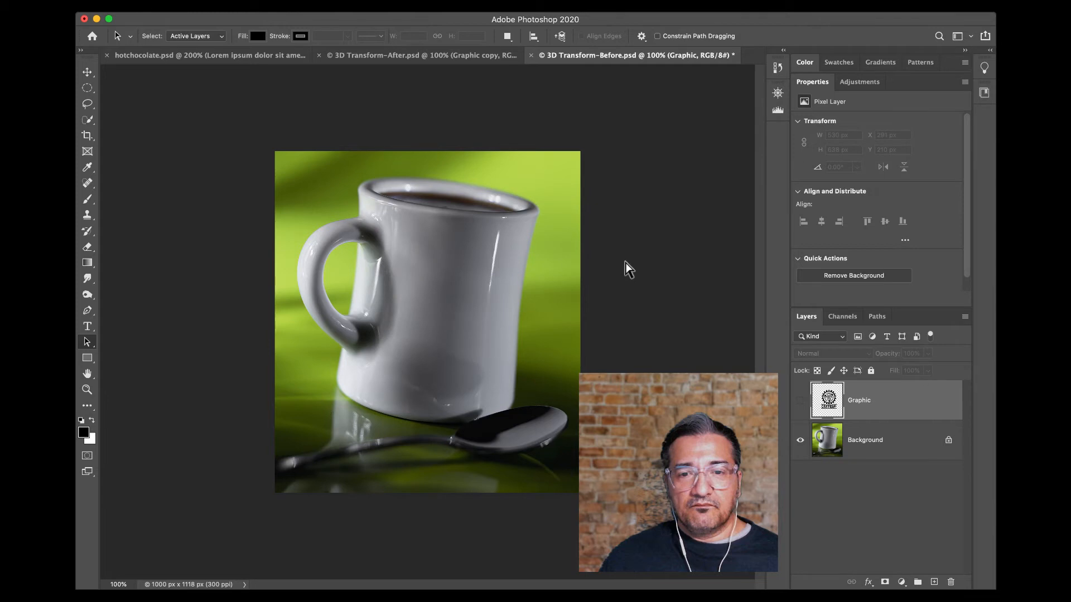
key("super+comma")
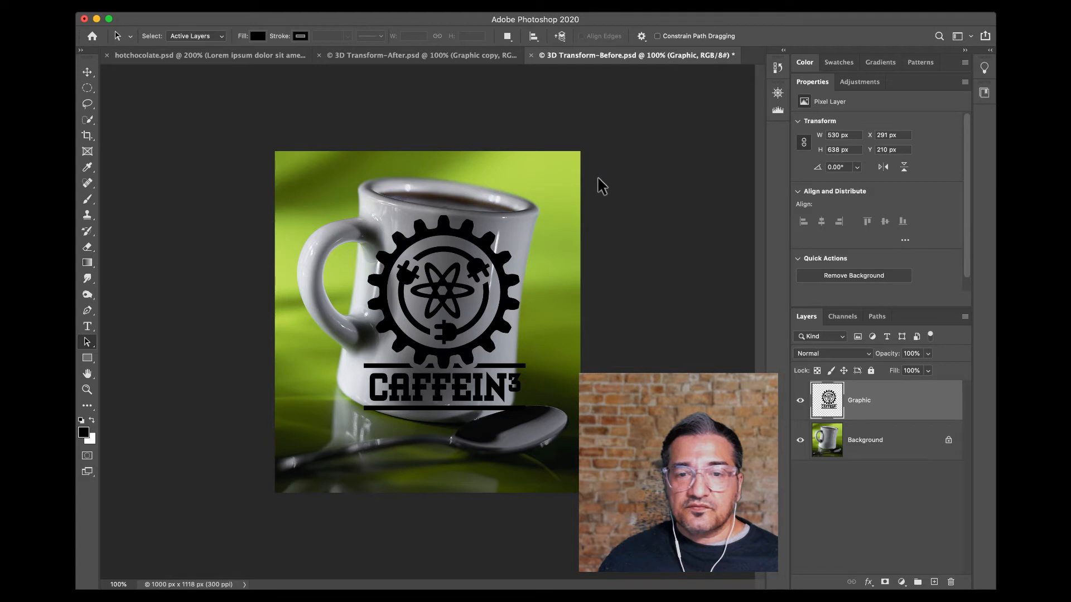
key("super+t")
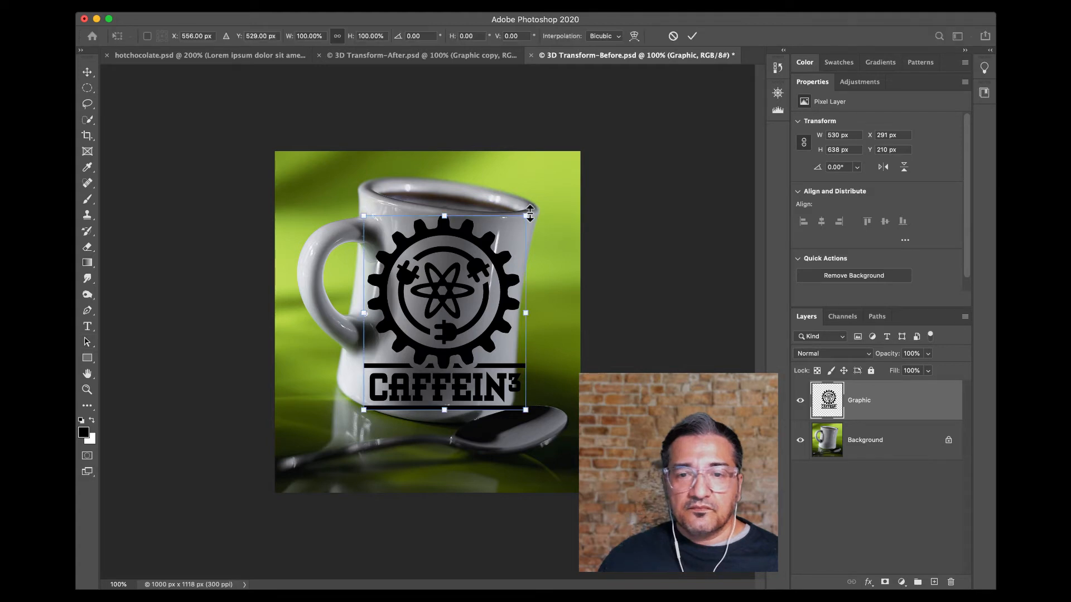
left_click_drag(529, 213, 546, 260)
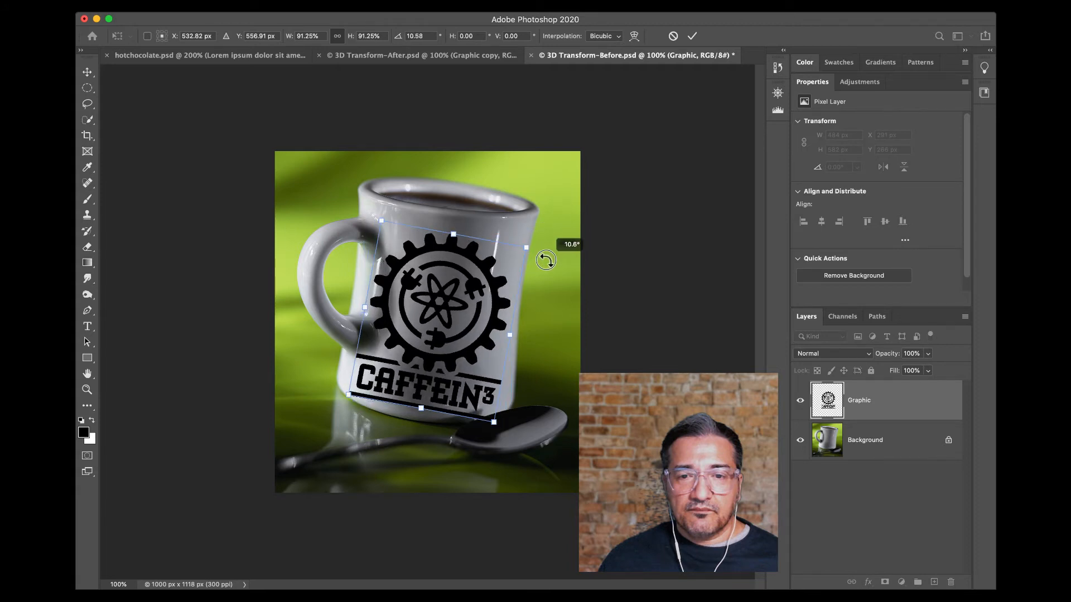
left_click_drag(474, 308, 477, 301)
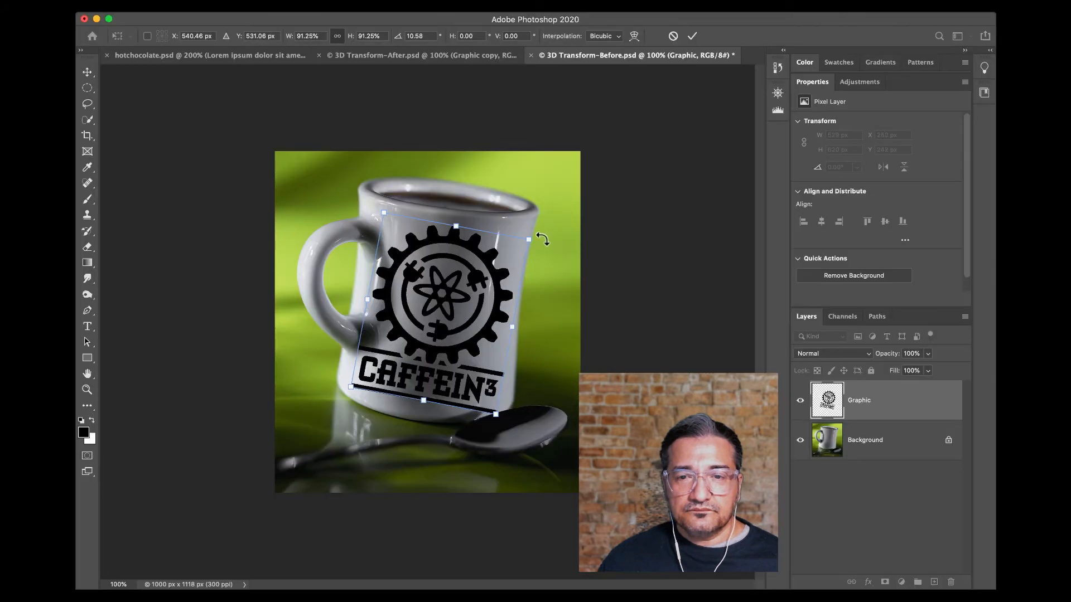
left_click_drag(542, 239, 539, 233)
left_click(692, 36)
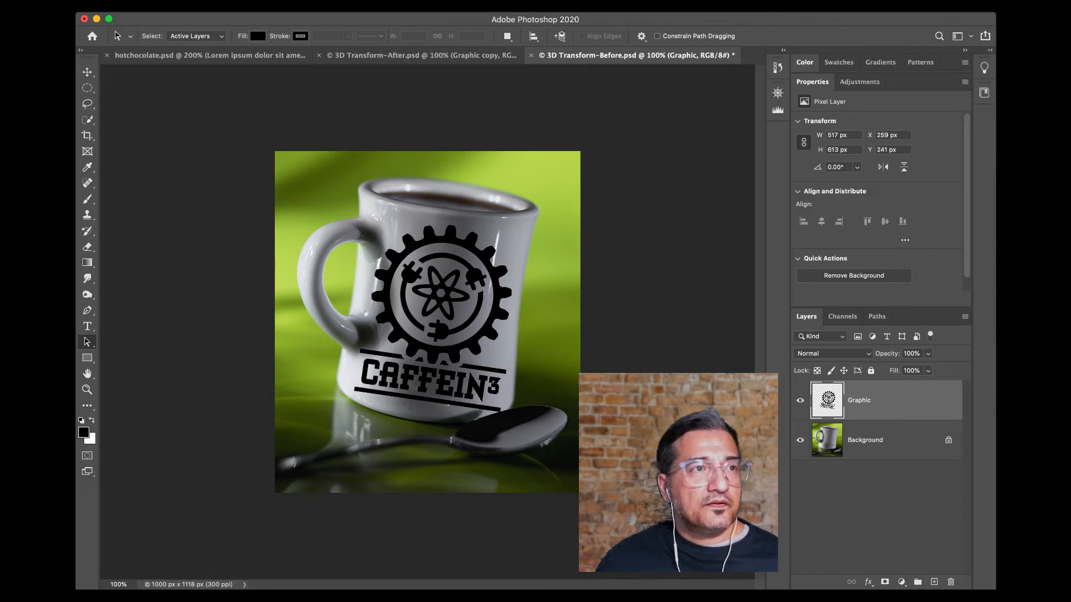
Warp the tilted logo by lowering the two inner points of its lower edge and adjusting its left-edge points.
left_click(67, 11)
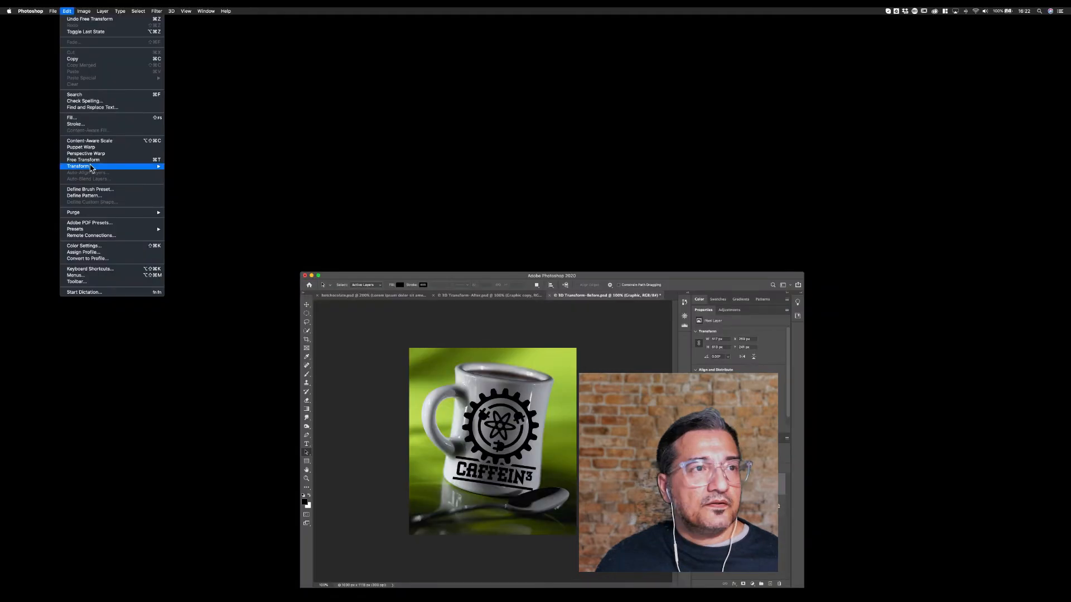
mouse_move(90, 167)
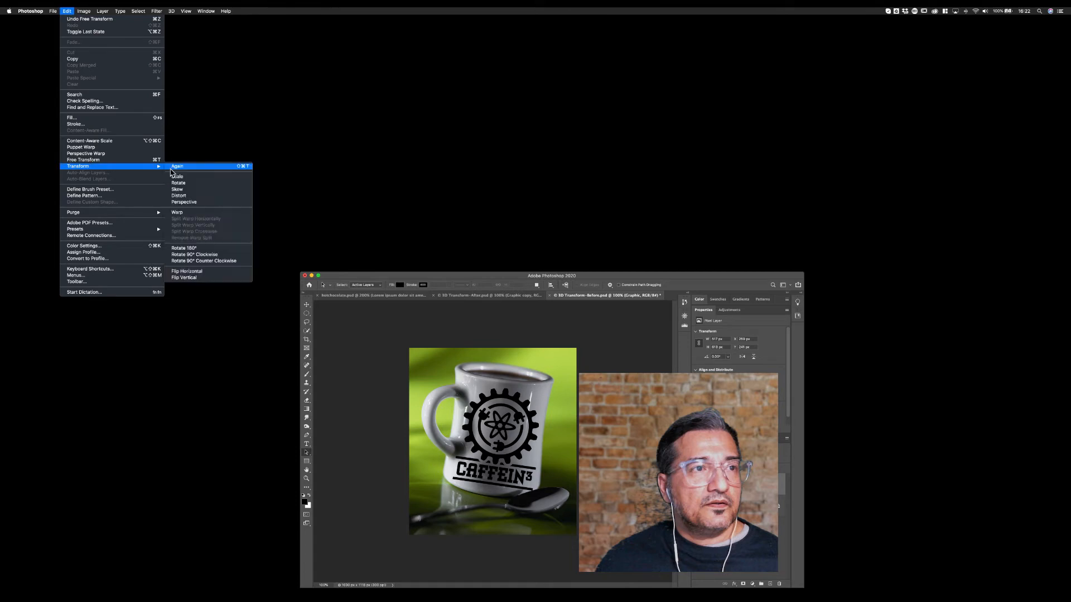
left_click(185, 214)
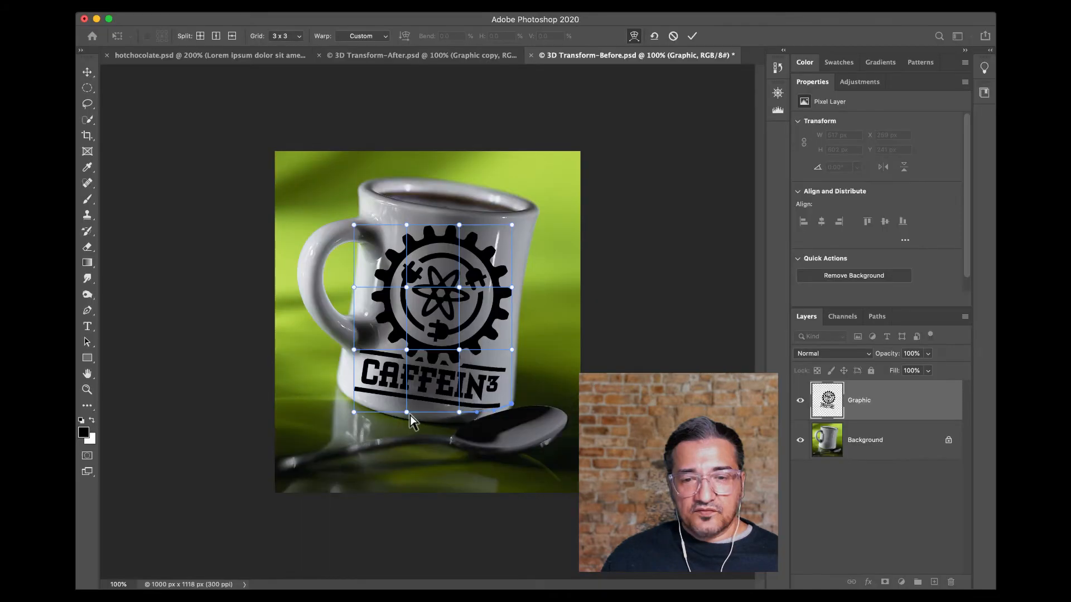
left_click_drag(406, 413, 406, 419)
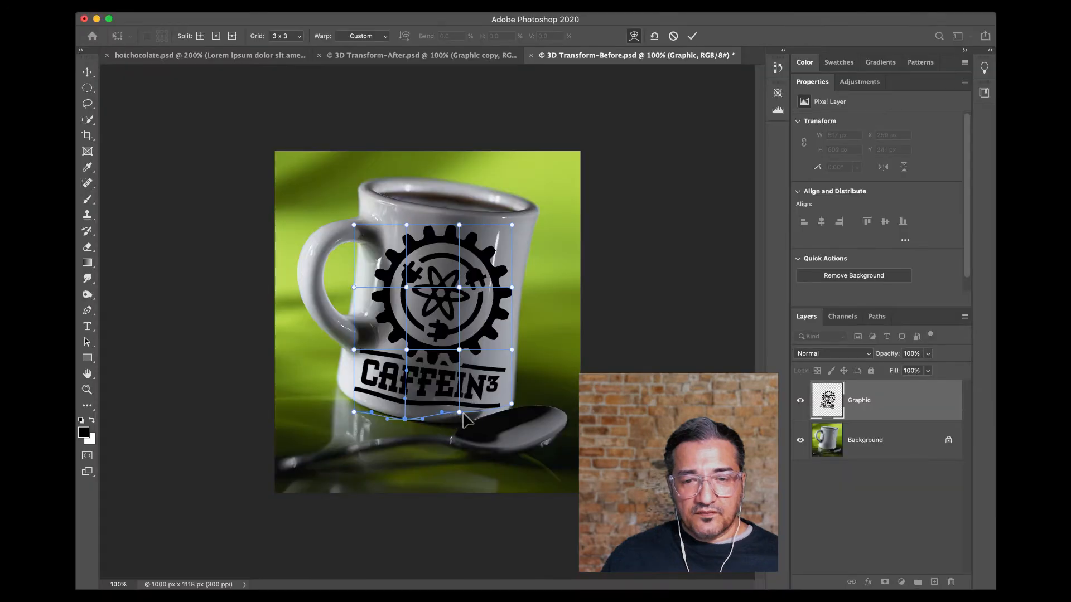
left_click_drag(458, 412, 459, 415)
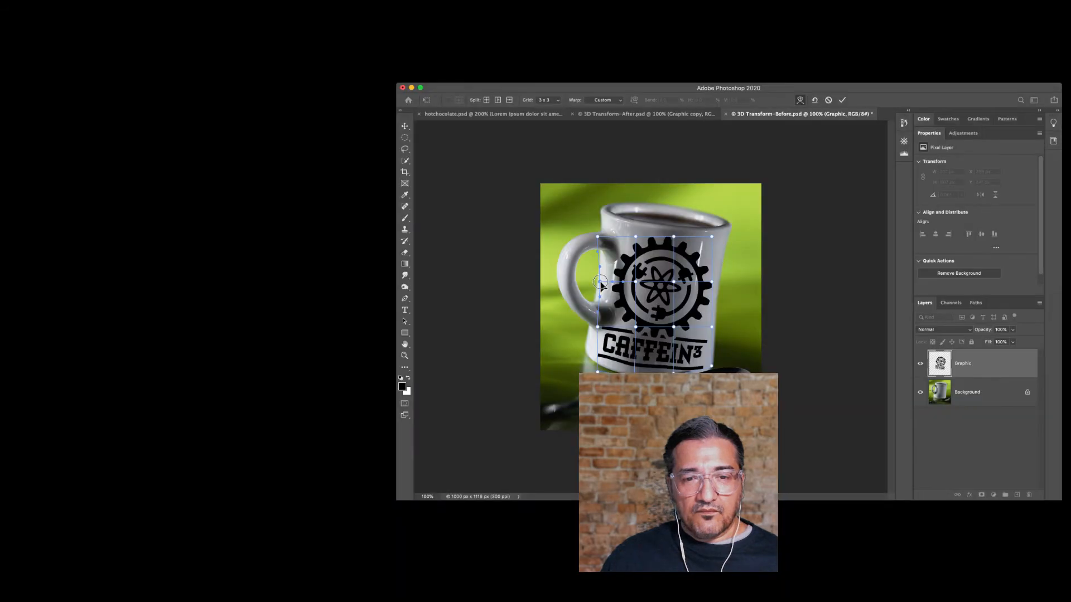
left_click(357, 288)
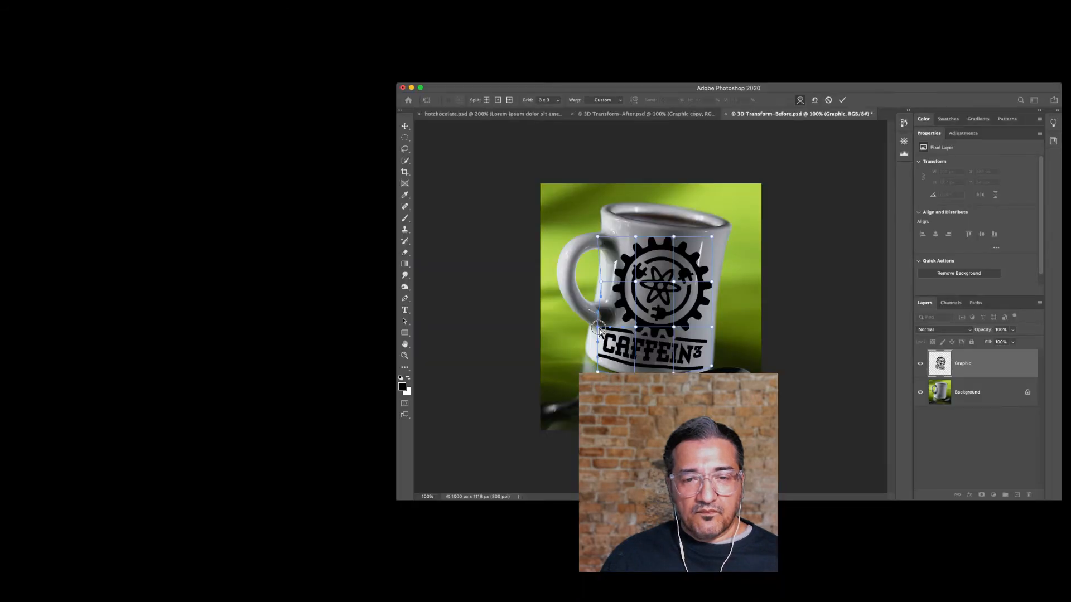
left_click(599, 326)
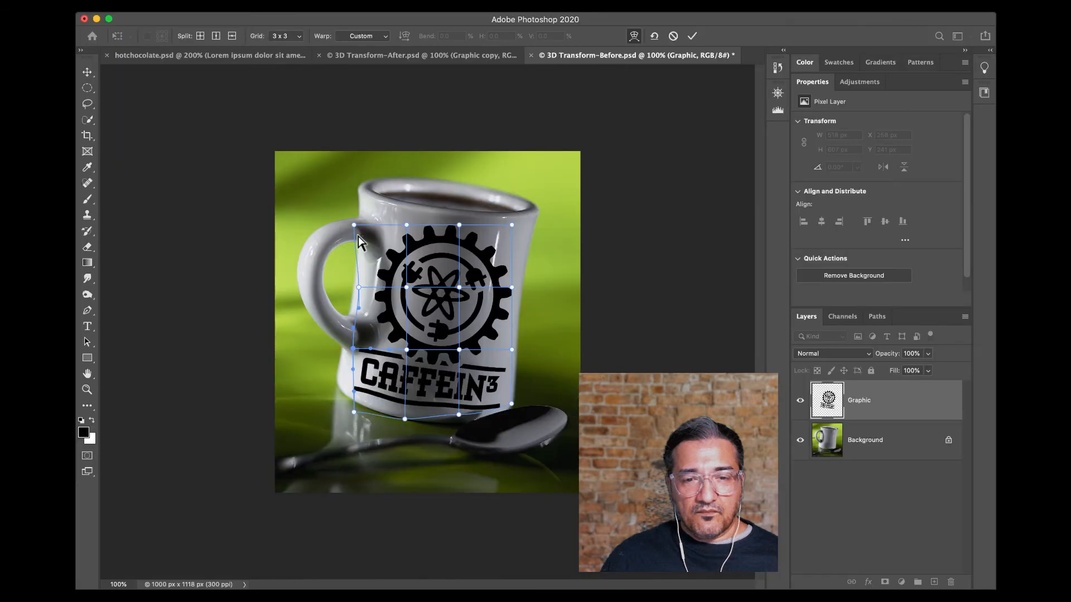
left_click(354, 226)
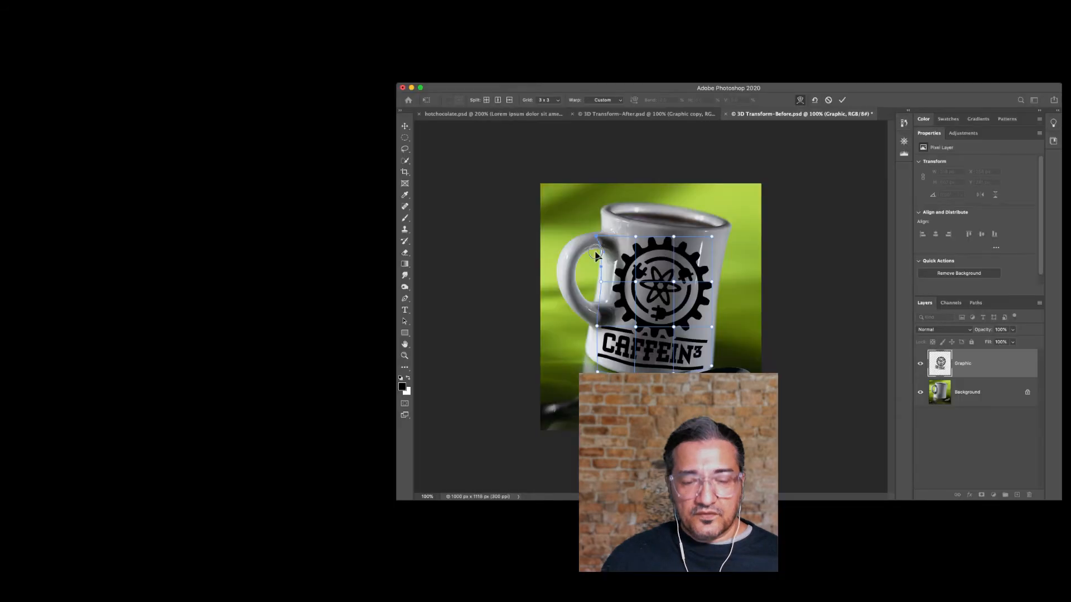
Undo the warp point moves, cancel the warp, and undo the Free Transform of the logo.
key("super+z")
key("super+z")
key("super+z")
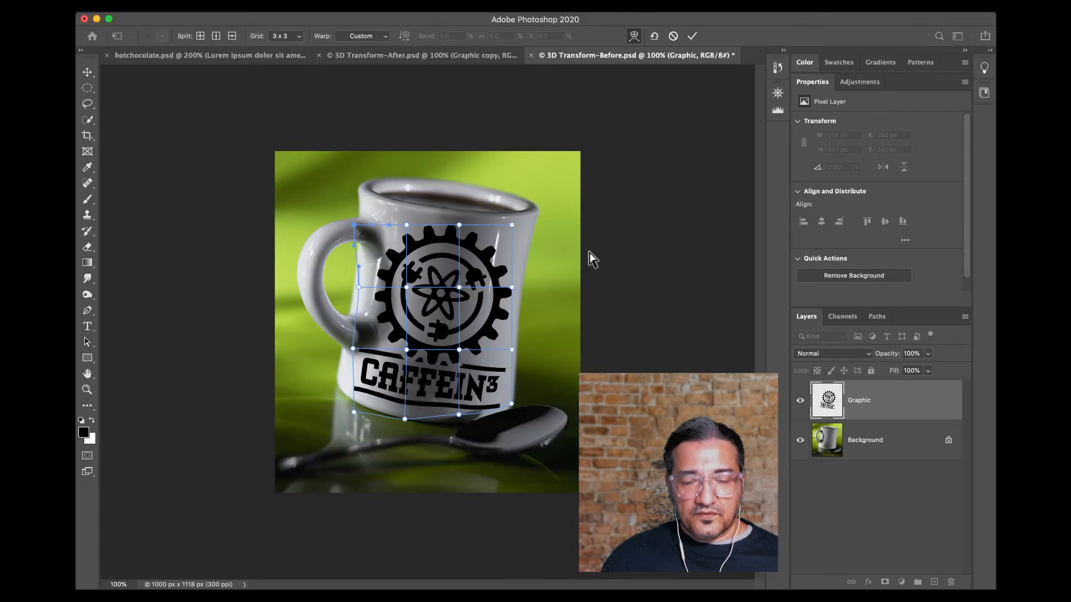
key("super+z")
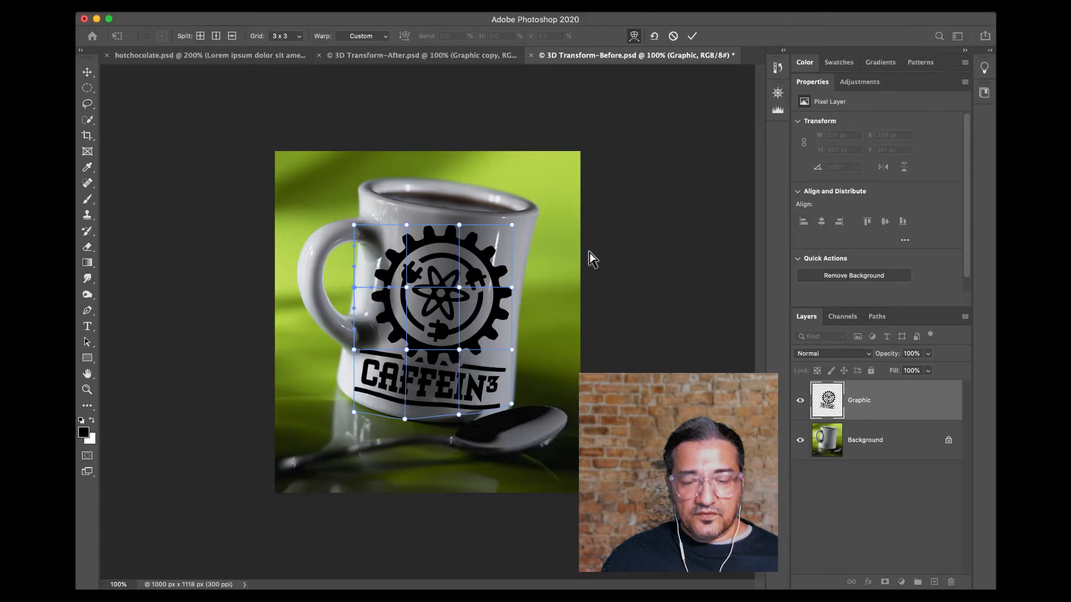
key("super+z")
key("super+z")
key("super+z")
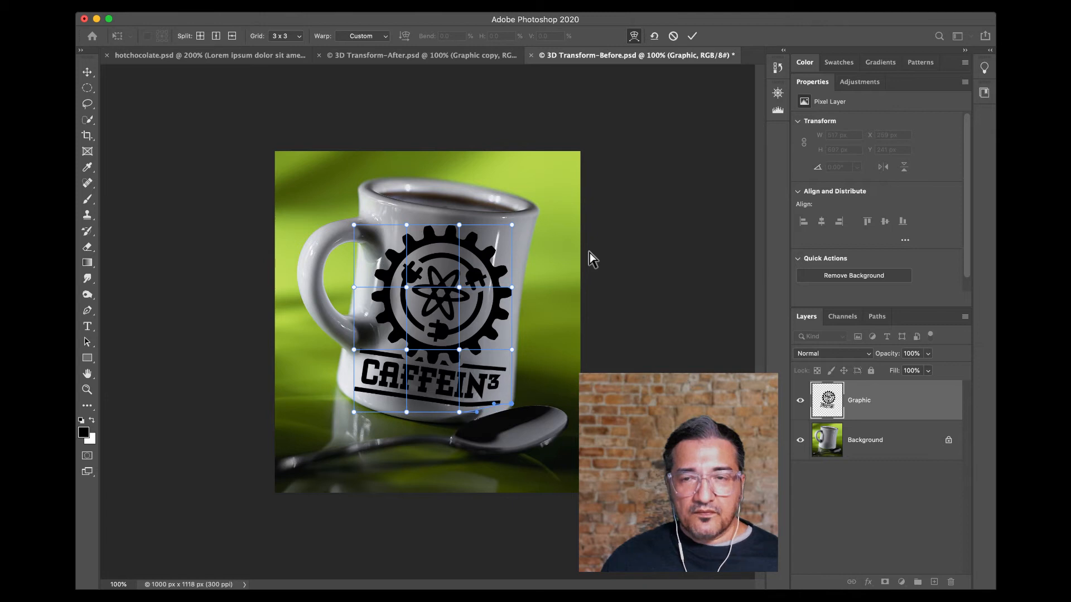
key("super+z")
left_click(673, 36)
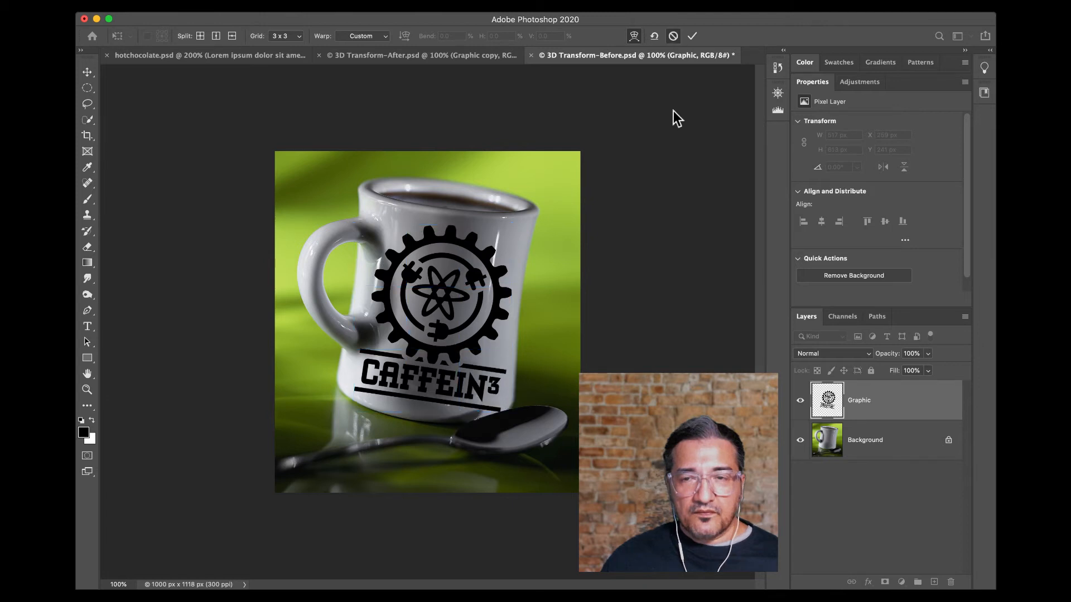
key("super+z")
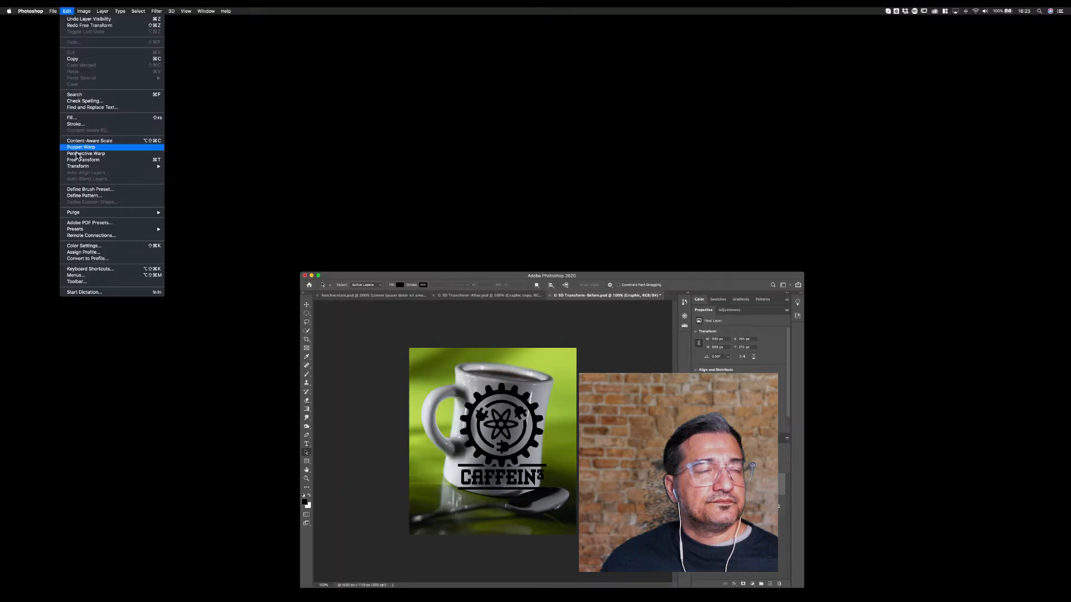
Start the Warp transform on the original logo with a 3 x 3 grid and review the grid sizes and warp styles.
mouse_move(112, 166)
left_click(185, 212)
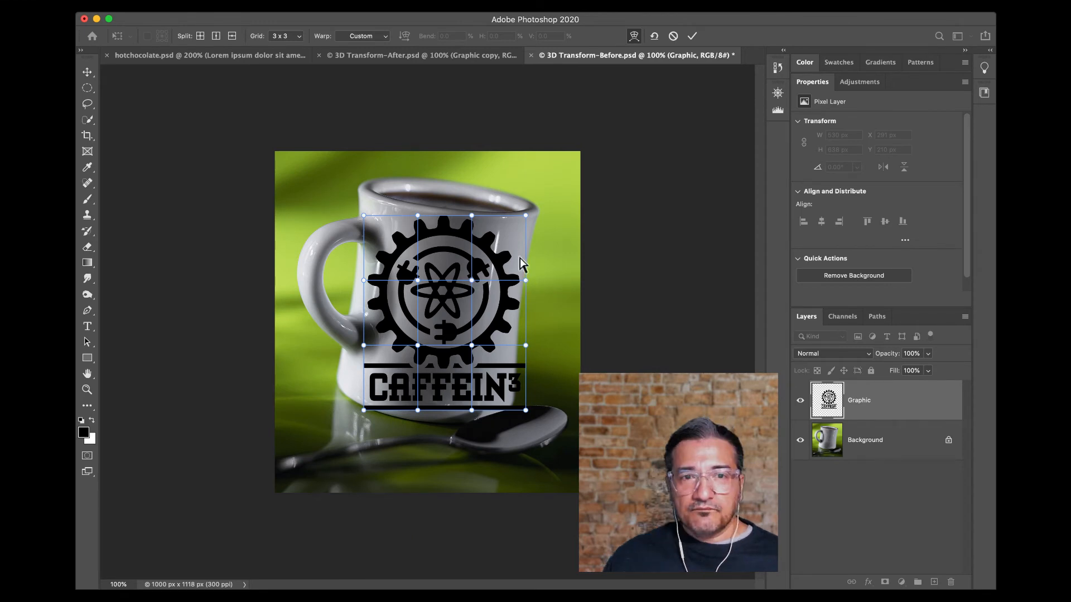
left_click(299, 35)
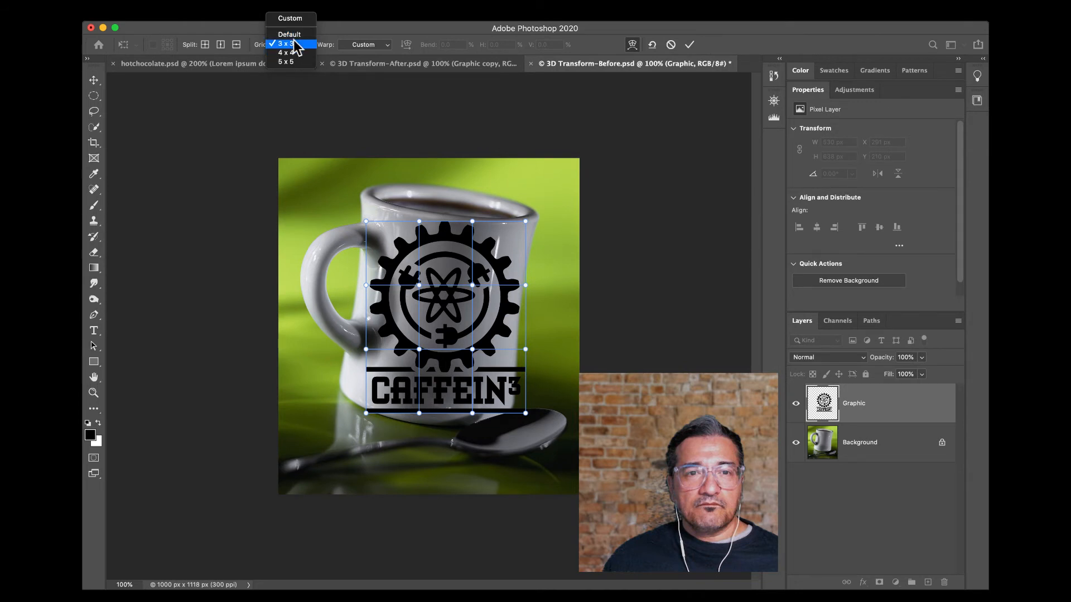
left_click(368, 51)
left_click(365, 44)
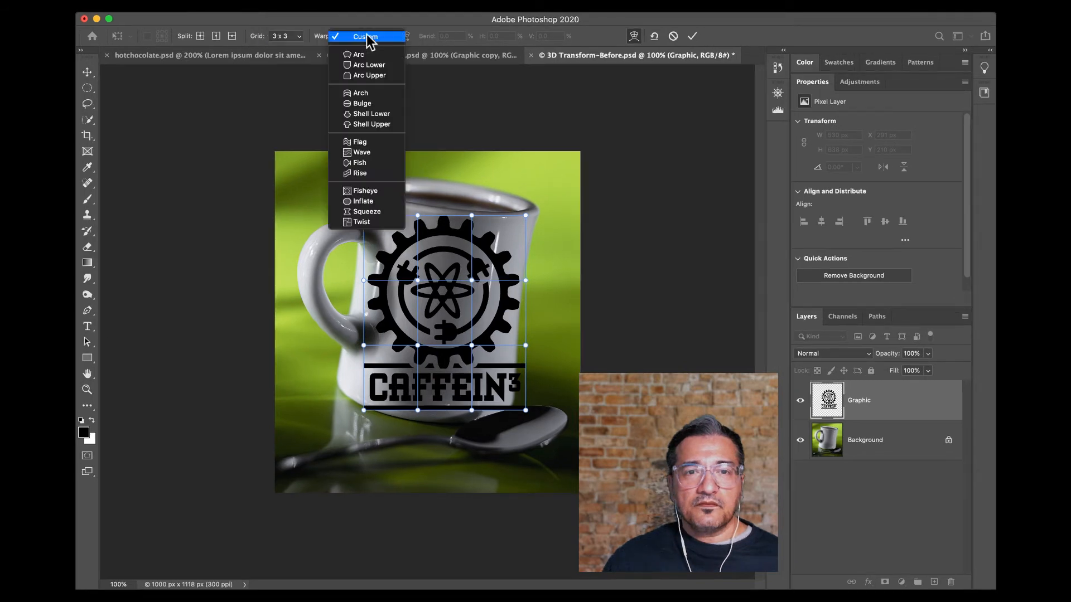
left_click(540, 126)
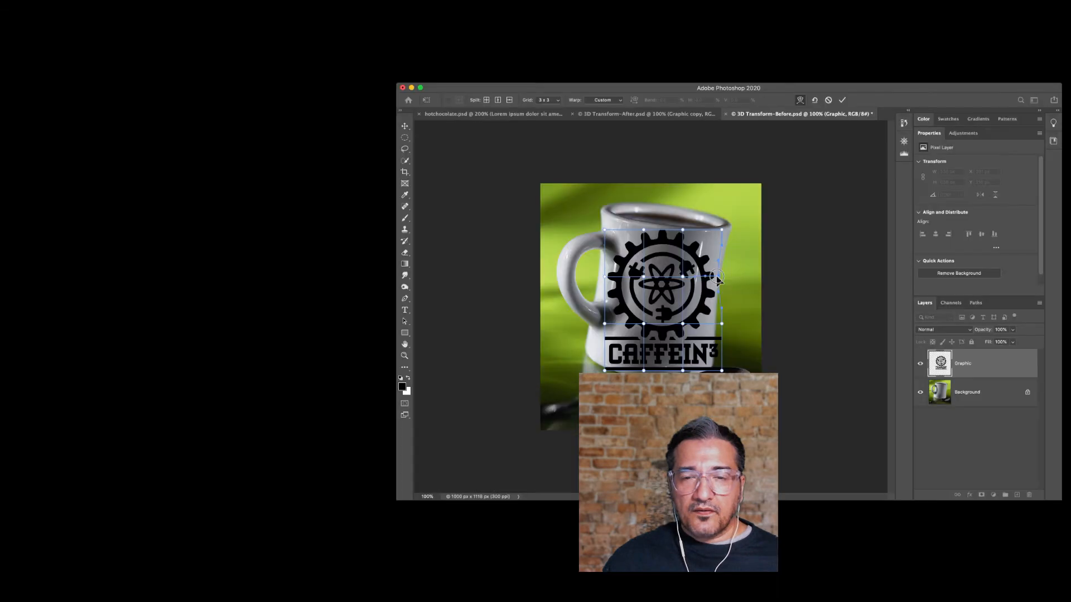
Pull the warp grid's side points inward, raise its lower-left corner, and shift its lower-edge points to follow the mug.
left_click_drag(524, 279, 519, 280)
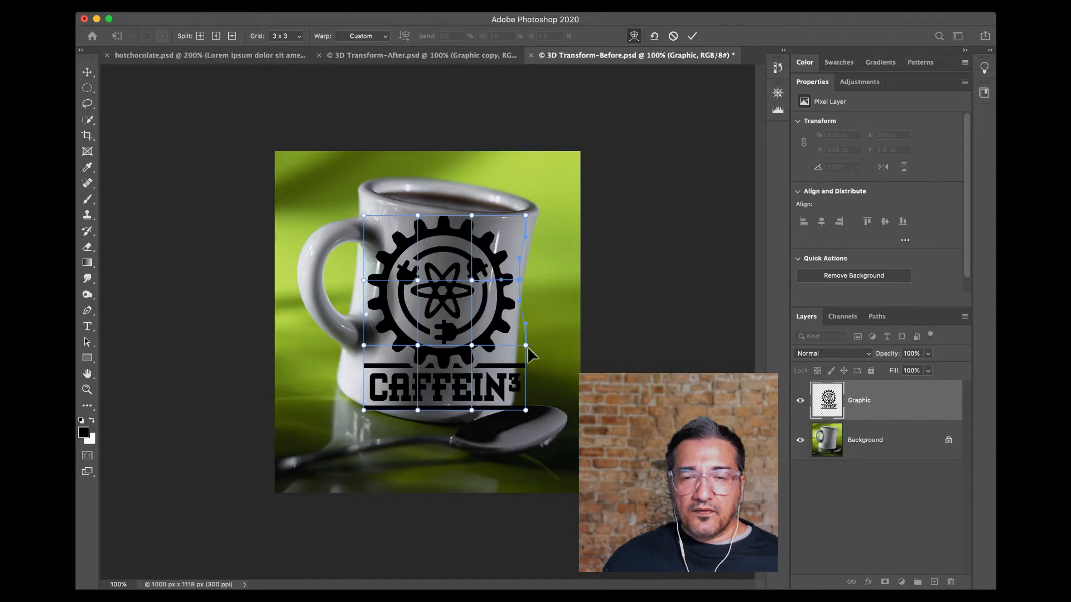
left_click_drag(525, 346, 521, 346)
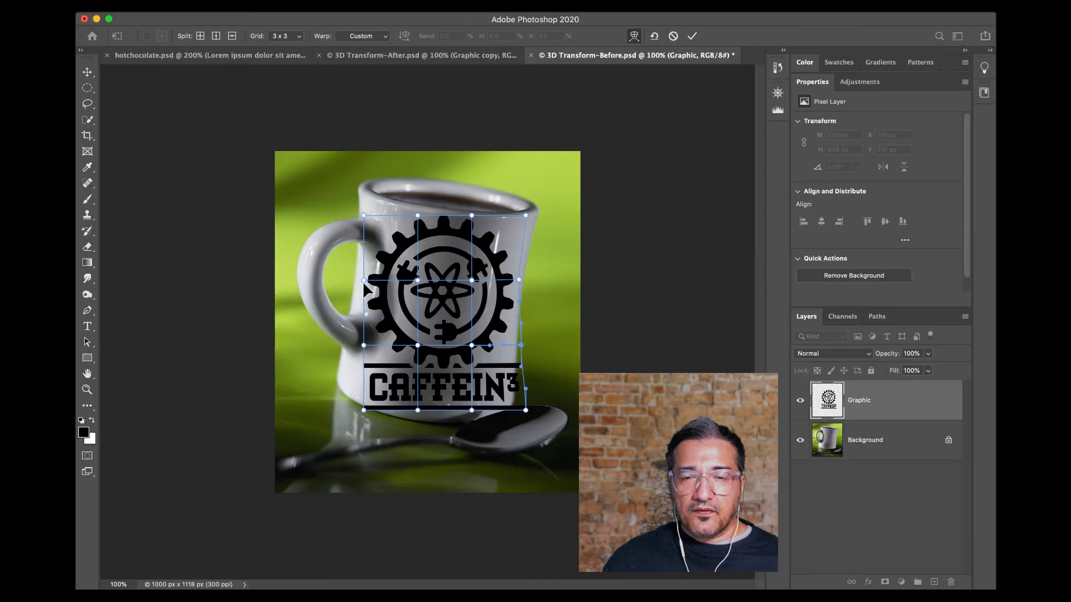
left_click_drag(364, 281, 370, 279)
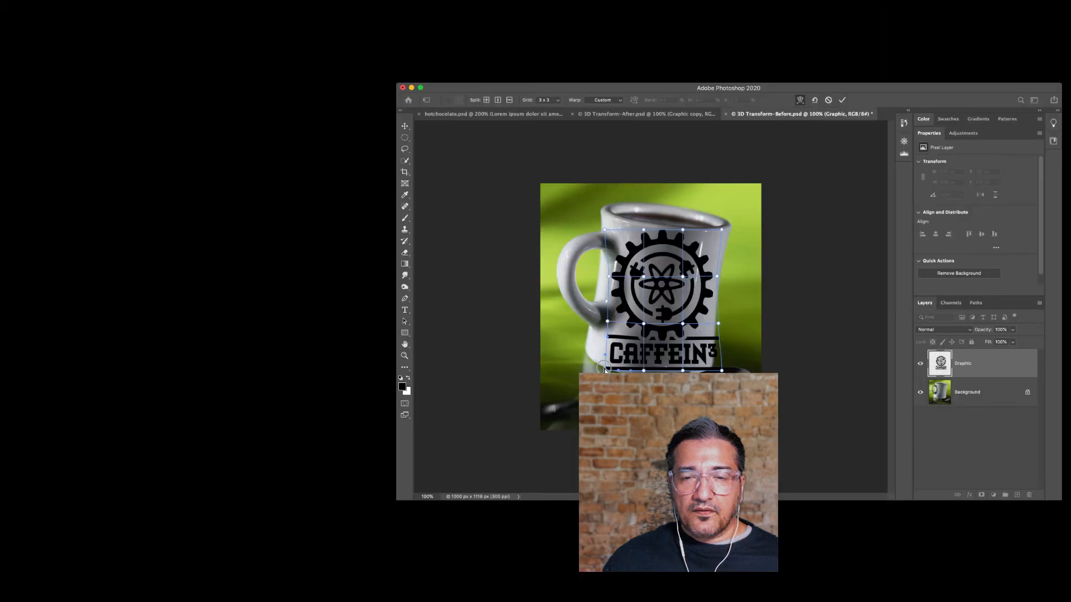
left_click_drag(604, 369, 604, 362)
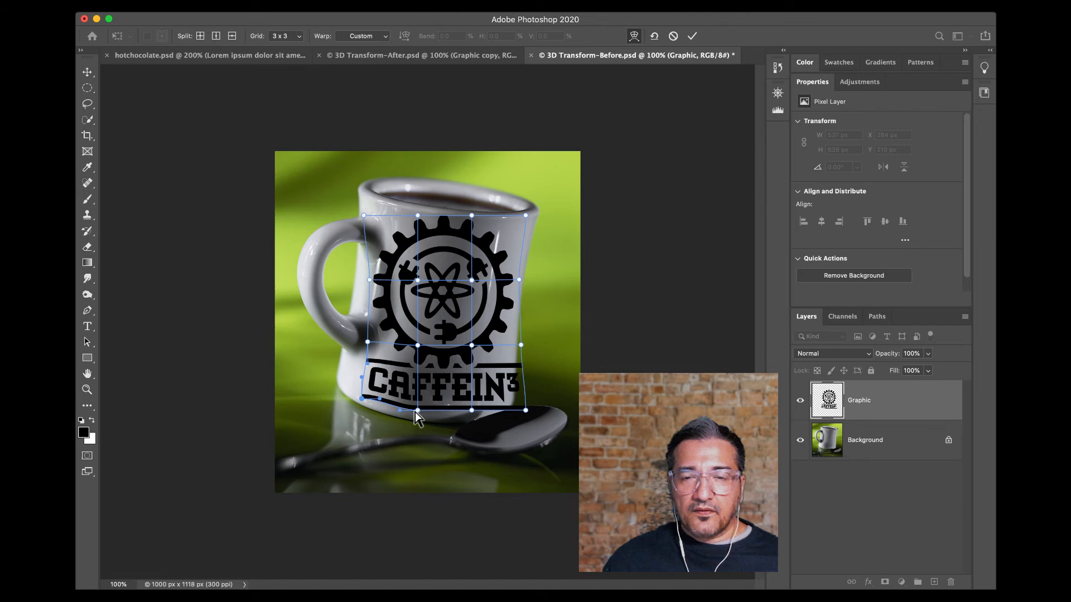
left_click_drag(417, 411, 378, 406)
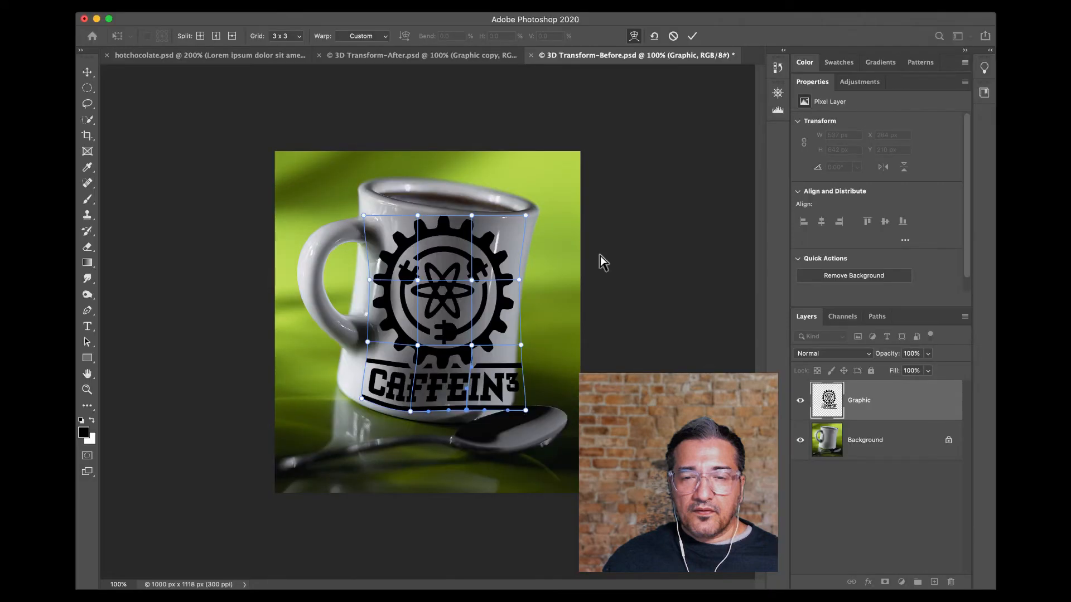
Undo the last warp point moves and cancel the warp of the logo.
key("super+z")
key("super+z")
key("super+z")
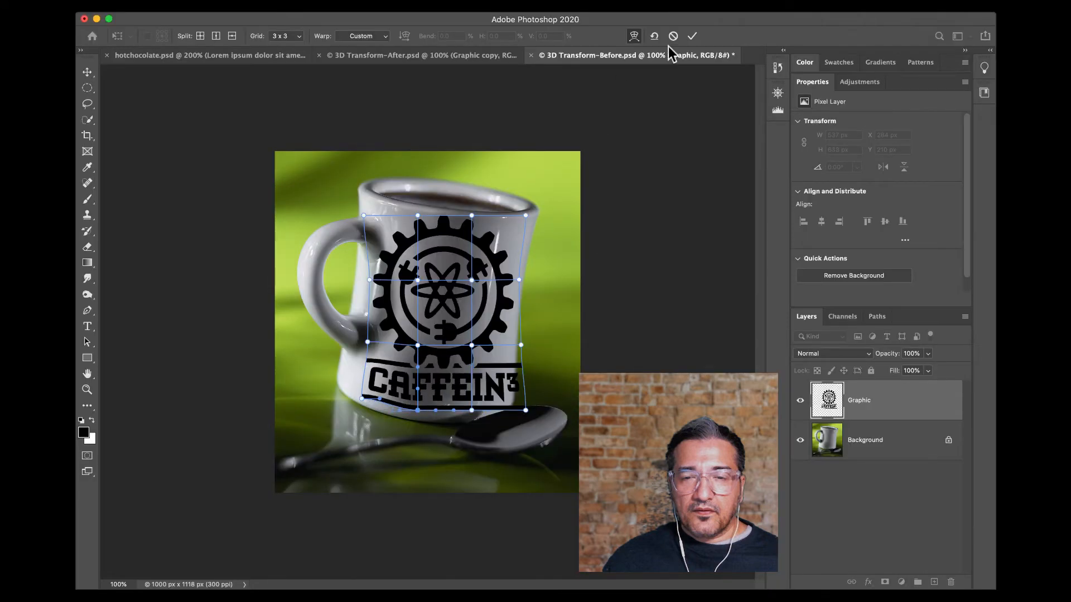
left_click(673, 35)
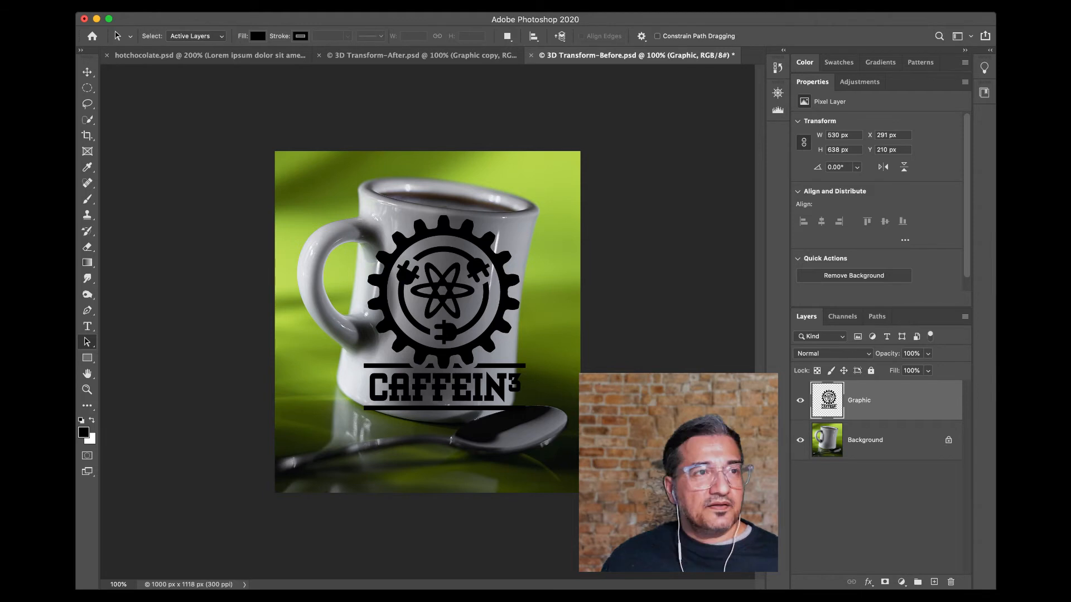
Start the Warp transform on the original flat logo with the Default grid.
left_click(66, 11)
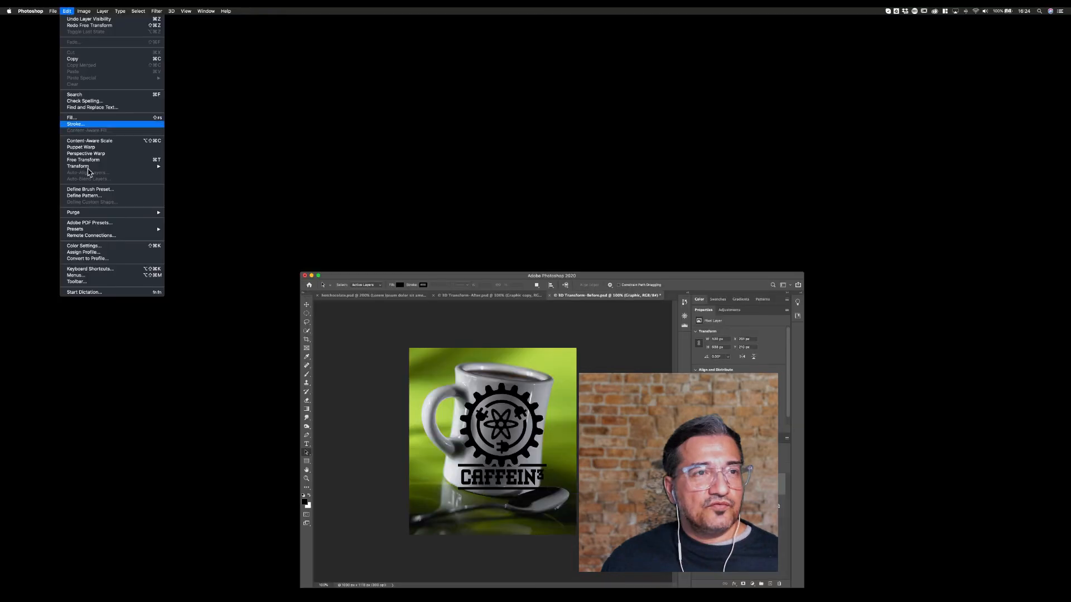
mouse_move(88, 170)
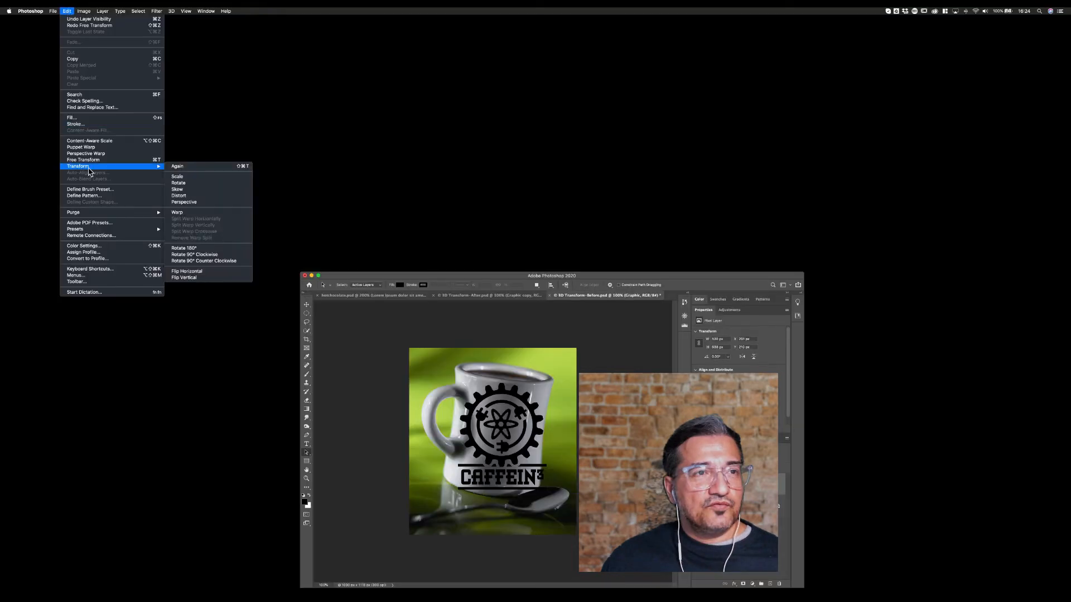
left_click(177, 212)
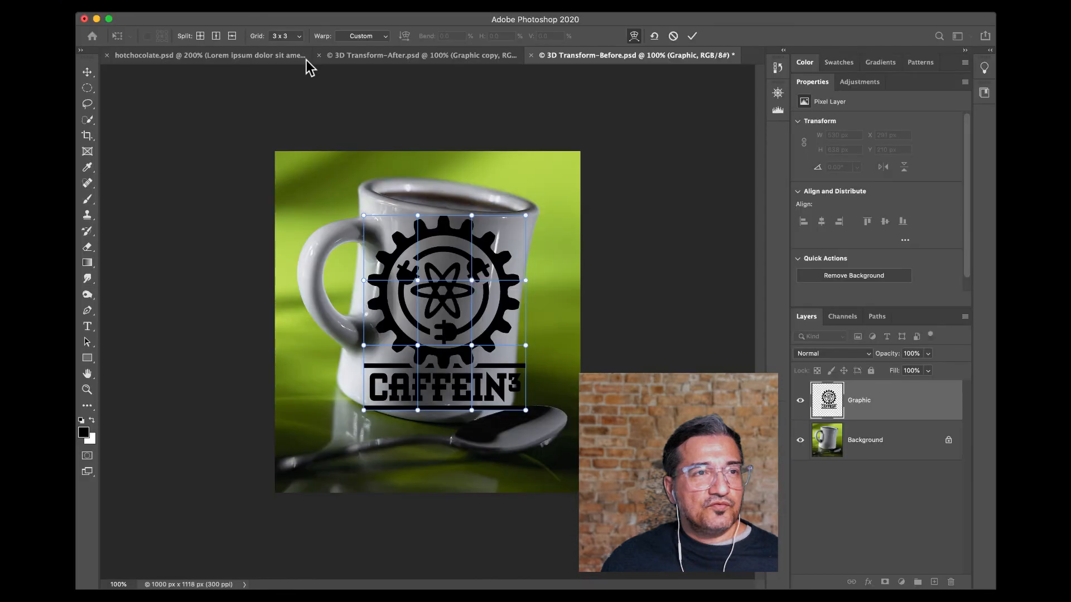
left_click(420, 285)
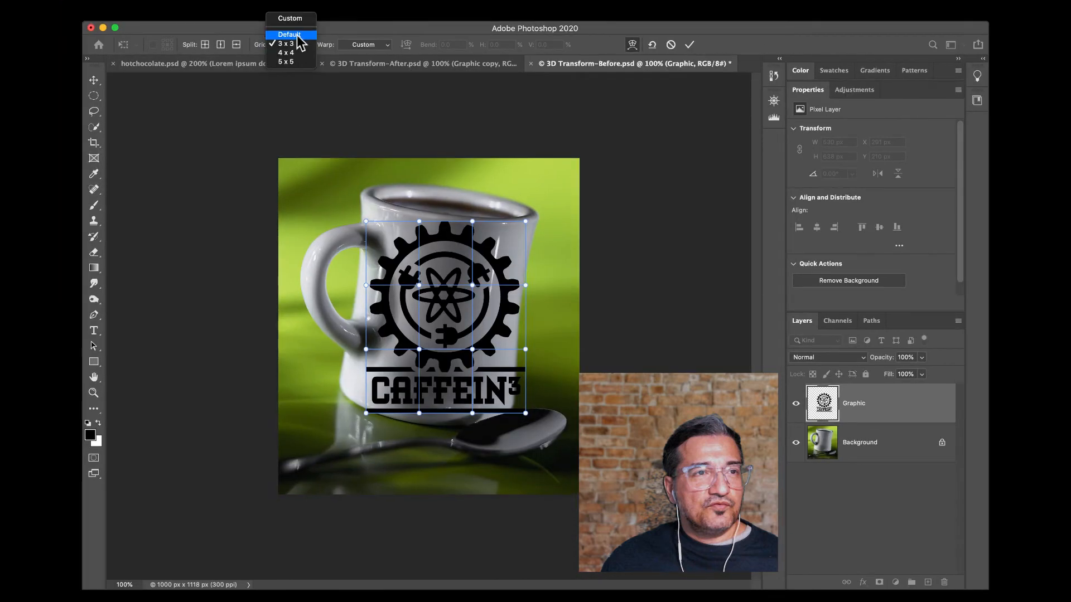
left_click(299, 43)
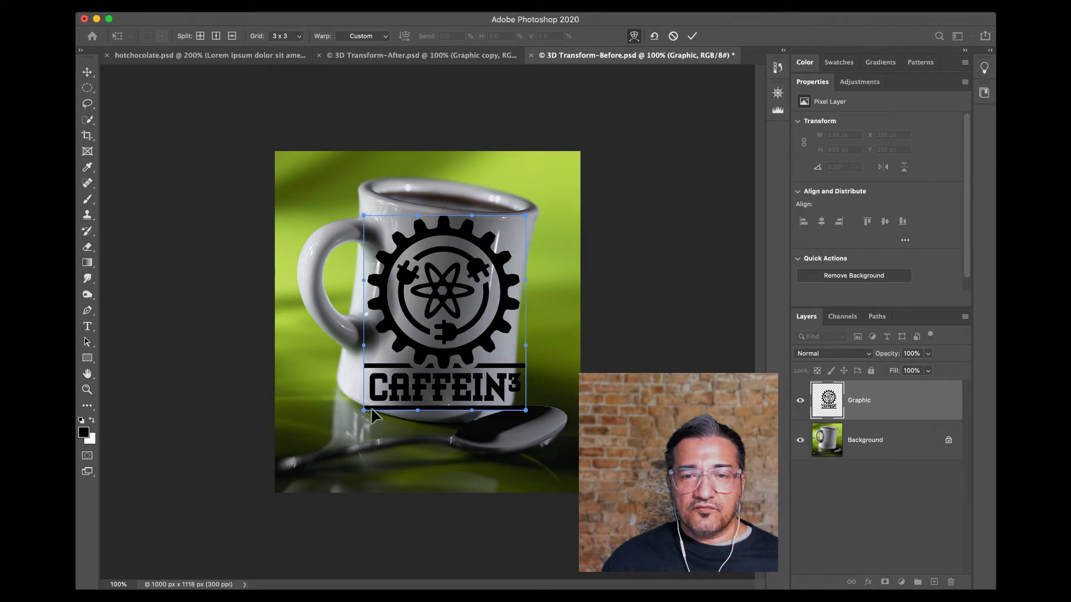
Bow the warp's lower edge downward and pull its side handles inward to match the mug's curved sides.
left_click_drag(424, 412, 423, 417)
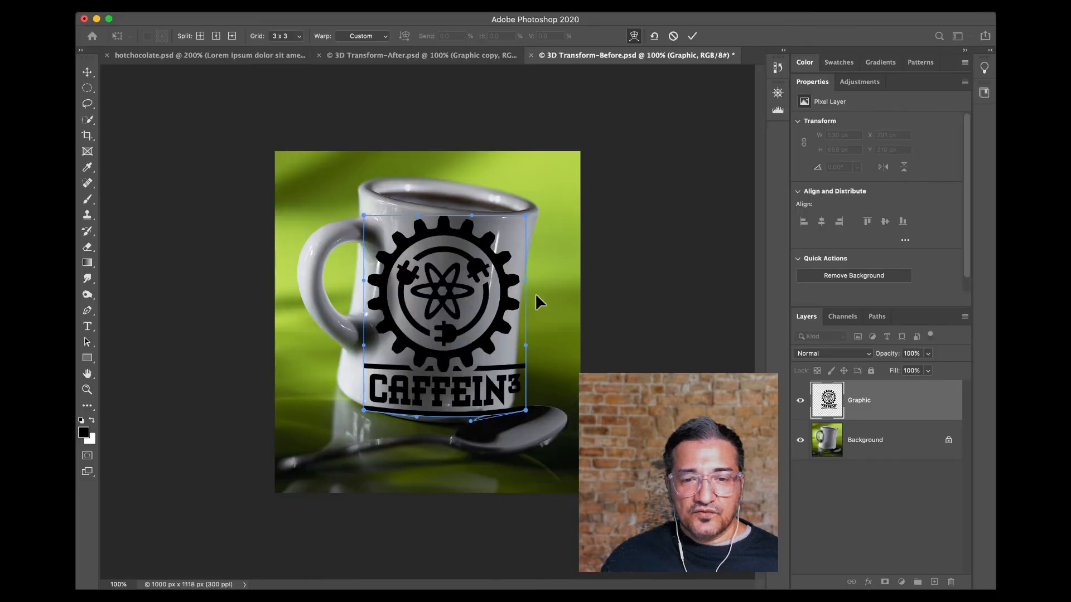
left_click_drag(528, 286, 517, 345)
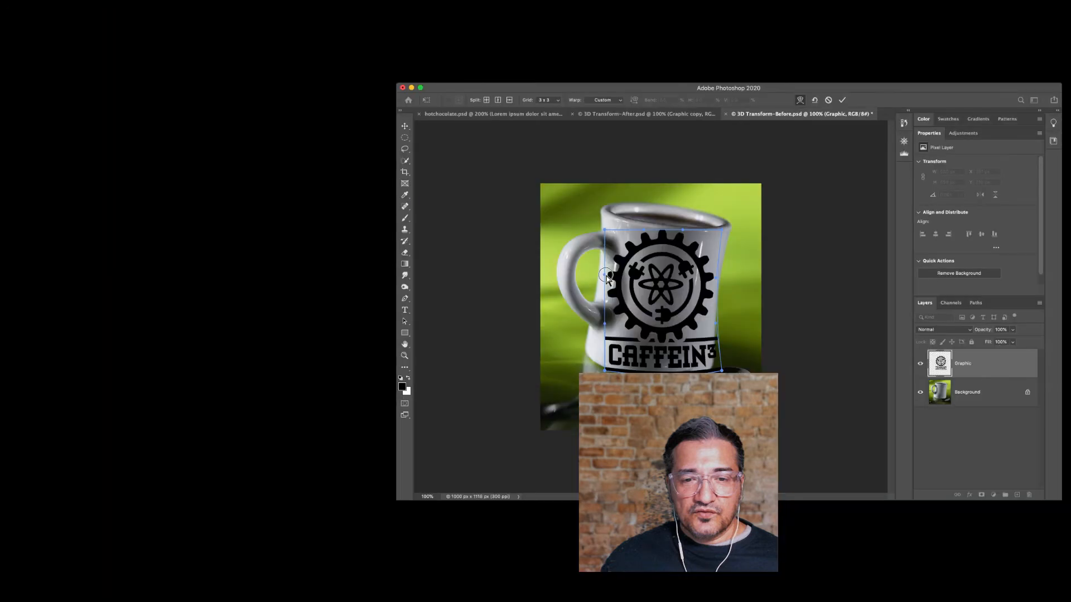
left_click_drag(364, 281, 369, 277)
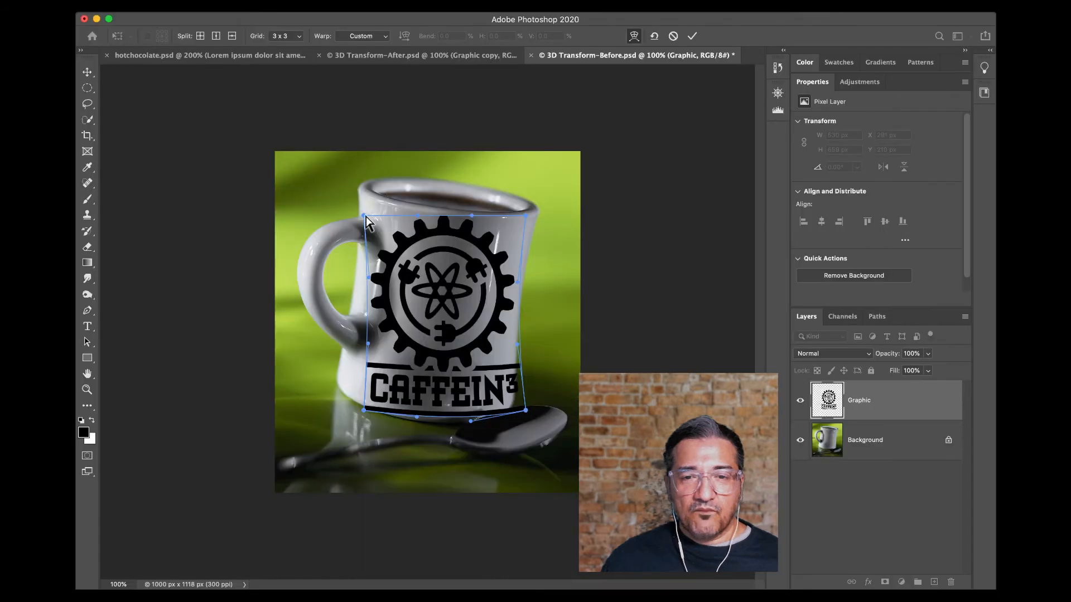
Move the warp's four corners to follow the mug's tilt, shifting the lower-right corner inward and raising the lower-left one.
left_click_drag(606, 229, 609, 230)
left_click_drag(370, 215, 371, 216)
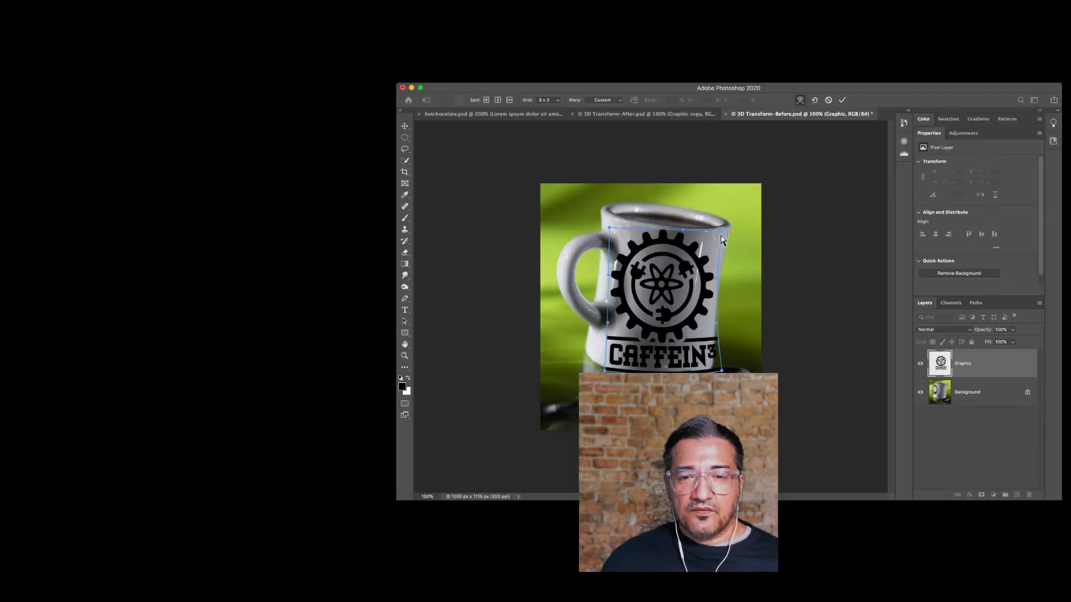
left_click_drag(721, 239, 721, 238)
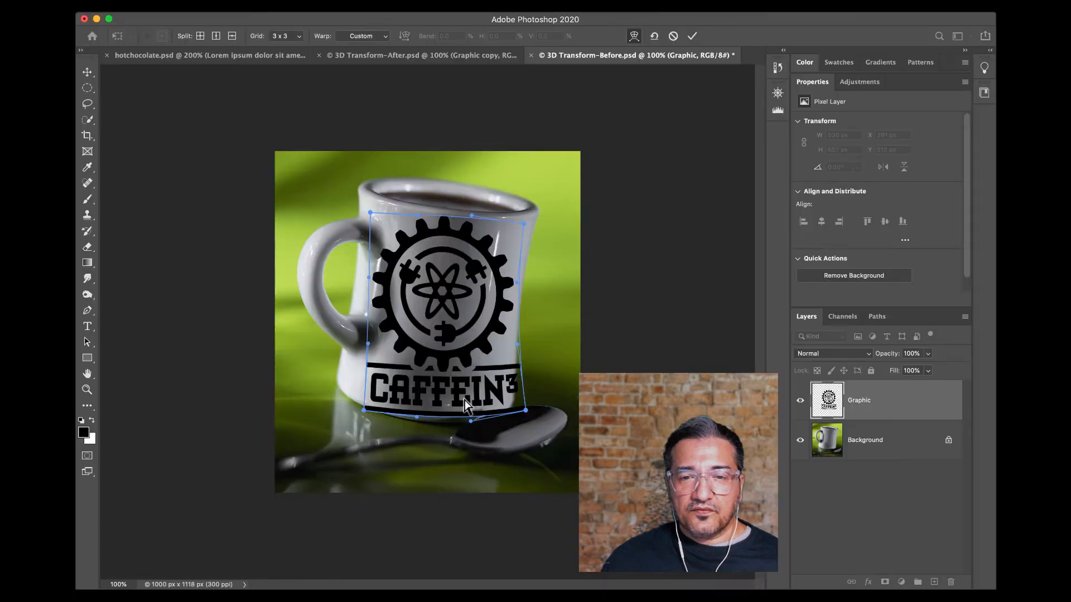
left_click_drag(524, 411, 503, 408)
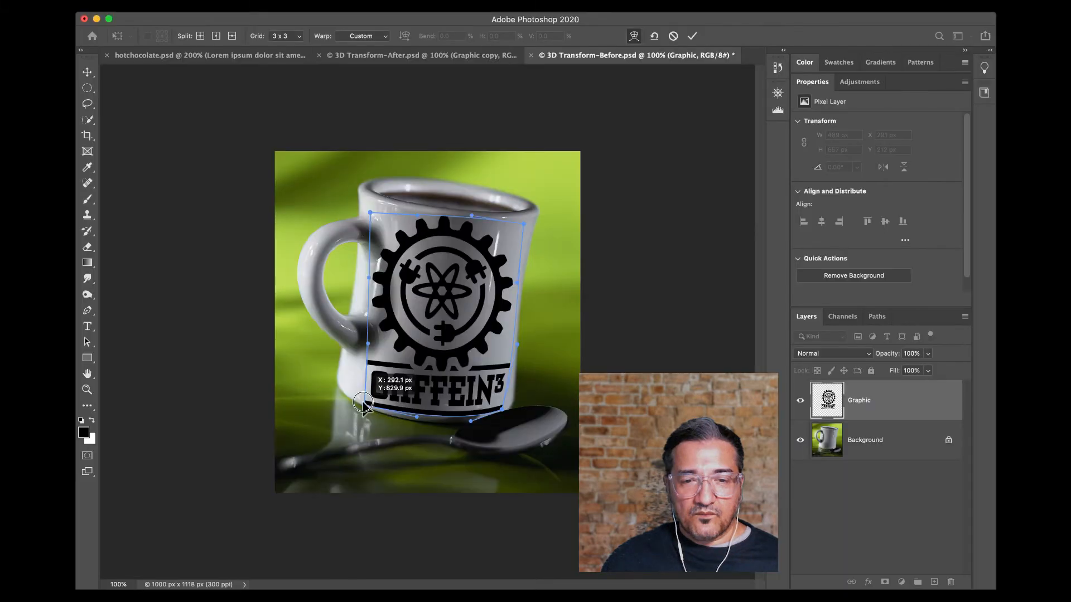
left_click_drag(364, 410, 362, 400)
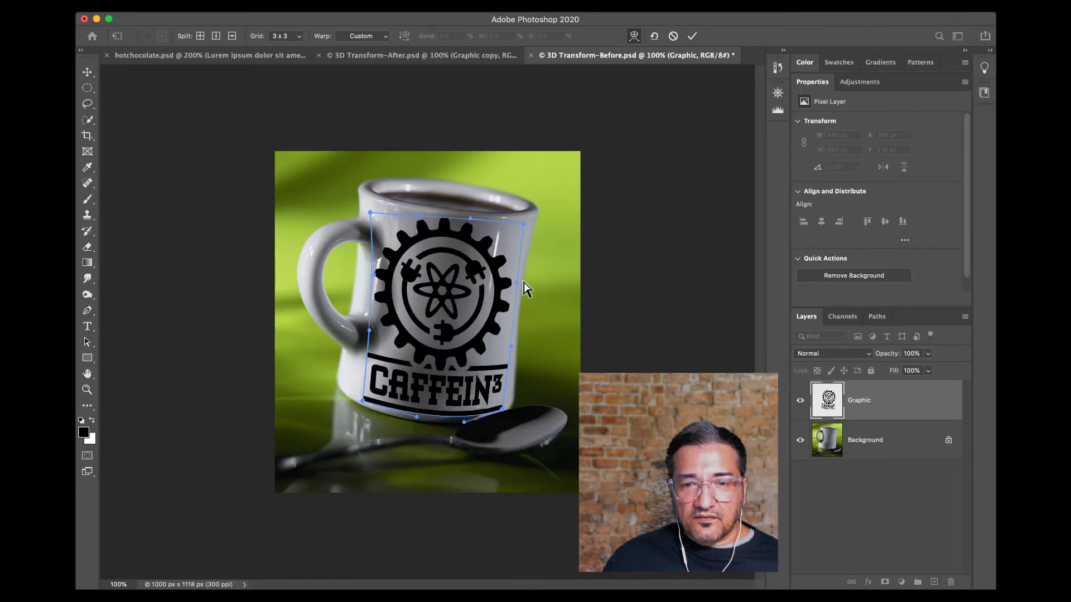
Refine the right-side handle, place the warp's upper corners at about X 325, Y 198 and X 817, Y 238 px, and apply the warp.
left_click_drag(517, 283, 519, 280)
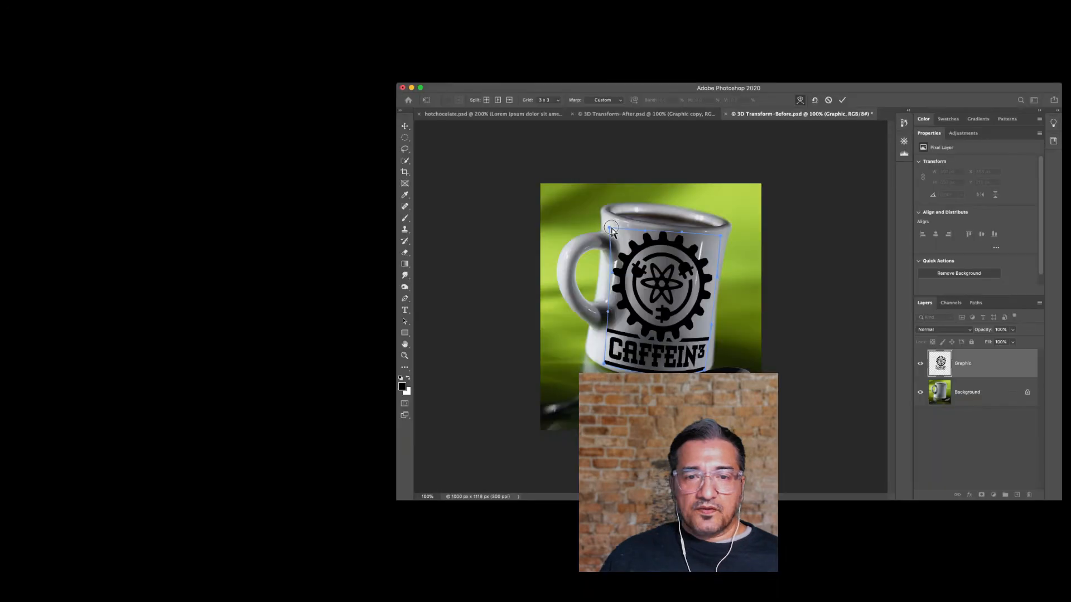
left_click_drag(370, 212, 445, 215)
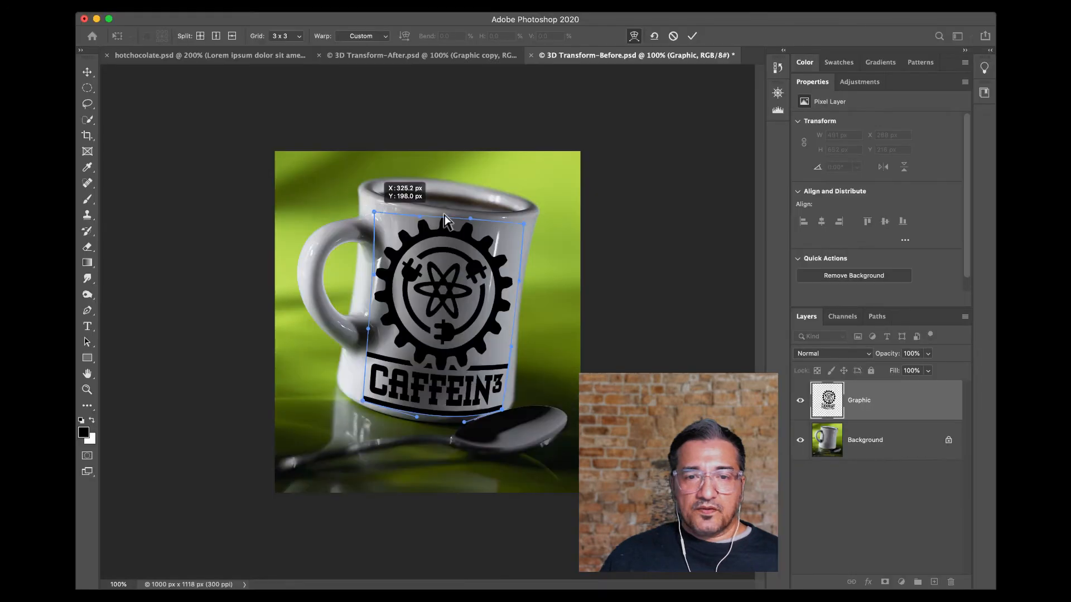
left_click(523, 225)
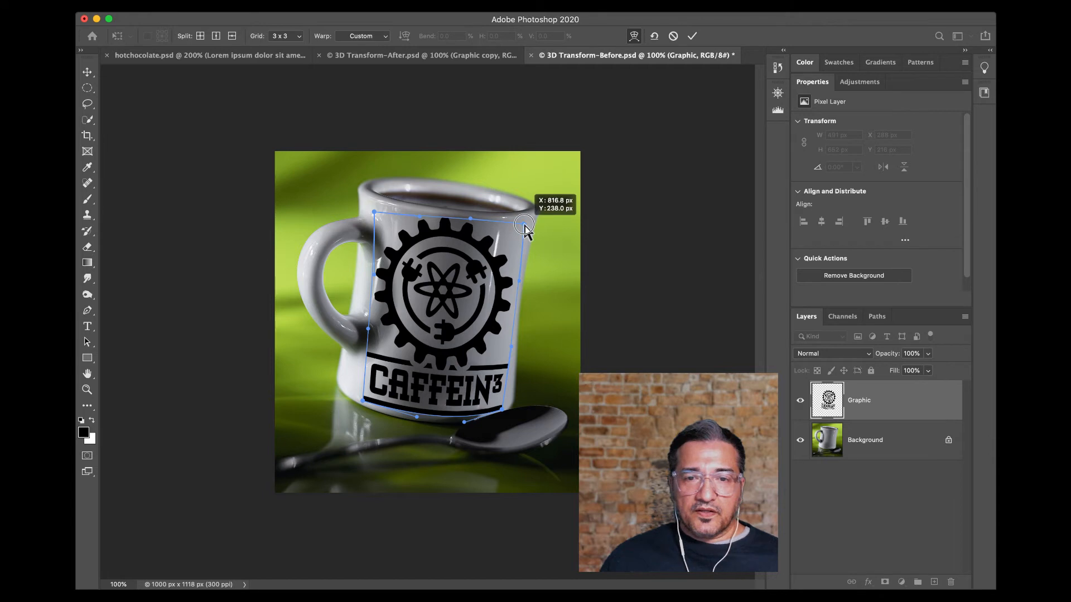
left_click(692, 36)
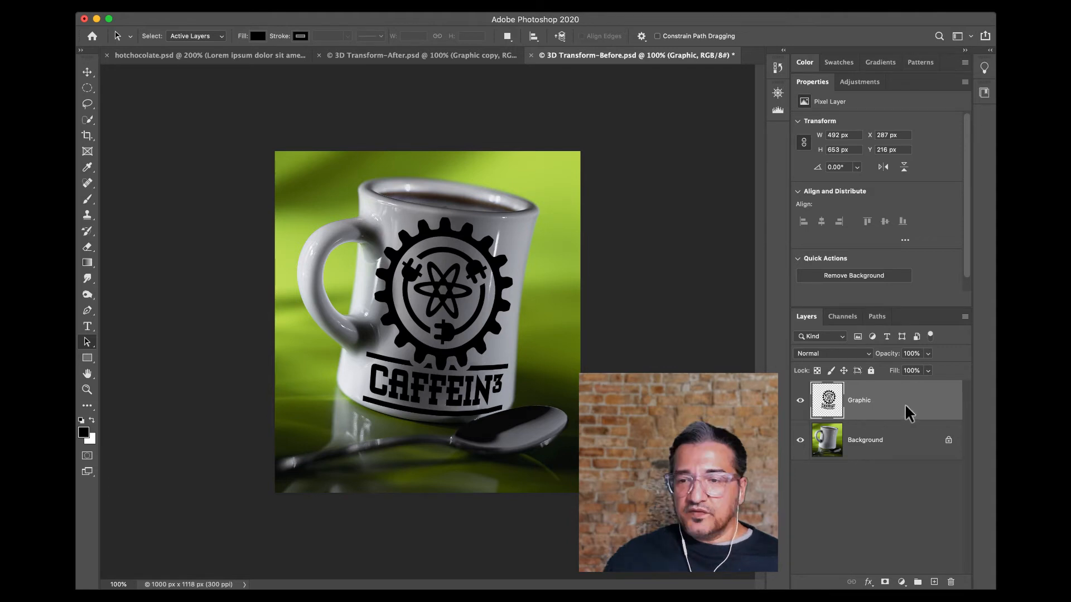
Free Transform the warped logo to about 94% scale and 1.4° rotation, reposition it on the mug, and apply.
key("ctrl+t")
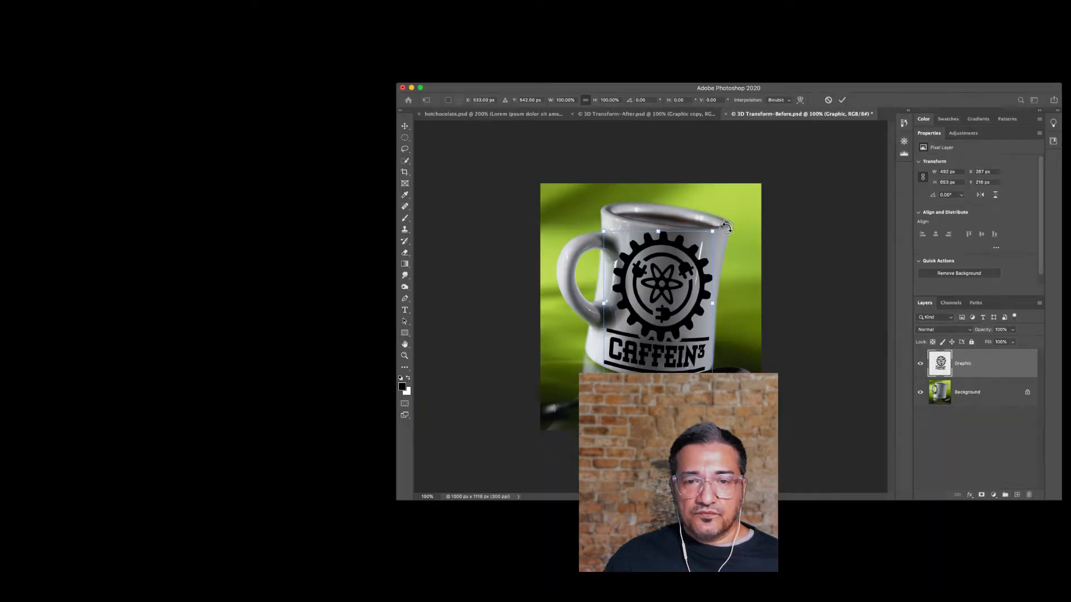
left_click_drag(530, 204, 532, 211)
left_click_drag(460, 299, 457, 297)
left_click_drag(512, 216, 503, 229)
left_click_drag(460, 290, 463, 288)
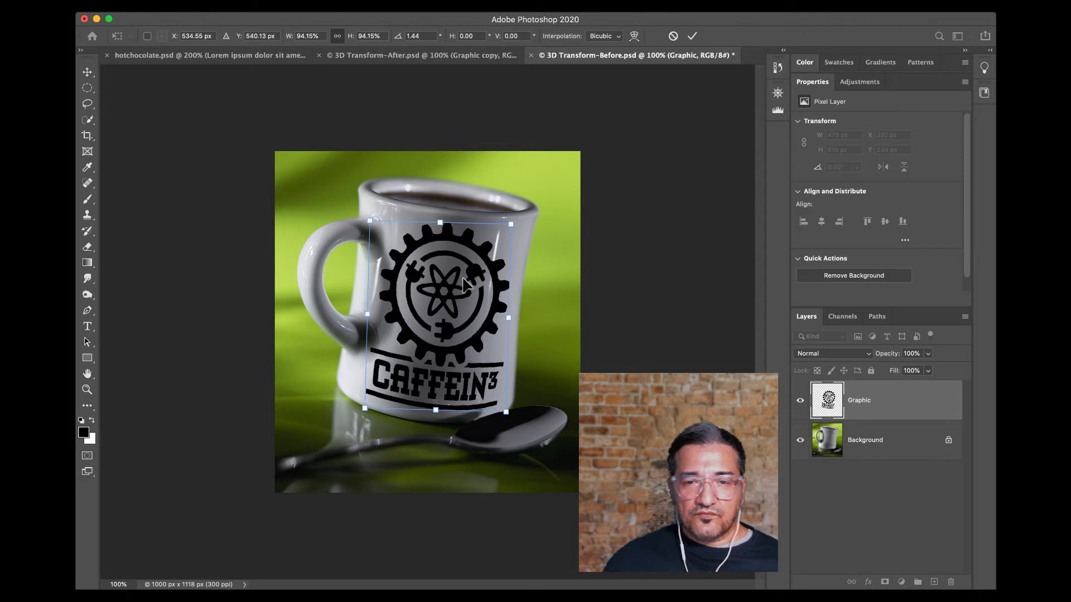
left_click(691, 36)
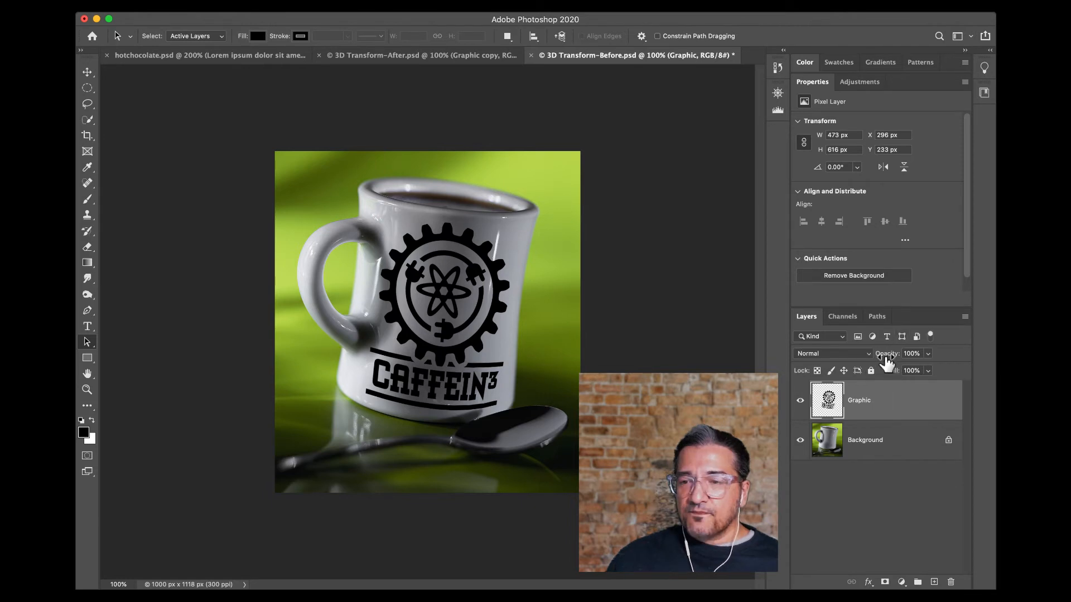
Try different opacities on the Graphic layer, including 80%, 70%, 20%, 45% and 90%.
left_click_drag(888, 355, 876, 360)
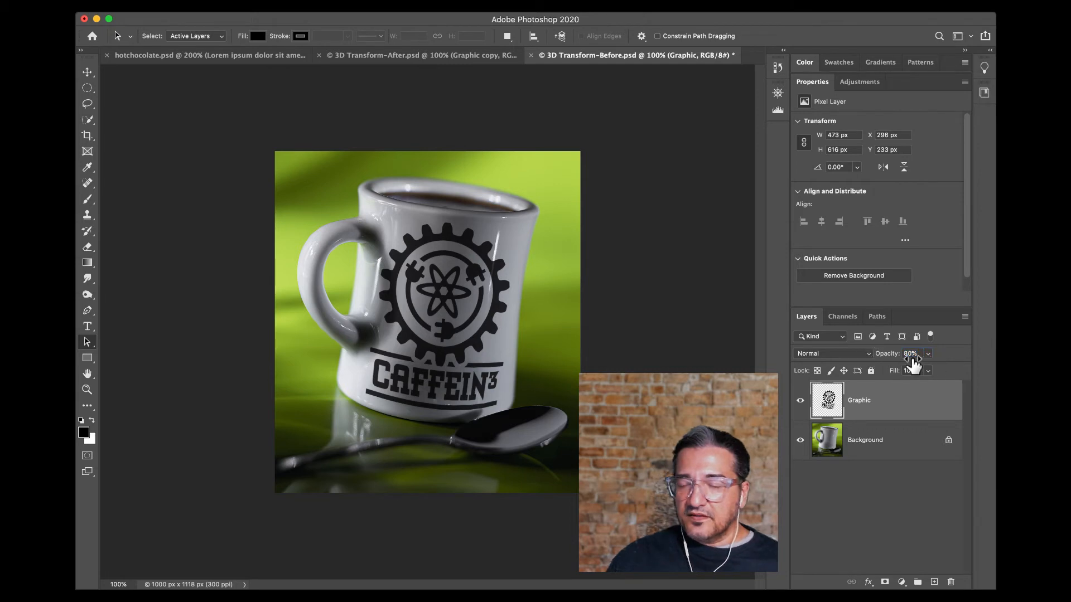
key("7")
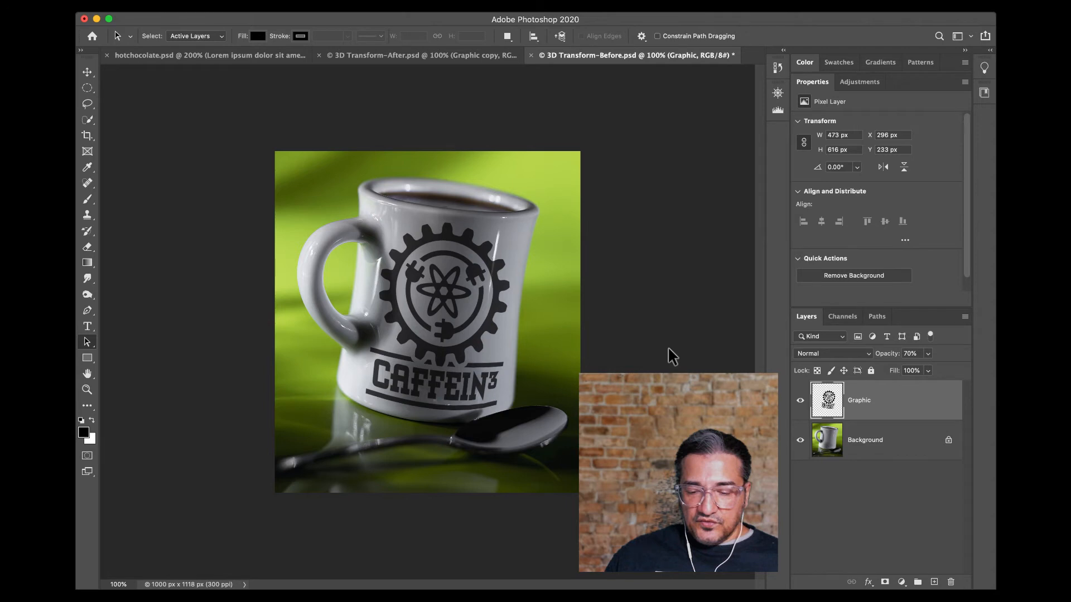
key("1")
key("2")
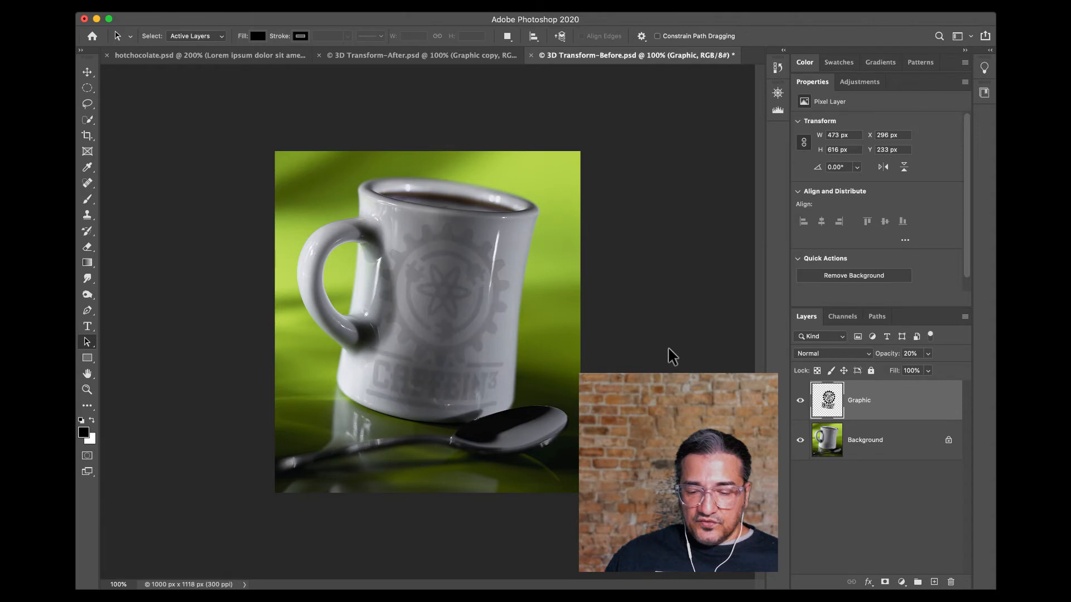
key("8")
key("9")
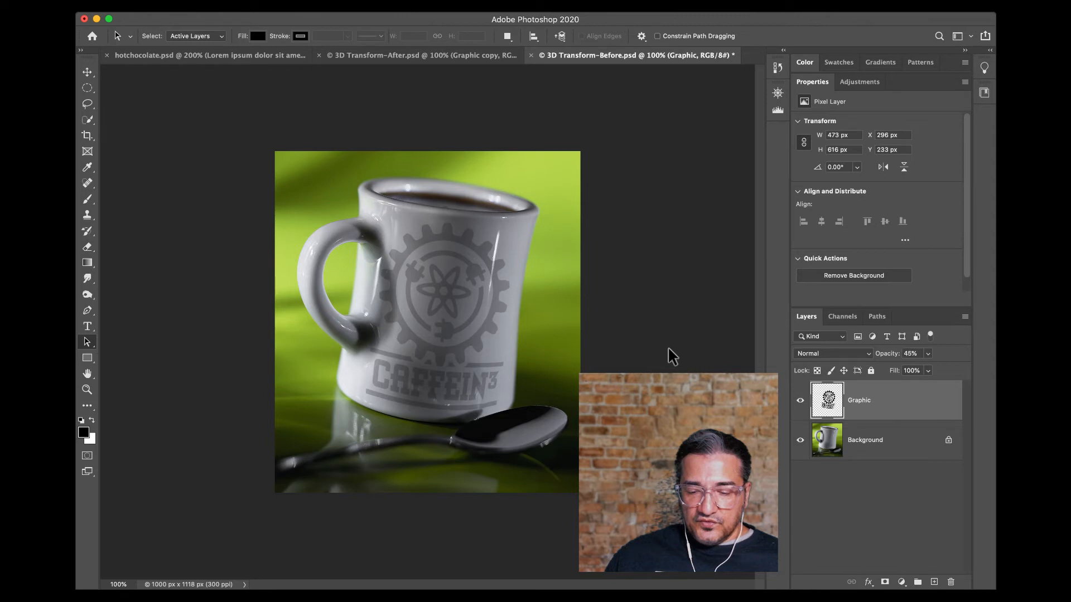
key("9")
key("0")
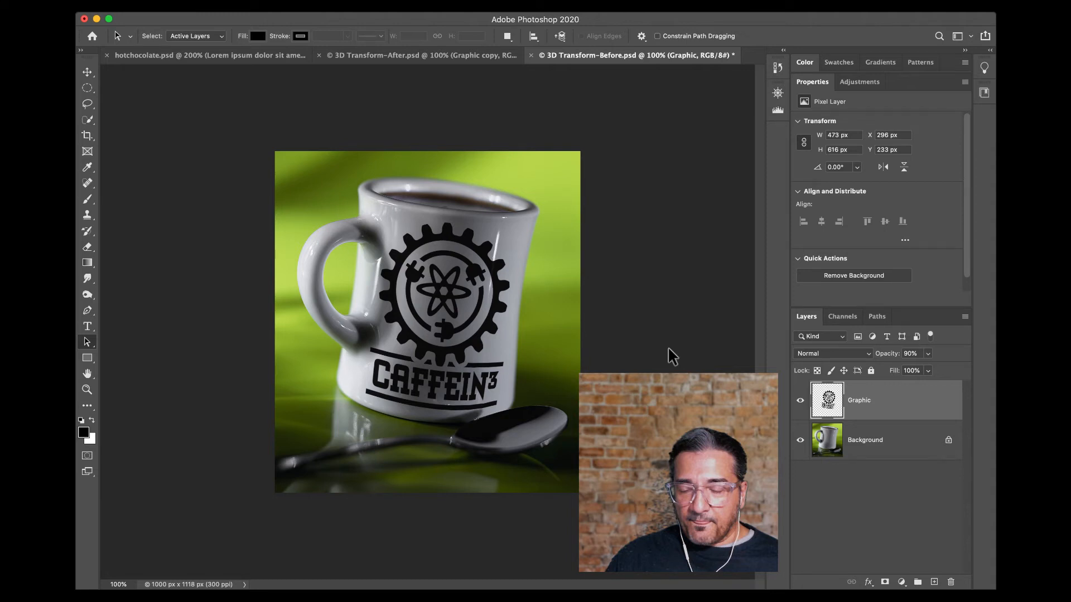
Set the Graphic layer's opacity to 75% and inspect the logo on the mug up close.
key("7")
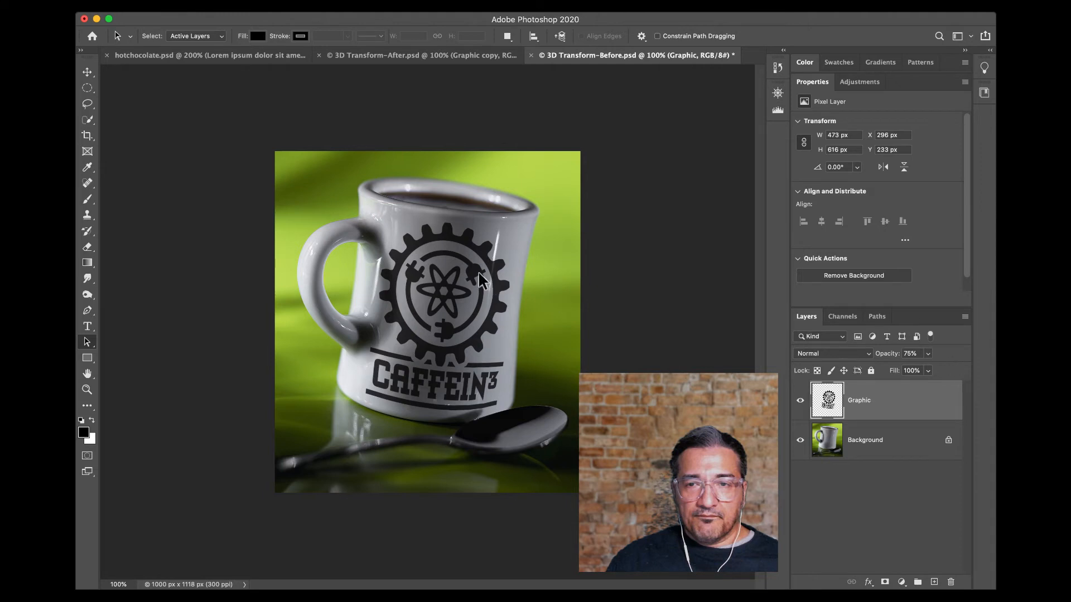
key("super")
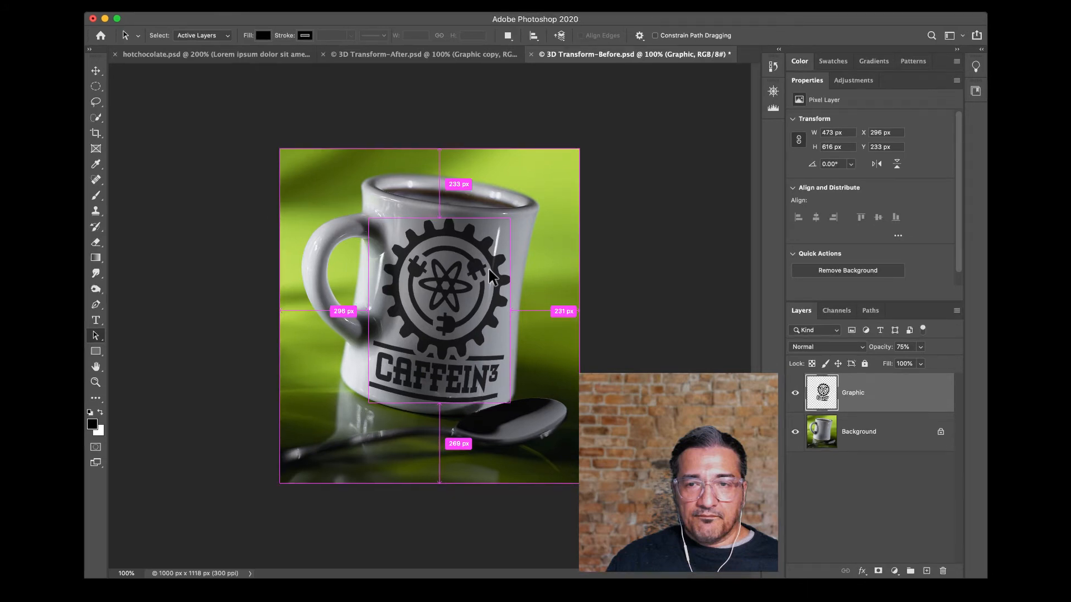
key("super+plus")
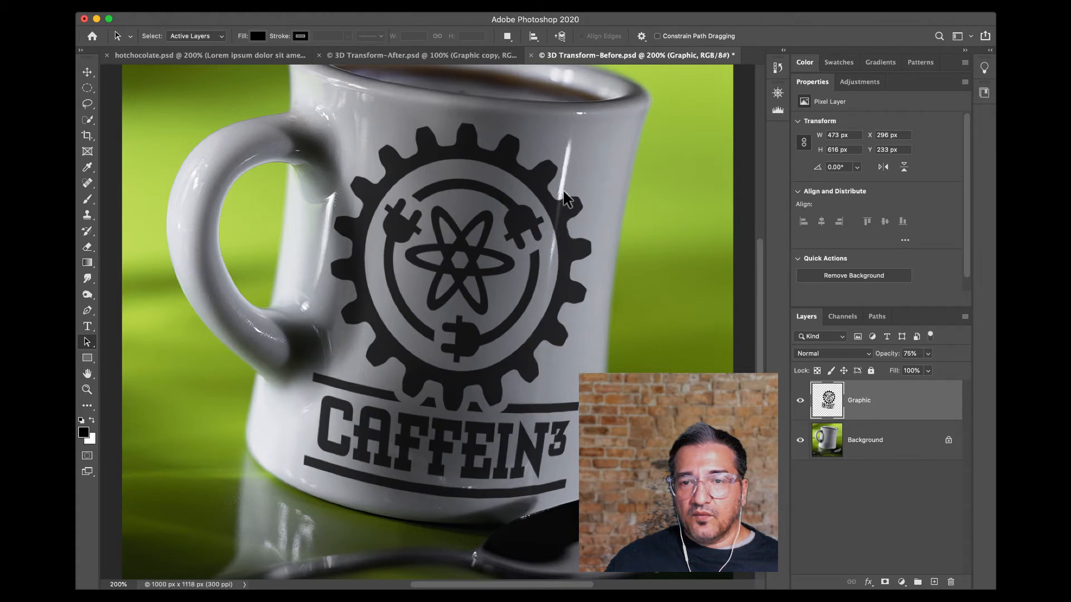
Preview blend modes such as Dissolve and Overlay on the Graphic layer, keeping Normal.
left_click(826, 350)
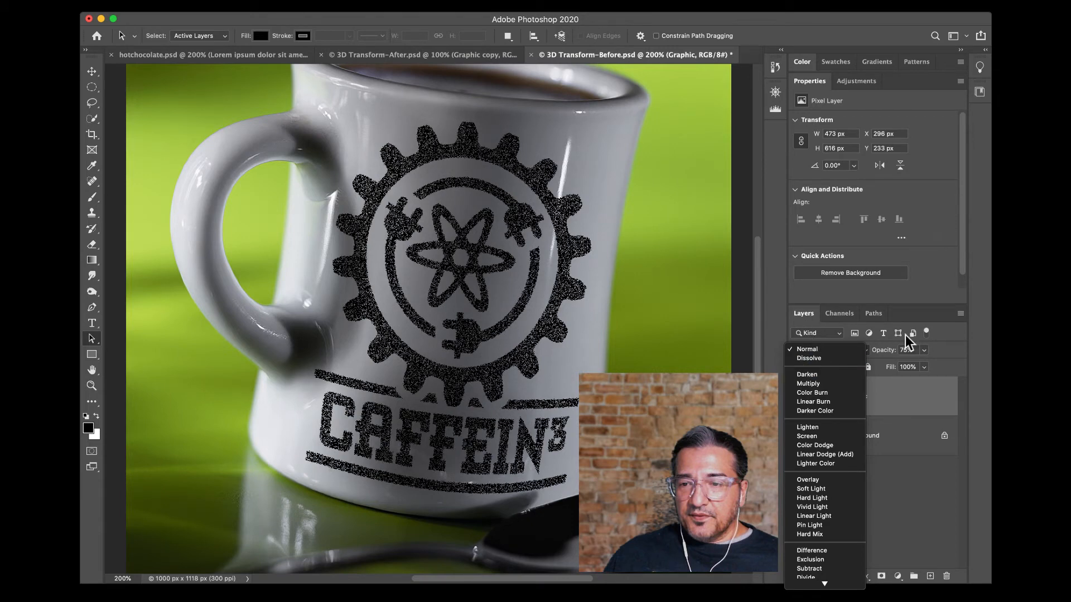
left_click(952, 330)
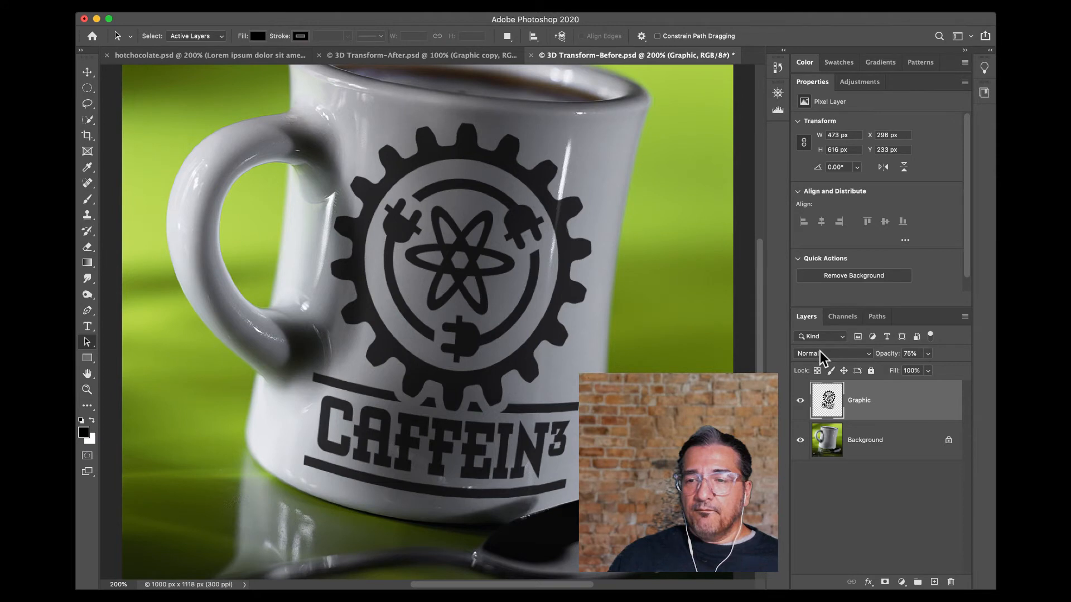
left_click(820, 353)
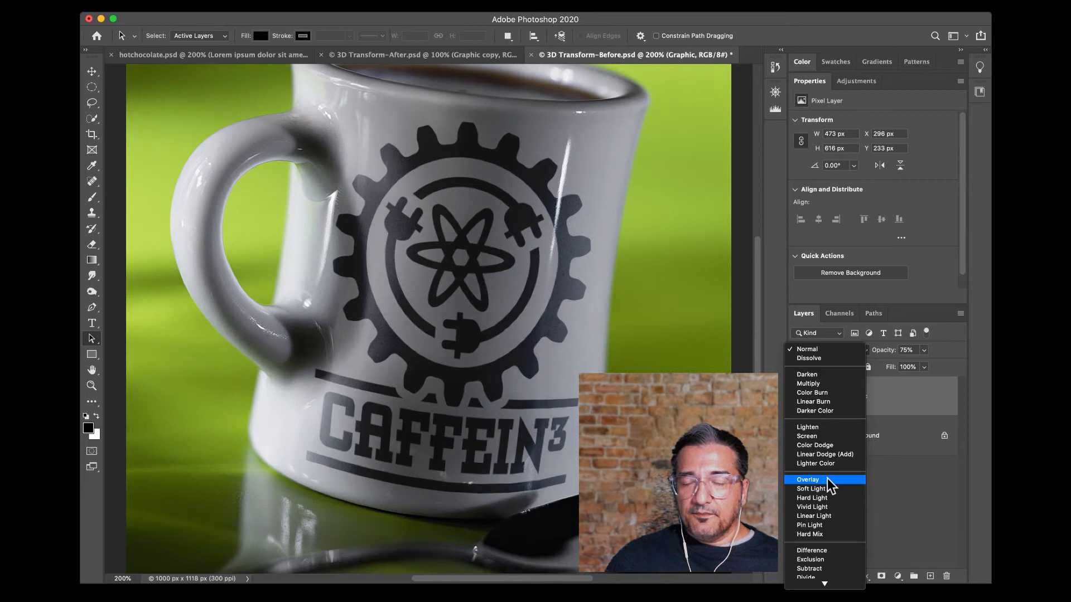
left_click(824, 350)
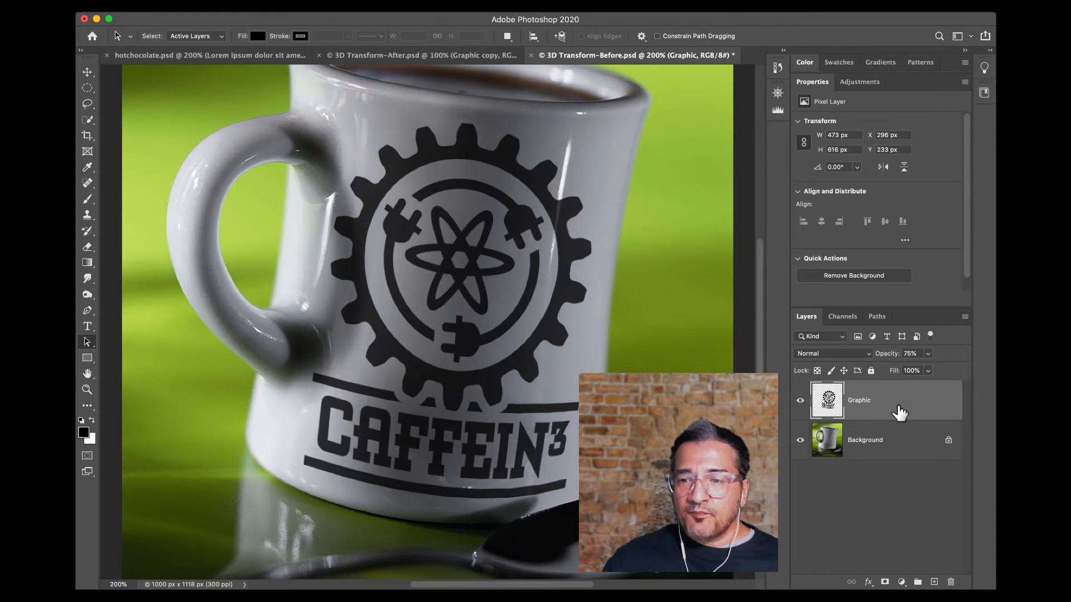
left_click(831, 354)
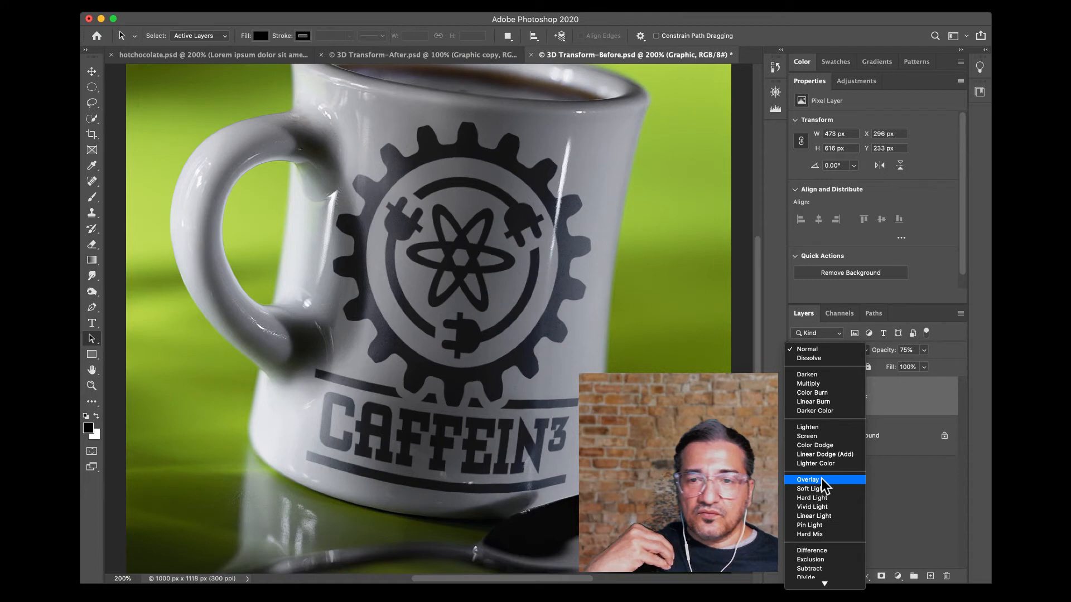
left_click(821, 351)
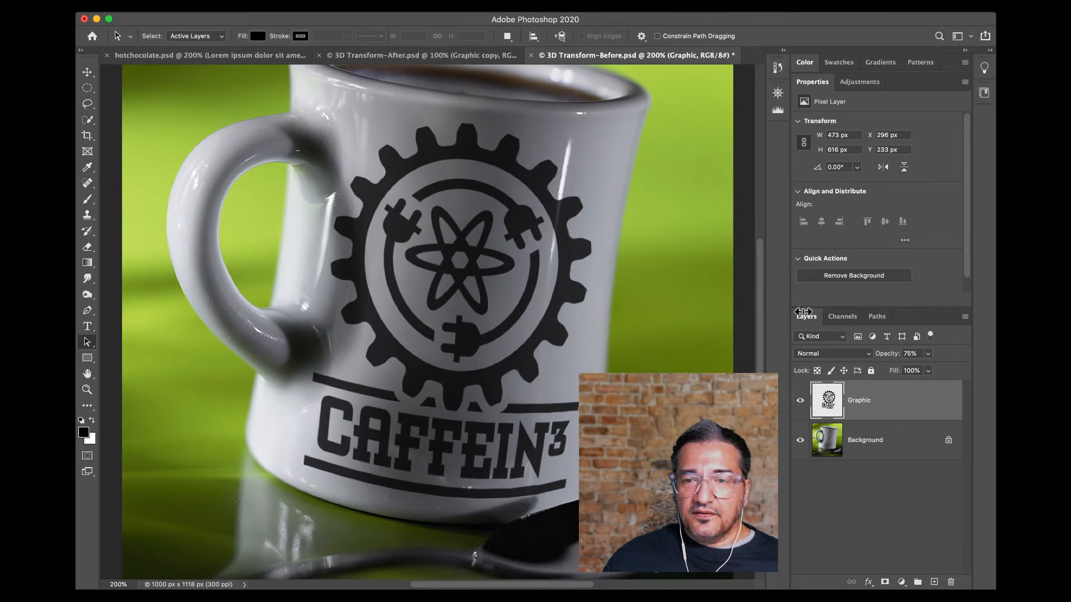
Set the Graphic layer's blend mode to Overlay and its opacity to 91%, leaving no layer selected.
left_click(831, 354)
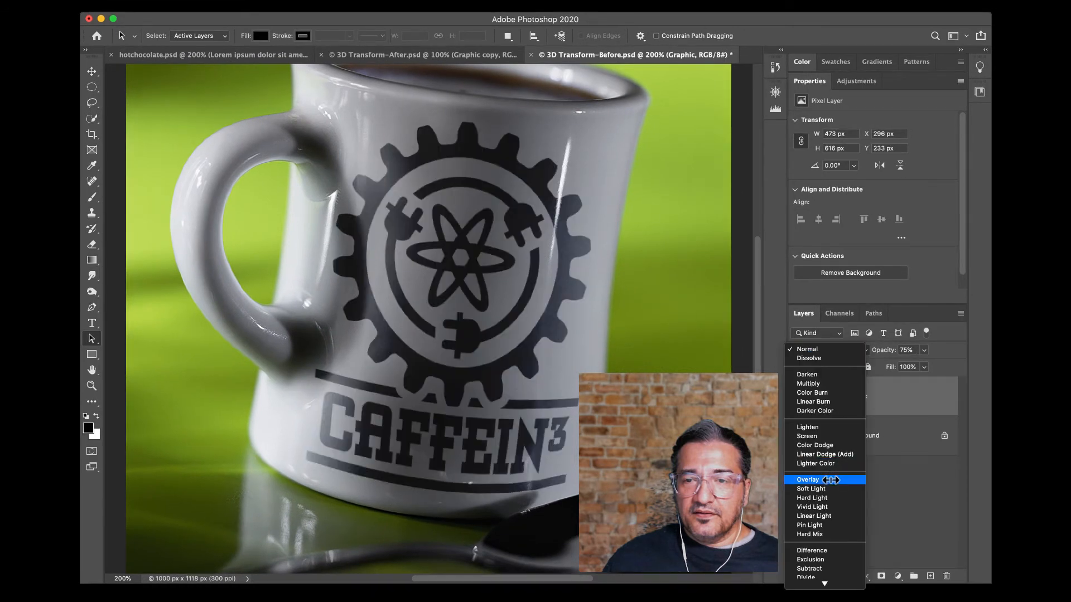
left_click(830, 477)
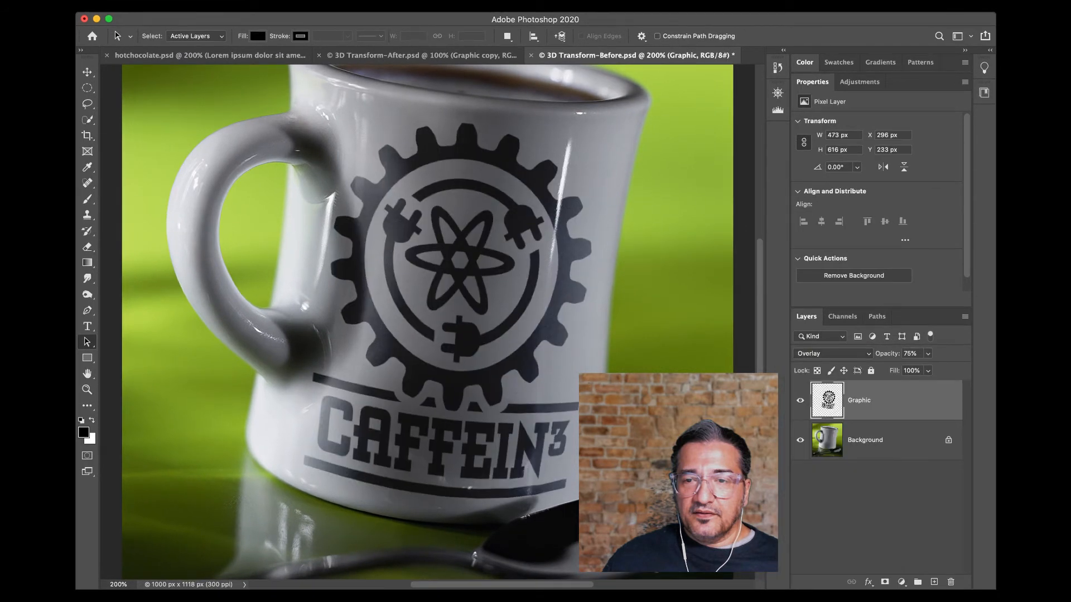
left_click(926, 354)
left_click_drag(930, 368, 940, 376)
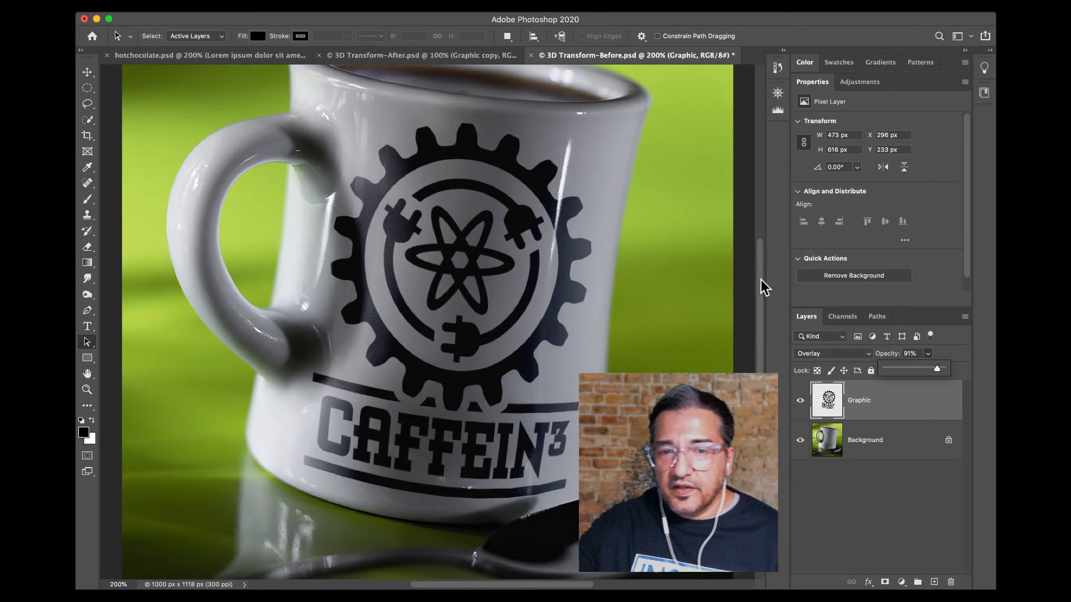
left_click(896, 470)
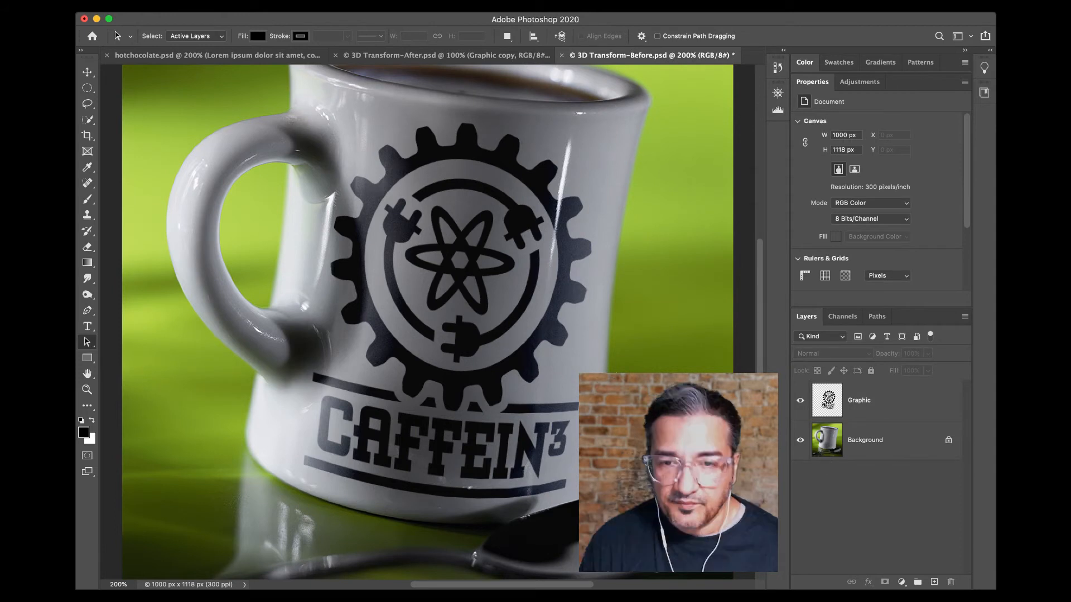
View the whole mug with and without the Graphic layer, and compare it with 3D Transform-After.psd.
key("super+0")
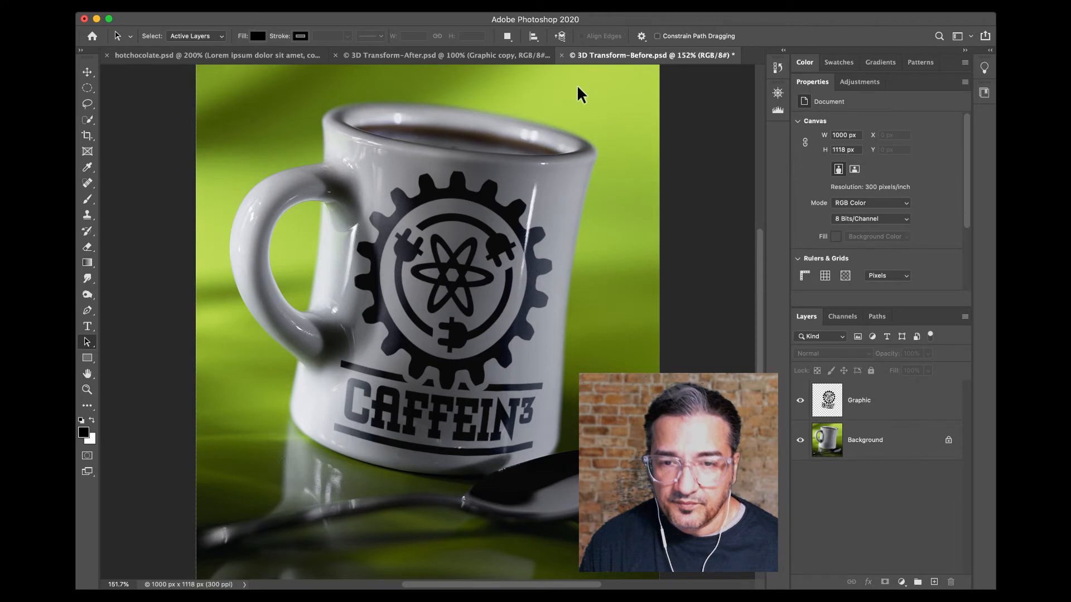
left_click(800, 401)
left_click(801, 401)
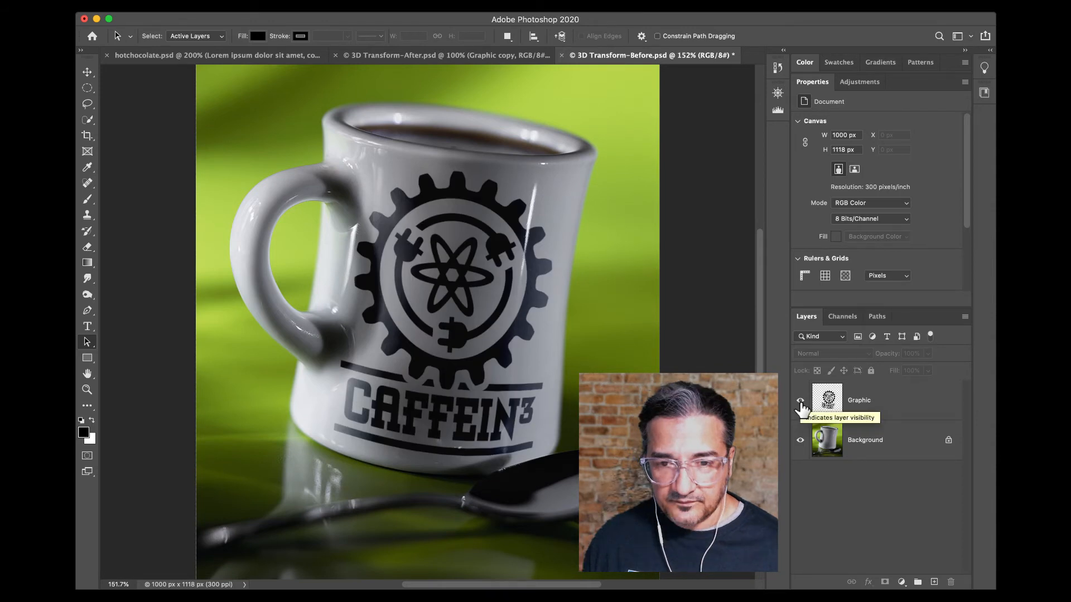
left_click(464, 58)
left_click(625, 59)
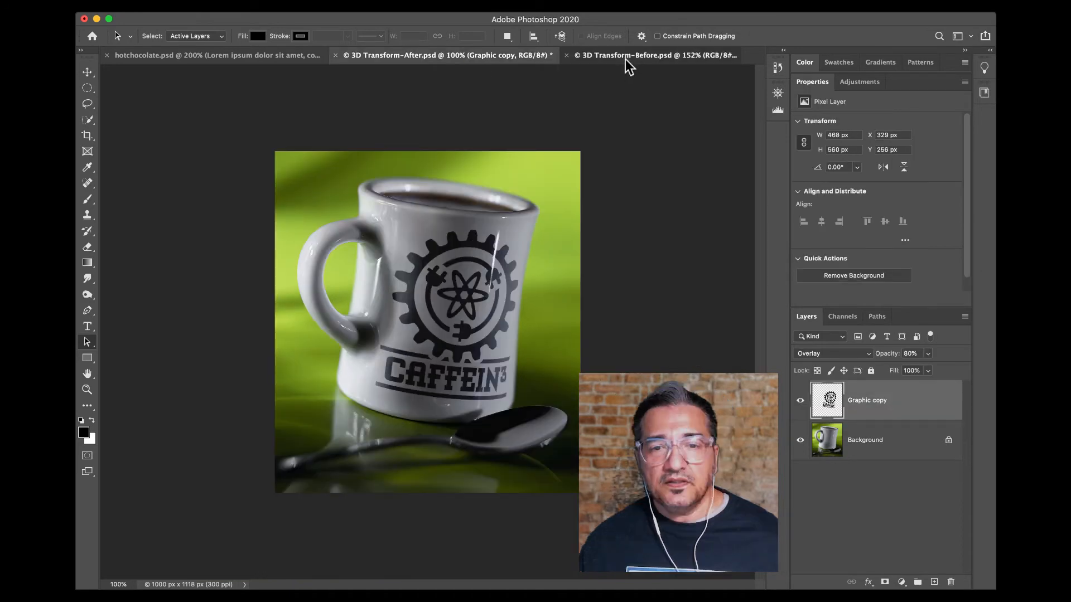
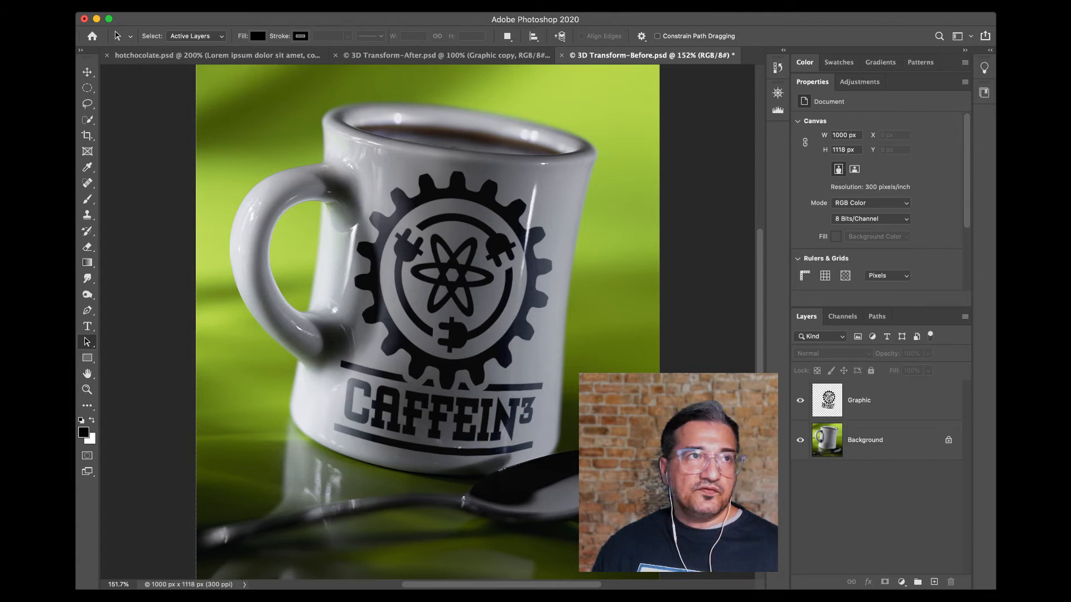
Review the file formats available for saving 3D Transform-Before.psd under a new name, keep Photoshop, and cancel the save.
left_click(53, 11)
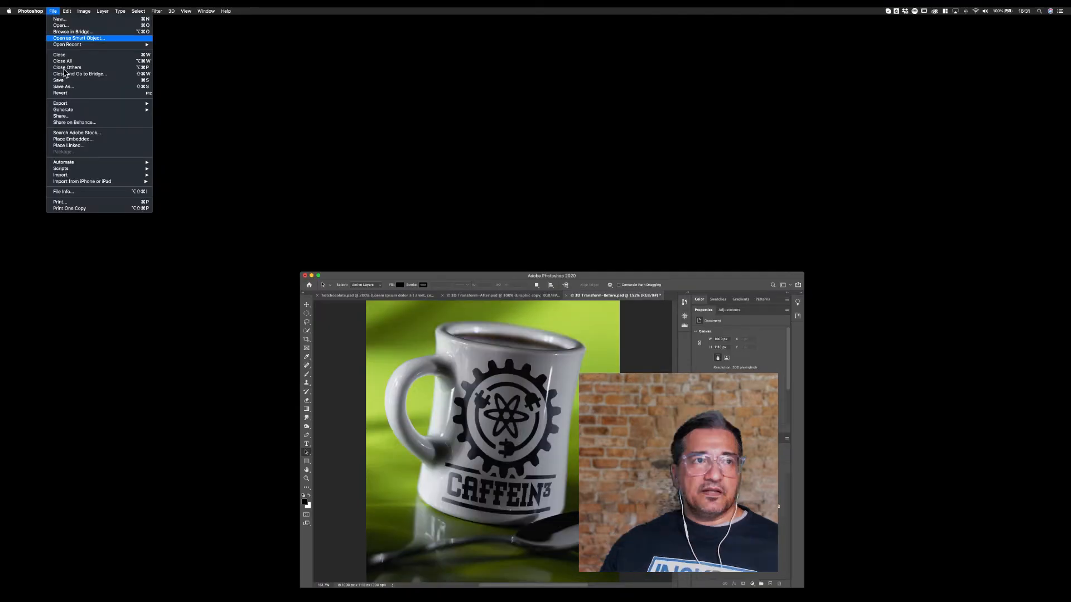
mouse_move(68, 105)
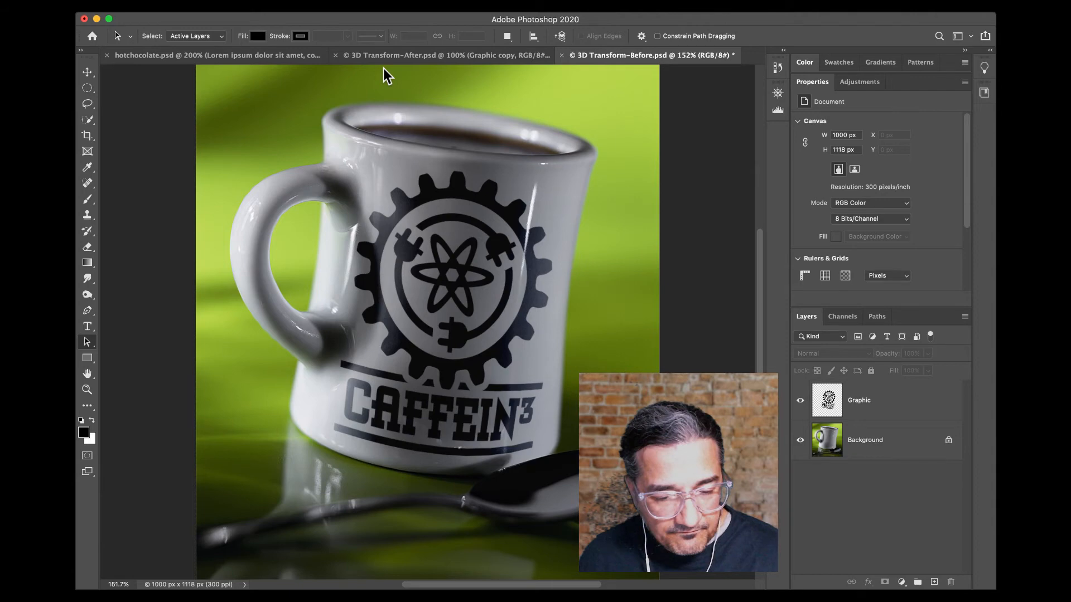
key("super+shift+s")
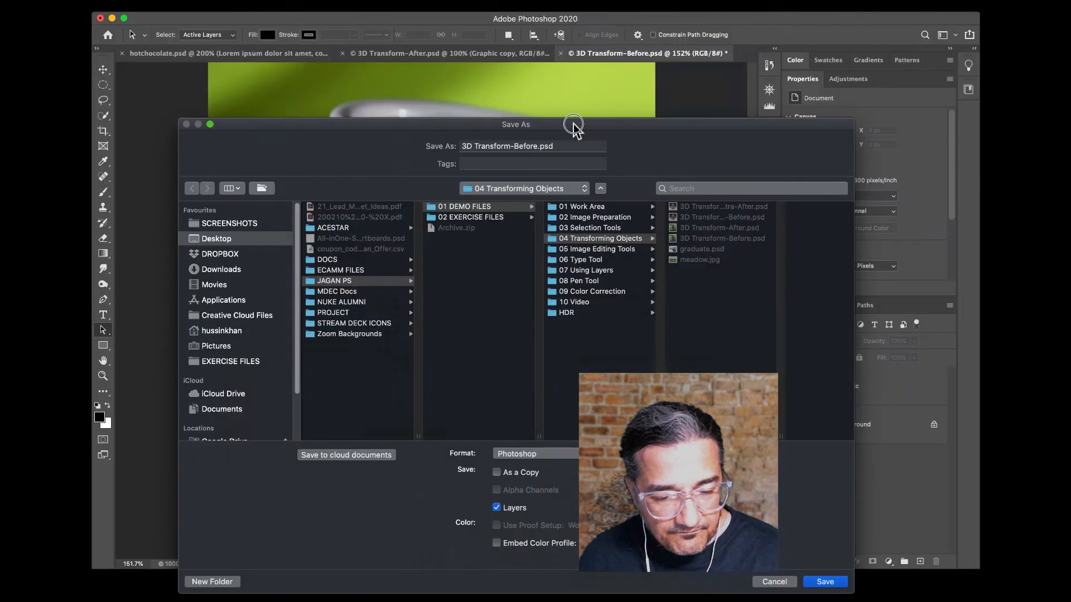
left_click_drag(573, 124, 558, 82)
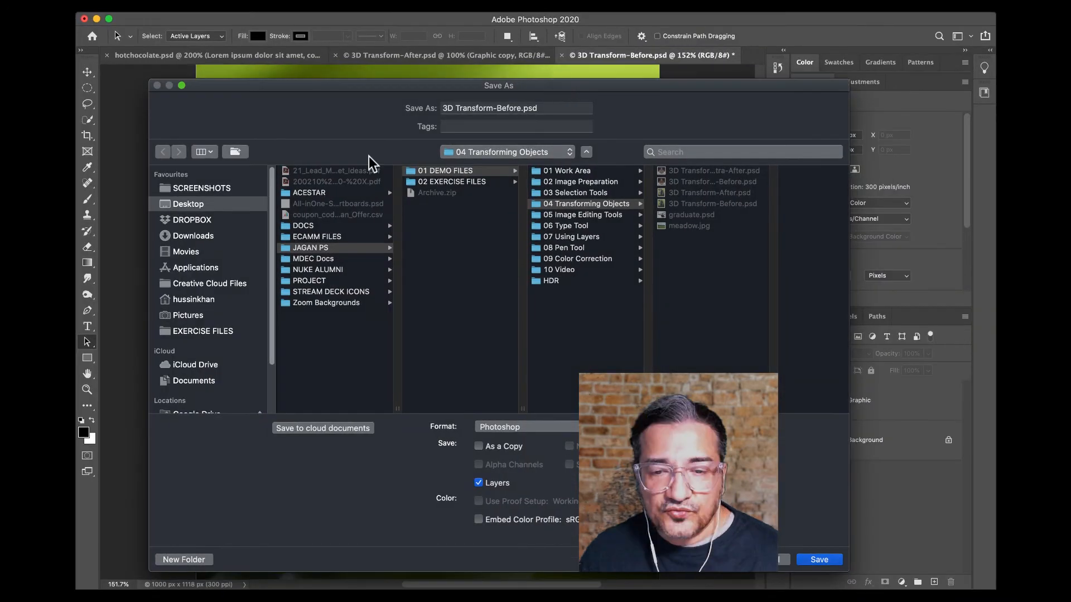
left_click(525, 425)
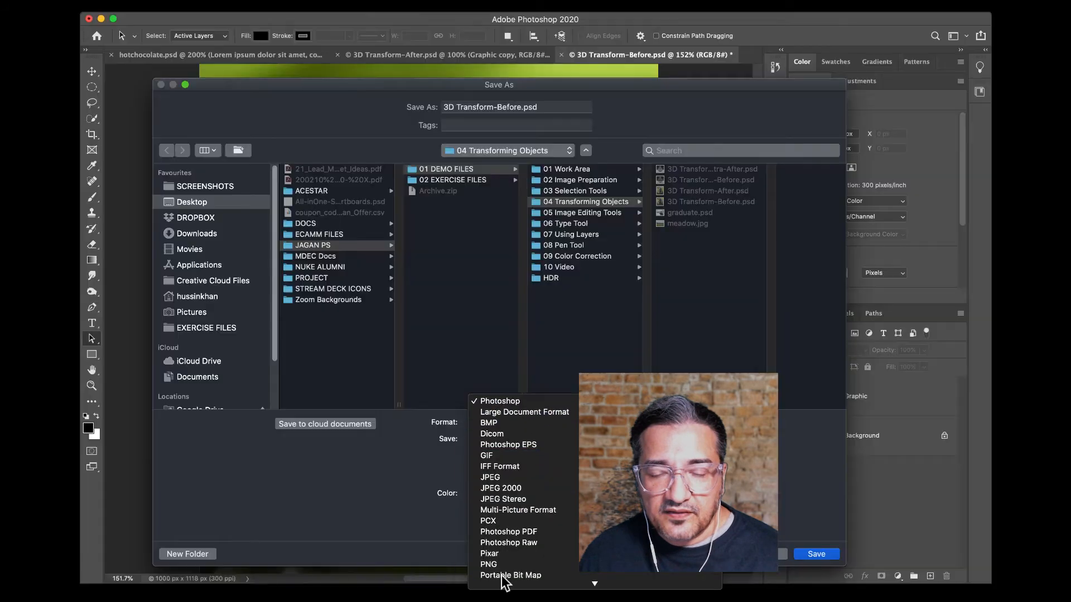
left_click(560, 403)
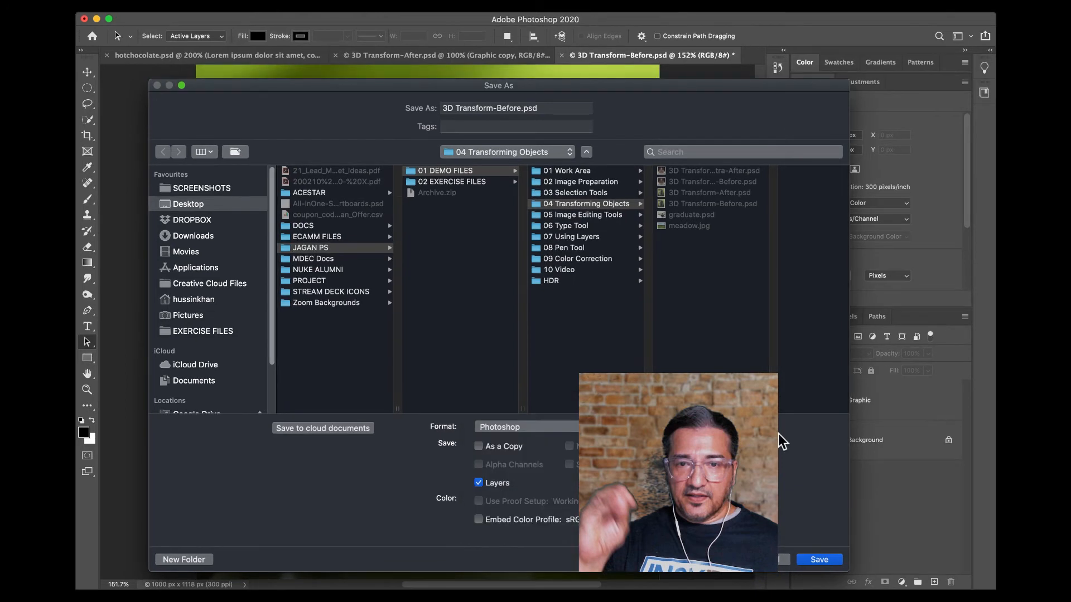
left_click(771, 563)
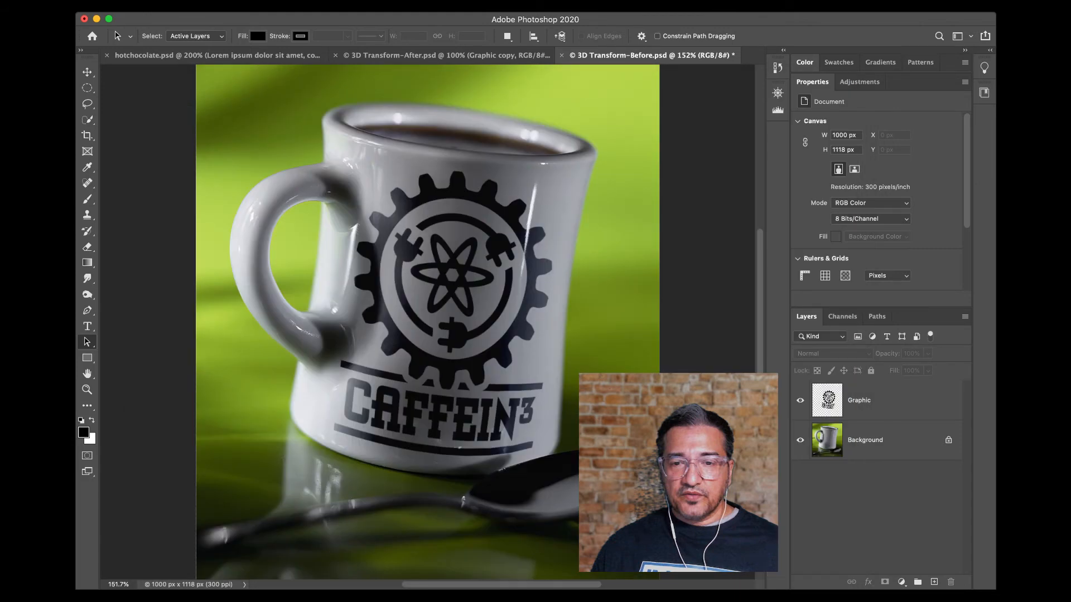
Start an Export As of the mug document and choose PNG as the file format.
left_click(34, 12)
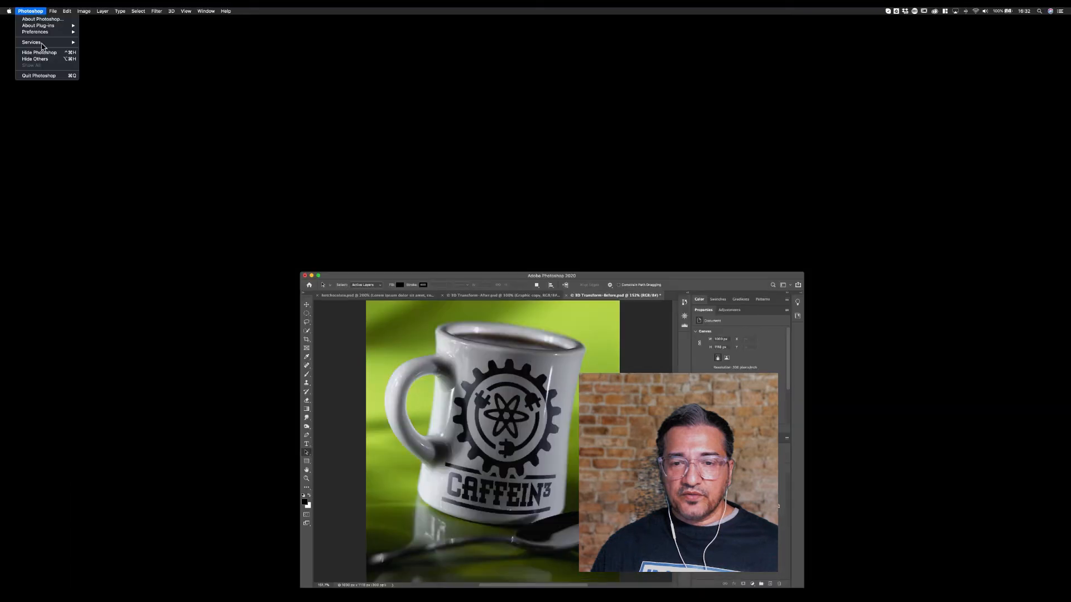
mouse_move(53, 13)
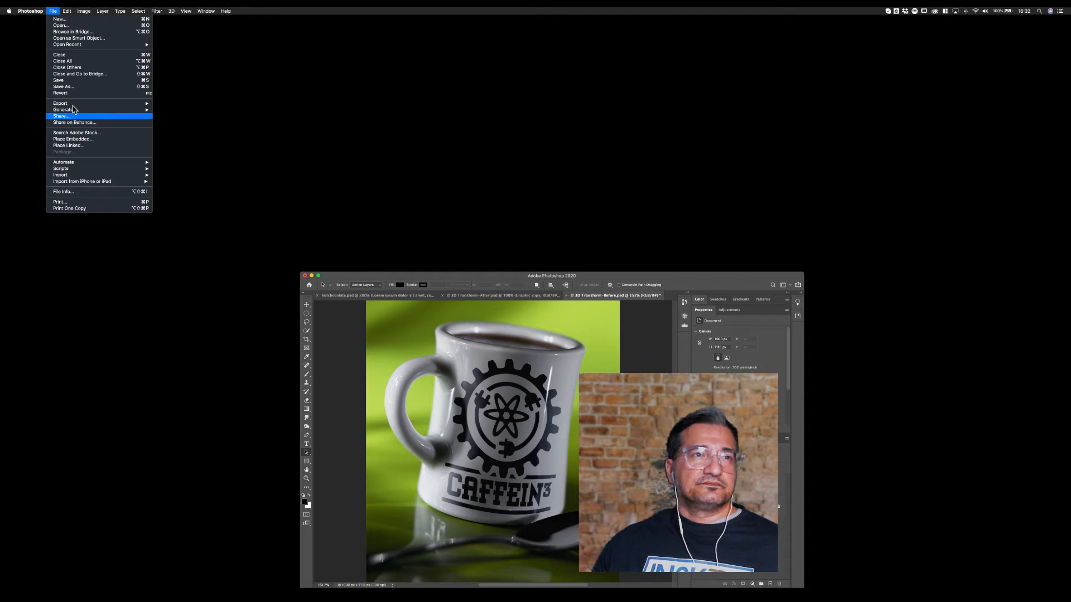
mouse_move(134, 107)
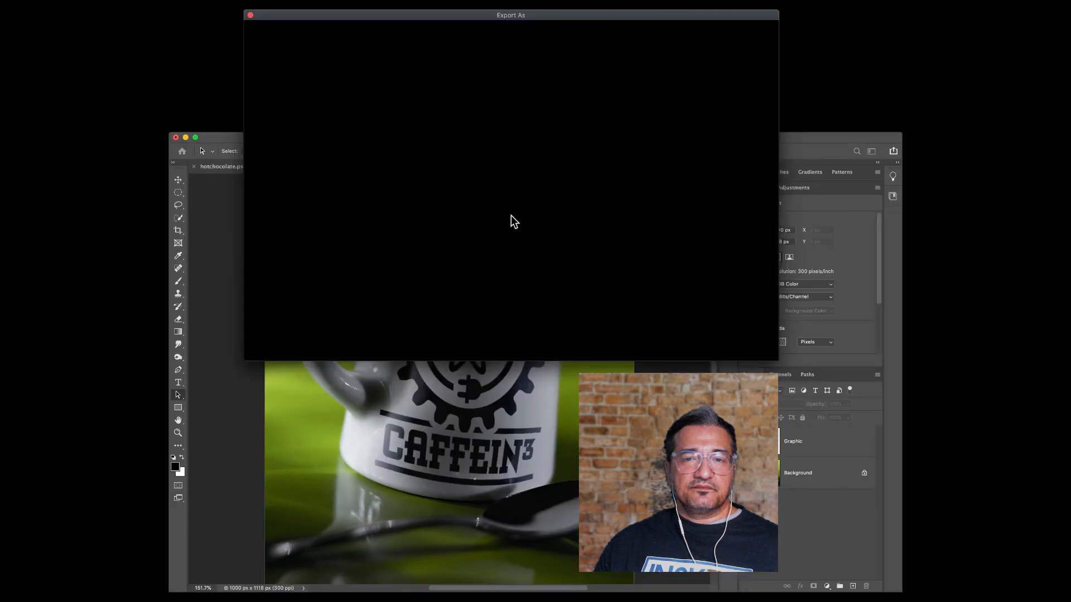
left_click_drag(597, 18, 608, 198)
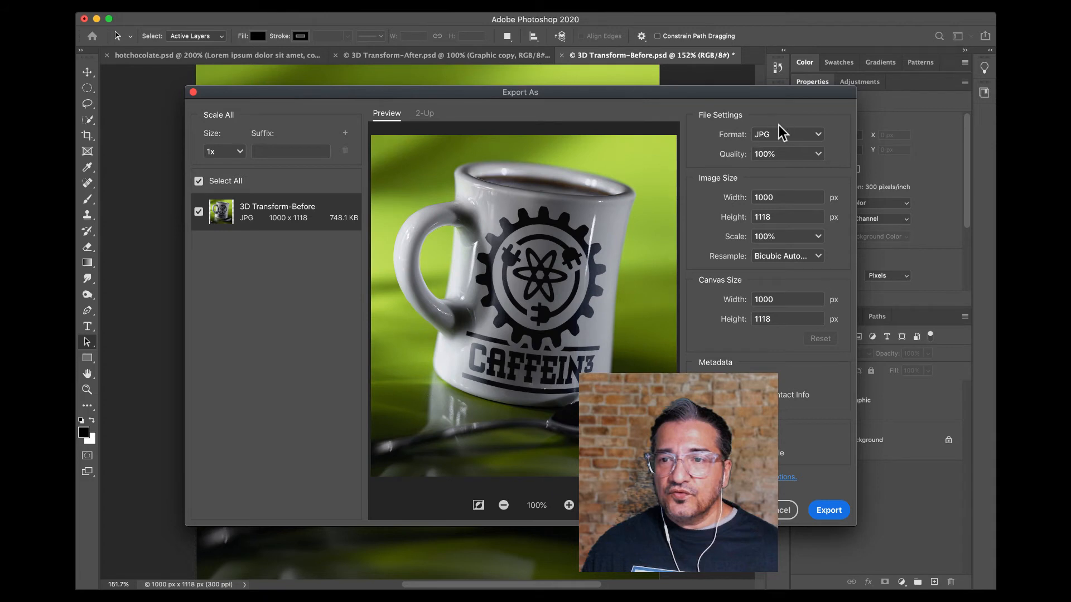
left_click(784, 131)
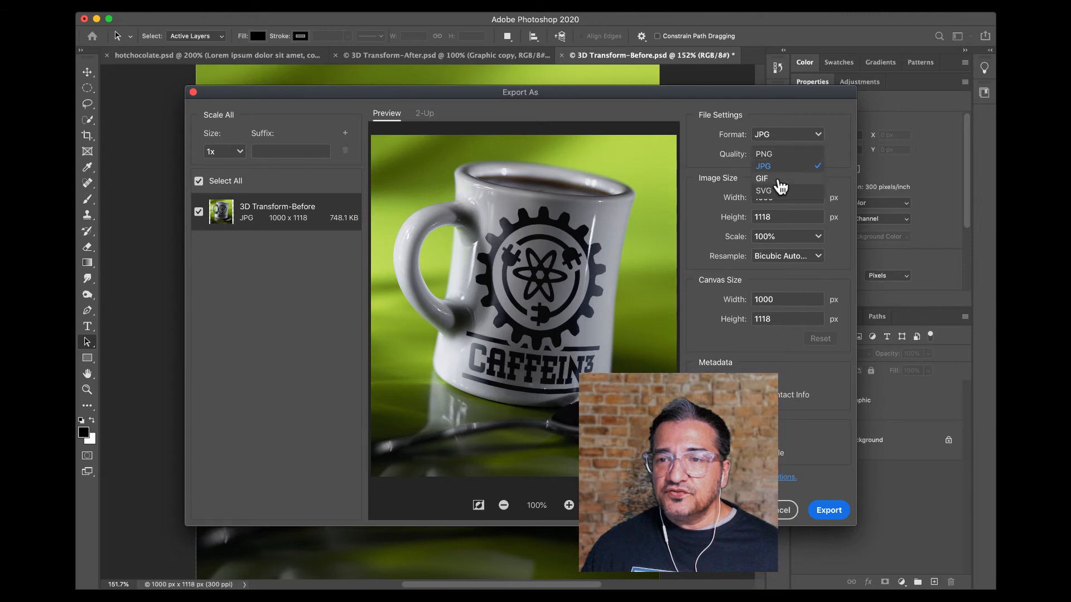
left_click(828, 161)
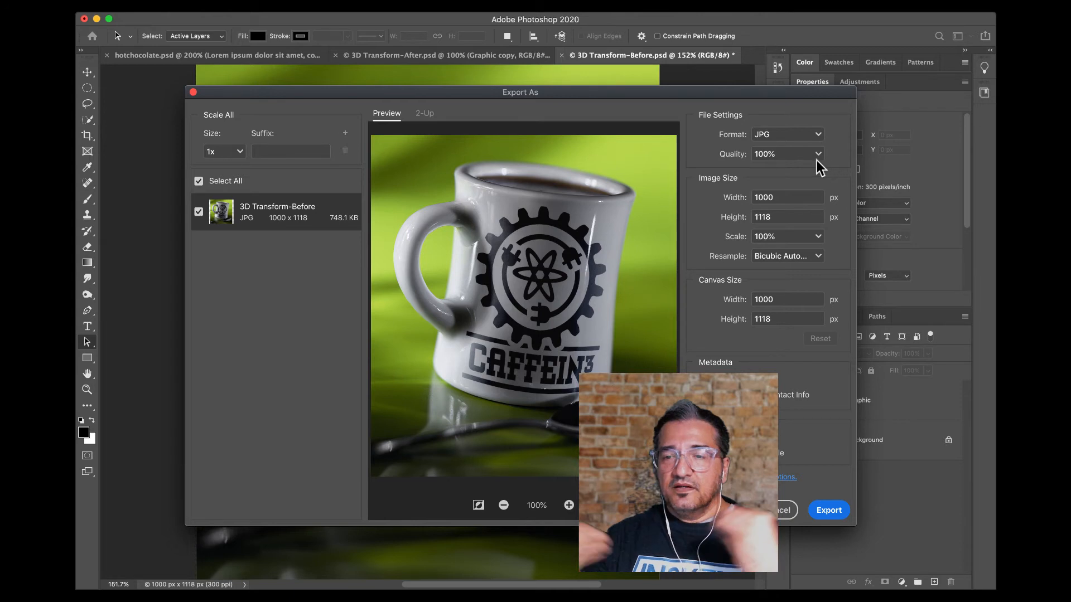
left_click(797, 135)
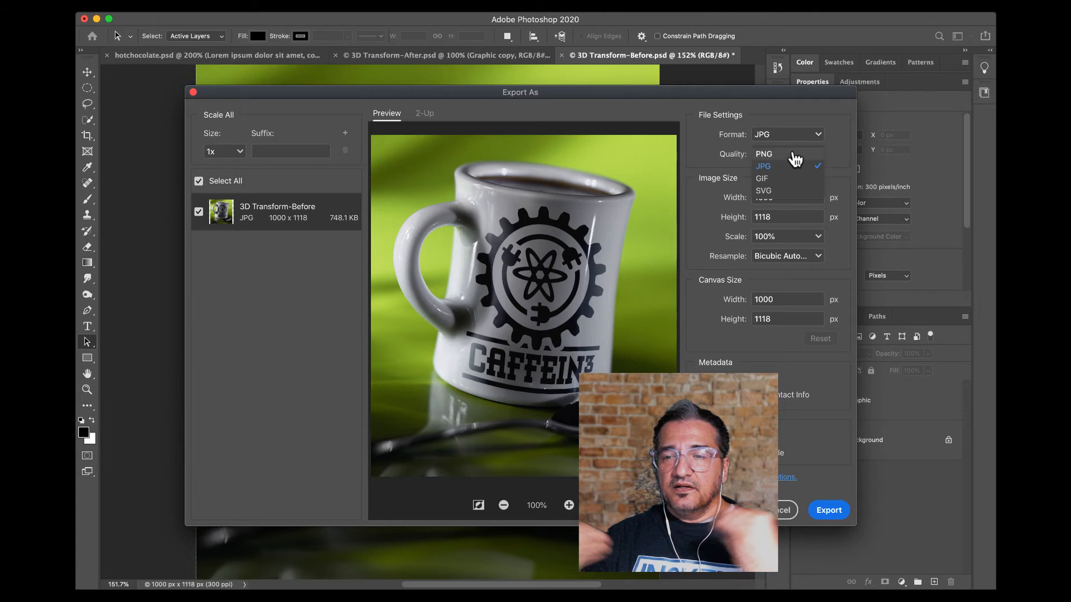
left_click(795, 160)
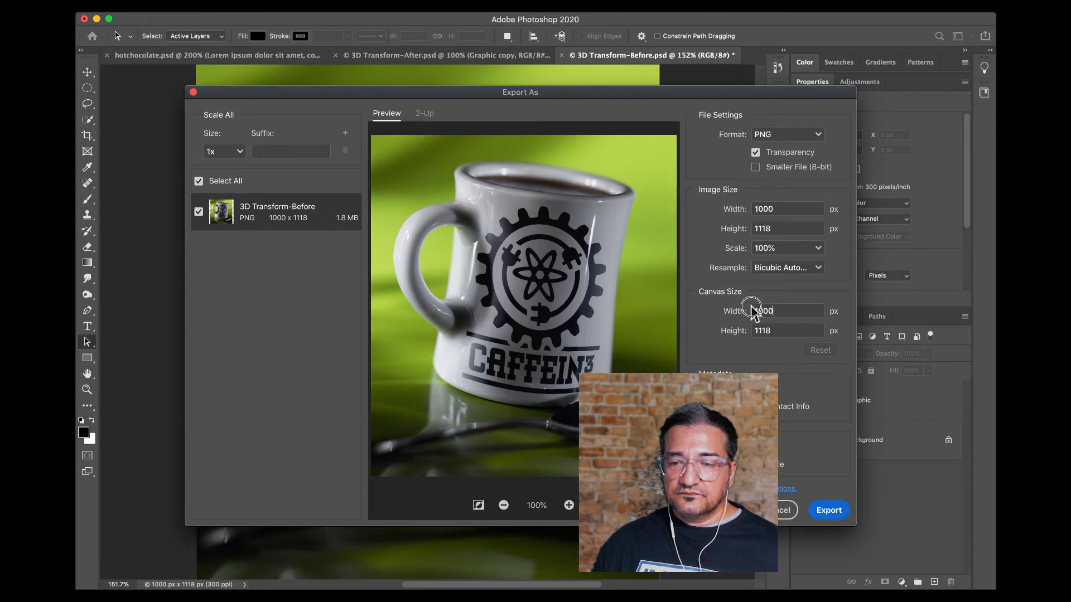
Set the export's image scale to 50% and check the resampling methods, keeping Bicubic Automatic.
mouse_move(753, 310)
left_mouse_down()
mouse_move(769, 322)
mouse_move(734, 333)
mouse_move(757, 308)
mouse_move(738, 307)
left_mouse_up()
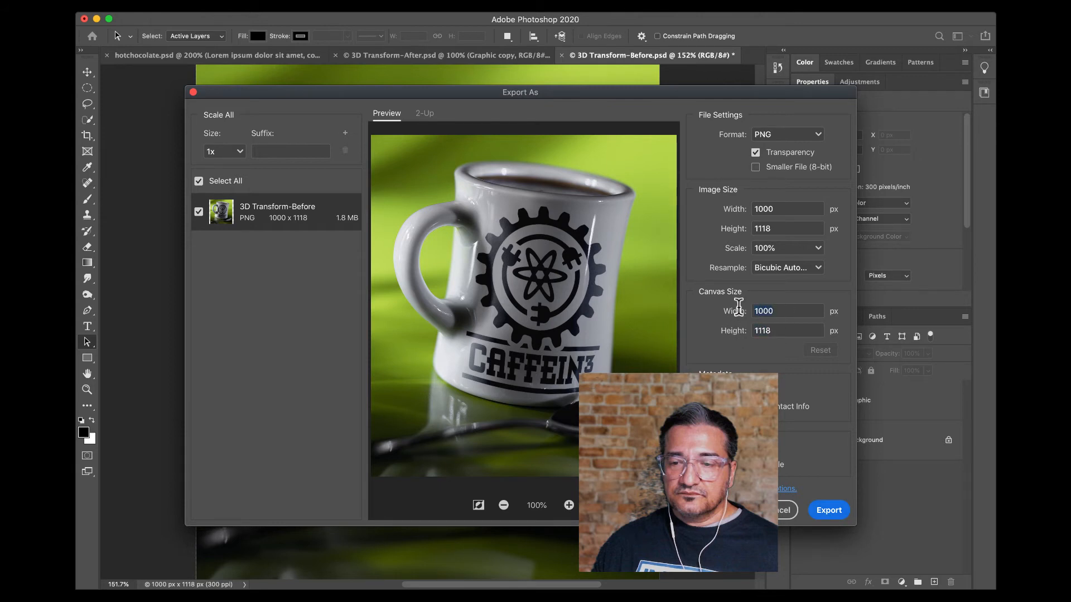
left_click(819, 250)
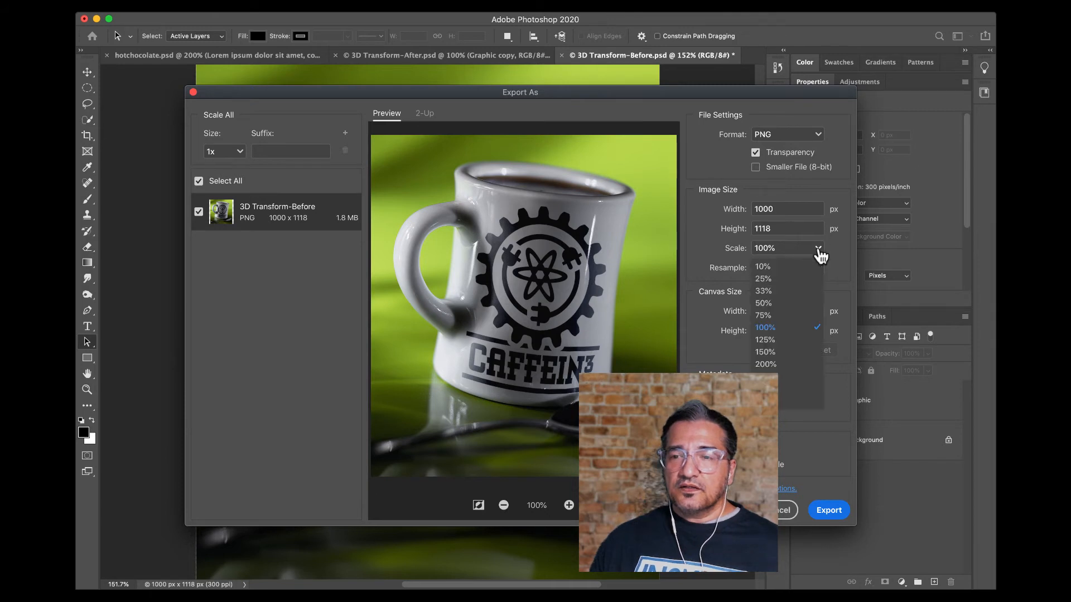
left_click(773, 302)
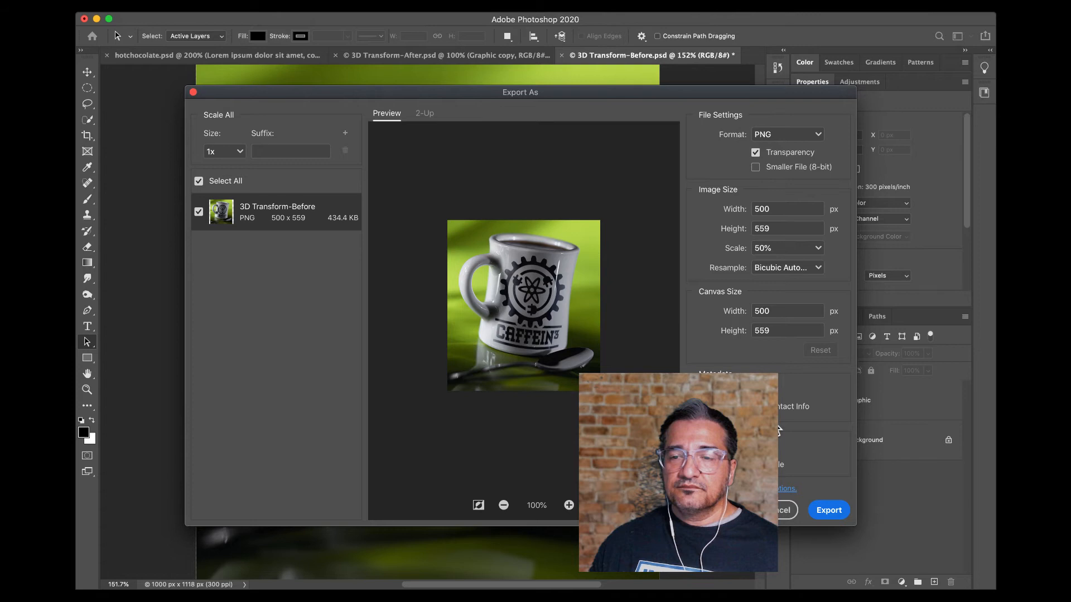
left_click(791, 269)
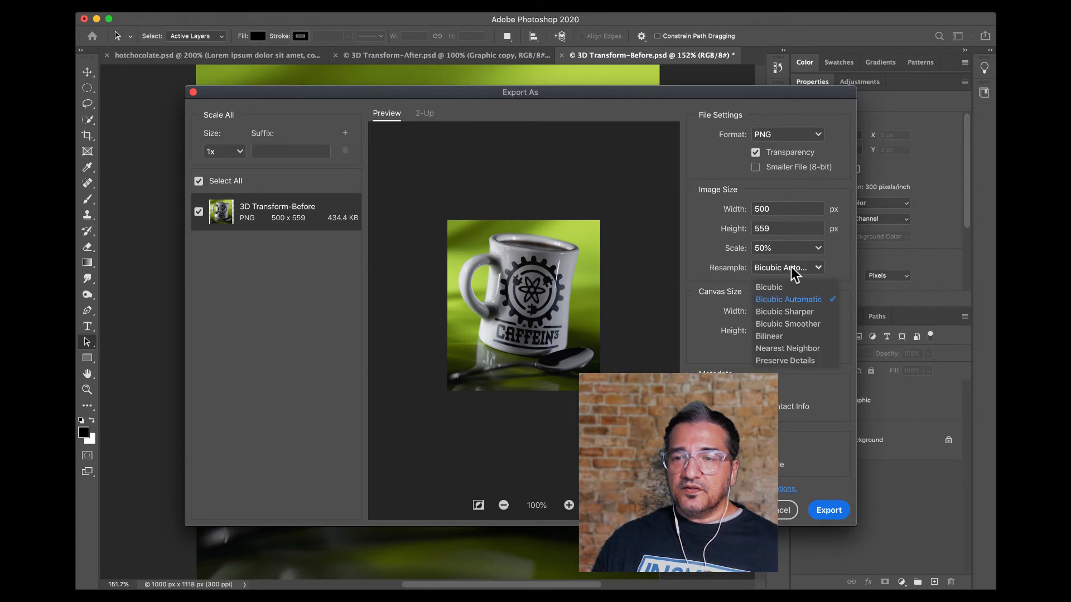
left_click(793, 274)
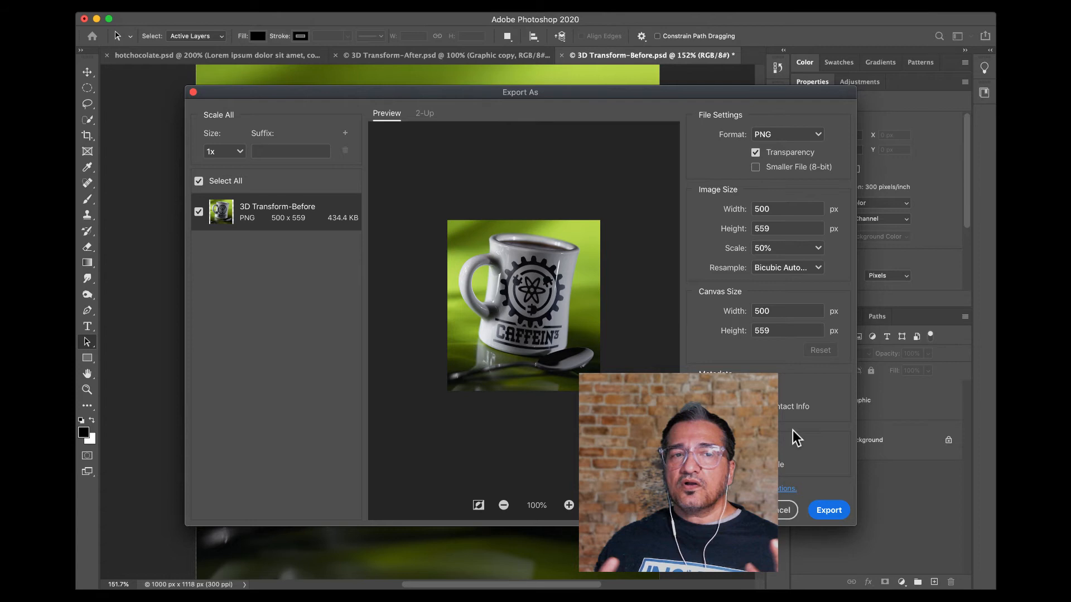
Export the image to the Desktop as 3D Transform-Before.png.
left_click(829, 511)
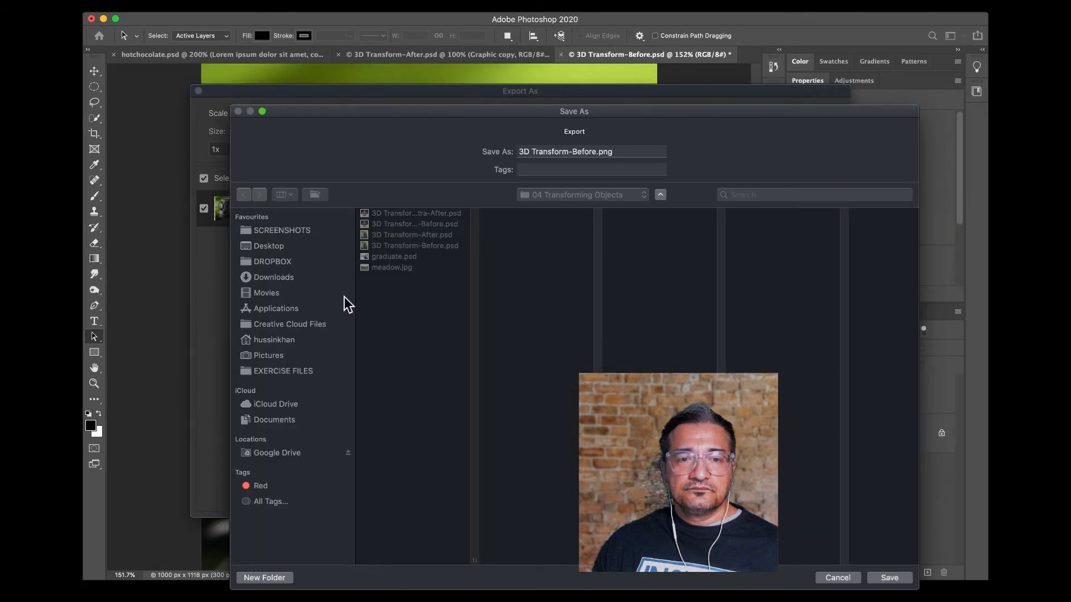
left_click(287, 249)
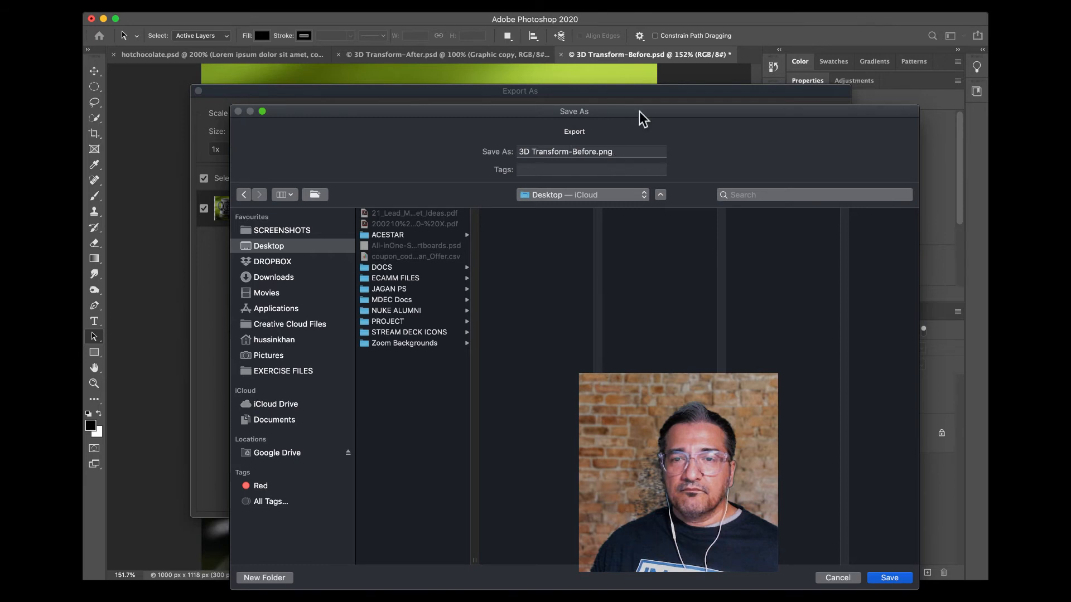
left_click_drag(639, 111, 628, 19)
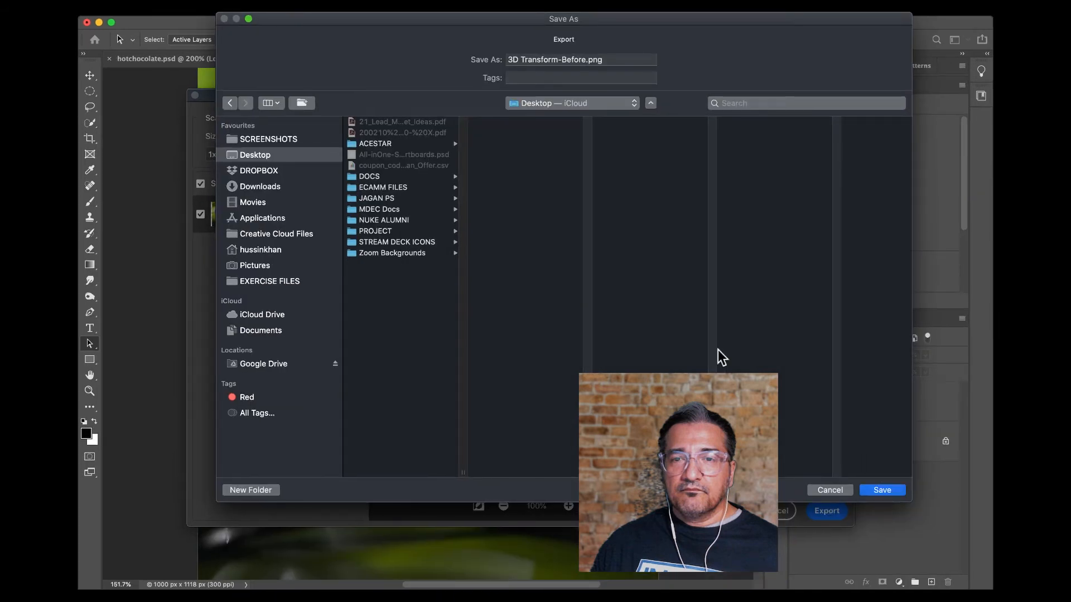
key("Return")
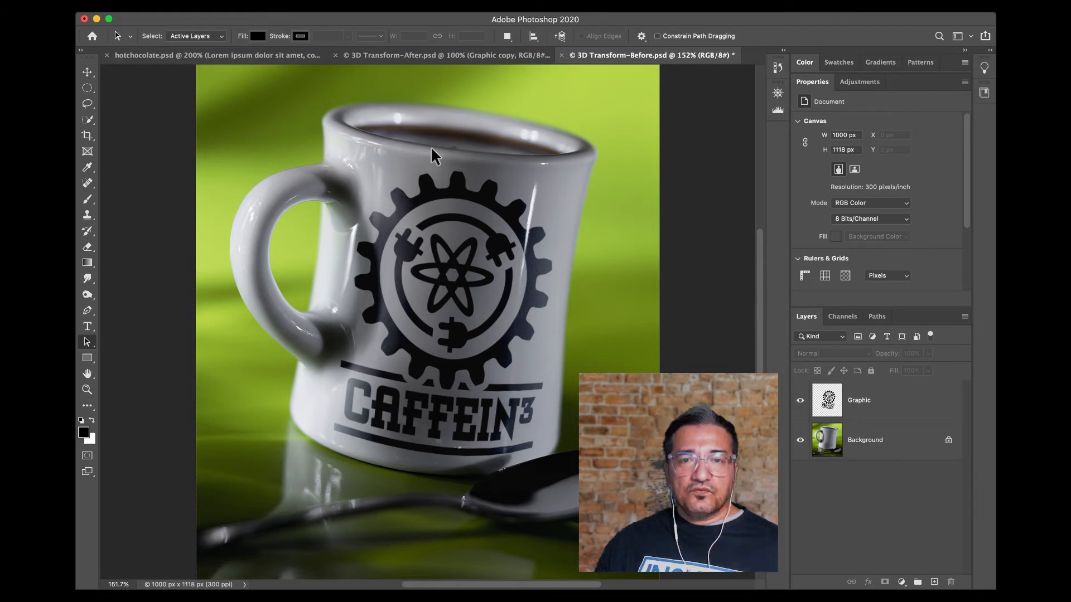
Close 3D Transform-Before.psd without saving its changes.
left_click(561, 56)
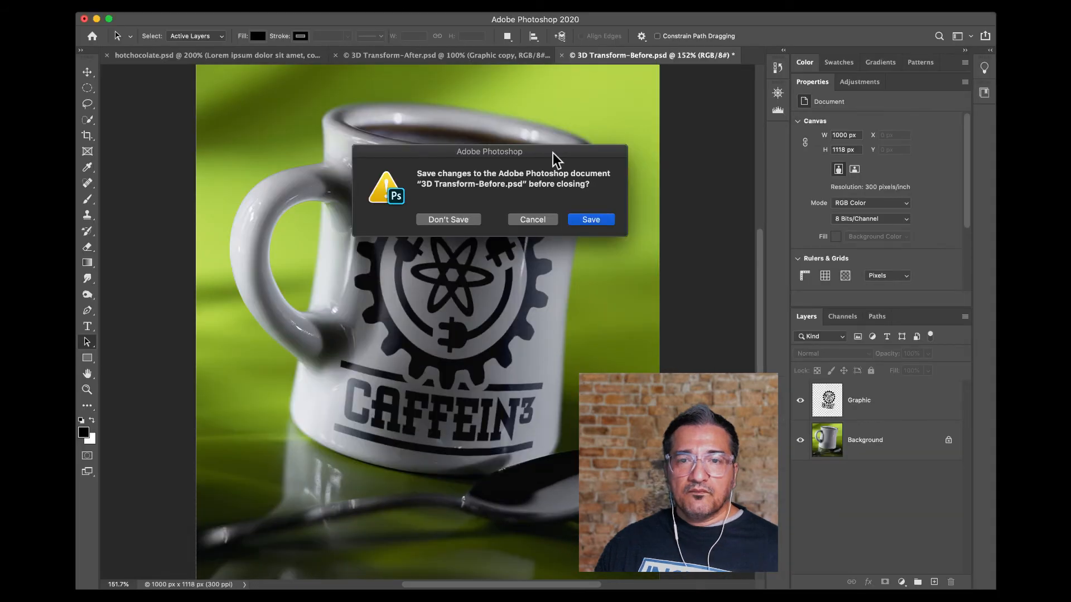
left_click(450, 220)
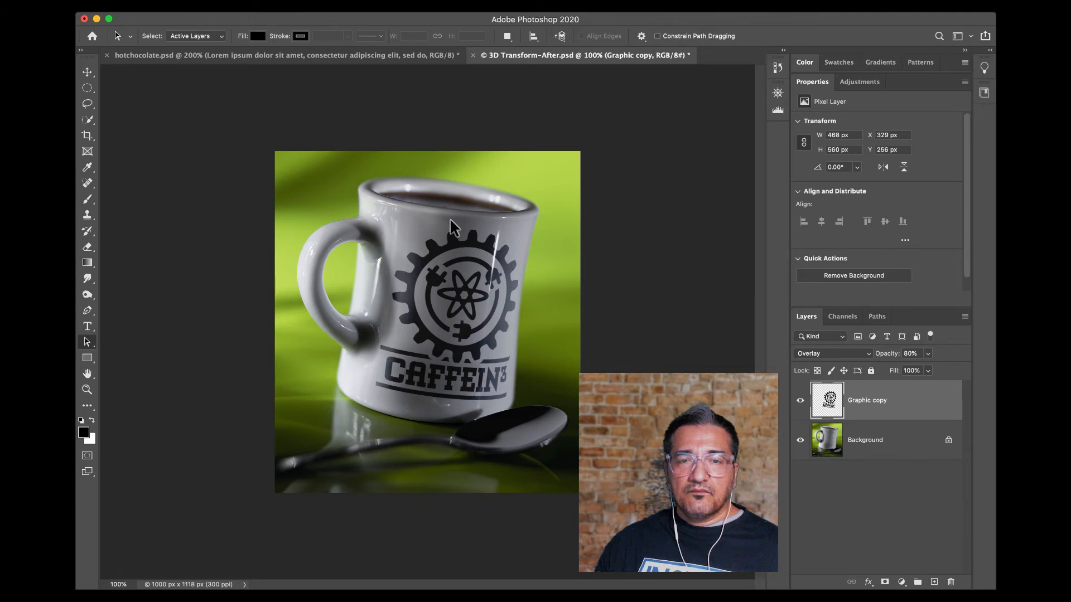
key("super")
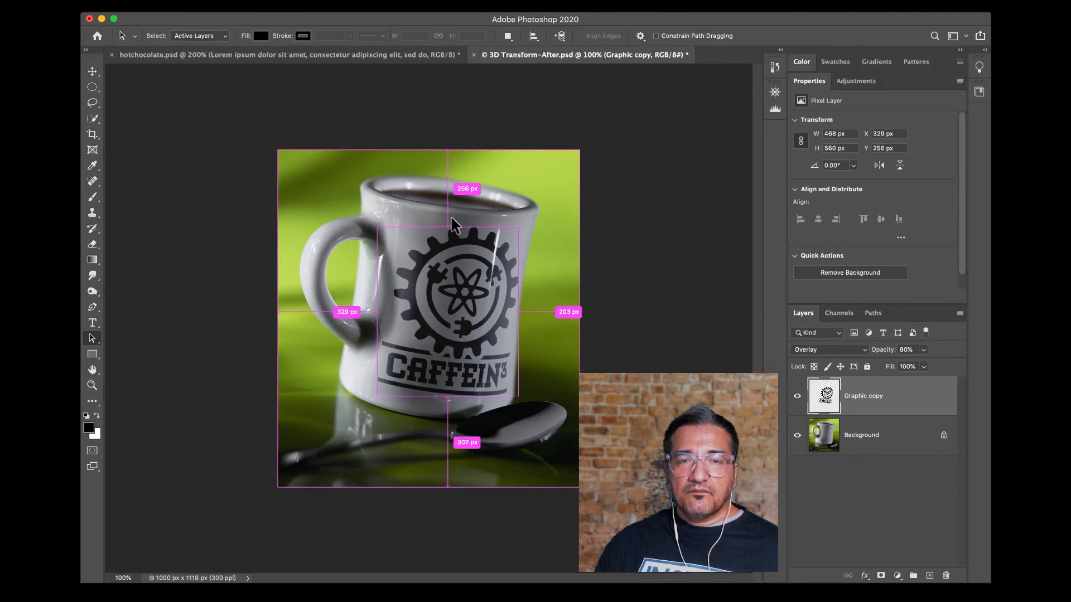
Close 3D Transform-After.psd and hotchocolate.psd without saving their changes.
key("super+w")
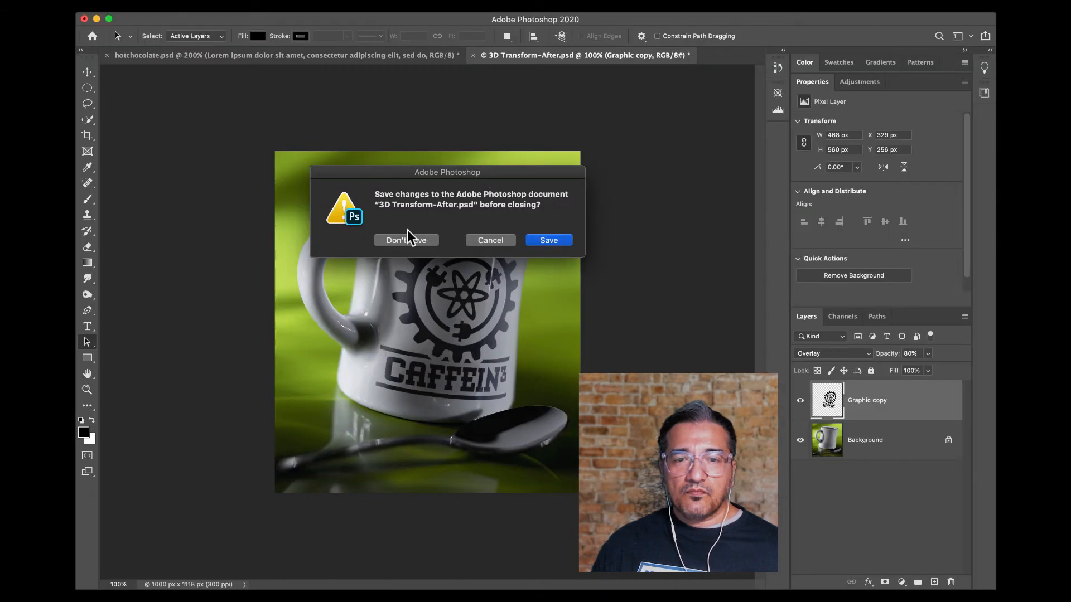
left_click(412, 241)
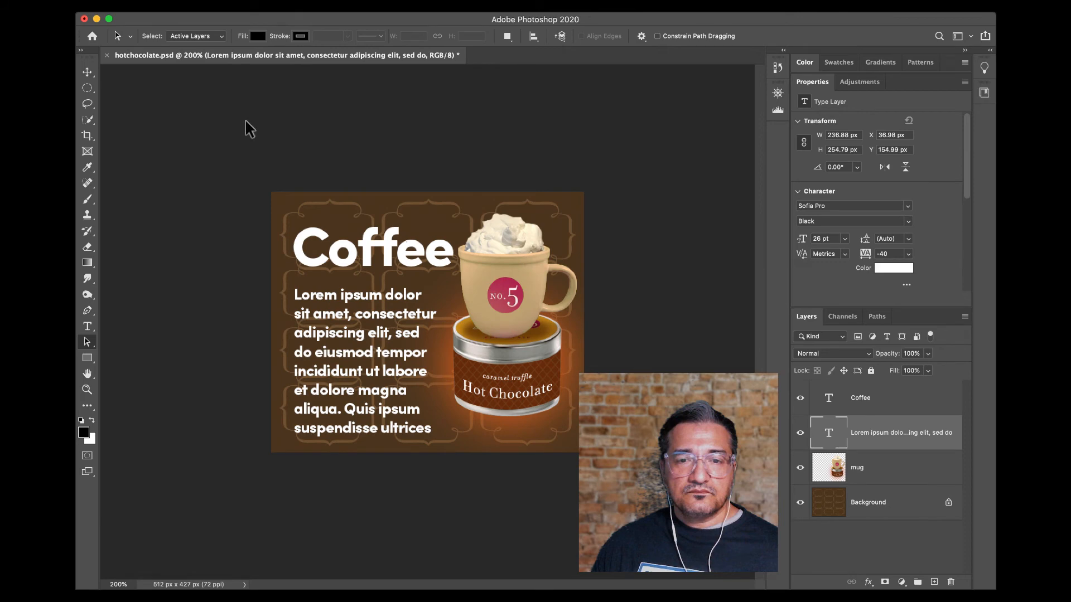
left_click(106, 55)
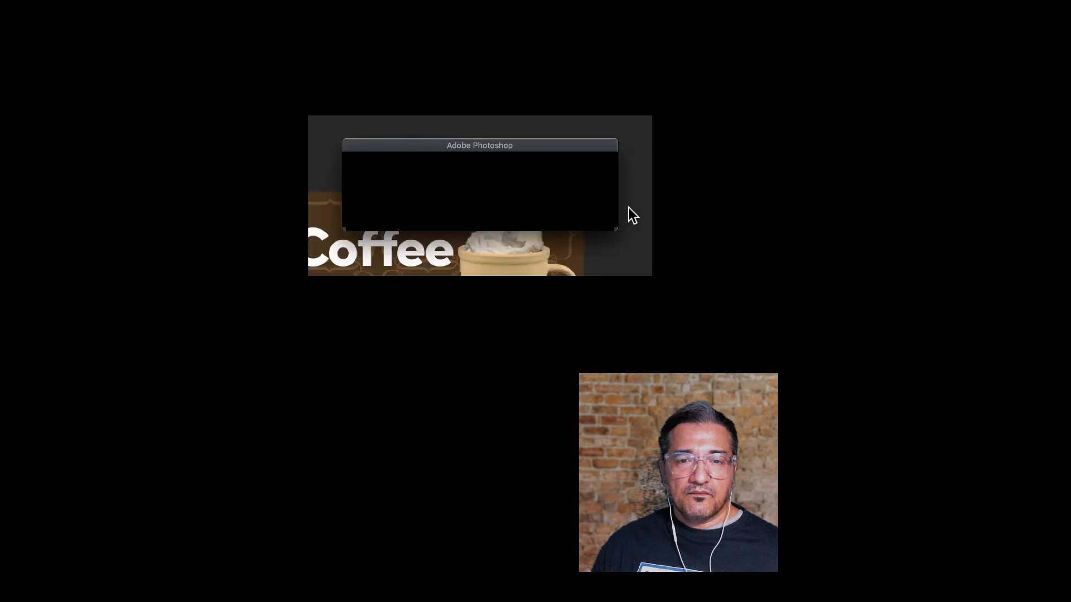
key("super+d")
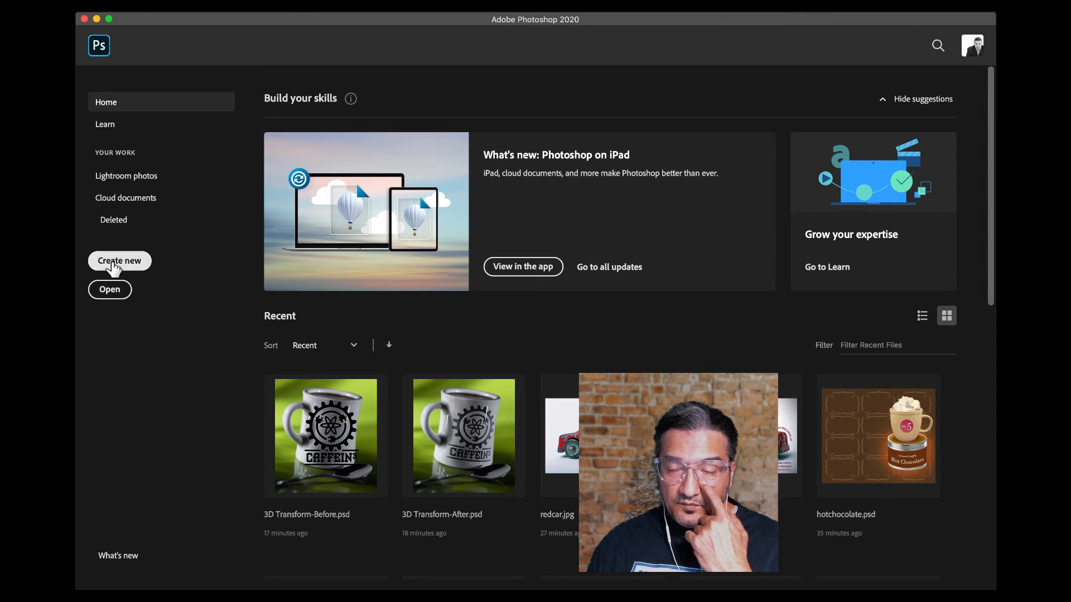
Create a new document from the A4 print preset in landscape orientation, 297 x 210 mm at 300 pixels/inch.
left_click(113, 265)
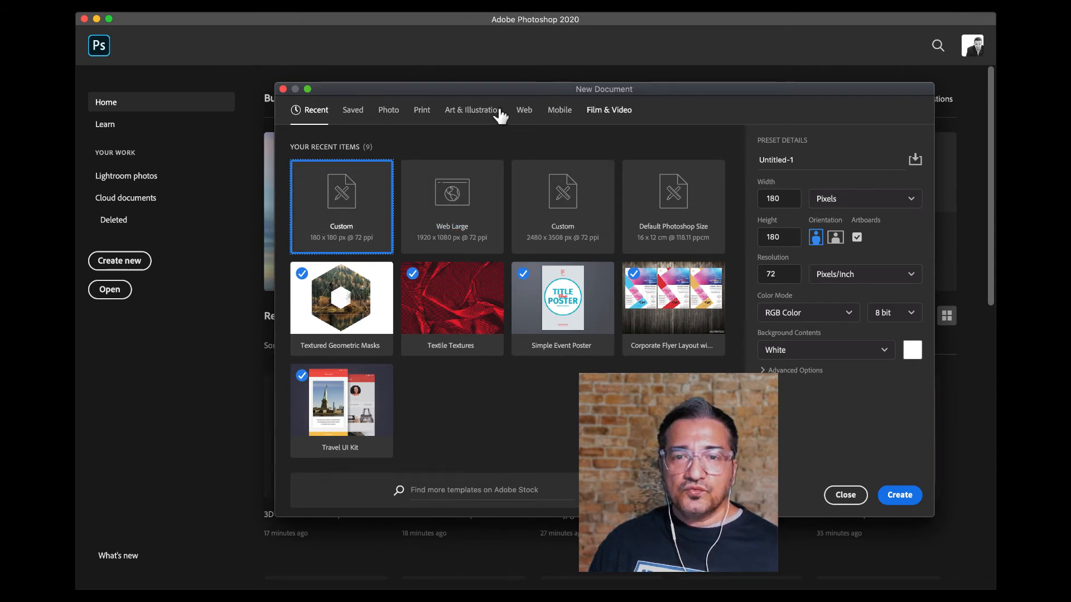
left_click(427, 116)
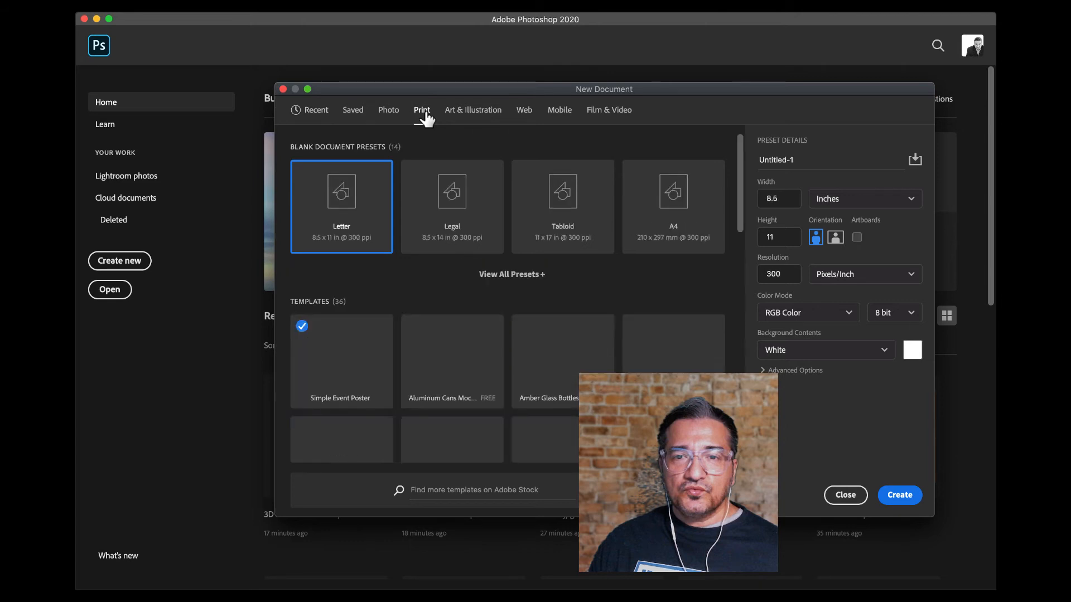
left_click(665, 222)
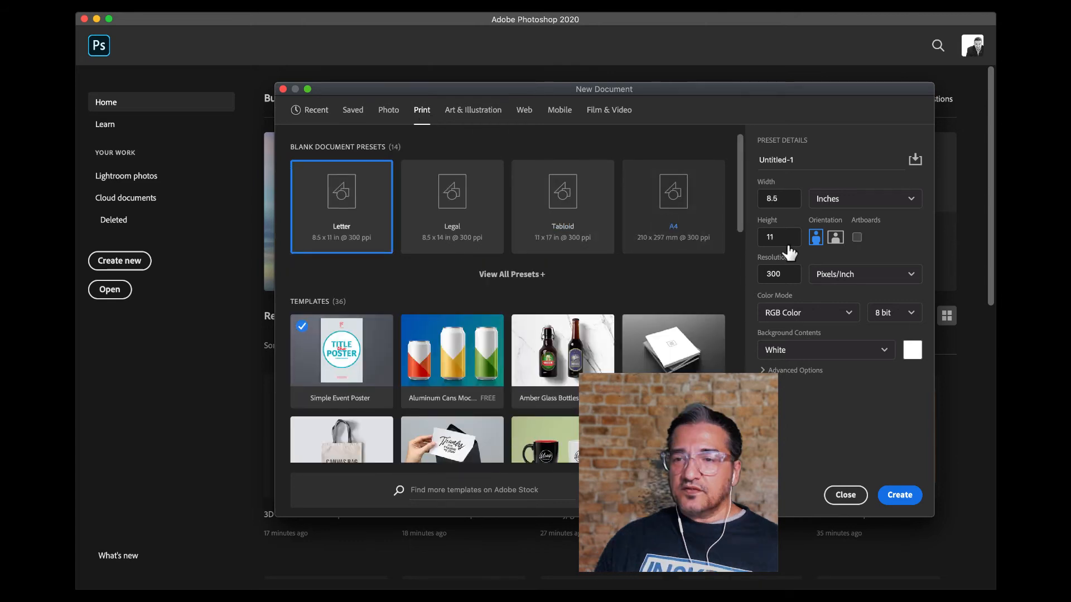
left_click(835, 239)
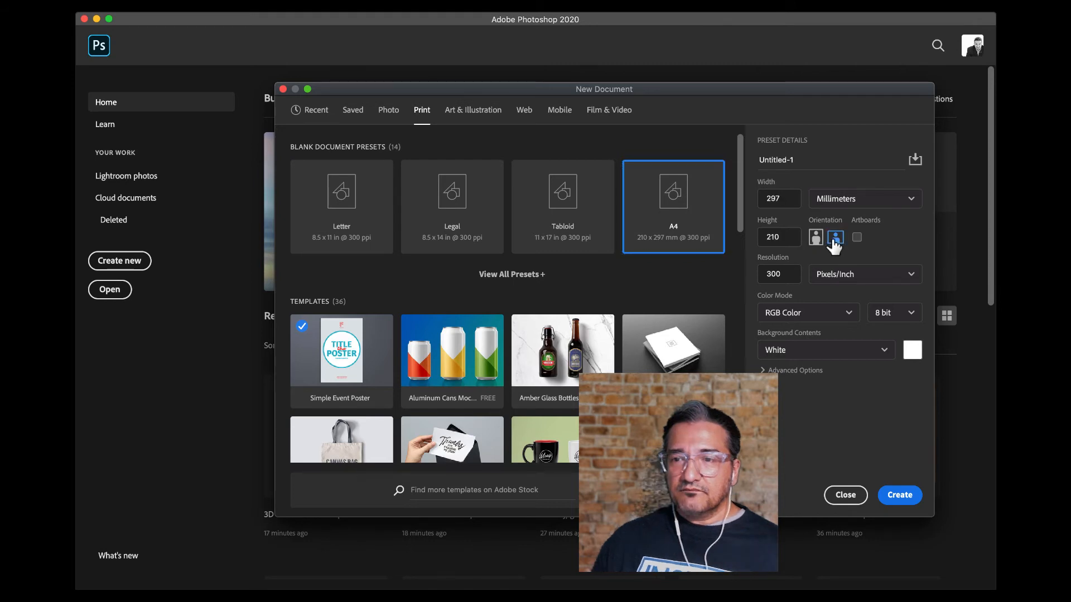
left_click(903, 499)
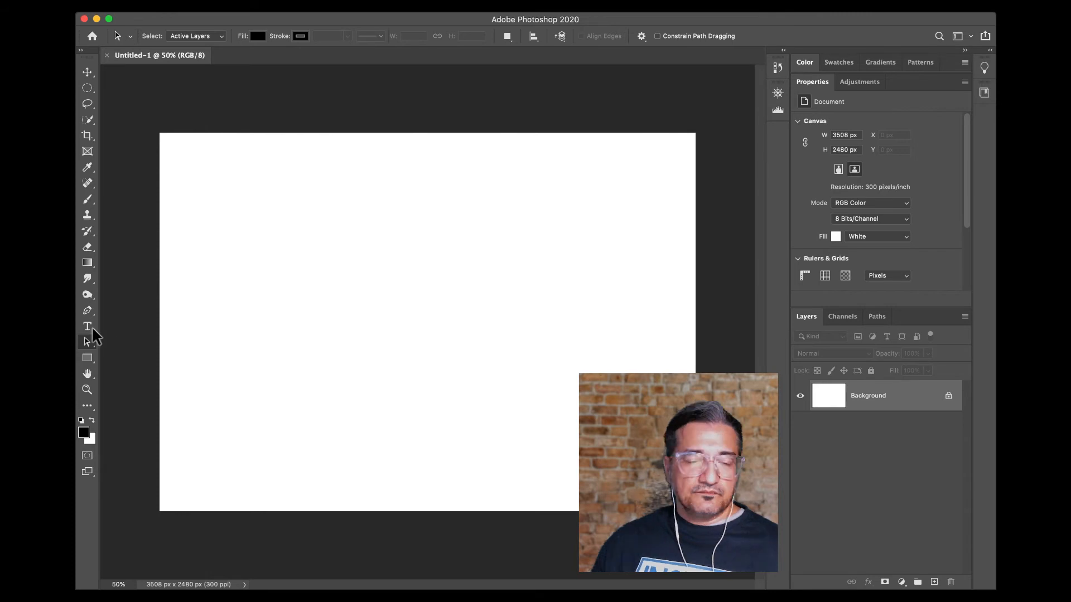
Draw a closed, irregular straight-sided path of about 15 anchor points across the canvas's upper area with the Pen tool.
left_click(88, 310)
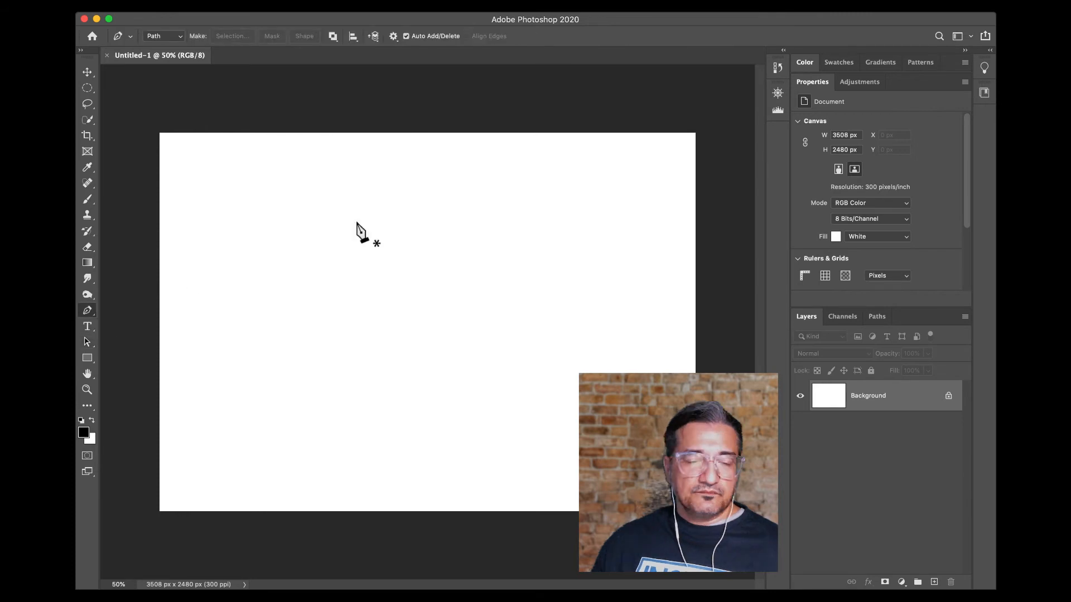
left_click(282, 194)
left_click(524, 190)
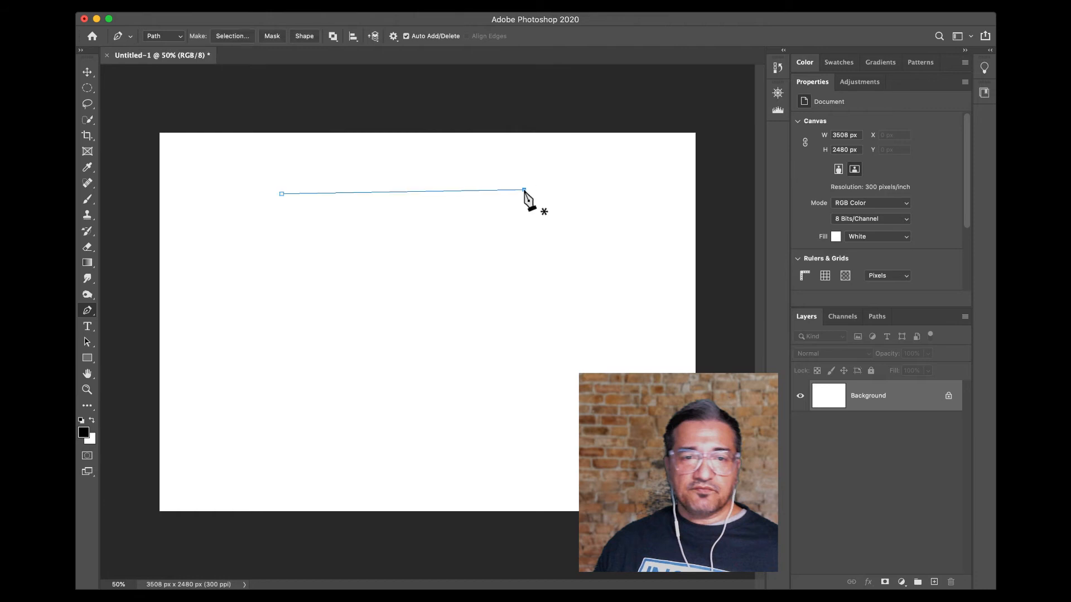
left_click(536, 253)
left_click(500, 228)
left_click(499, 329)
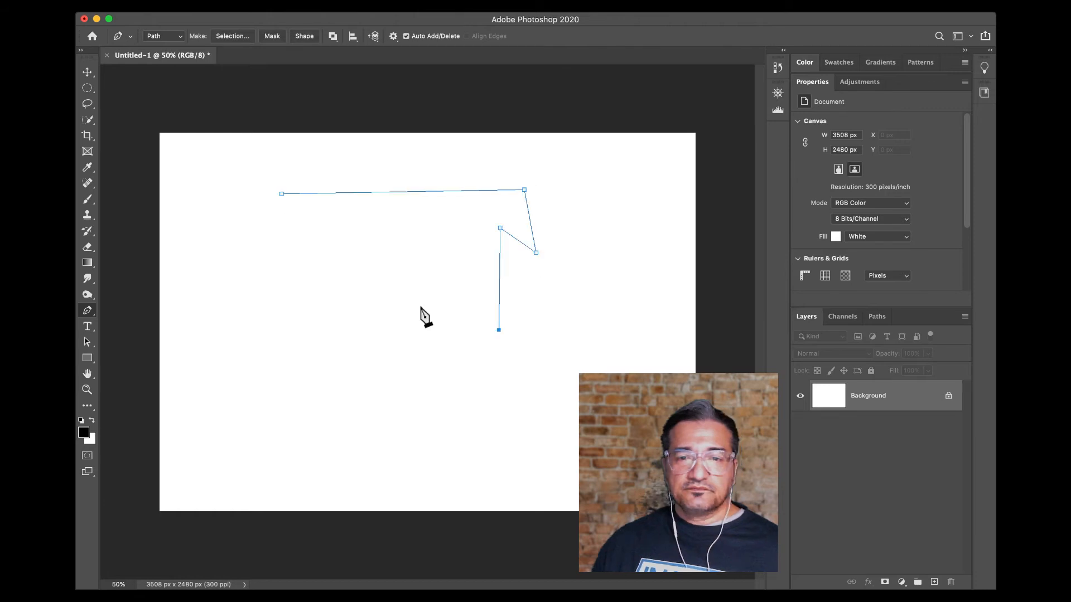
left_click(420, 306)
left_click(480, 238)
left_click(468, 219)
left_click(341, 238)
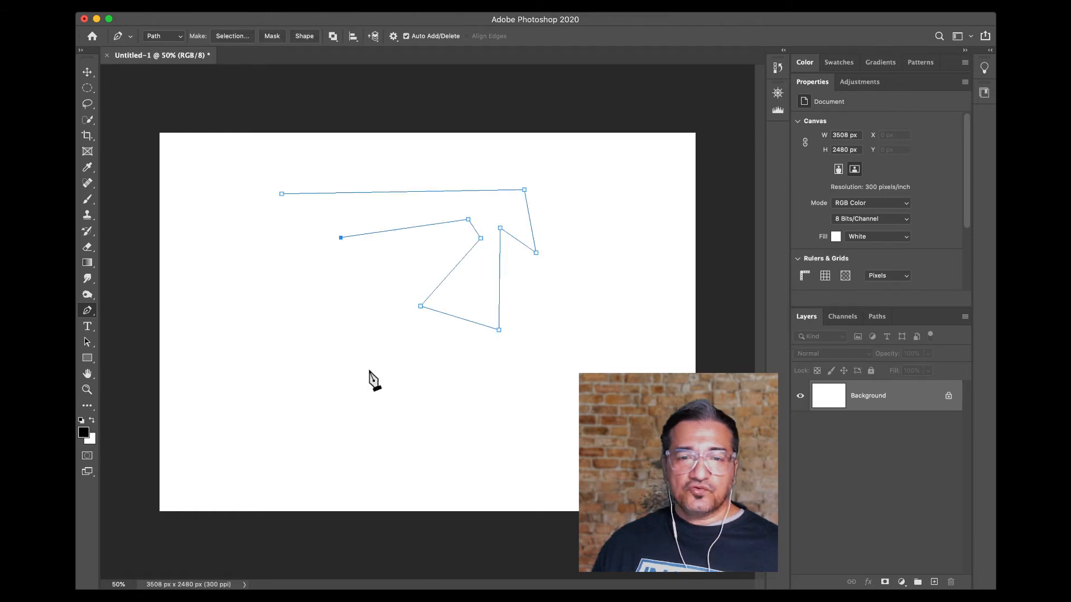
left_click(369, 370)
left_click(241, 395)
left_click(282, 294)
left_click(198, 285)
left_click(211, 213)
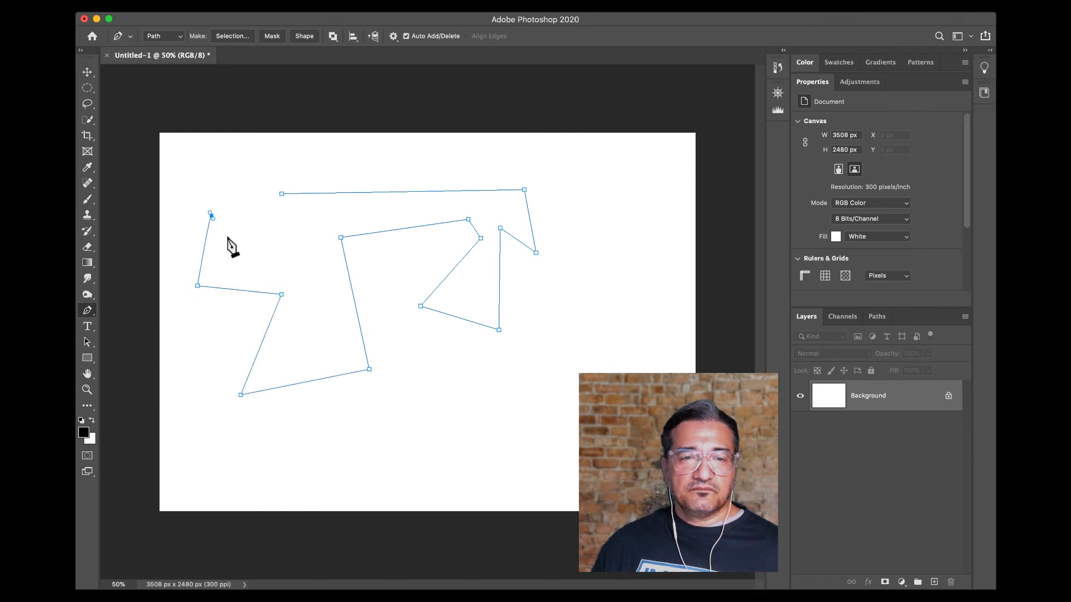
left_click(266, 260)
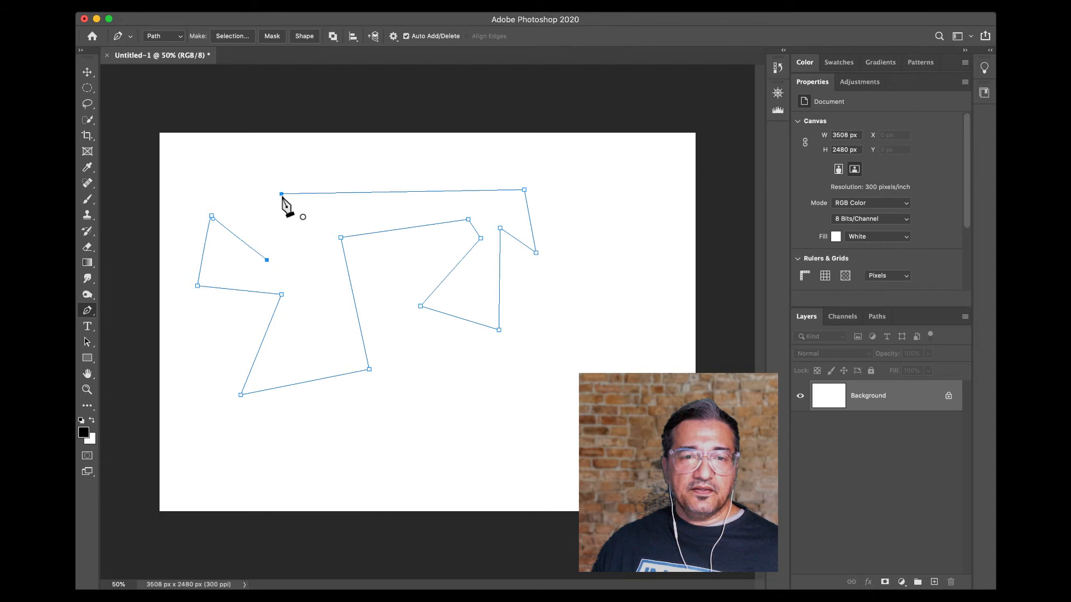
left_click(282, 194)
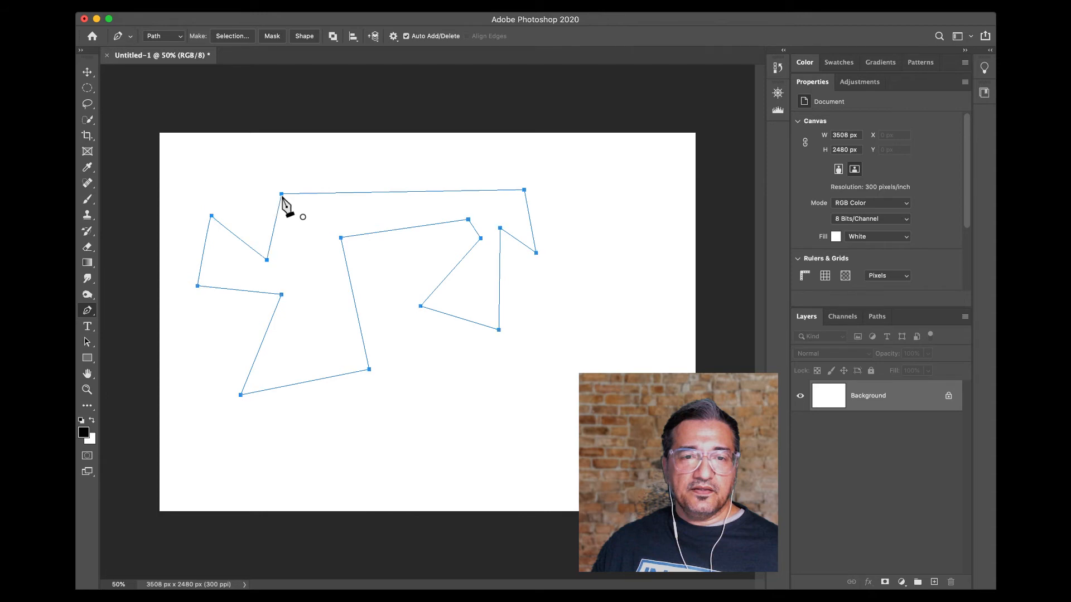
Reshape the left part of the path by moving three of its anchor points with the Direct Selection tool.
left_click(86, 342)
left_click(132, 351)
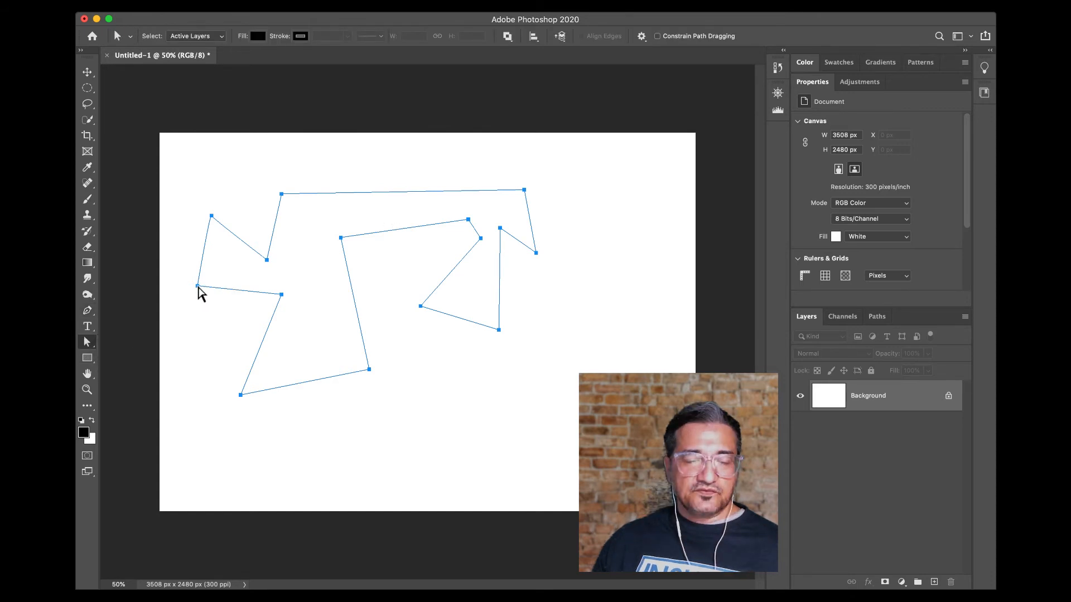
left_click(198, 287)
left_click_drag(484, 280, 487, 276)
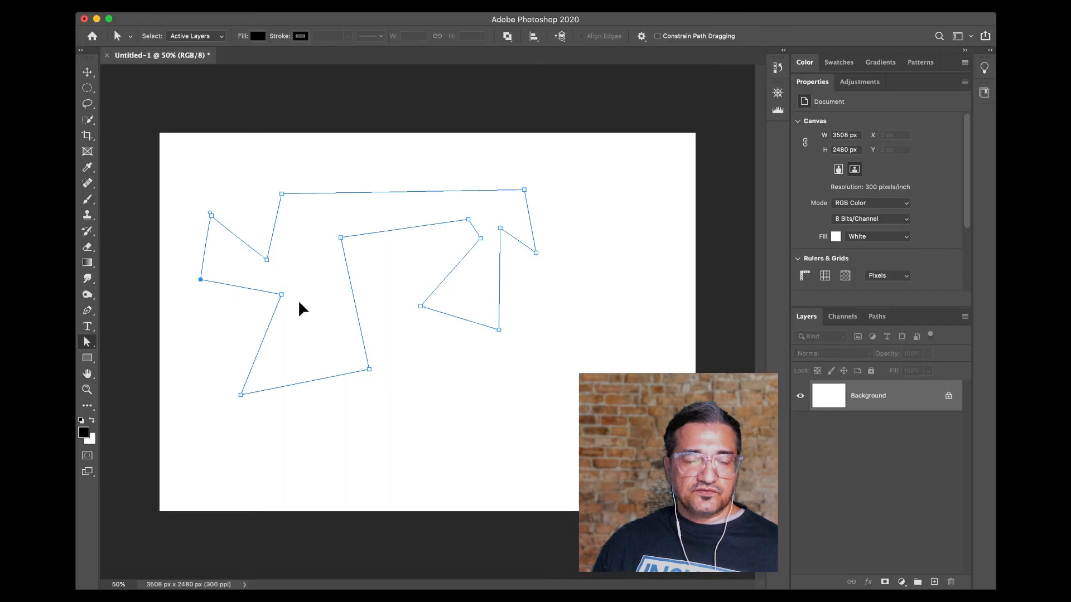
left_click_drag(281, 294, 264, 317)
left_click_drag(266, 259, 264, 246)
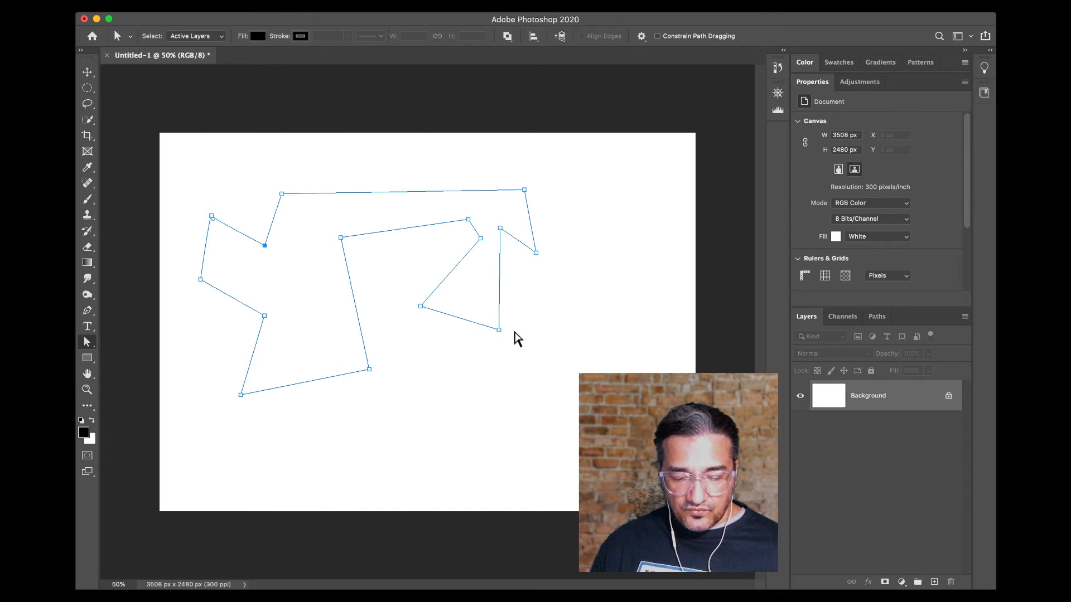
Try filling with the black foreground color while only the path exists, and refill the canvas with white.
key("alt+BackSpace")
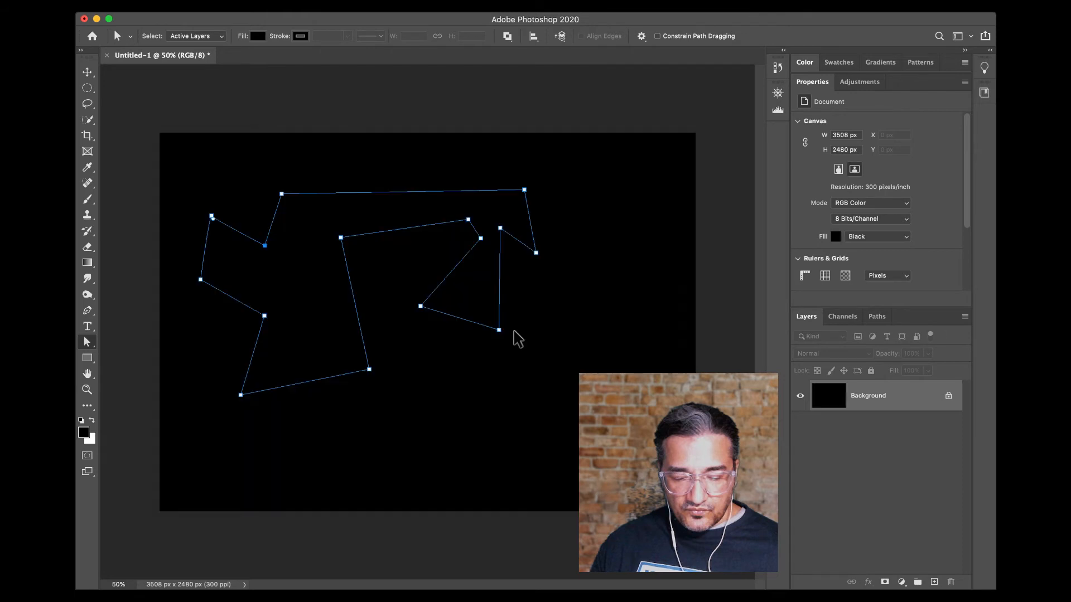
key("super+BackSpace")
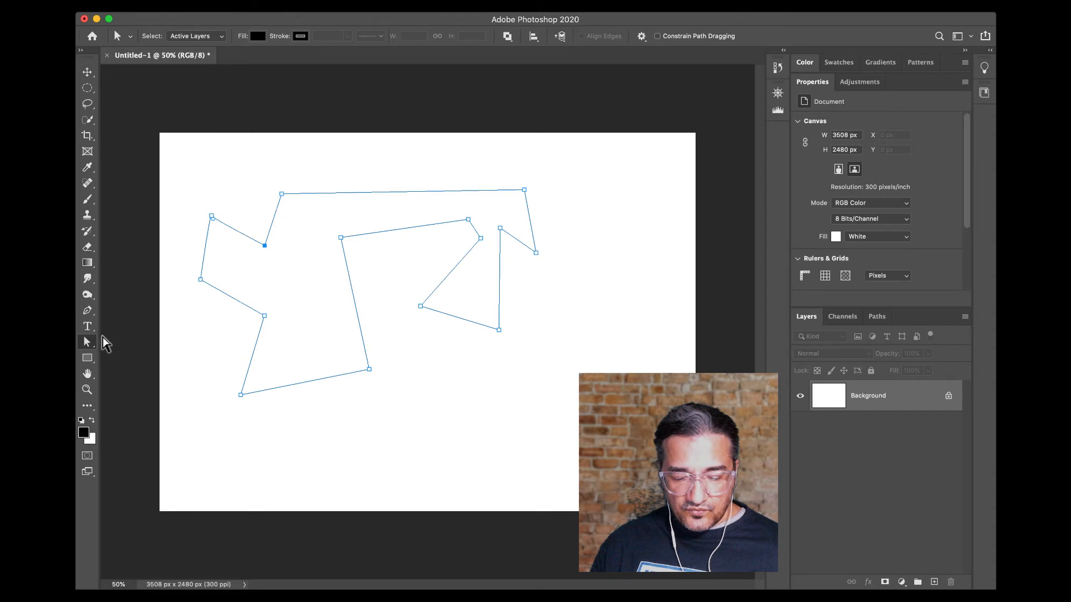
Convert the path into an anti-aliased new selection with a 0-pixel feather radius and fill it with black, leaving nothing selected.
left_click(87, 310)
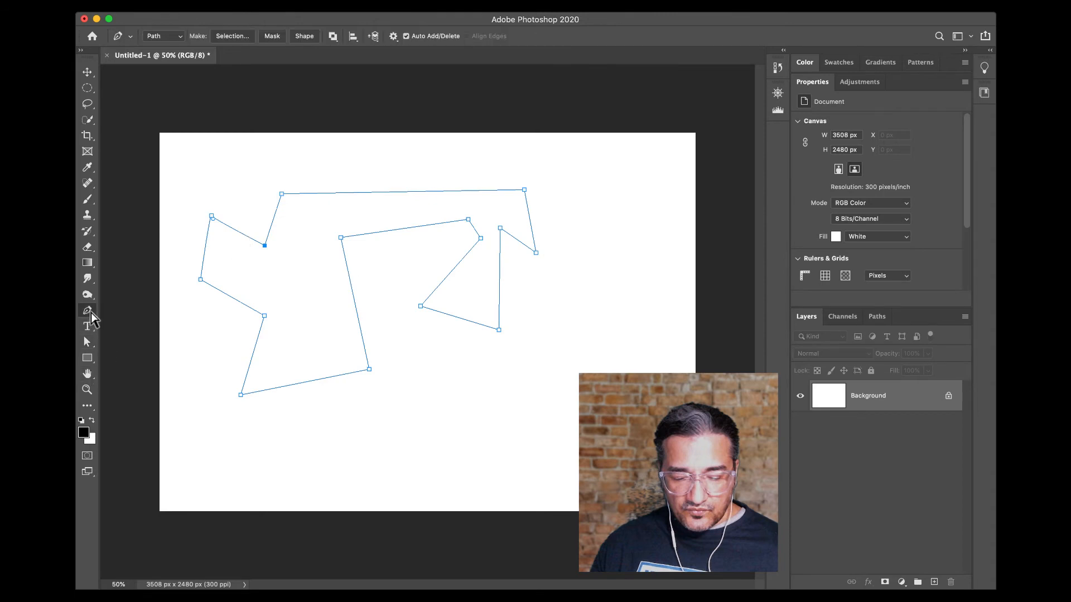
right_click(290, 284)
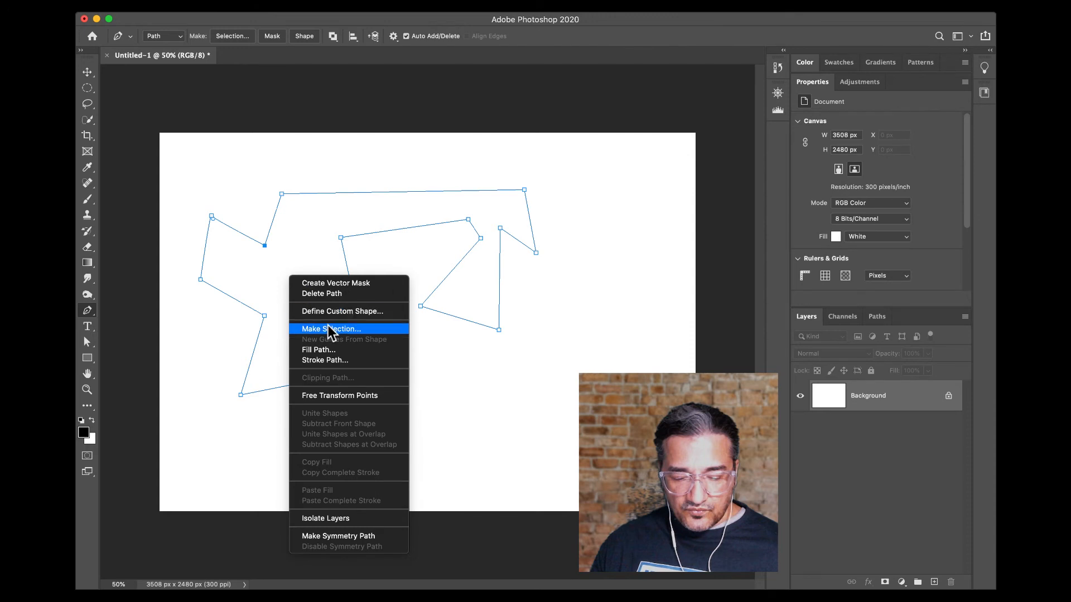
left_click(390, 329)
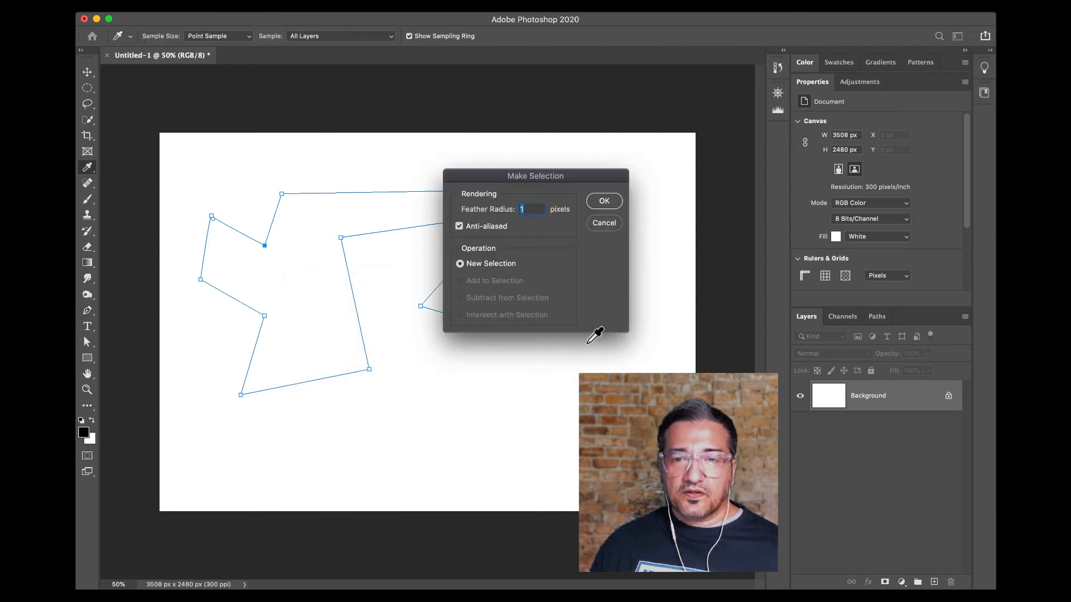
left_click_drag(568, 178, 625, 173)
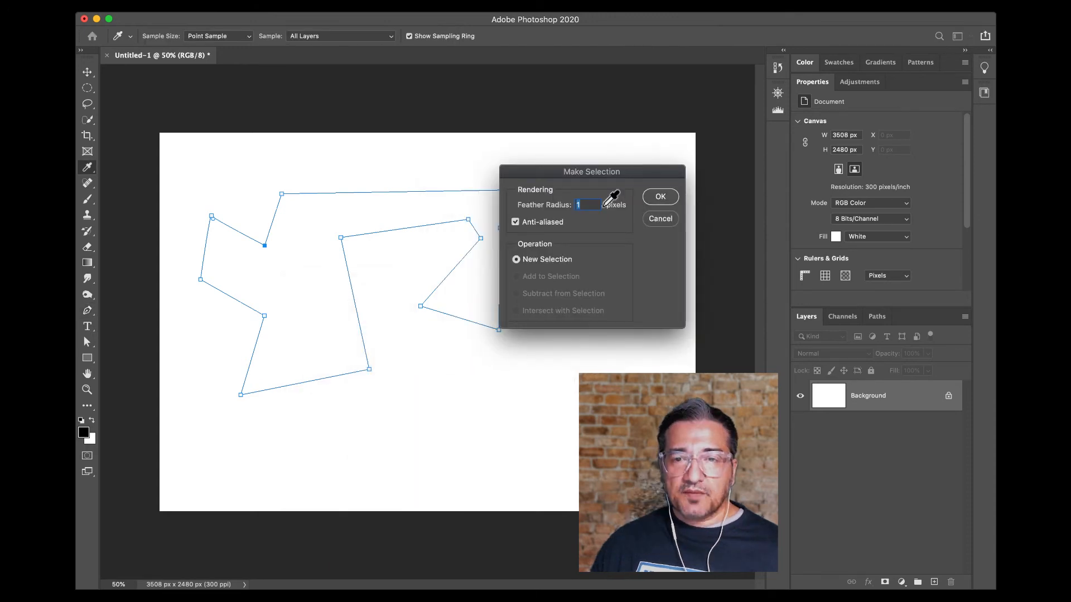
left_click_drag(570, 209, 593, 211)
type("0")
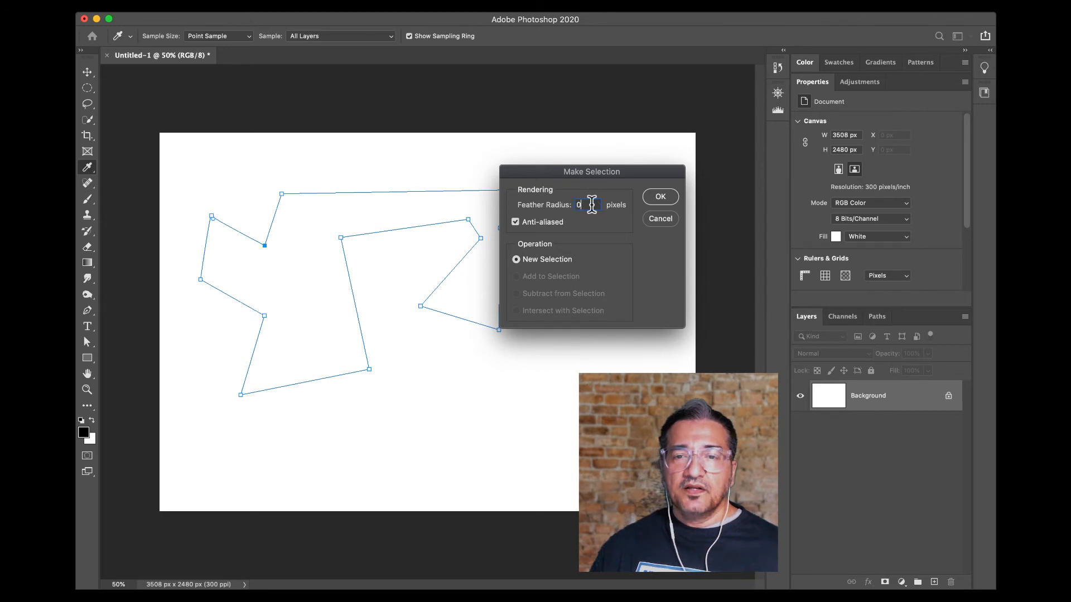
left_click(658, 197)
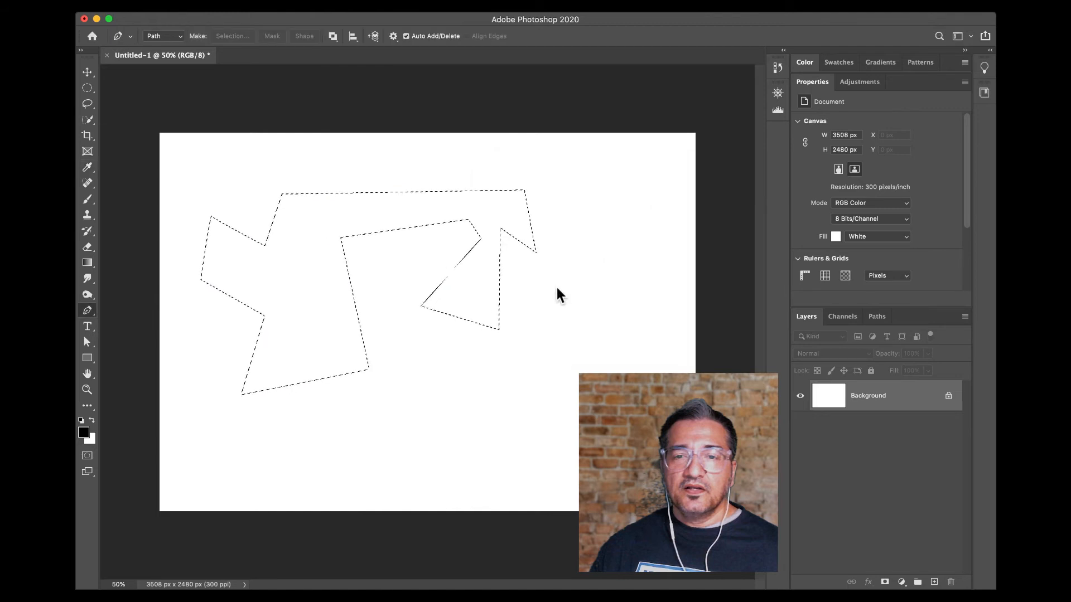
key("alt+BackSpace")
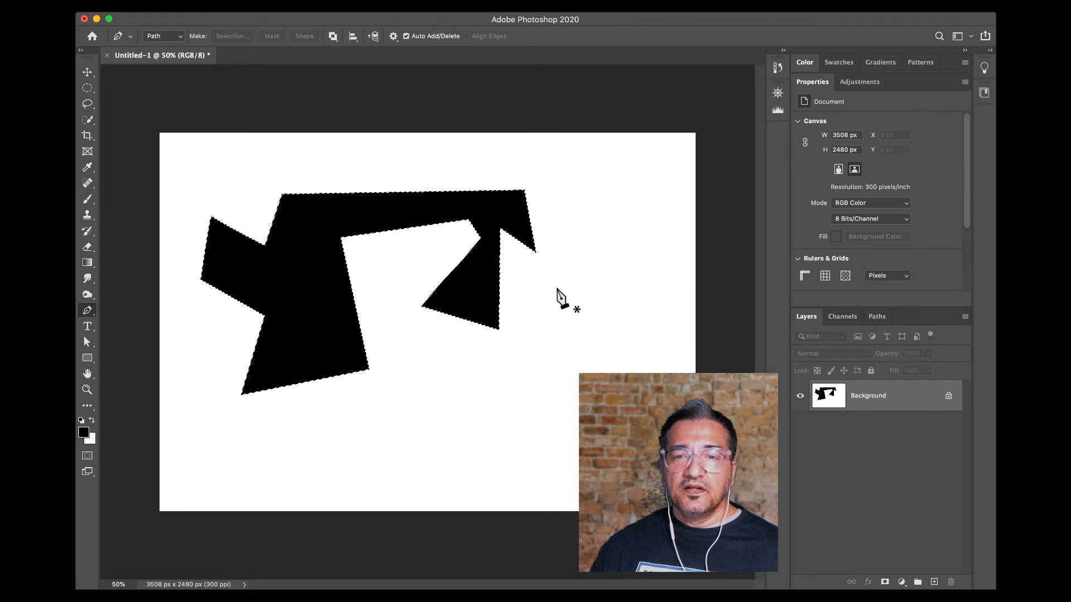
key("super+d")
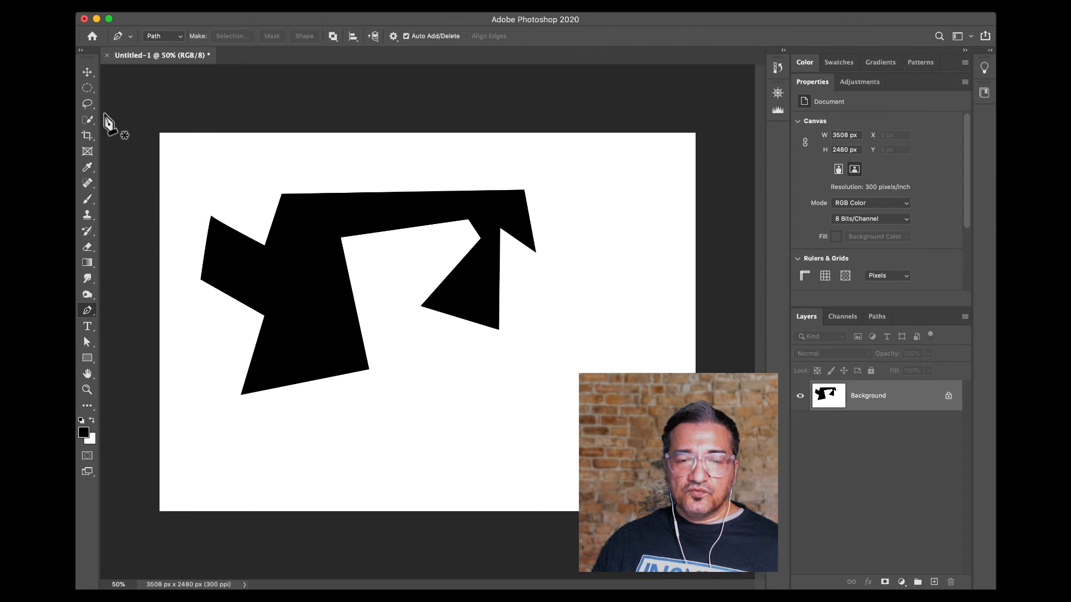
Outline a second irregular polygon in the canvas's lower right area with the Polygonal Lasso tool and fill the selection with black.
left_click(87, 103)
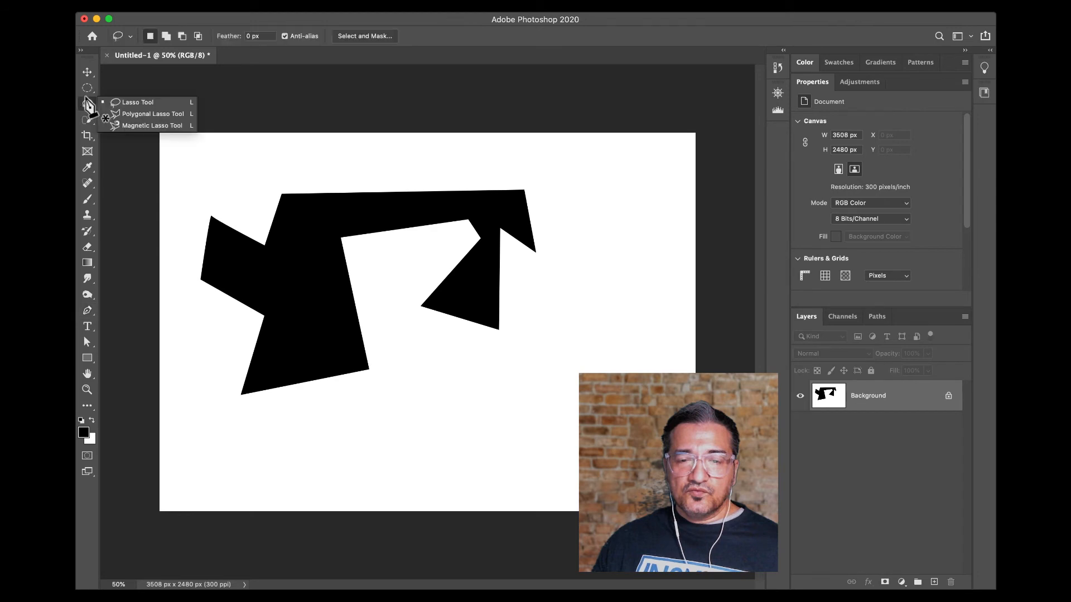
left_click(140, 115)
left_click(401, 378)
left_click(578, 337)
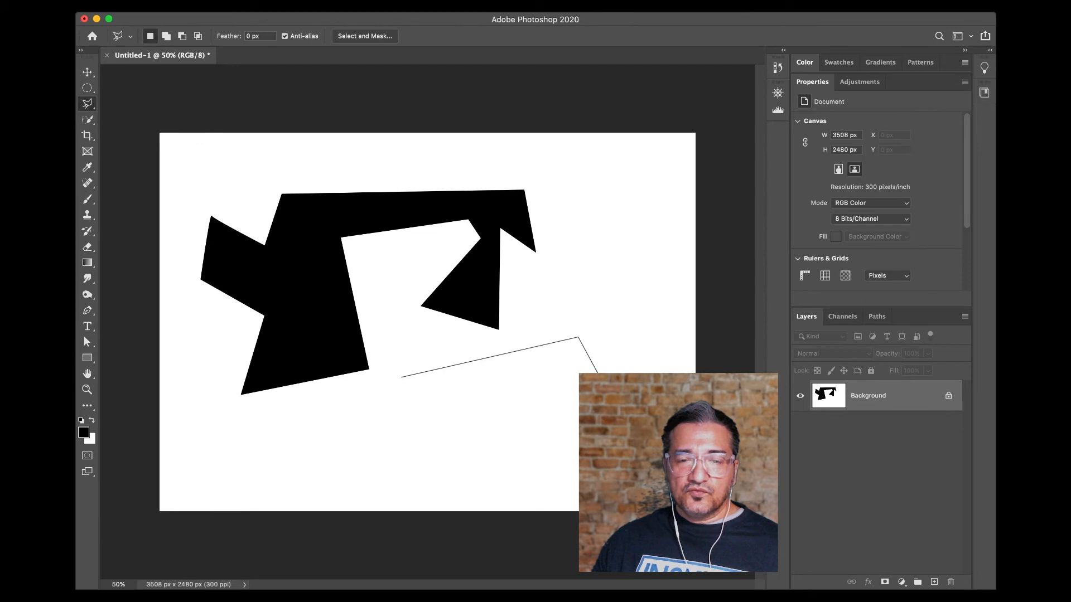
left_click(632, 436)
left_click(535, 391)
left_click(515, 365)
left_click(496, 459)
left_click(551, 475)
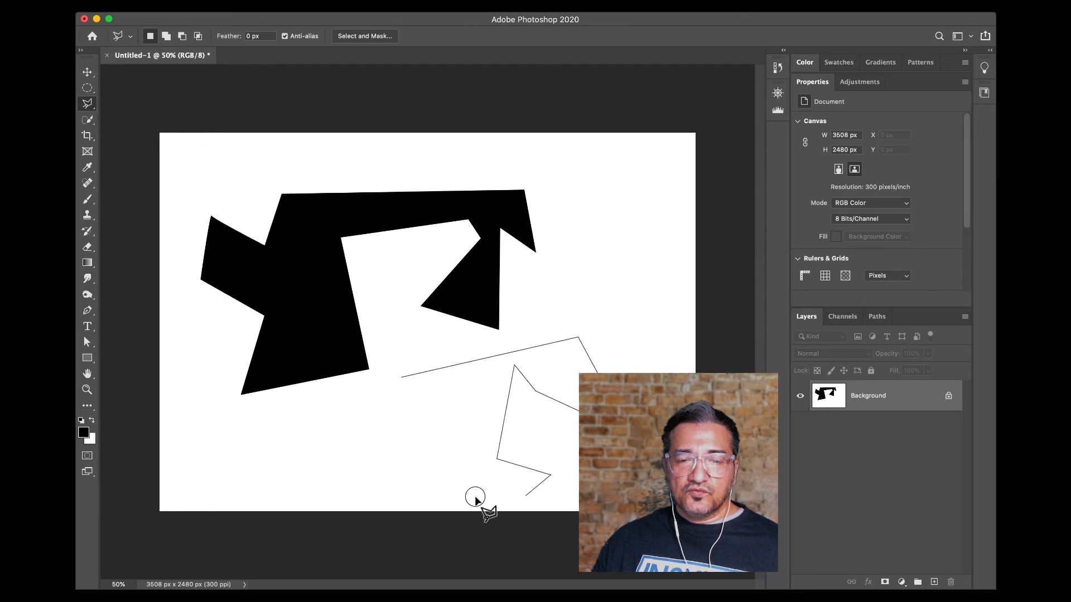
left_click(475, 497)
left_click(395, 472)
left_click(391, 421)
left_click(372, 412)
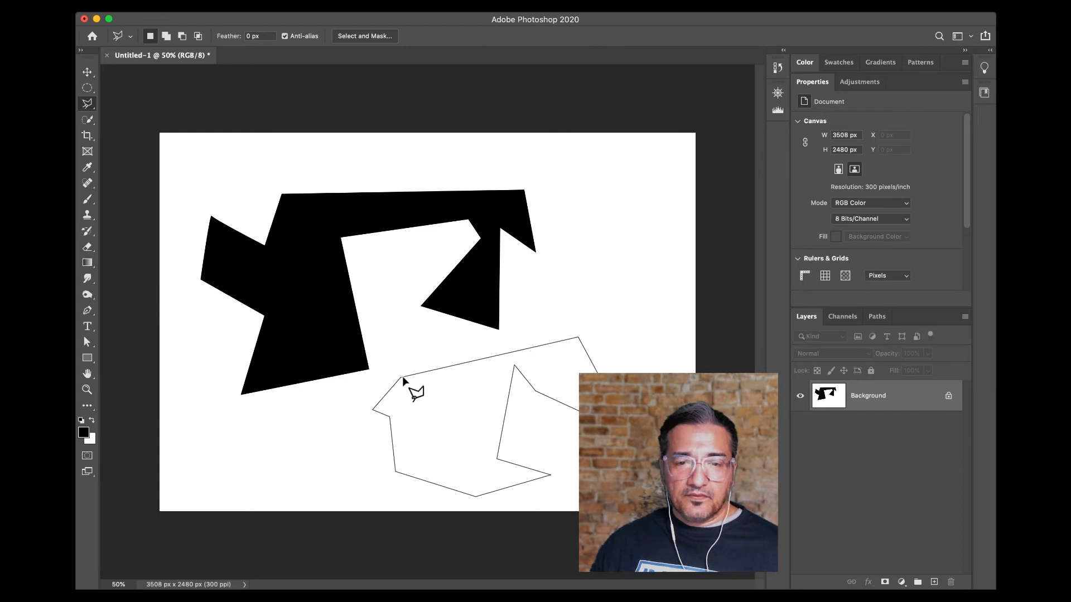
left_click(402, 377)
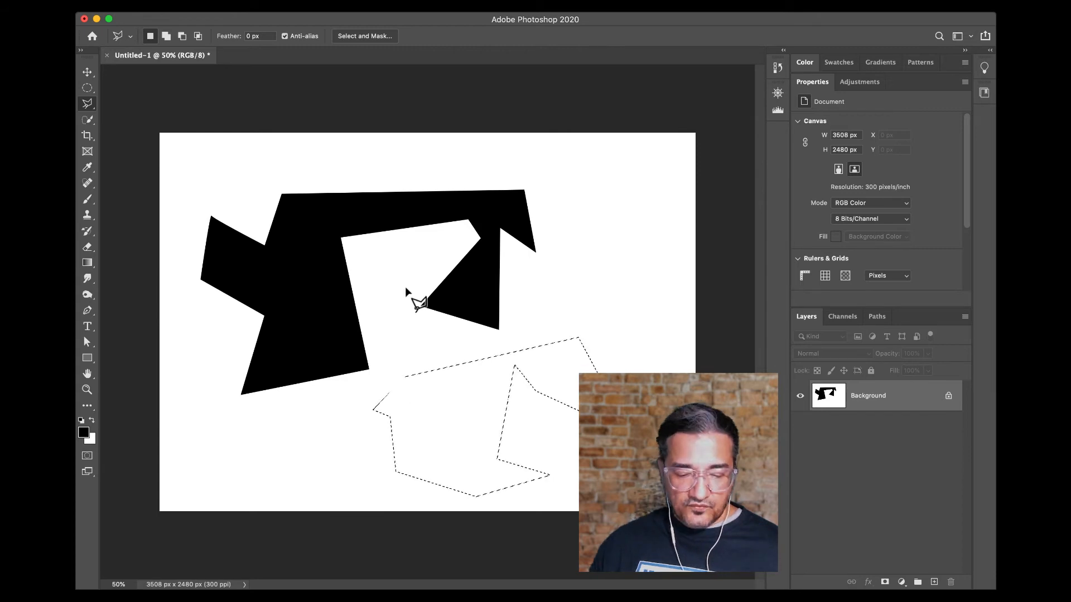
key("alt")
key("alt+BackSpace")
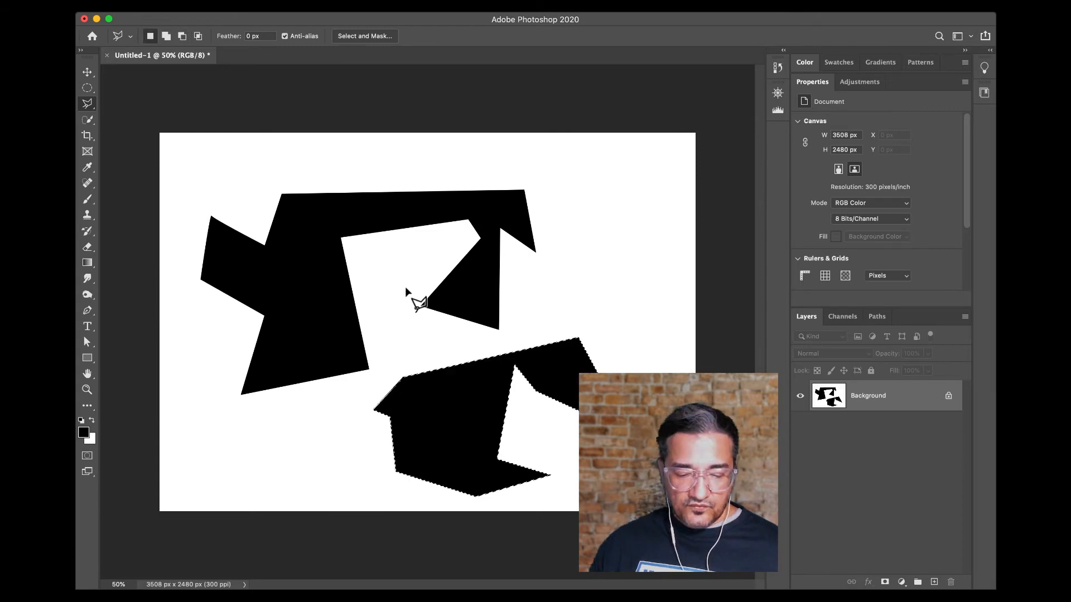
Clear the selection, undo the second polygon, and revert the document to its original blank snapshot in the history.
key("super+d")
key("super+z")
key("super+z")
key("super+z")
key("super+z")
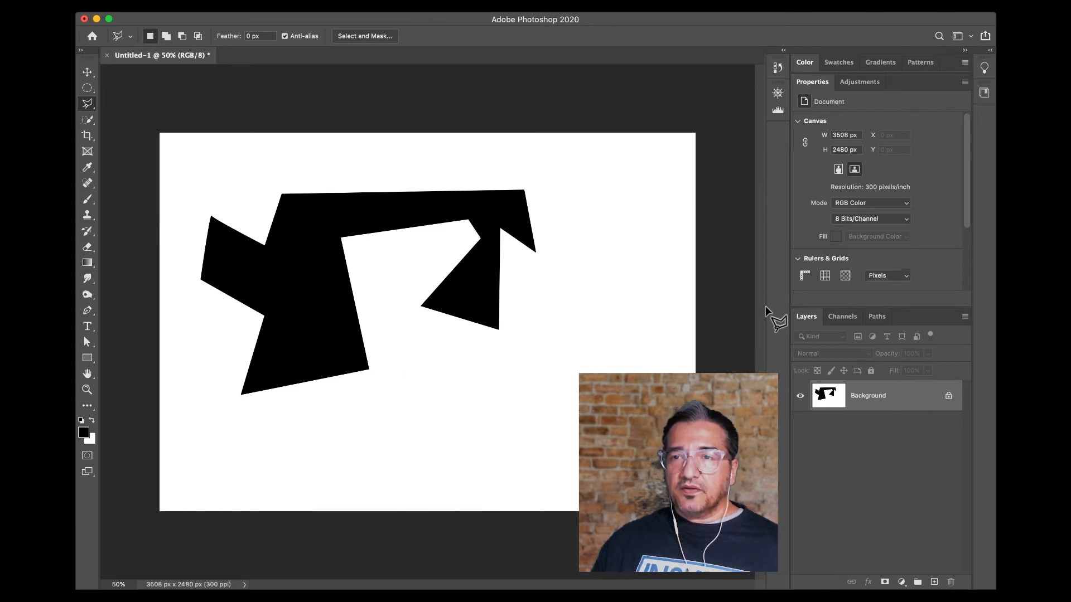
left_click(776, 68)
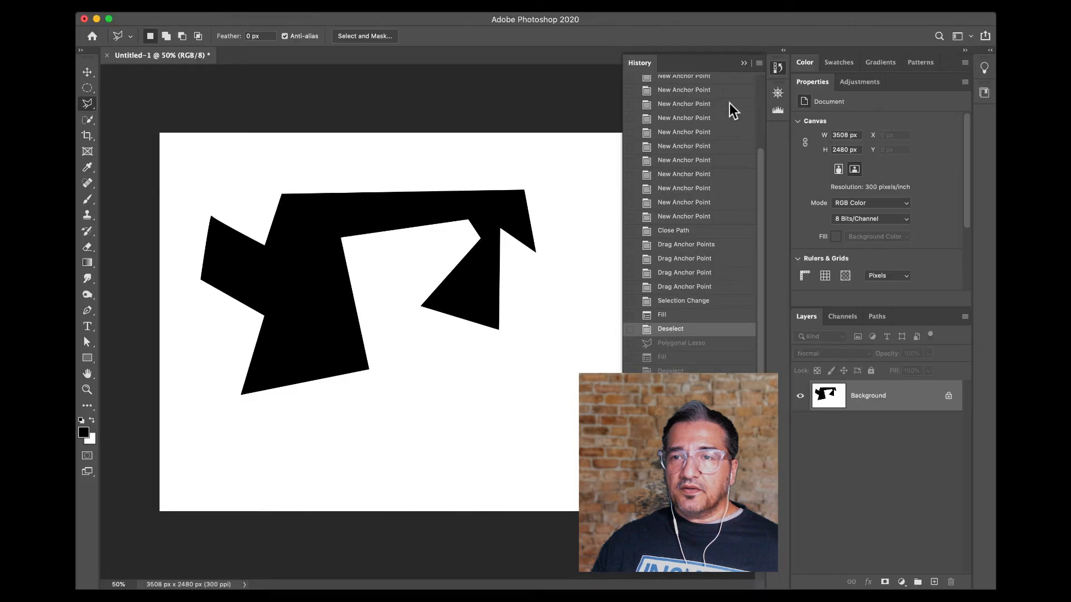
scroll(730, 105, "up", 3)
left_click(721, 83)
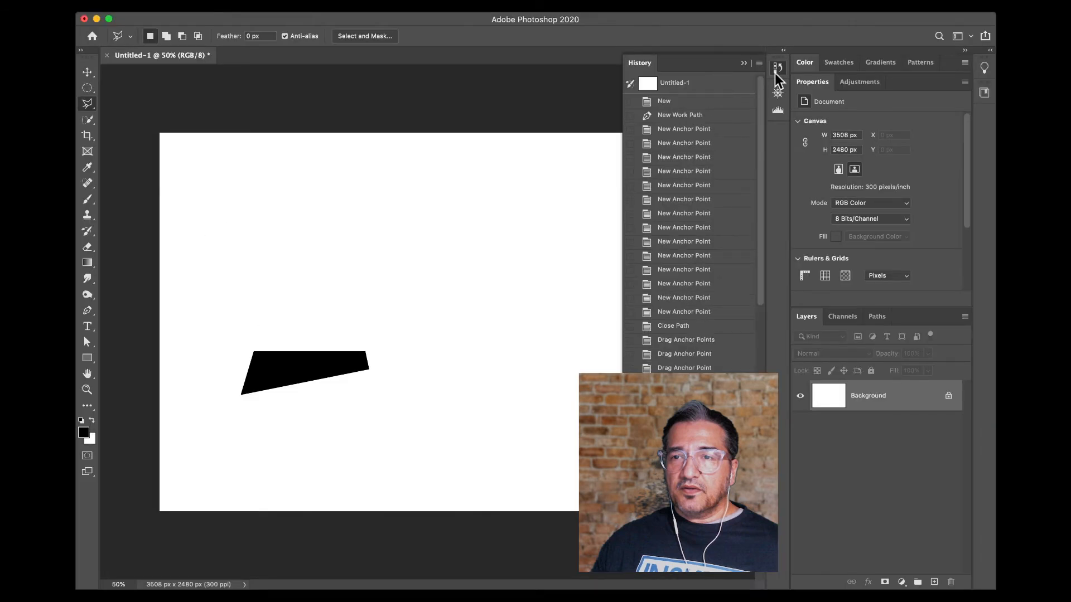
left_click(777, 67)
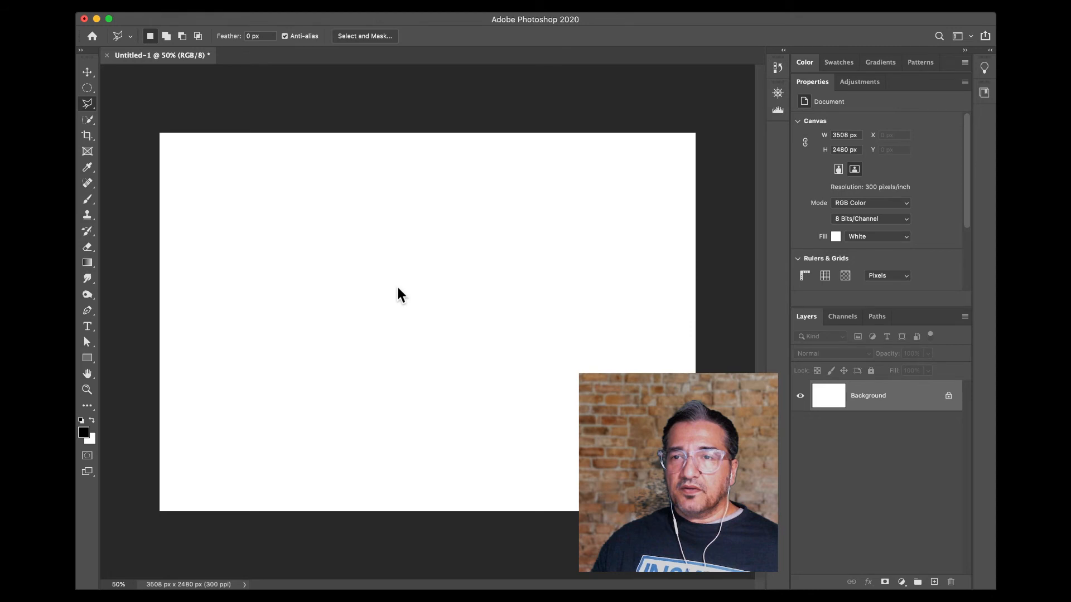
Draw a closed, wavy curved path across the upper half of the canvas with the Pen tool.
key("p")
left_click(275, 240)
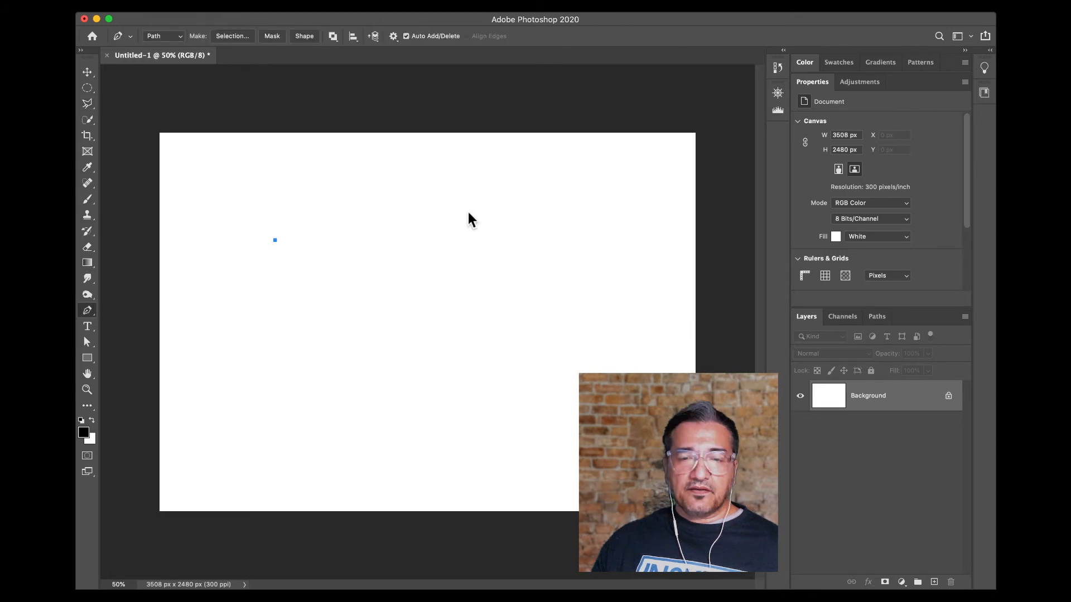
left_click_drag(468, 212, 556, 258)
left_click(486, 311)
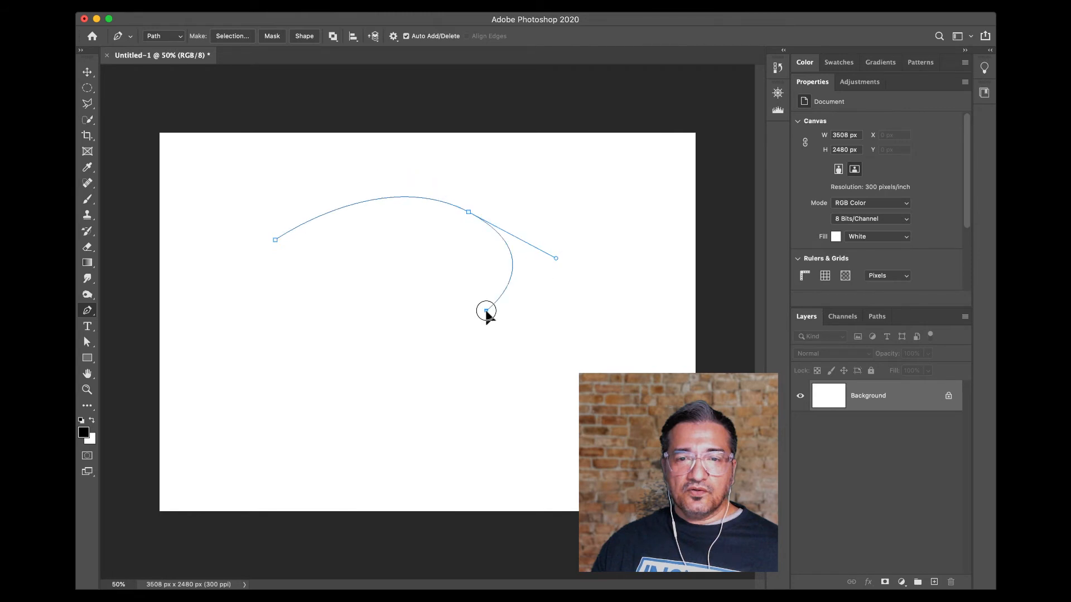
left_click_drag(406, 277, 264, 254)
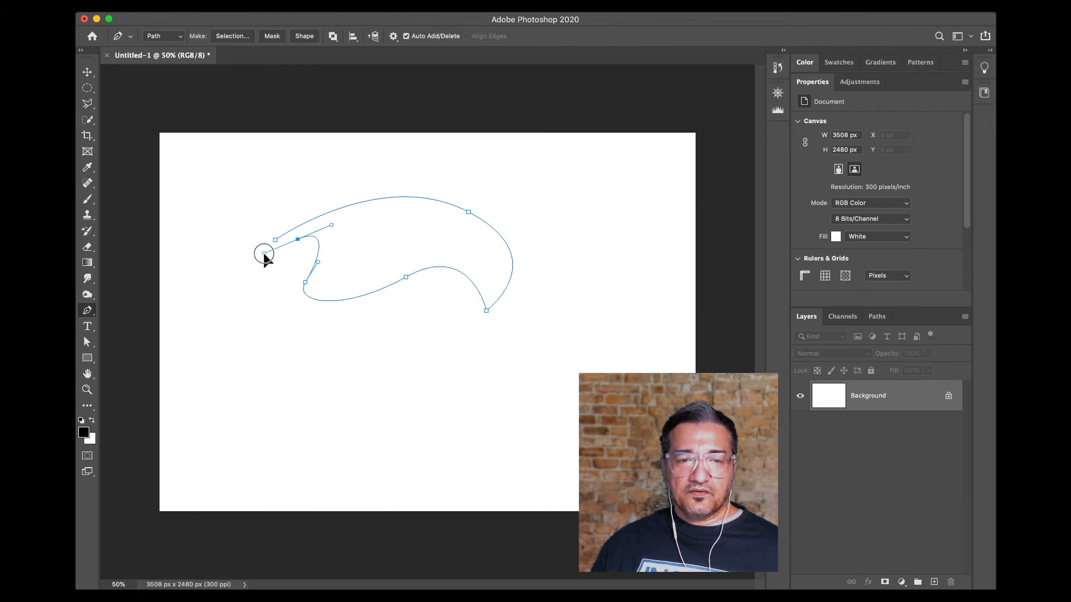
left_click(275, 240)
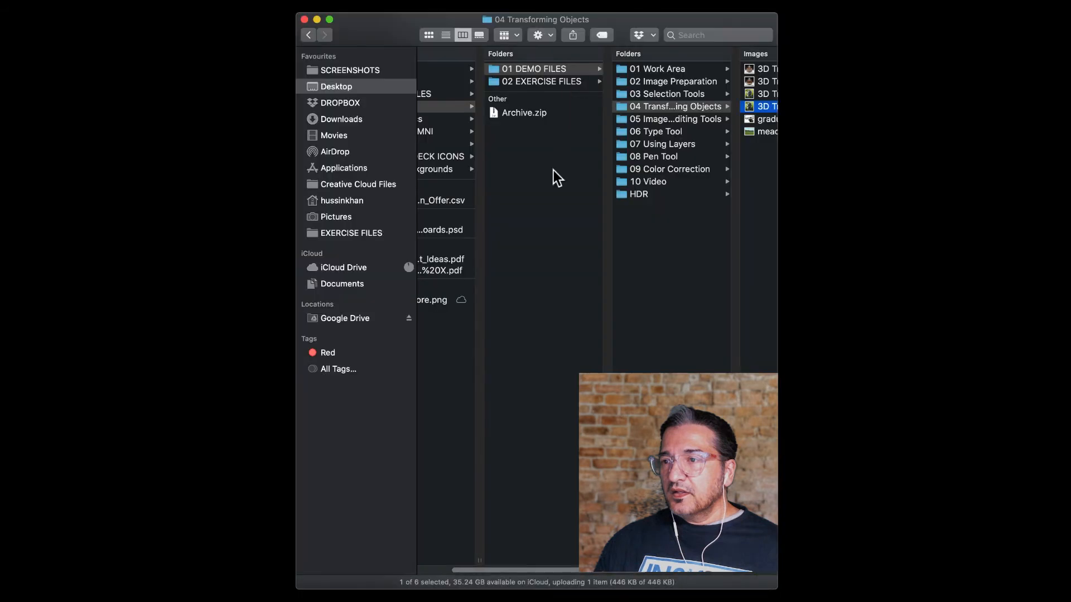
Switch to Finder, preview images such as standee.jpg, stock5.jpg, tree.jpg and globe.psd in 02 EXERCISE FILES, and open duck.psd in Photoshop.
left_click(557, 83)
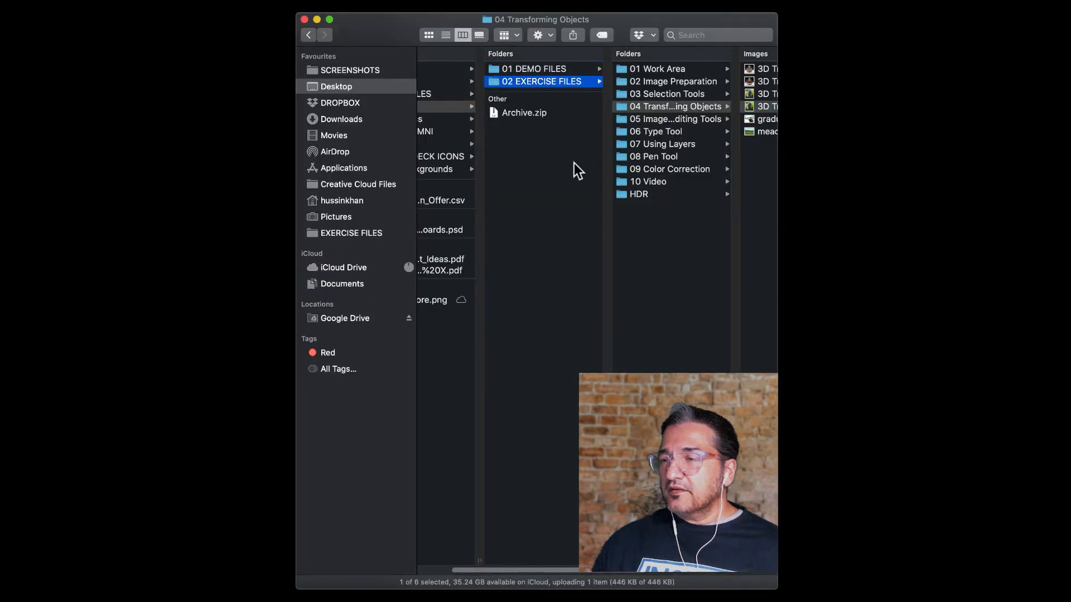
scroll(651, 215, "down", 2)
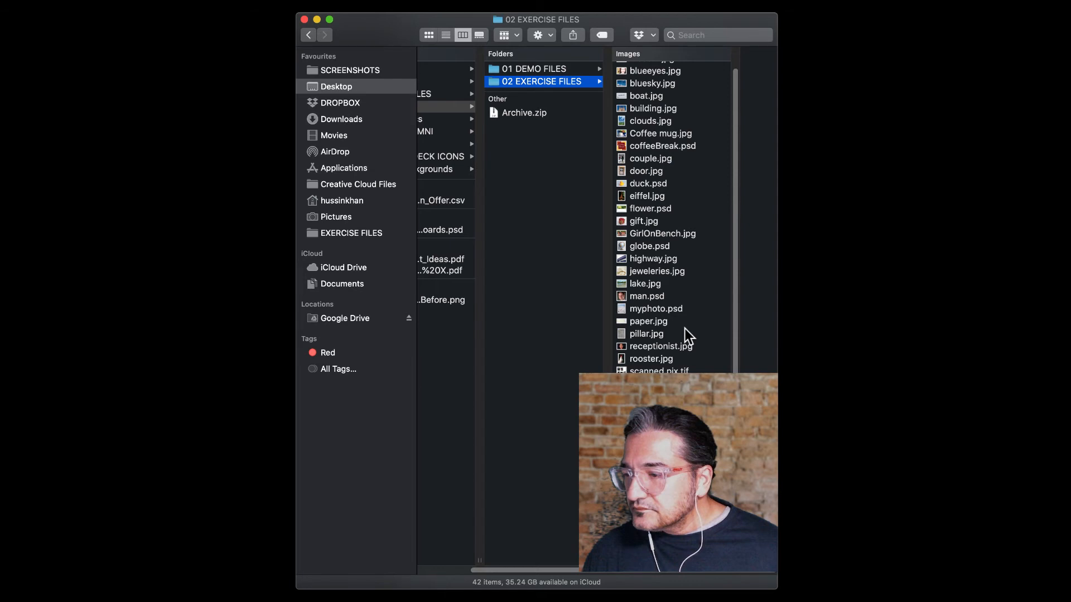
scroll(689, 337, "up", 1)
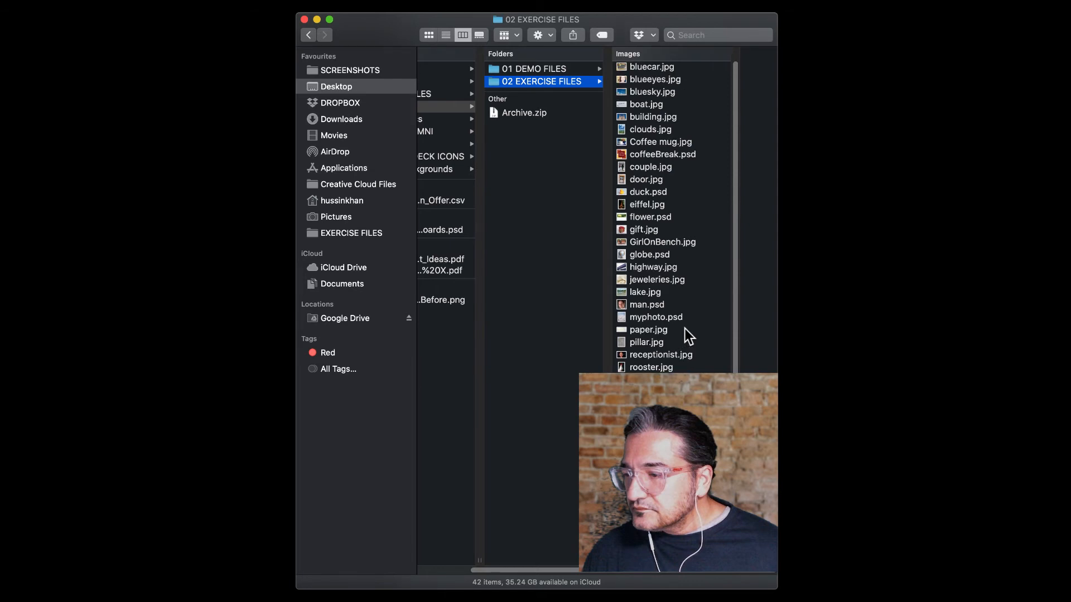
scroll(689, 336, "up", 1)
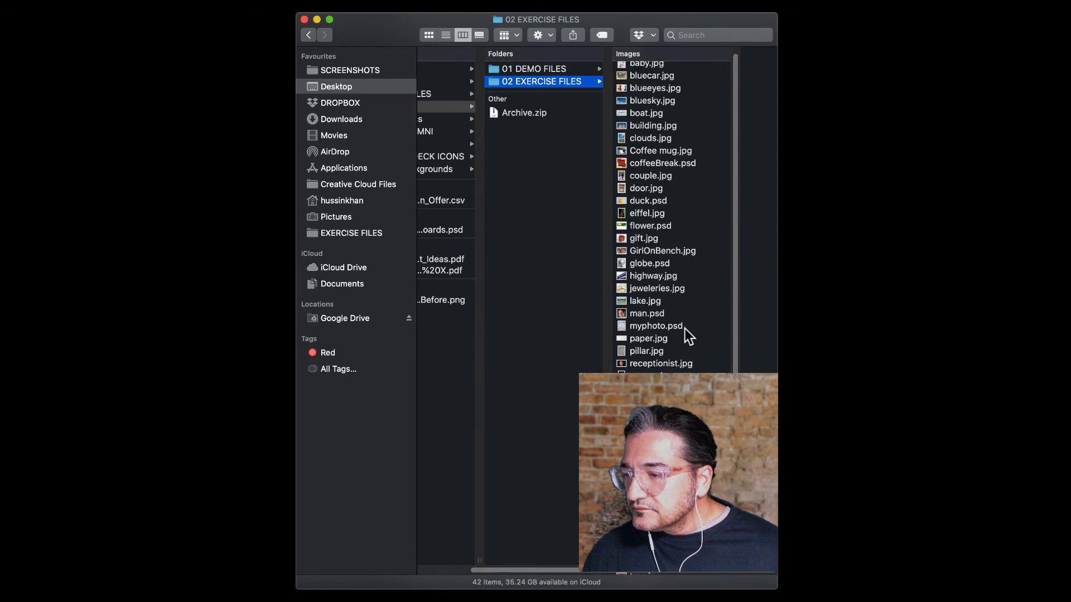
scroll(689, 337, "up", 1)
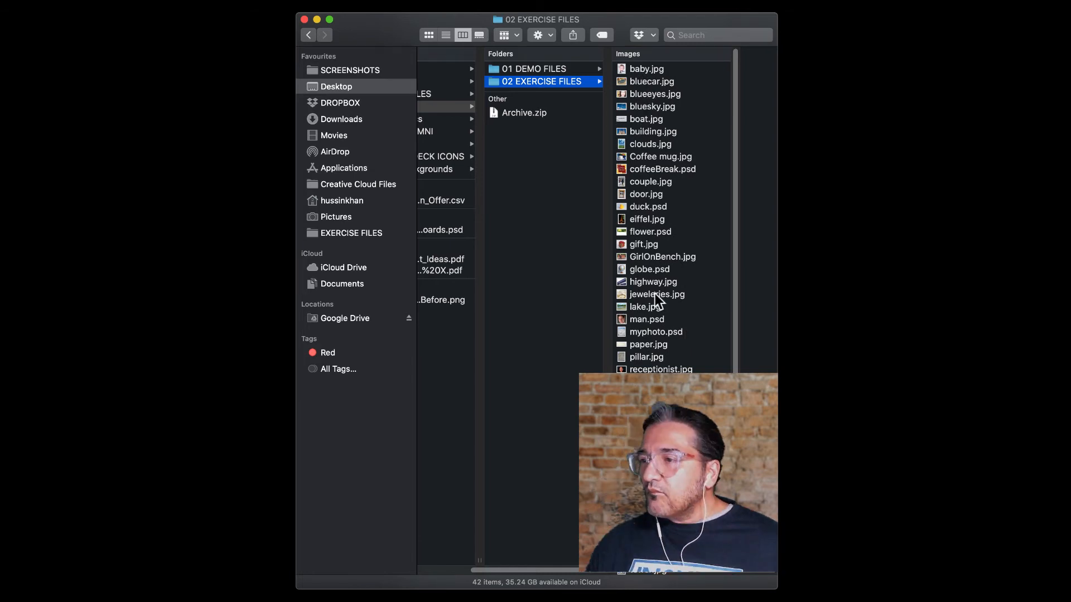
scroll(657, 300, "down", 4)
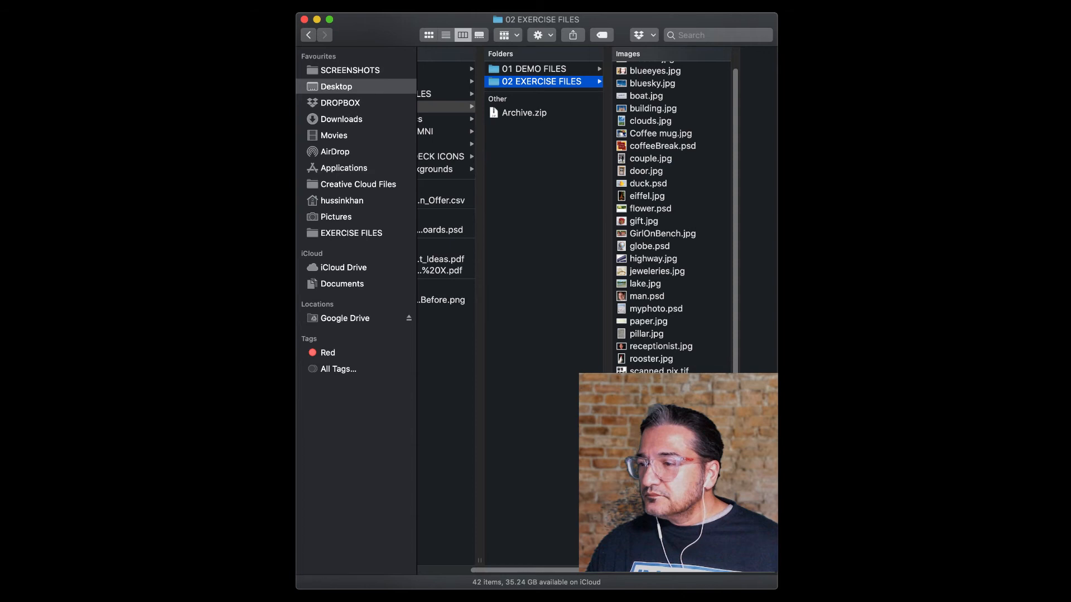
left_click(653, 409)
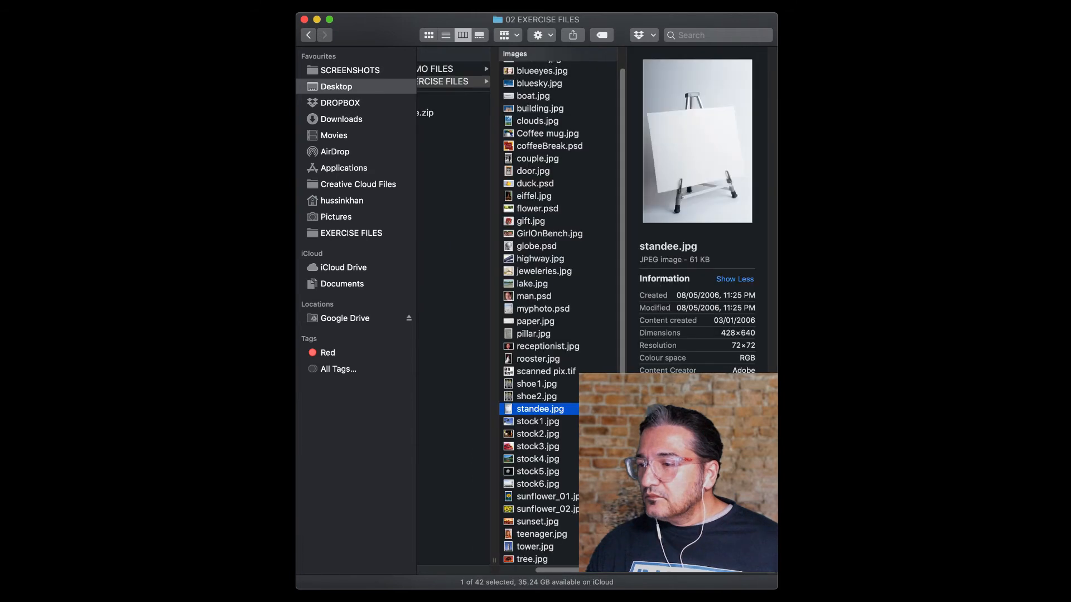
left_click(533, 472)
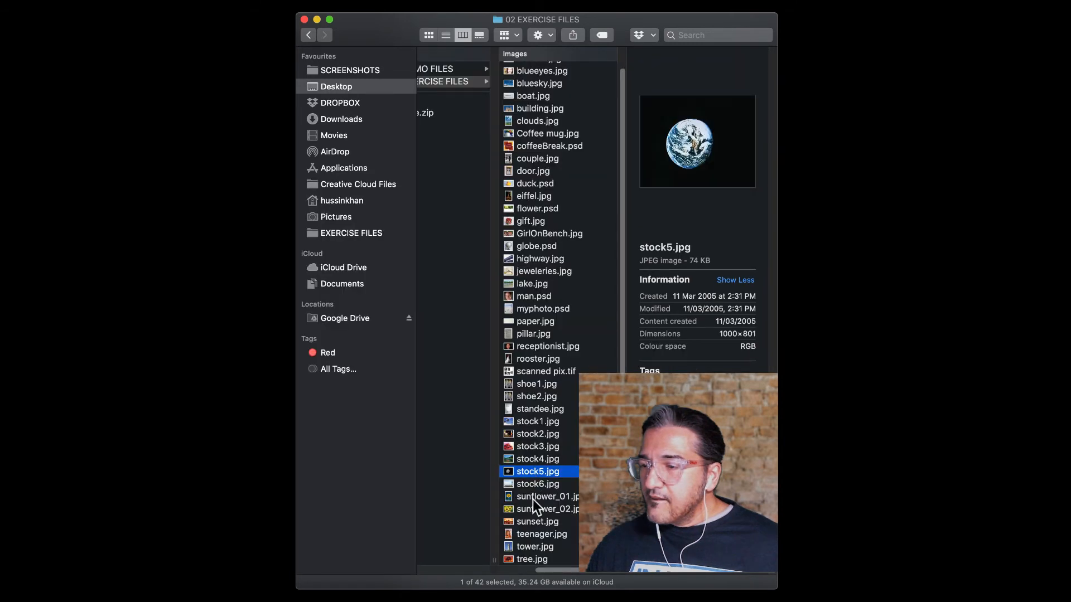
left_click(536, 561)
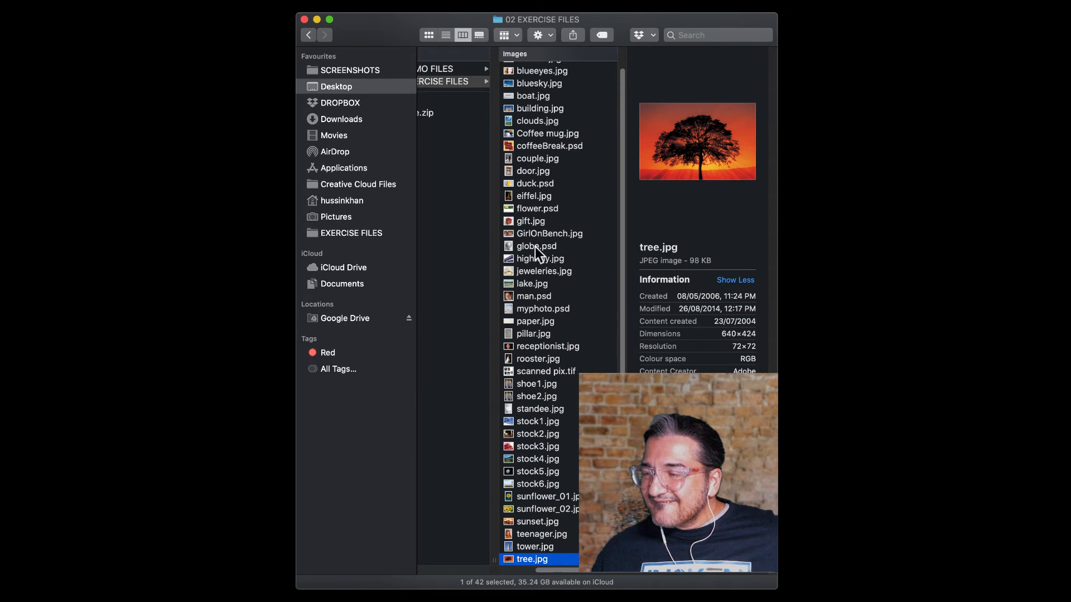
left_click(535, 247)
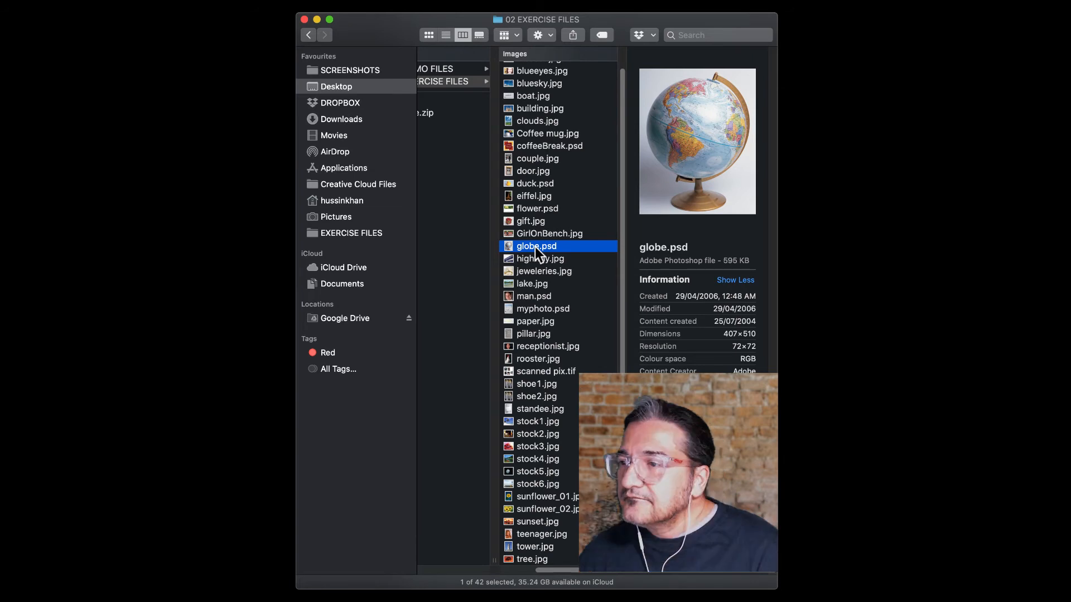
left_click(531, 186)
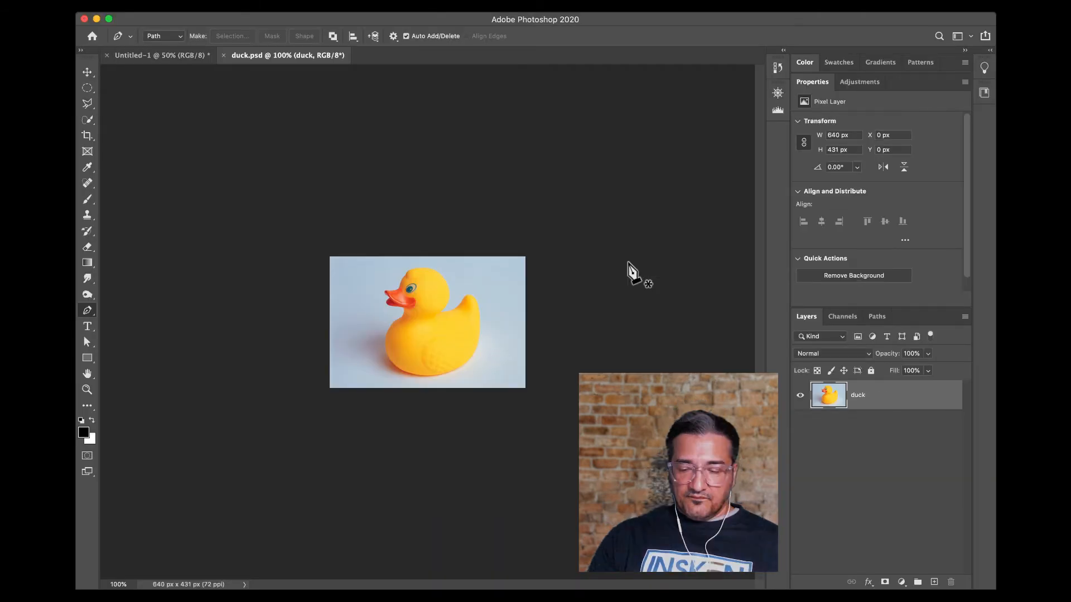
Start a Pen path where the duck's beak meets its forehead and curve it over the top of the head.
key("super+equal")
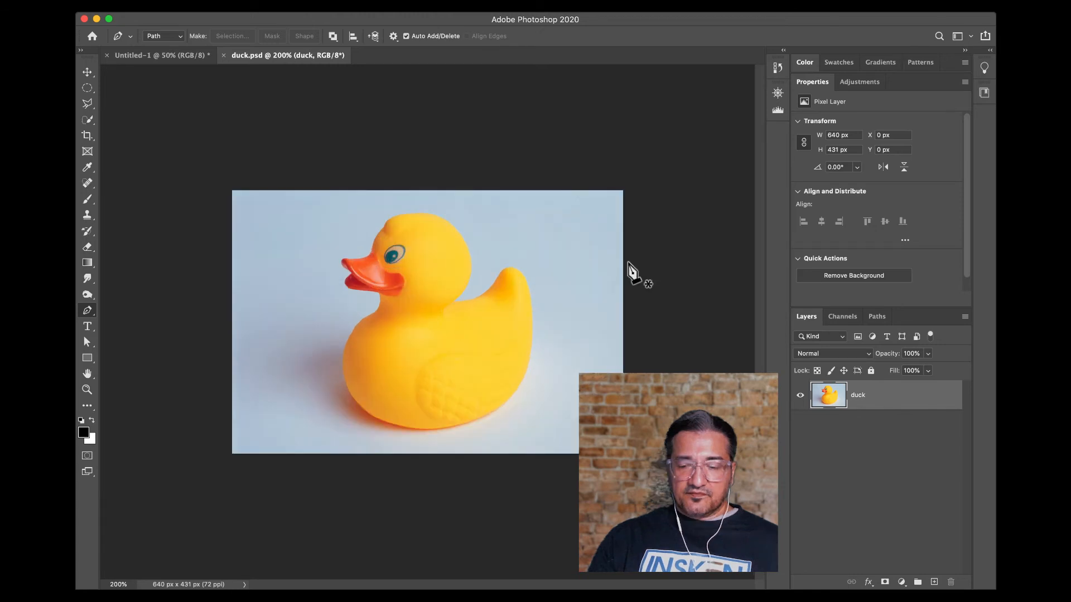
key("super+equal")
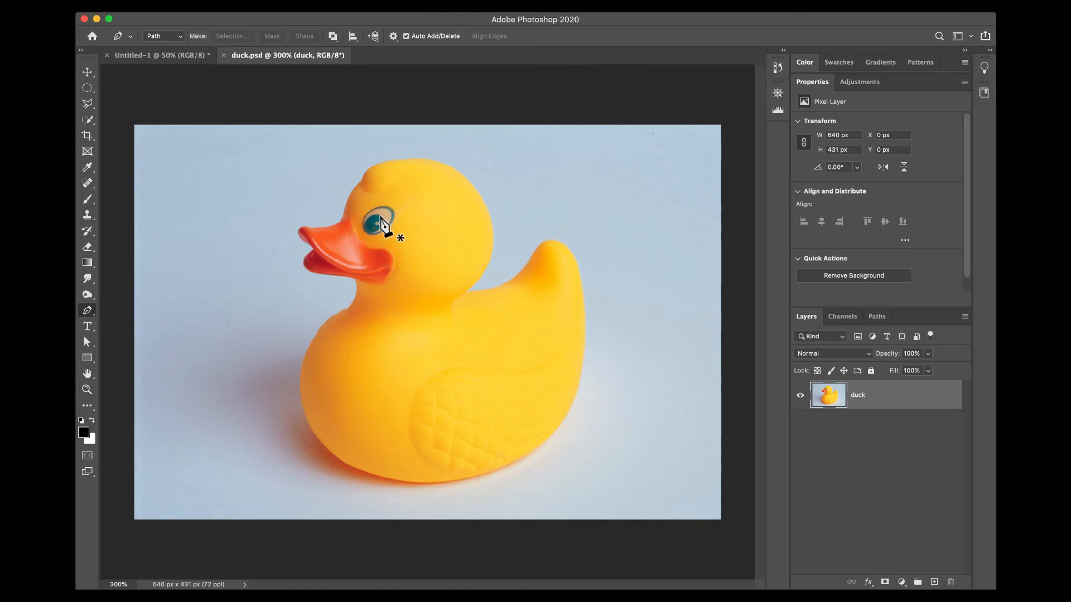
key("super+plus")
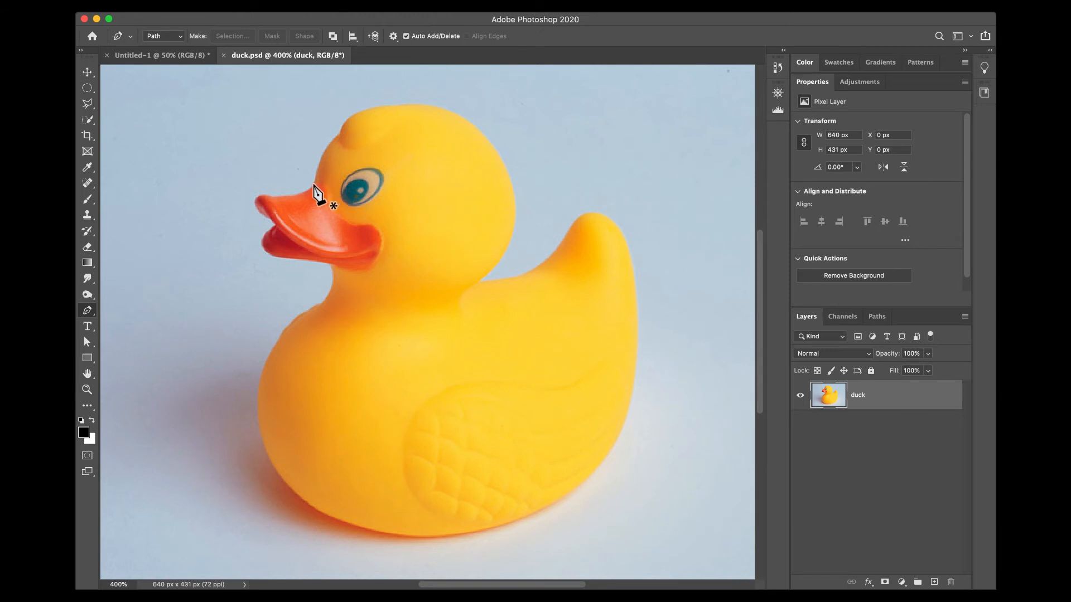
left_click(313, 184)
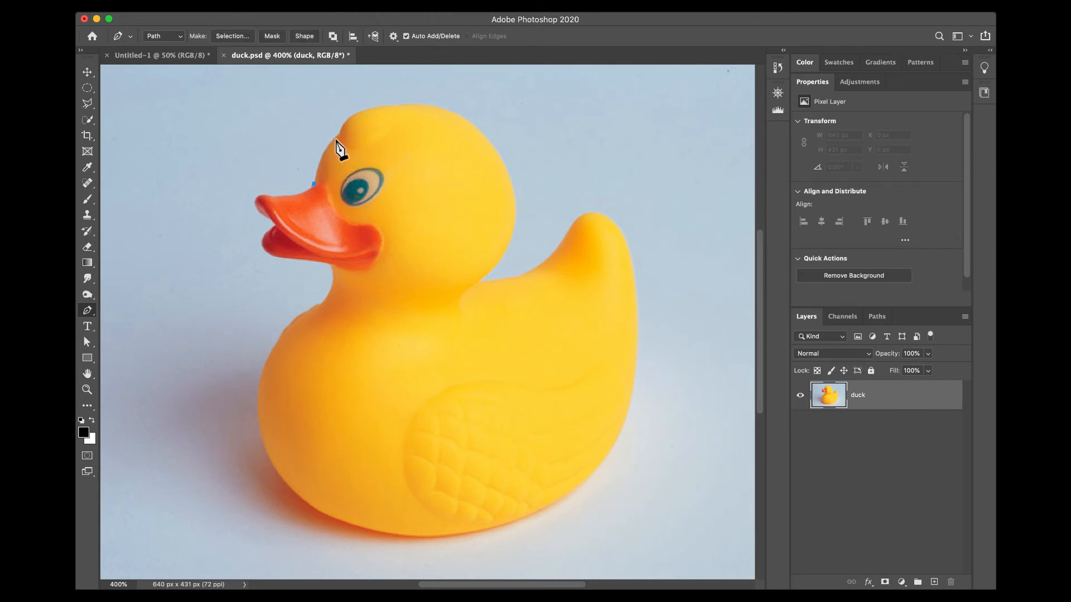
left_click_drag(339, 135, 361, 119)
left_click_drag(348, 111, 348, 105)
left_click(469, 120)
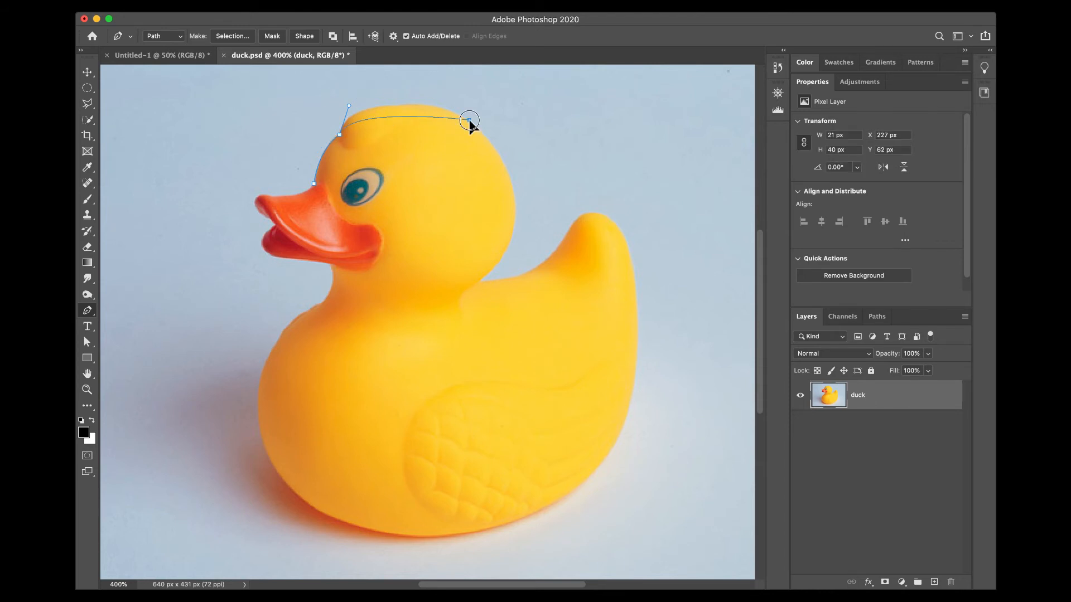
left_click_drag(469, 120, 526, 153)
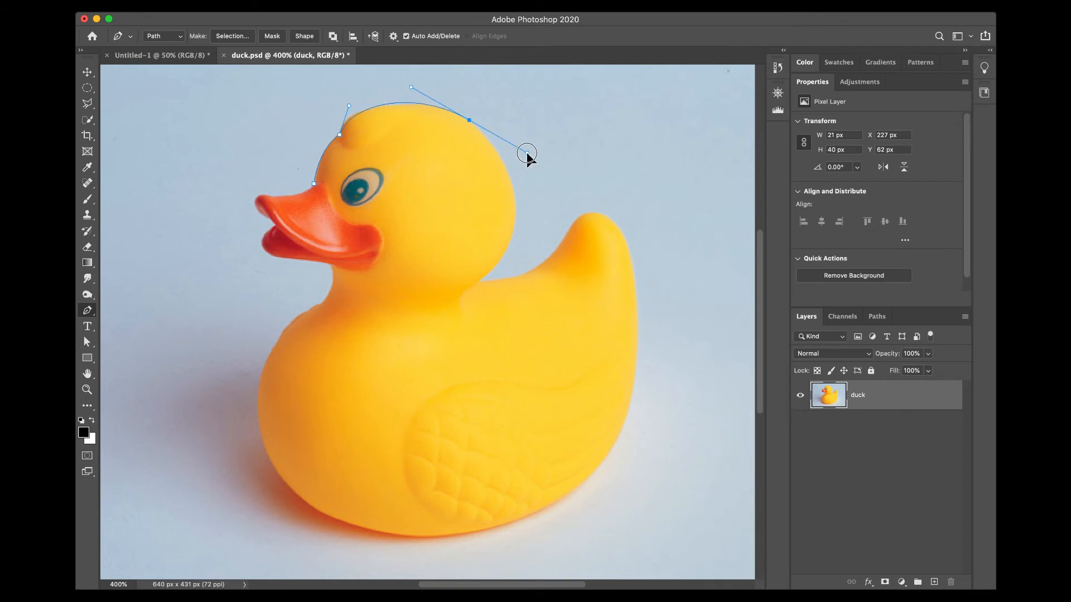
left_click_drag(527, 154, 527, 154)
left_click(481, 279)
left_click_drag(481, 279, 427, 312)
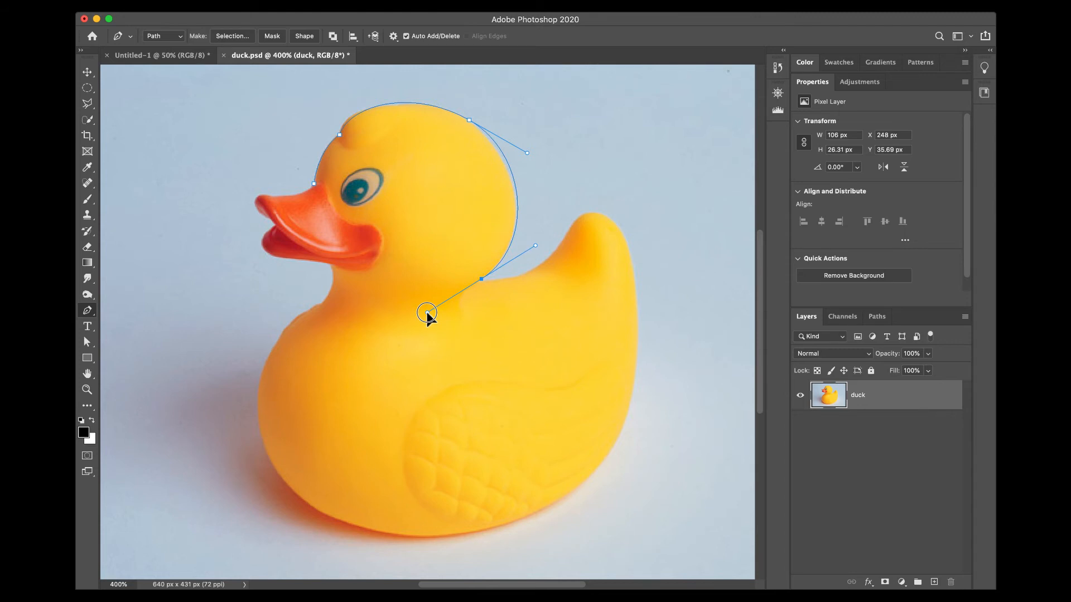
left_click_drag(428, 314, 441, 317)
left_click_drag(552, 252, 553, 252)
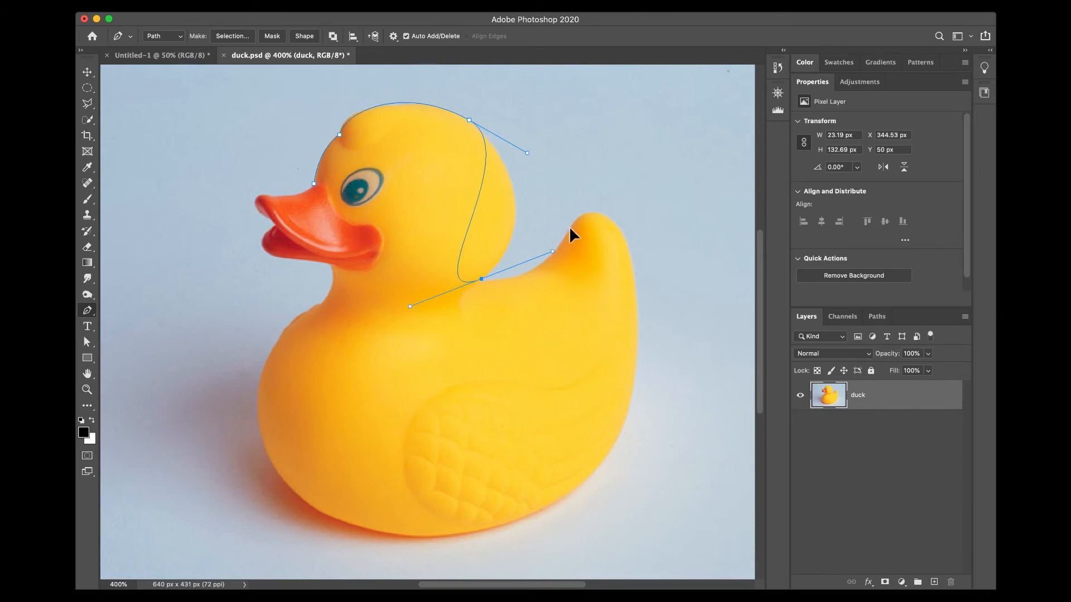
key("super+z")
Curve the path down the back of the head to a corner anchor at the neck, with its outgoing handle aimed toward the tail.
left_click(479, 279)
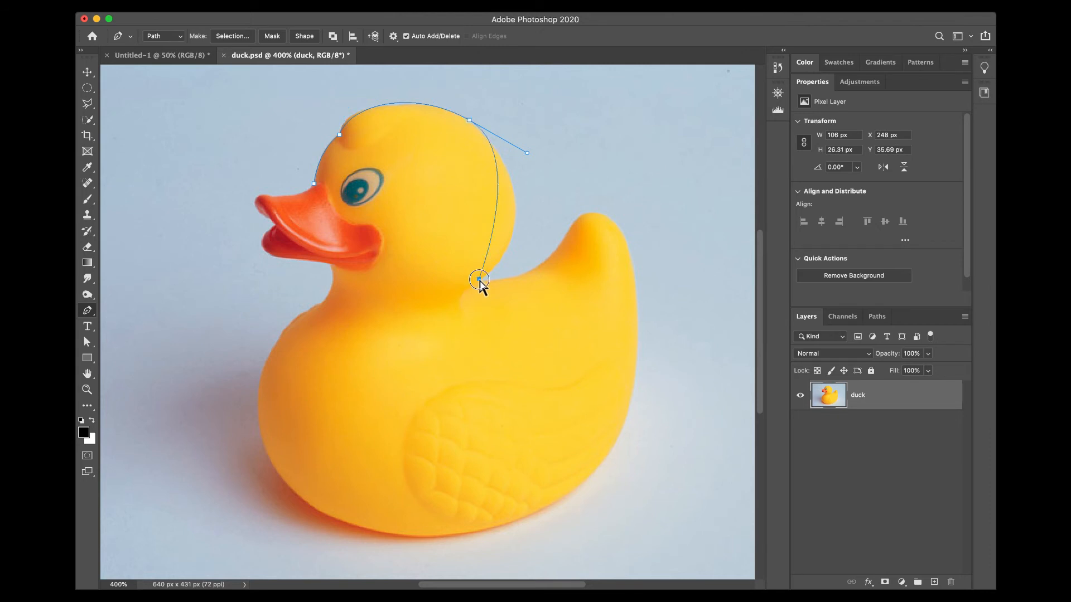
left_click_drag(479, 278, 425, 324)
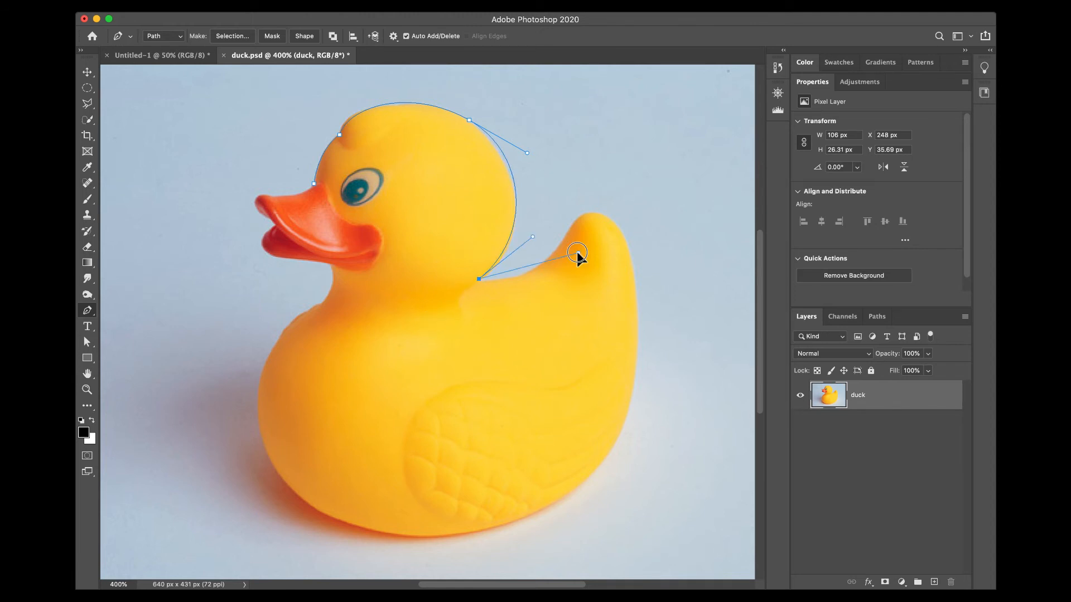
left_click(563, 242)
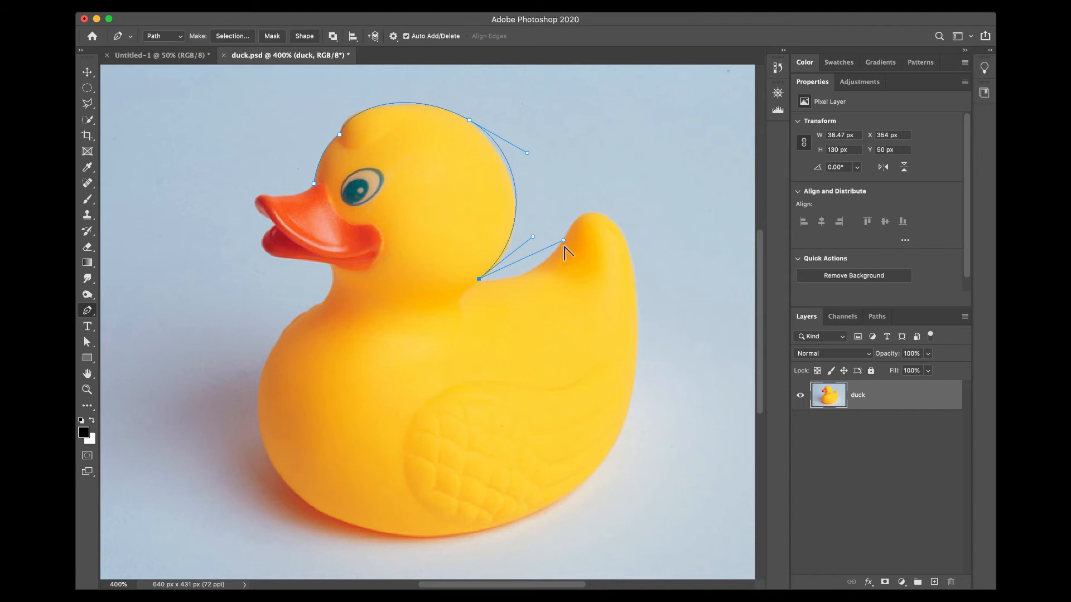
Try several ways of continuing the path from the neck anchor along the back to the tail, undoing each attempt.
left_click(559, 249)
key("super+z")
left_click_drag(537, 277, 569, 231)
key("super+z")
left_click_drag(529, 273, 555, 264)
key("super+z")
key("super+z")
left_click(582, 215)
left_click_drag(583, 216, 593, 201)
key("ctrl+z")
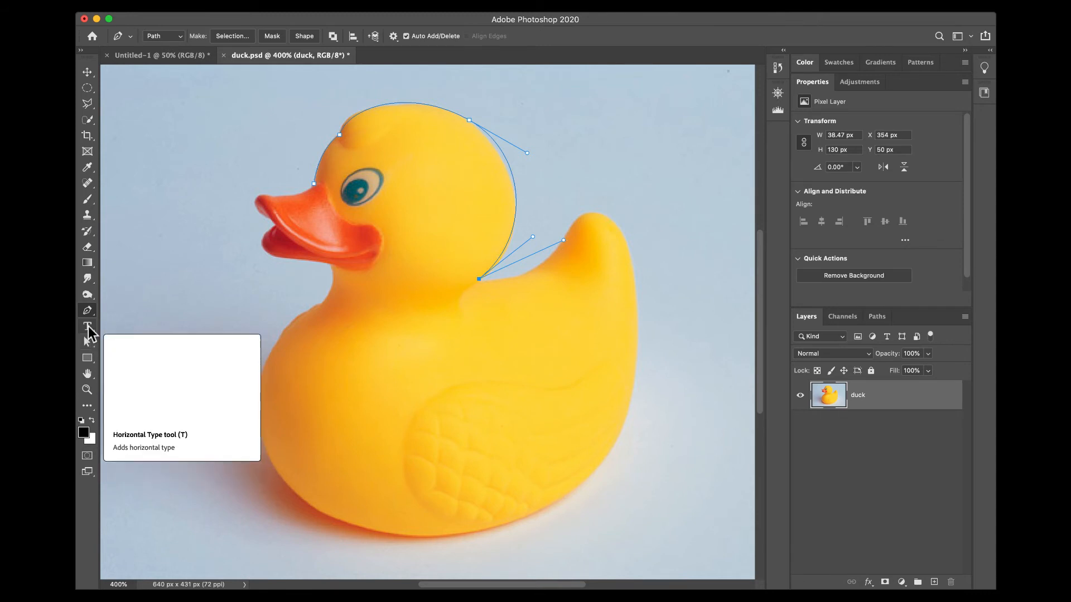
Shorten the neck anchor's outgoing handle and align it with the start of the duck's back using the Convert Point tool.
right_click(87, 310)
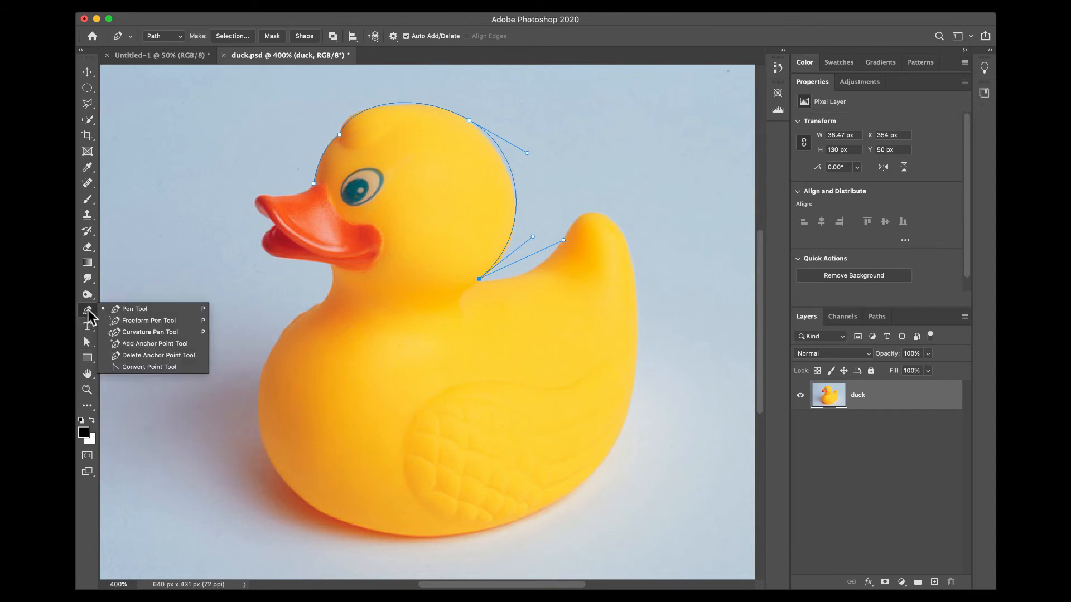
left_click(141, 367)
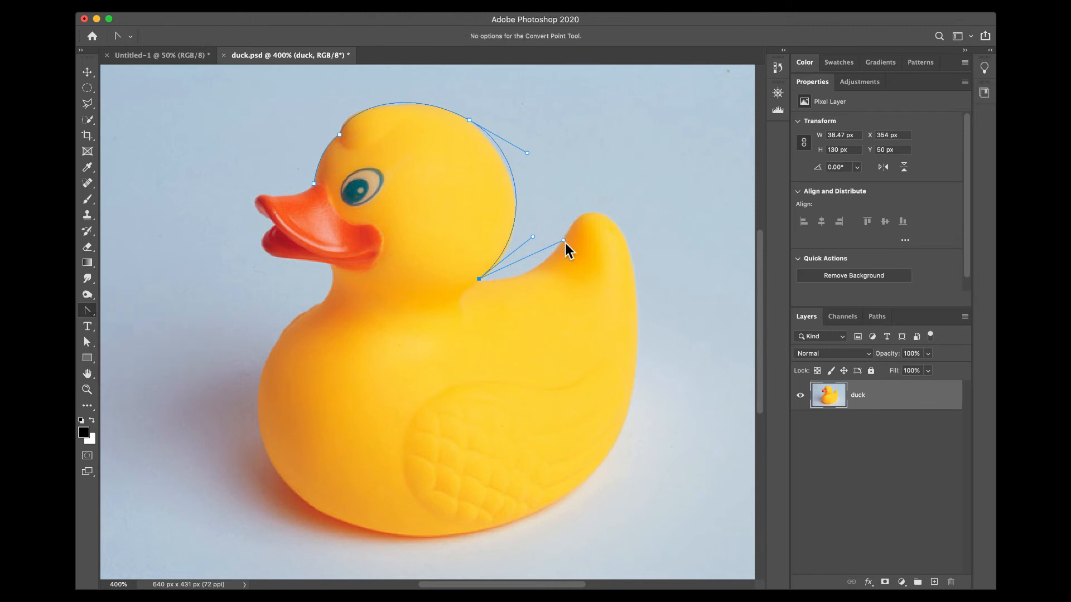
left_click_drag(564, 241, 503, 279)
Continue the Pen path from the neck anchor along the duck's back and over the tail tip with curved anchors.
left_click(87, 310)
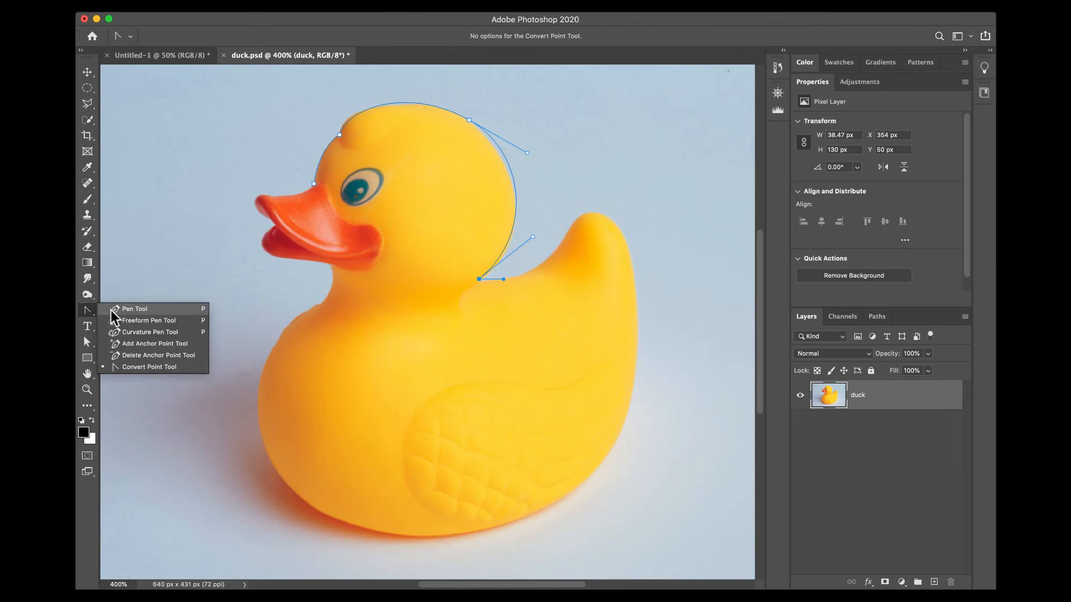
left_click(111, 310)
left_click(564, 239)
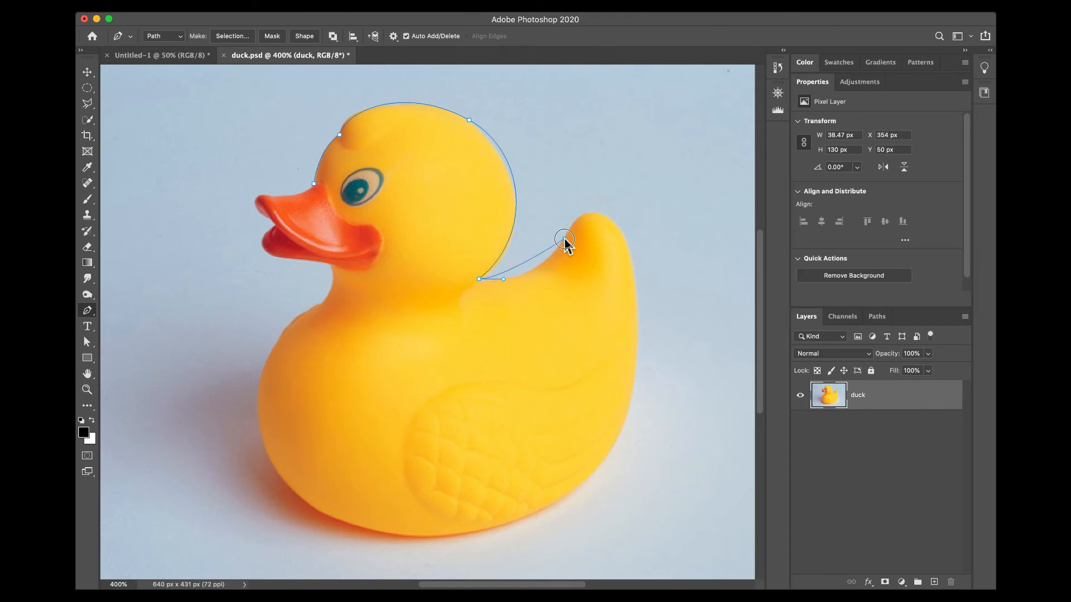
left_click_drag(565, 240, 583, 200)
left_click_drag(626, 241, 634, 268)
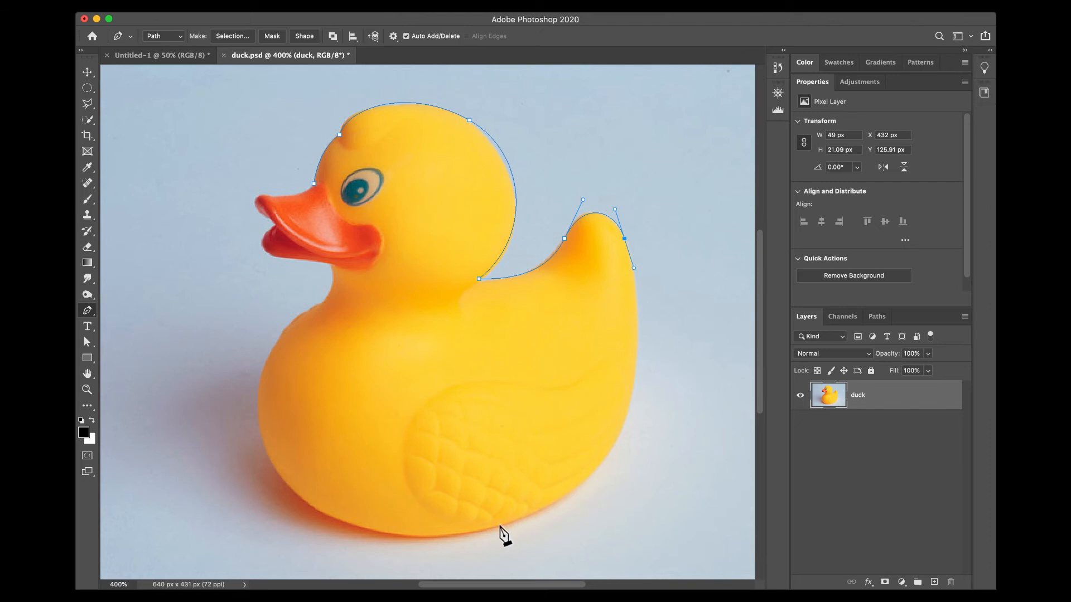
Curve the path down the duck's rear, along its underside and up the chest to a corner anchor at the front of the neck.
left_click_drag(499, 525, 321, 556)
left_click(258, 399)
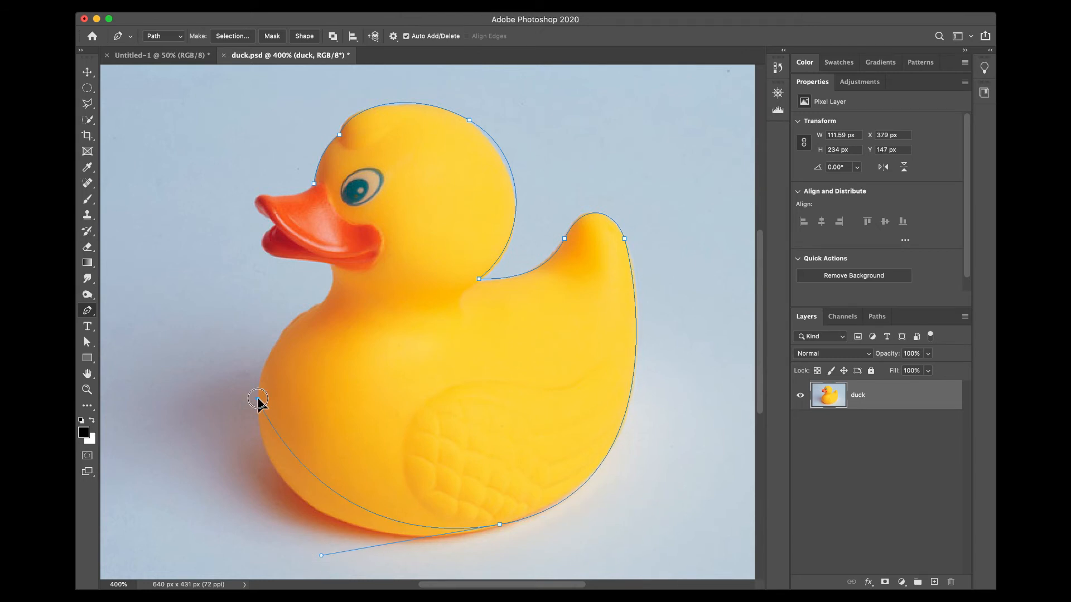
left_click_drag(258, 398, 256, 310)
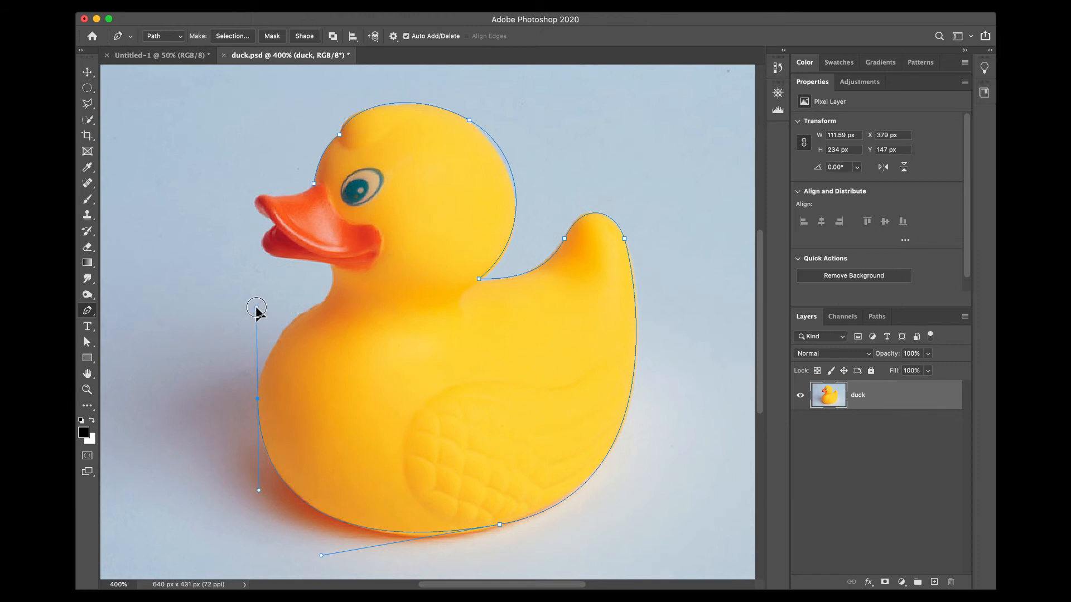
left_click(322, 303)
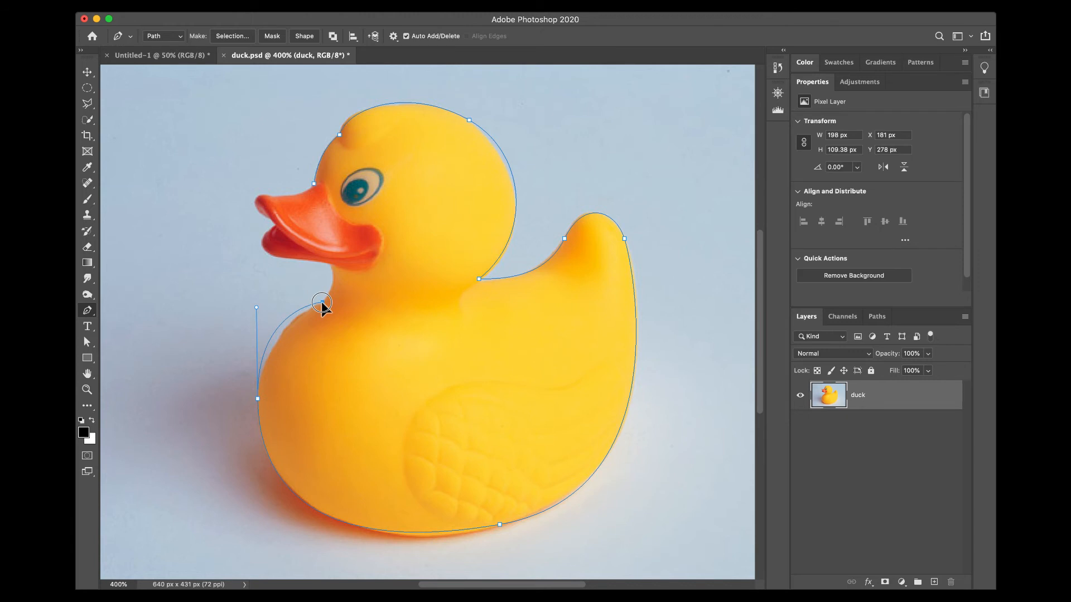
Extend the path up the front of the neck and around the lower beak to its tip, undoing the anchor tried in the mouth corner.
left_click(319, 260)
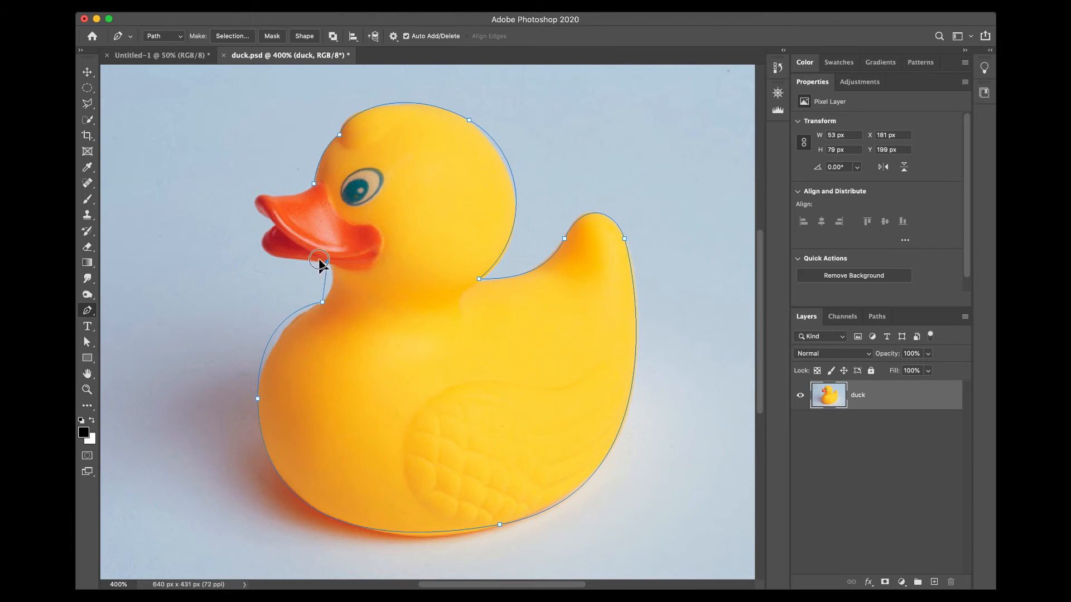
left_click_drag(319, 260, 307, 249)
left_click_drag(260, 243, 249, 216)
left_click(272, 222)
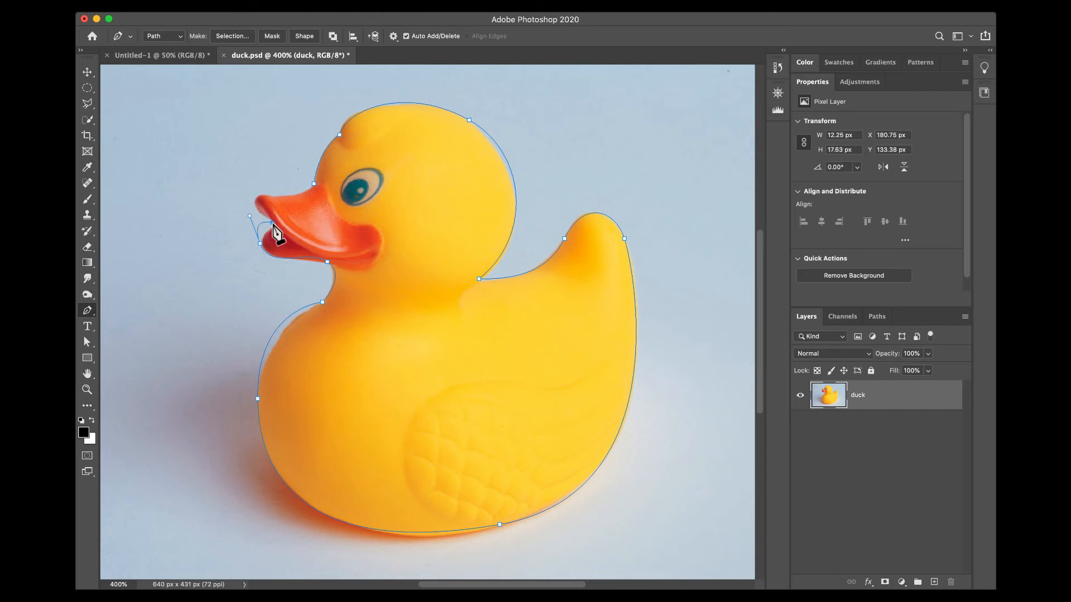
key("super+z")
Shorten the lower beak tip's handle, then trace the mouth opening and upper beak to close the path at its starting anchor.
left_click_drag(249, 216, 255, 220)
left_click_drag(260, 233, 265, 233)
left_click(273, 225)
left_click_drag(255, 202, 299, 195)
left_click(313, 184)
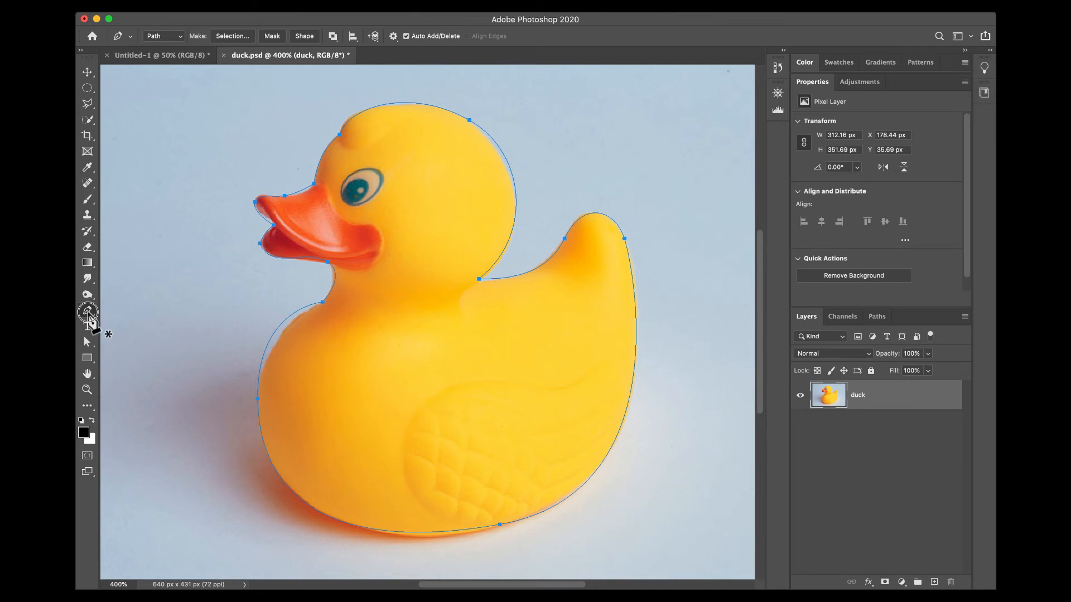
Adjust both handles of the anchor on the duck's underside with the Direct Selection tool so the curves follow the body's edge.
left_click_drag(88, 311, 122, 314)
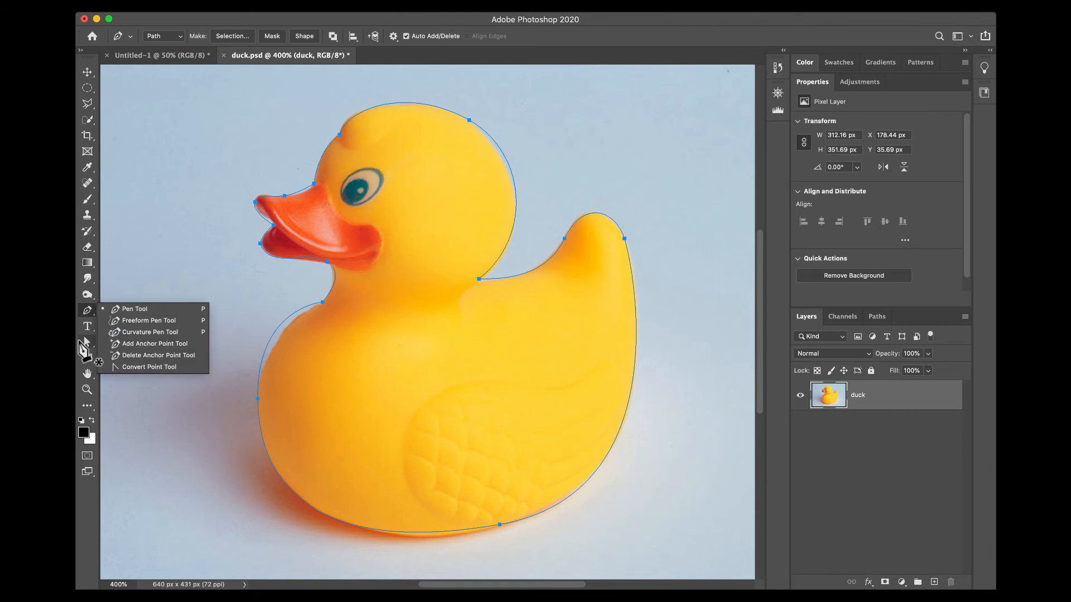
left_click(85, 345)
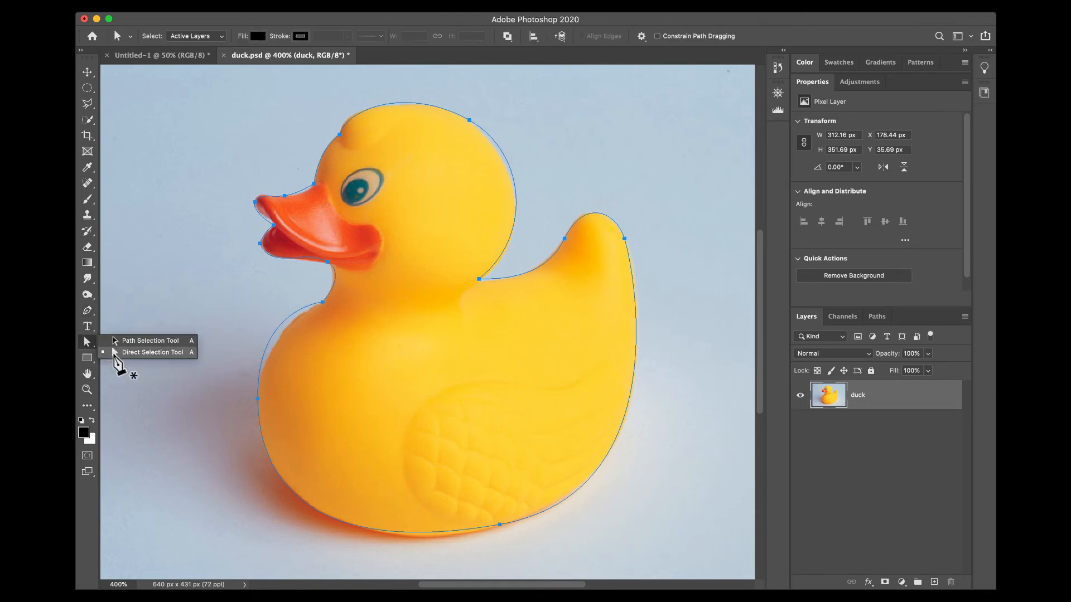
left_click(114, 353)
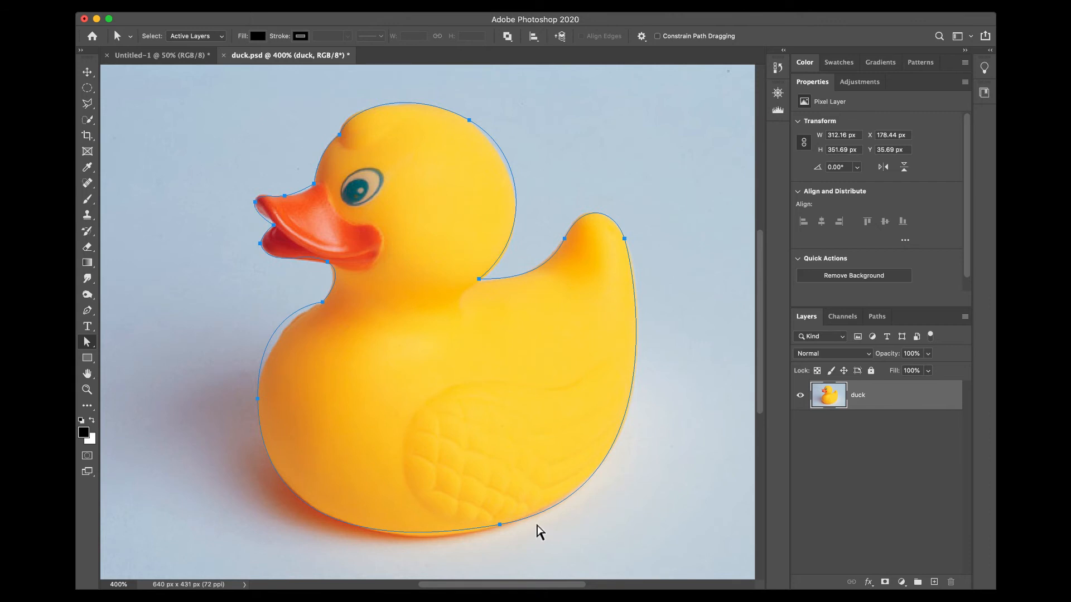
left_click(501, 526)
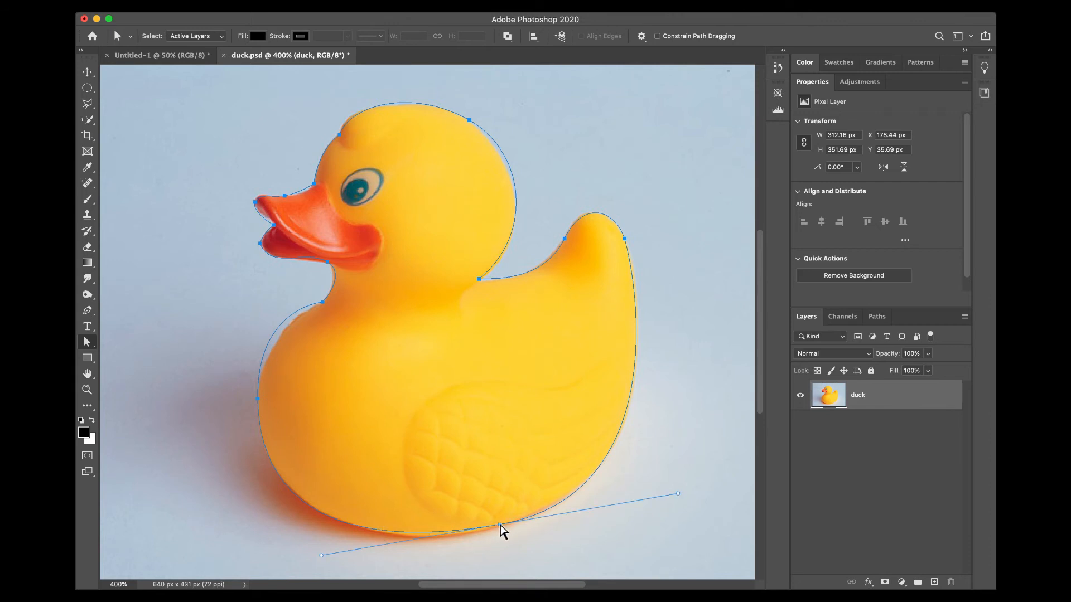
mouse_move(322, 556)
left_mouse_down()
mouse_move(334, 569)
mouse_move(324, 566)
left_mouse_up()
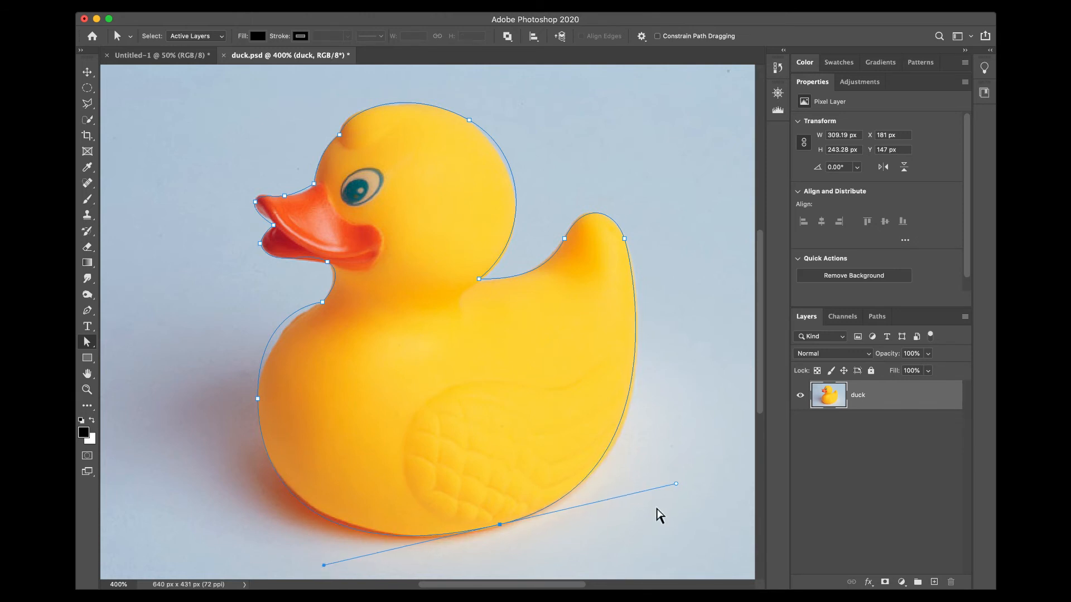
left_click_drag(676, 483, 682, 485)
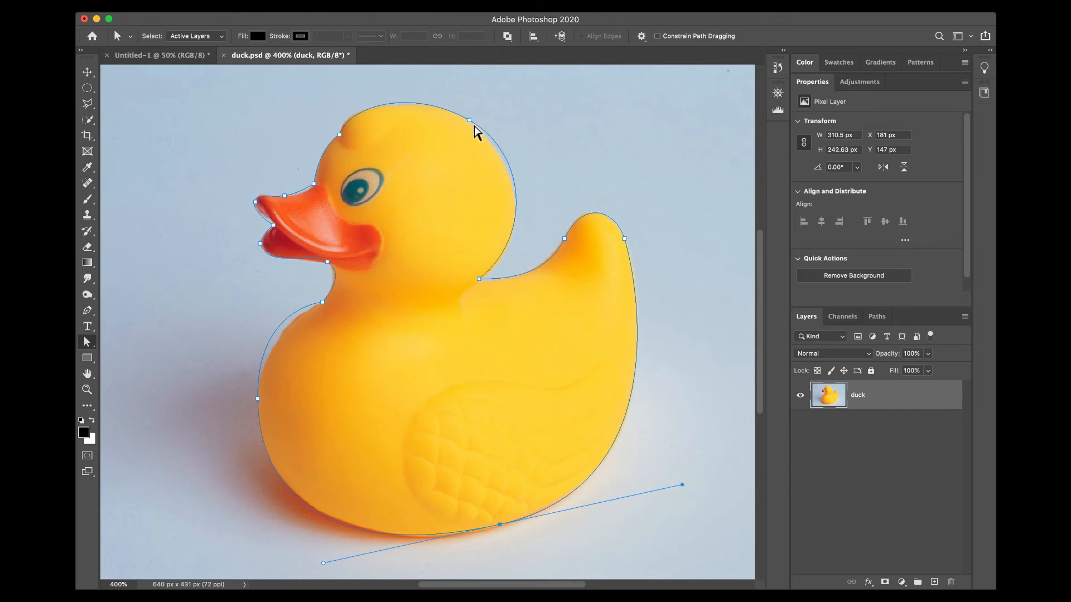
Tilt the handles of the anchor at the upper back of the head so the curve fits the head's edge.
left_click(470, 121)
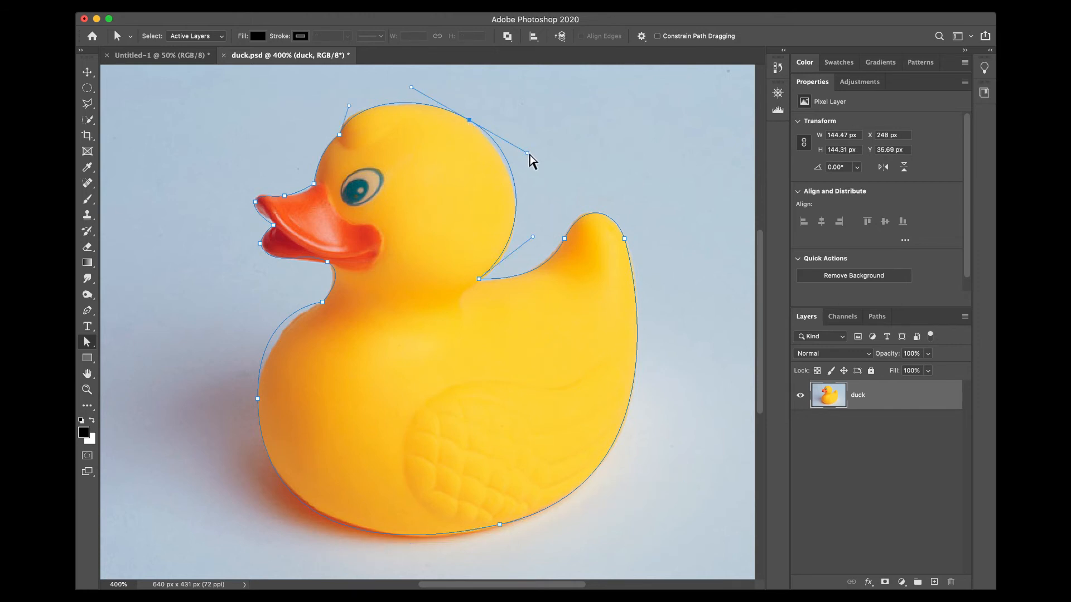
left_click_drag(528, 152, 526, 159)
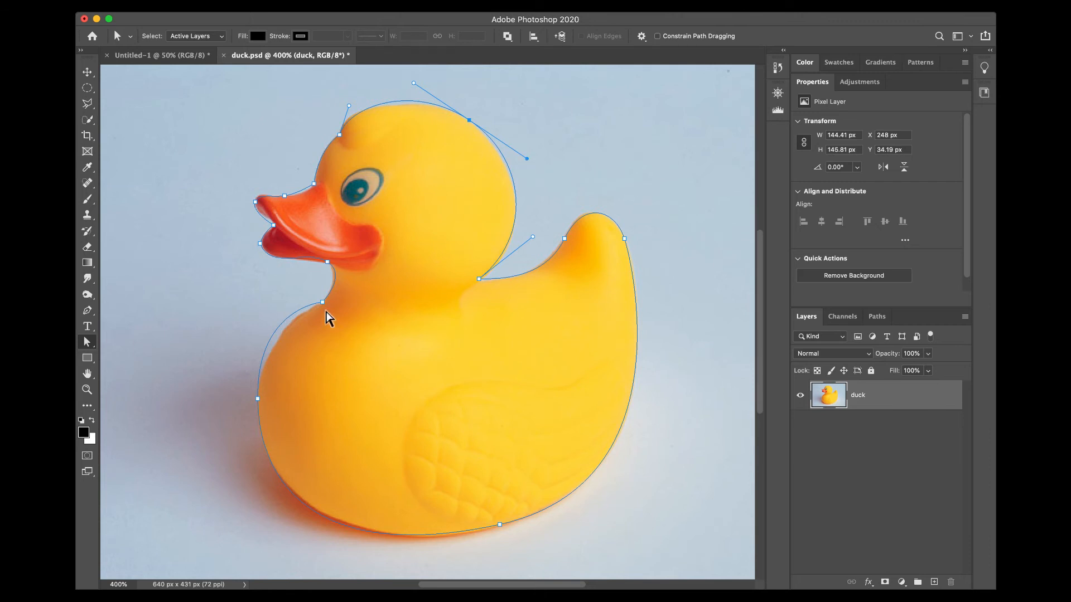
Refine the path's anchor handles along the duck's chest, the mouth corner and the upper beak so the curves hug the outline.
left_click(323, 304)
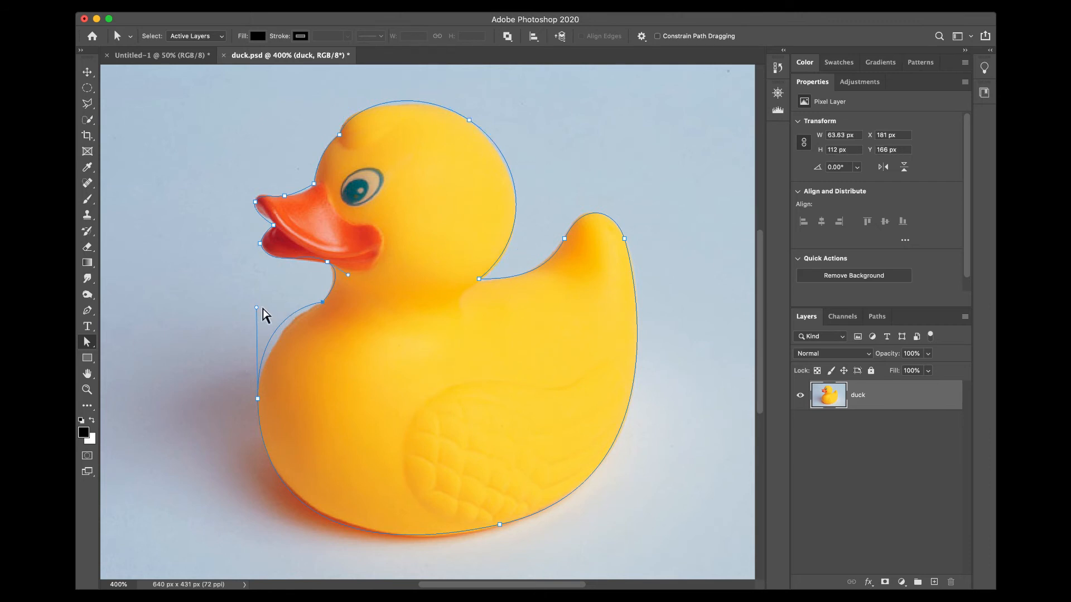
left_click_drag(256, 308, 257, 330)
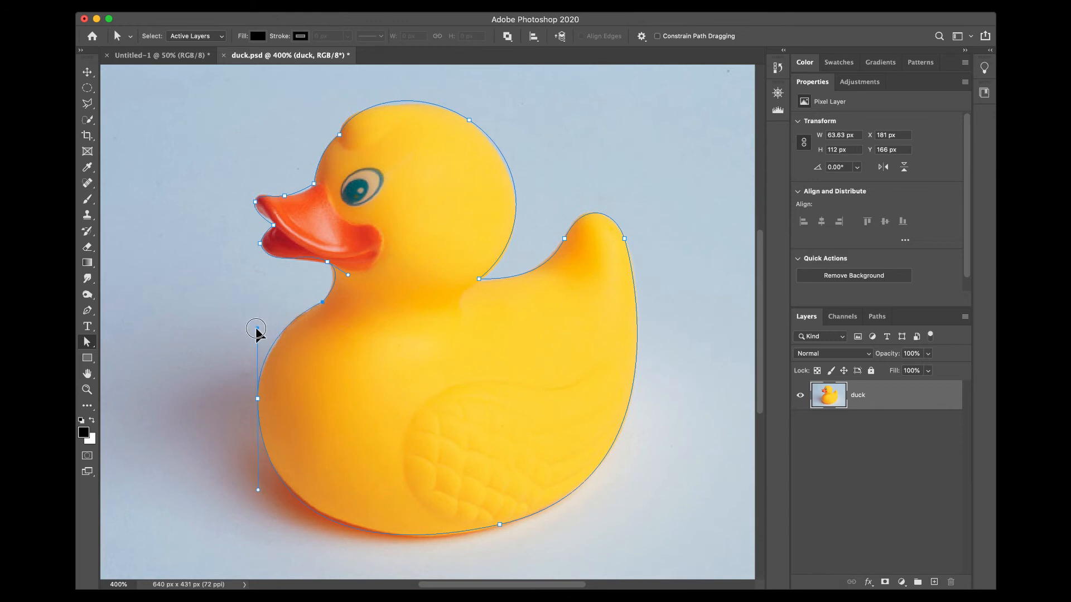
left_click(272, 225)
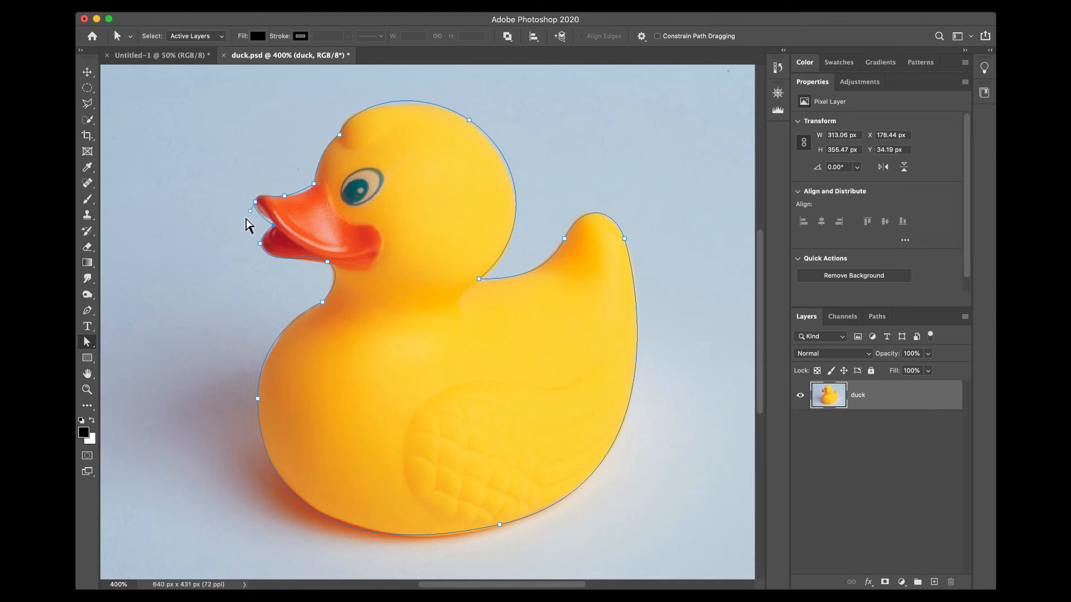
left_click_drag(251, 210, 249, 208)
left_click(274, 223)
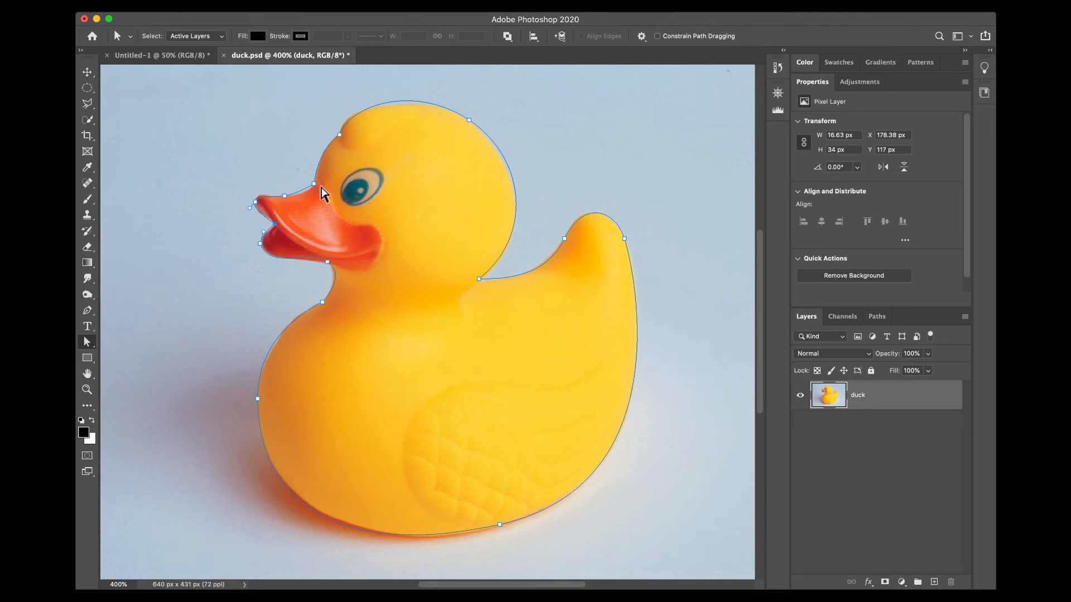
left_click(314, 184, "shift")
left_click(284, 196)
left_click_drag(264, 194, 260, 188)
Adjust both direction handles of the anchor at the back of the duck's head to tighten the head curve.
left_click(470, 121)
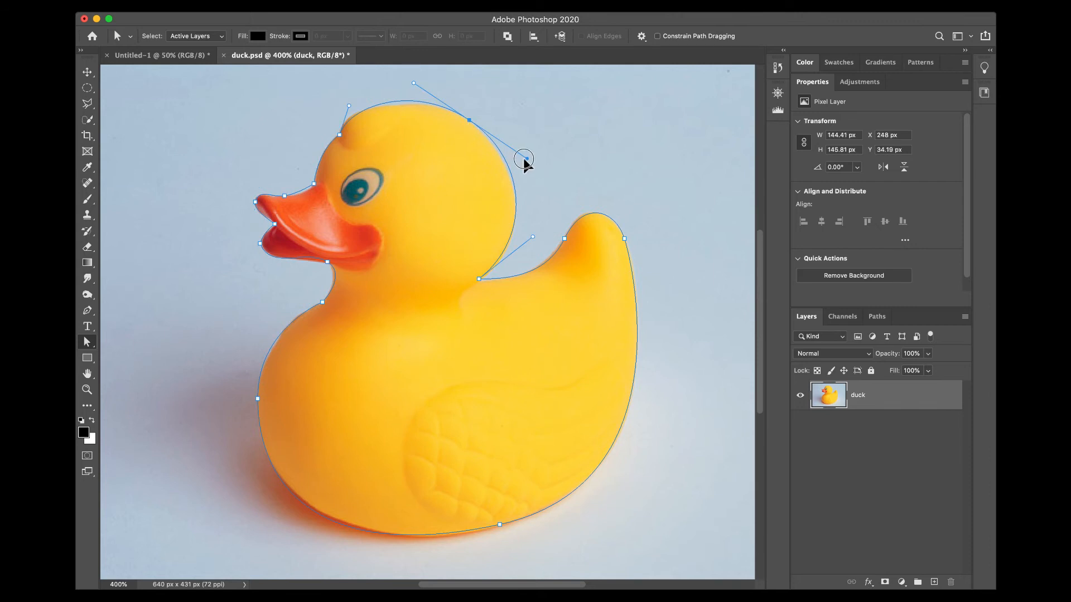
left_click_drag(526, 159, 525, 161)
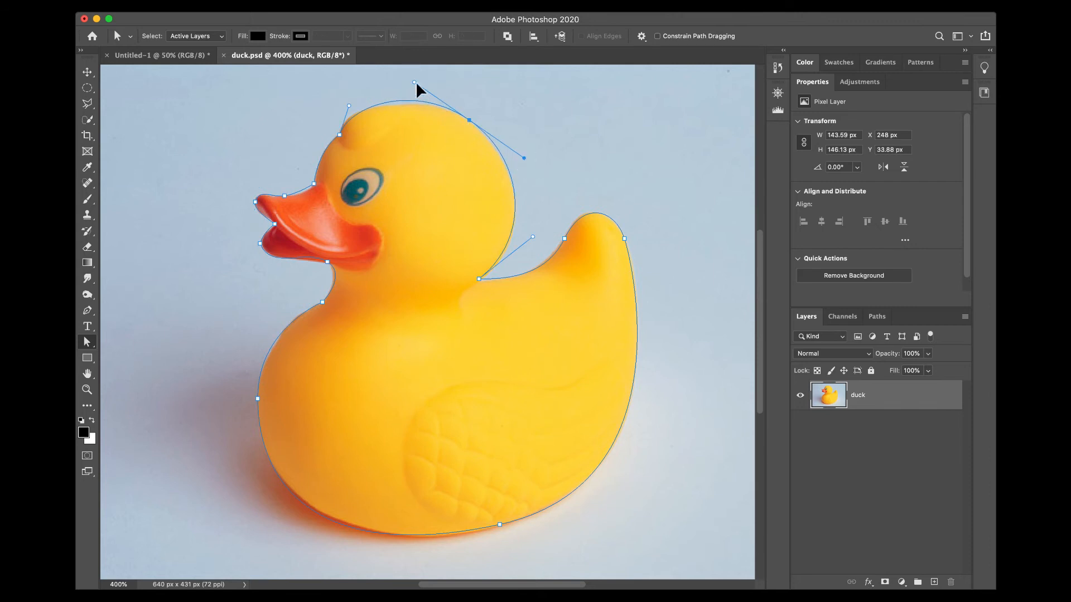
left_click_drag(414, 83, 417, 88)
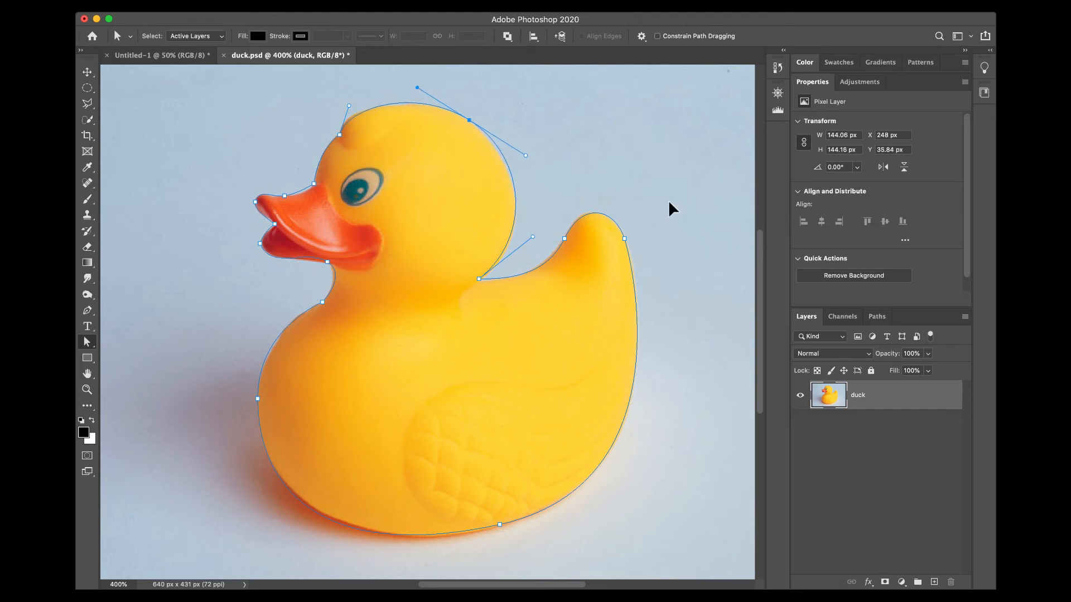
Convert the duck path into a new anti-aliased selection with a feather radius of 0 pixels.
left_click(87, 310)
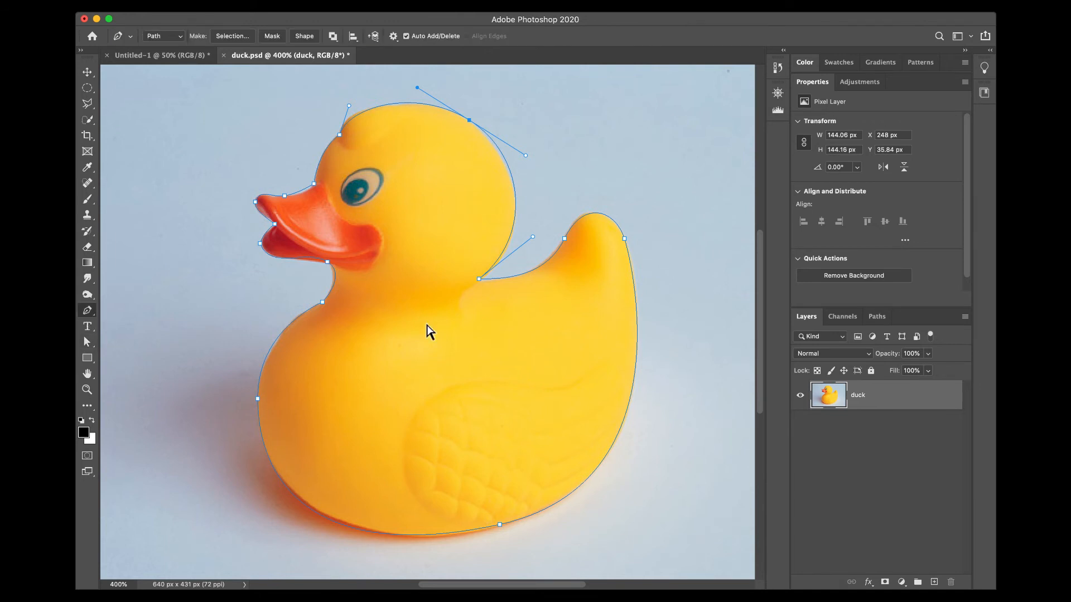
right_click(448, 312)
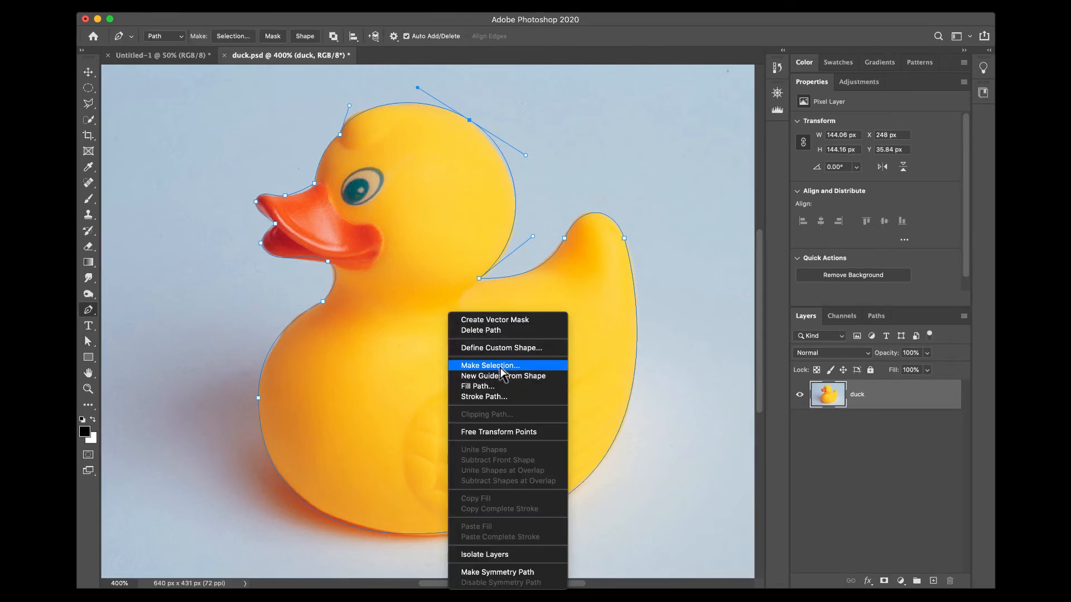
left_click(501, 365)
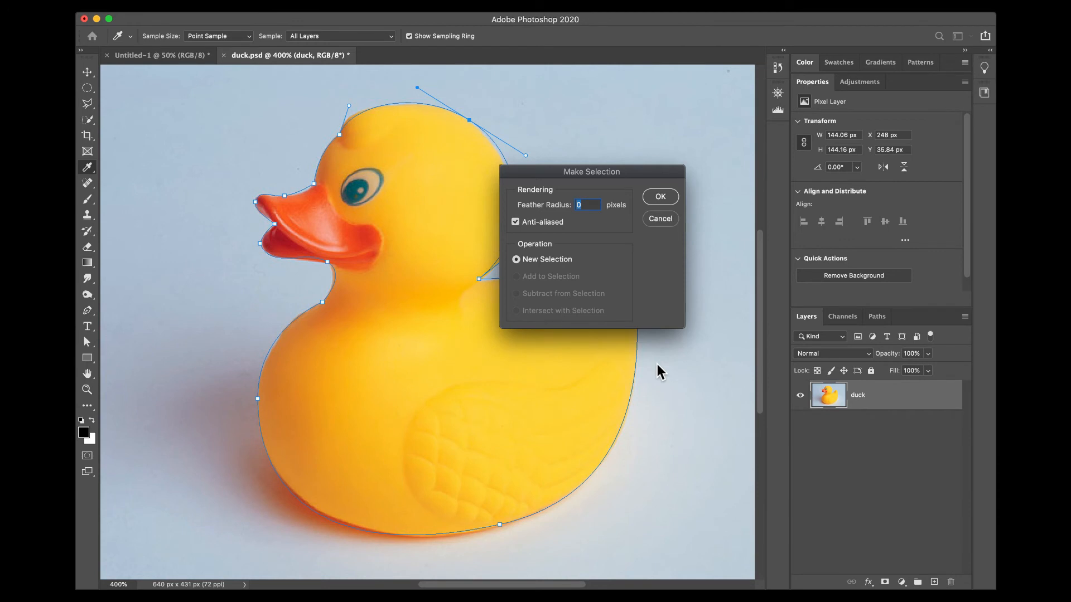
left_click(659, 198)
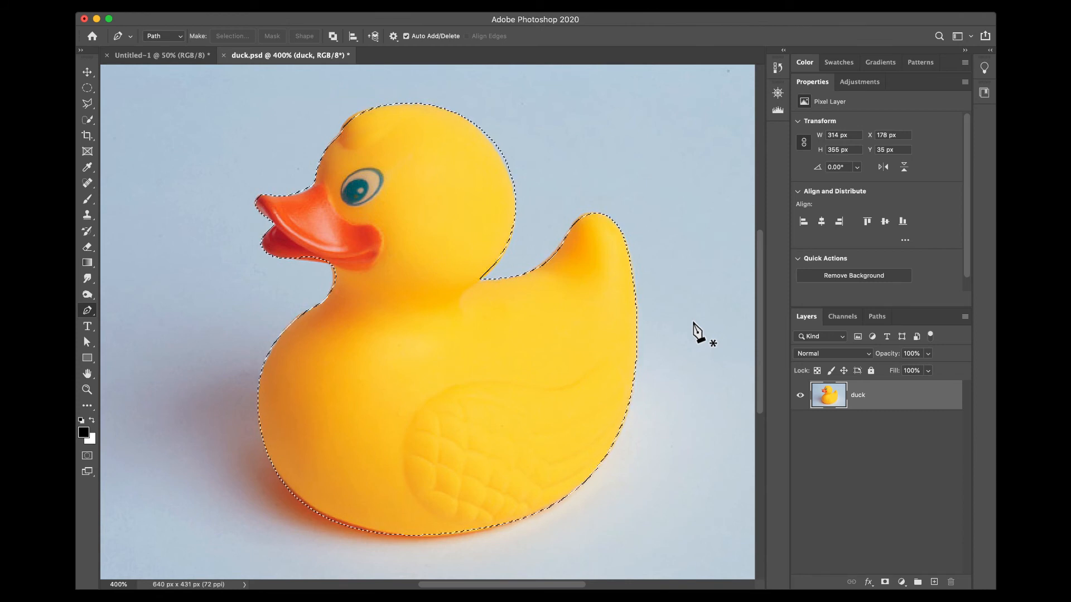
Copy the selected duck onto its own layer and hide the original duck layer.
key("ctrl+j")
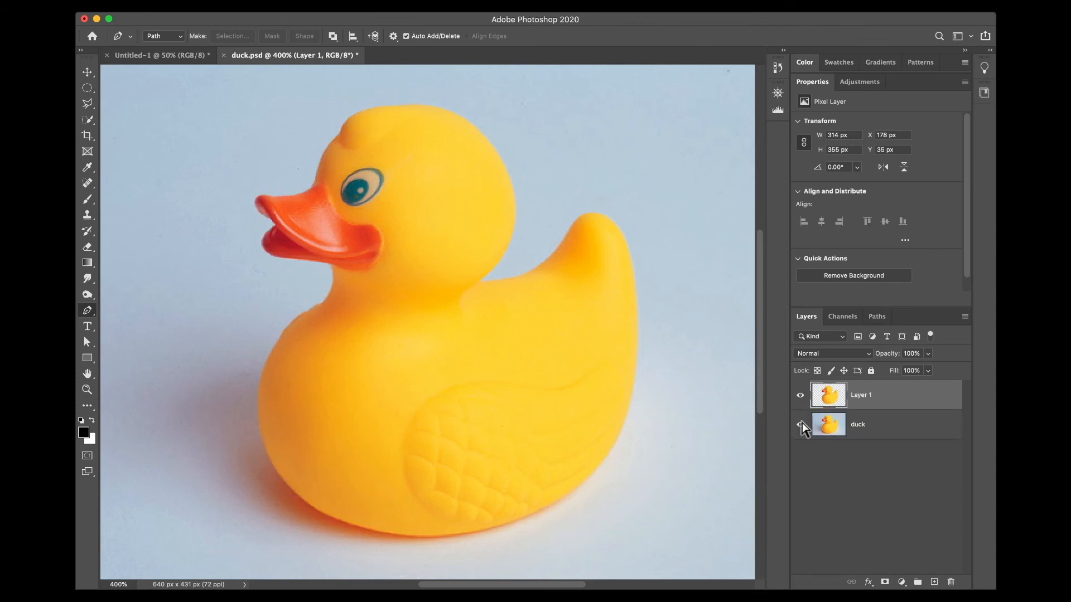
left_click(800, 425)
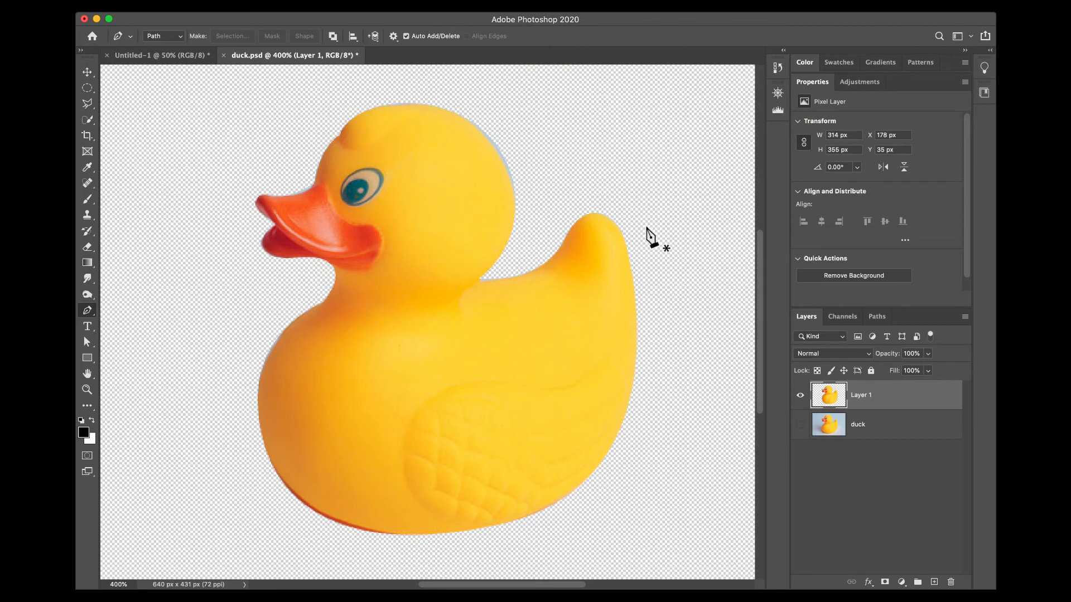
Set the path thumbnails to the largest size in the Paths Panel Options.
left_click(877, 317)
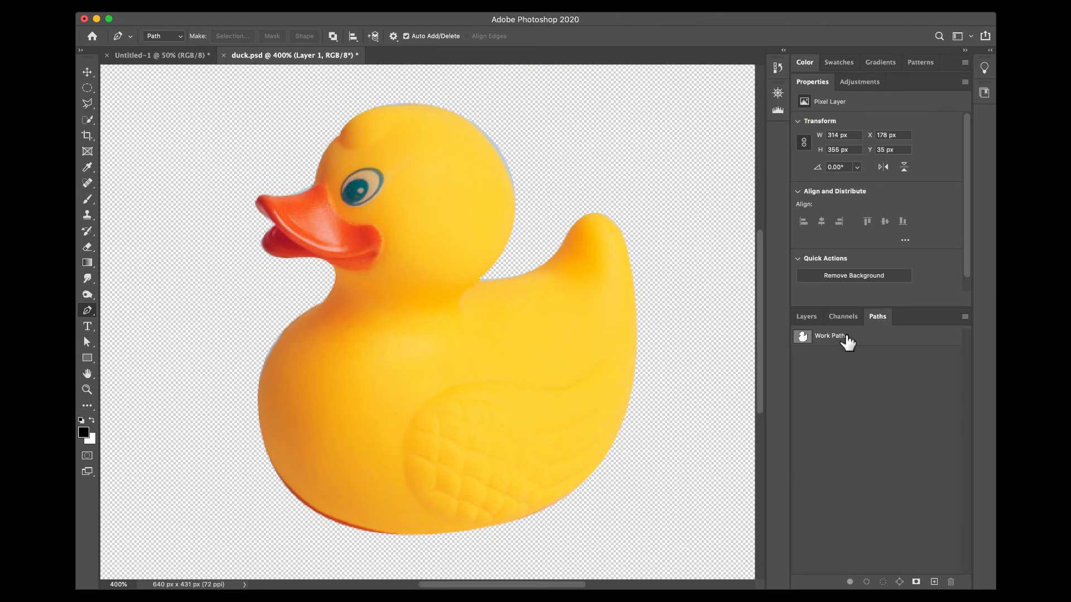
left_click(965, 316)
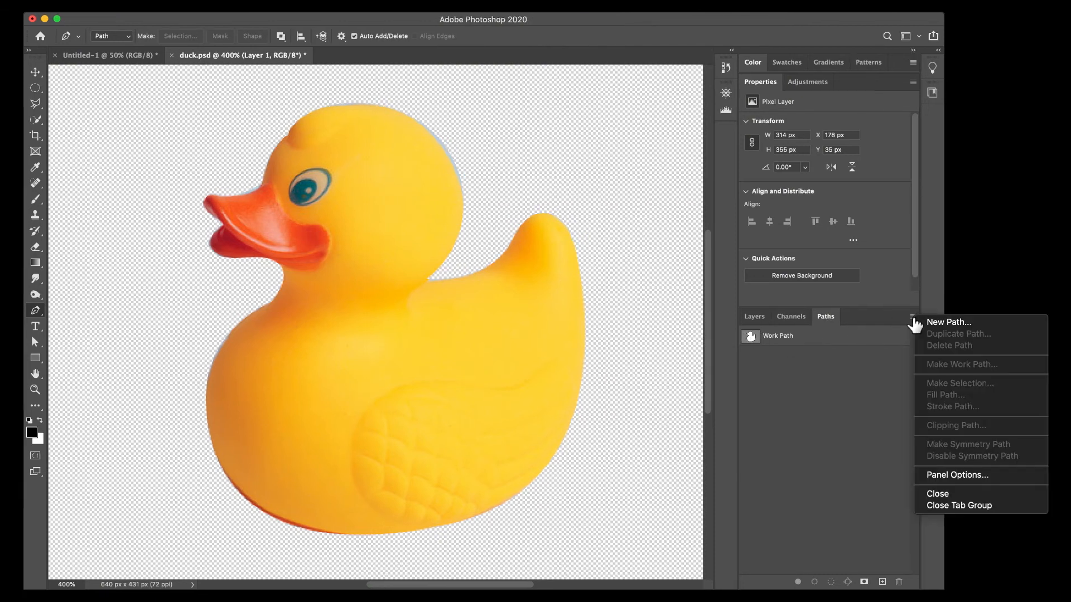
left_click(948, 475)
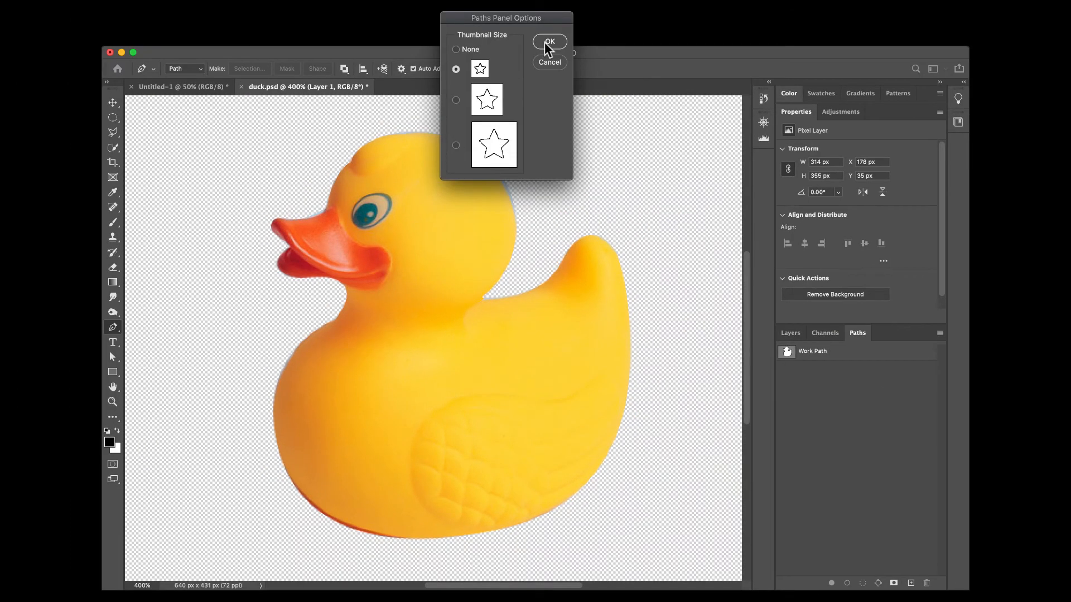
left_click(459, 146)
left_click(550, 43)
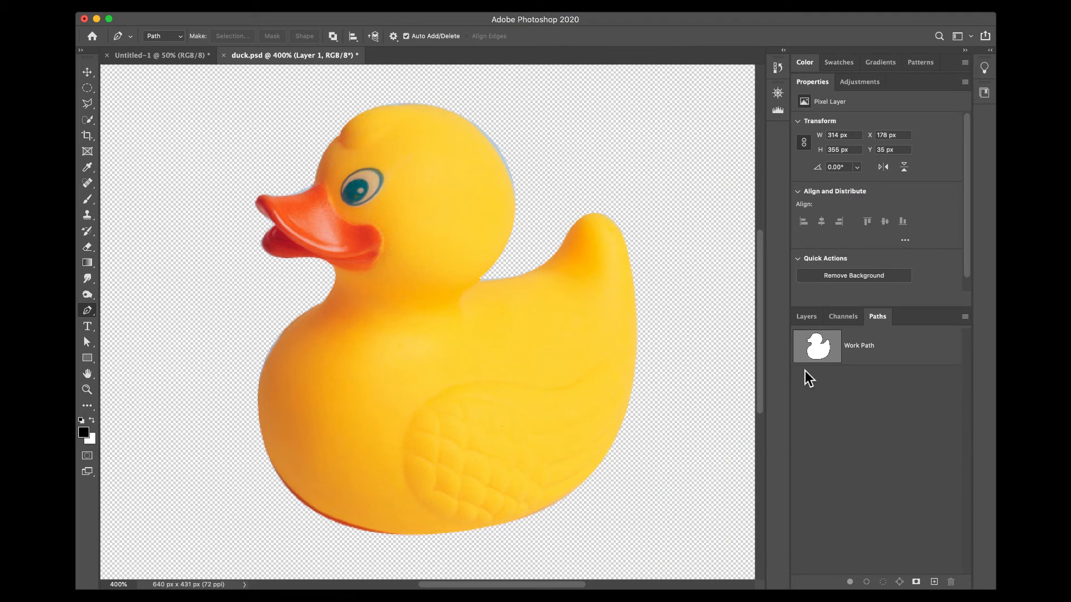
Load the duck's Work Path as a selection.
left_click(804, 316)
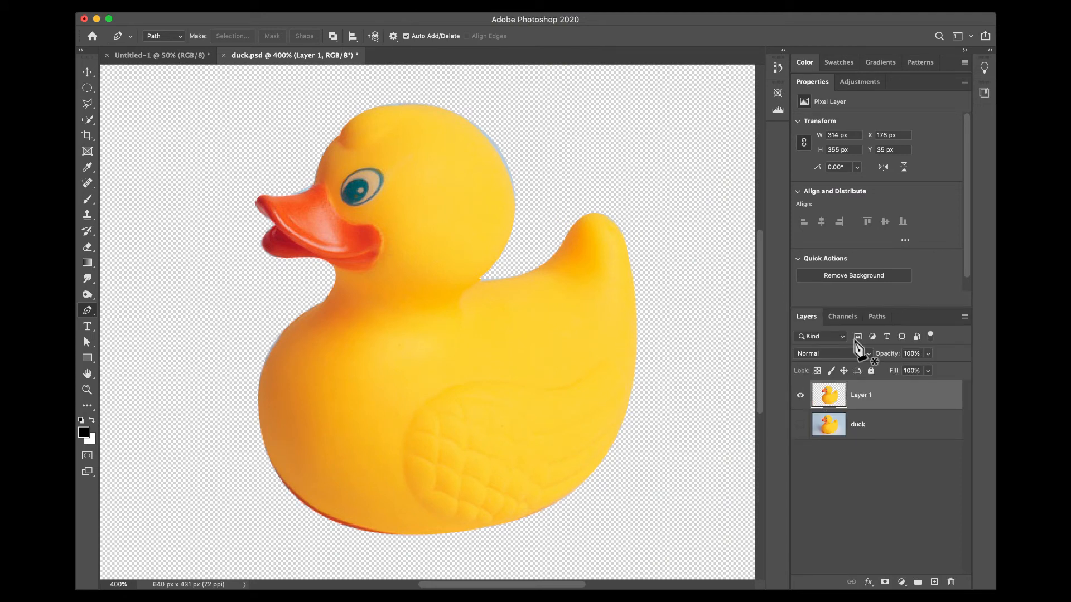
left_click(875, 318)
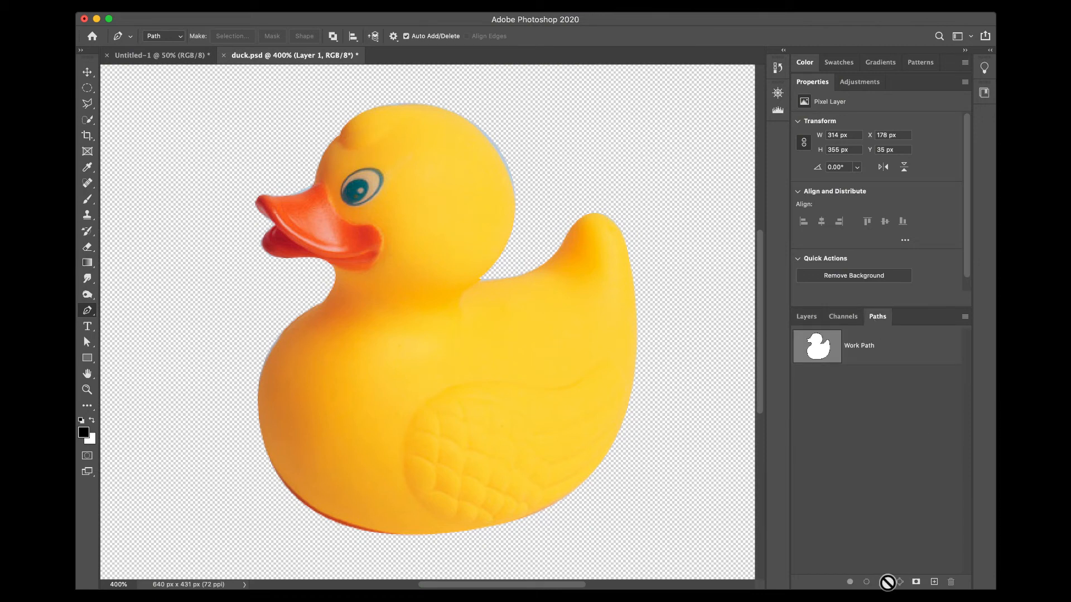
left_click(878, 362)
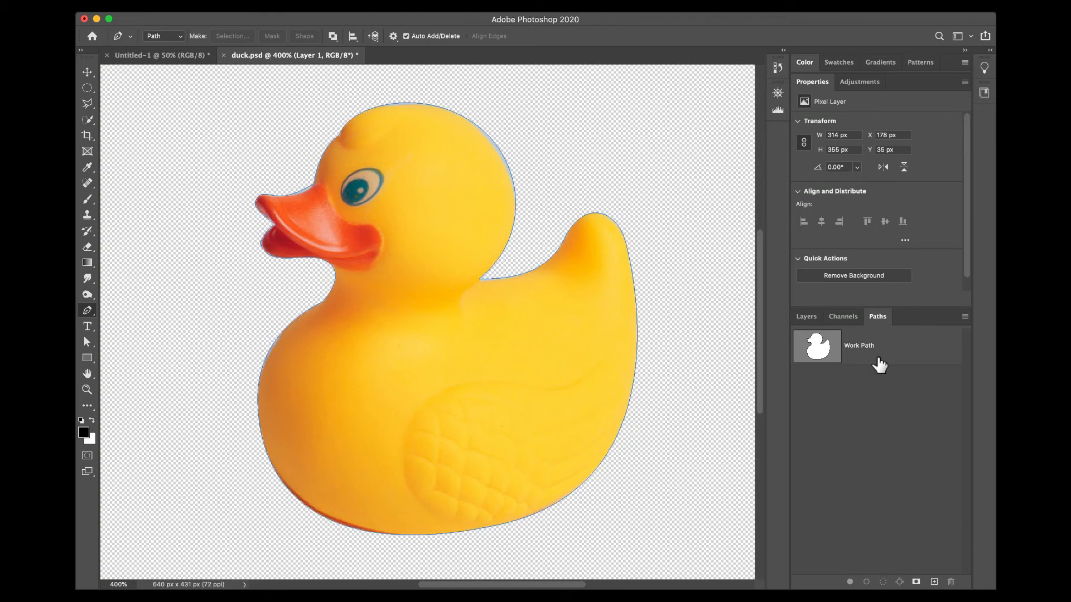
left_click(883, 583)
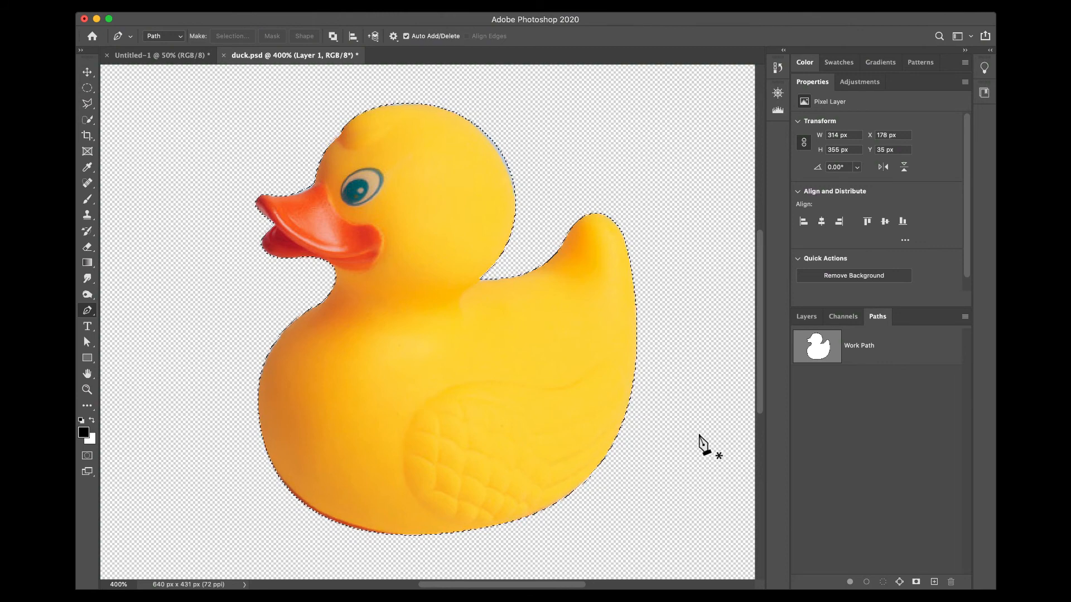
Clear the current selection and load the Work Path as a selection again.
left_click(848, 316)
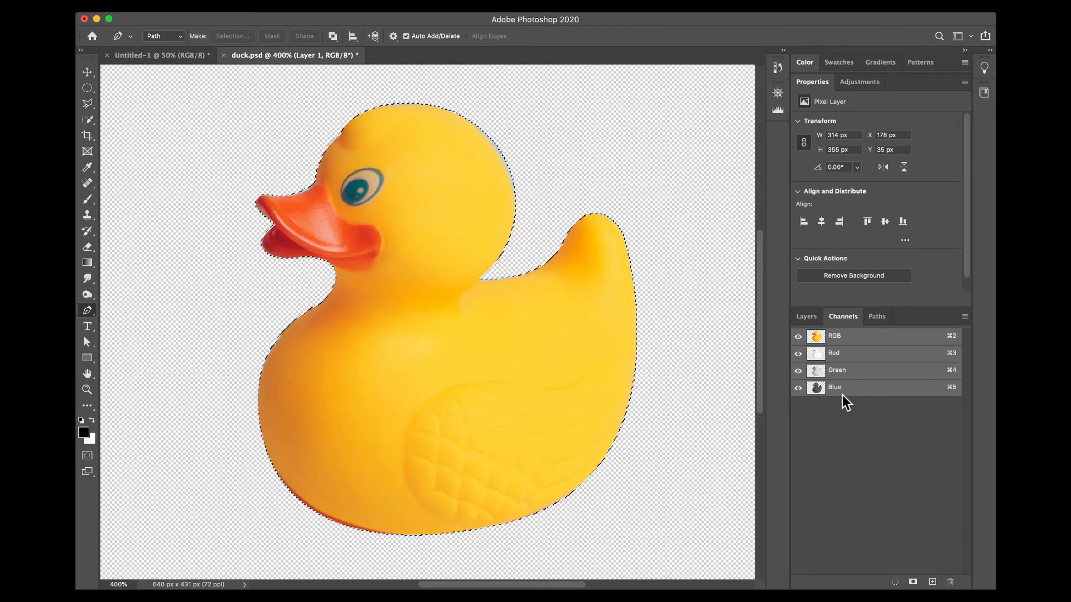
left_click(876, 318)
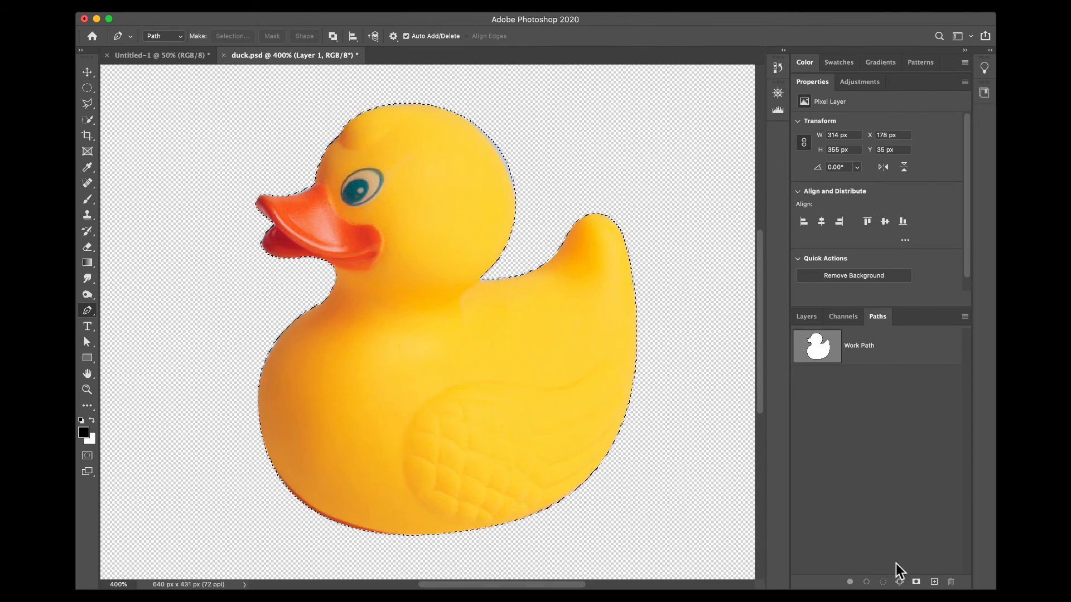
left_click(901, 353)
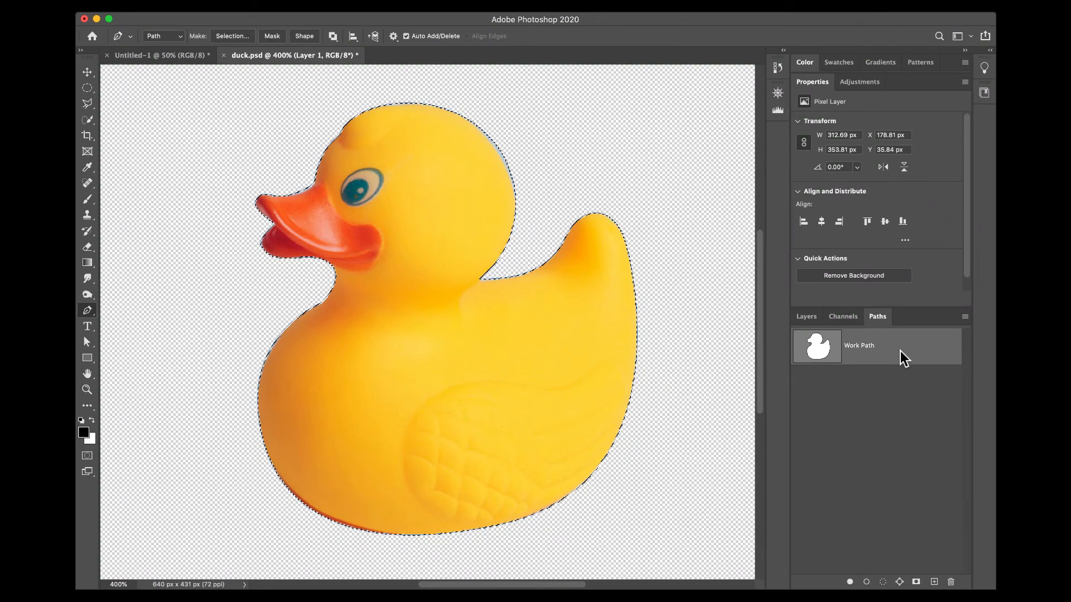
left_click(866, 582)
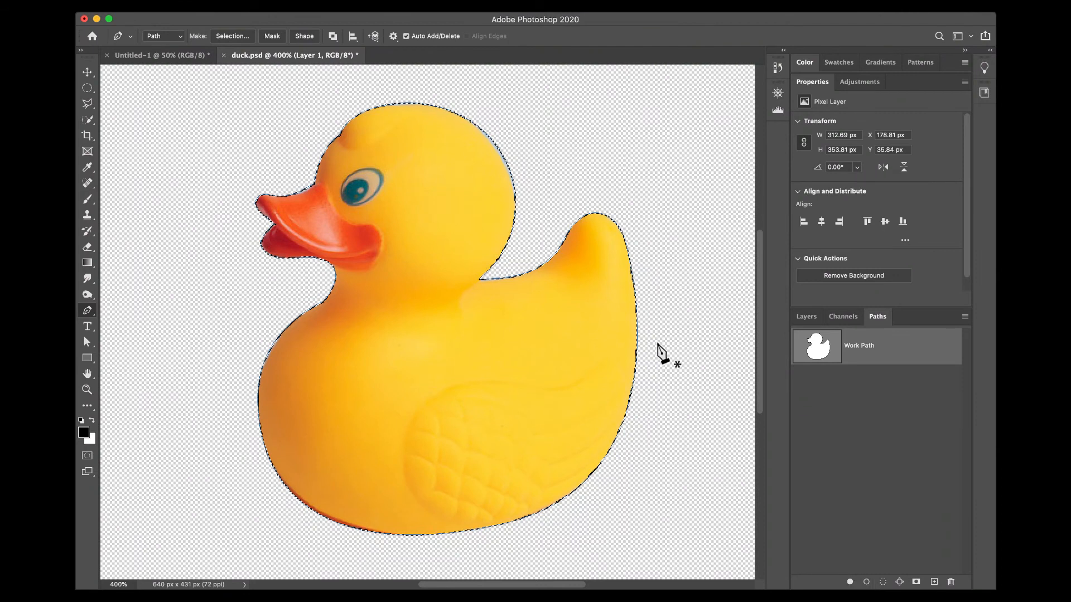
key("super+d")
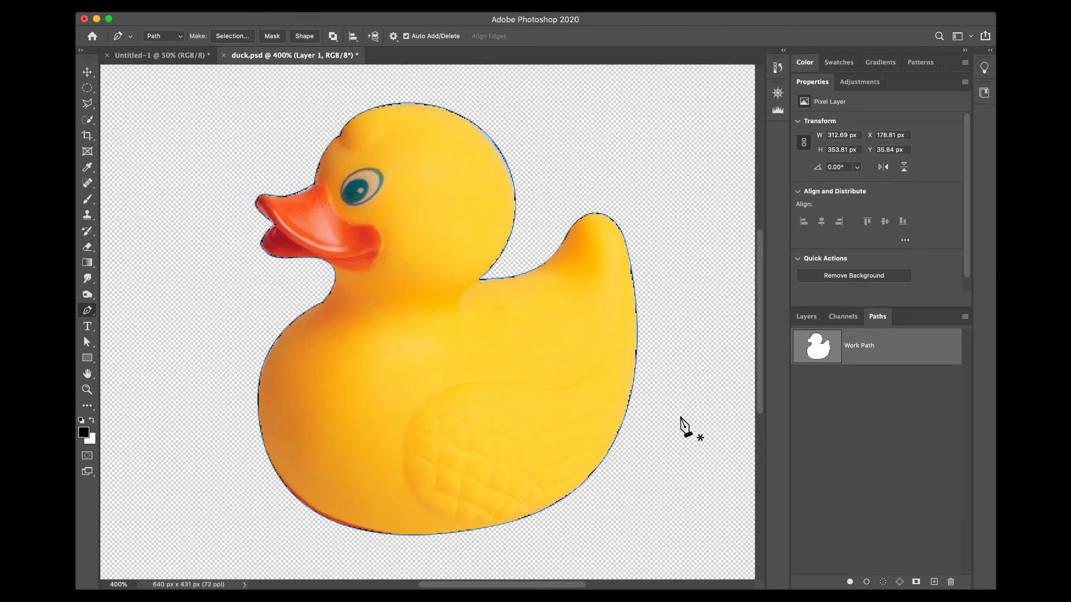
key("super+Return")
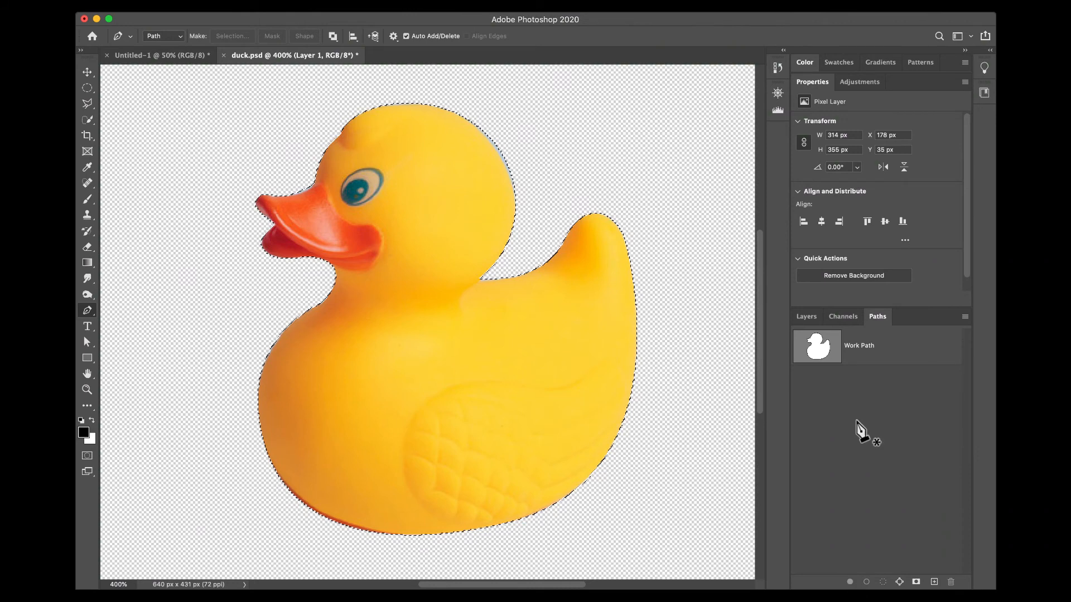
Make the Work Path active and set the foreground color to orange #c0721f.
left_click(887, 347)
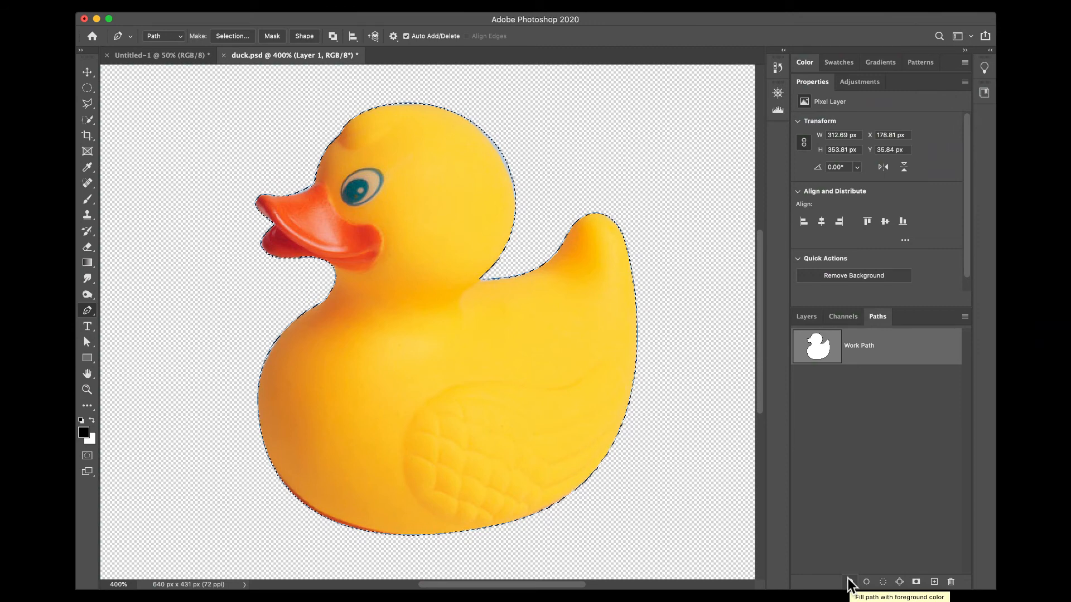
left_click(85, 435)
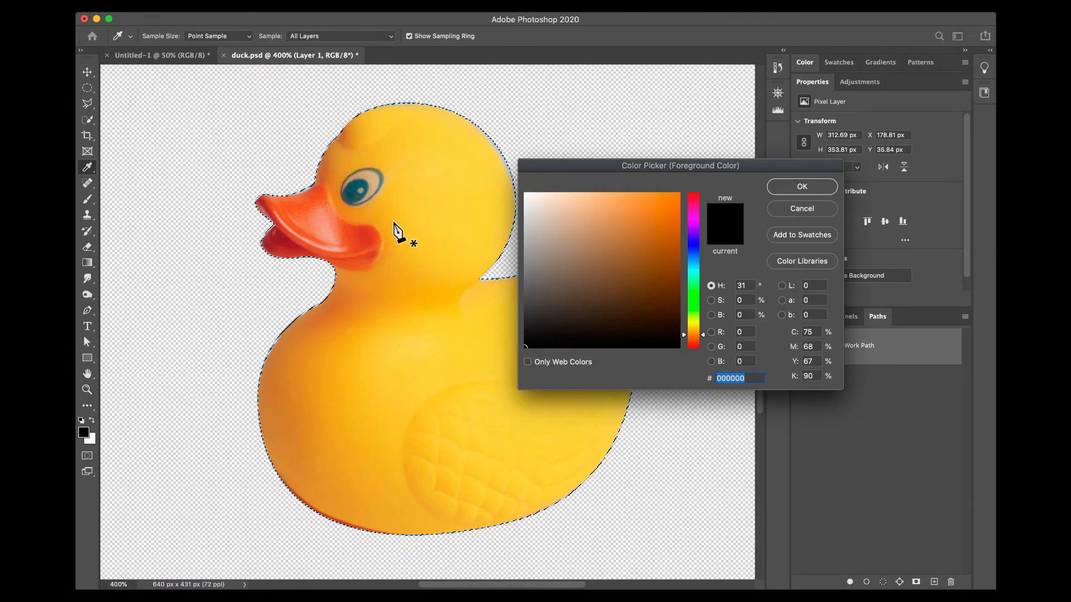
left_click(655, 231)
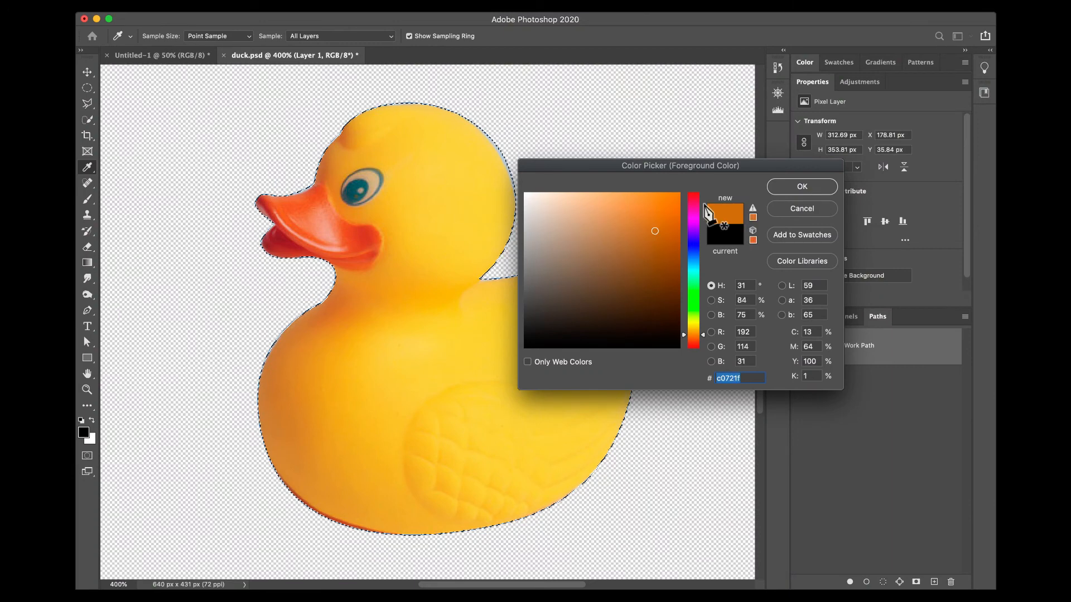
left_click(801, 189)
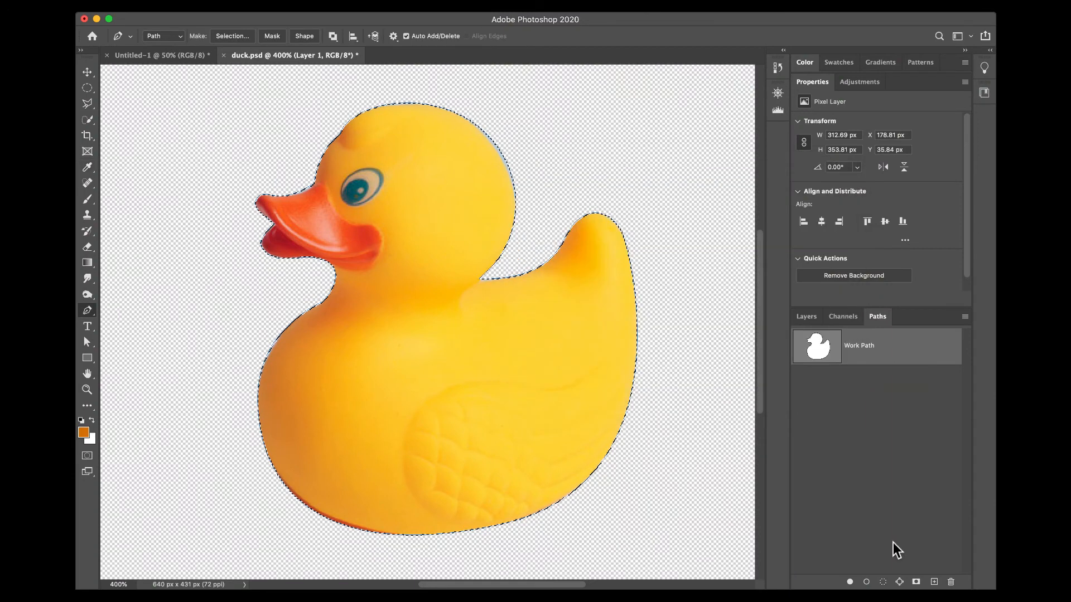
Fill the Work Path with the foreground color and undo the fill.
left_click(850, 582)
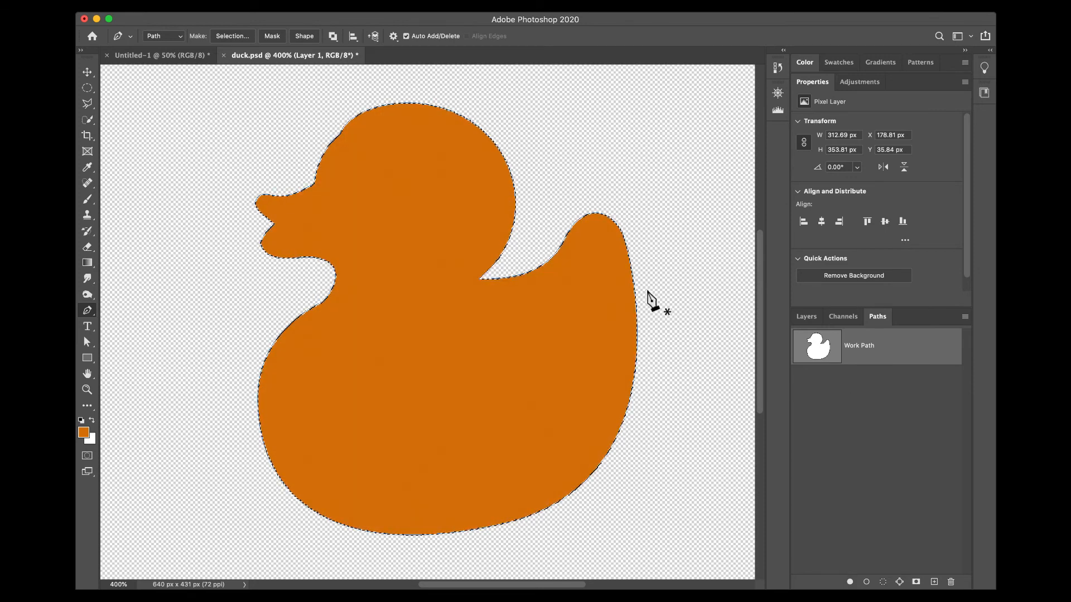
key("super+z")
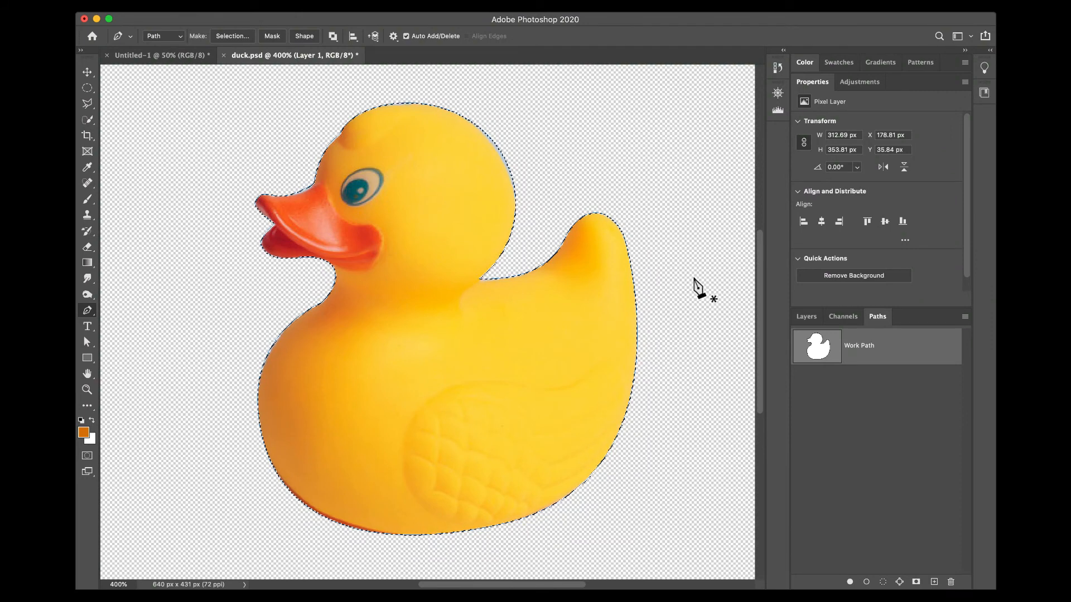
Paint orange over the selected duck on Layer 1 with the Brush in Color mode, and undo the strokes.
left_click(807, 318)
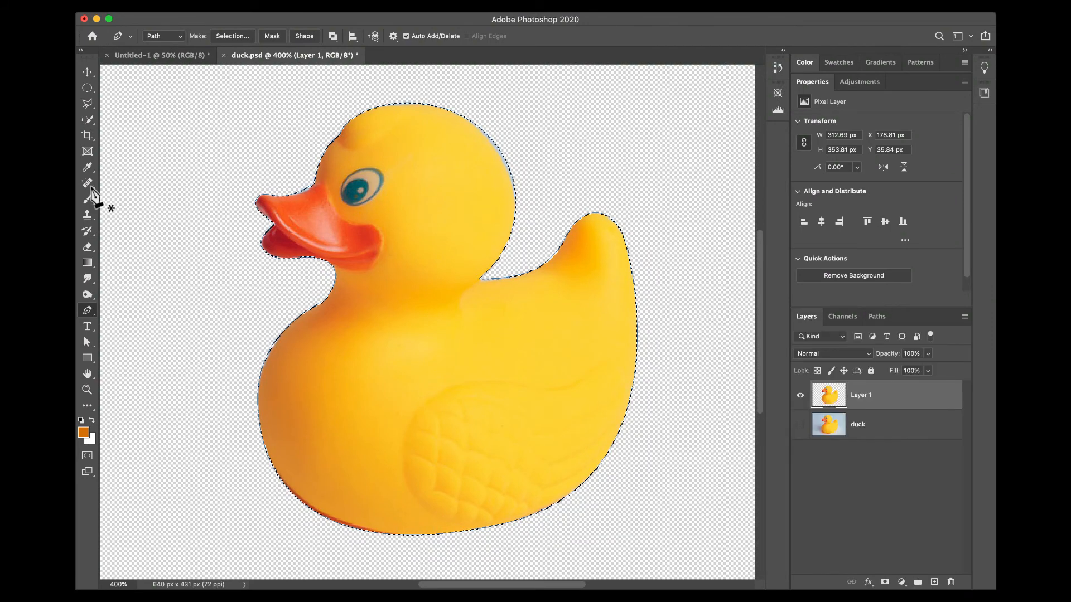
key("b")
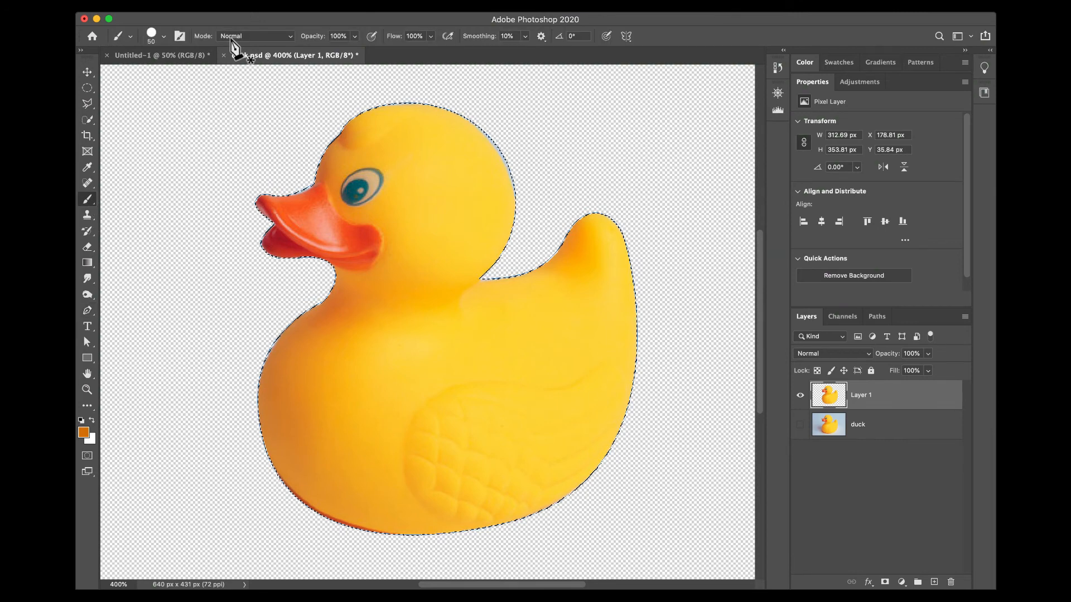
left_click(253, 37)
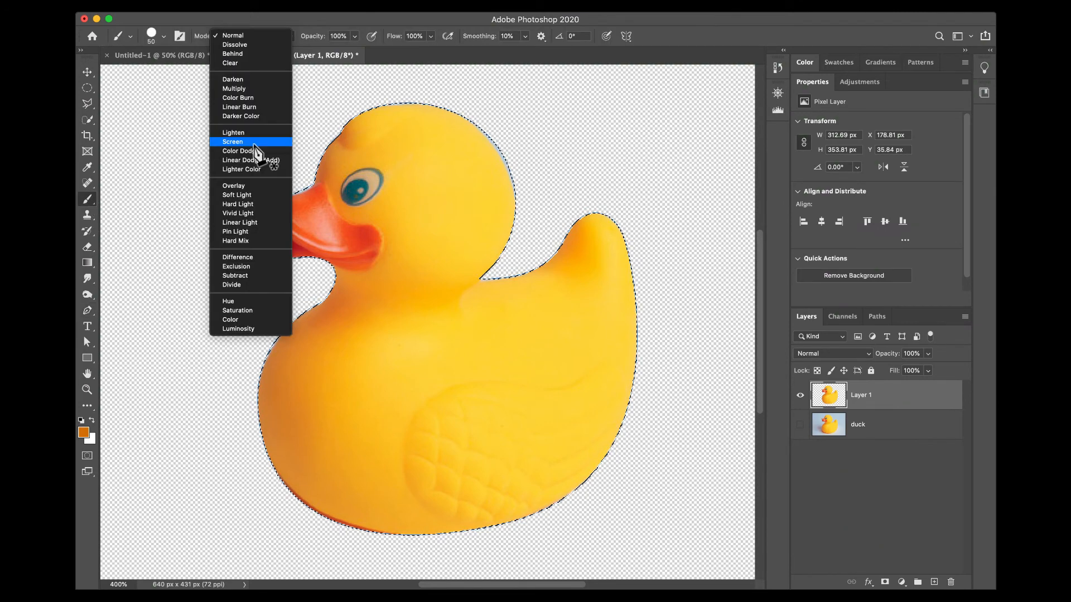
left_click(242, 320)
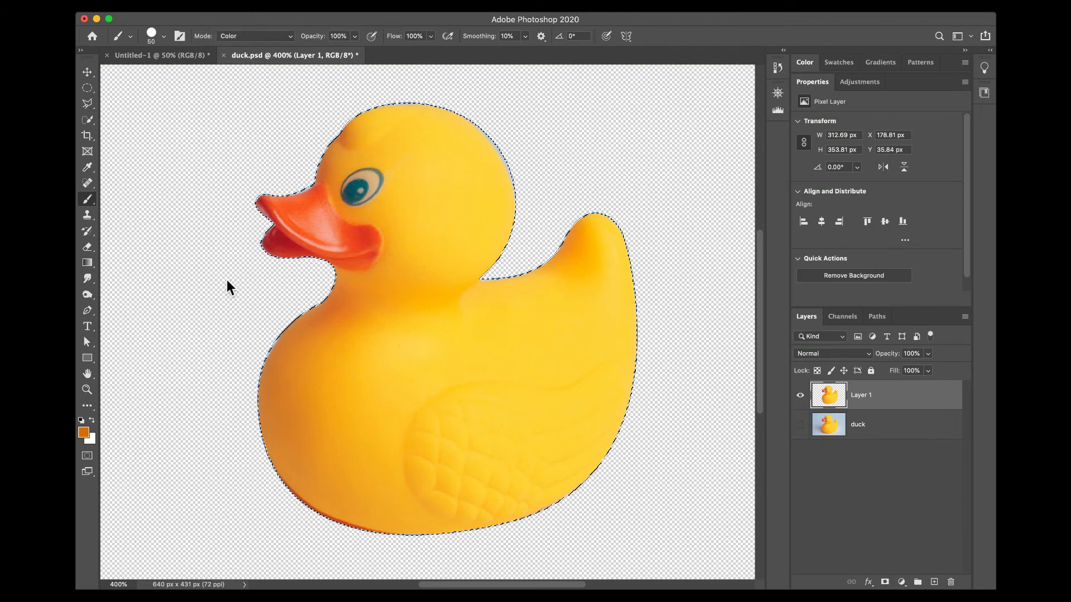
left_click_drag(227, 285, 547, 134)
mouse_move(463, 111)
left_mouse_down()
mouse_move(314, 262)
mouse_move(359, 284)
mouse_move(369, 324)
mouse_move(444, 416)
mouse_move(384, 549)
mouse_move(481, 473)
mouse_move(536, 350)
mouse_move(610, 401)
mouse_move(615, 356)
mouse_move(599, 225)
mouse_move(493, 213)
mouse_move(507, 210)
mouse_move(580, 467)
mouse_move(530, 453)
mouse_move(417, 517)
mouse_move(396, 316)
mouse_move(329, 290)
left_mouse_up()
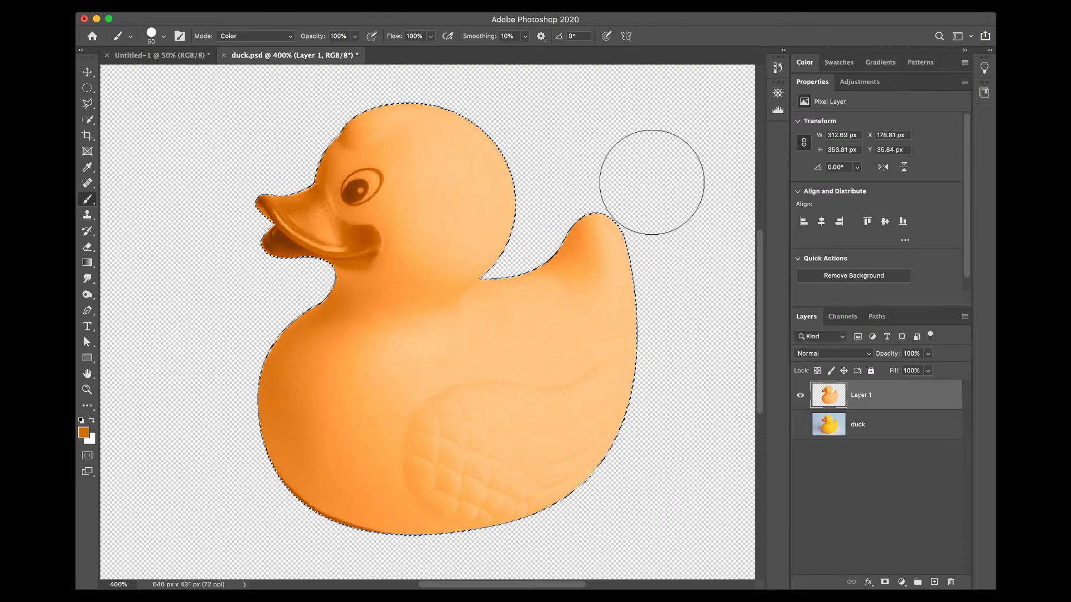
key("super+z")
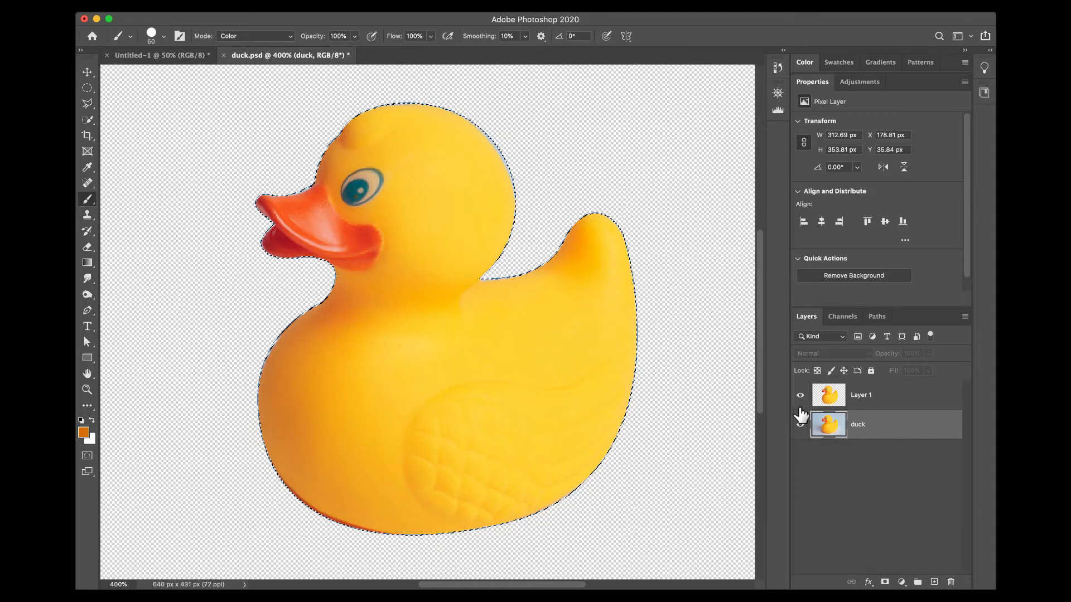
Hide Layer 1, leaving the original duck layer shown and active, and clear the selection.
left_click(920, 381)
left_click(920, 359)
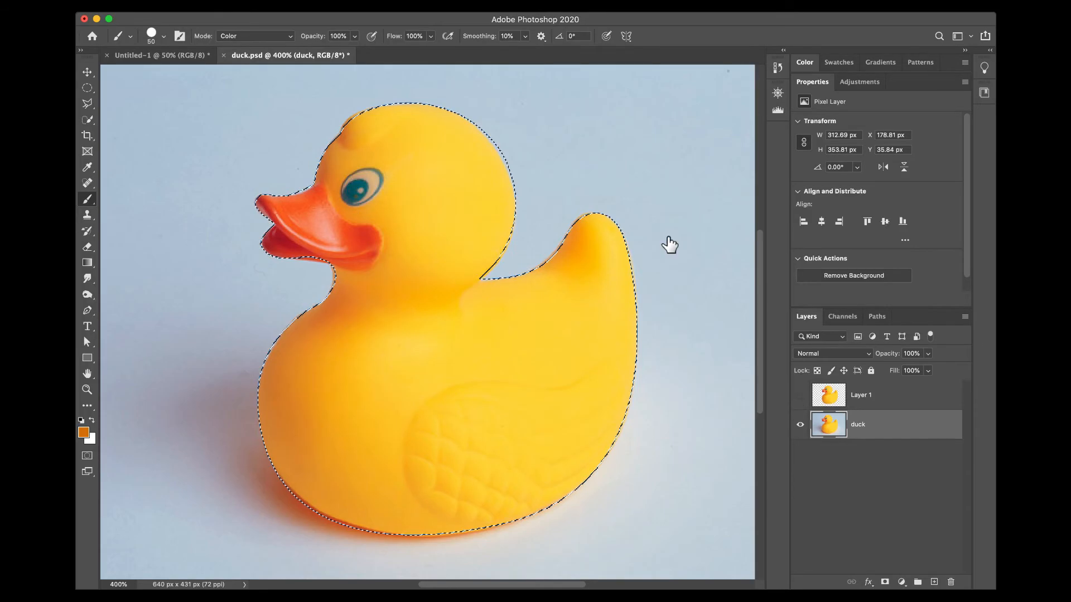
key("super+d")
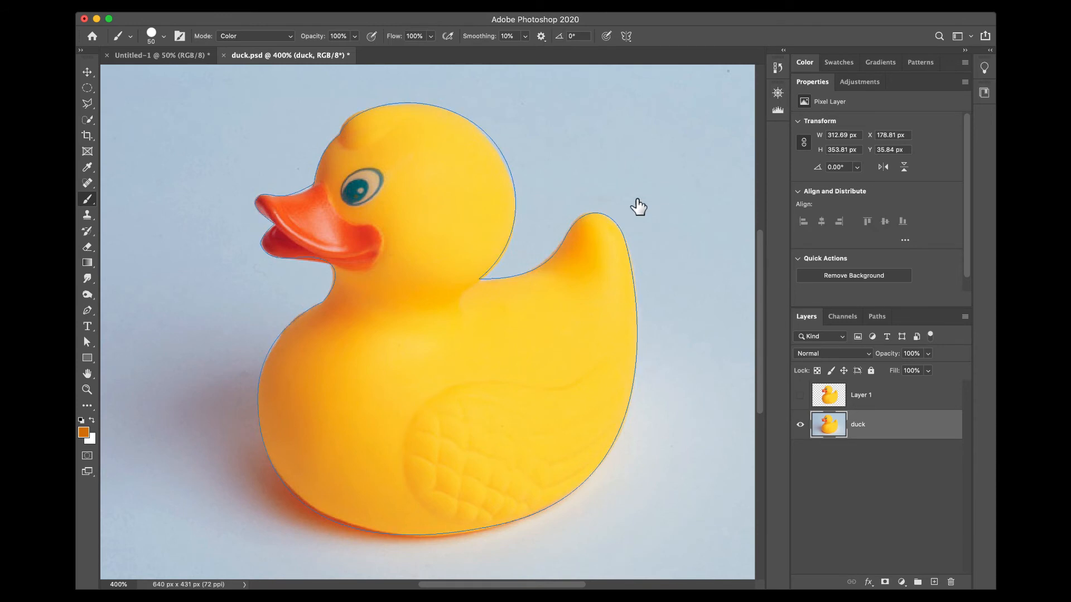
Select the path around the duck with the Path Selection tool and load it as a selection.
left_click(86, 342)
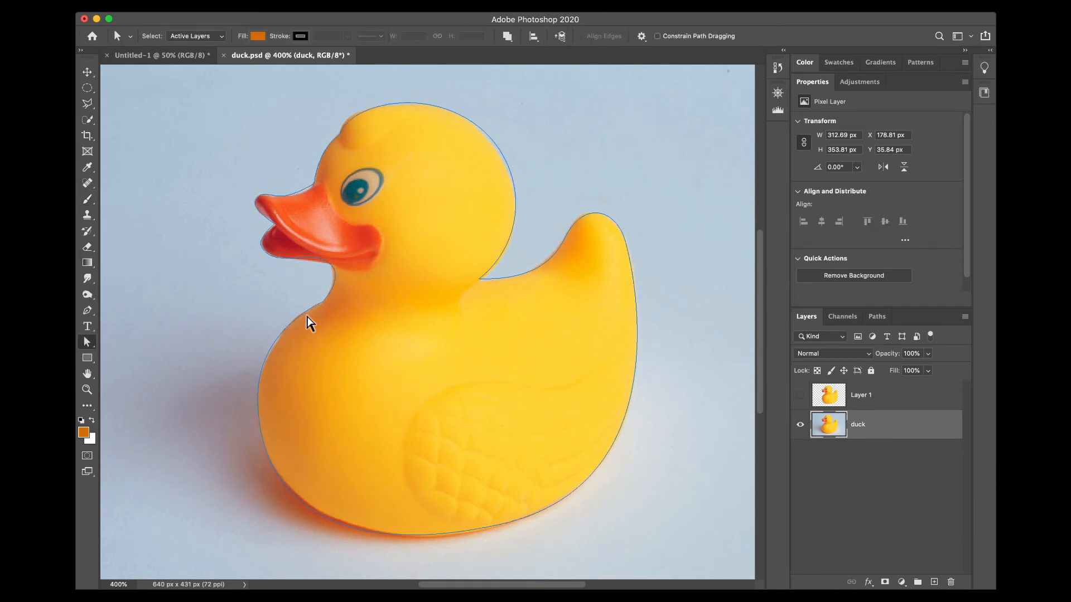
left_click(307, 314)
left_click(255, 203)
key("super+Return")
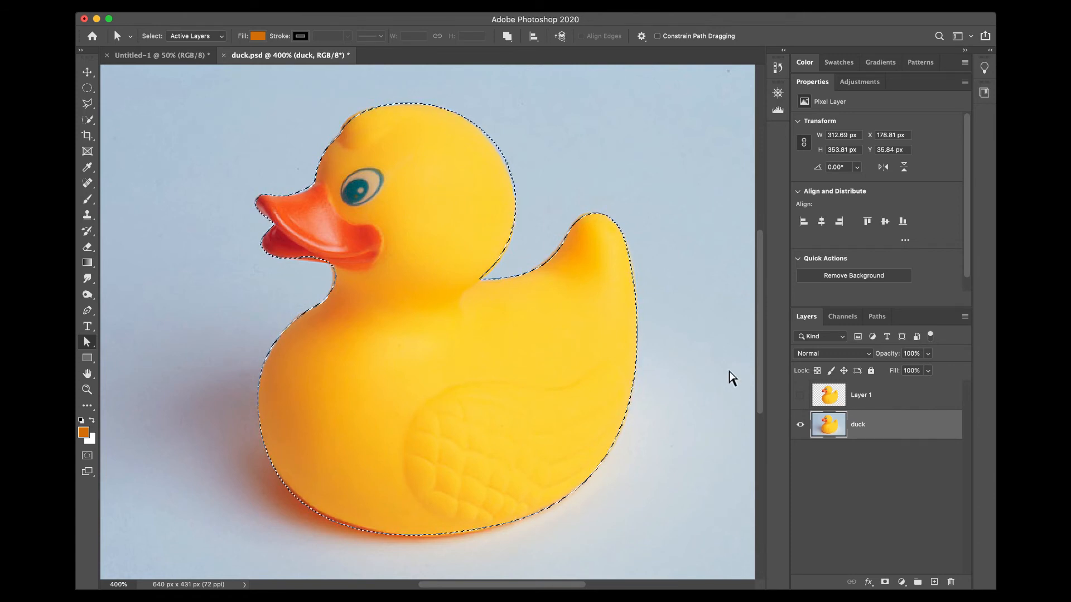
Delete the Work Path and clear the duck selection.
left_click(877, 317)
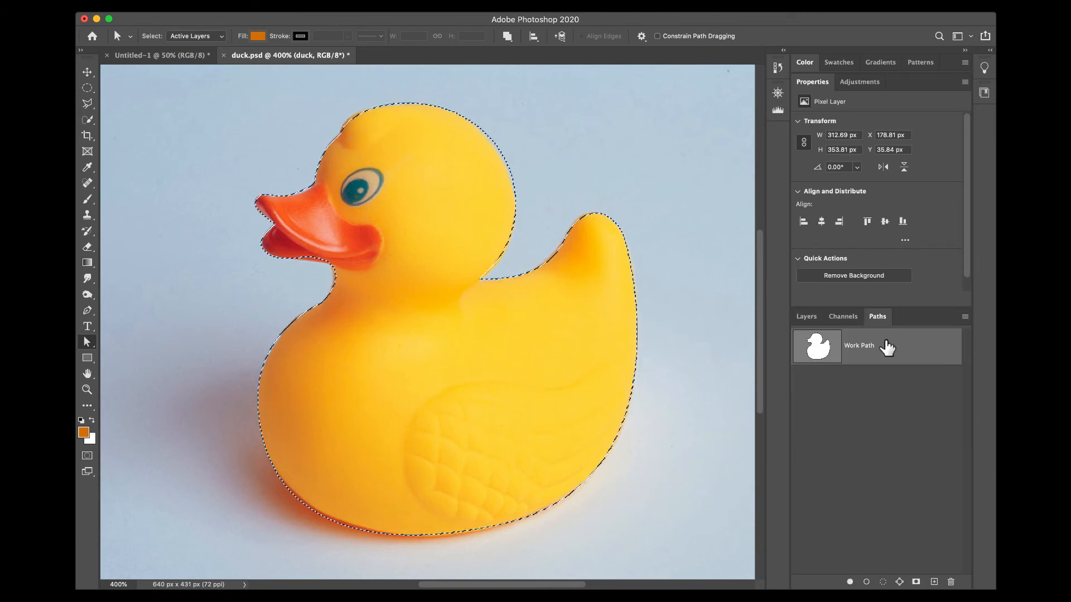
left_click(950, 582)
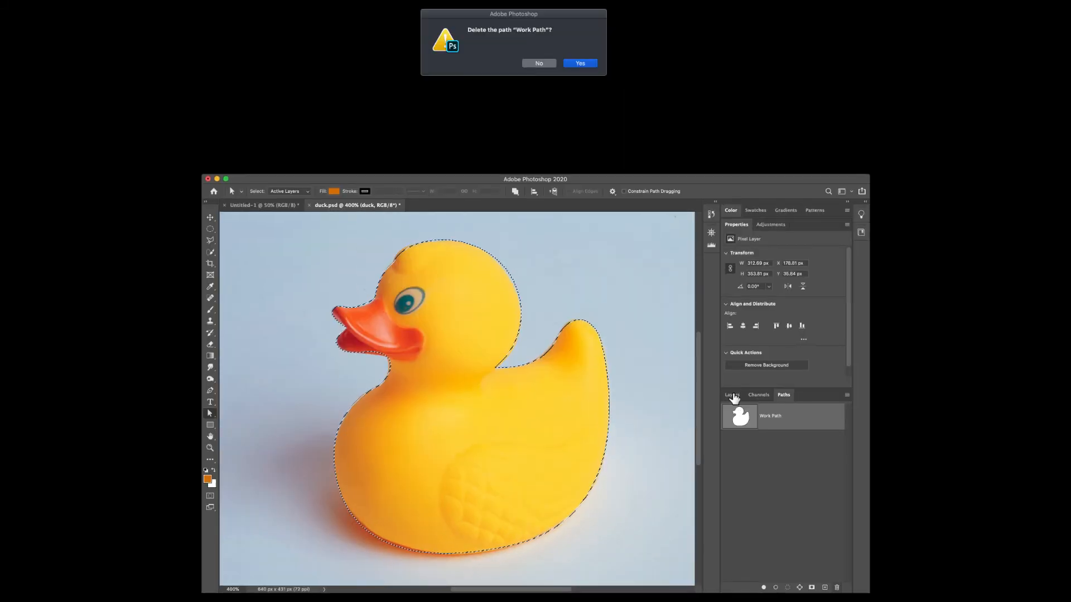
left_click_drag(554, 15, 589, 380)
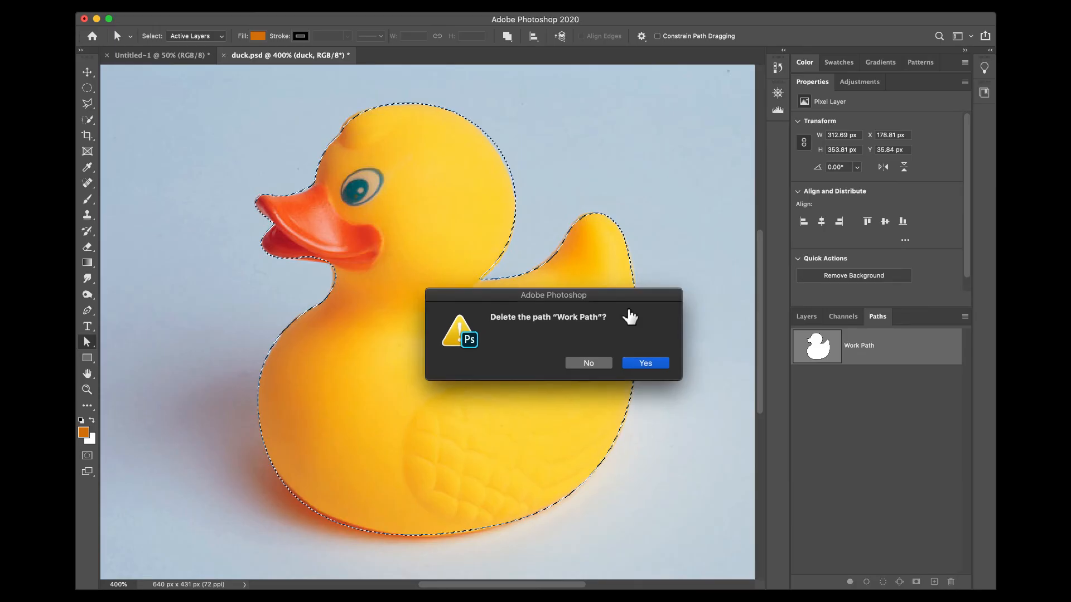
left_click(615, 430)
key("Return")
left_click(809, 318)
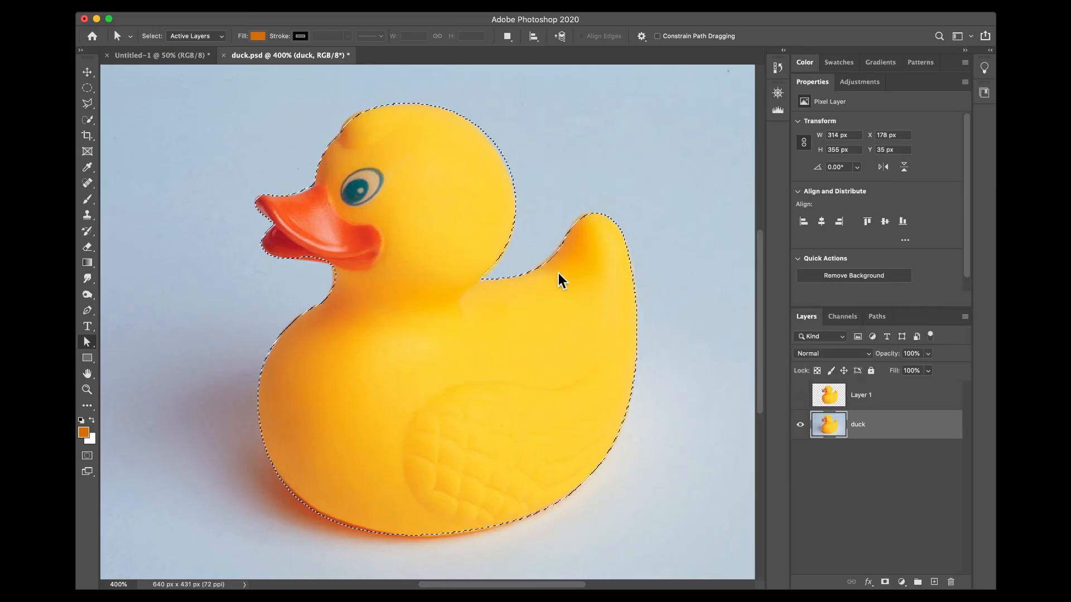
key("super+d")
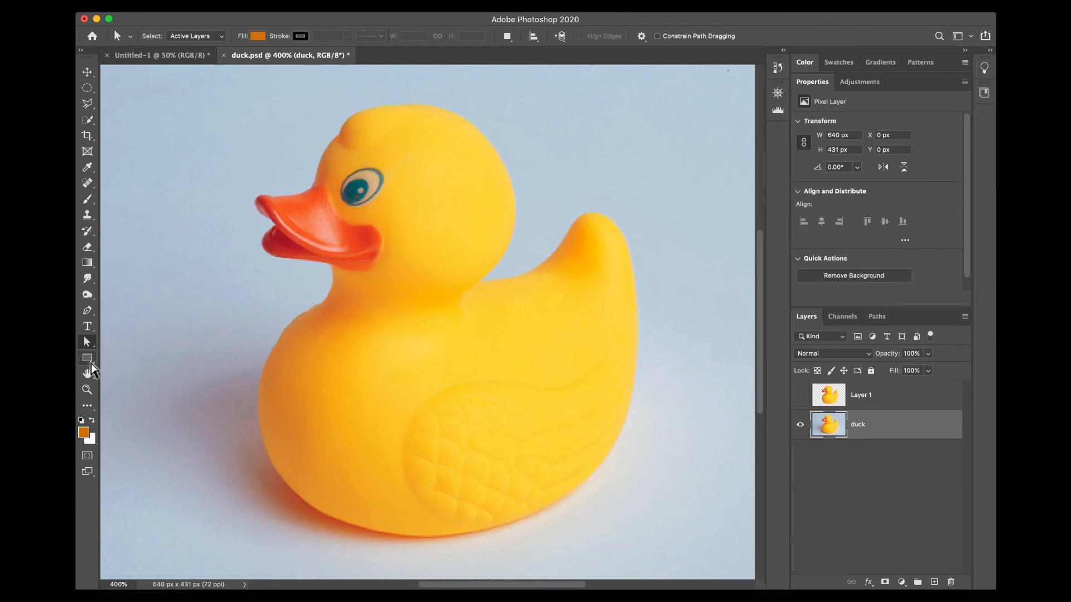
Trace the back of the duck's head with short straight Pen tool segments, starting at the top of the head.
left_click(88, 312)
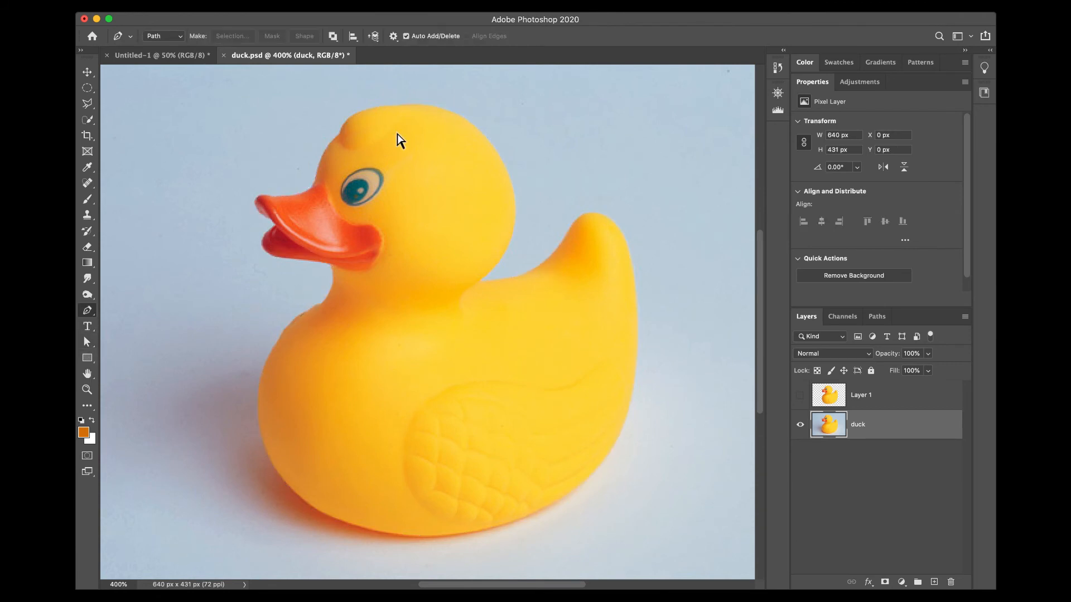
left_click(402, 104)
left_click(450, 107)
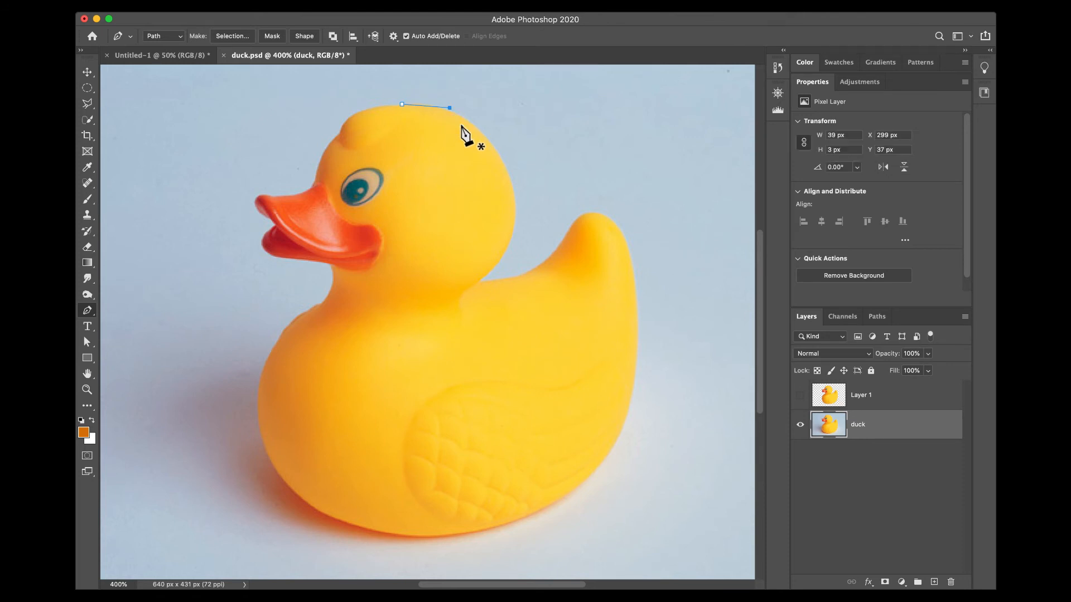
left_click_drag(473, 126, 477, 130)
left_click(502, 161)
left_click(514, 196)
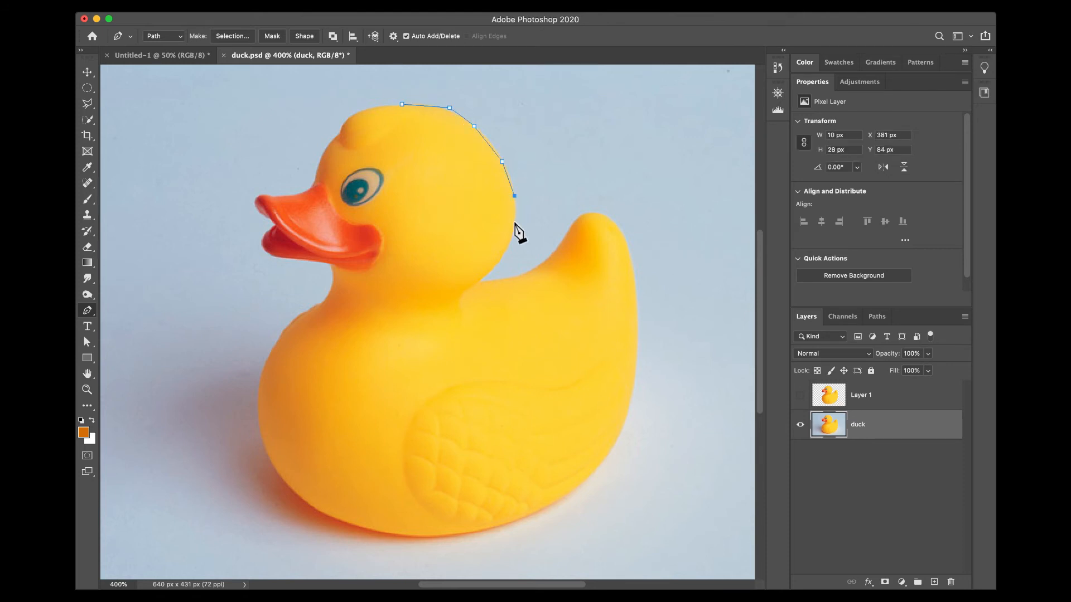
left_click(513, 223)
left_click(503, 252)
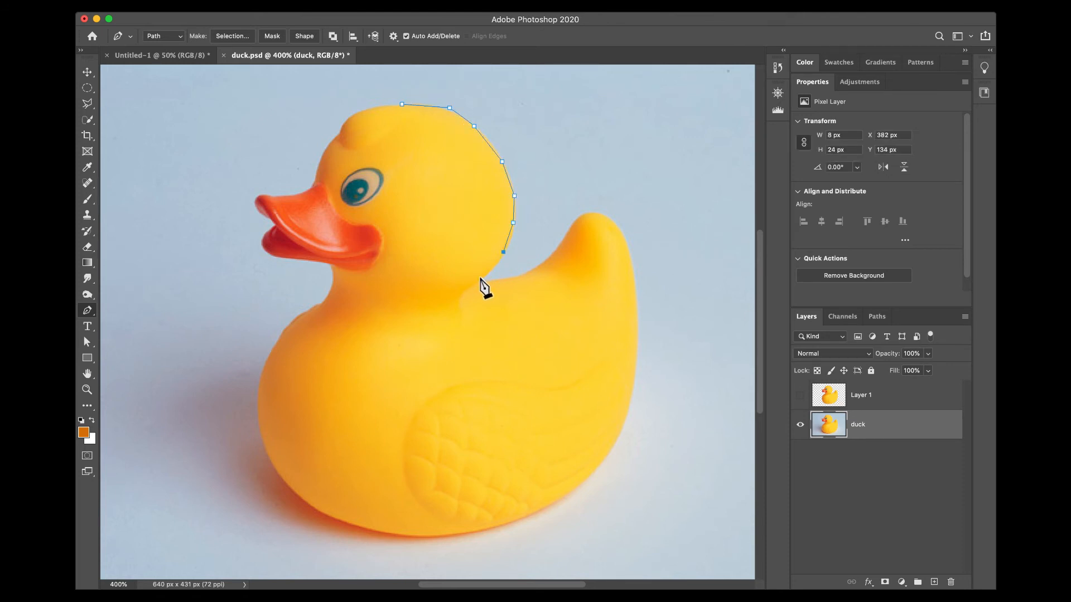
Continue the straight-segment path from the neck along the back and around the duck's tail.
left_click(480, 277)
left_click(509, 278)
left_click(525, 272)
left_click(540, 262)
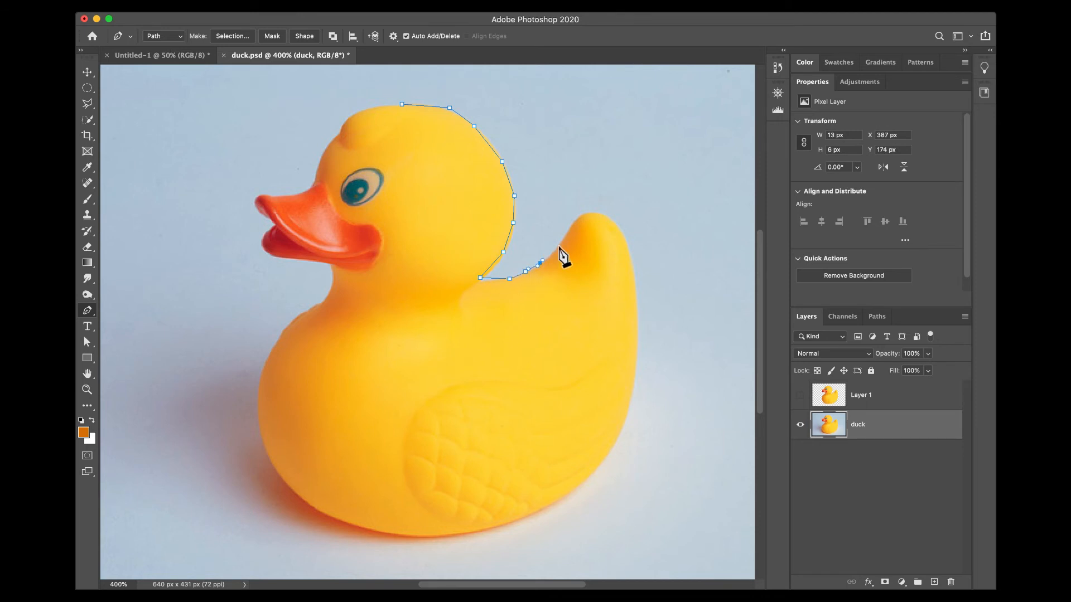
left_click(565, 237)
left_click(577, 216)
left_click(608, 214)
left_click(625, 240)
left_click(631, 266)
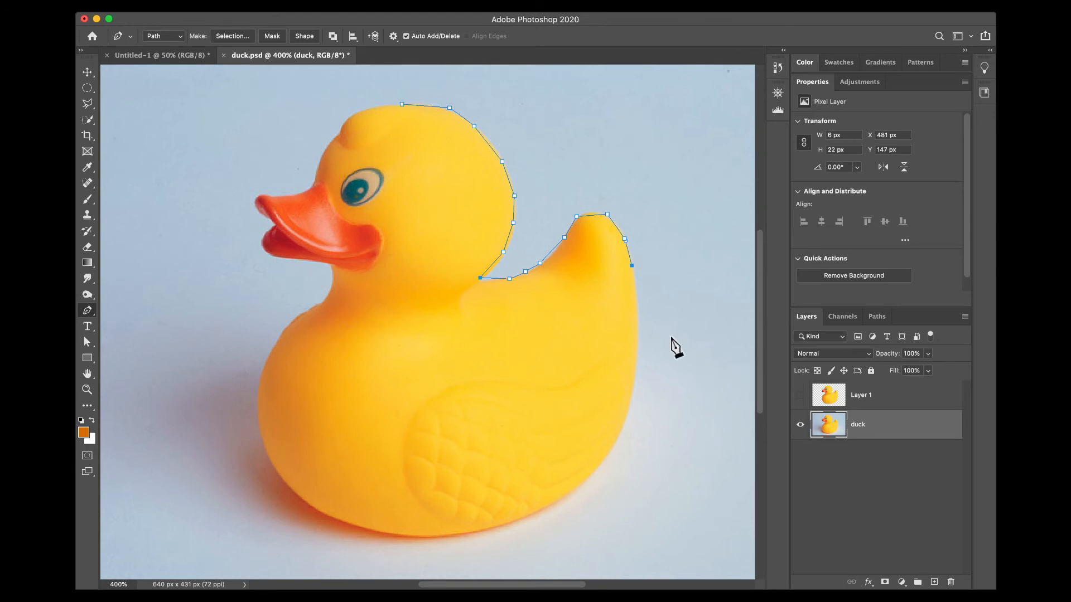
Undo all the pen points placed around the duck's head and tail.
key("super+z")
key("super+z")
key("super+z")
key("super+z")
key("super+z")
key("super+z")
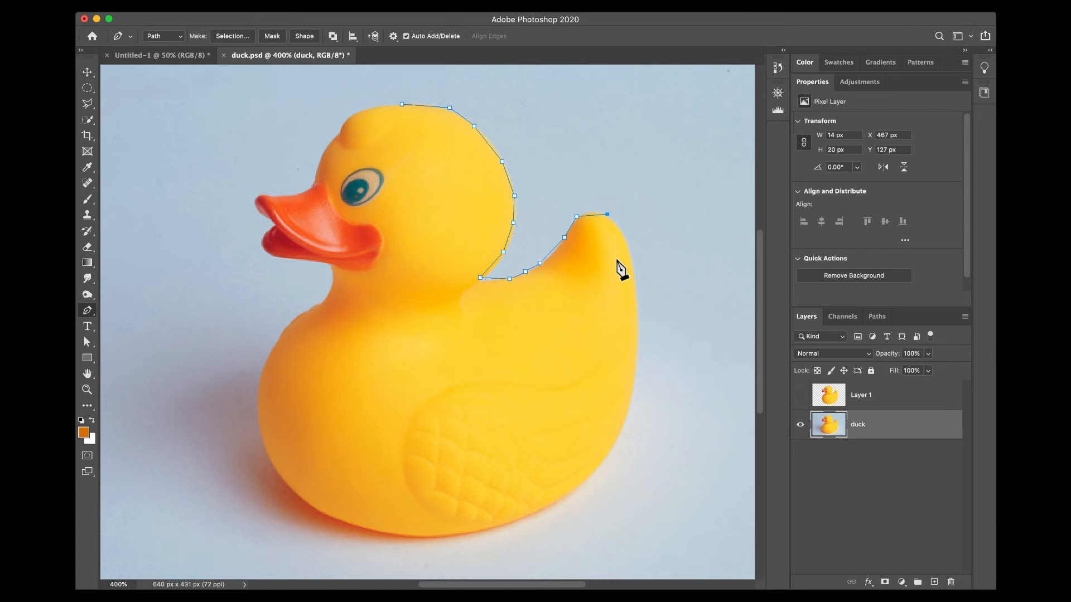
key("super+z")
key("super+z")
key("super+z")
key("super+z")
key("super+z")
key("super+z")
key("super+z")
key("super+z")
key("super+z")
key("super+z")
key("super+z")
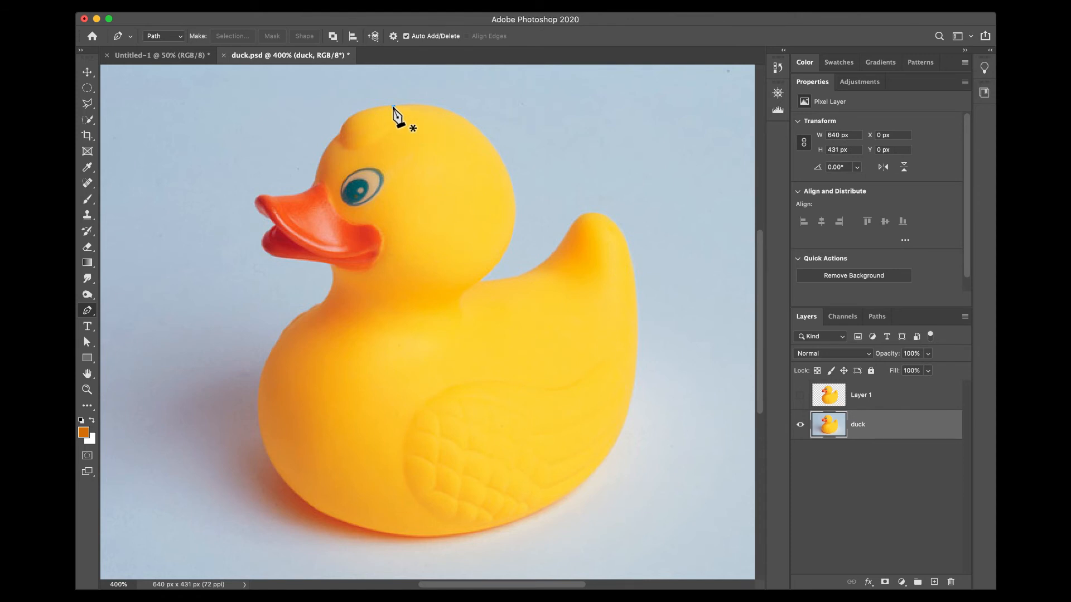
Draw a curved Pen tool segment from the top of the duck's head down to the back of the head.
left_click(393, 106)
left_click(501, 161)
left_click_drag(504, 166, 527, 228)
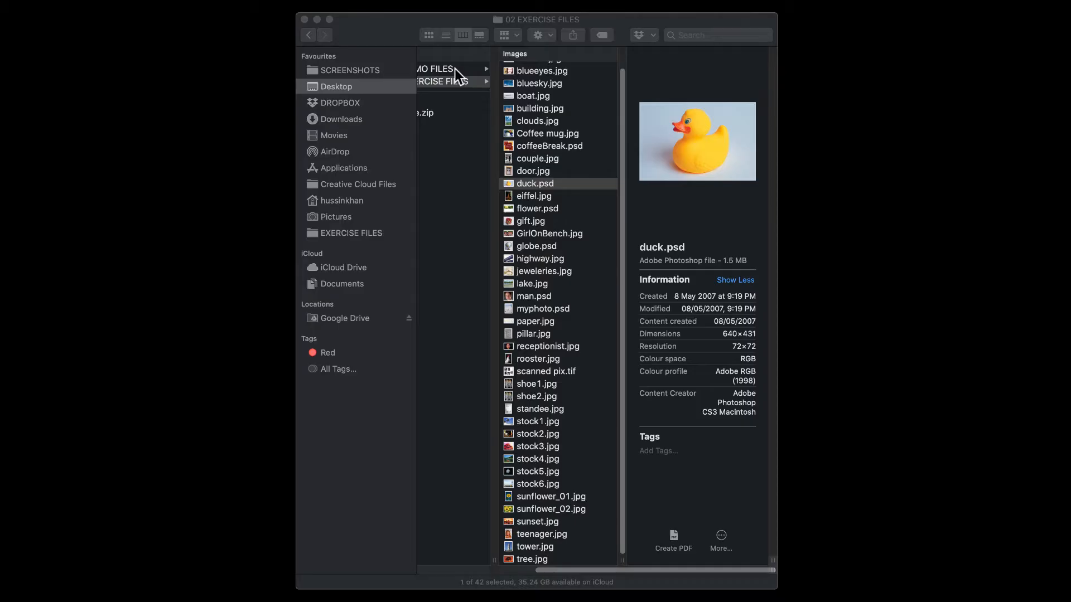
Switch to Finder and open pentoolExercise01.jpg from the 08 Pen Tool folder inside 01 DEMO FILES in Photoshop.
left_click(456, 82)
left_click(455, 70)
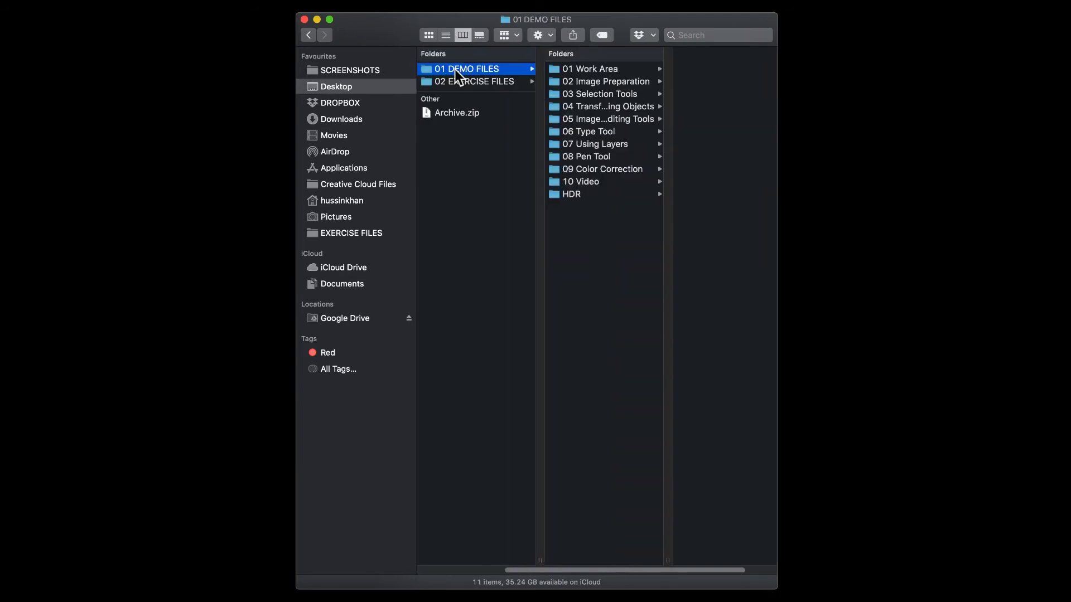
left_click(600, 157)
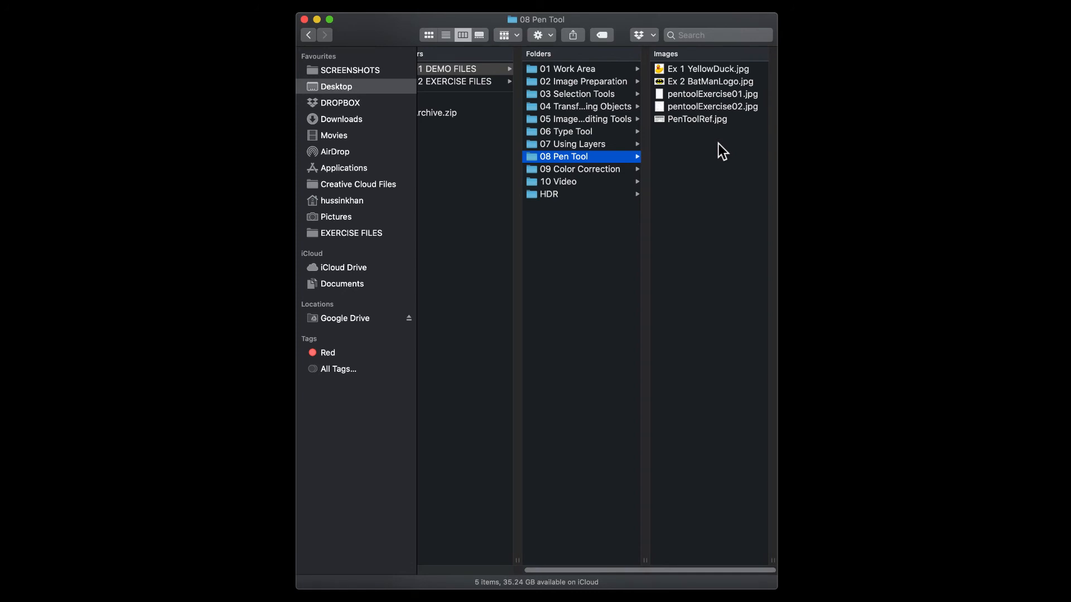
left_click(697, 96)
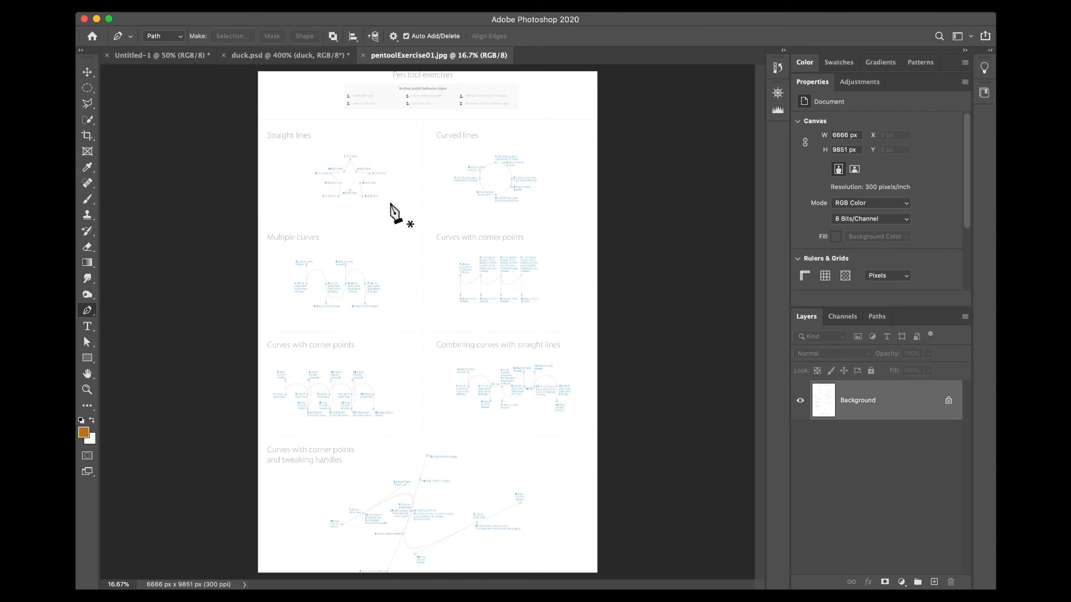
Add a new empty layer above the Background for the Straight lines star exercise.
key("z")
left_click_drag(351, 184, 433, 242)
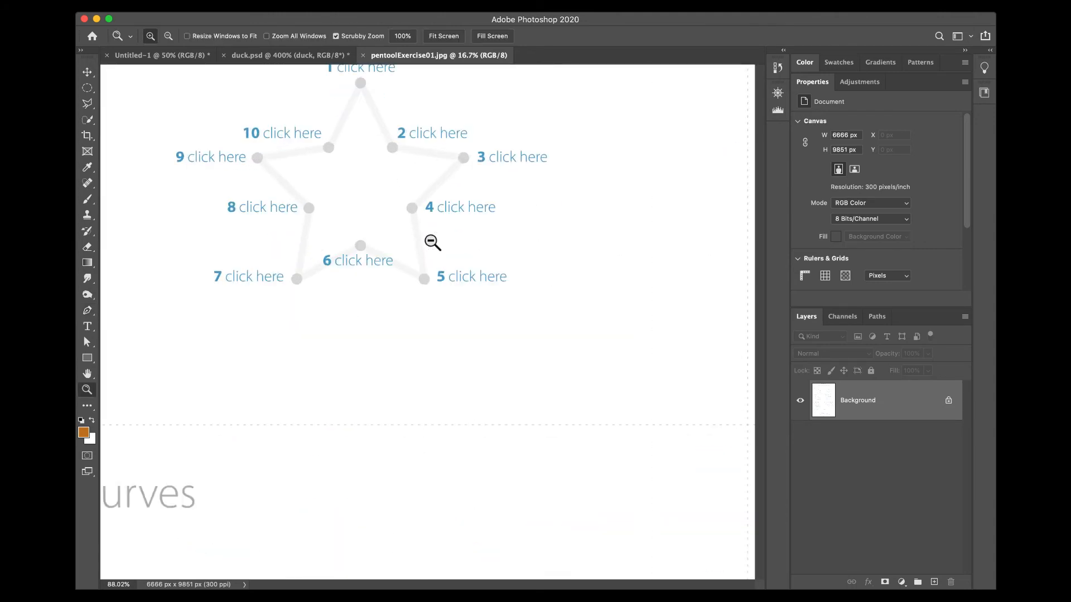
scroll(490, 286, "up", 4)
scroll(490, 286, "left", 3)
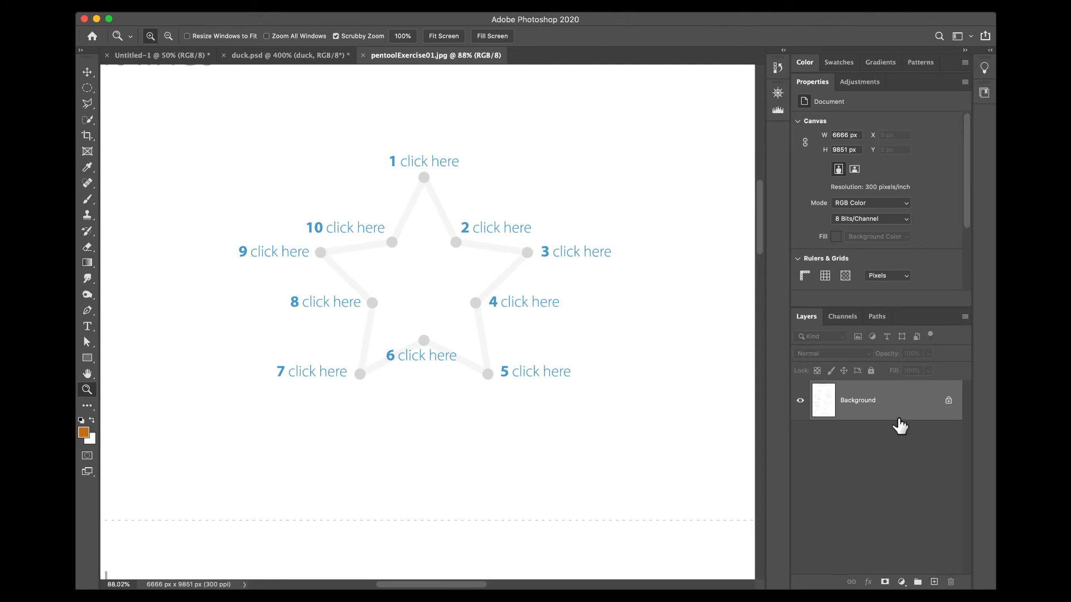
left_click(935, 582)
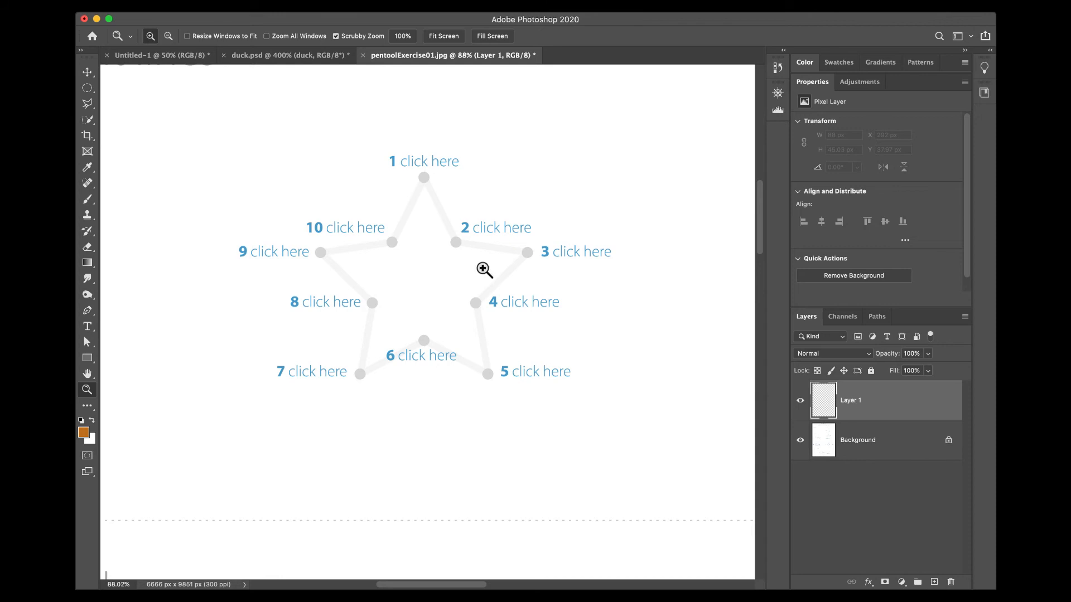
Trace the Straight lines star with the Pen tool, placing corner points at markers 1 to 10 and closing the path.
key("p")
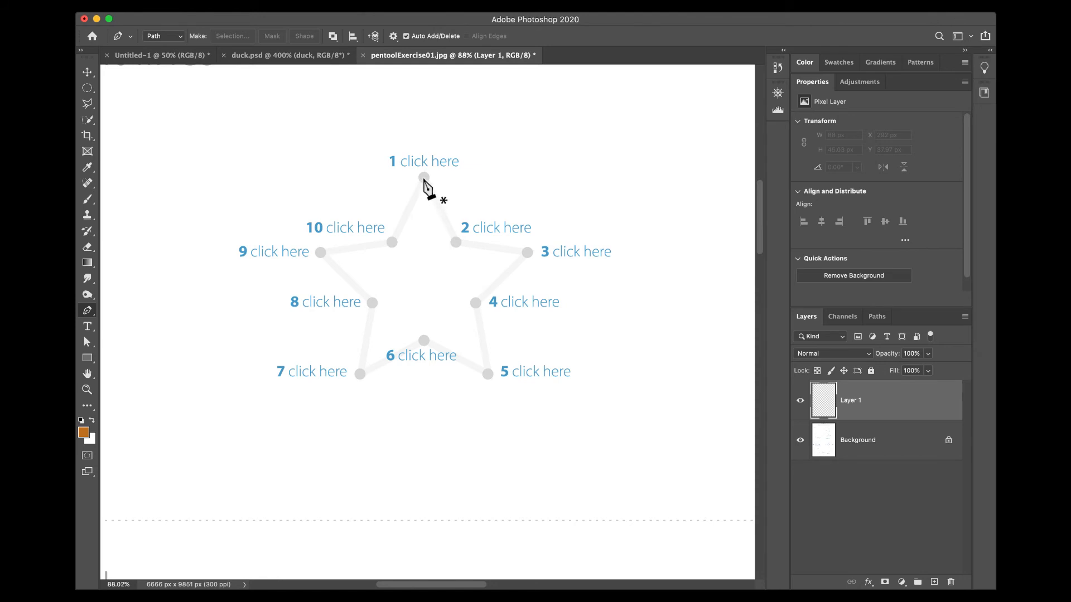
left_click(424, 177)
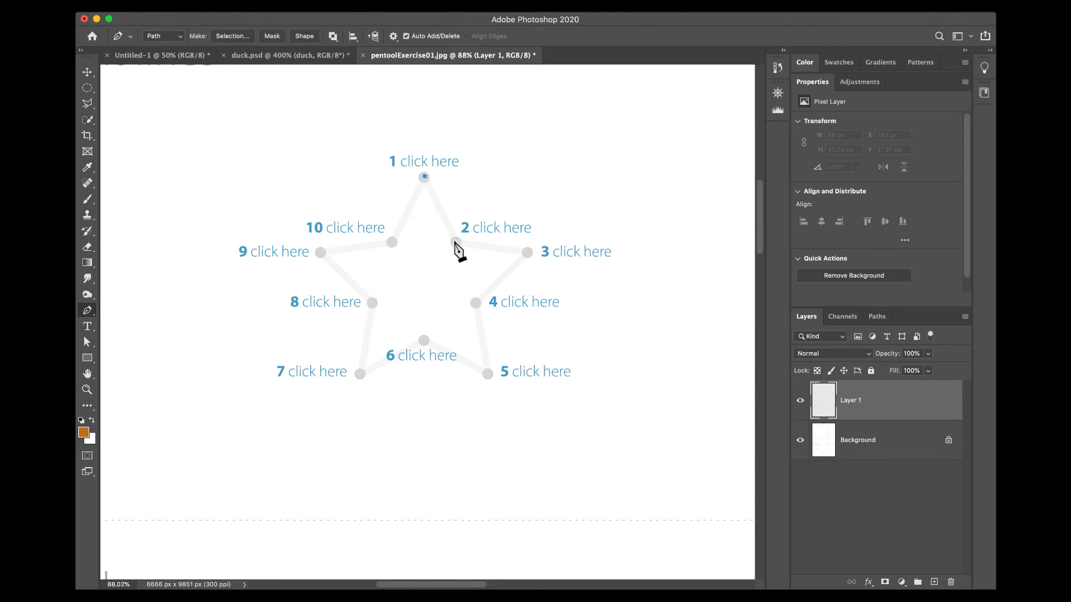
left_click(455, 242)
left_click(527, 252)
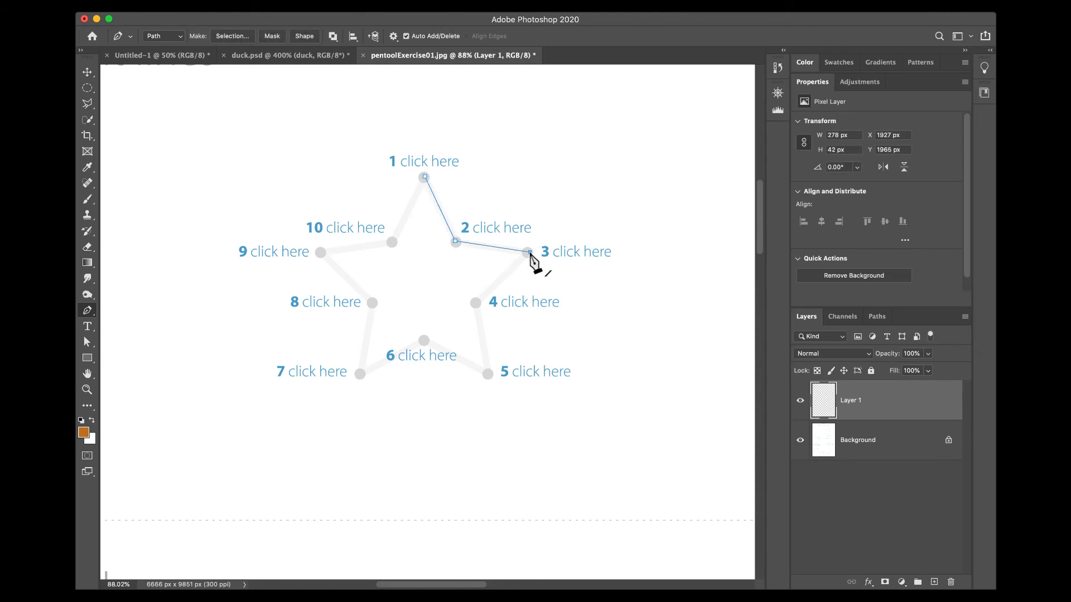
left_click(477, 303)
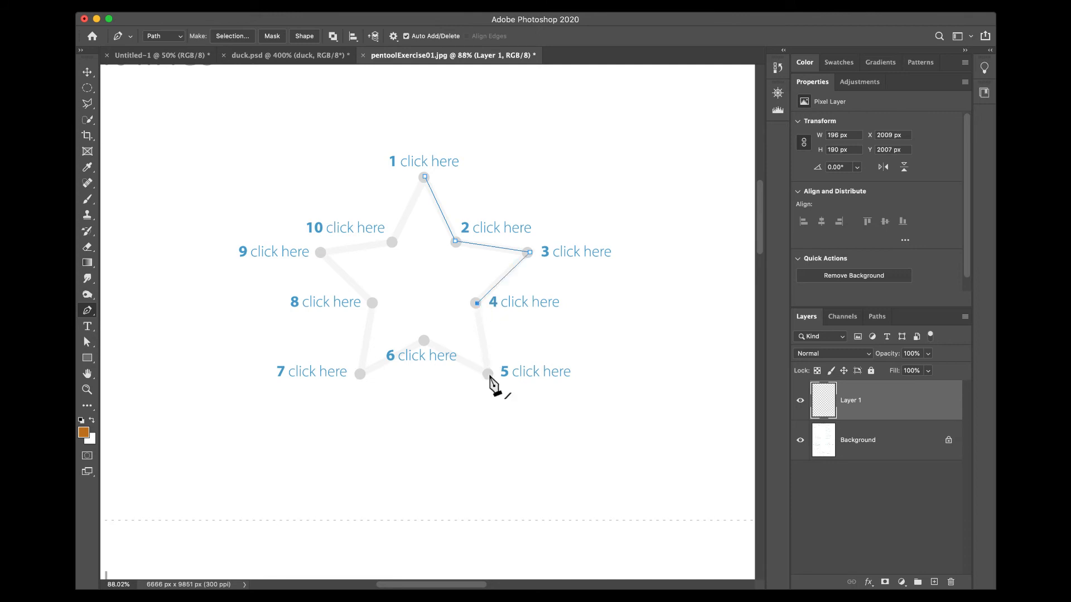
left_click(488, 374)
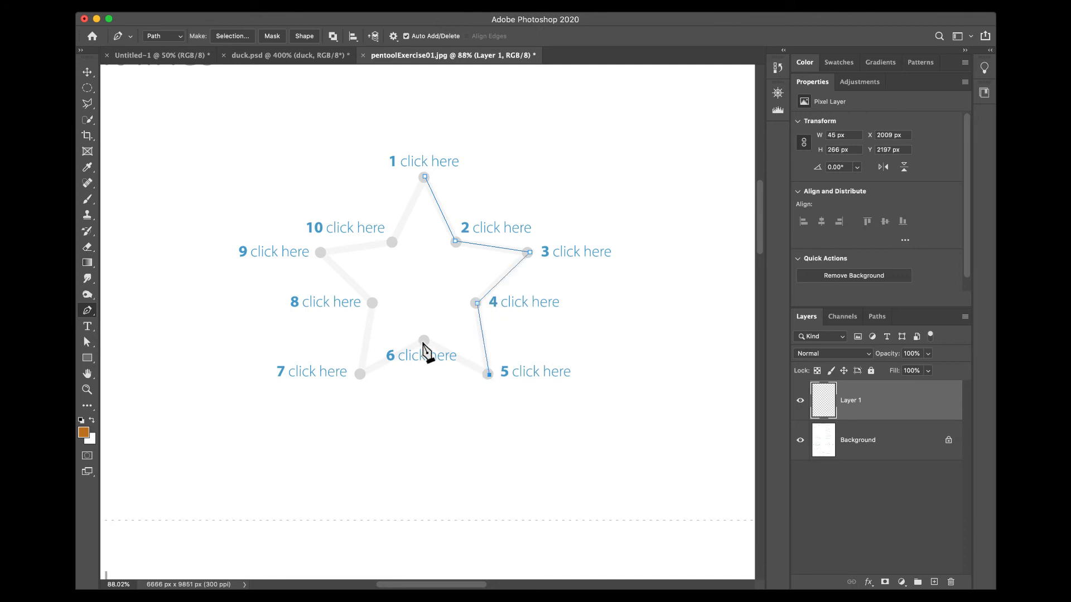
left_click(423, 341)
left_click(360, 374)
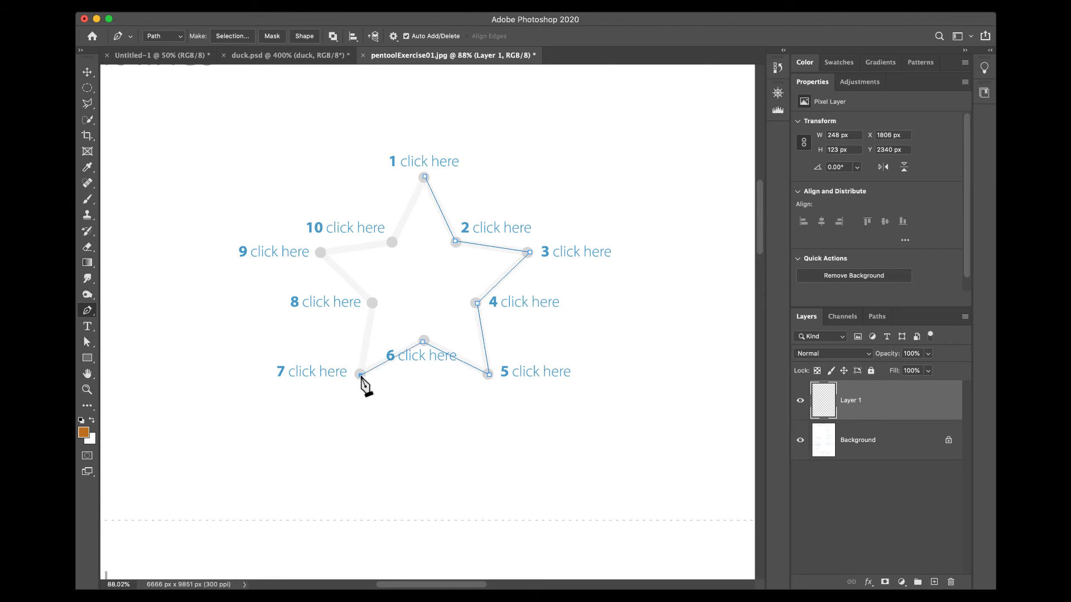
left_click(372, 303)
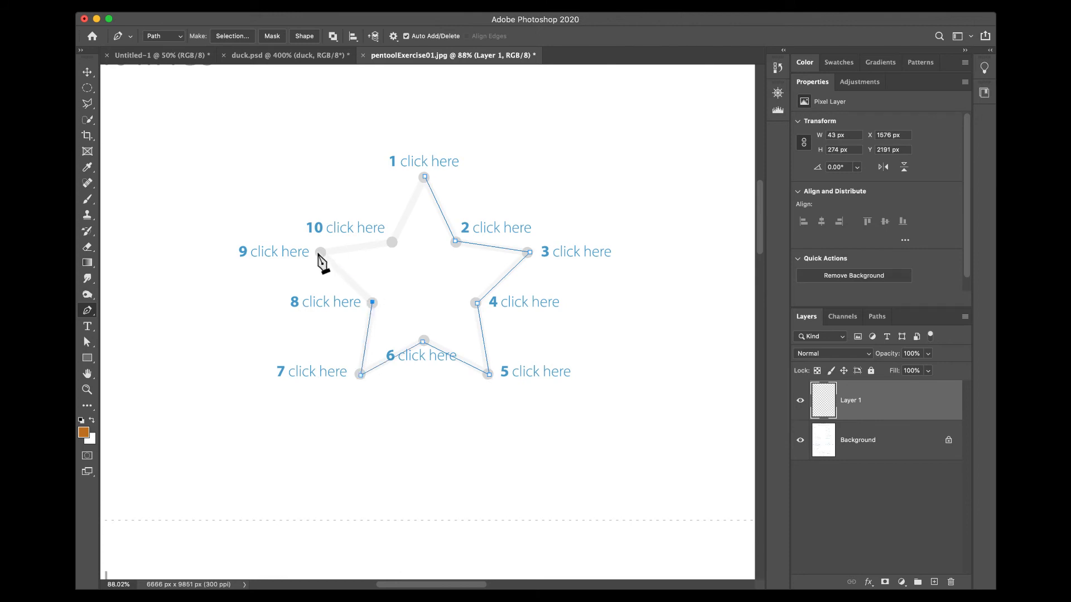
left_click(320, 252)
left_click(392, 243)
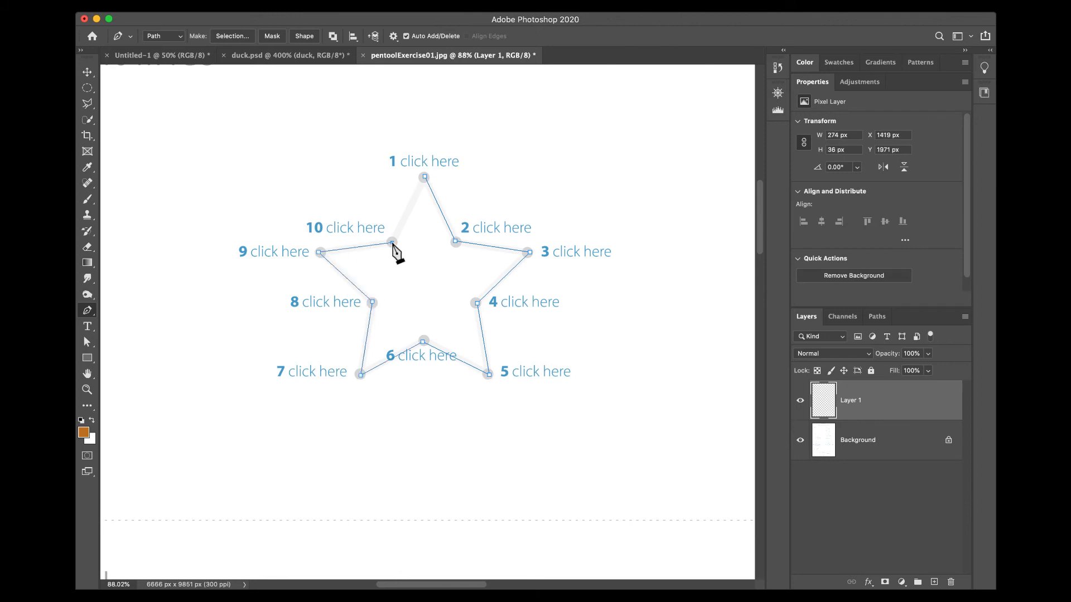
left_click(424, 178)
Fill the star with the orange foreground colour on Layer 1, and then deselect the layer.
left_click(879, 321)
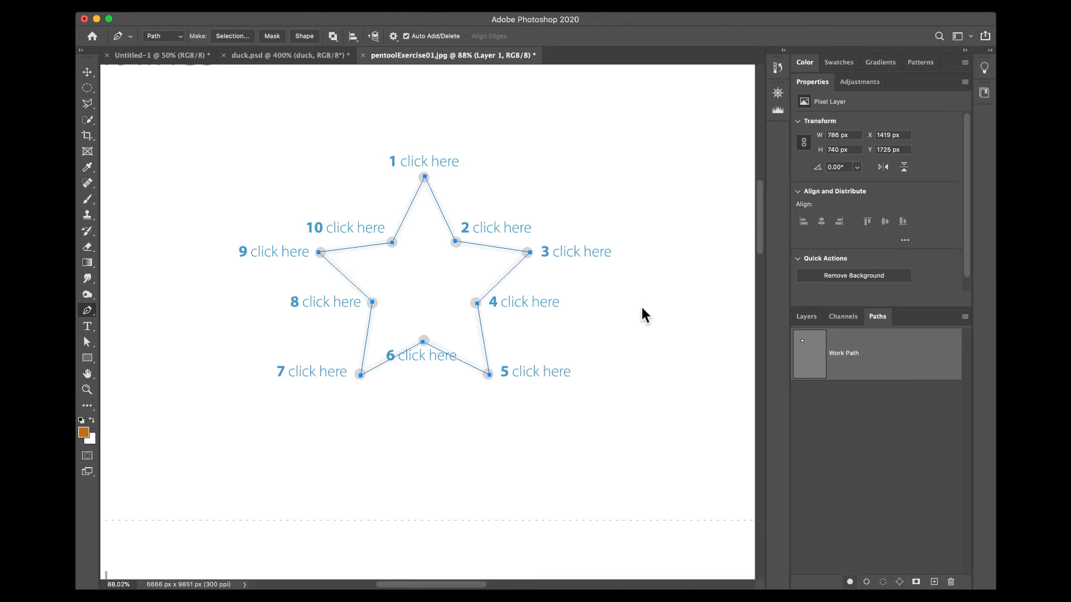
left_click(87, 72)
left_click(589, 304)
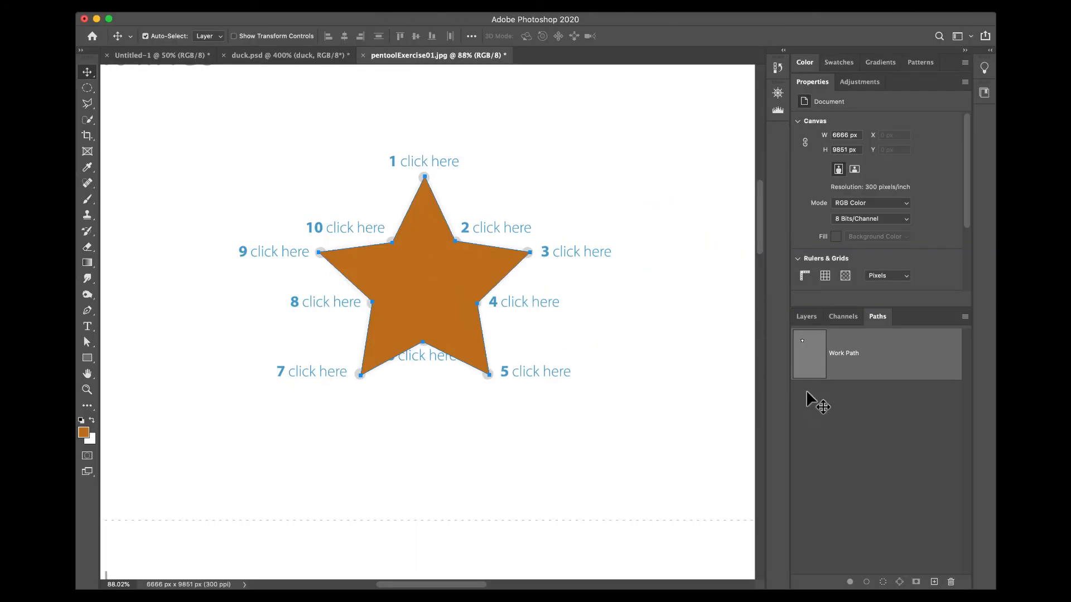
left_click(806, 316)
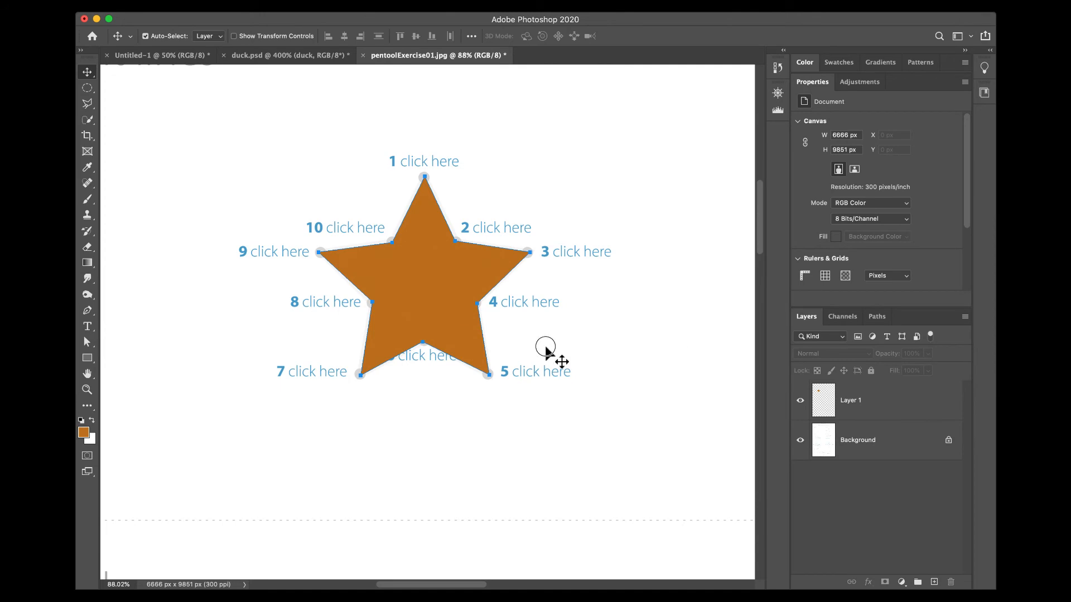
Start the Curved lines circle path on Layer 1 with smooth points at markers 1 and 3, extending their handles to markers 2 and 4.
scroll(546, 354, "down", 5)
scroll(584, 332, "right", 10)
scroll(606, 352, "left", 12)
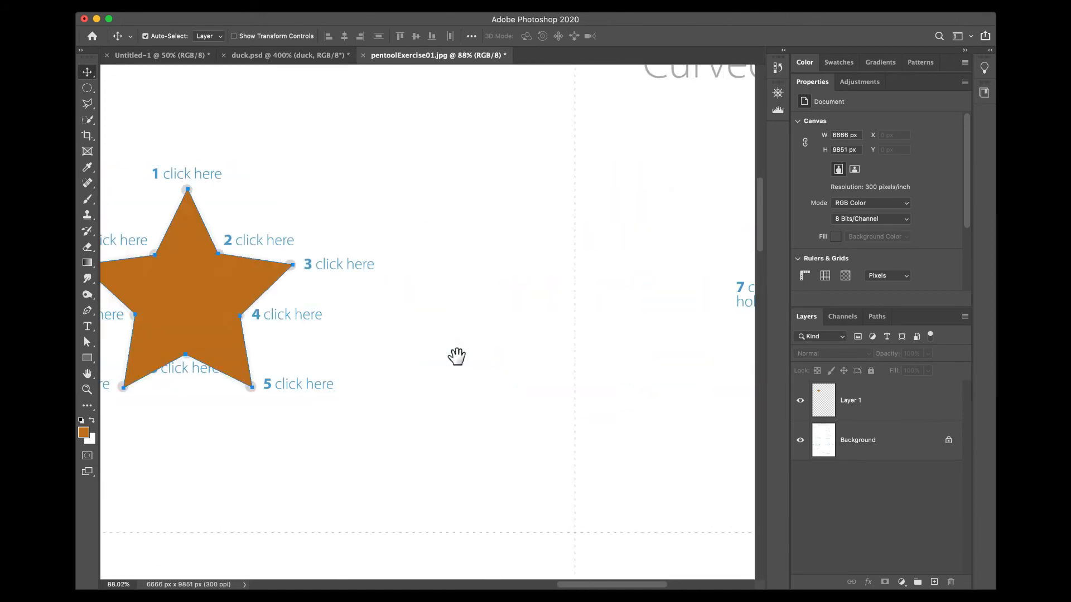
left_click_drag(457, 357, 430, 358)
left_click_drag(617, 368, 276, 368)
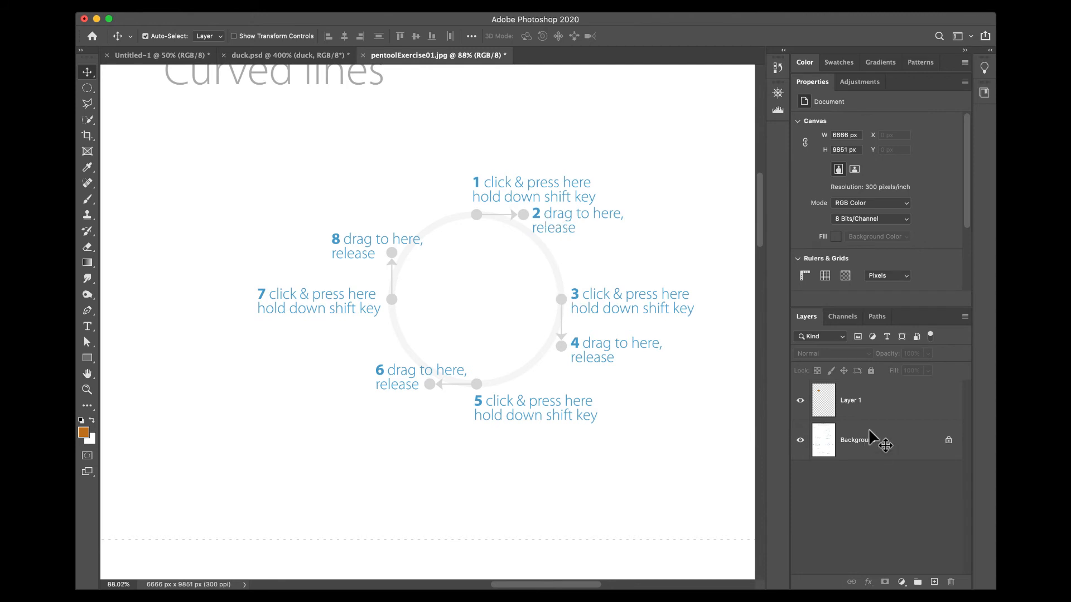
left_click_drag(892, 402, 500, 339)
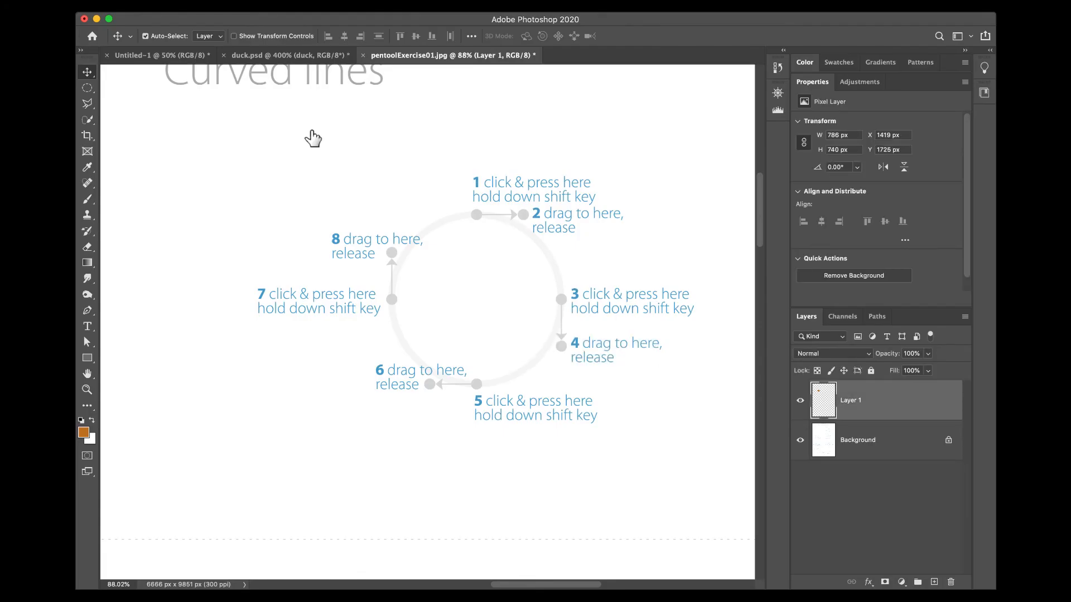
key("p")
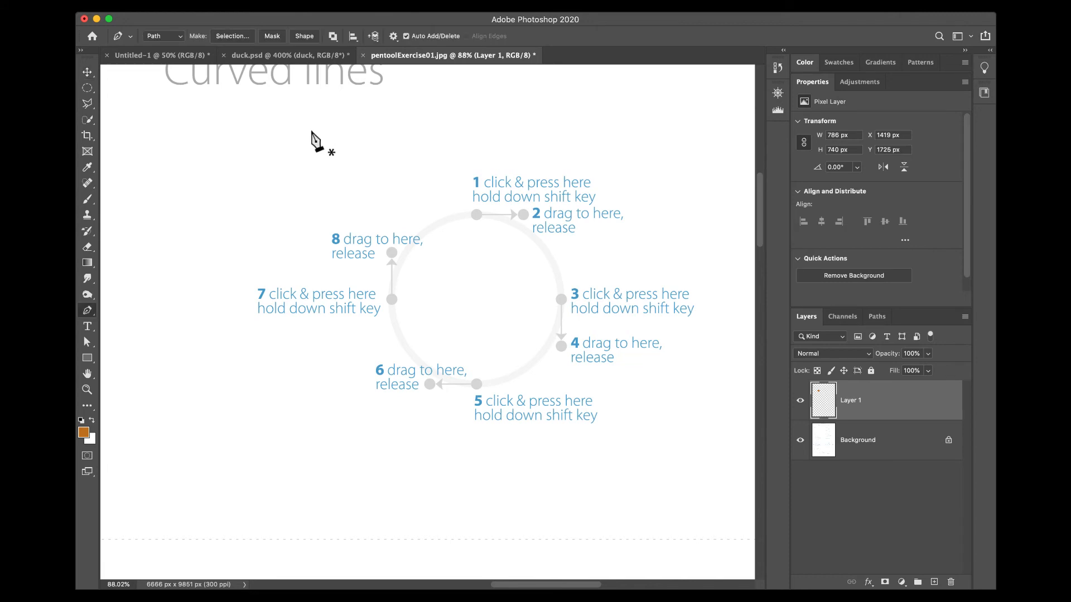
left_click(476, 216)
left_click_drag(476, 217, 524, 217)
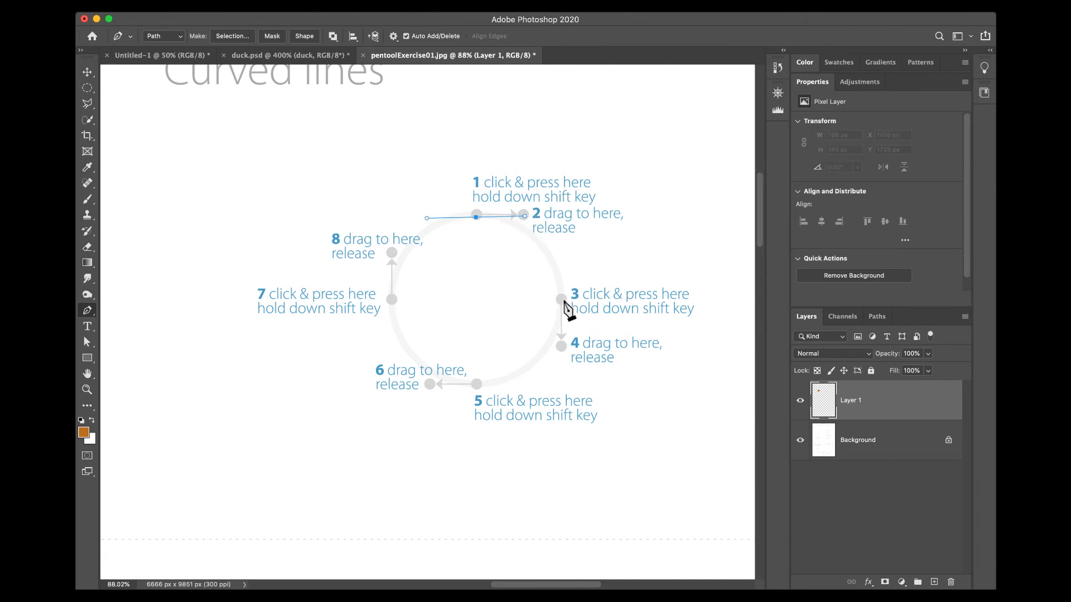
left_click(562, 307)
left_click_drag(563, 309, 561, 346)
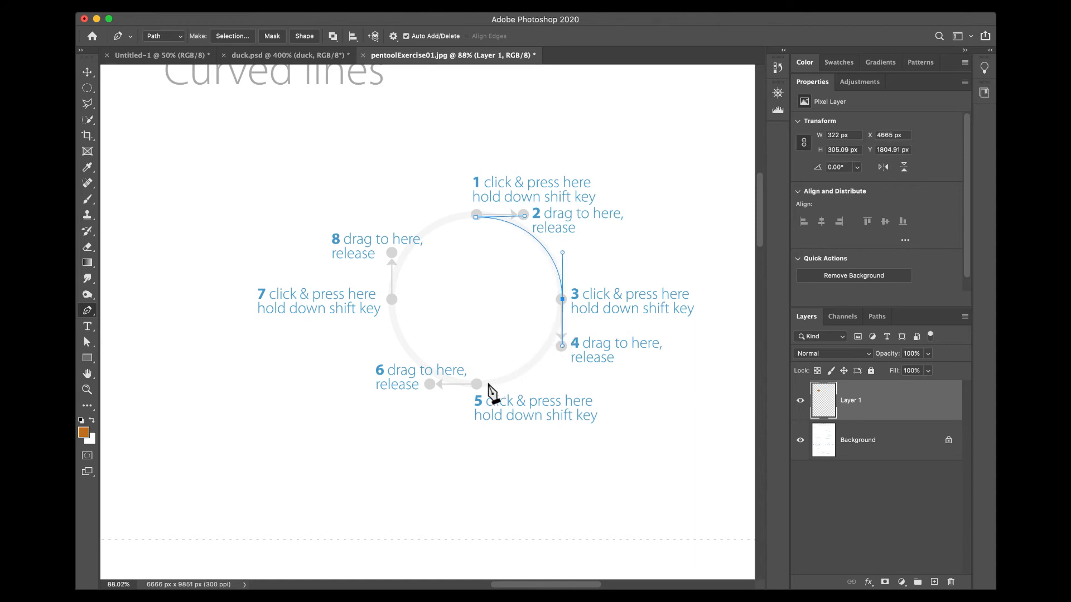
Add smooth points at markers 5 and 7 with handles extended to 6 and 8, and close the circle path.
left_click(476, 385)
left_click_drag(478, 387, 429, 386)
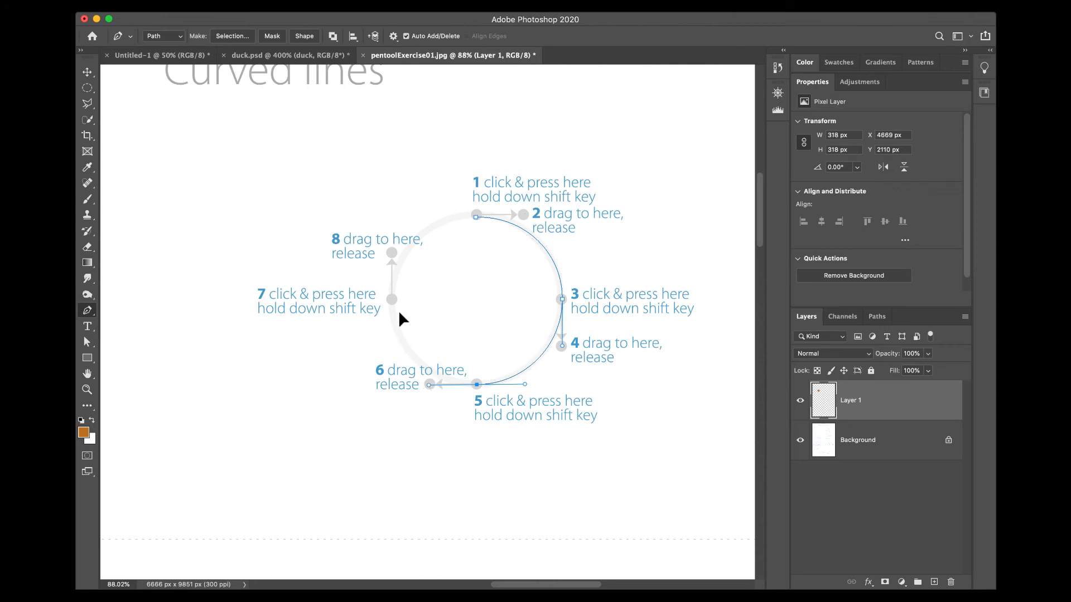
left_click_drag(392, 300, 392, 252)
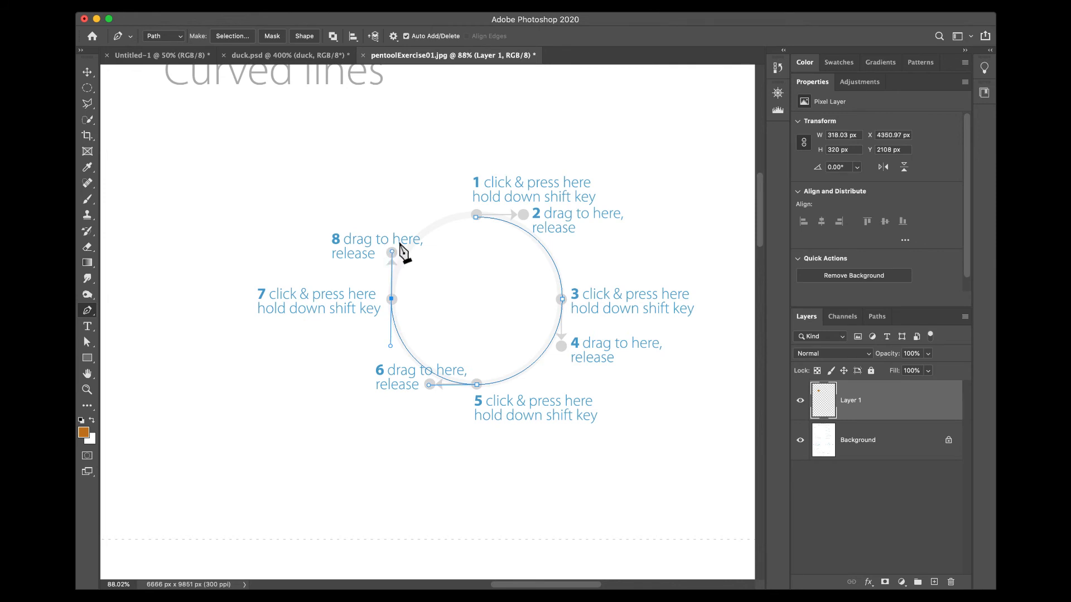
left_click(475, 218)
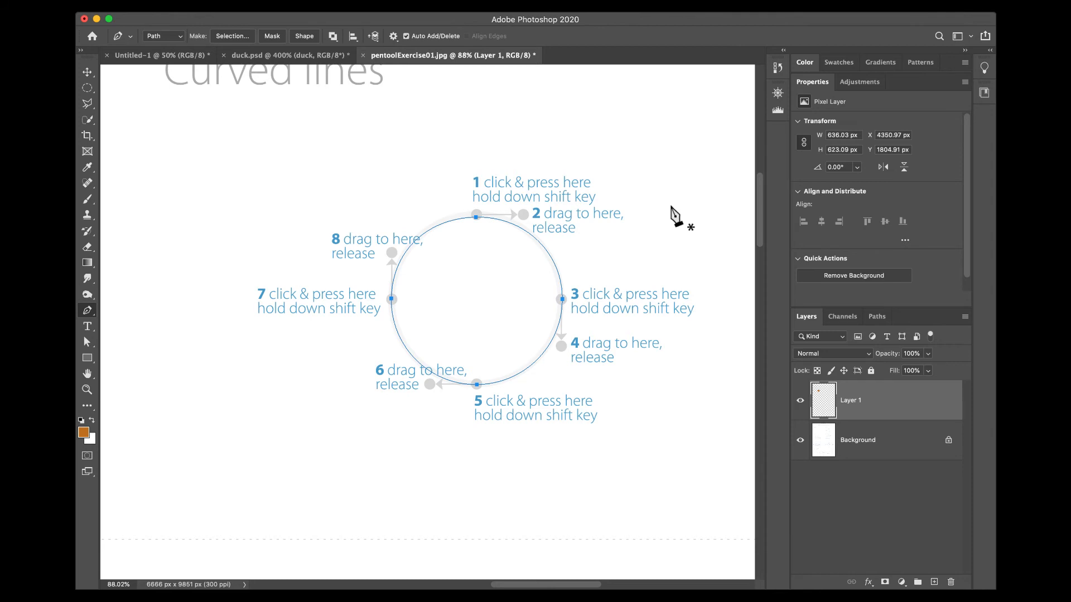
Make a new selection from the circle path with 0 px feather, fill it with the orange foreground colour, and deselect.
right_click(500, 279)
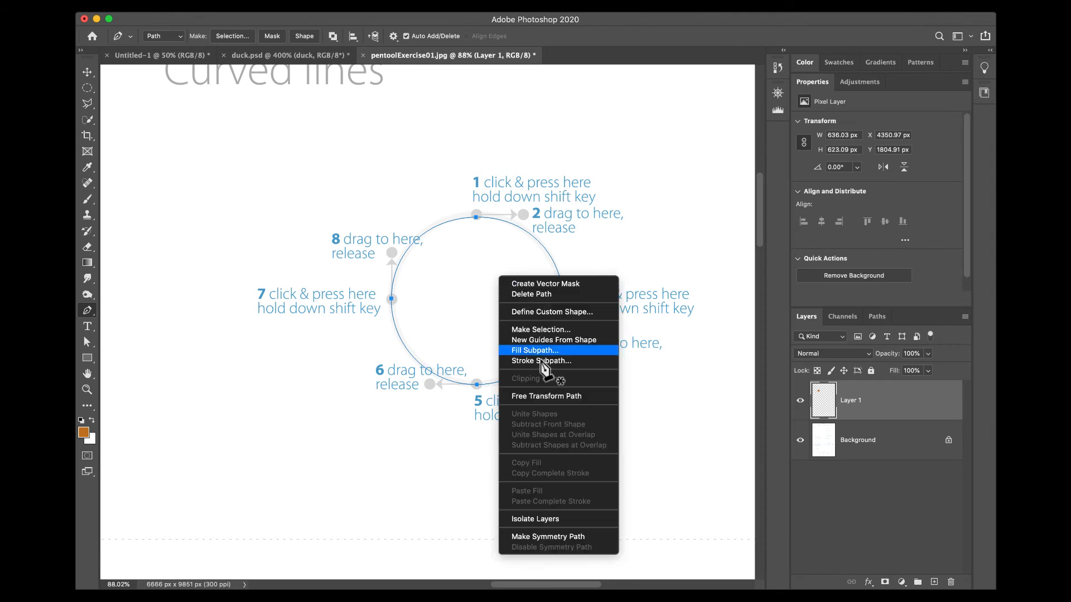
left_click(536, 330)
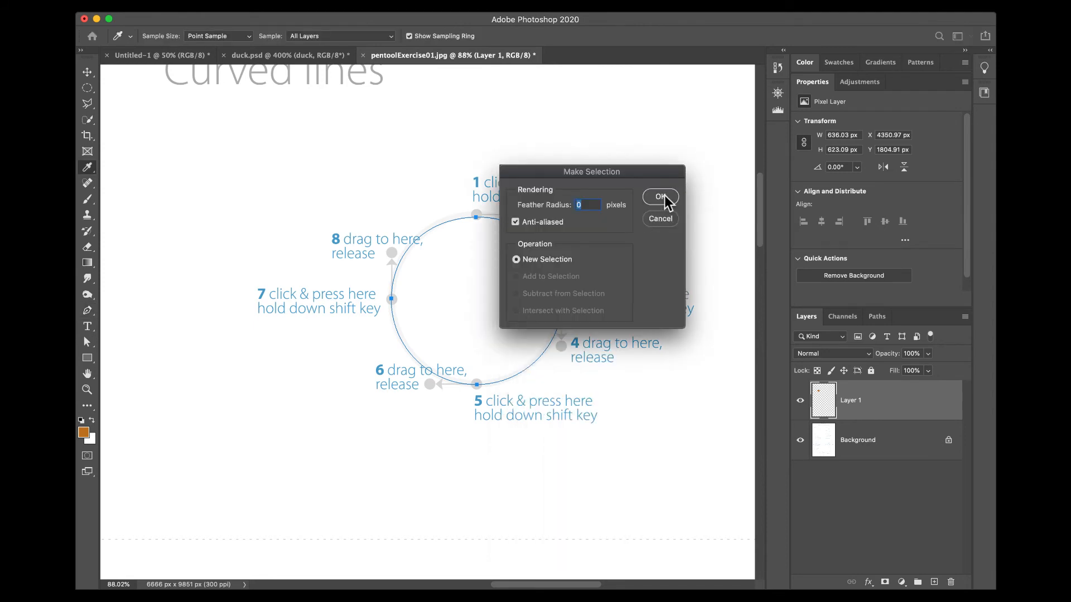
left_click(664, 195)
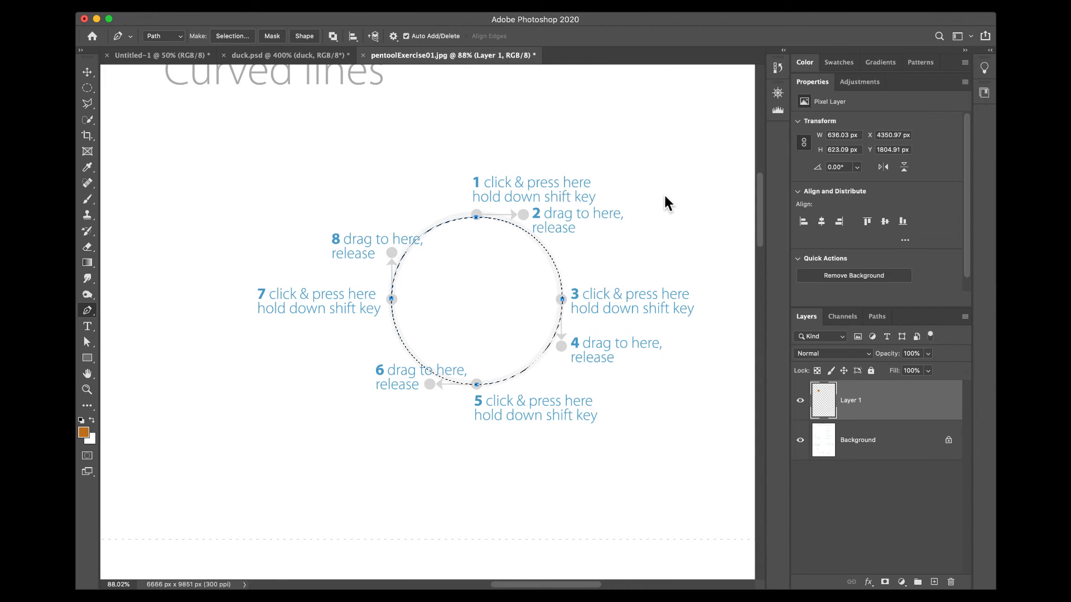
key("alt+BackSpace")
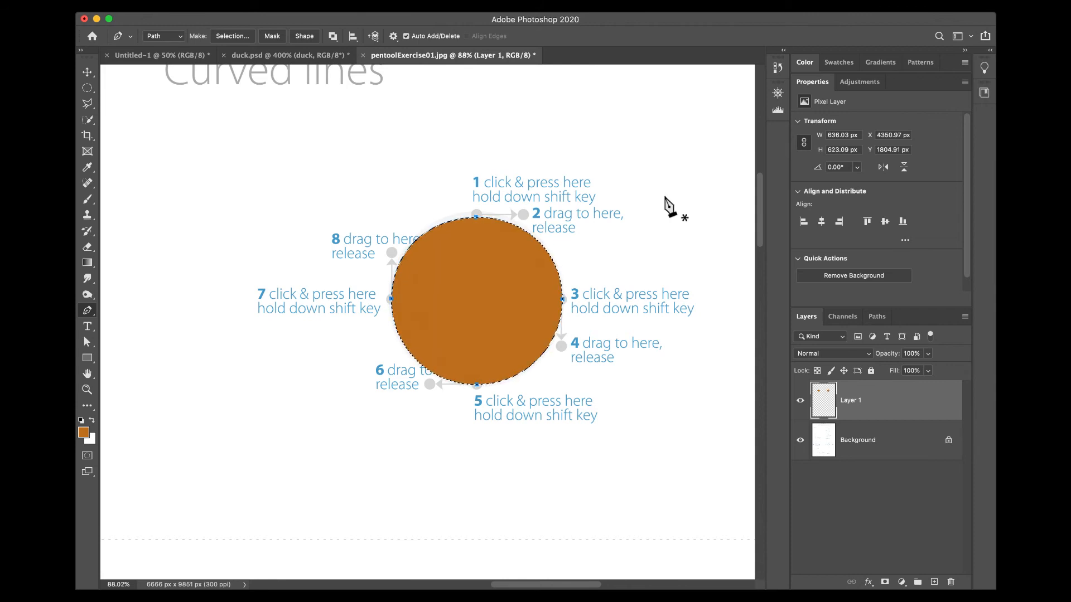
key("super+d")
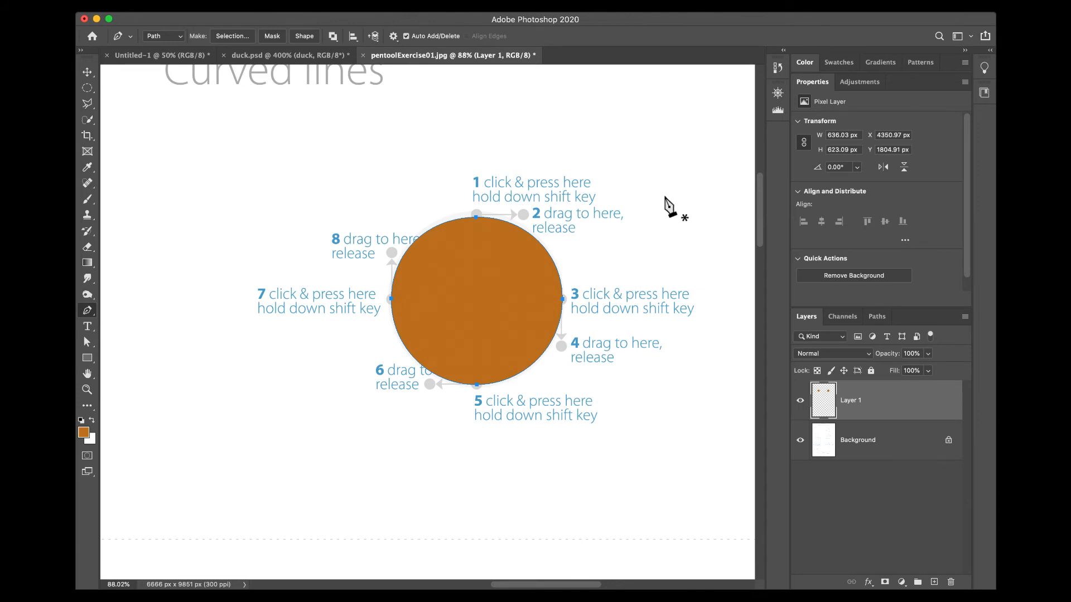
left_click(878, 316)
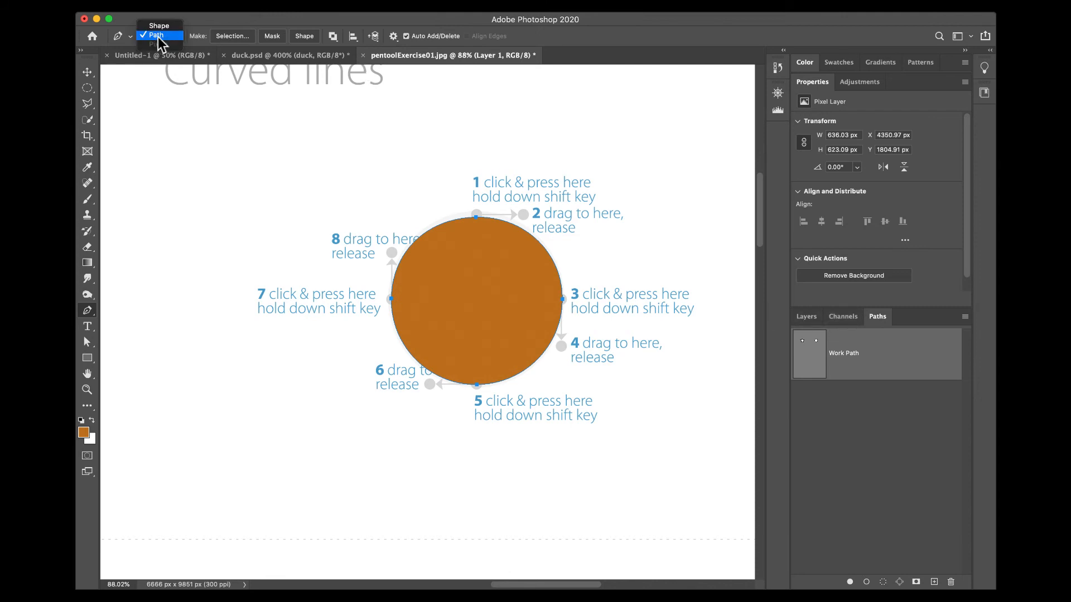
left_click(158, 36)
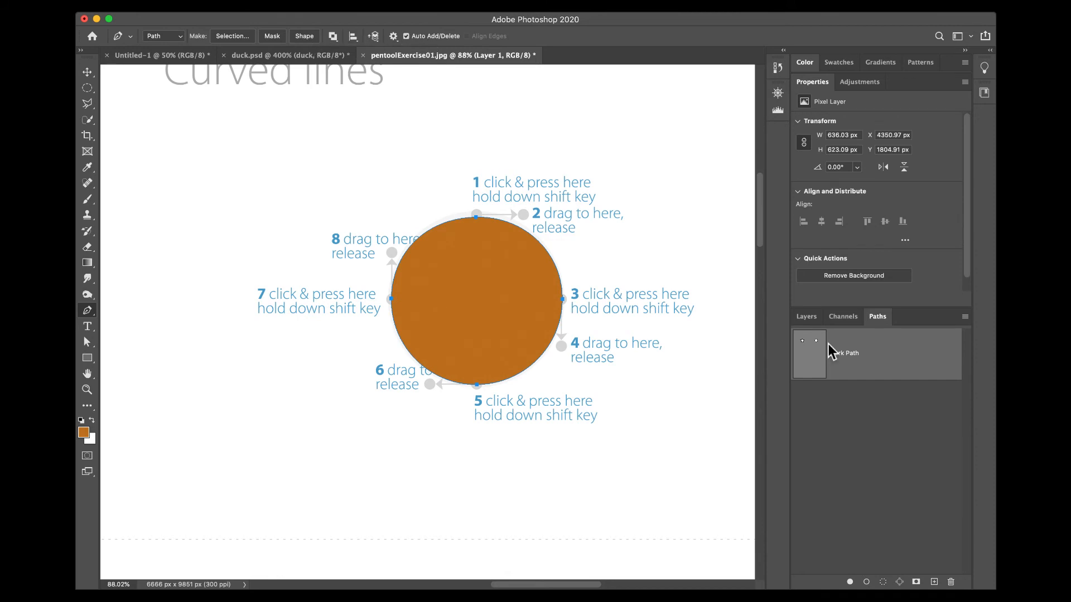
left_click(806, 317)
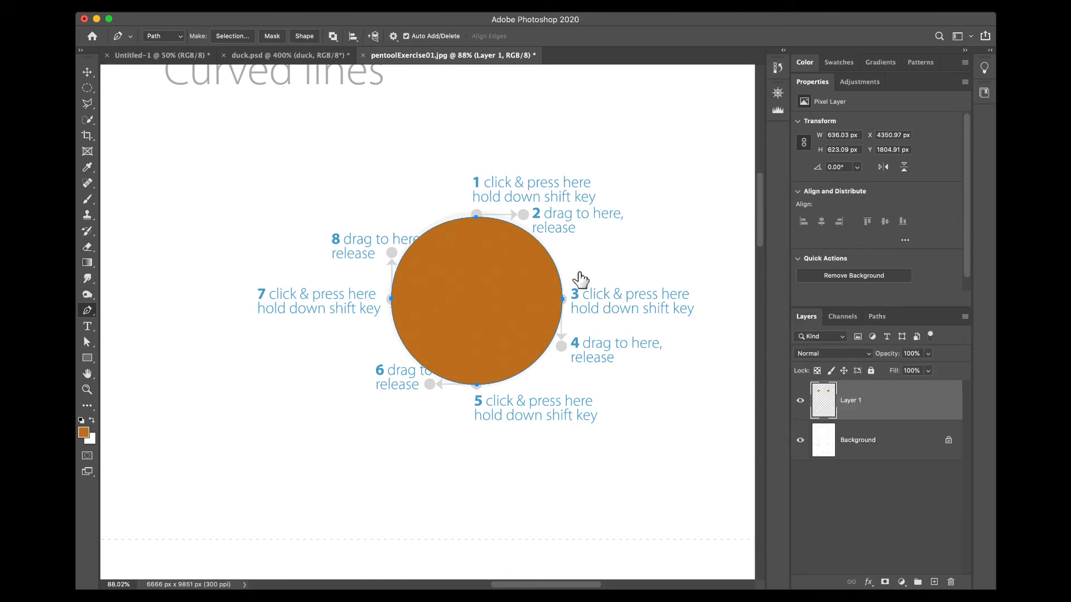
Start the Multiple curves path with smooth points at markers 1 and 3, extending their handles to markers 2 and 4.
key("z")
left_click_drag(545, 237, 581, 384)
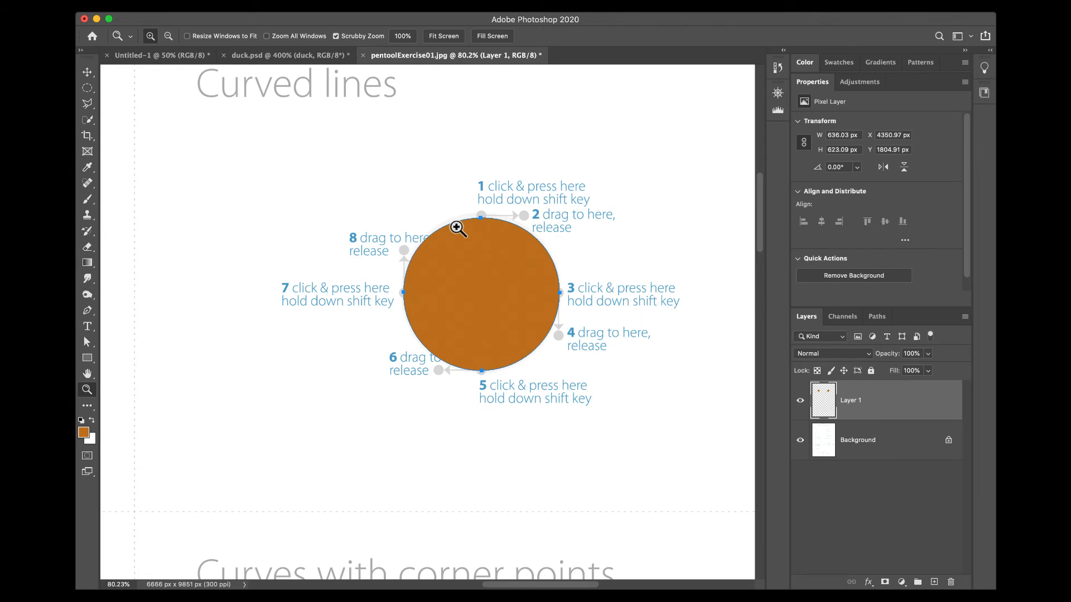
key("super+0")
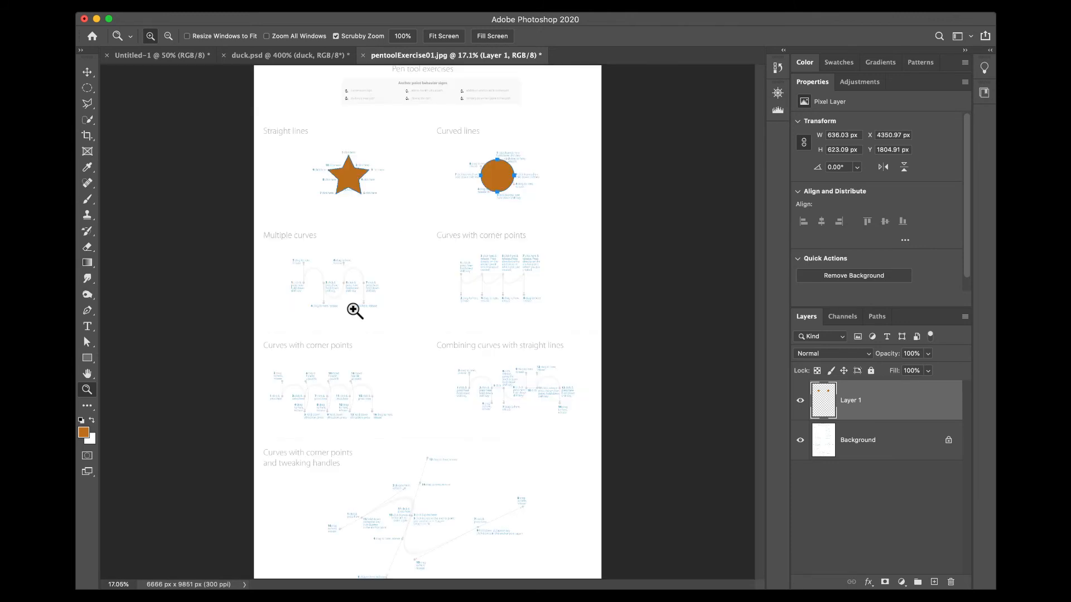
left_click_drag(327, 279, 413, 354)
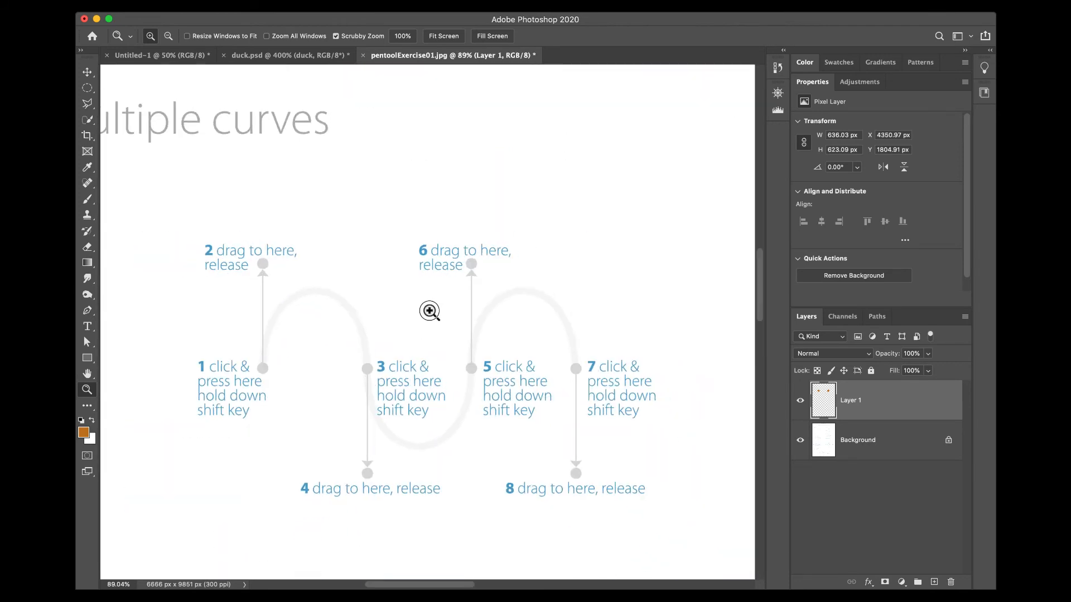
scroll(430, 311, "down", 3)
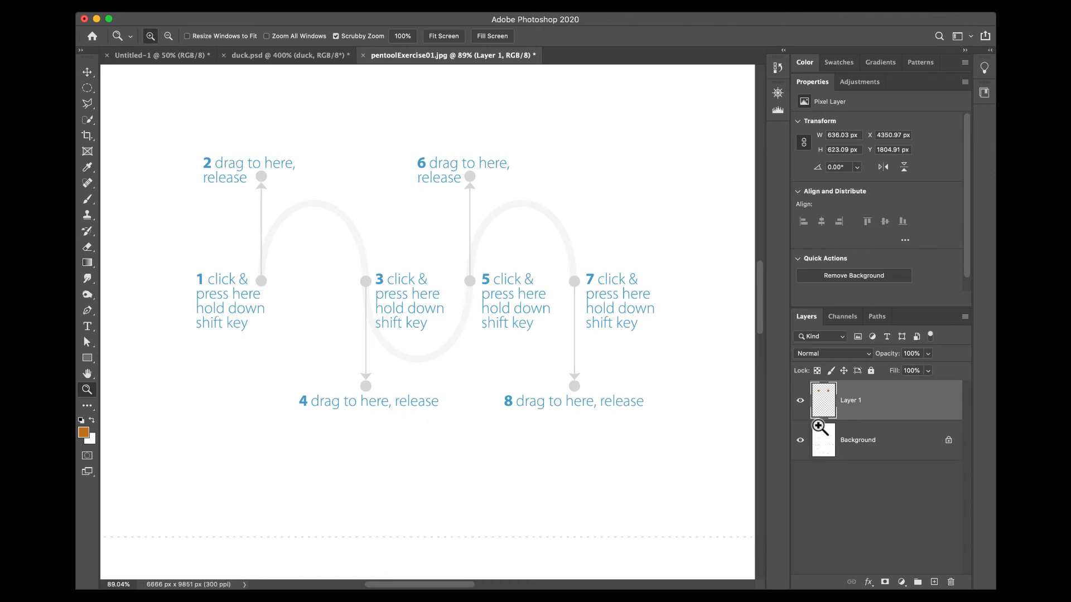
key("p")
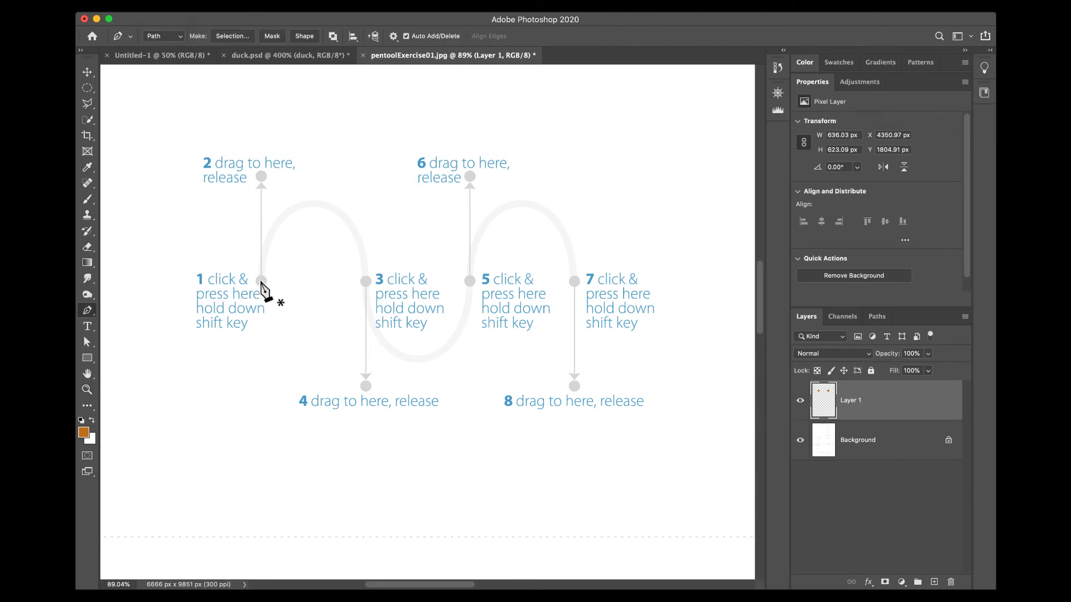
left_click_drag(262, 282, 261, 174)
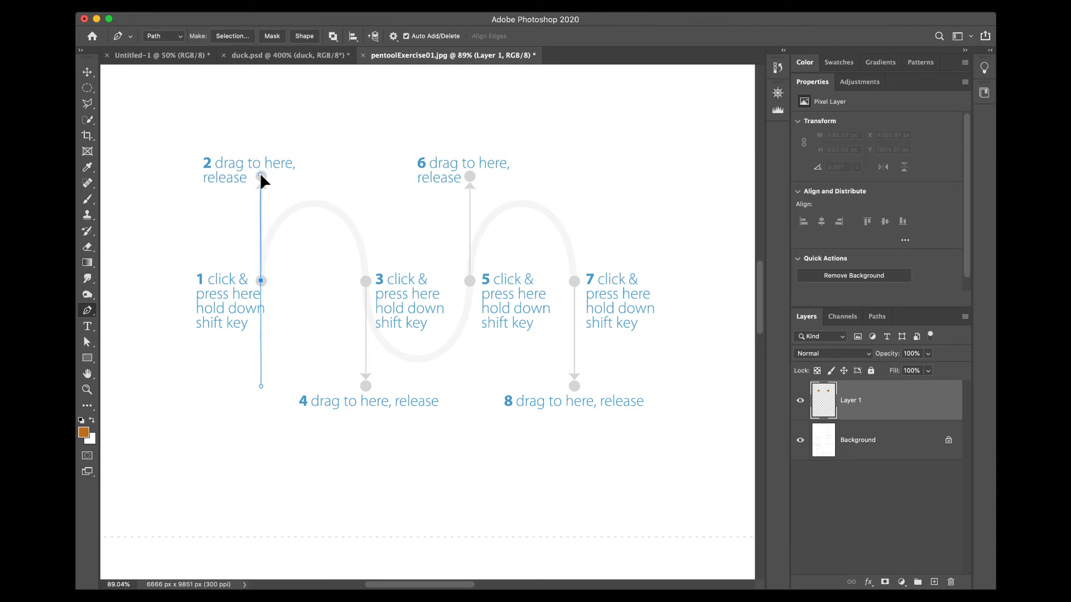
left_click(365, 281)
left_click_drag(365, 283, 366, 389)
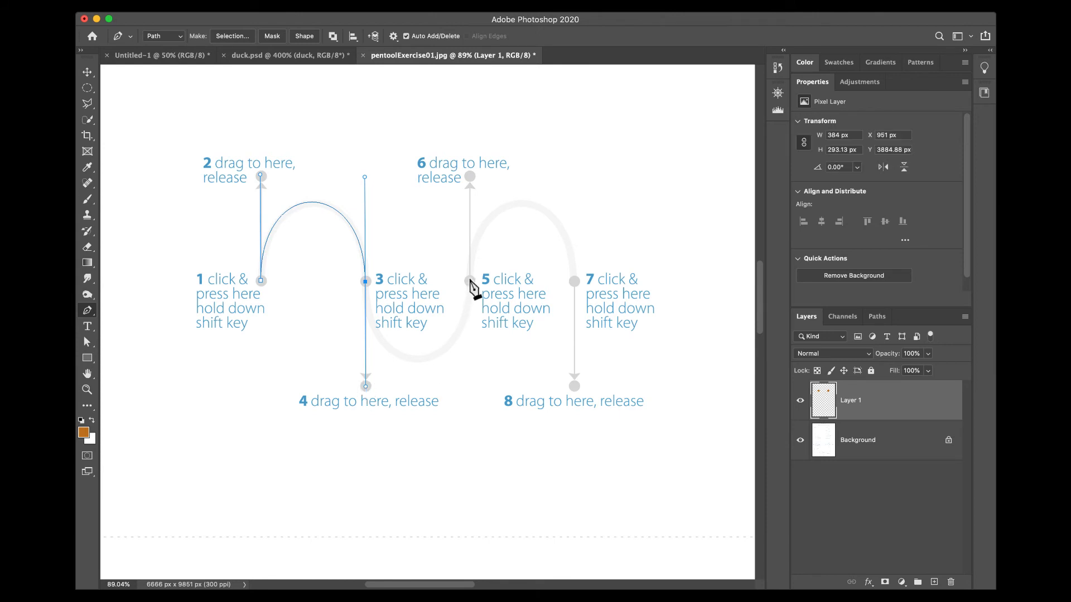
Continue the wave with smooth points at markers 5 and 7, extending handles to 6 and 8, and end the path open.
left_click_drag(470, 280, 469, 173)
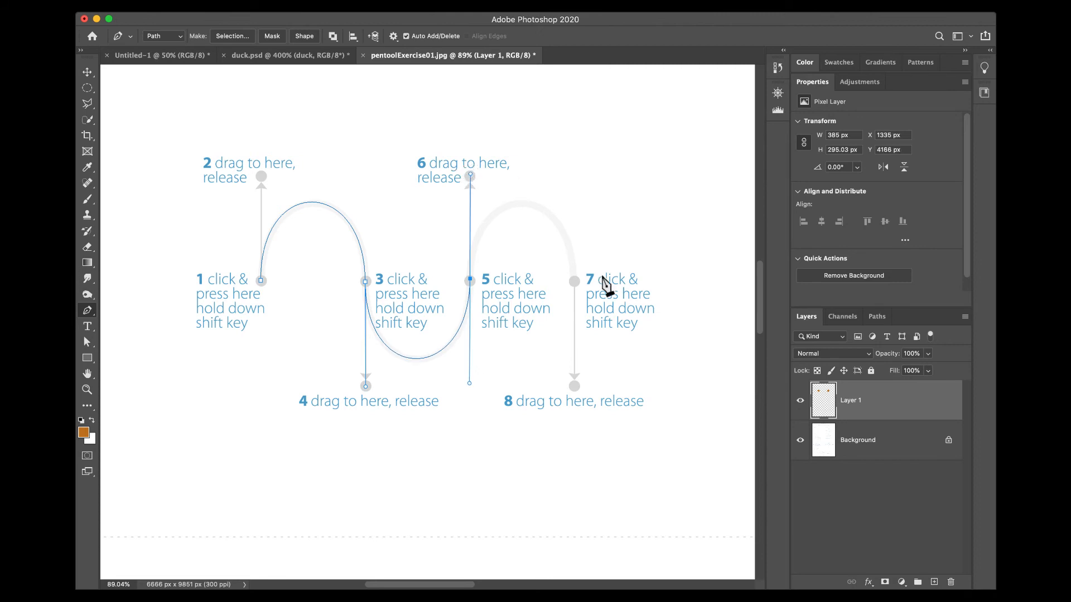
left_click_drag(574, 281, 574, 387)
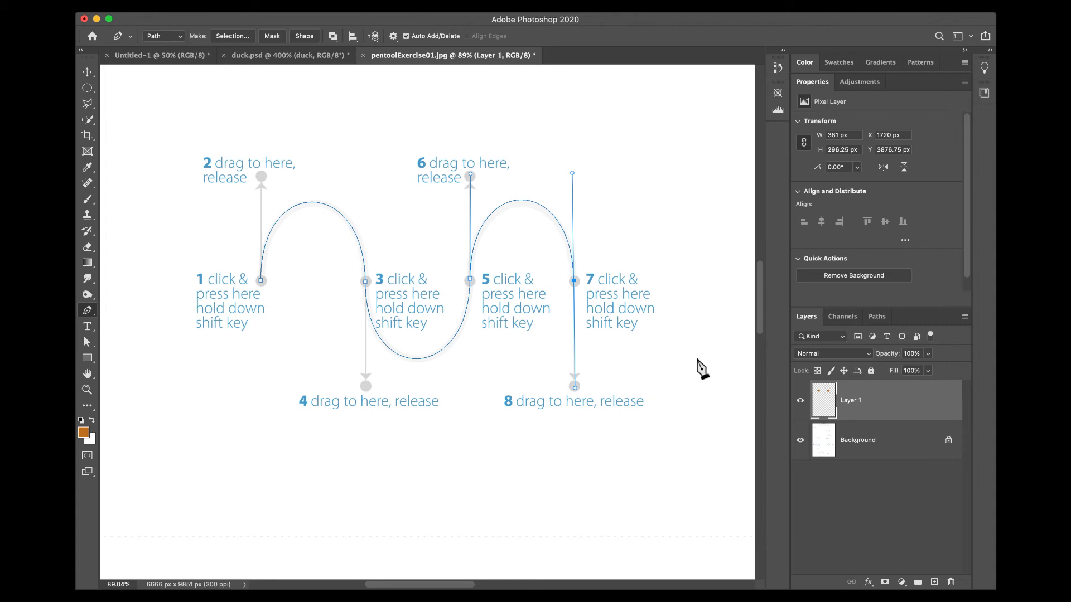
key("Escape")
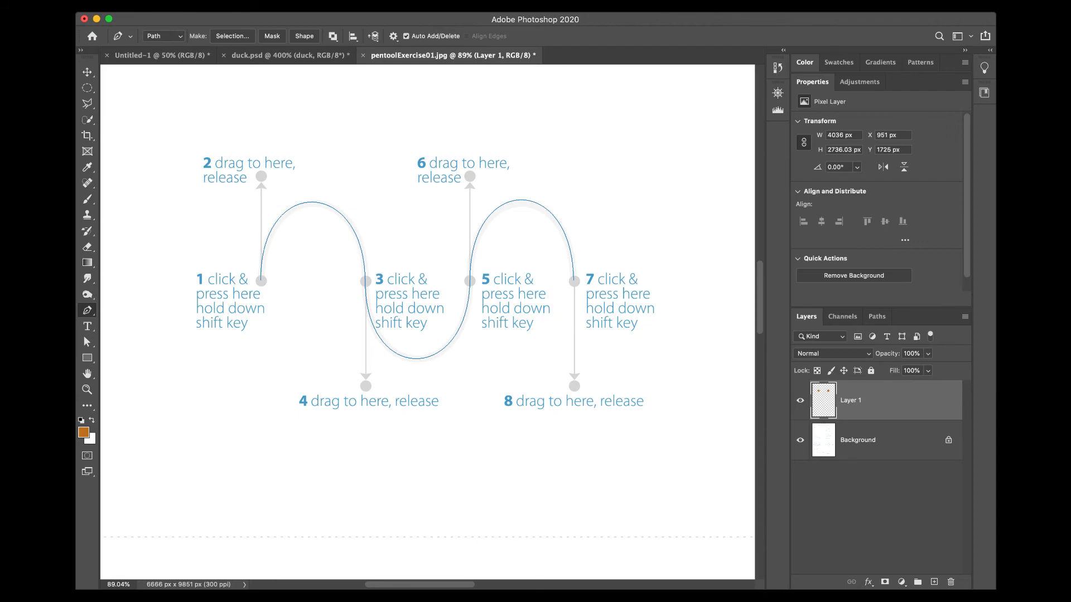
Apply an orange Stroke with a width of 3 px and Center location to Layer 1.
left_click(67, 11)
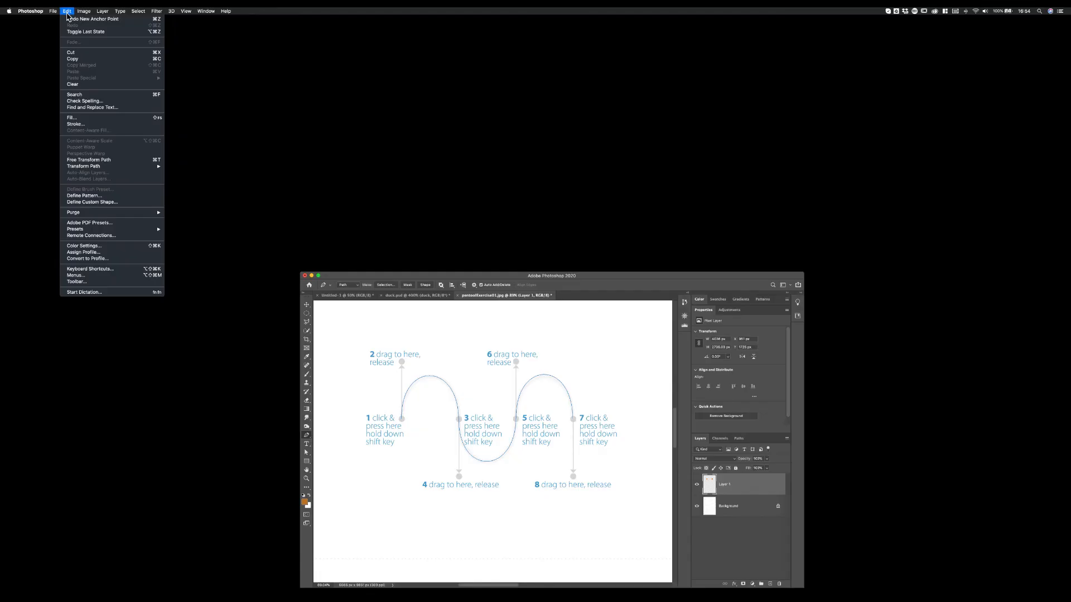
left_click(73, 124)
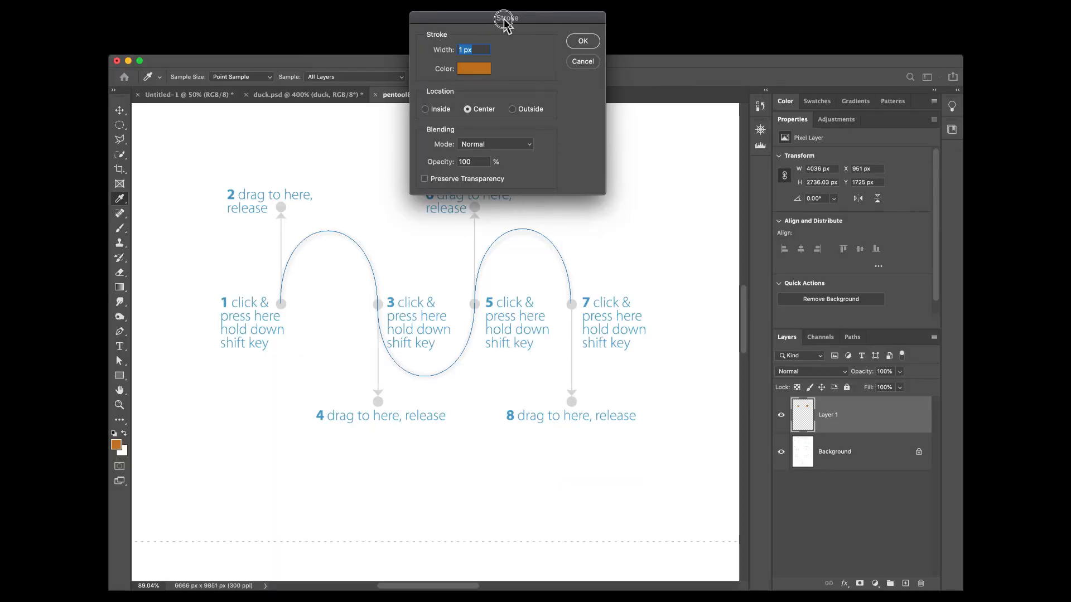
left_click_drag(532, 252, 606, 414)
left_click_drag(636, 271, 577, 329)
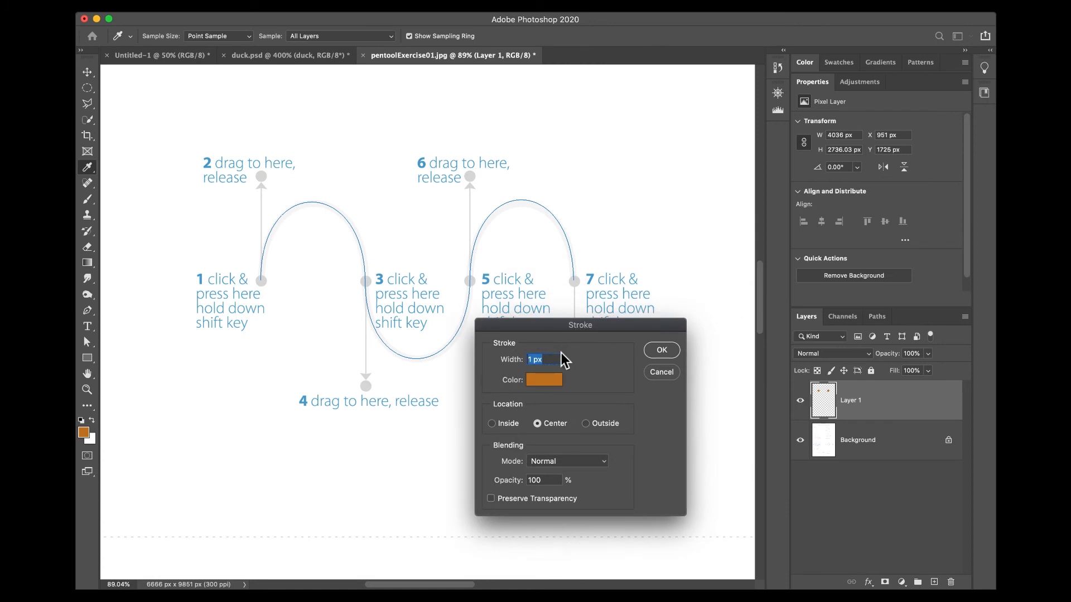
type("3")
key("Return")
key("p")
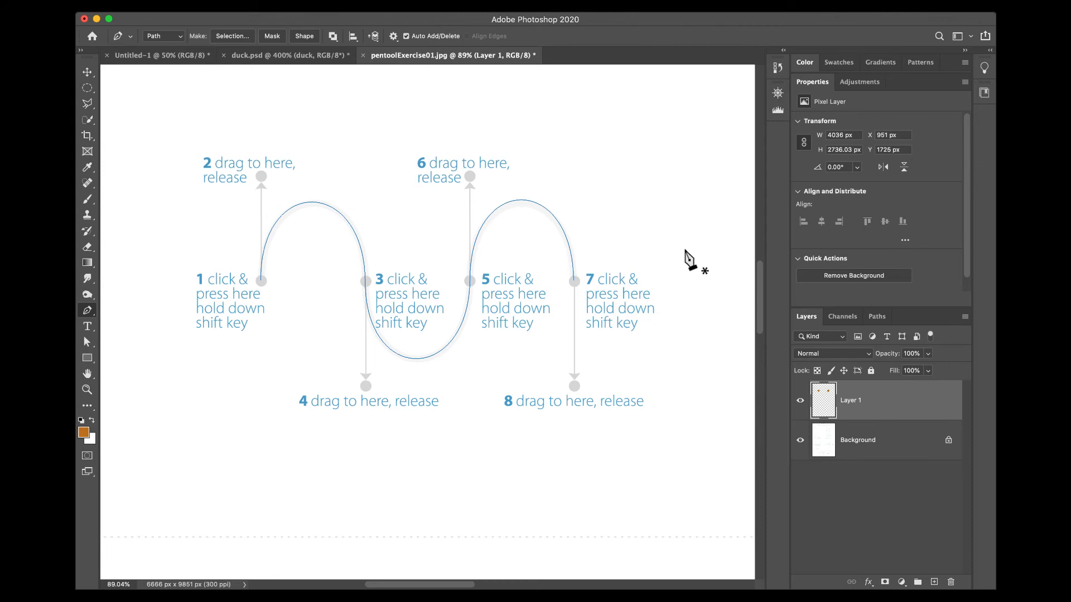
Deselect the layer, select the whole wave path, and try to apply the Stroke command to it.
key("v")
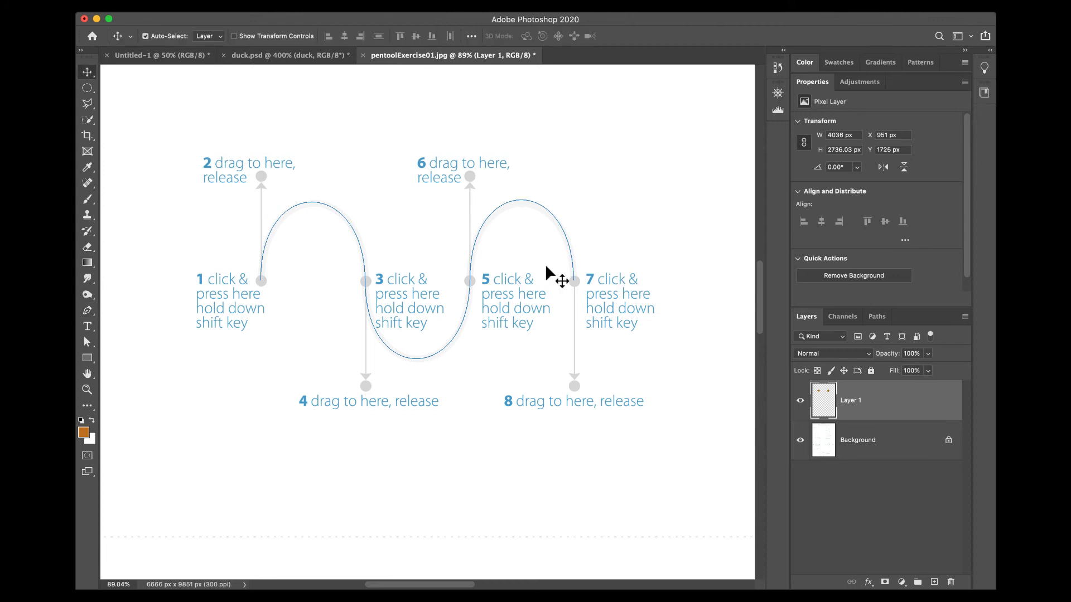
left_click(476, 245)
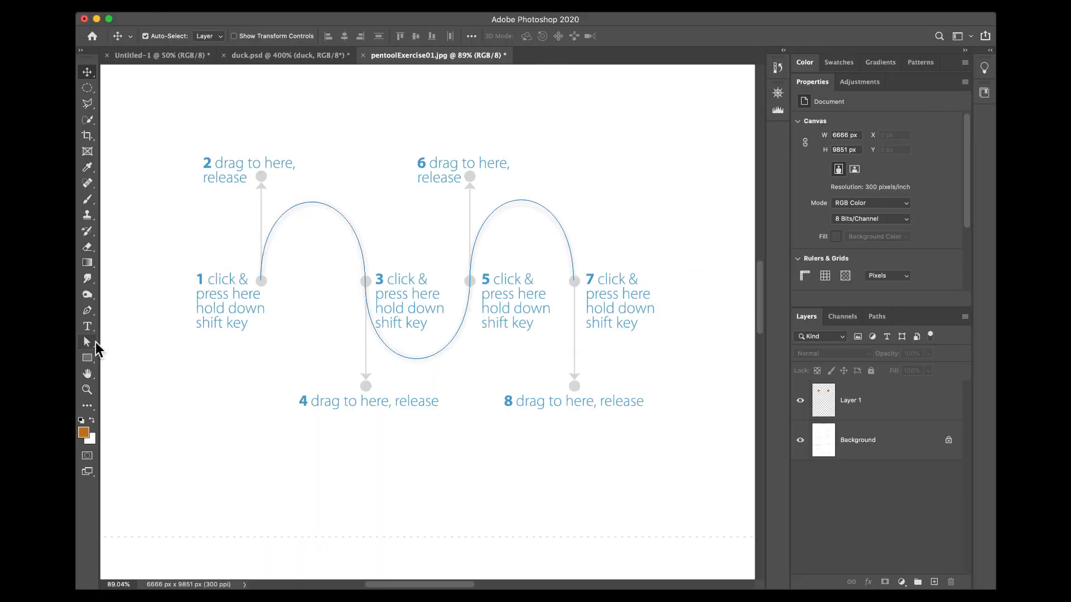
left_click(87, 343)
left_click(120, 352)
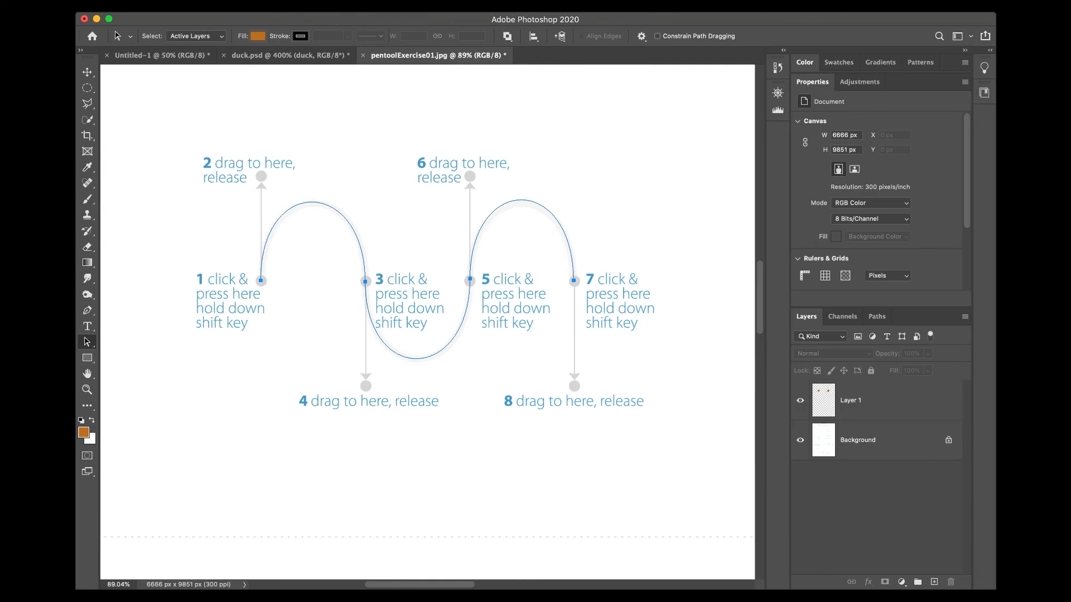
left_click(67, 11)
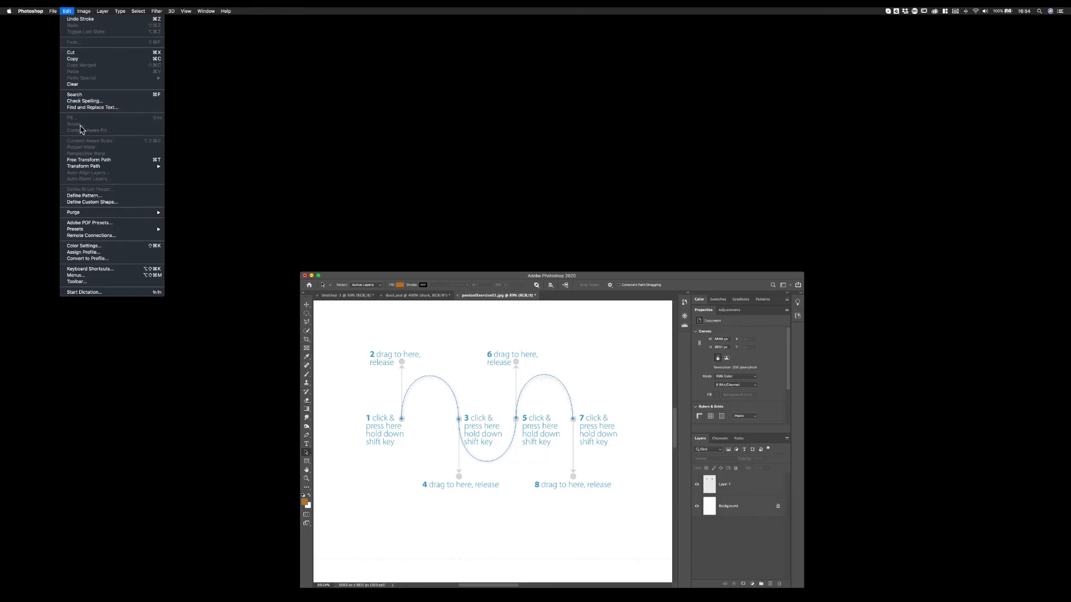
left_click(448, 335)
left_click(464, 406)
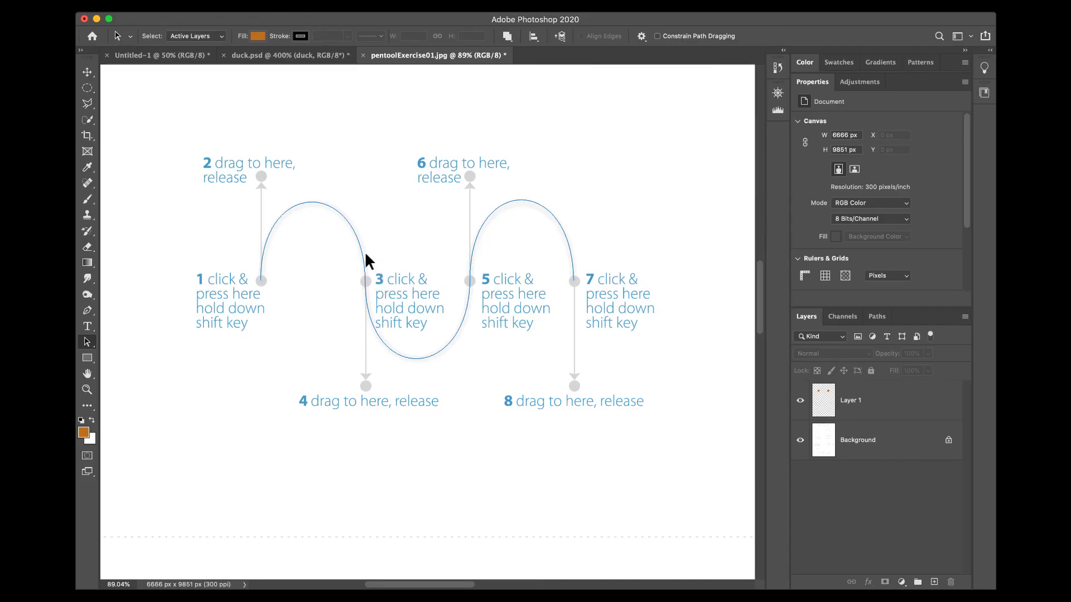
Reselect the wave path, display the document's paths, and look through the path's commands for a stroke option.
left_click(362, 255)
left_click(388, 252)
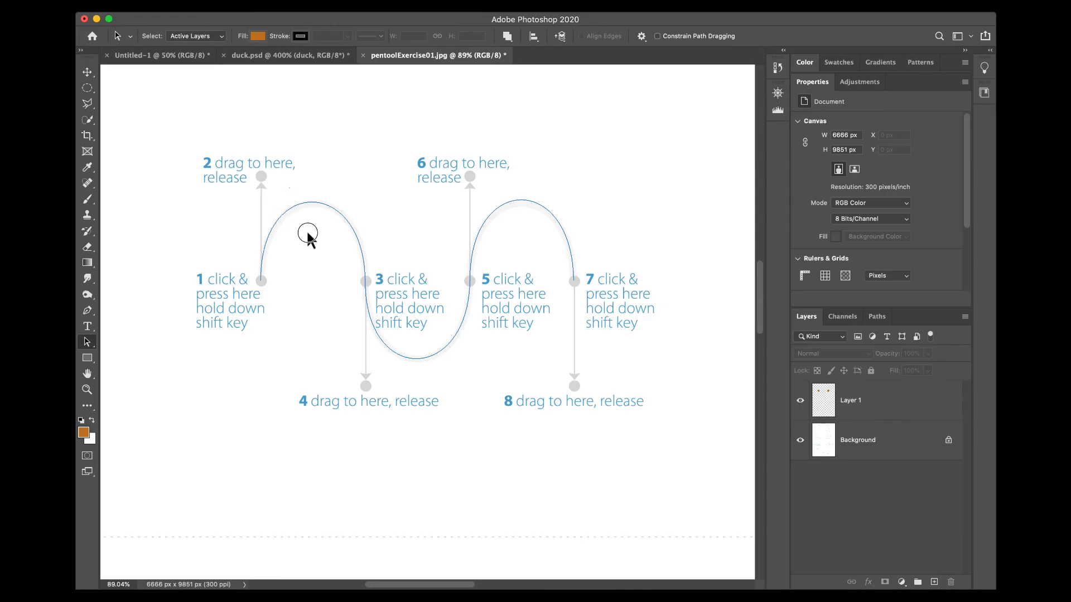
left_click(308, 235)
left_click(875, 317)
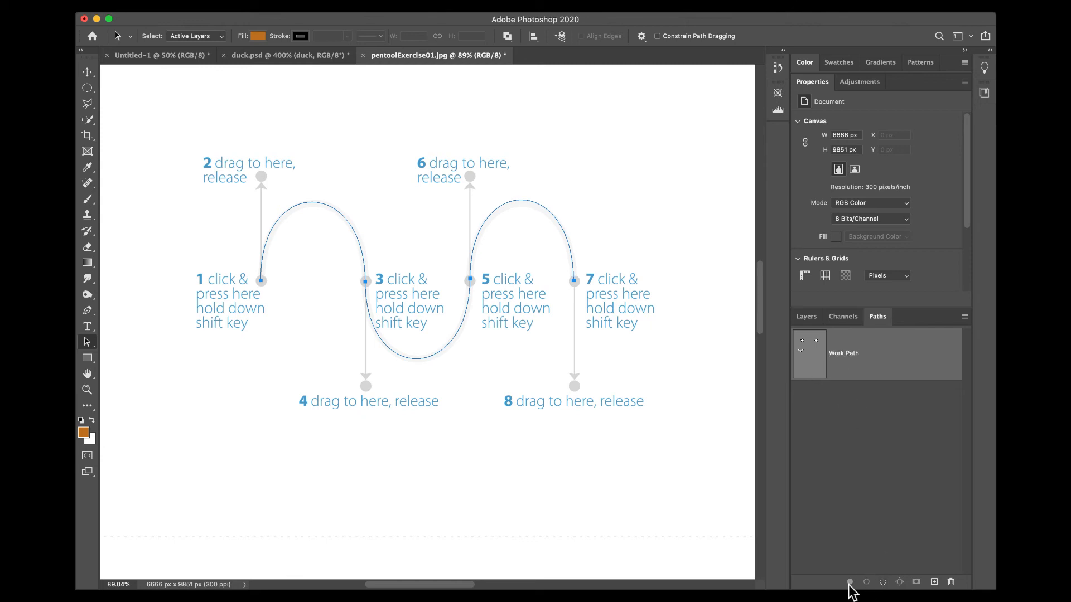
left_click(465, 418)
left_click(404, 358)
right_click(404, 358)
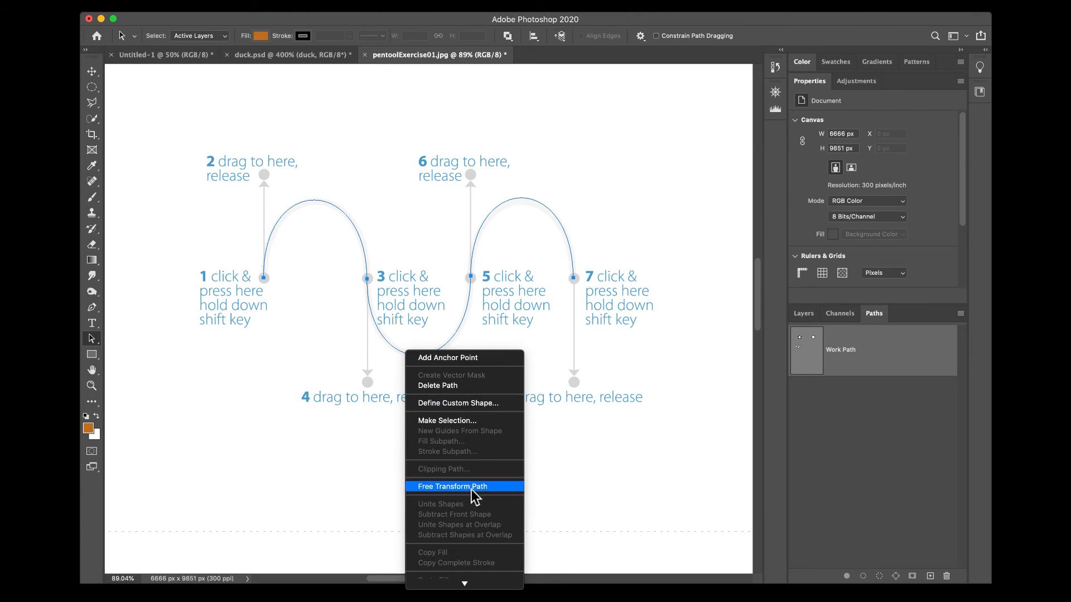
key("Escape")
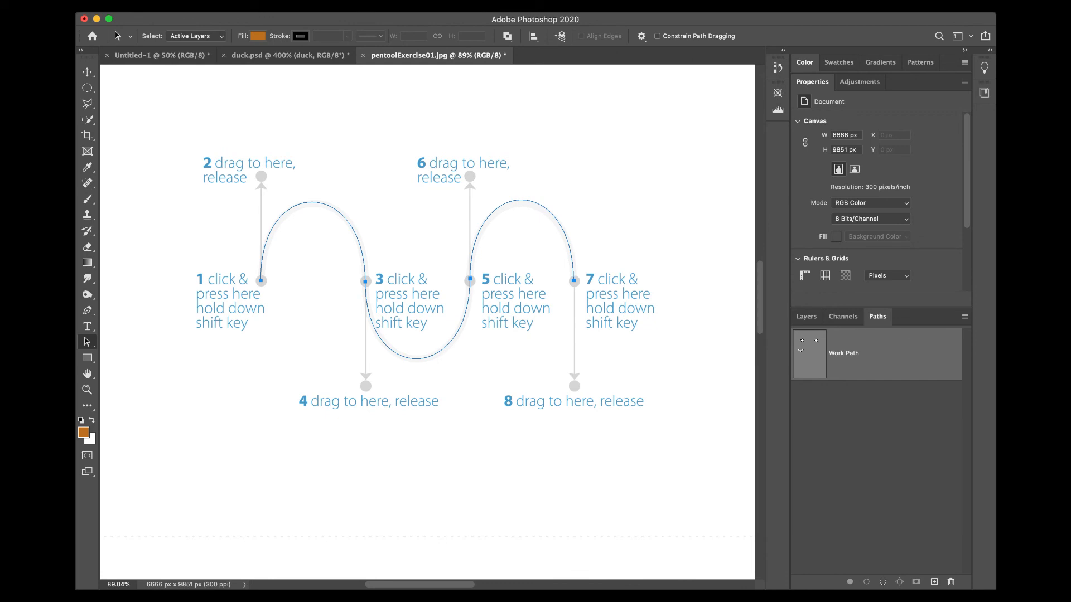
Check the Stroke command's availability again, and reselect the wave path's segment between markers 3 and 5.
left_click(67, 11)
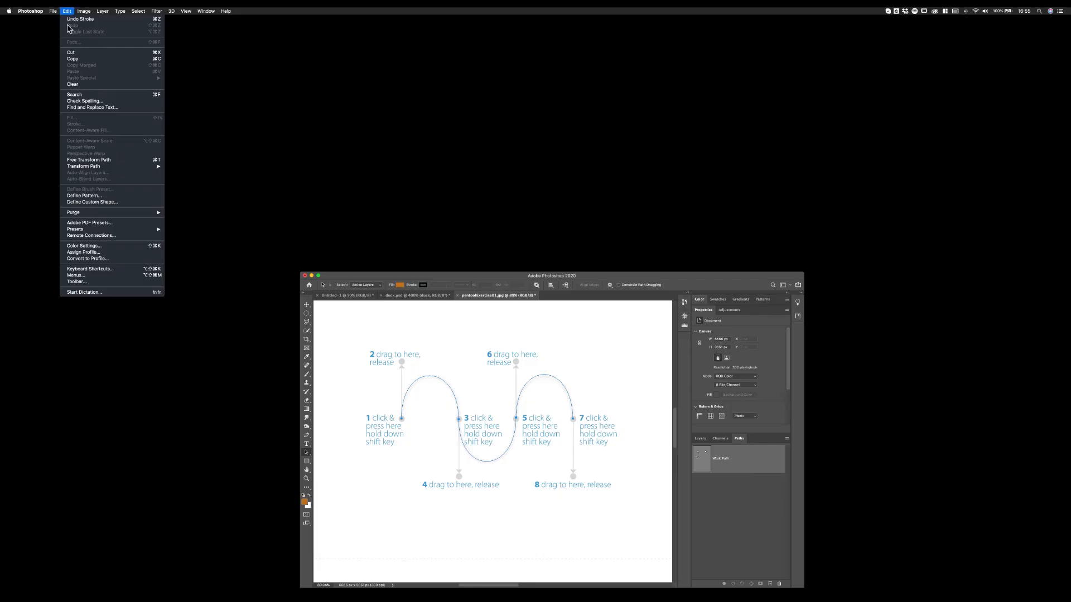
left_click(427, 336)
key("v")
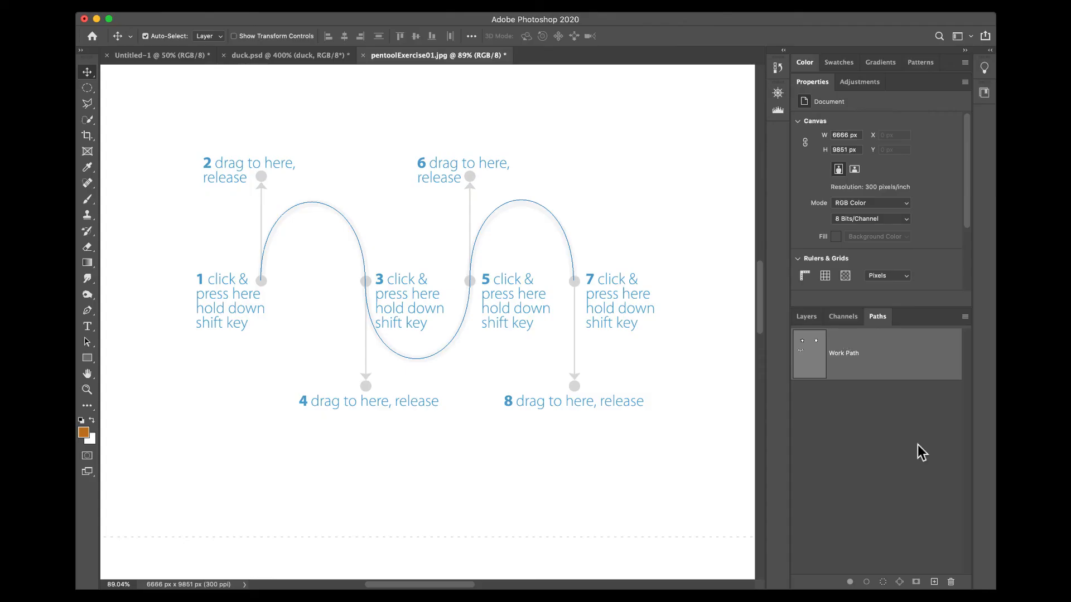
key("p")
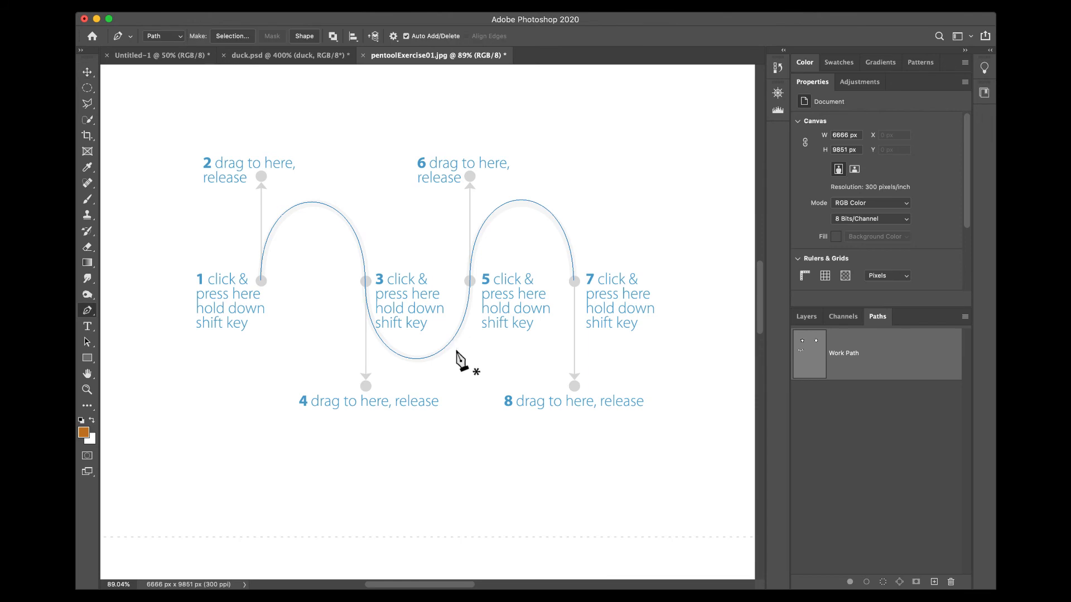
left_click(451, 343, "super")
left_click(71, 11)
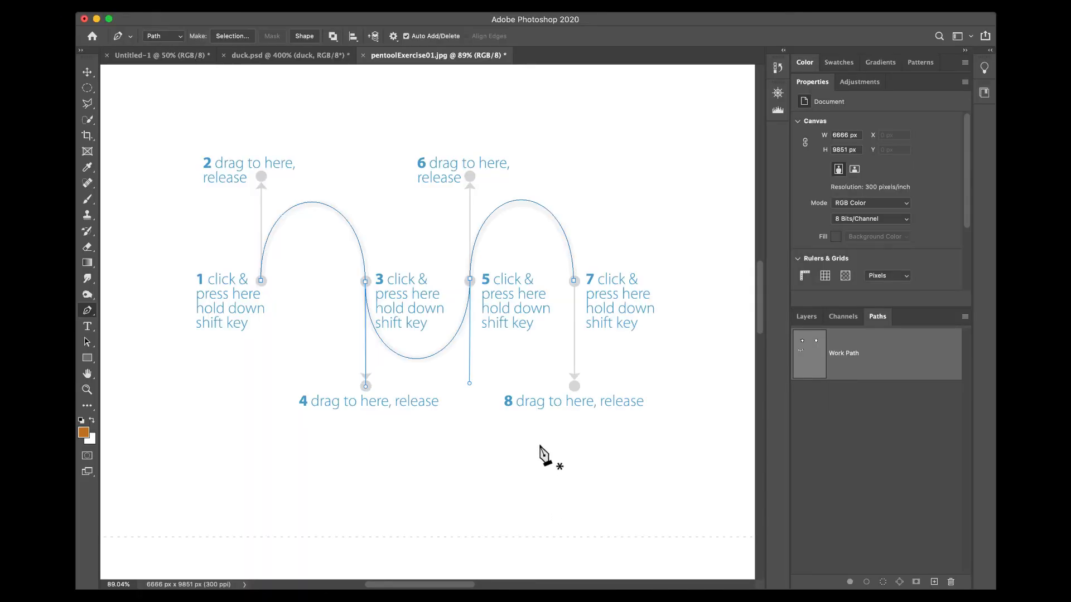
Start the first Curves with corner points path with a smooth point at marker 1, extending its handle to marker 2.
scroll(581, 246, "right", 10)
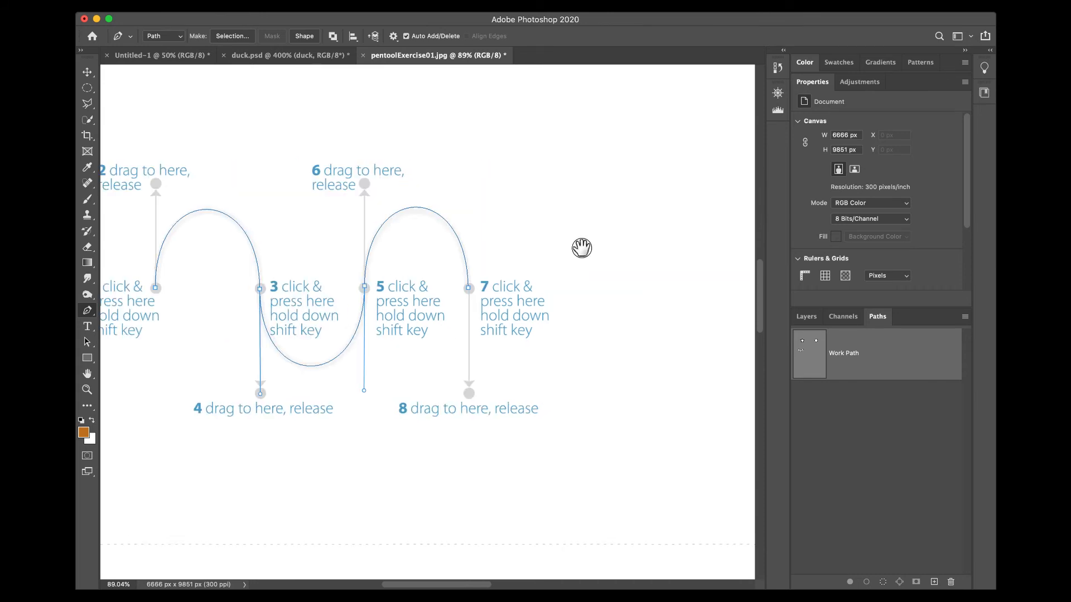
left_click_drag(540, 266, 581, 262)
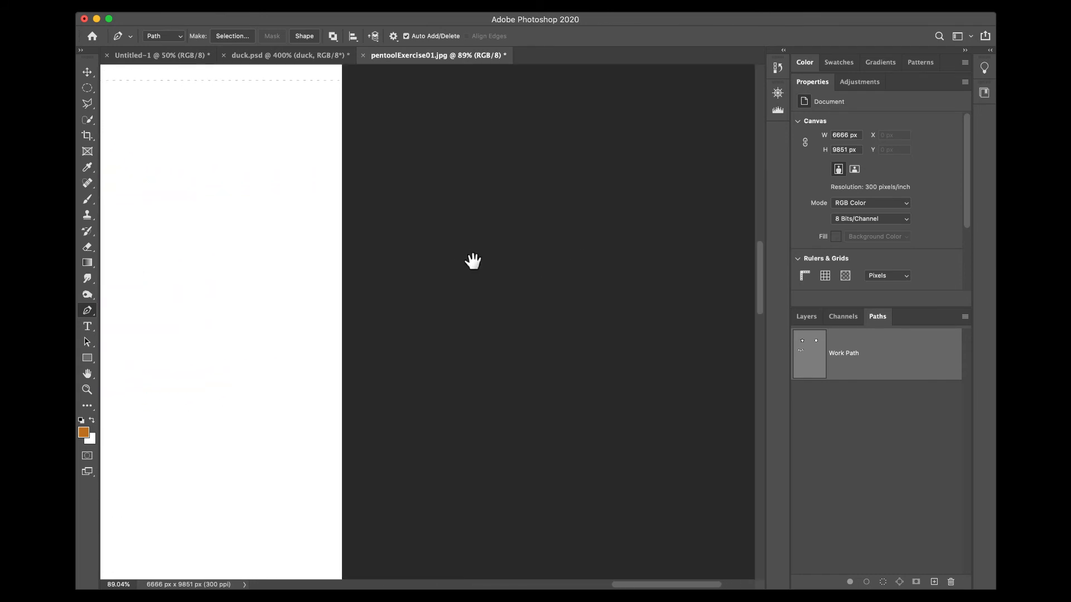
left_click_drag(298, 263, 526, 265)
left_click_drag(359, 272, 331, 190)
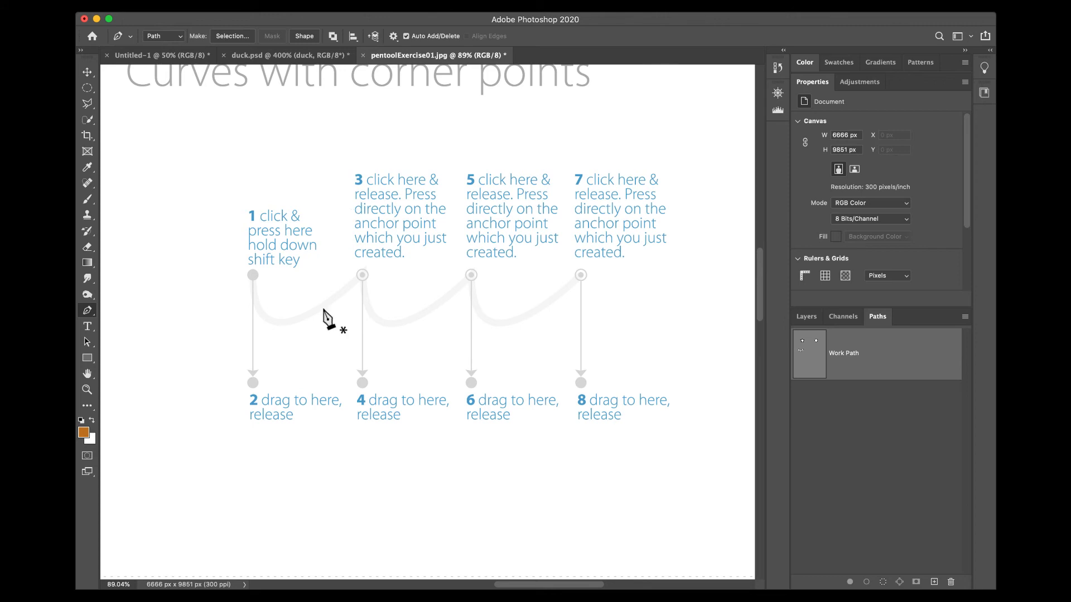
left_click(251, 275)
left_click_drag(252, 276, 252, 385)
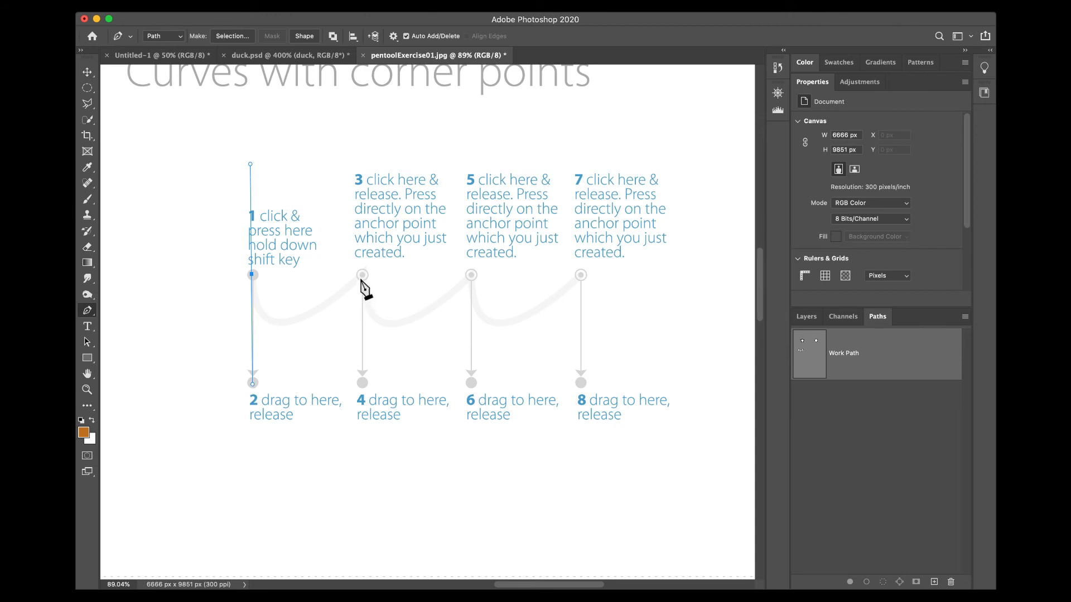
Add a corner point at marker 3 and extend its outgoing handle straight down to marker 4.
left_click_drag(363, 275, 361, 316)
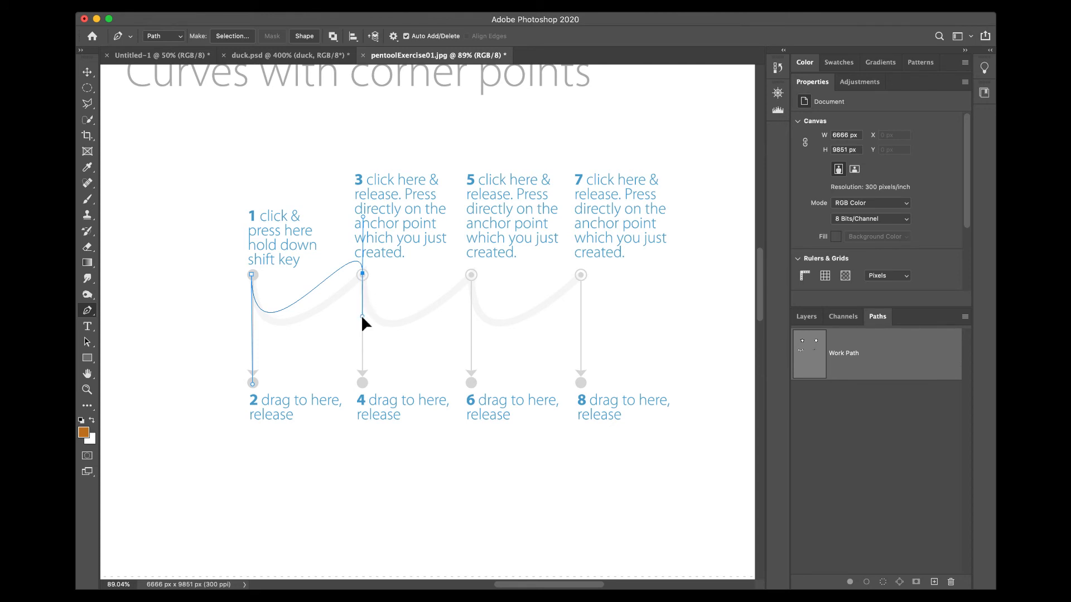
key("super+z")
left_click(363, 274)
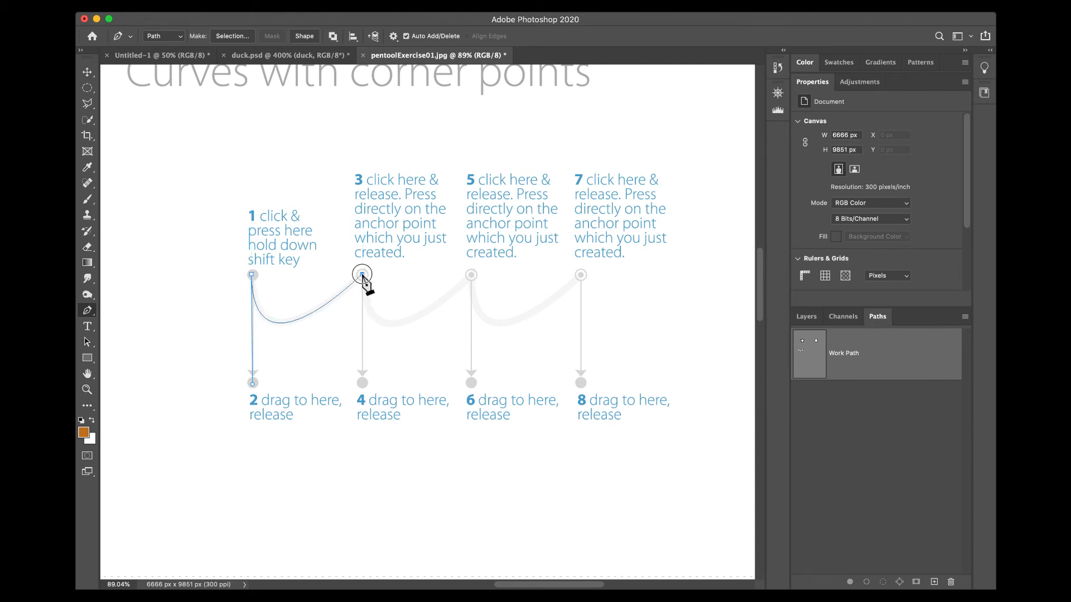
left_click_drag(363, 275, 363, 385)
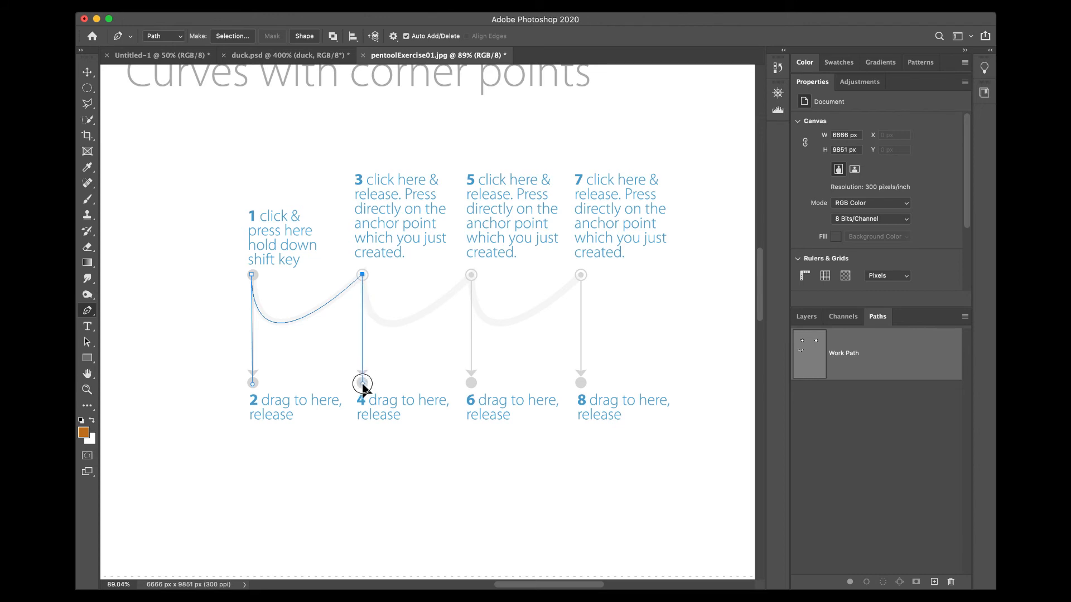
Finish the scalloped path with corner points at markers 5 and 7, extending their handles to markers 6 and 8.
left_click(472, 275)
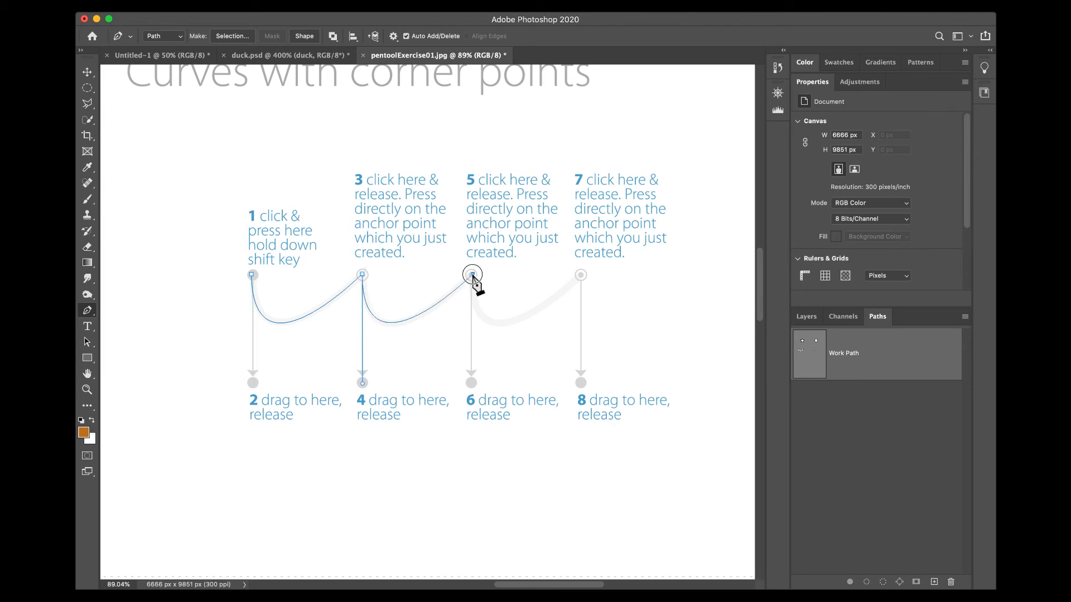
left_click_drag(472, 275, 471, 384)
left_click(582, 273)
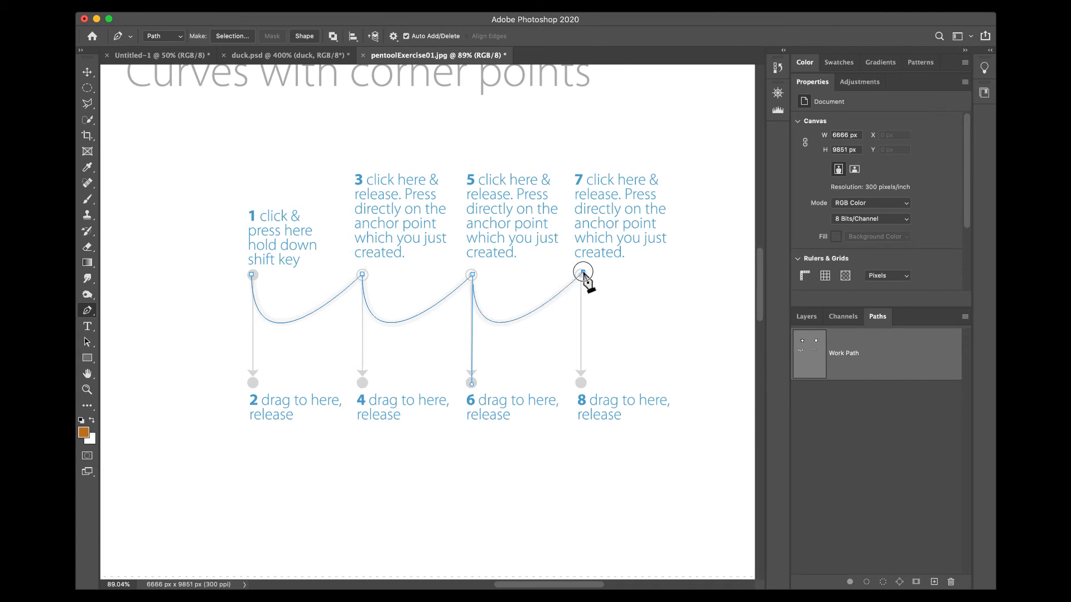
left_click_drag(582, 273, 581, 384)
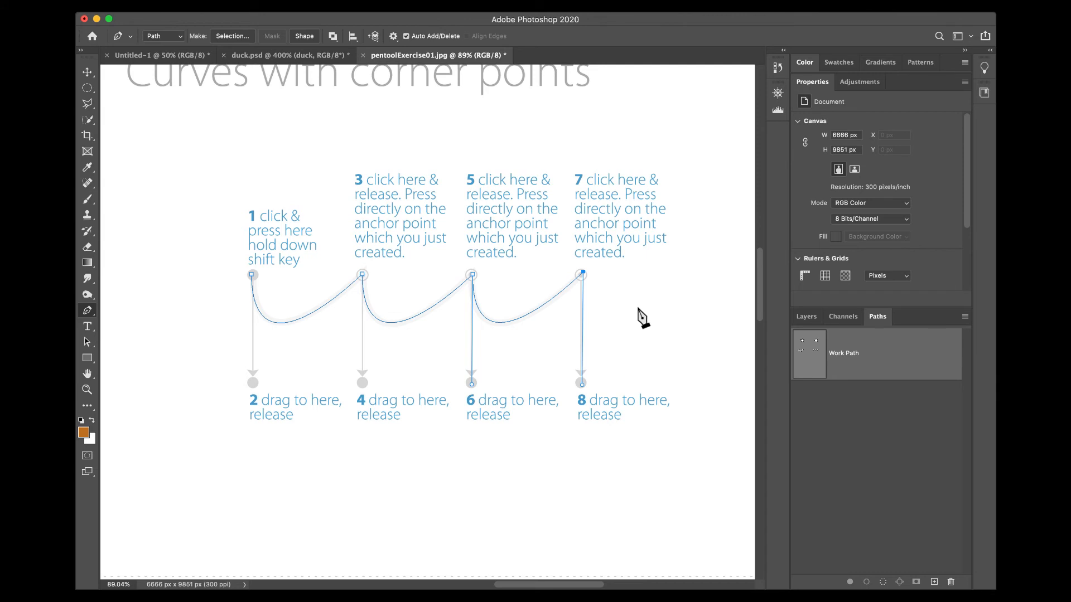
key("v")
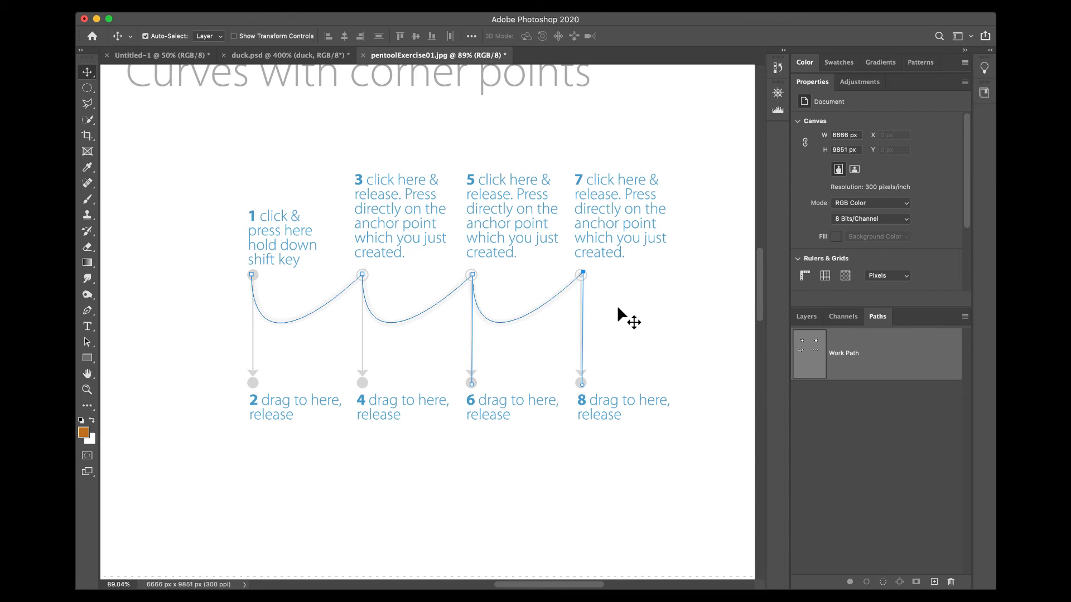
Start the four-arch path with points at markers 1 and 3, handles to 2 and 4, and swing the last handle up to marker 6.
left_click_drag(307, 410, 430, 352)
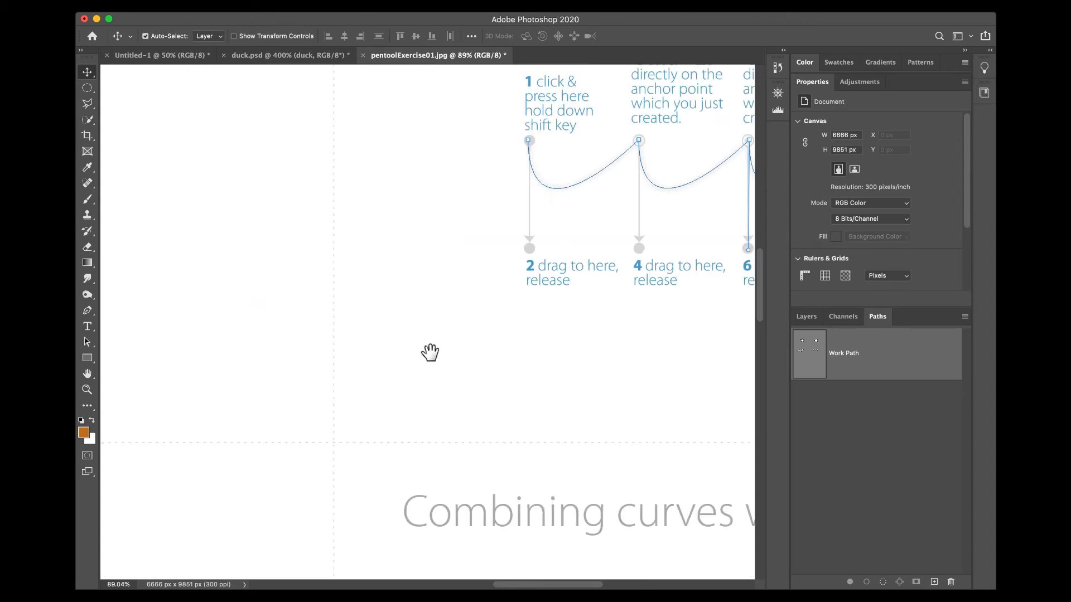
left_click_drag(275, 372, 184, 365)
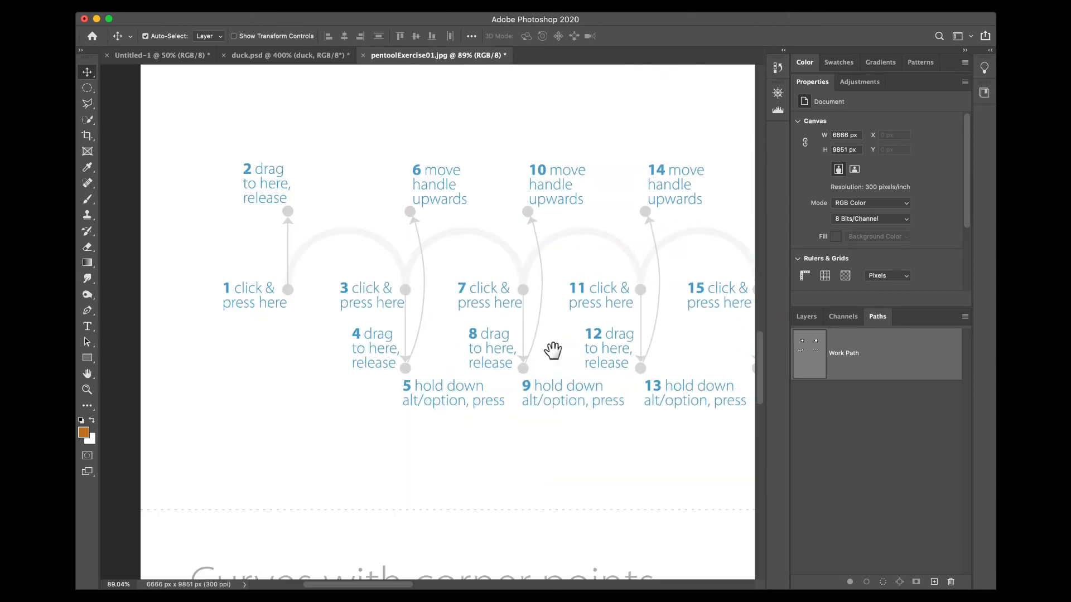
mouse_move(507, 352)
left_mouse_down()
mouse_move(447, 370)
mouse_move(507, 371)
left_mouse_up()
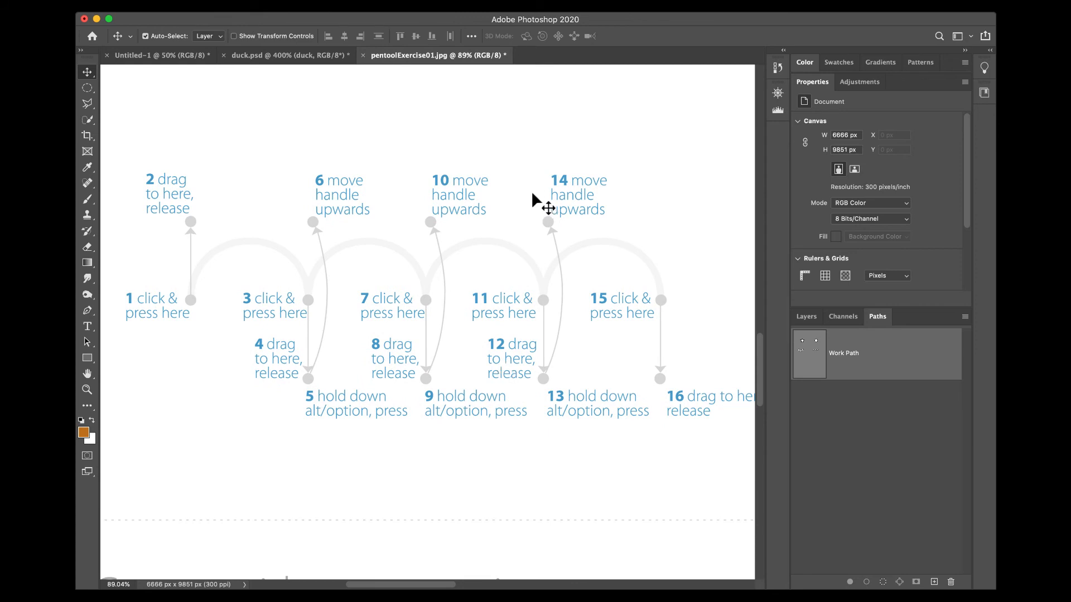
key("p")
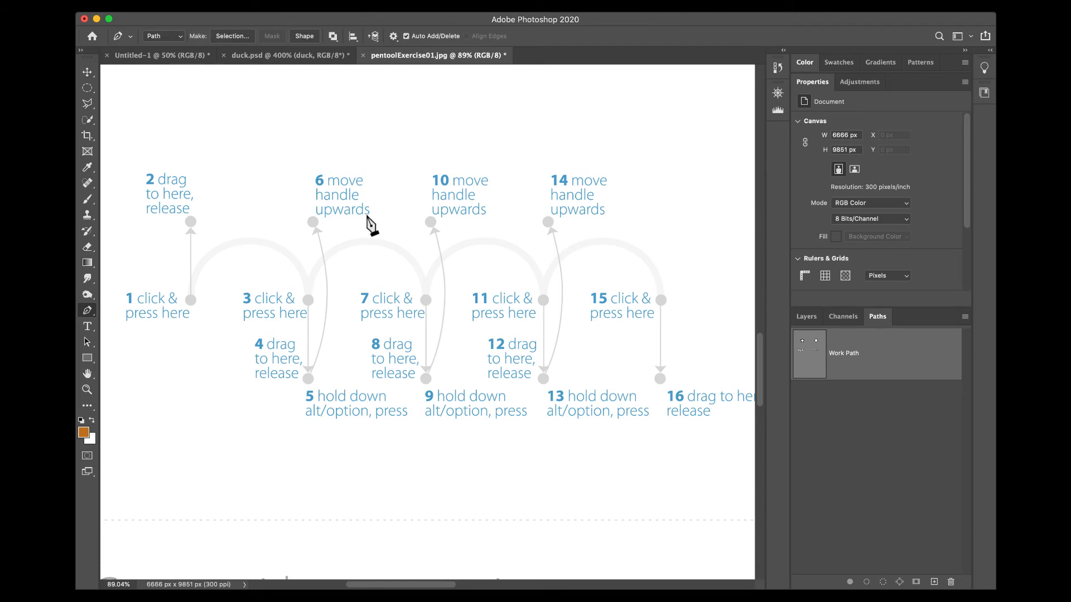
left_click(191, 300)
left_click_drag(191, 300, 190, 224)
key("Escape")
key("Escape")
left_click_drag(308, 301, 307, 379)
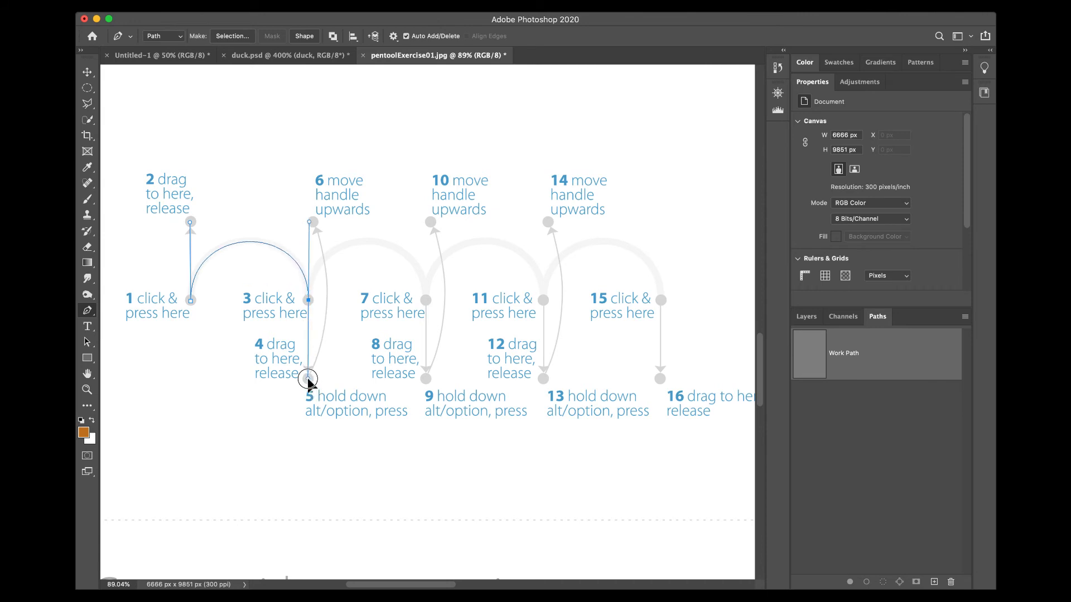
left_click_drag(308, 380, 310, 224)
Complete the remaining arches through markers 7, 11 and 15, turning the handles up at 7 and 11 and ending at marker 16.
left_click_drag(425, 300, 422, 329)
left_click_drag(422, 340, 425, 221)
left_click_drag(542, 299, 543, 218)
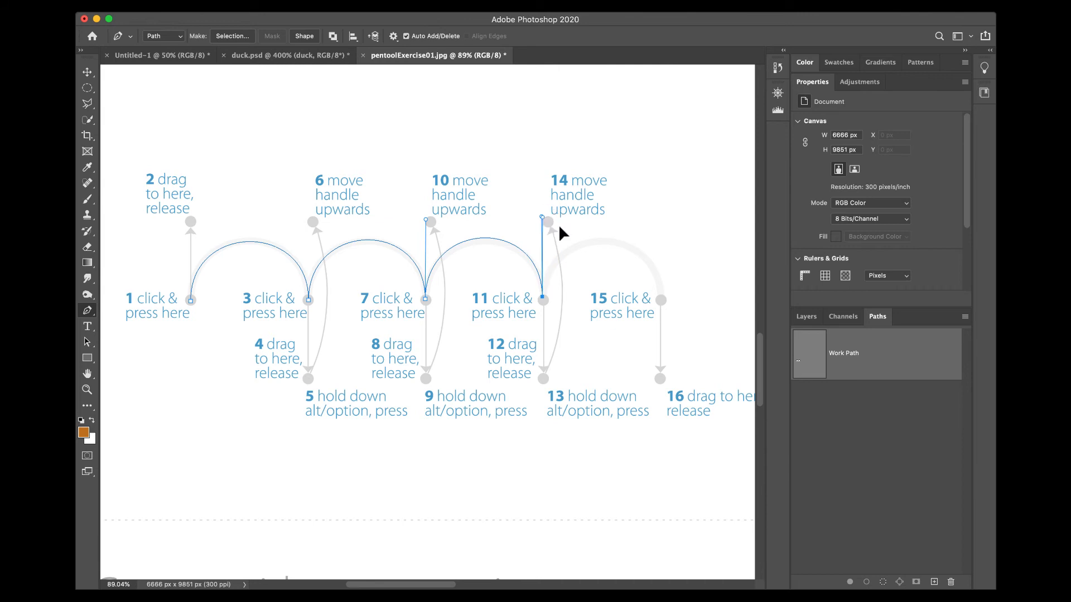
left_click_drag(660, 300, 660, 379)
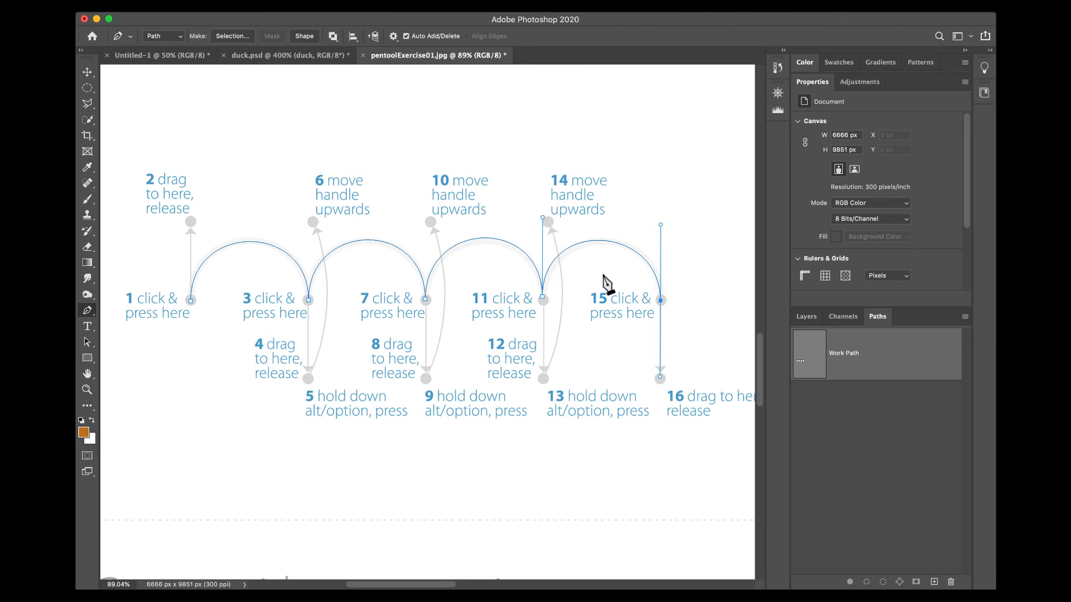
Start the curves-with-straight-lines path by drawing the first arch from marker 1 to marker 3, redirecting its end handle toward marker 5.
scroll(504, 235, "right", 10)
scroll(589, 250, "right", 9)
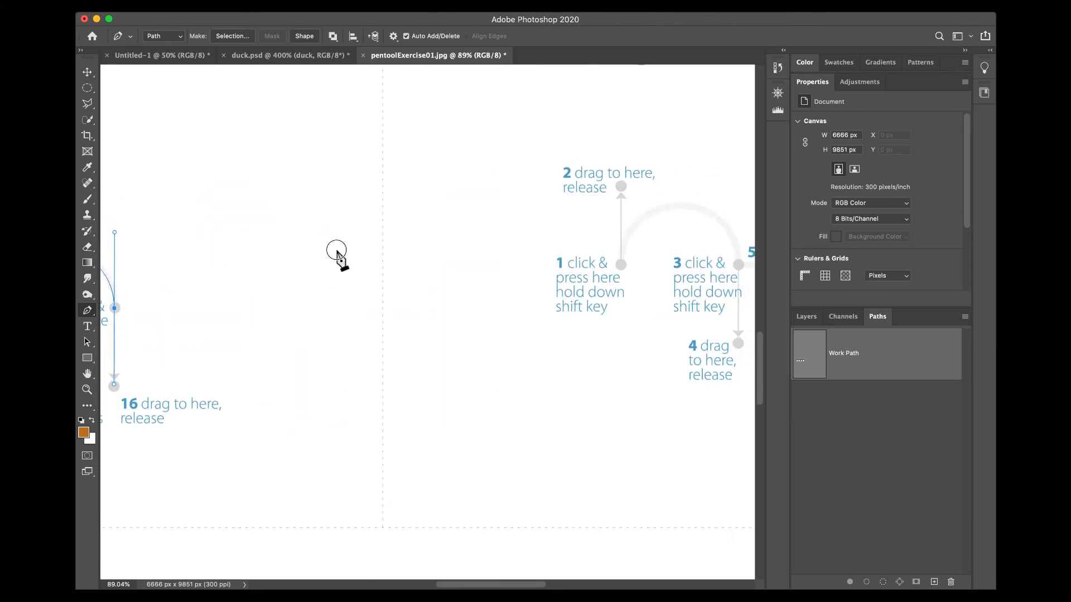
left_click_drag(465, 255, 435, 254)
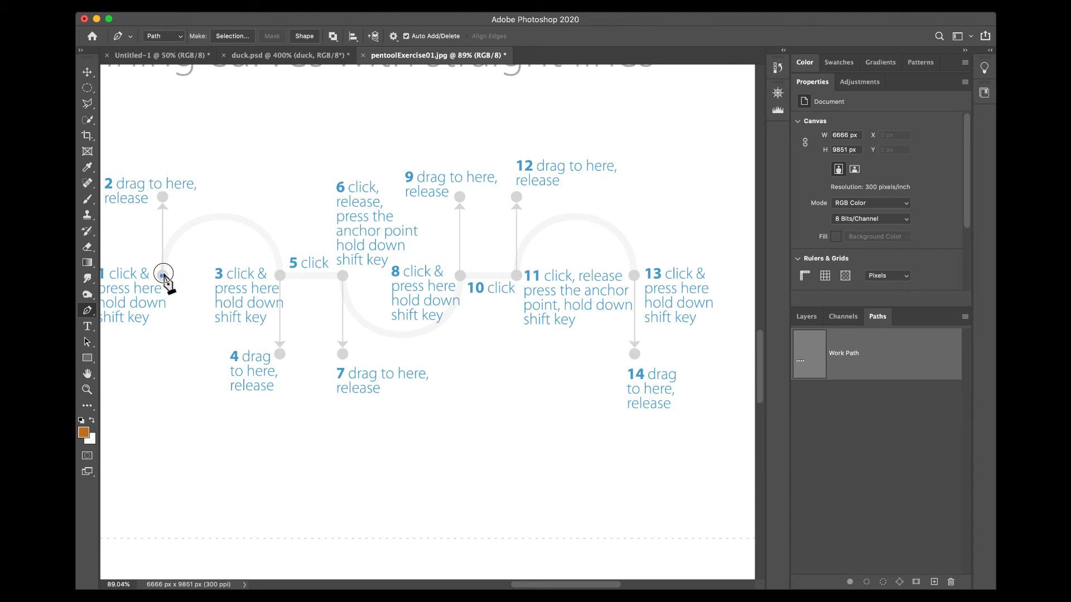
left_click_drag(162, 275, 163, 197)
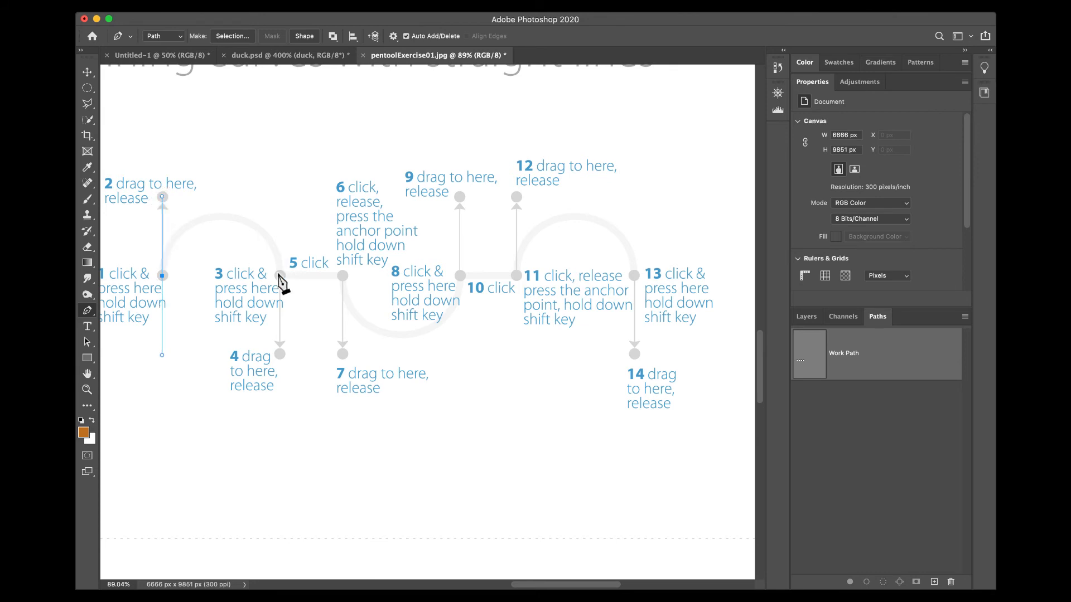
left_click_drag(278, 274, 302, 275)
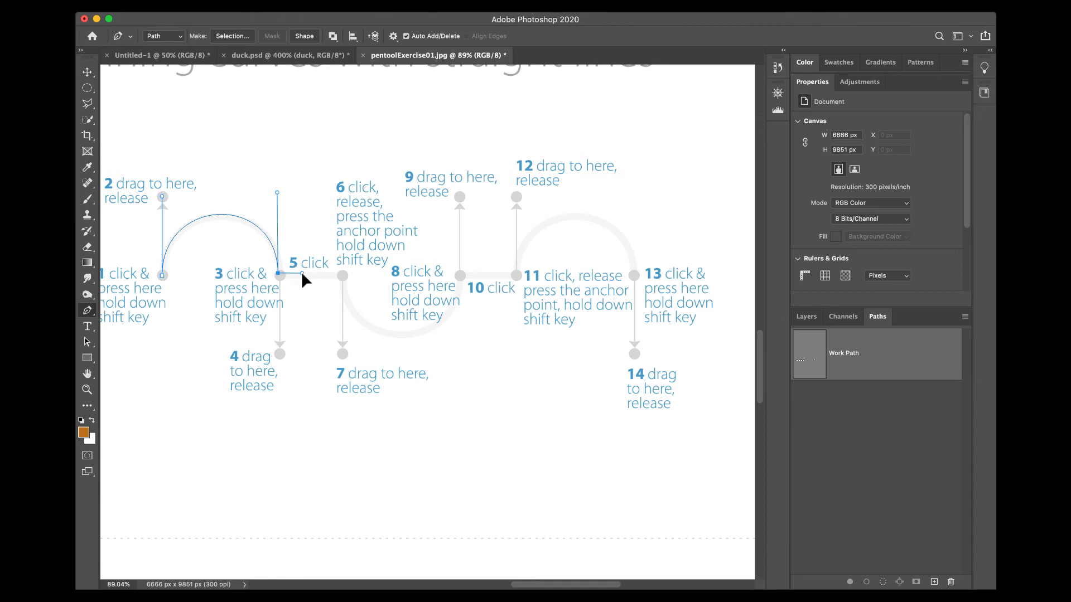
Draw the straight segment to marker 6, extend that point's handle to marker 7, and curve the path to marker 8.
left_click(342, 275)
left_click_drag(342, 276, 342, 356)
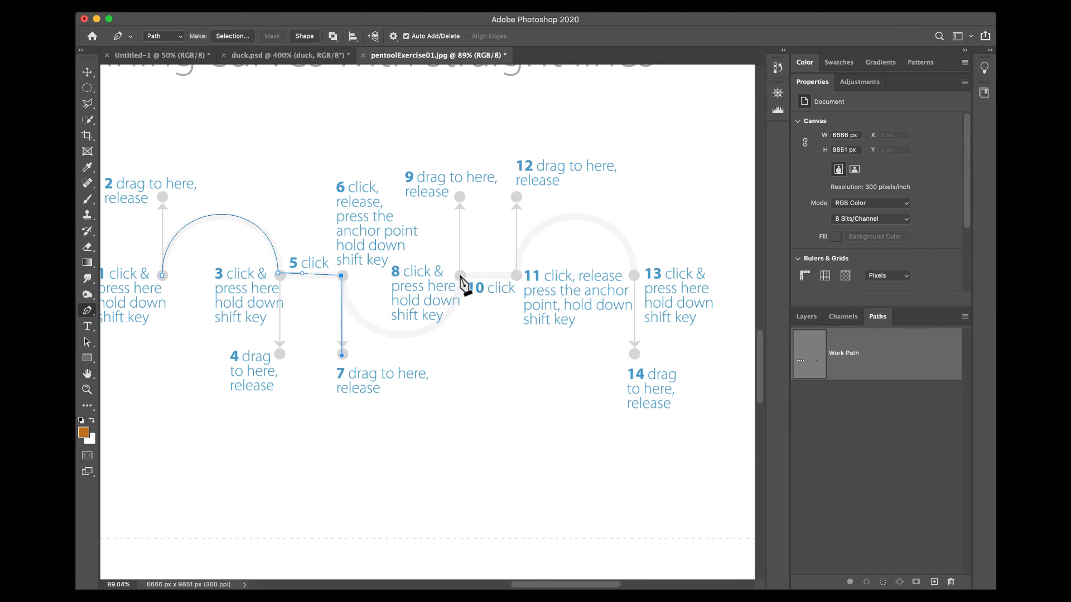
left_click_drag(460, 275, 460, 196)
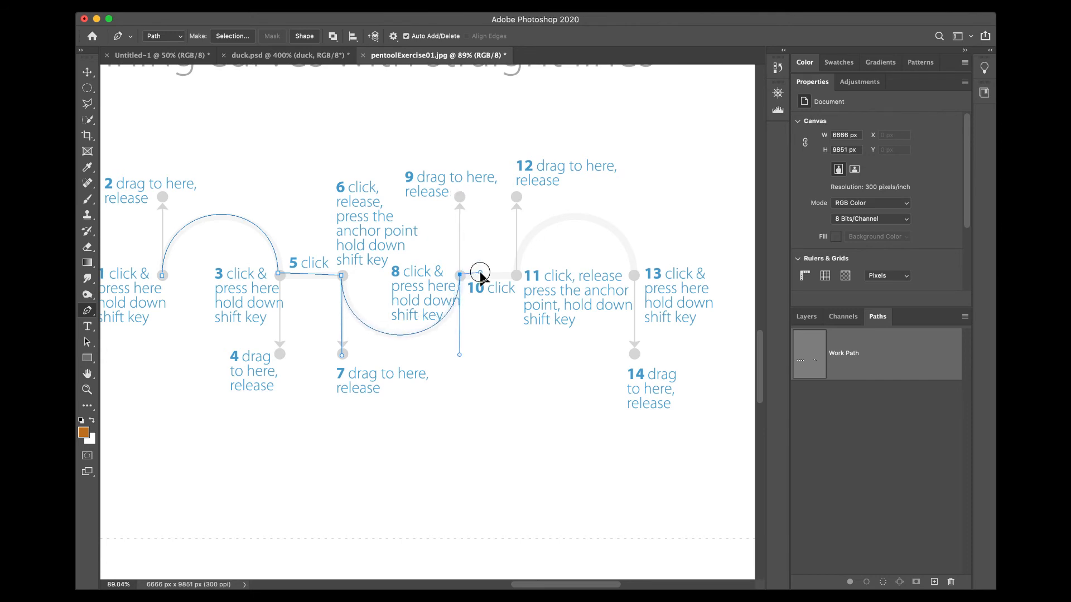
Add the straight segment to marker 11, extend its handle to marker 12, and draw the closing arch to marker 13.
left_click(515, 275)
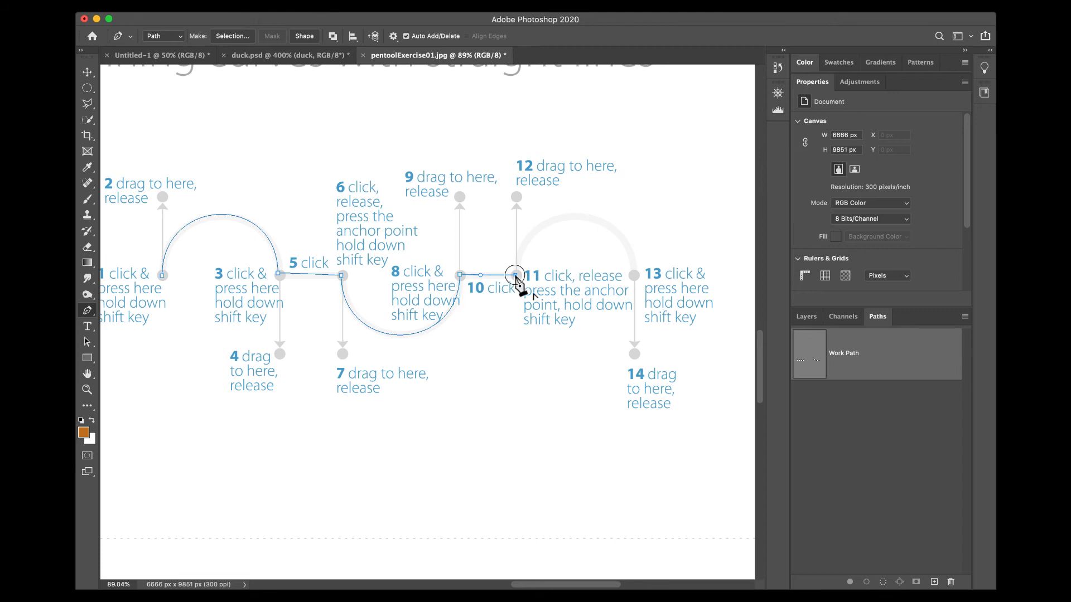
left_click_drag(515, 276, 516, 196)
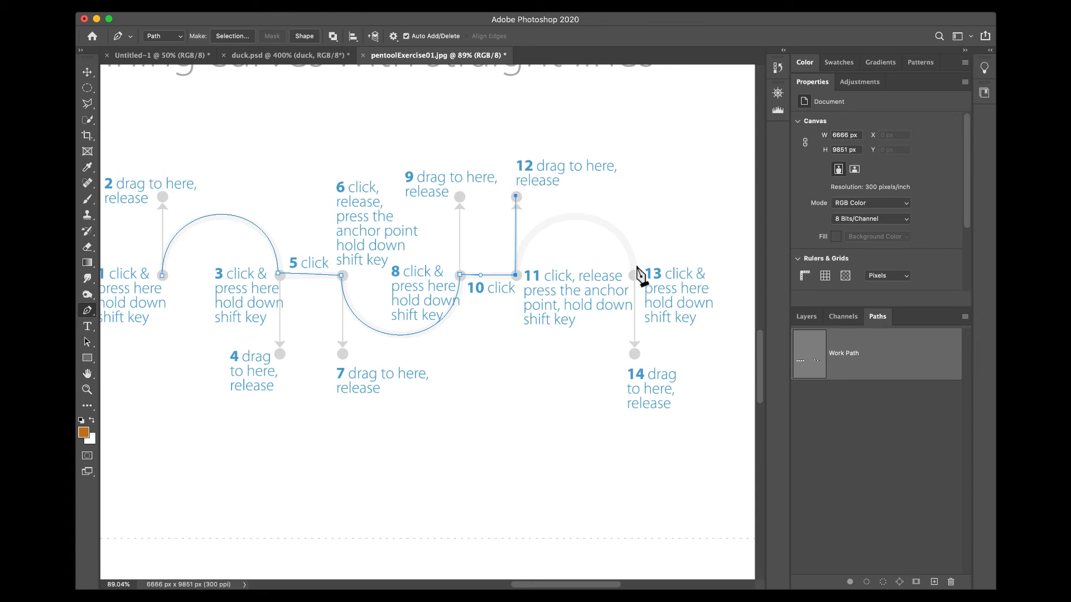
left_click_drag(637, 274, 636, 355)
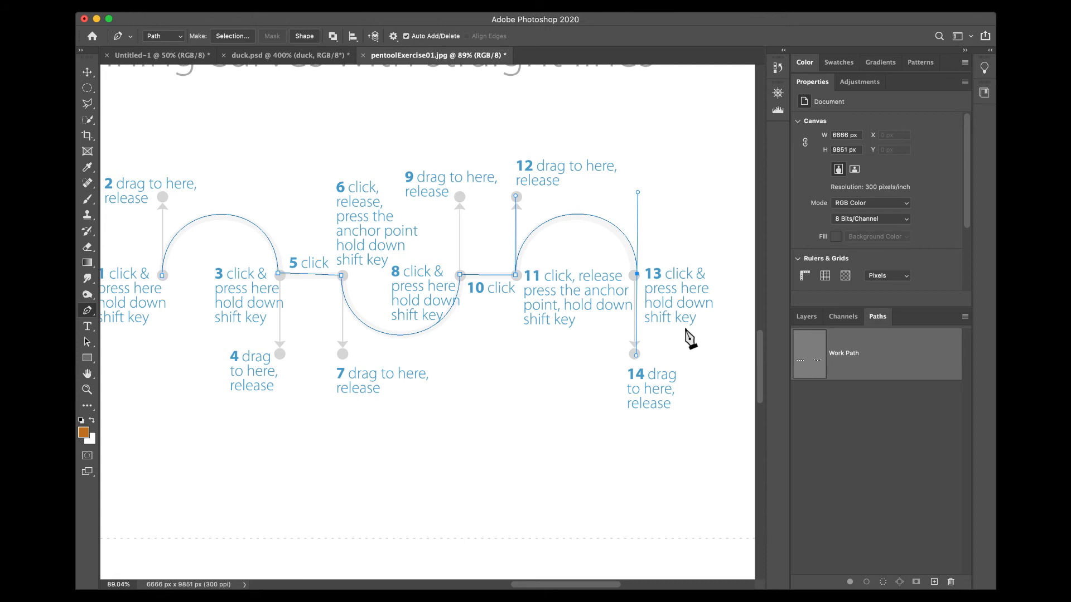
Start the looping path in the bottom corner-points-and-handles exercise at marker 1, extending its handle to marker 2.
scroll(483, 299, "down", 5)
scroll(482, 298, "left", 4)
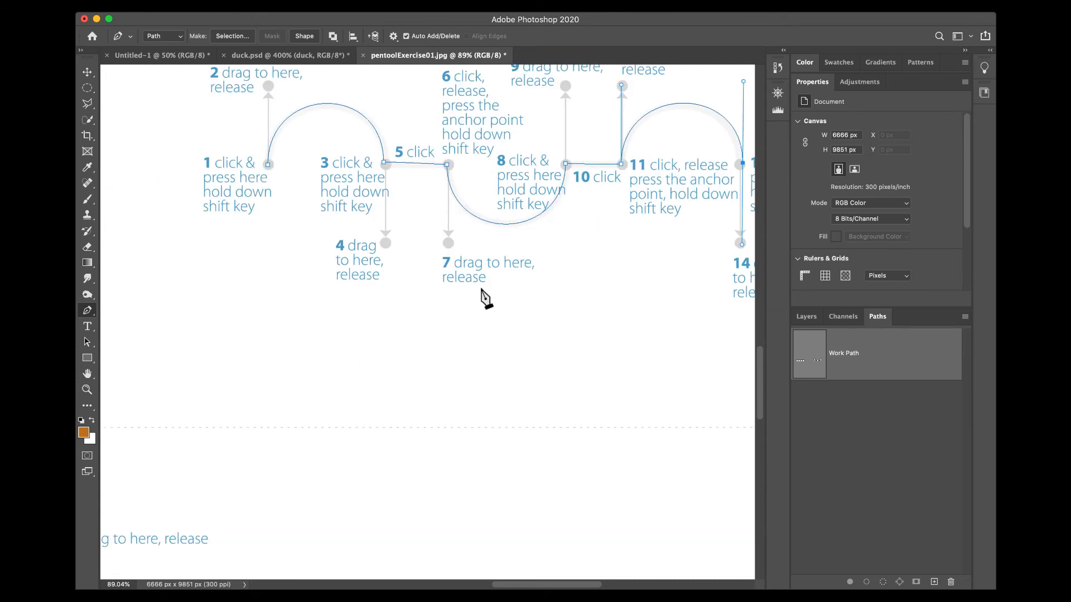
scroll(308, 323, "down", 20)
scroll(281, 304, "left", 20)
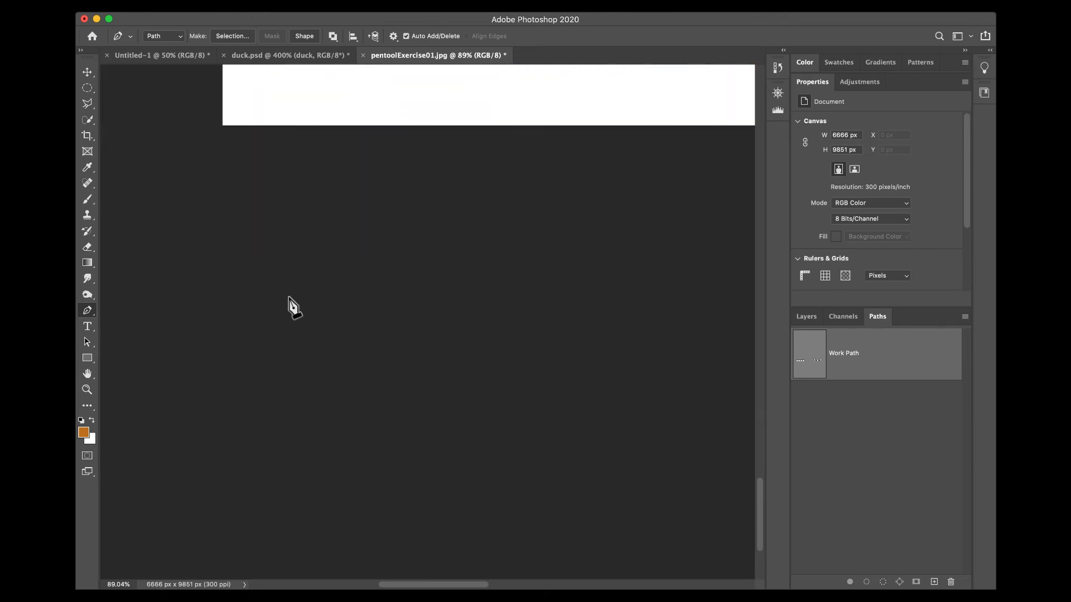
scroll(424, 199, "up", 5)
scroll(424, 198, "right", 5)
left_click_drag(431, 194, 491, 221)
left_click_drag(370, 306, 521, 175)
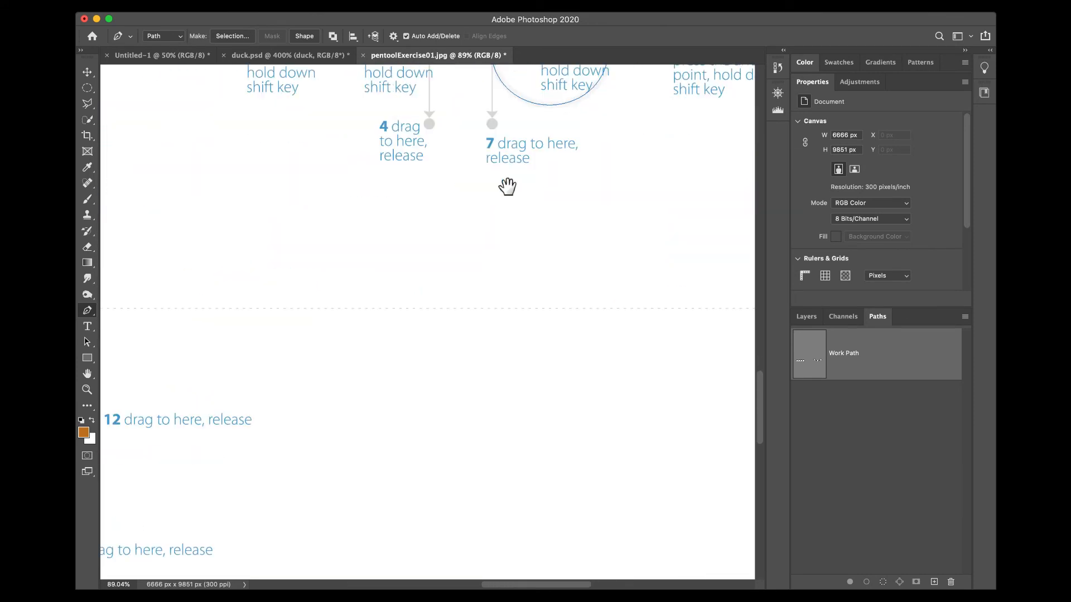
key("super+minus")
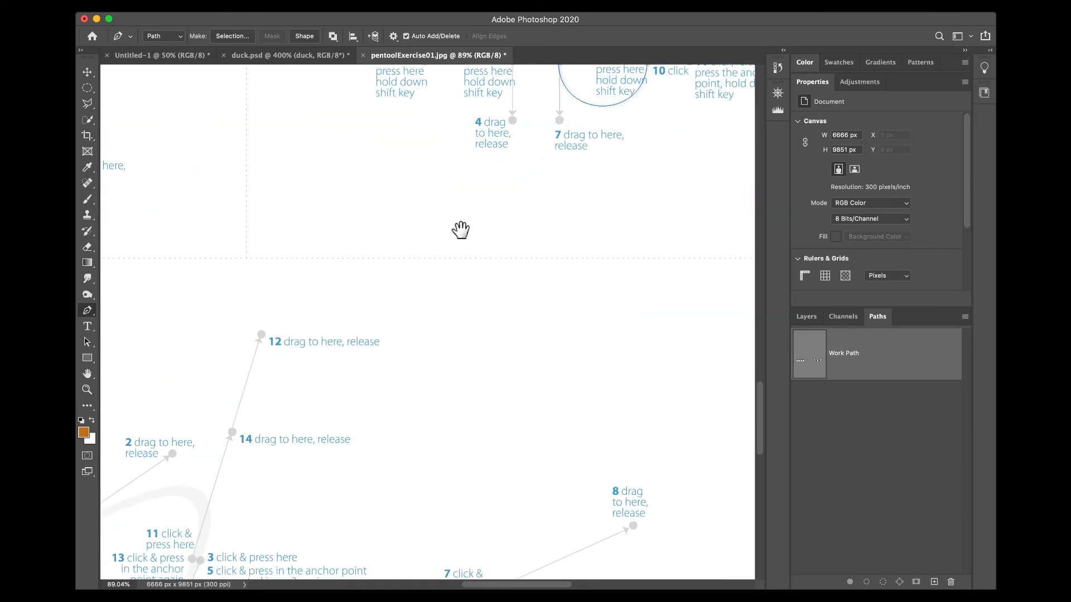
left_click_drag(368, 307, 478, 110)
key("super+minus")
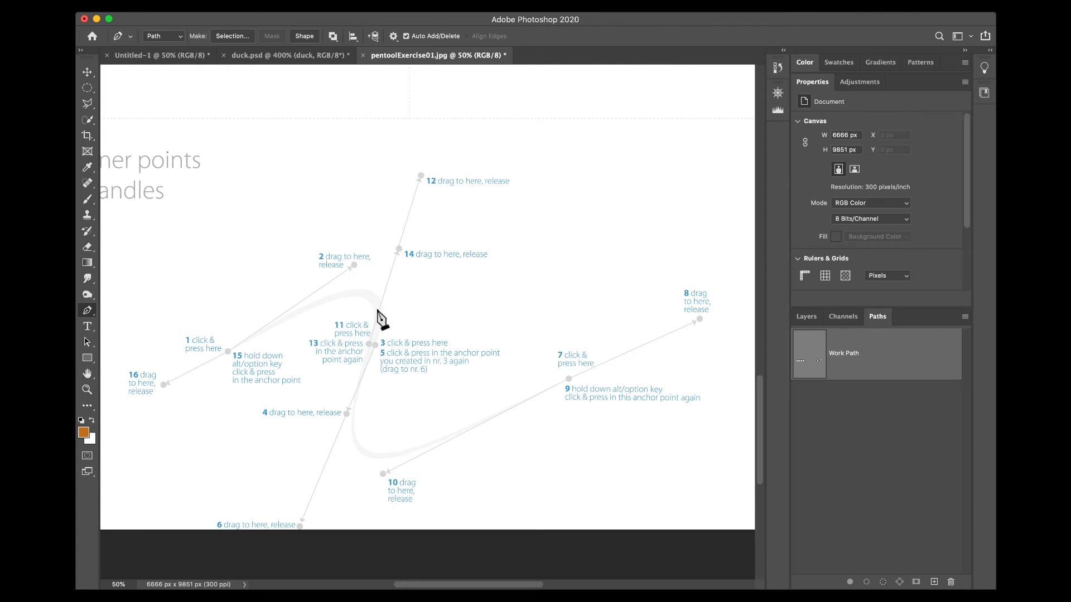
scroll(394, 274, "down", 3)
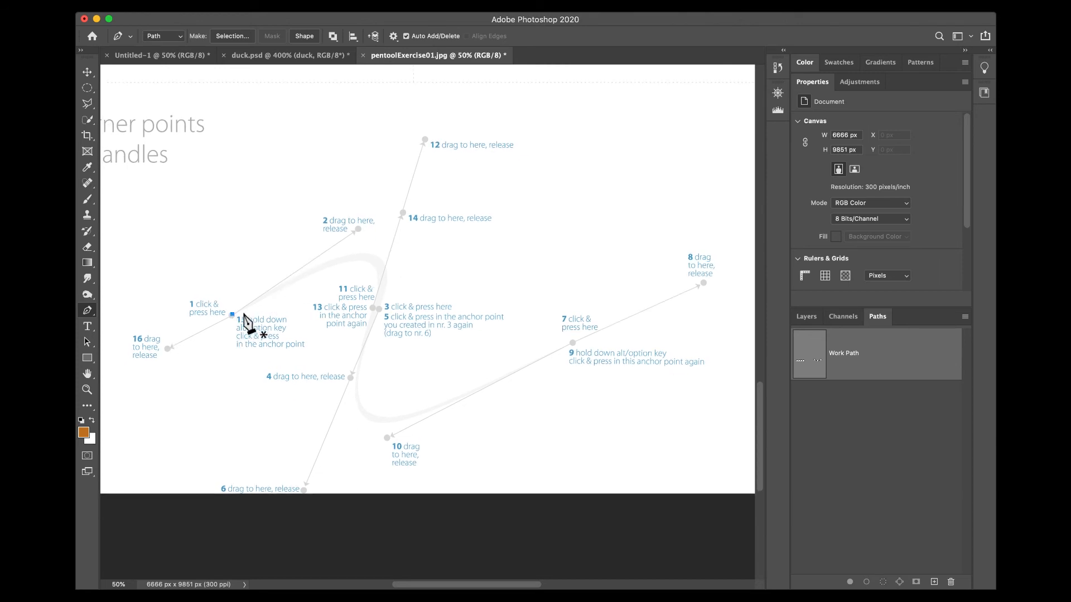
left_click(232, 315)
left_click_drag(239, 315, 360, 229)
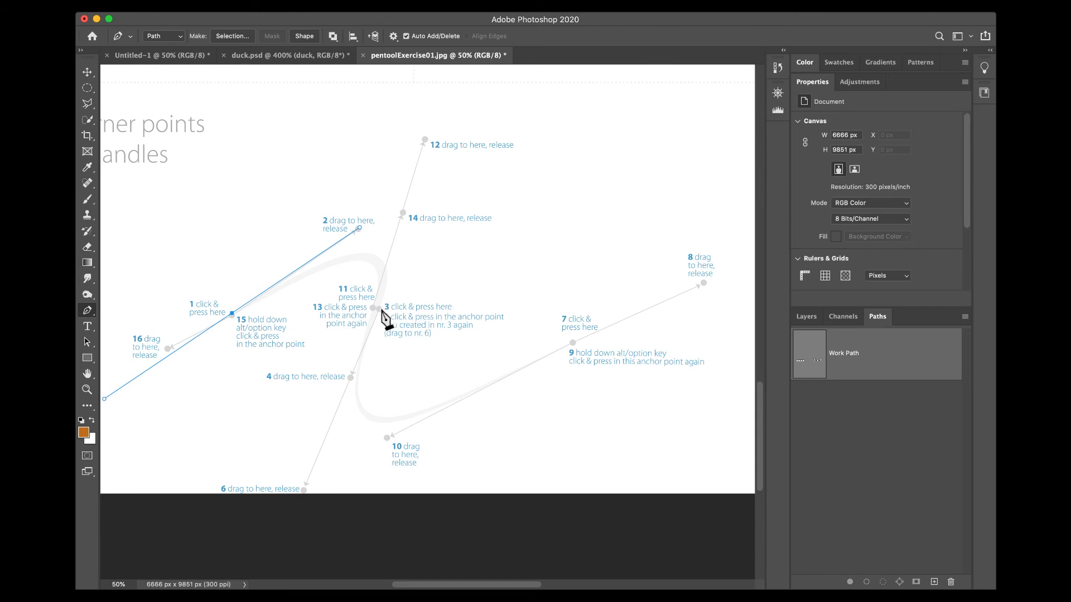
left_click_drag(380, 309, 350, 379)
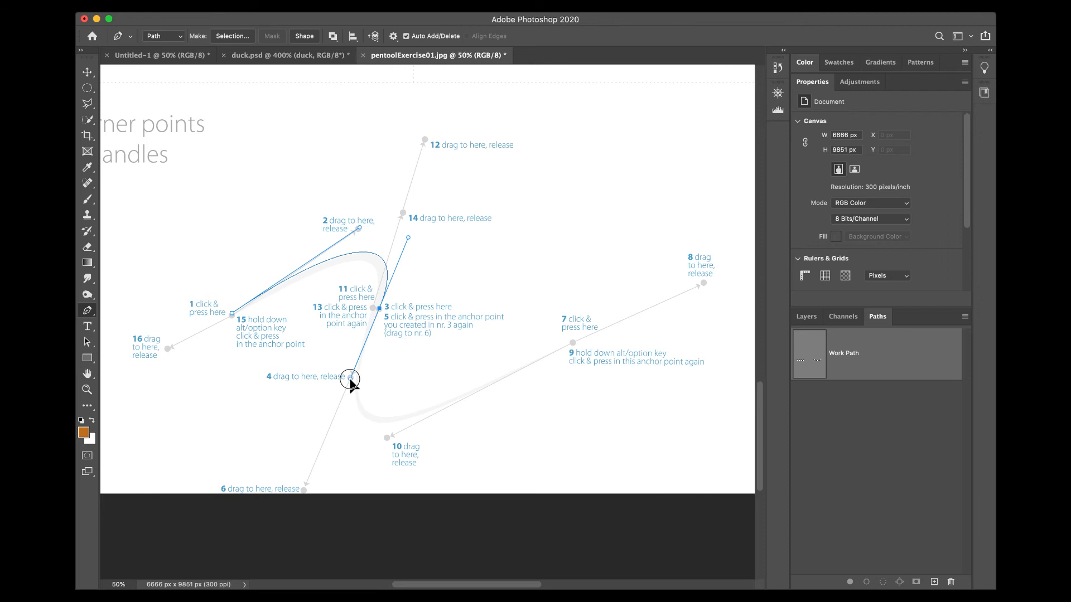
mouse_move(350, 379)
left_mouse_down()
mouse_move(346, 368)
mouse_move(347, 390)
left_mouse_up()
scroll(468, 335, "down", 3)
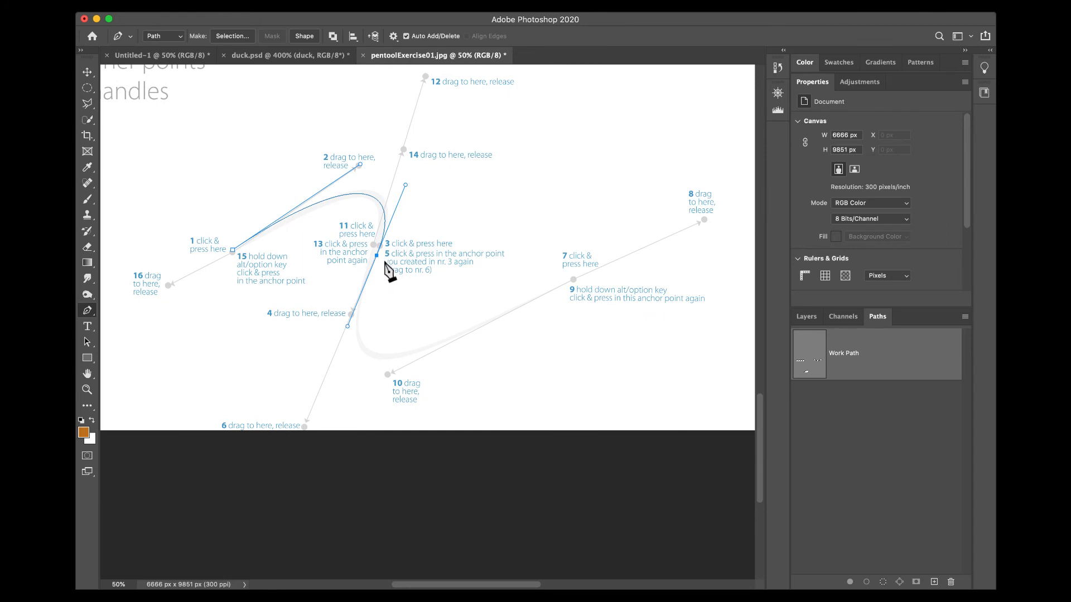
key("super+z")
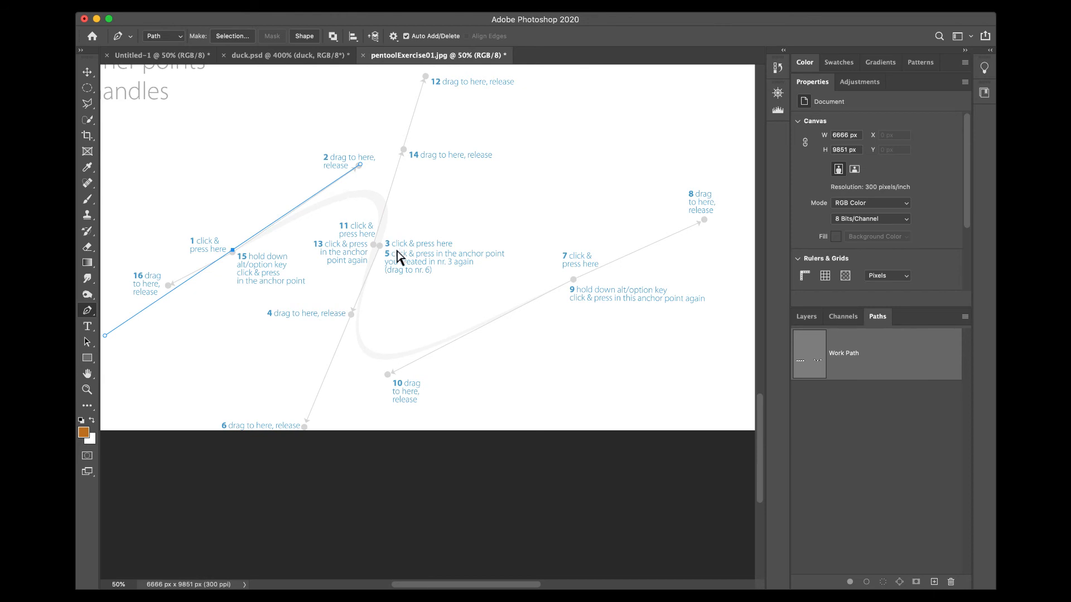
Curve the looping path to marker 3 with its handle pulled to marker 4, and extend that anchor's outgoing handle to marker 6.
left_click_drag(379, 245, 352, 315)
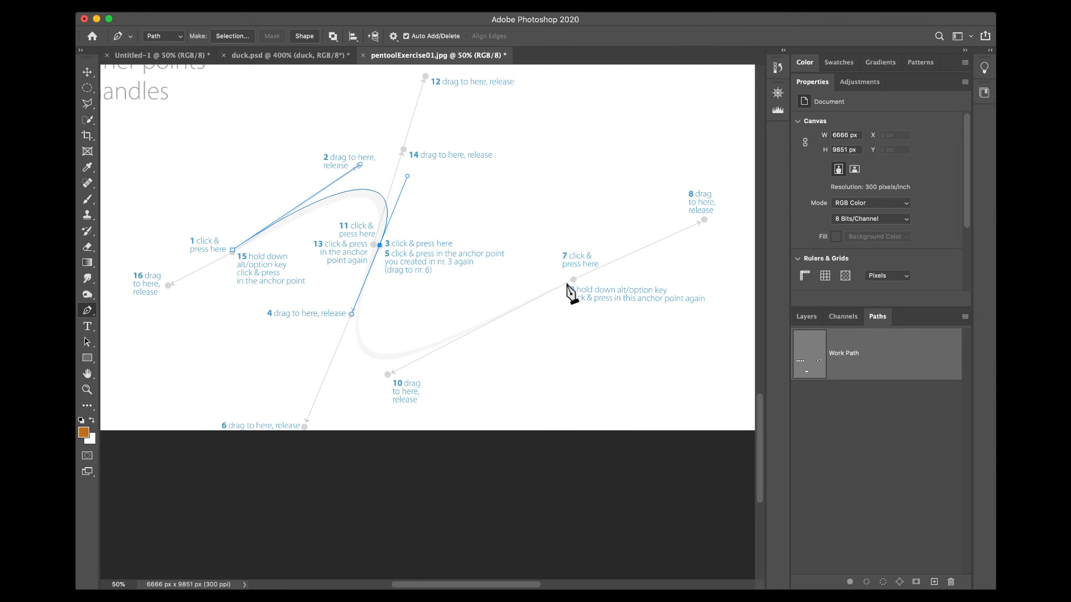
left_click_drag(573, 279, 728, 189)
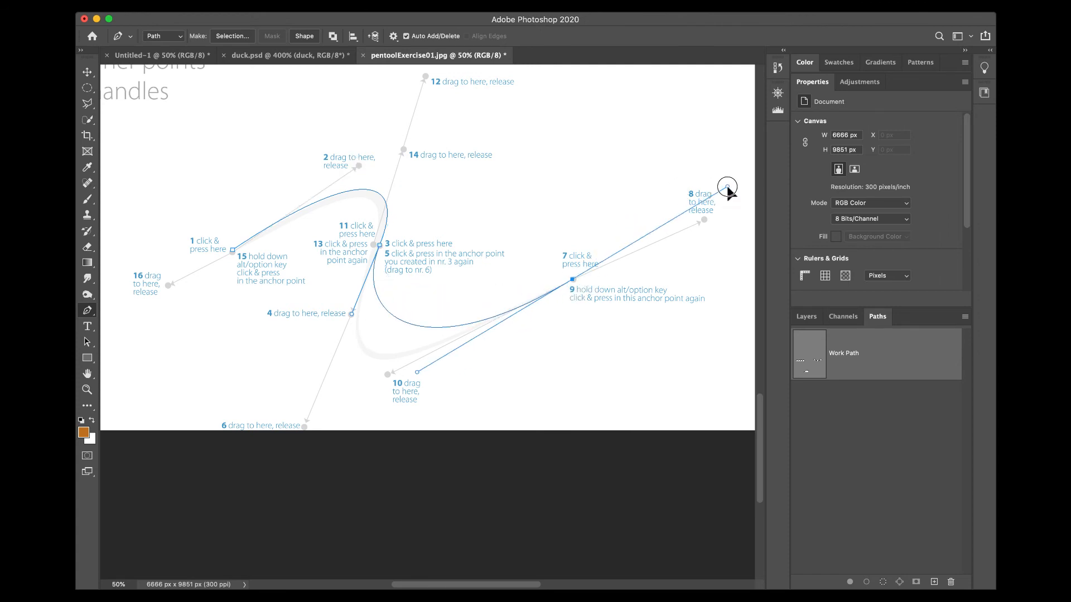
key("super+z")
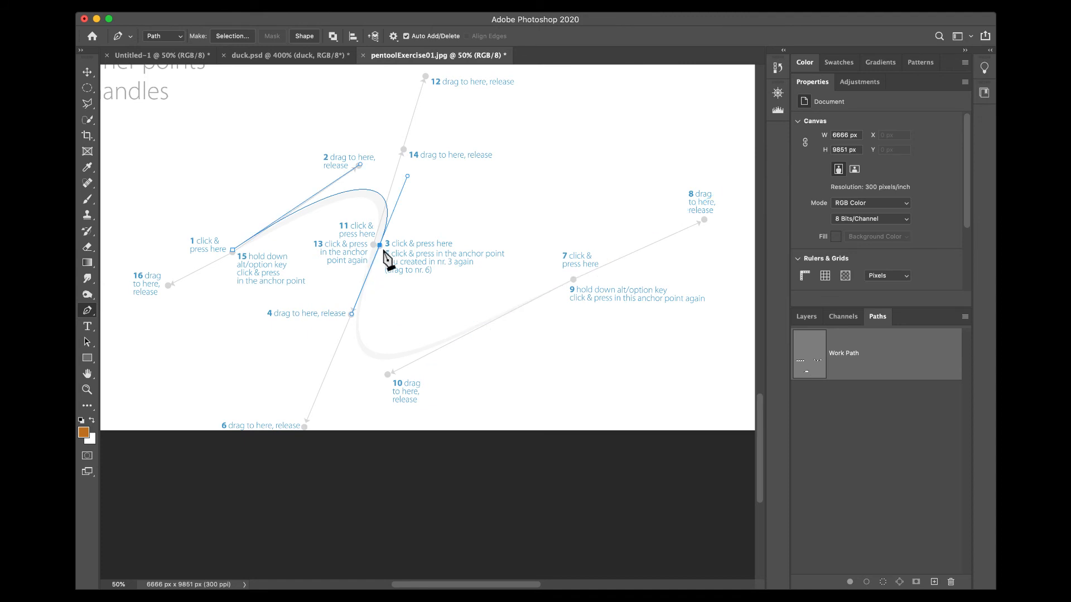
left_click_drag(380, 245, 347, 335)
key("super+z")
left_click(380, 245)
left_click_drag(381, 246, 305, 427)
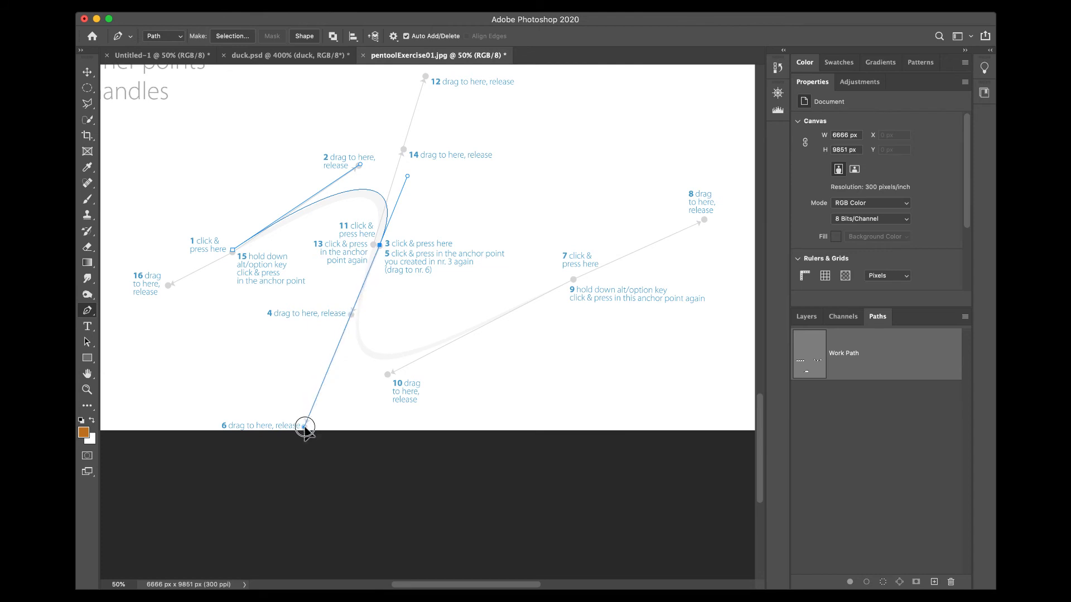
Curve the path to marker 7 with its handle redirected to marker 10, and back to marker 11 with its handle at marker 12.
left_click_drag(575, 279, 388, 374)
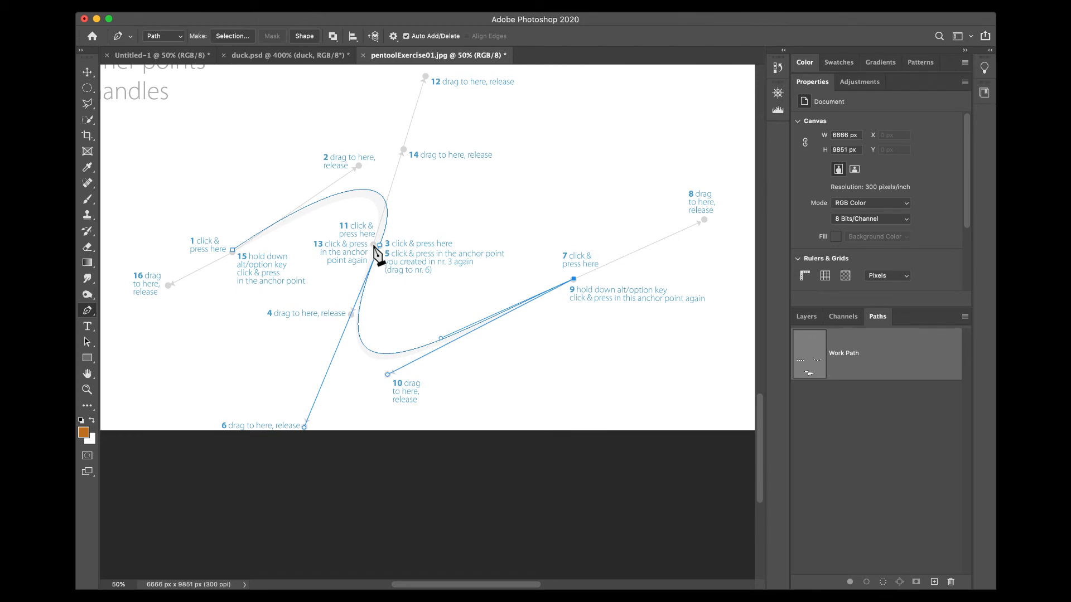
left_click_drag(373, 244, 426, 76)
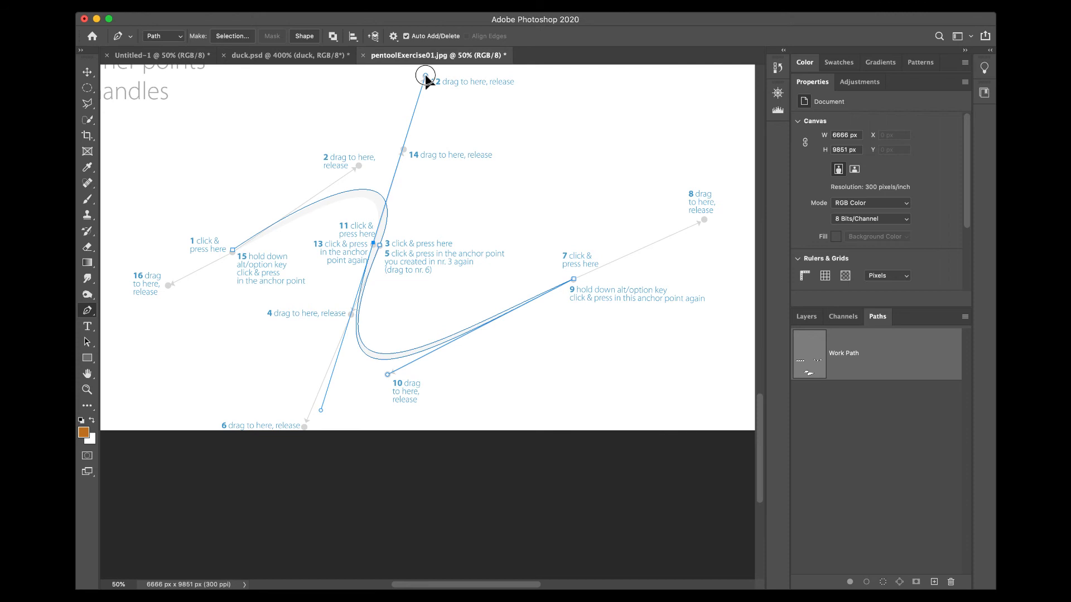
mouse_move(426, 77)
left_mouse_down()
mouse_move(394, 107)
mouse_move(385, 162)
mouse_move(426, 76)
left_mouse_up()
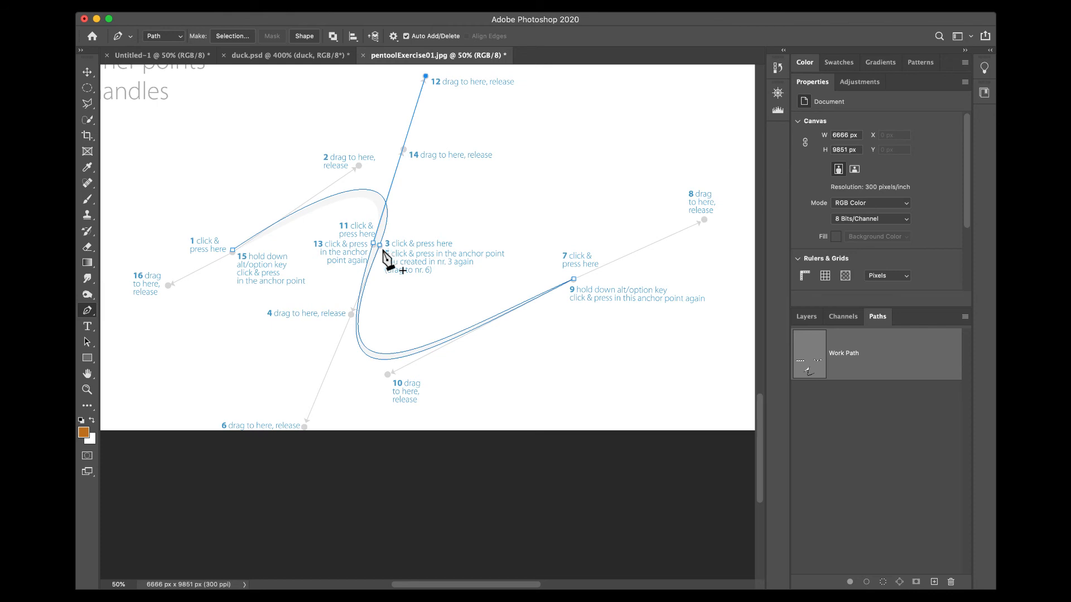
left_click_drag(373, 244, 426, 76)
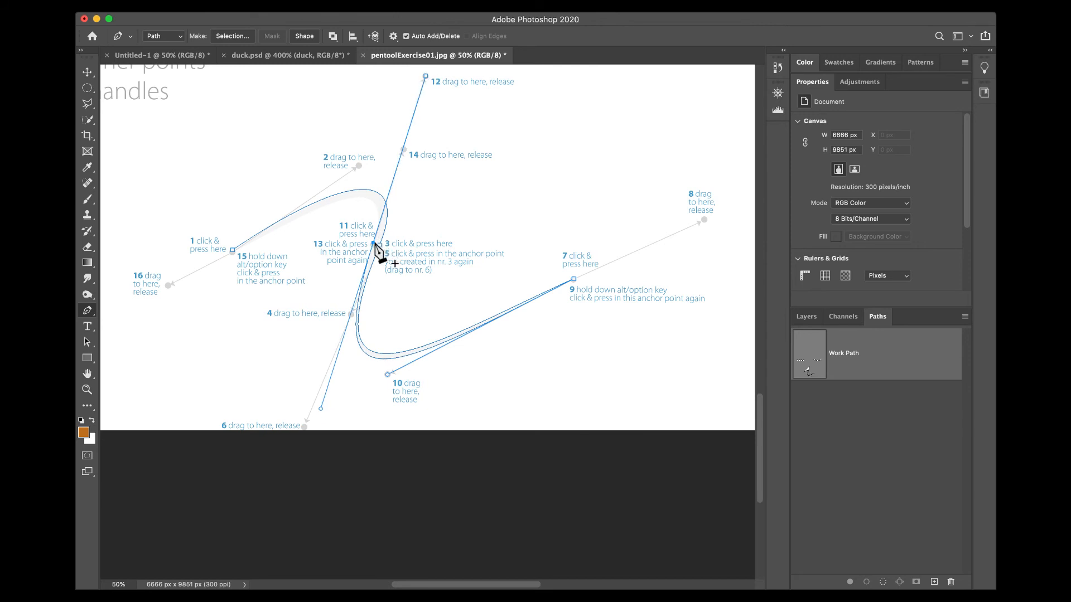
left_click_drag(380, 239, 426, 107)
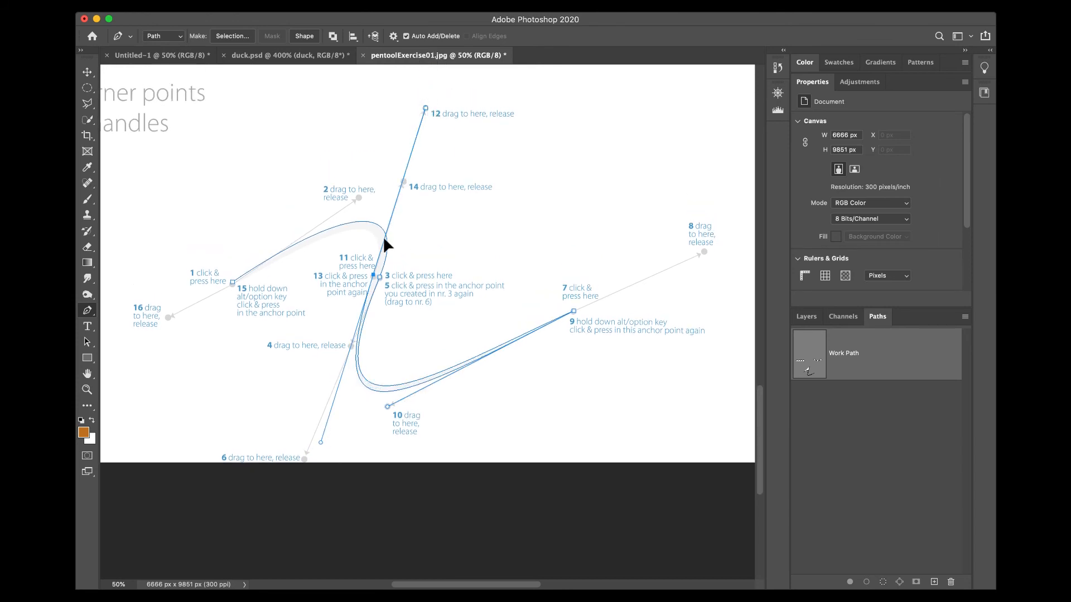
left_click_drag(374, 275, 383, 254)
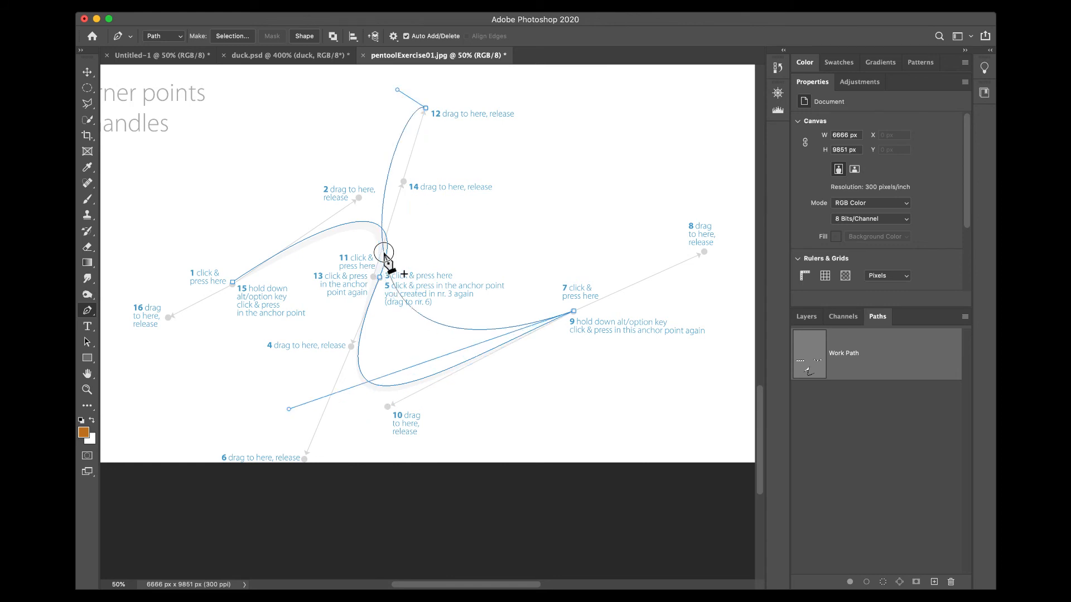
key("super+z")
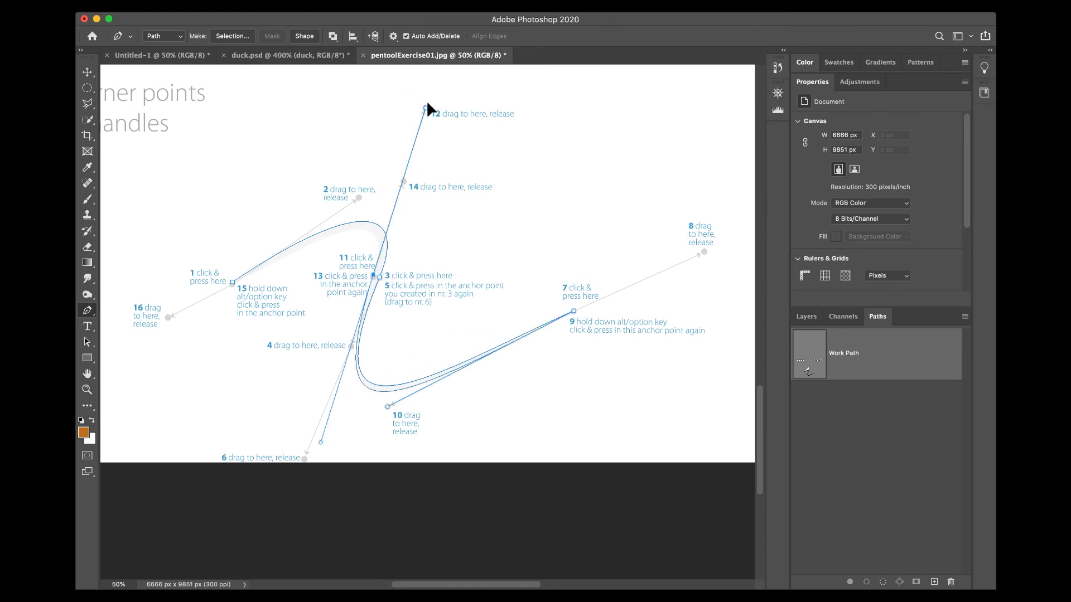
left_click(373, 276)
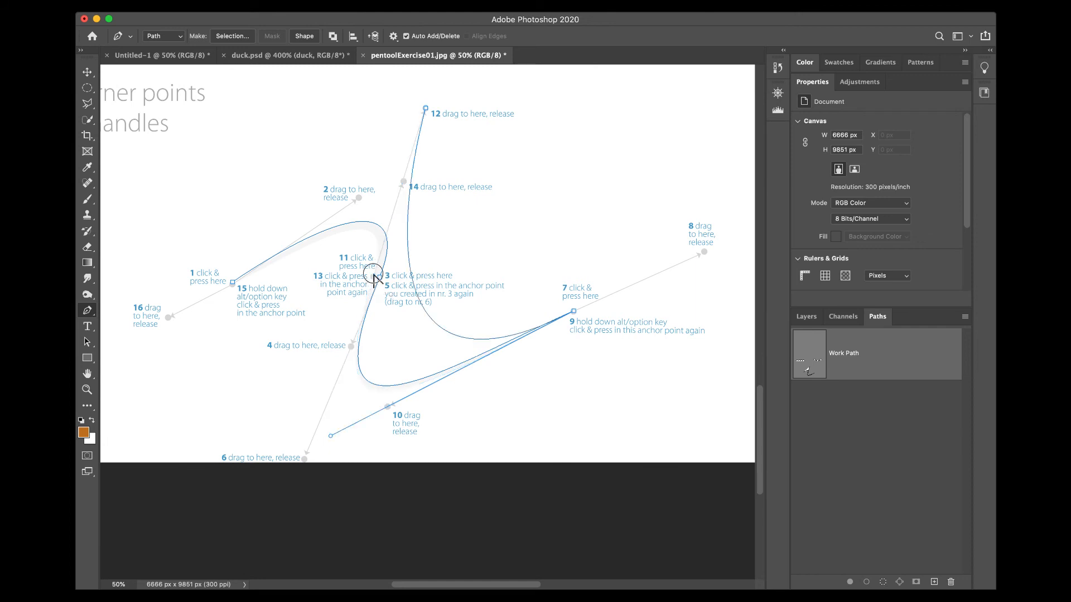
key("super+z")
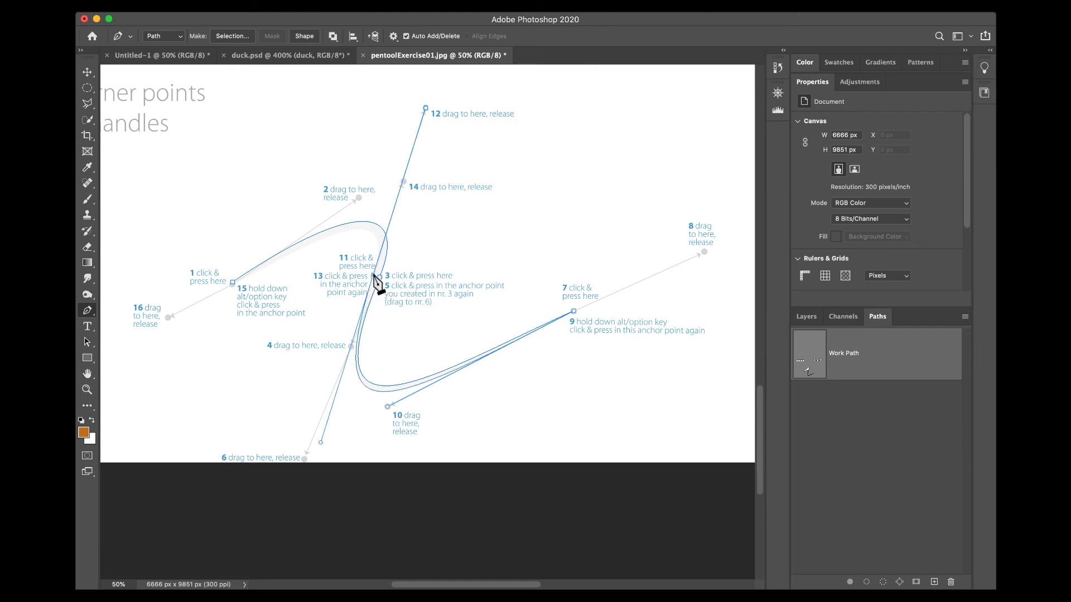
left_click_drag(376, 272, 418, 177)
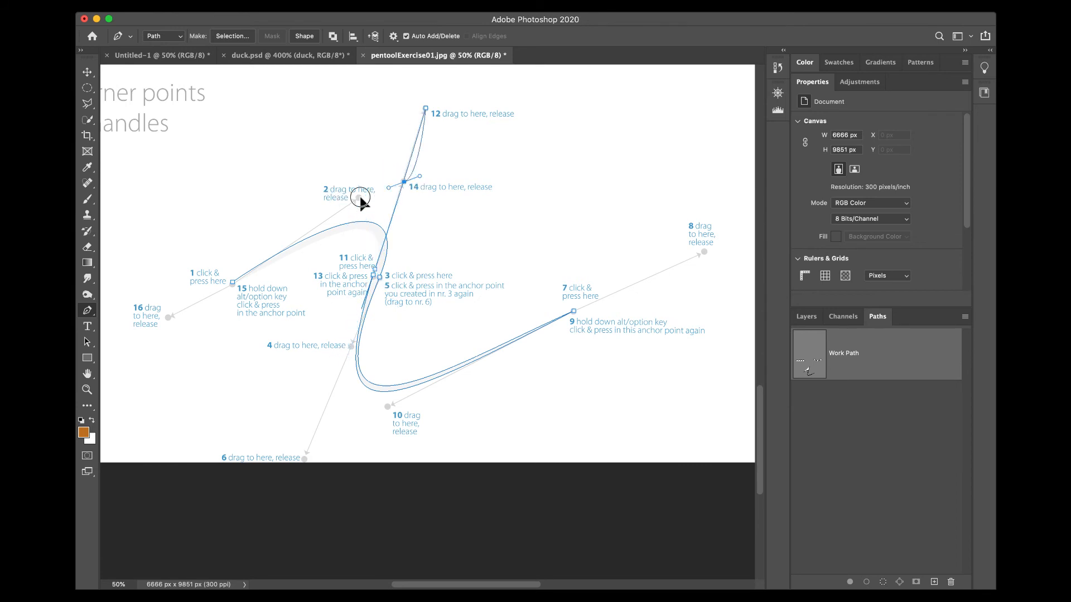
key("ctrl+z")
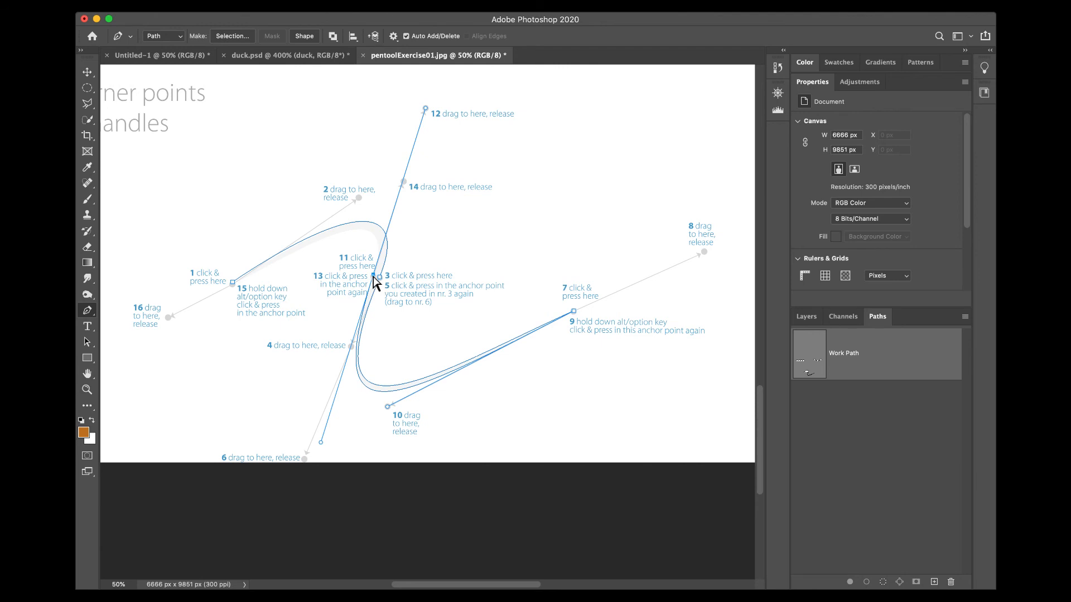
Shorten the marker 13 anchor's outgoing handle to marker 14 and close the path at marker 1, pulling the handle to marker 16.
left_click_drag(375, 277, 402, 182)
left_click_drag(403, 180, 383, 191)
key("super+z")
left_click_drag(233, 283, 222, 293)
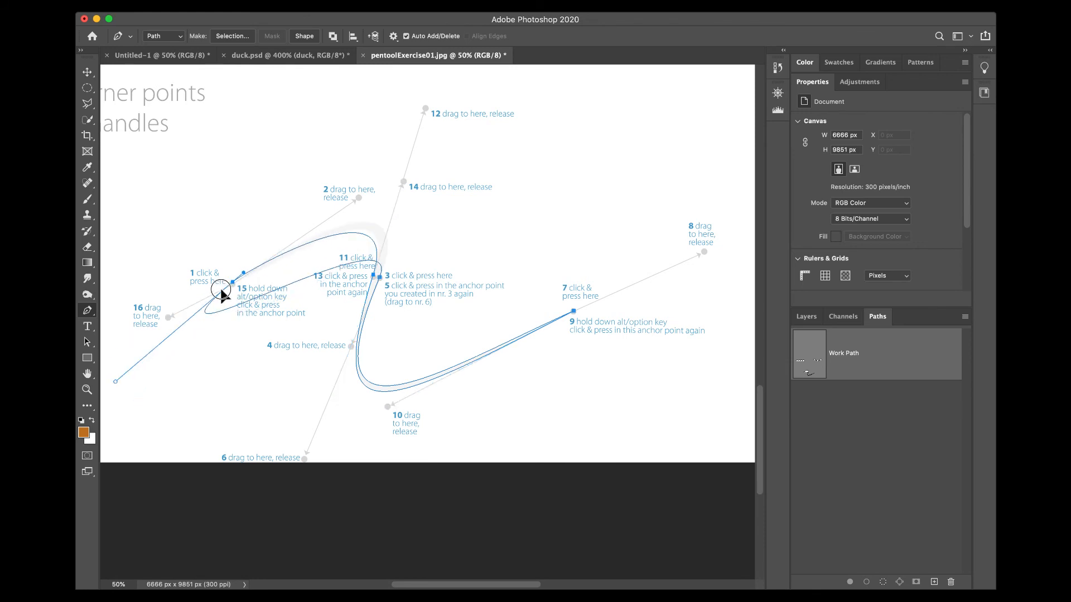
key("super+z")
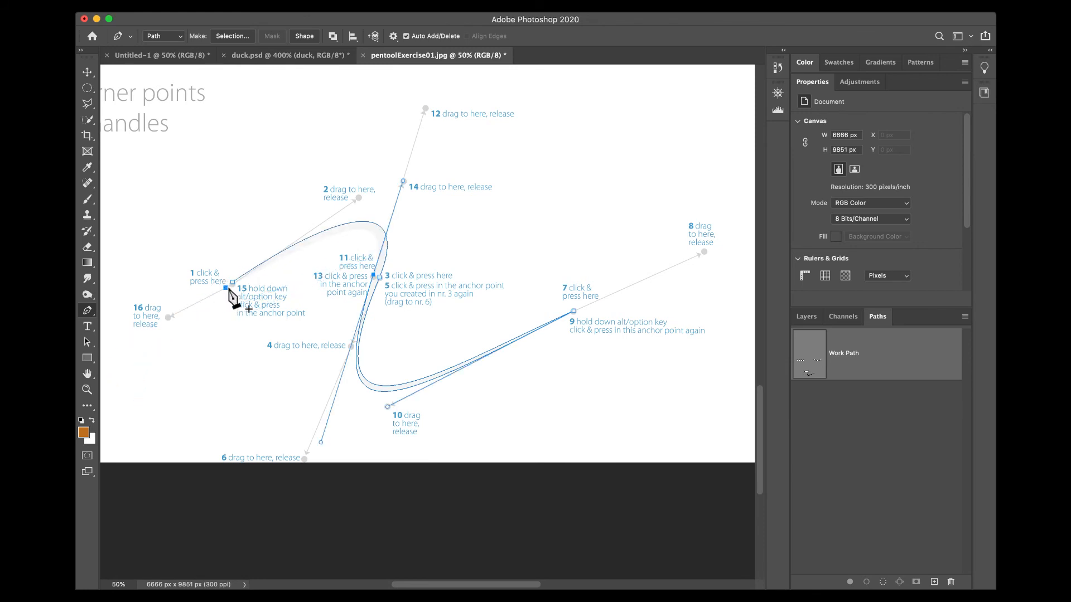
left_click_drag(233, 283, 169, 319)
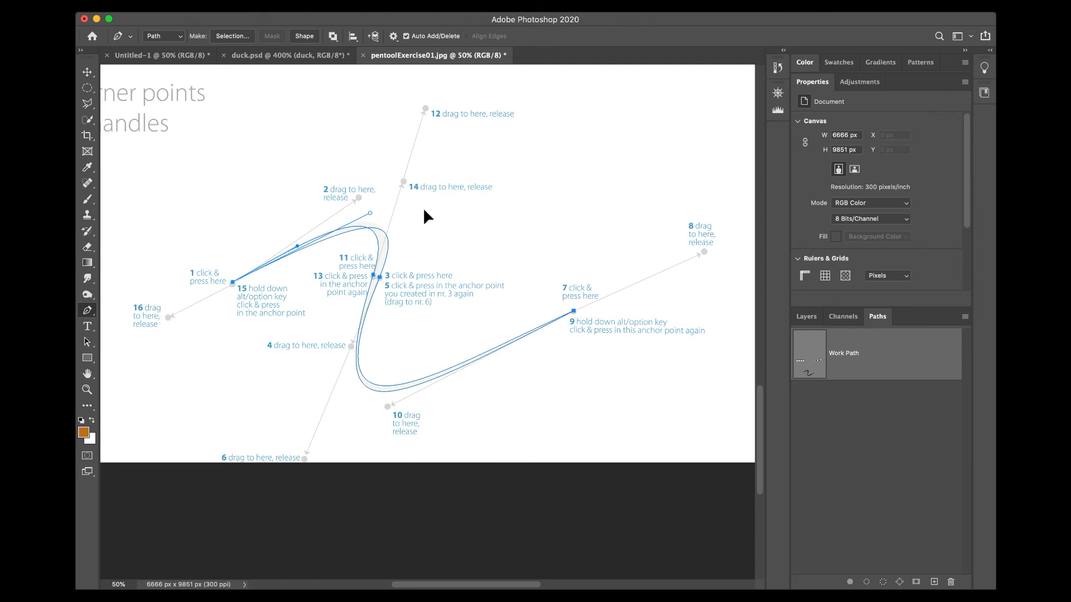
Move the starting anchor's upper direction handle close to marker 2 to reshape the outer curve of the loop.
left_click(370, 213, "super")
left_click(370, 212, "super")
mouse_move(370, 212)
left_mouse_down()
mouse_move(359, 191)
mouse_move(364, 201)
left_mouse_up()
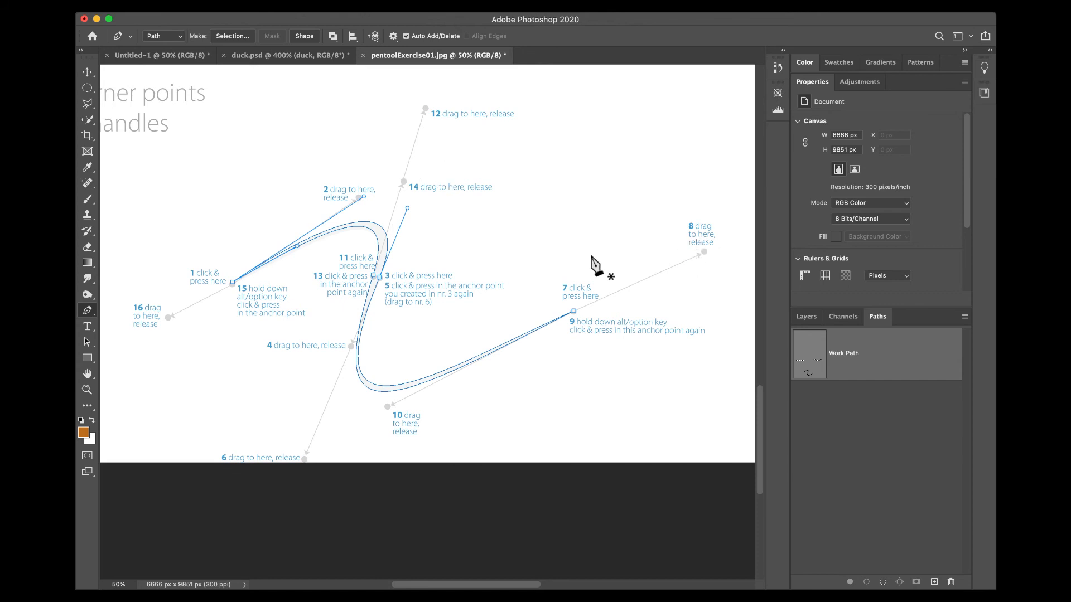
scroll(596, 267, "down", 3)
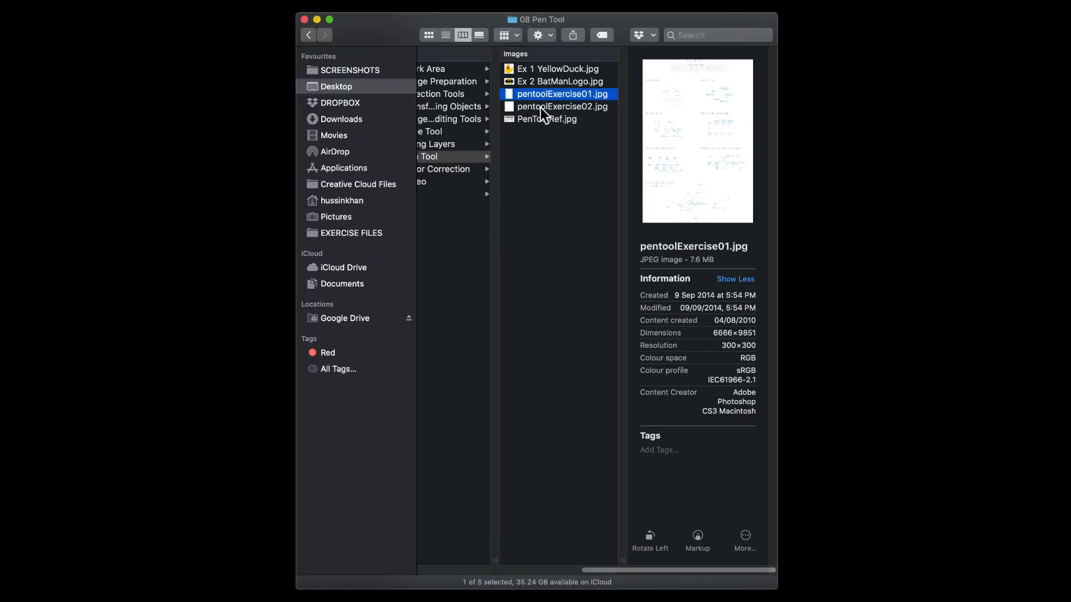
Switch to Finder and preview pentoolExercise02.jpg in the 08 Pen Tool folder.
left_click(535, 107)
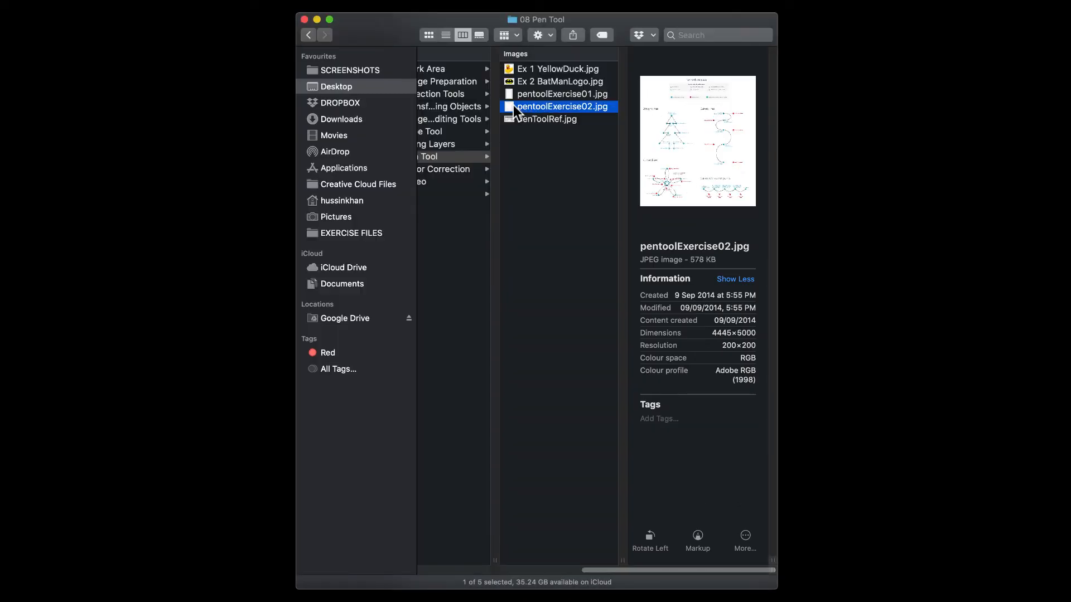
left_click_drag(511, 106, 347, 208)
left_click_drag(836, 372, 607, 568)
left_click_drag(606, 567, 624, 591)
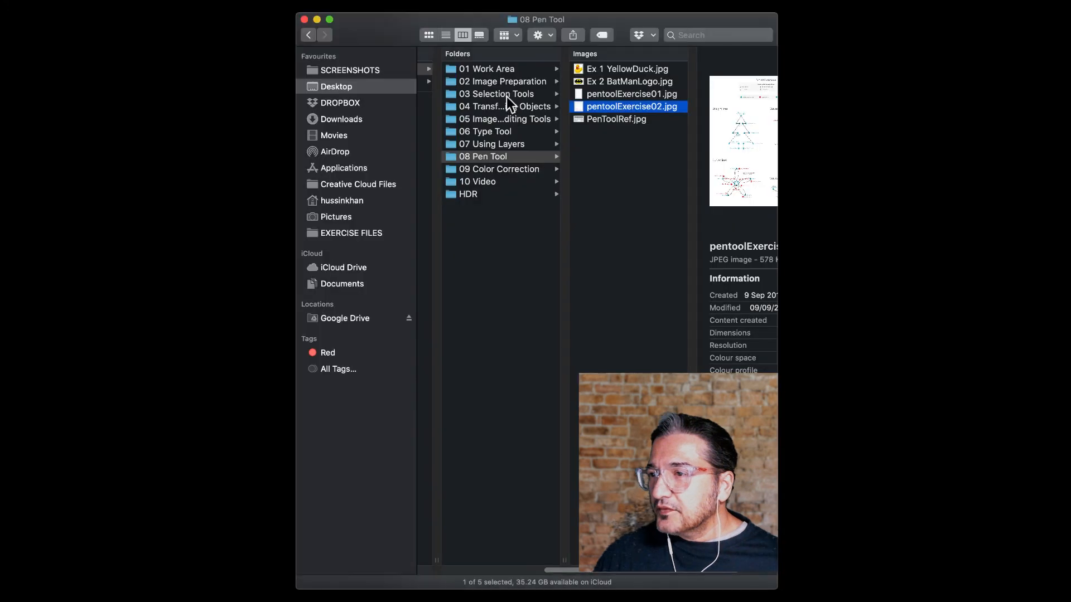
Look through the files in the numbered exercise folders, from 01 Work Area to 10 Video, to review the material for each topic.
left_click(509, 96)
left_click(507, 82)
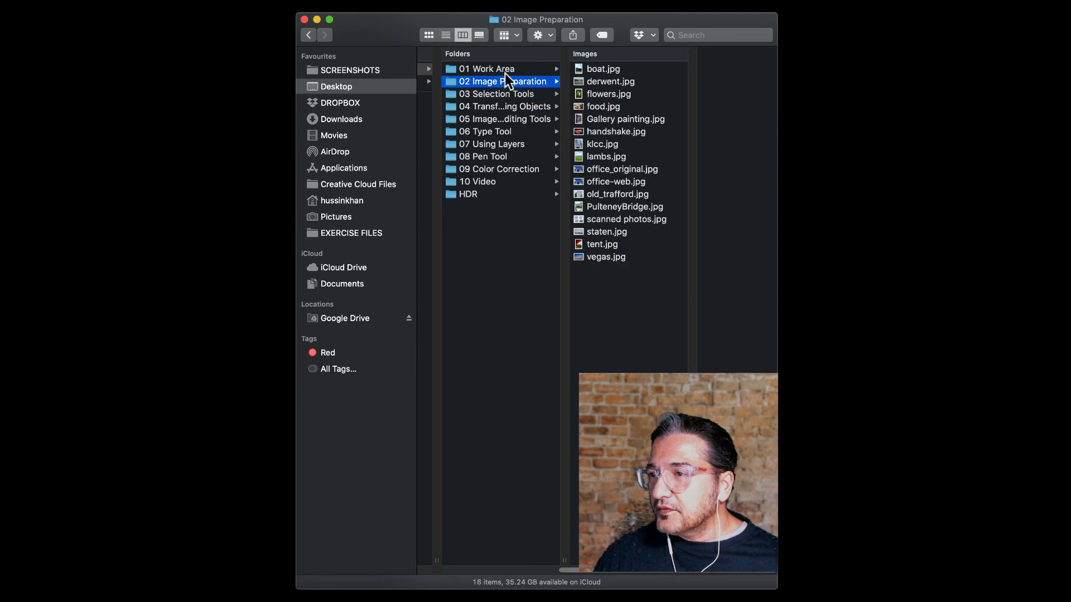
left_click(508, 71)
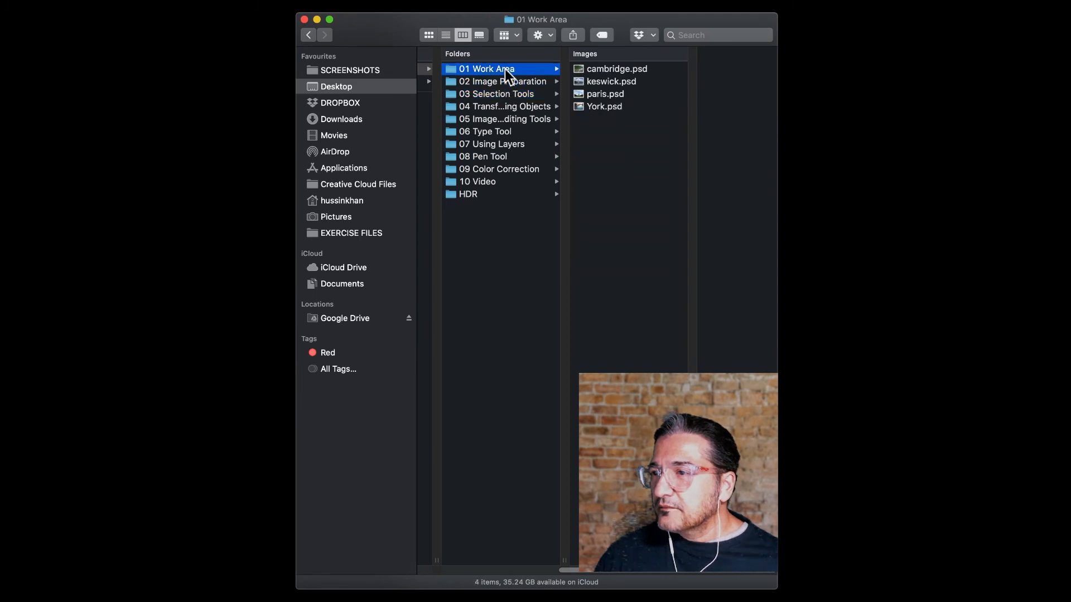
left_click(508, 182)
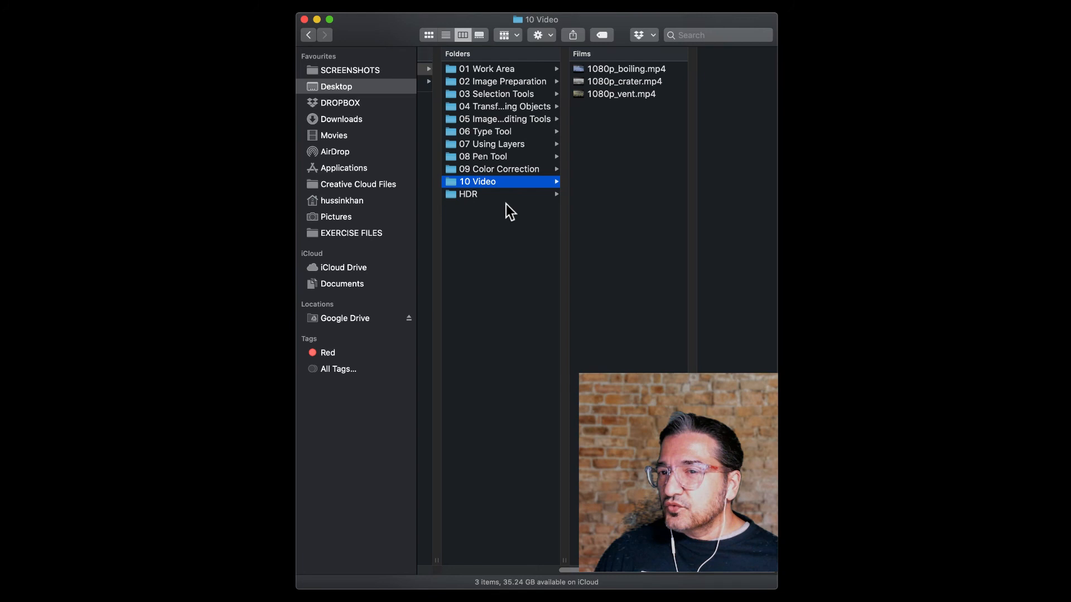
left_click(505, 171)
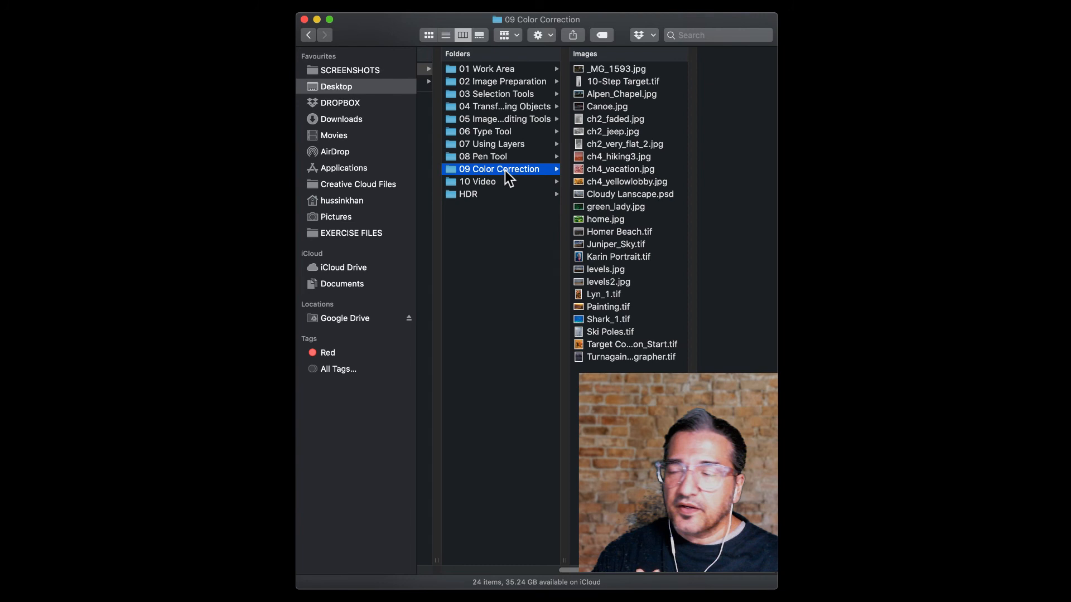
left_click(490, 157)
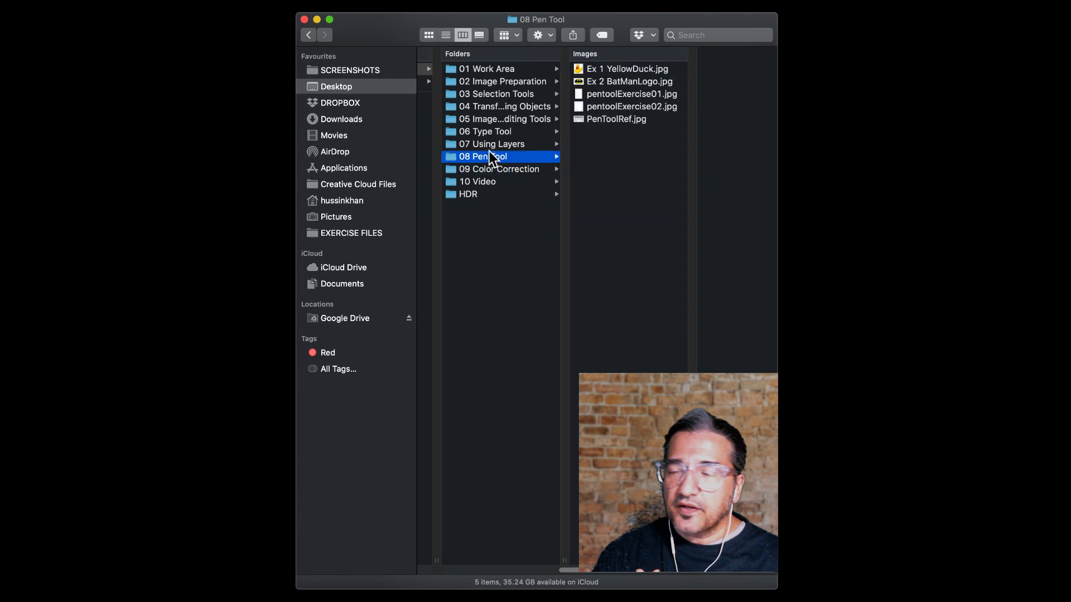
left_click(489, 146)
left_click(494, 132)
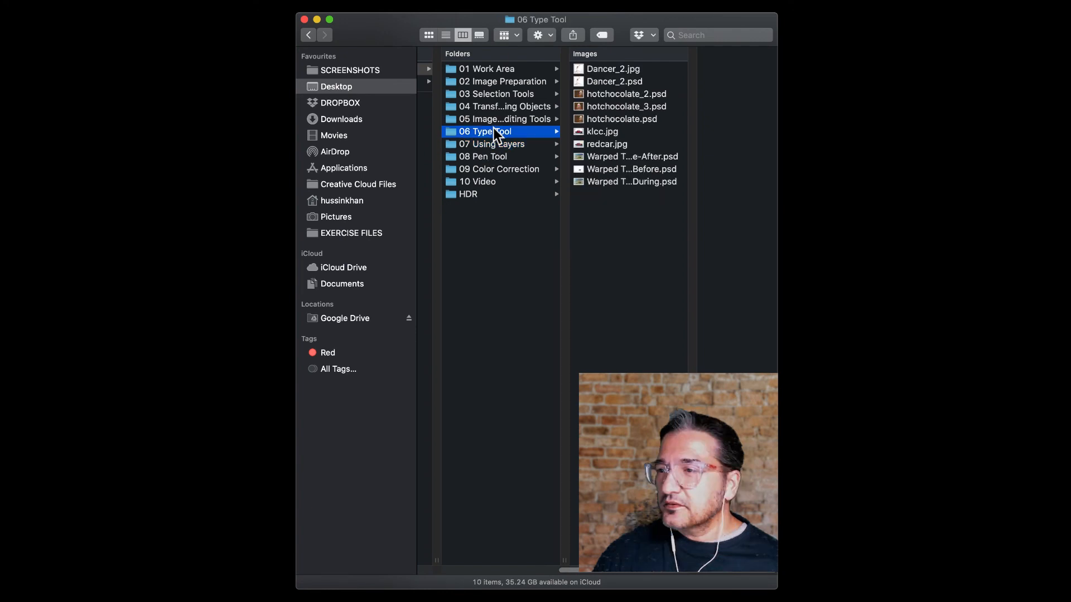
left_click(493, 119)
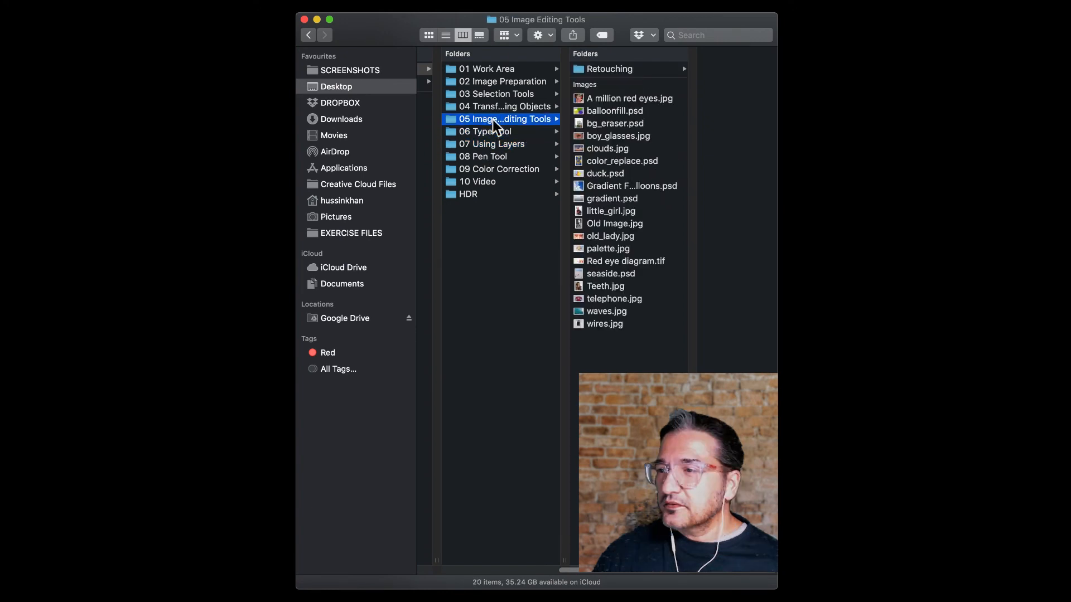
left_click(493, 108)
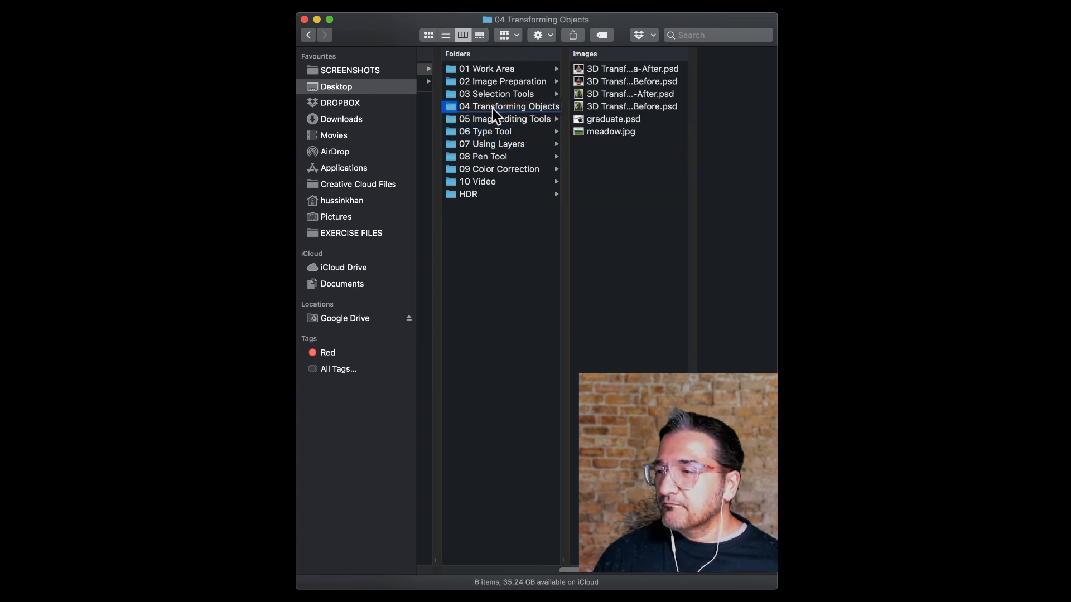
left_click(493, 95)
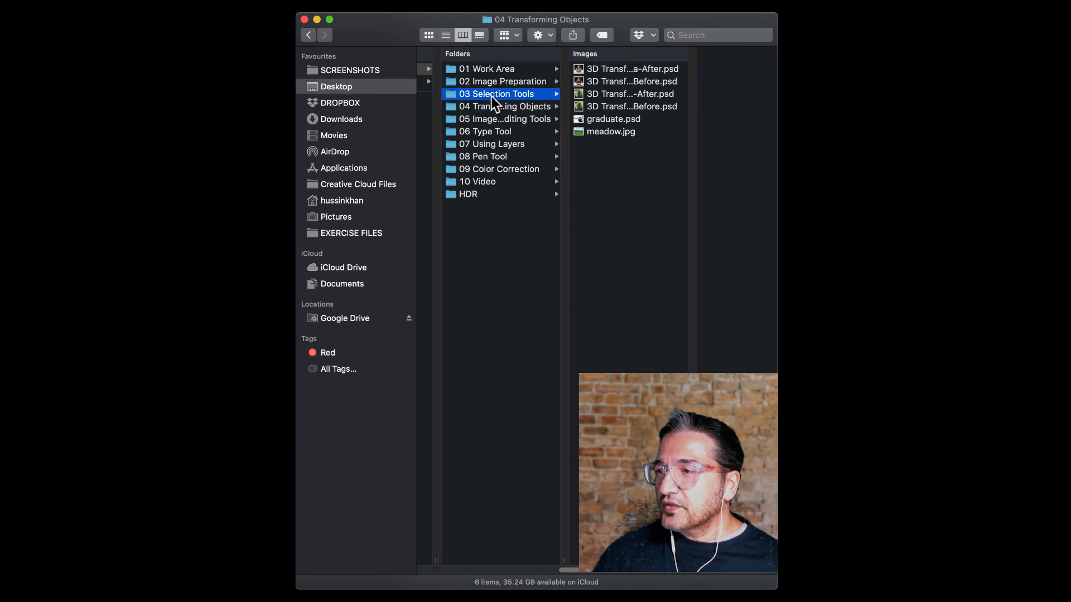
left_click(492, 108)
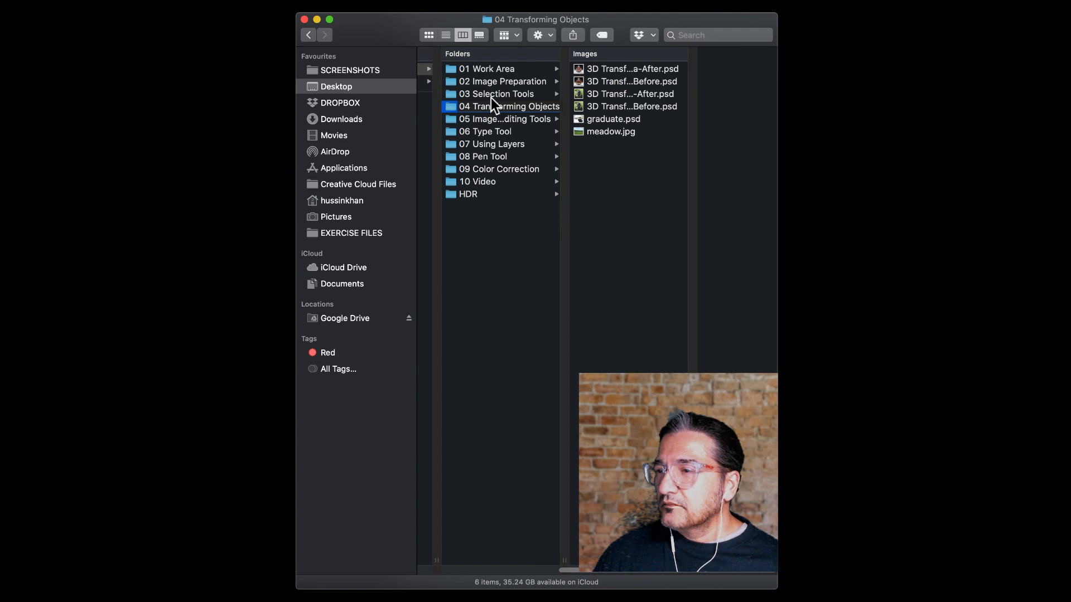
left_click(492, 98)
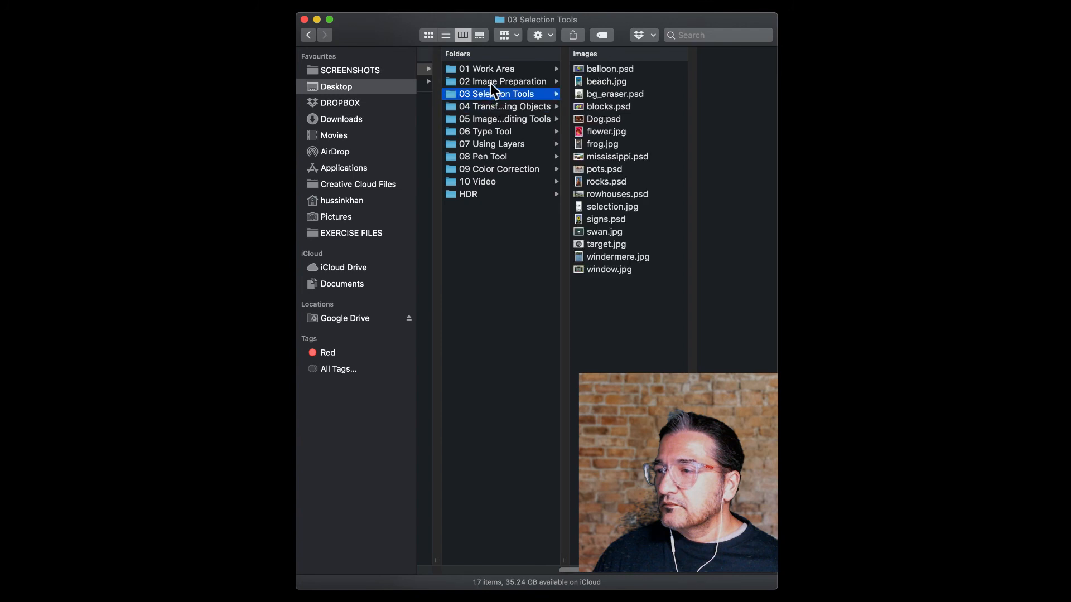
left_click(491, 82)
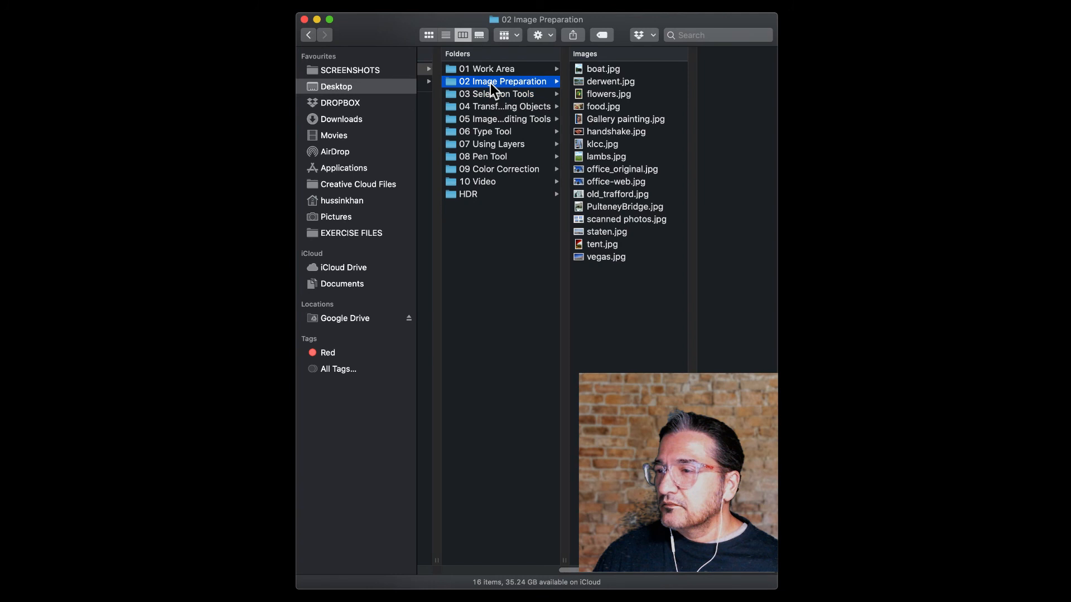
left_click(491, 69)
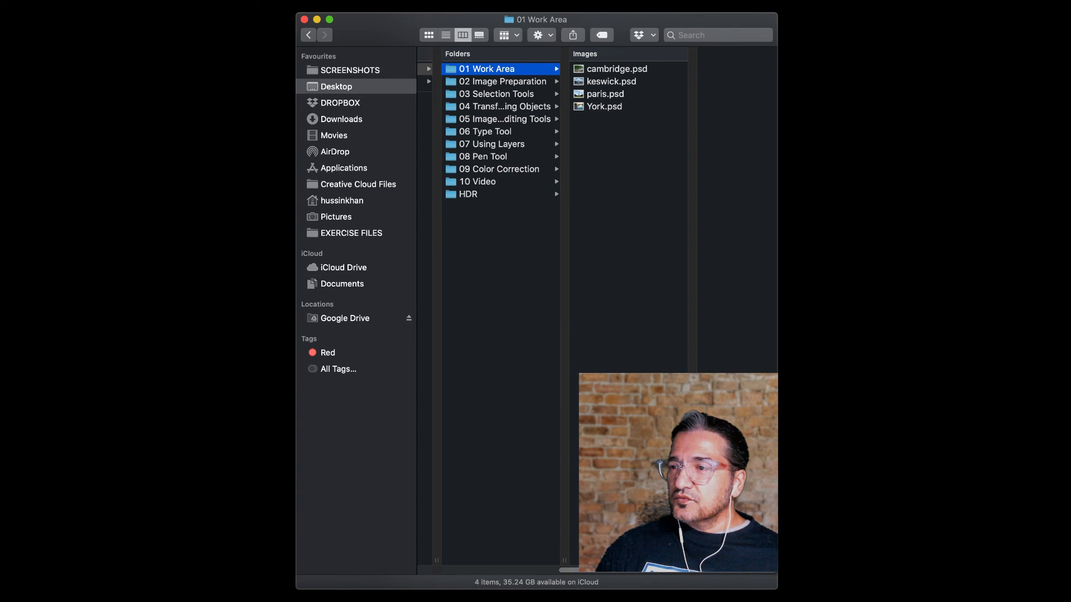
Switch to Photoshop and view the open pentoolExercise01.jpg and pentoolExercise02.jpg documents.
key("super+Tab")
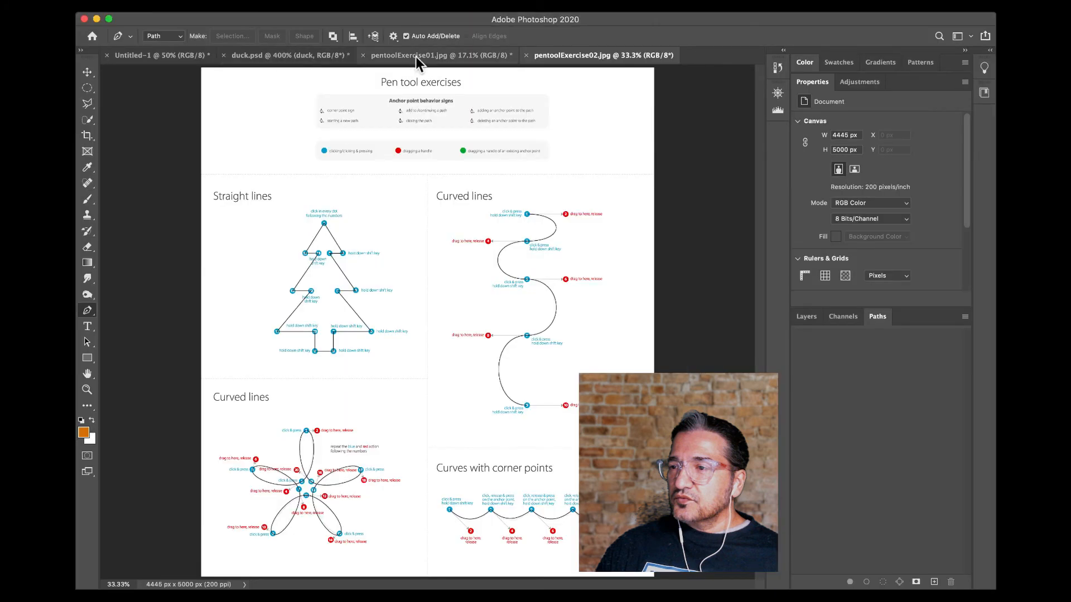
left_click(468, 56)
left_click(558, 56)
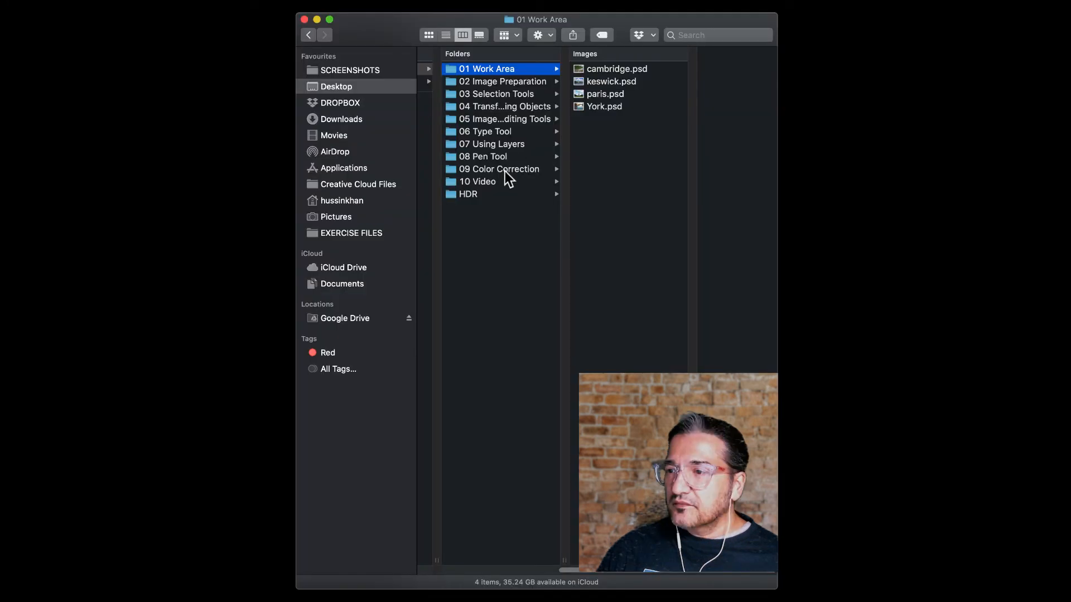
Switch to Finder, browse the 09 Color Correction and HDR folders, and preview each Erosion DNG file.
left_click(506, 173)
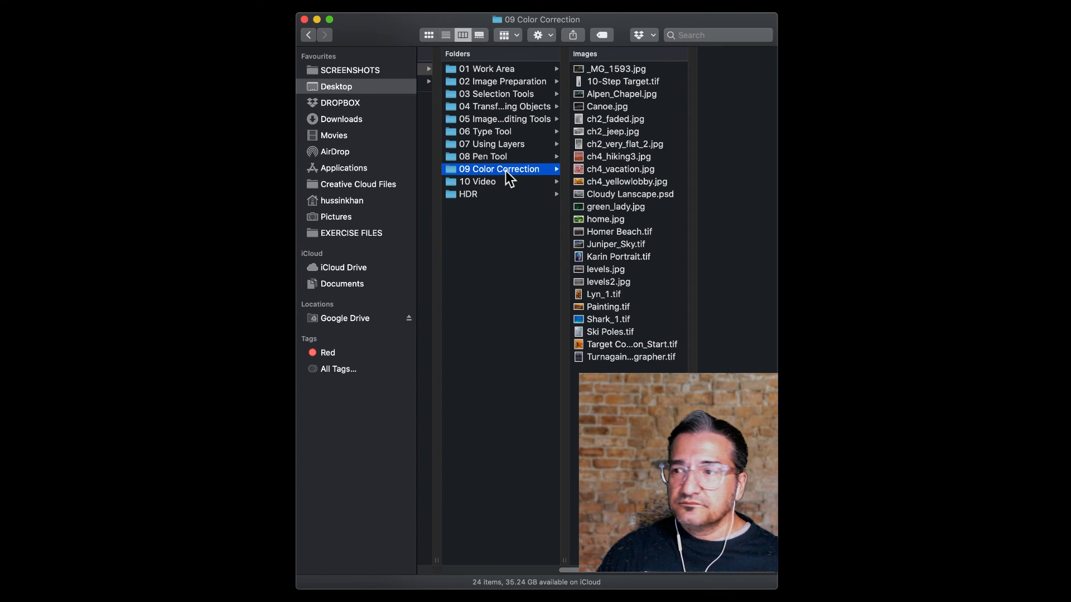
left_click(498, 196)
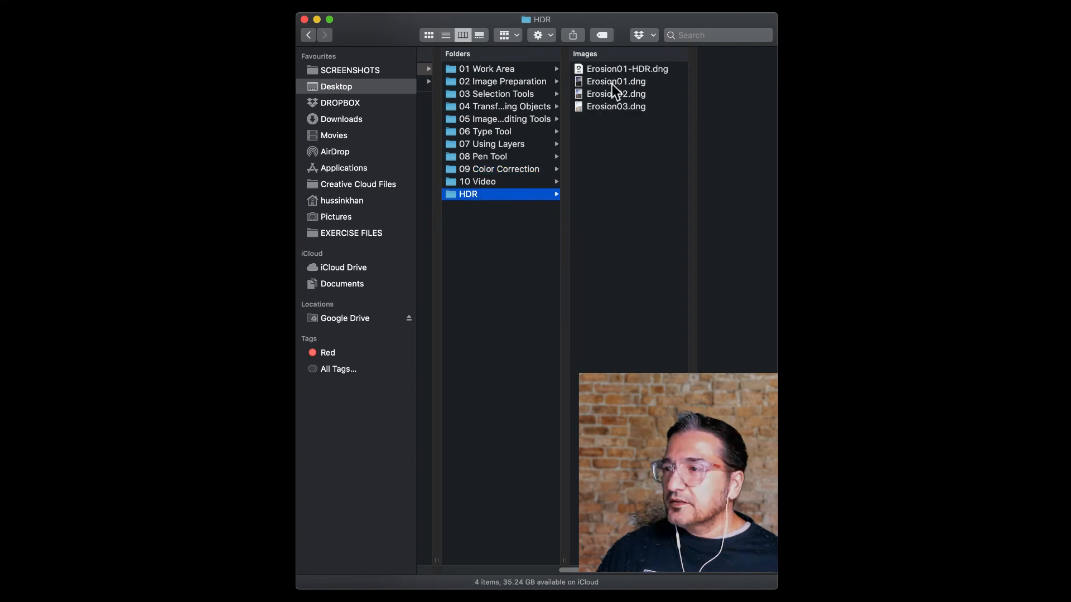
left_click(609, 70)
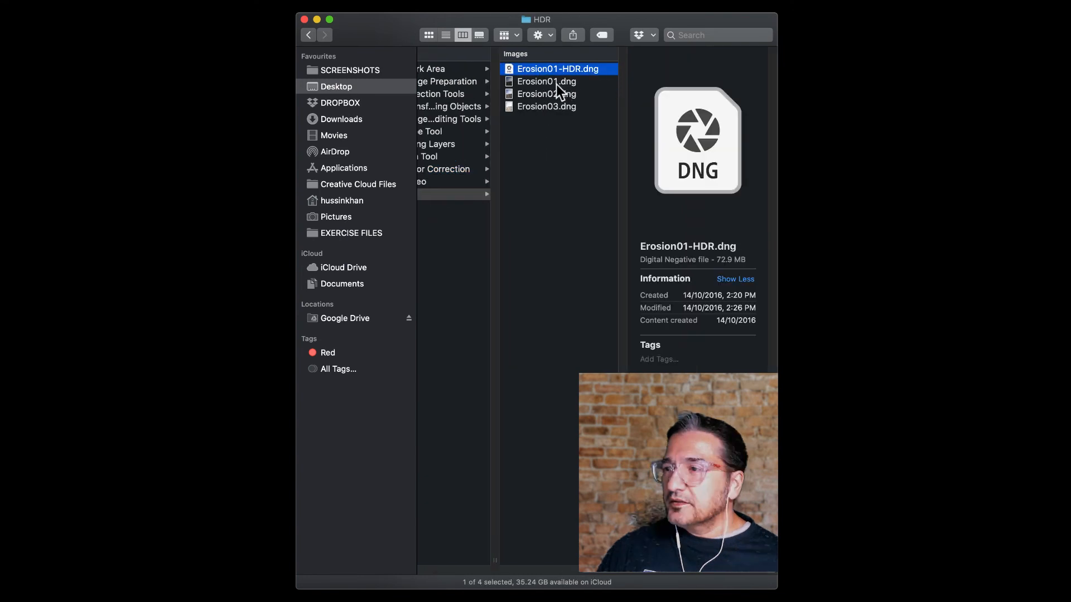
key("Down")
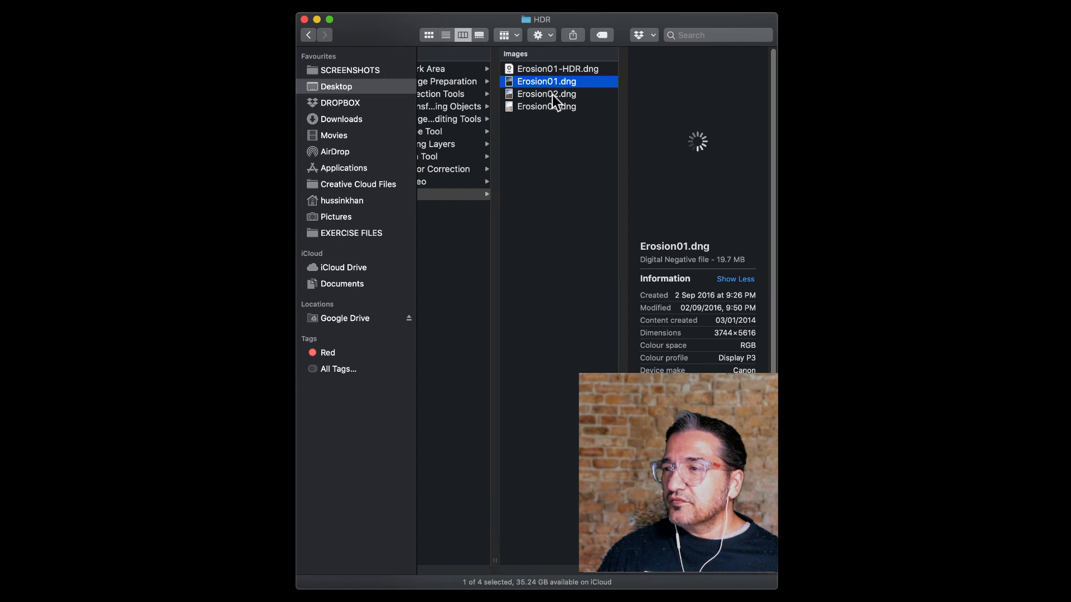
left_click(555, 94)
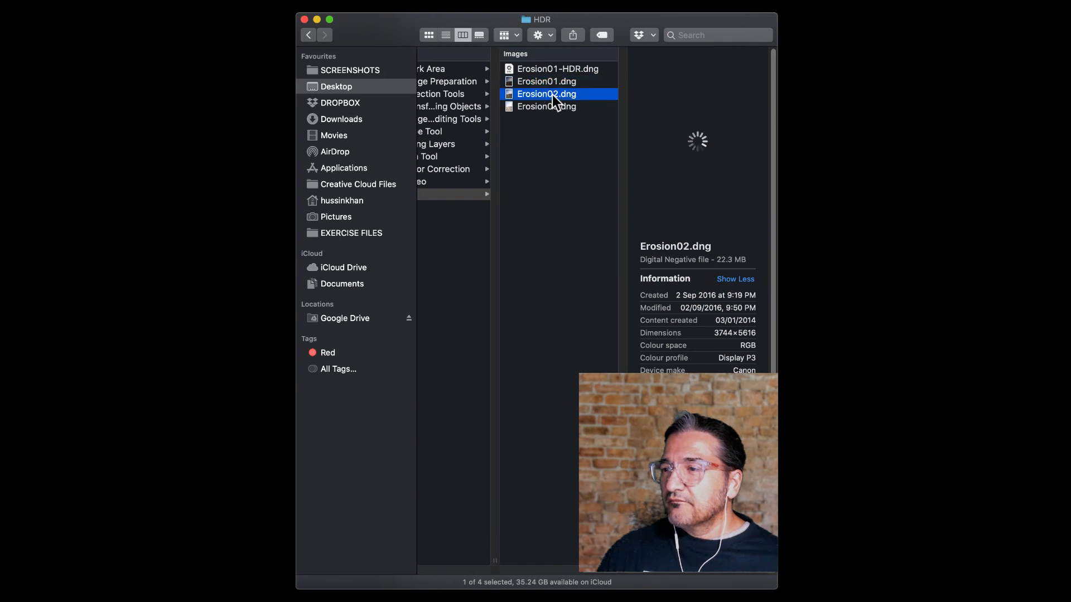
left_click(550, 107)
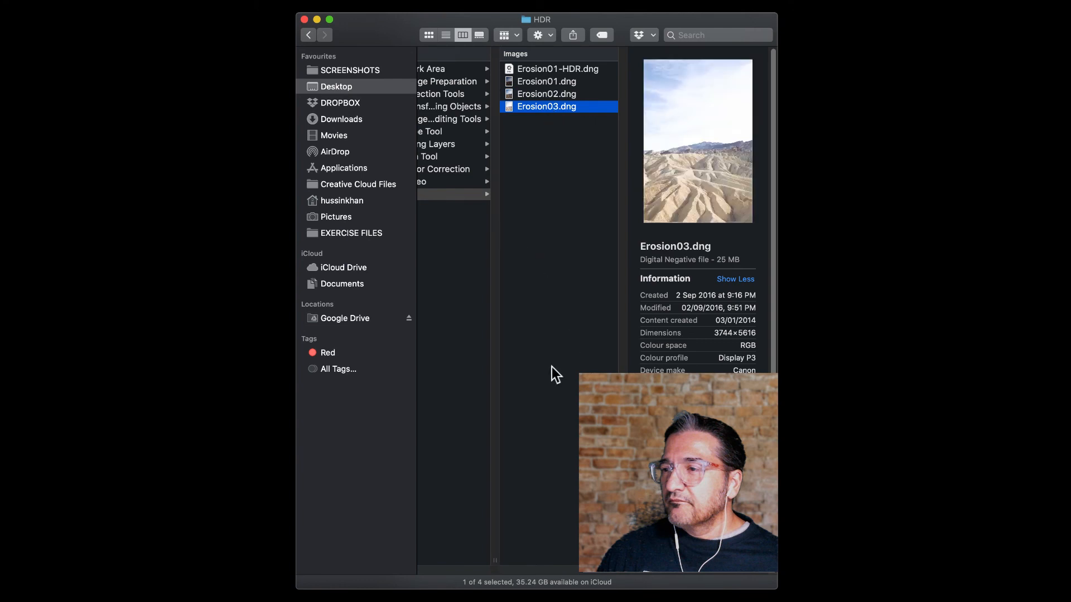
scroll(552, 377, "left", 3)
scroll(552, 377, "right", 3)
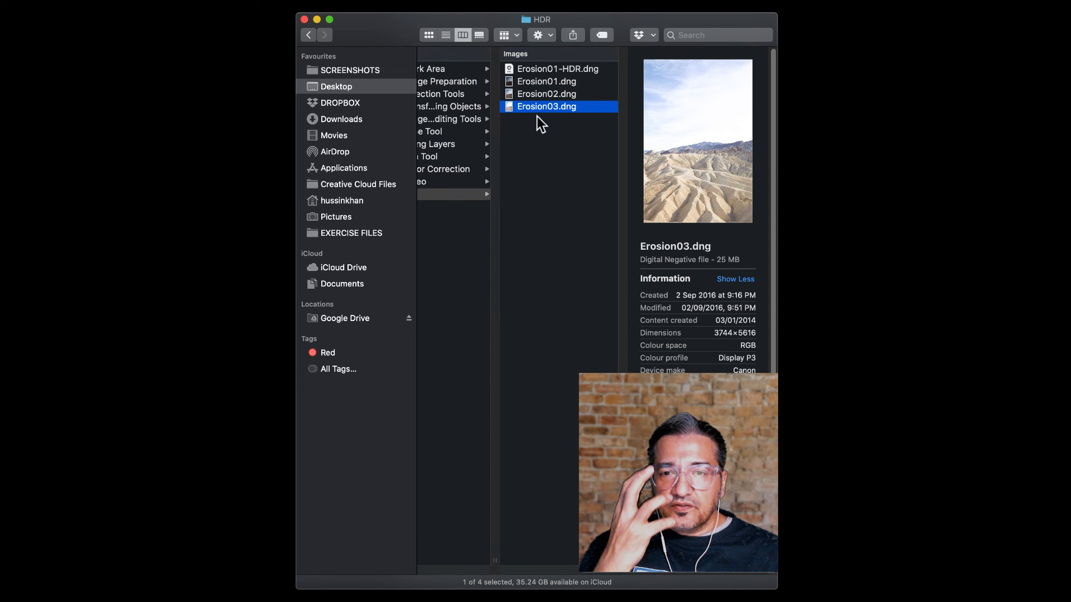
Open Erosion01.dng, Erosion02.dng and Erosion03.dng together from the HDR folder in Photoshop's Camera Raw.
left_click(539, 82)
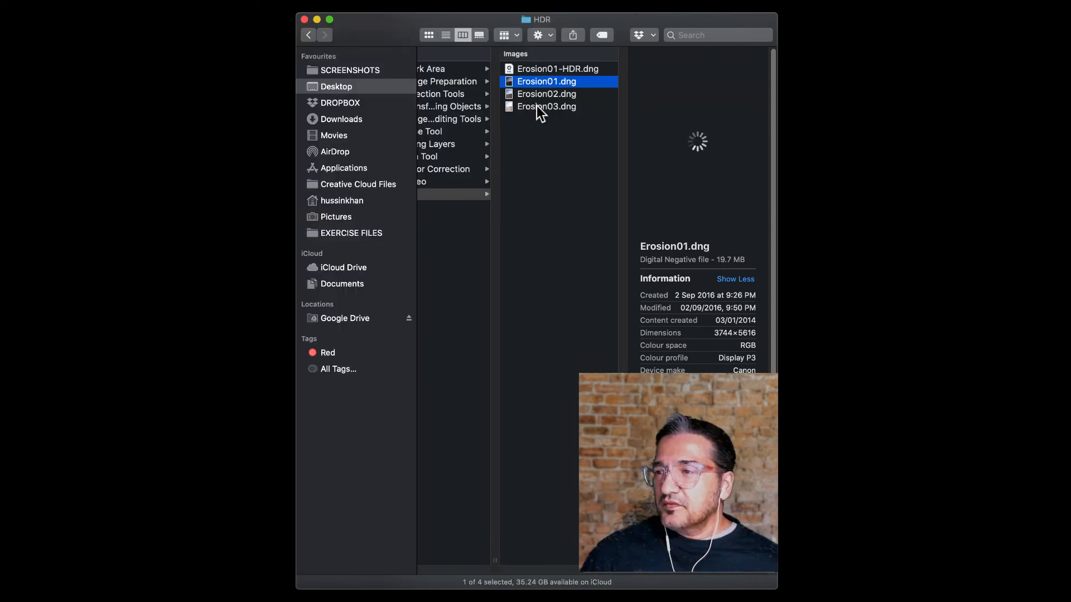
left_click(538, 107, "shift")
left_click_drag(529, 82, 634, 596)
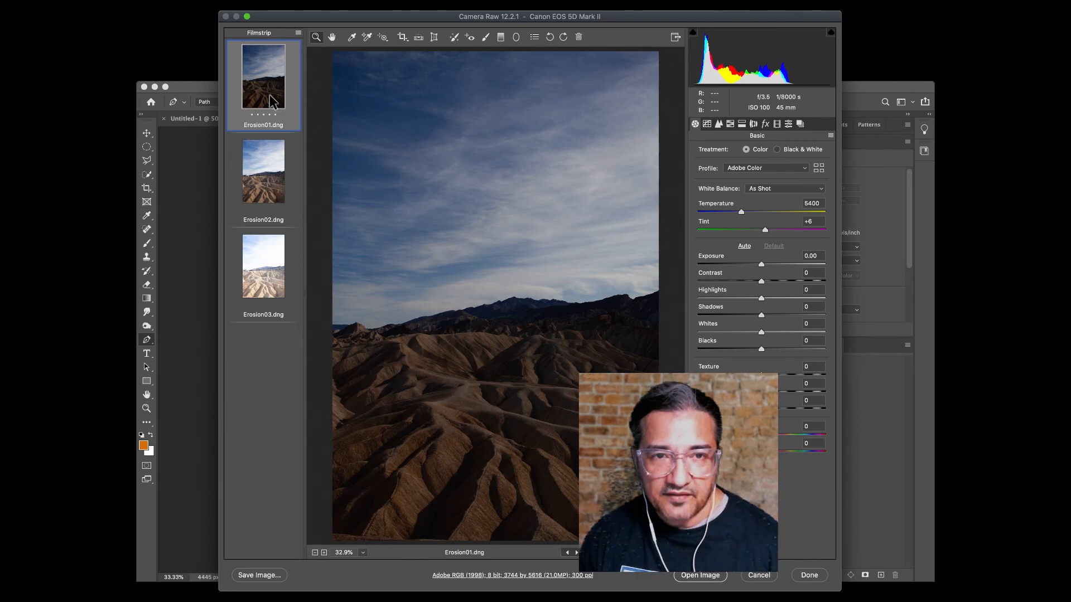
View Erosion02.dng, Erosion03.dng and Erosion01.dng in turn to compare their exposures.
left_click(263, 196)
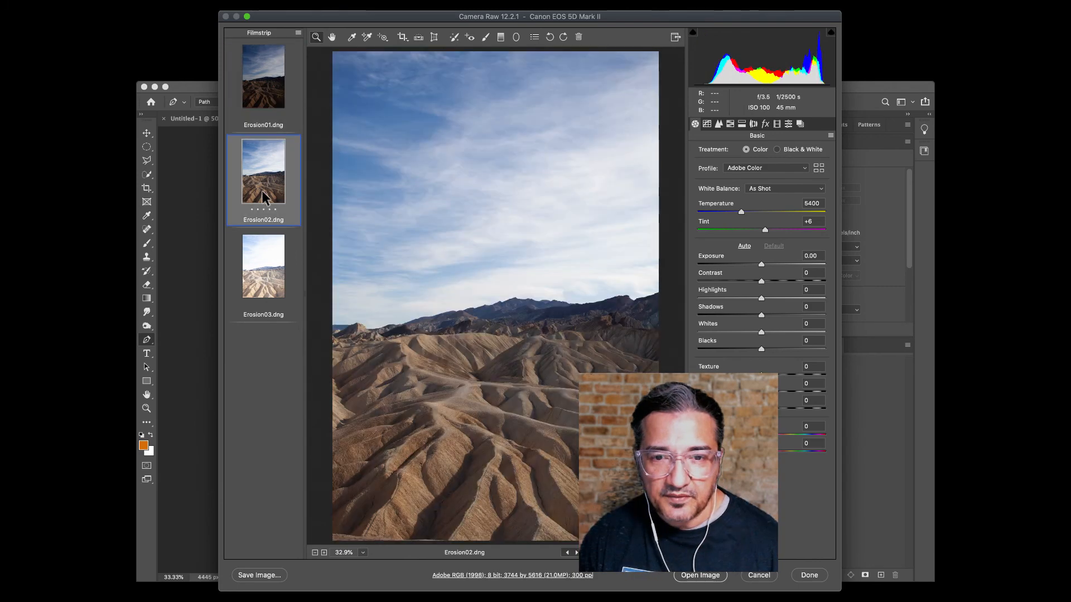
left_click(263, 252)
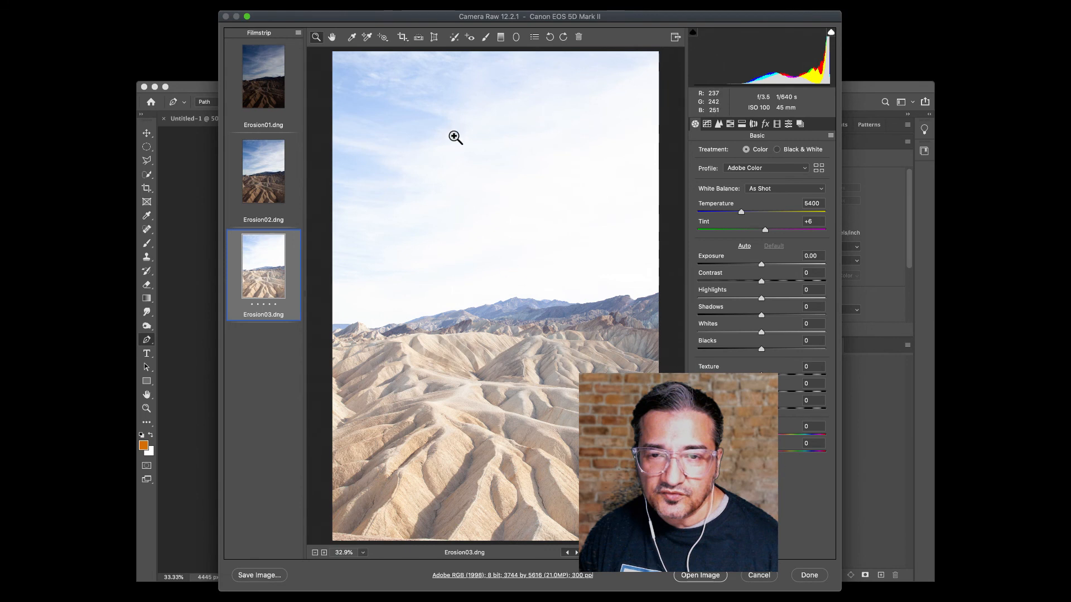
left_click(281, 93)
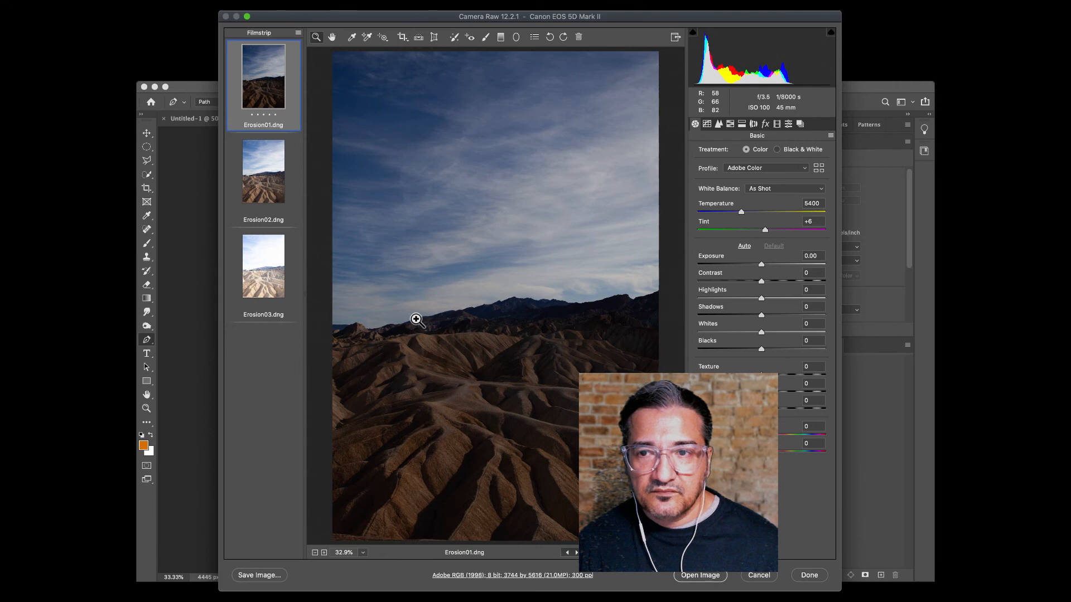
Select all three Erosion images in the filmstrip and reposition the Camera Raw window.
left_click(266, 266, "shift")
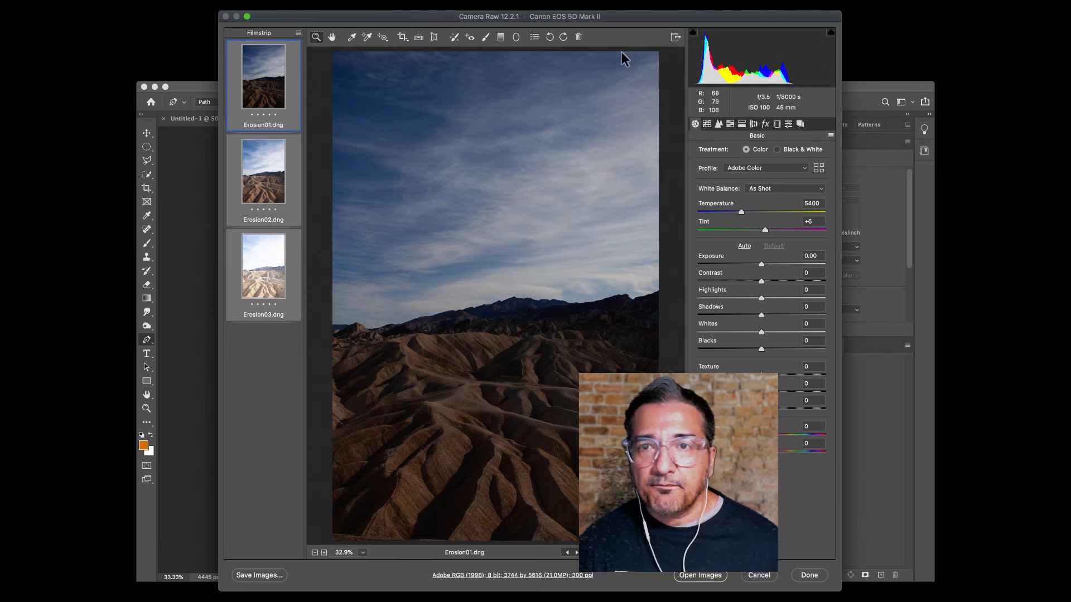
left_click_drag(623, 11, 621, 70)
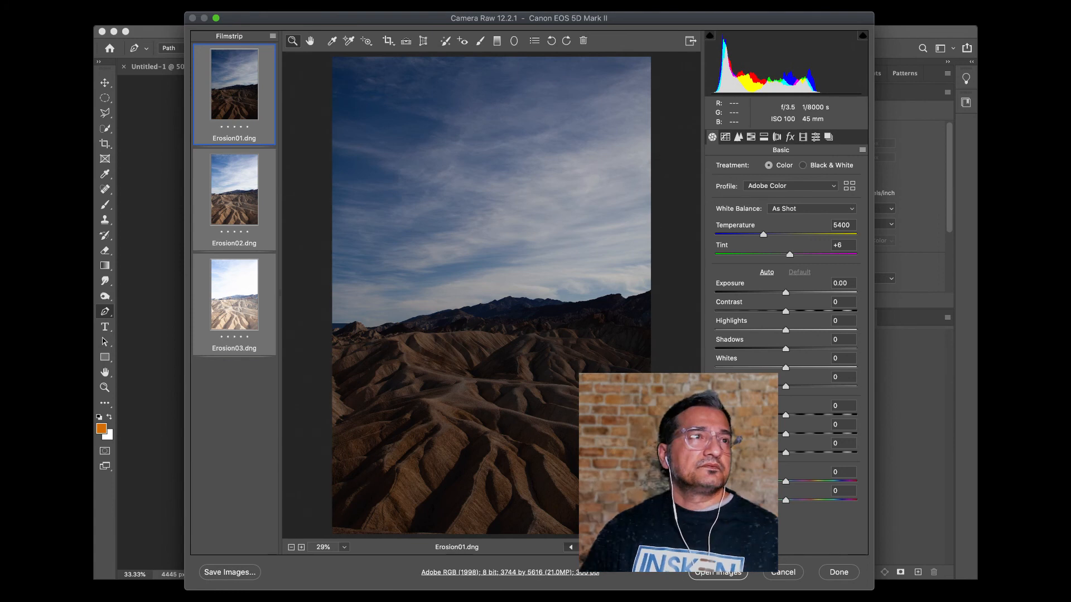
left_click(54, 8)
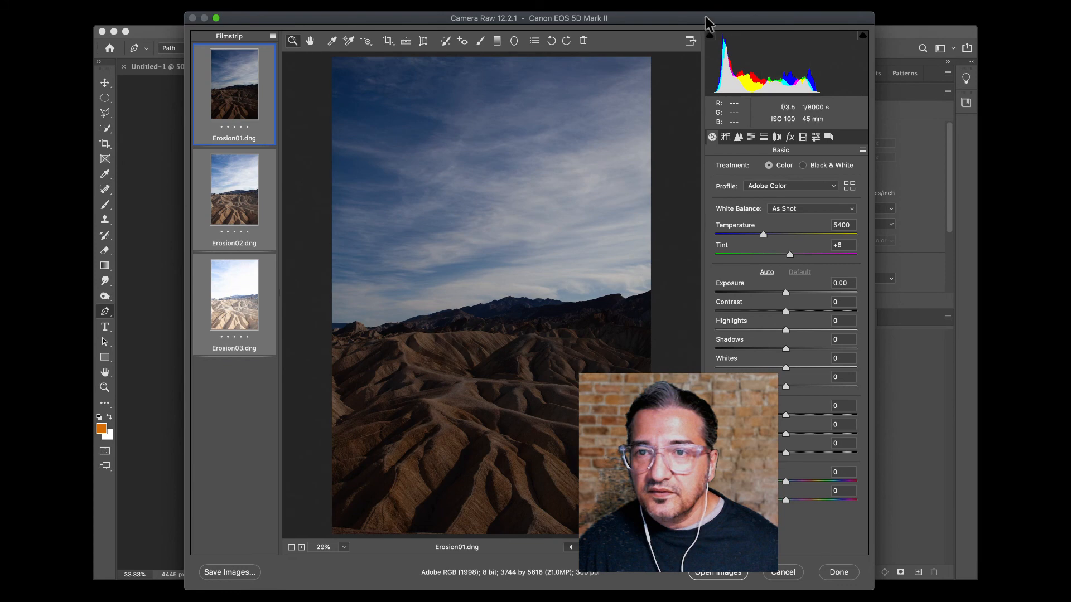
mouse_move(705, 13)
left_mouse_down()
mouse_move(704, 40)
mouse_move(702, 24)
left_mouse_up()
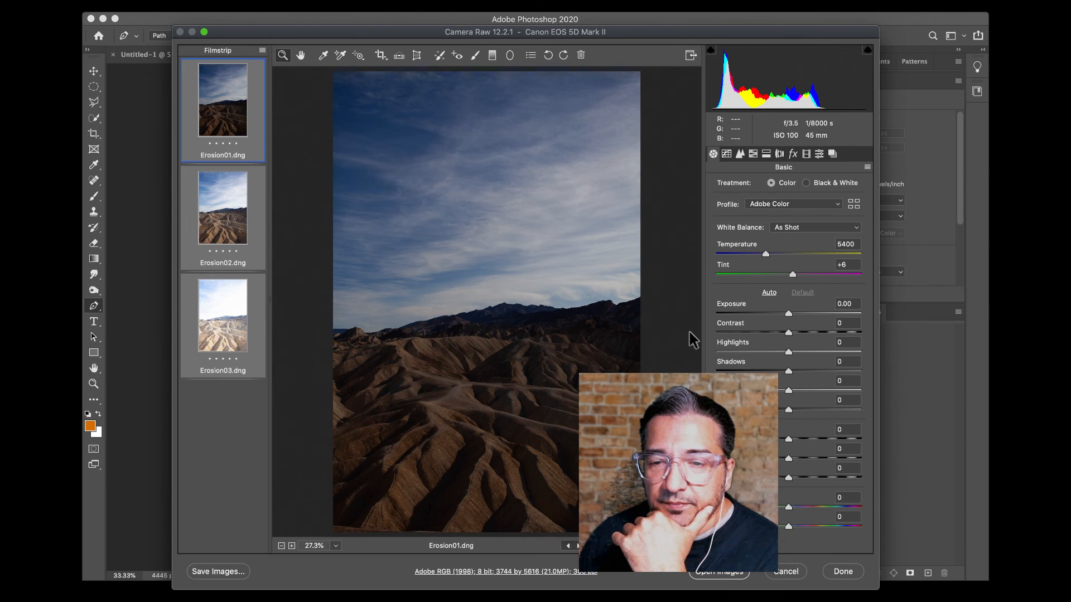
left_click(832, 154)
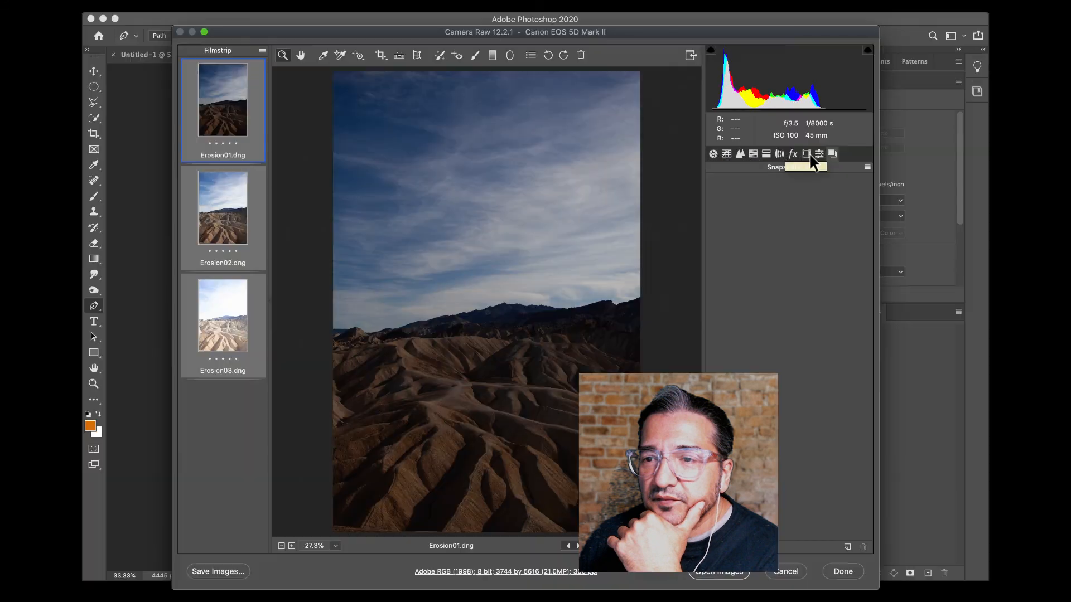
left_click(713, 154)
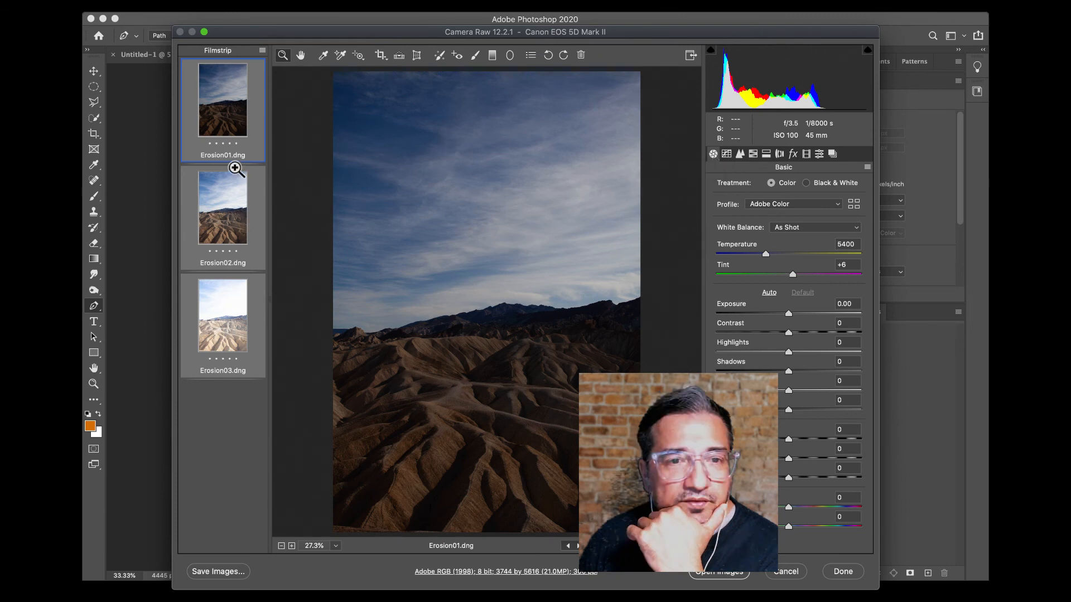
right_click(242, 117)
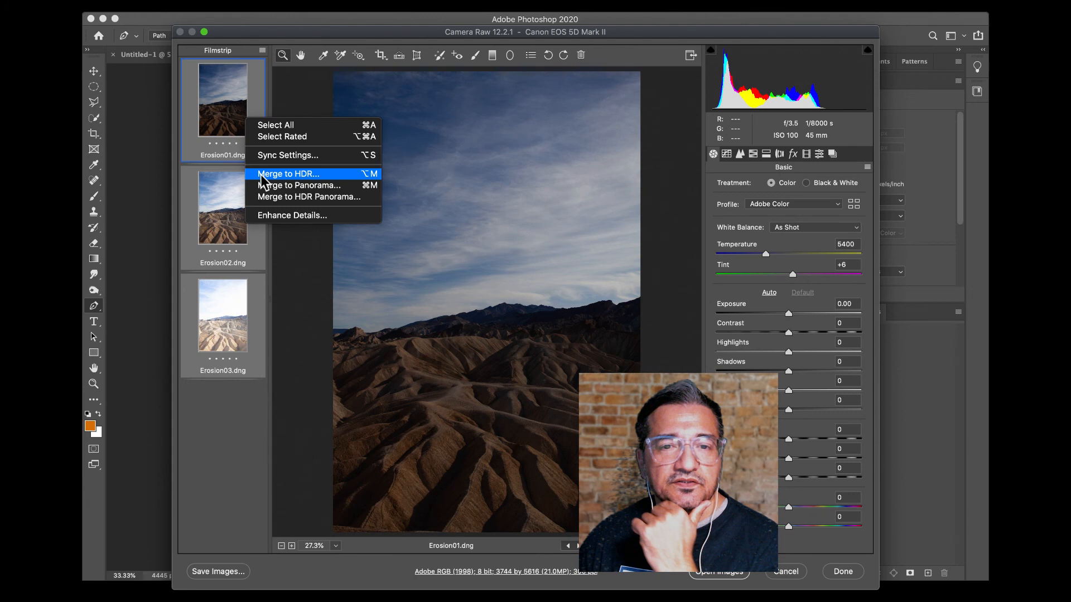
left_click(209, 412)
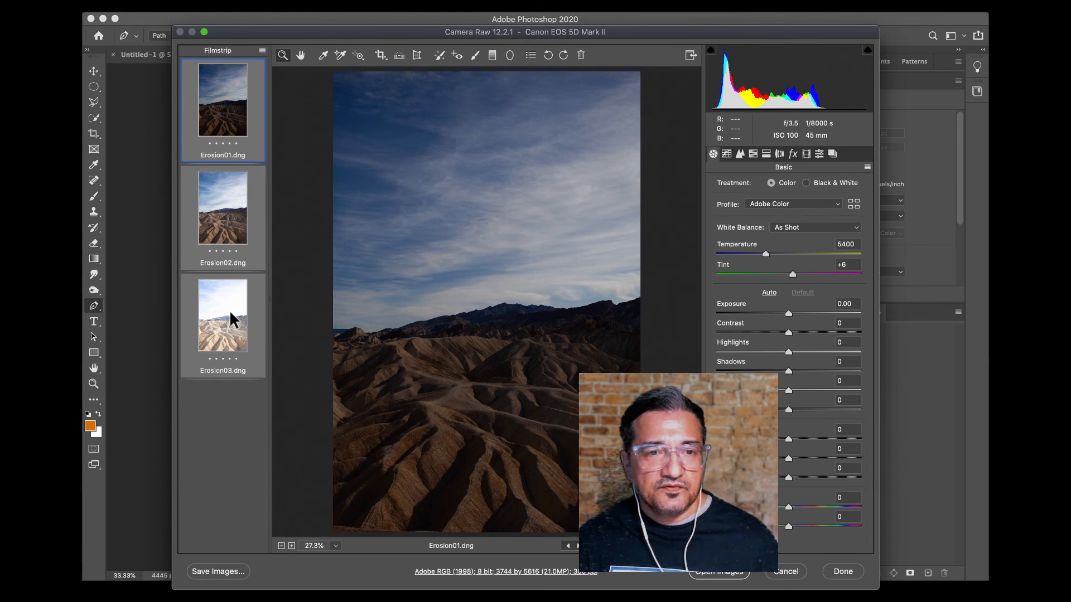
Run Merge to HDR on the three selected images and review the available Deghost amounts in the preview.
right_click(241, 121)
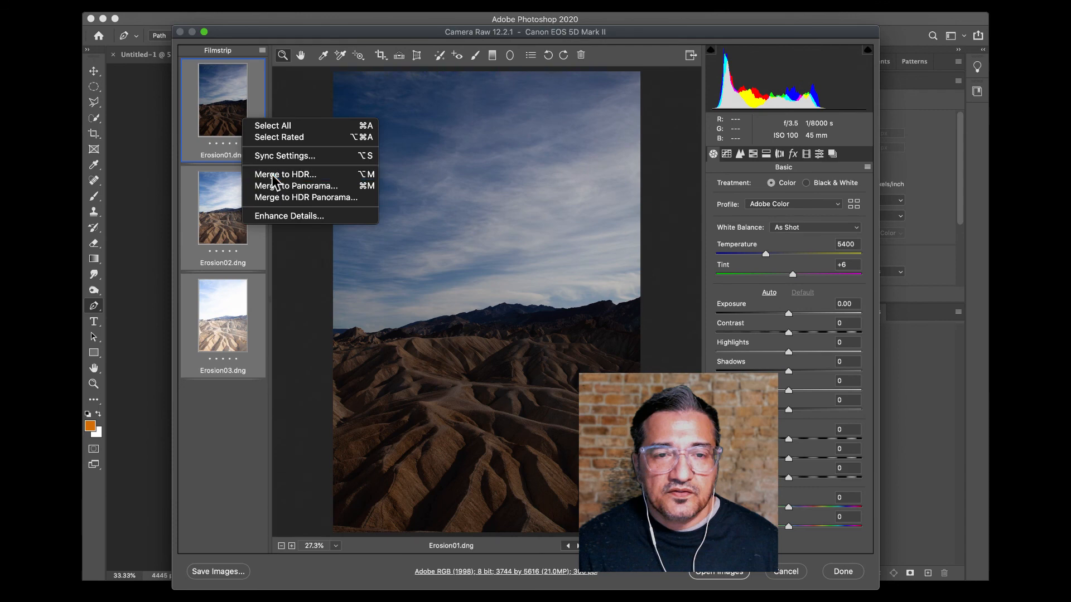
left_click(407, 222)
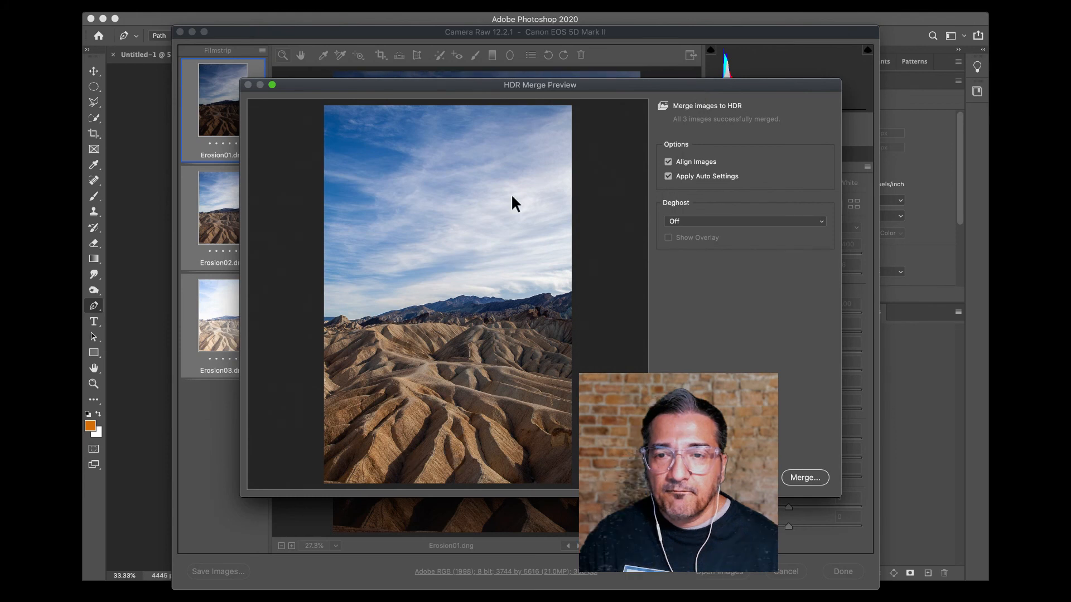
left_click(691, 221)
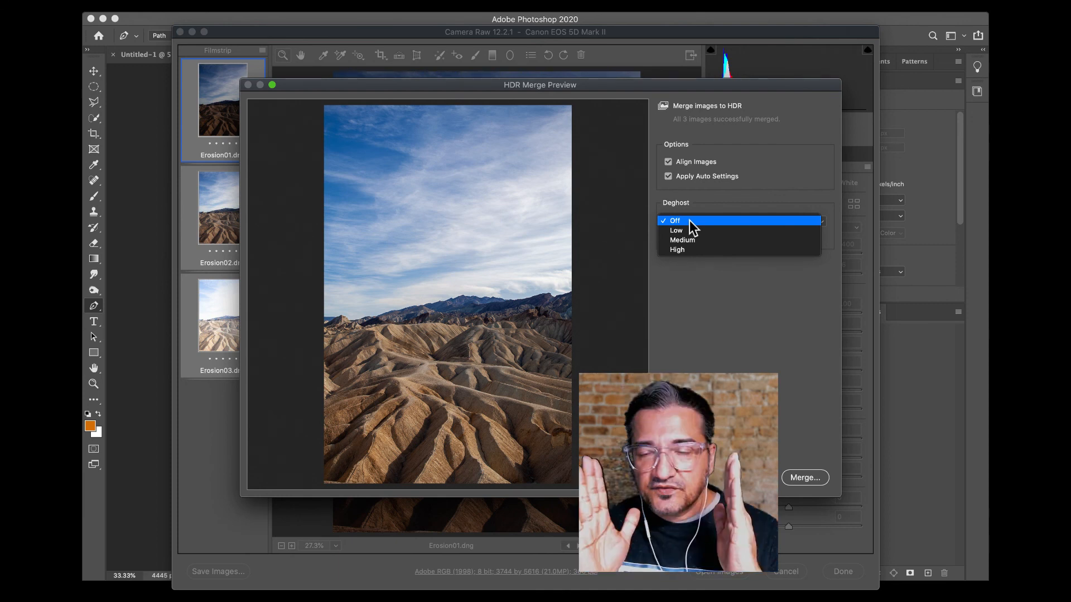
left_click(706, 188)
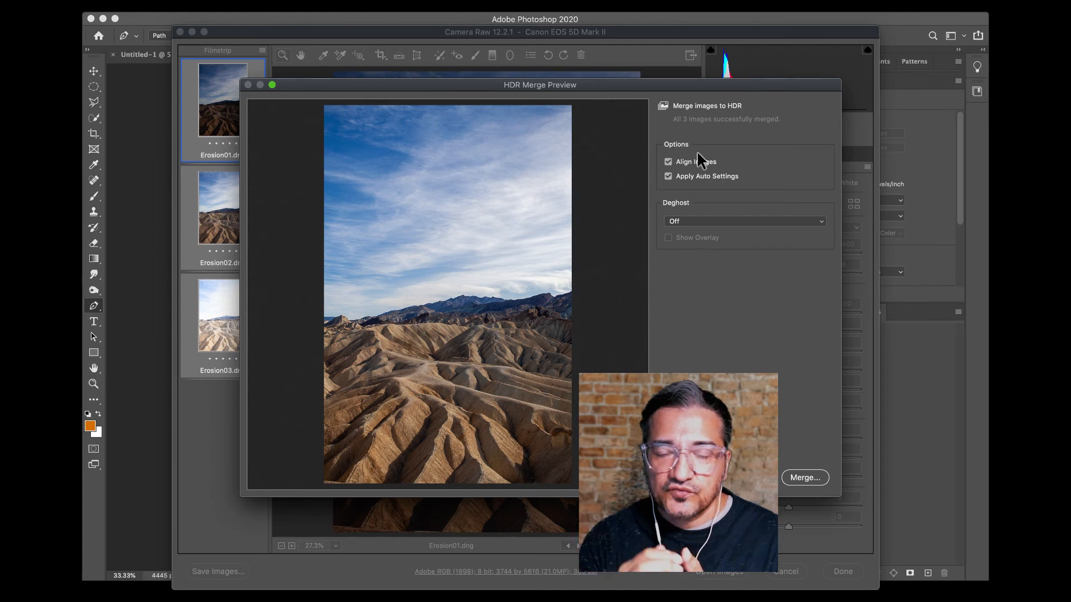
Start merging the previewed HDR image and open the result's file name for editing in the save dialog.
left_click_drag(446, 86, 550, 80)
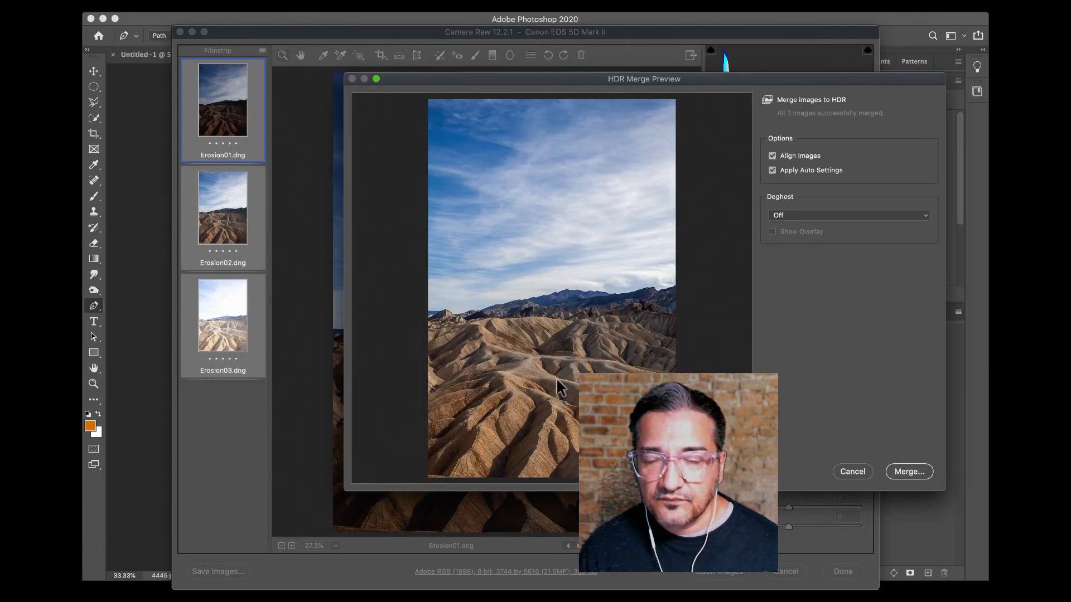
left_click_drag(592, 82, 506, 81)
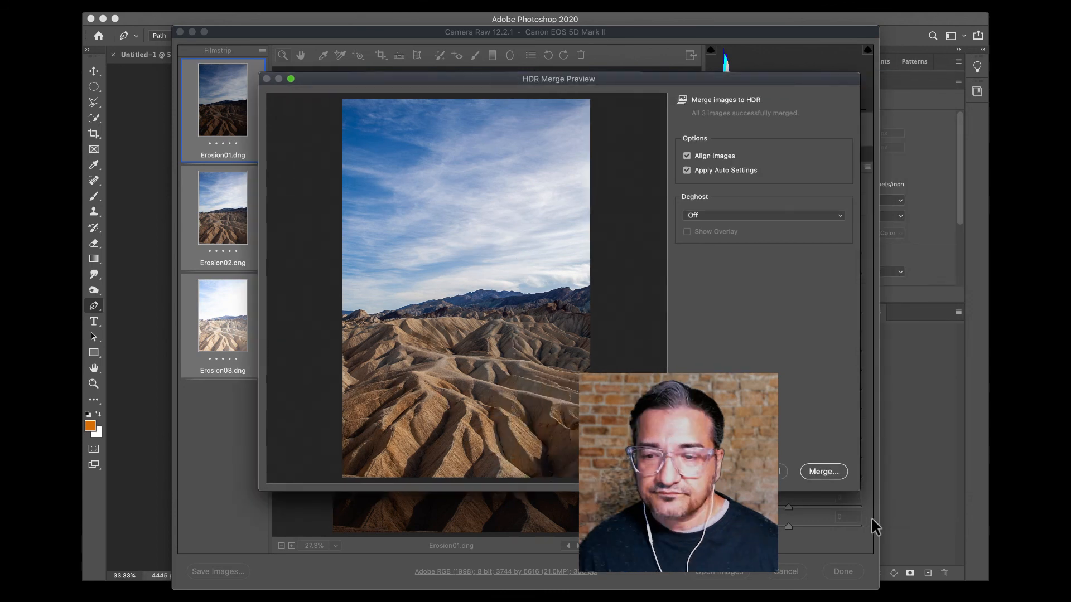
left_click(816, 471)
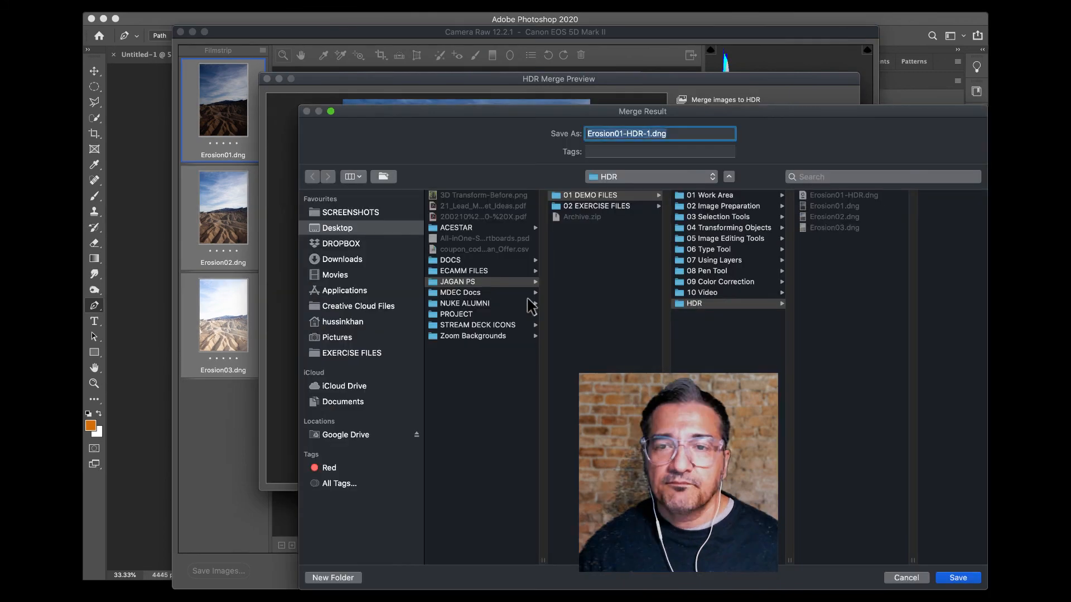
left_click(657, 134)
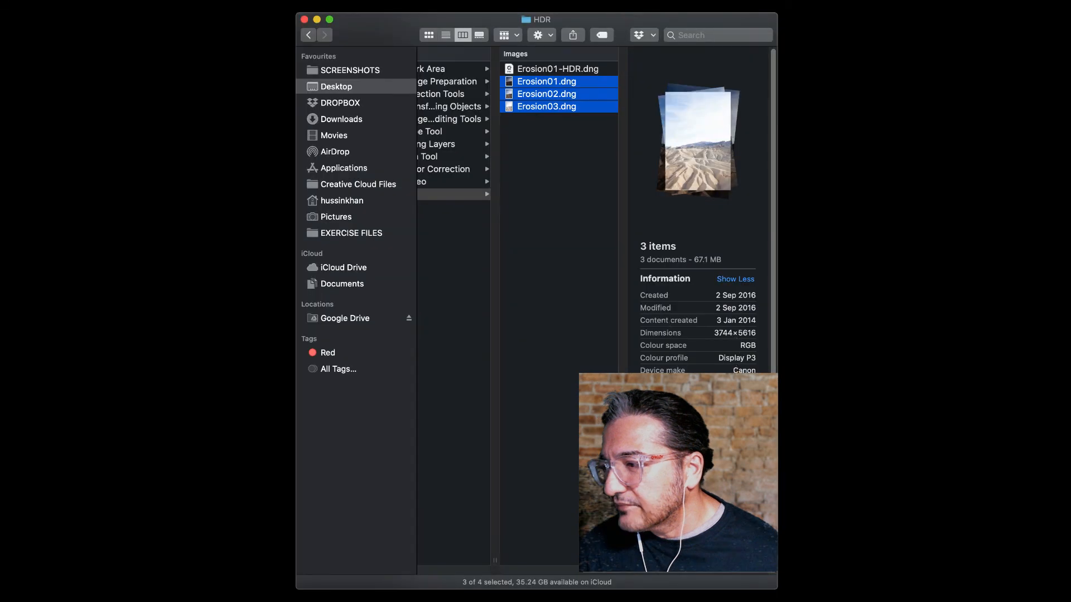
Switch to Finder and inspect the source images in the HDR folder, previewing Erosion01.dng and Erosion02.dng individually.
scroll(749, 368, "down", 3)
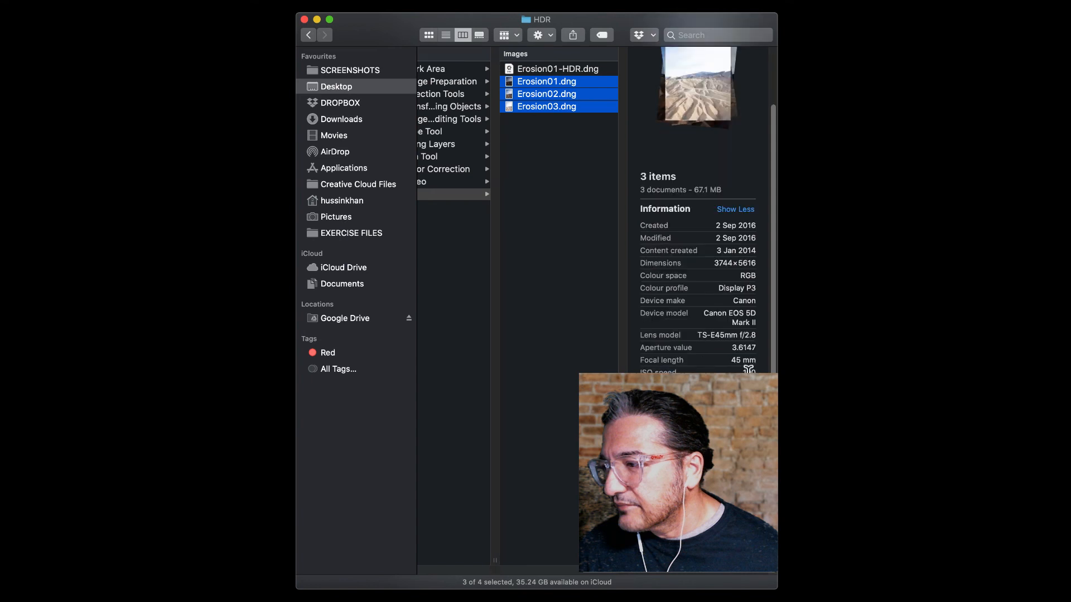
scroll(749, 368, "up", 3)
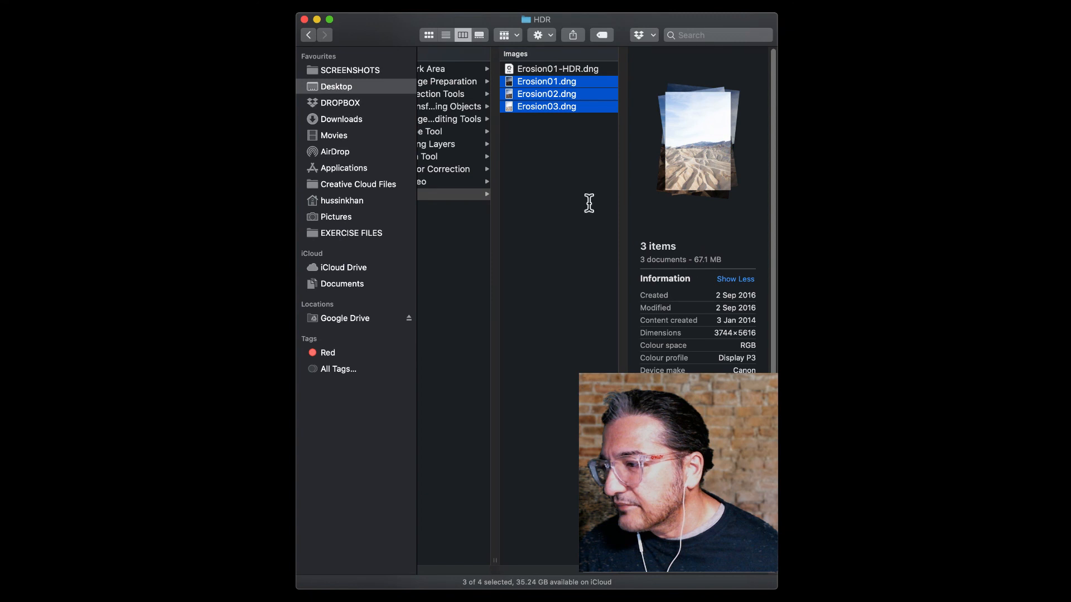
left_click(556, 132)
left_click(585, 81)
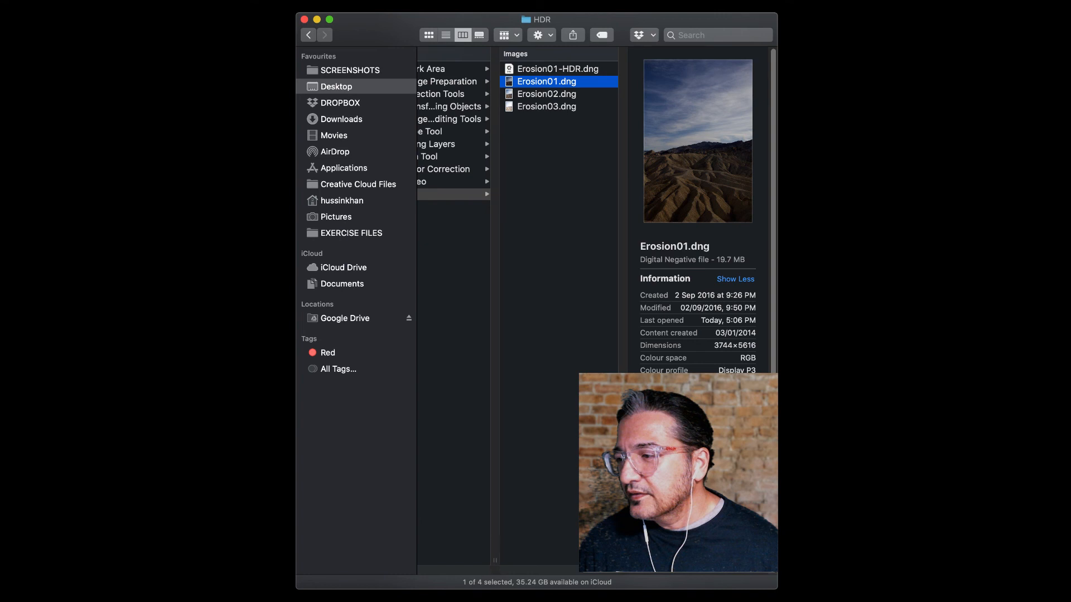
key("super+Tab")
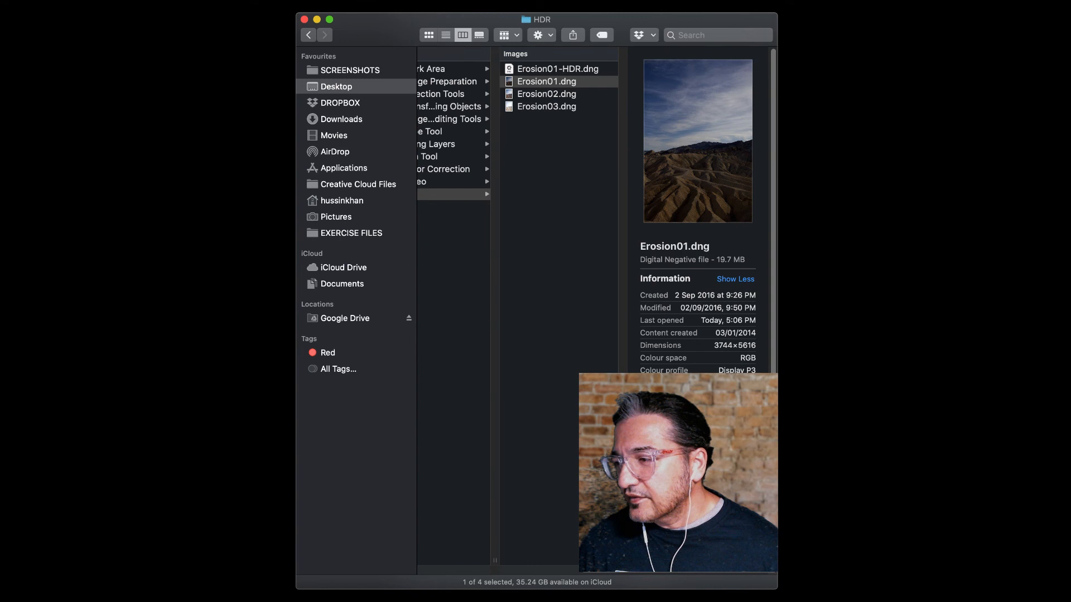
left_click(567, 94)
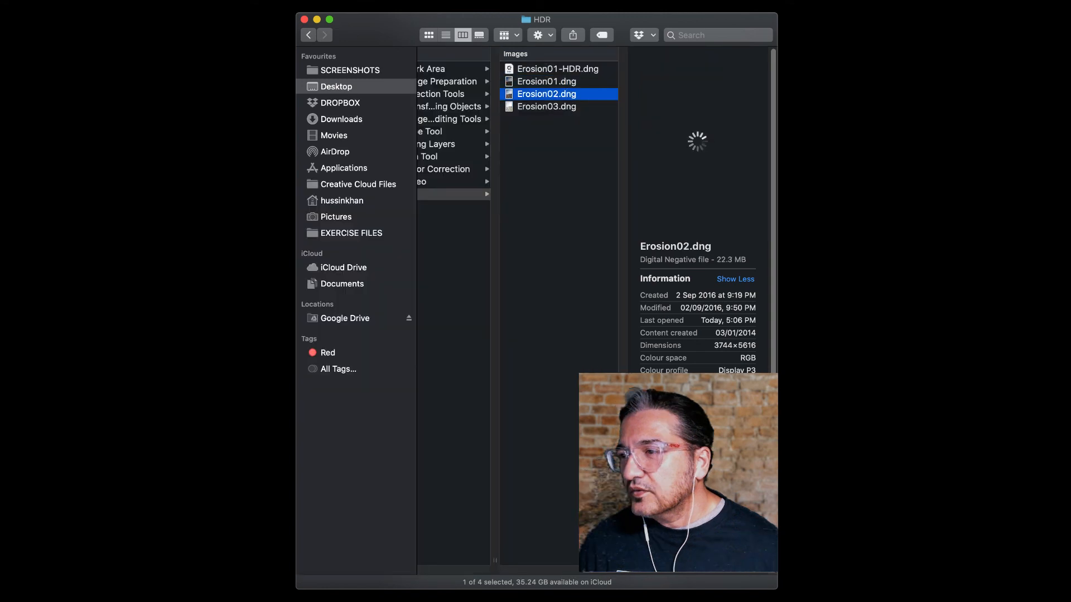
Preview the Erosion03.dng and Erosion01.dng source images in the HDR folder.
left_click(572, 108)
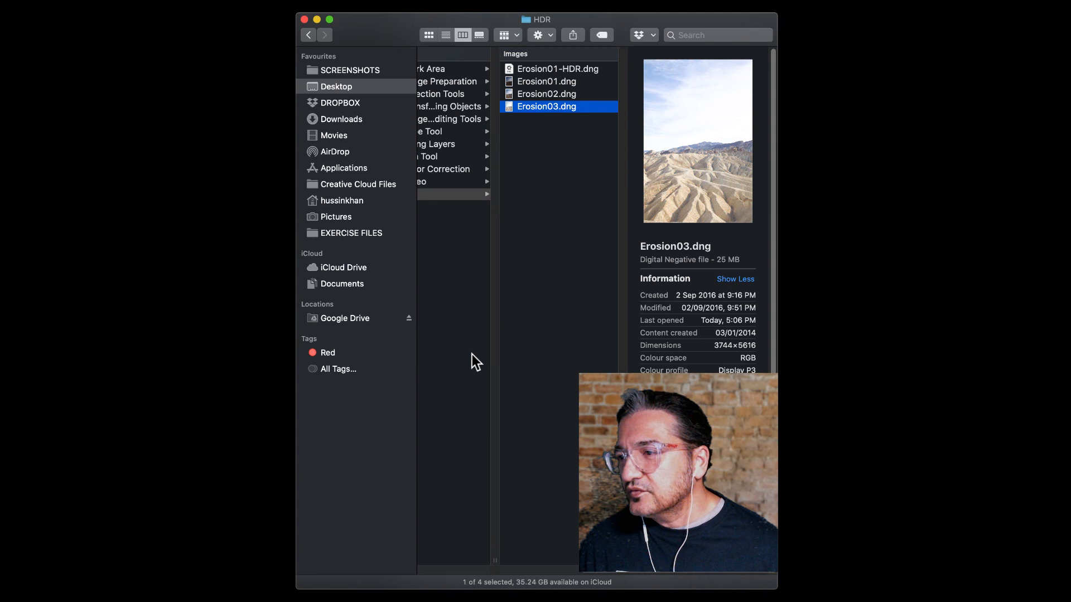
left_click(559, 83)
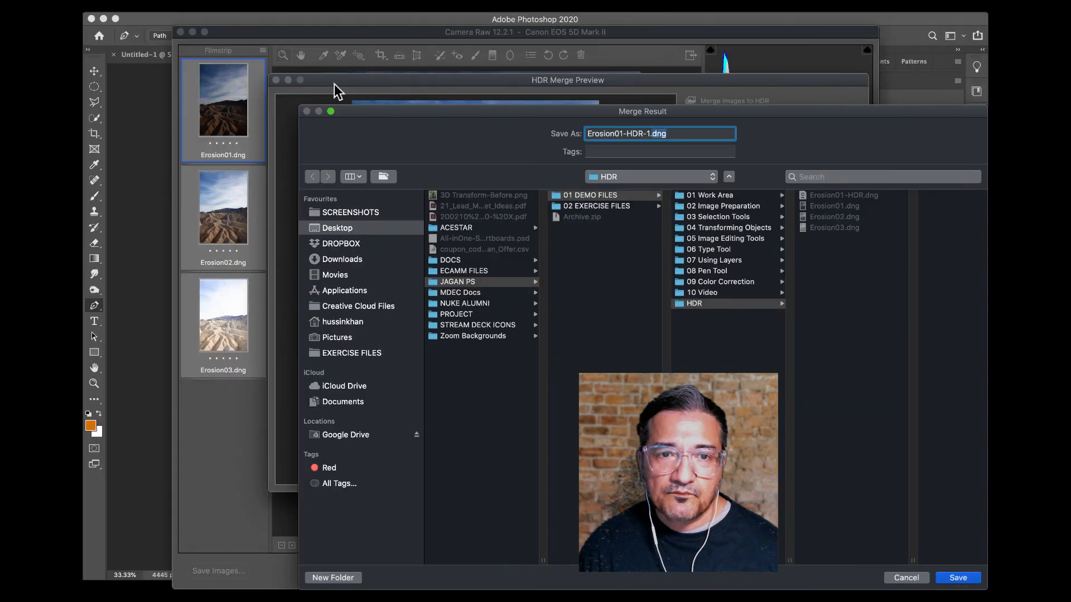
Return to the HDR merge result, cancel its save dialog, and cancel the merge preview with Deghost left at Off.
left_click_drag(343, 115, 328, 103)
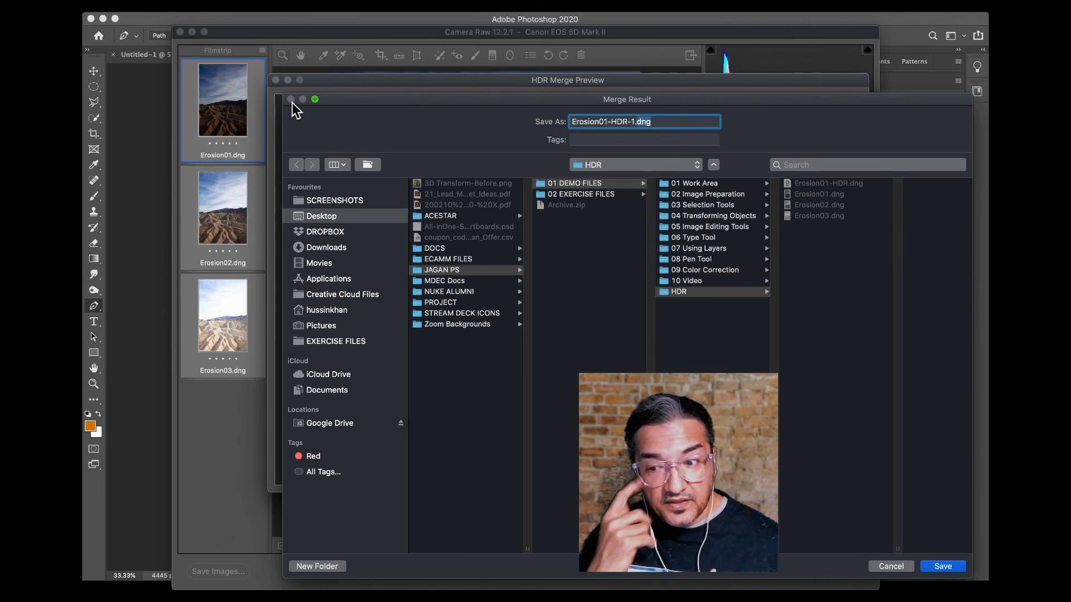
left_click(899, 569)
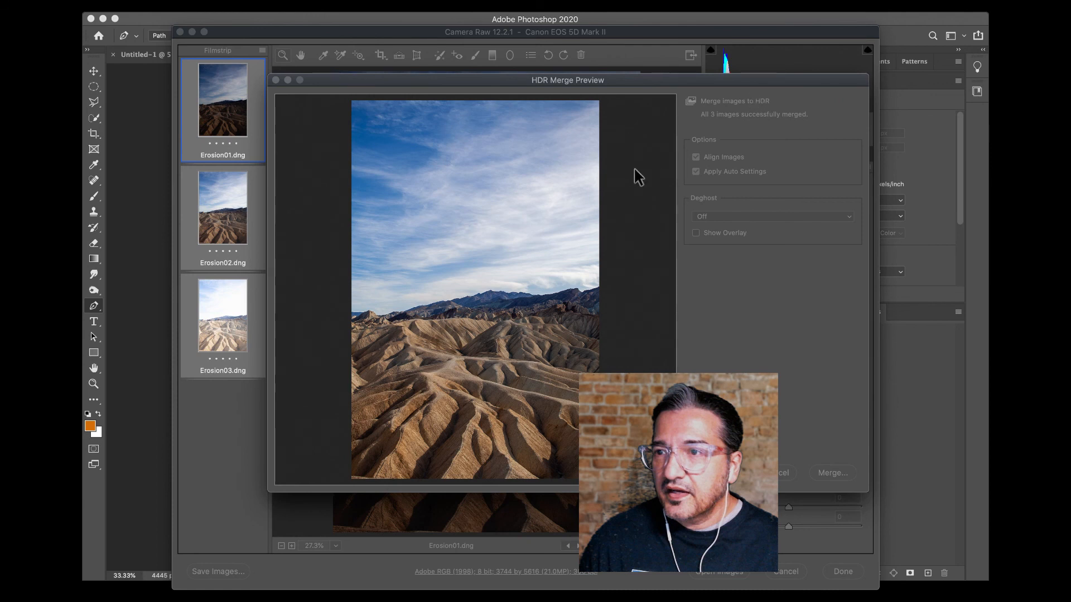
left_click(797, 213)
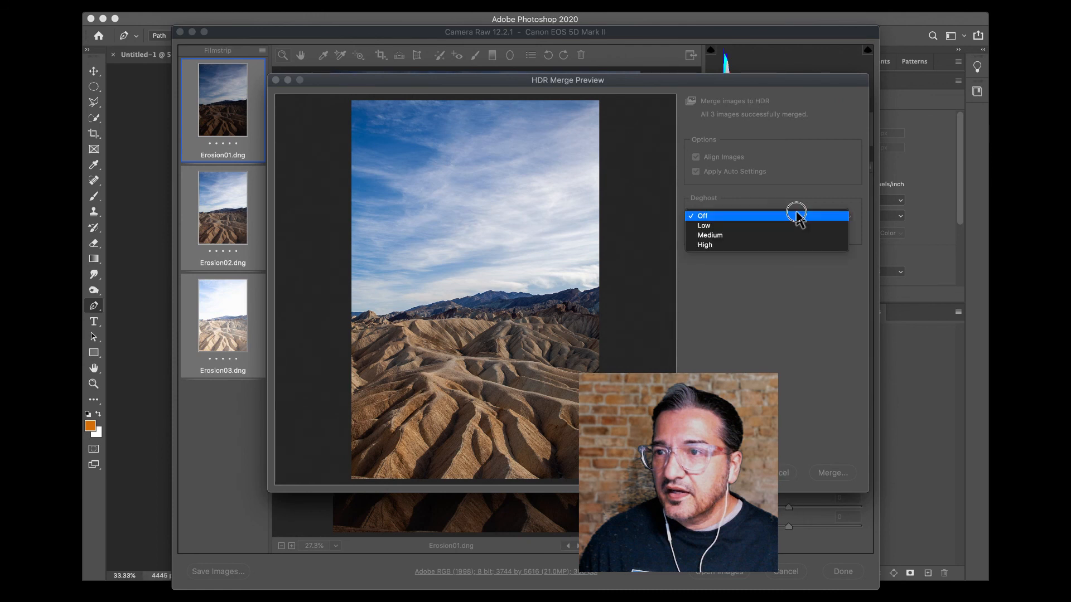
left_click(732, 318)
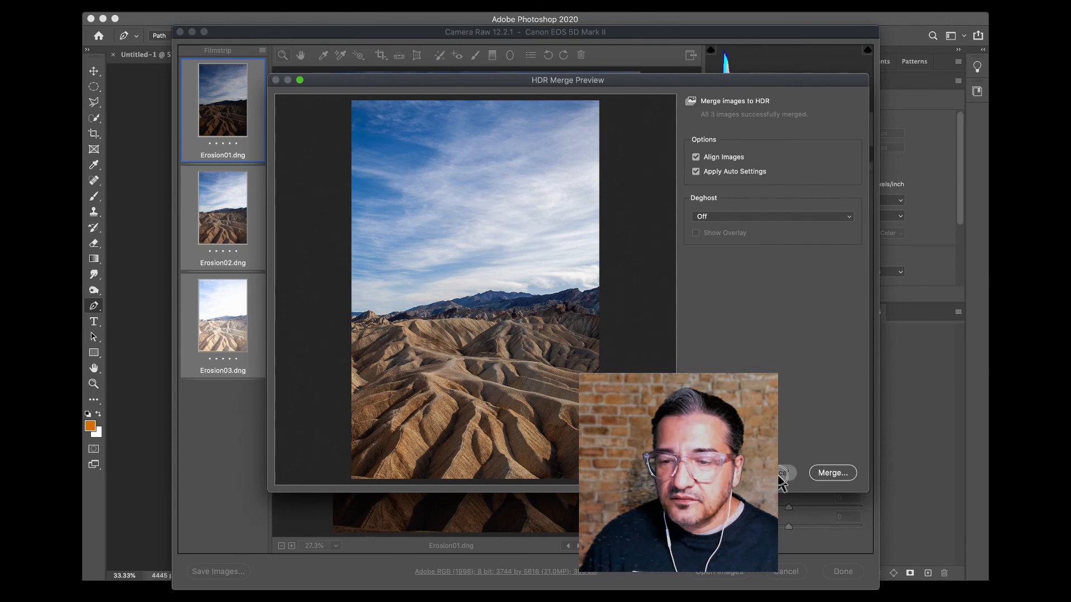
left_click(783, 474)
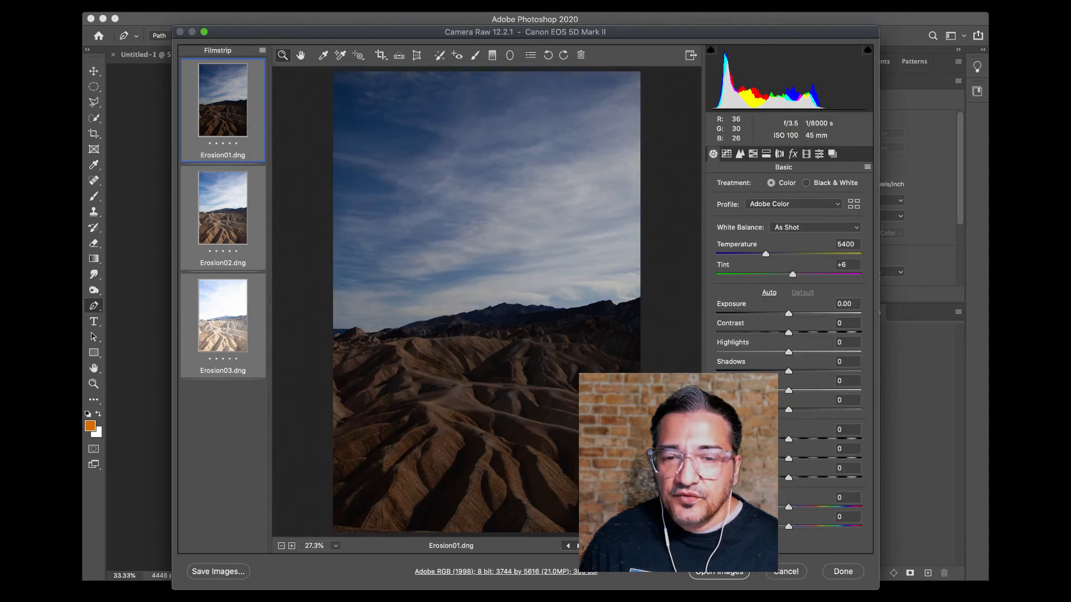
Try Erosion02.dng with Exposure at -4.85 and +4.15, and set Contrast, Highlights, Shadows and Whites to -100.
left_click(205, 216)
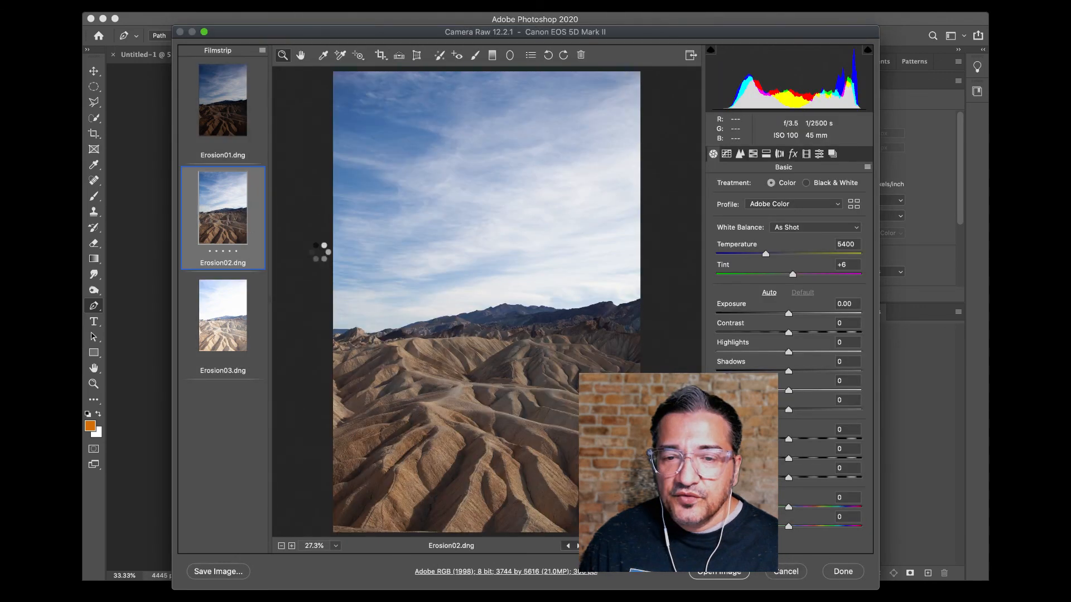
left_click_drag(736, 34, 734, 30)
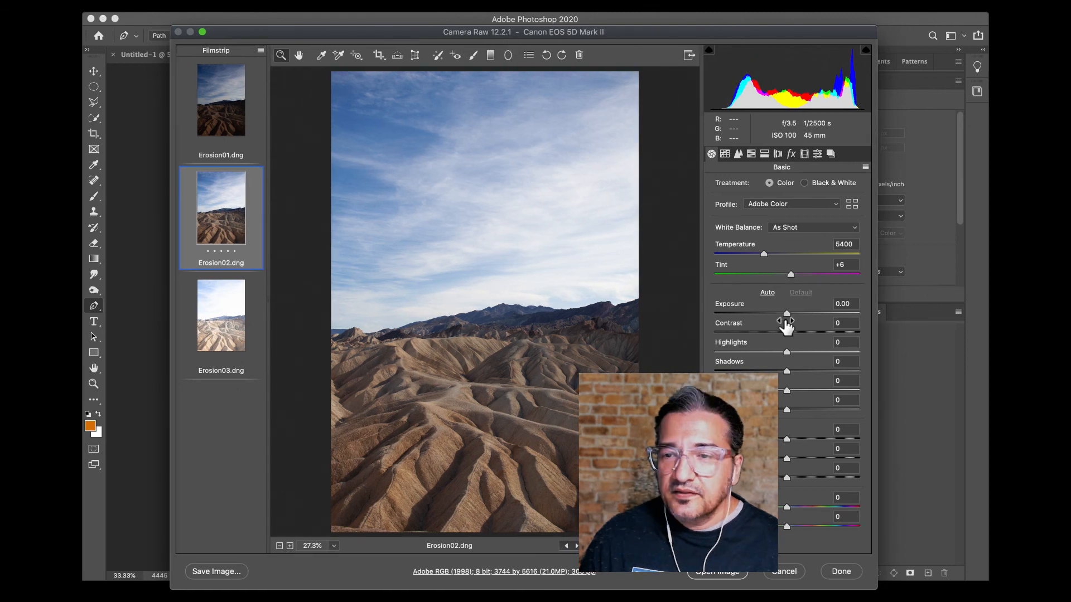
left_click_drag(786, 314, 713, 318)
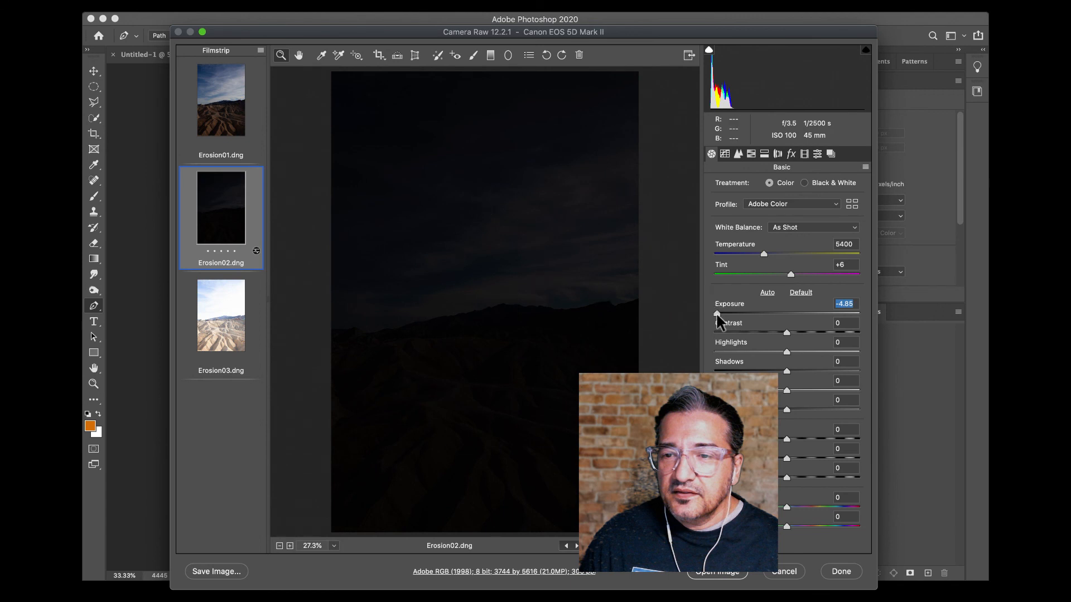
left_click_drag(717, 316, 846, 318)
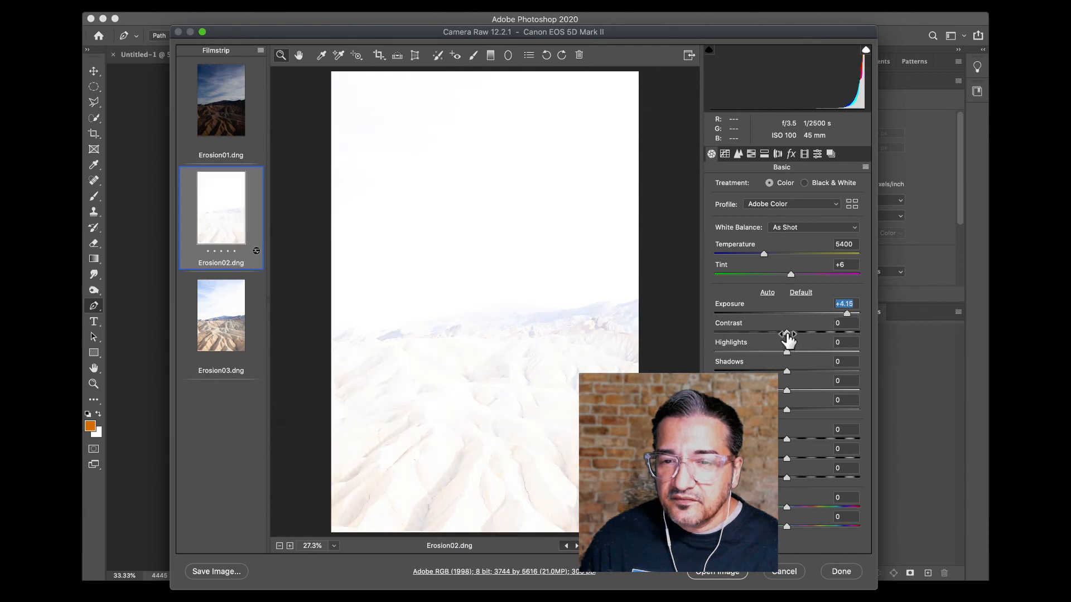
left_click_drag(786, 333, 686, 337)
left_click_drag(786, 352, 660, 361)
left_click_drag(786, 371, 658, 377)
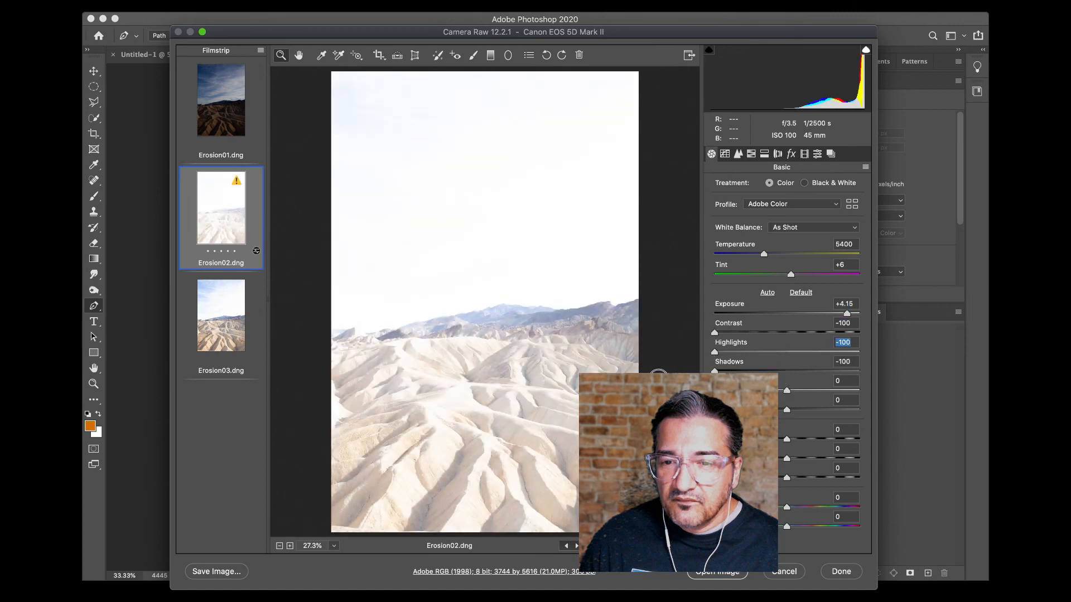
left_click_drag(787, 390, 664, 392)
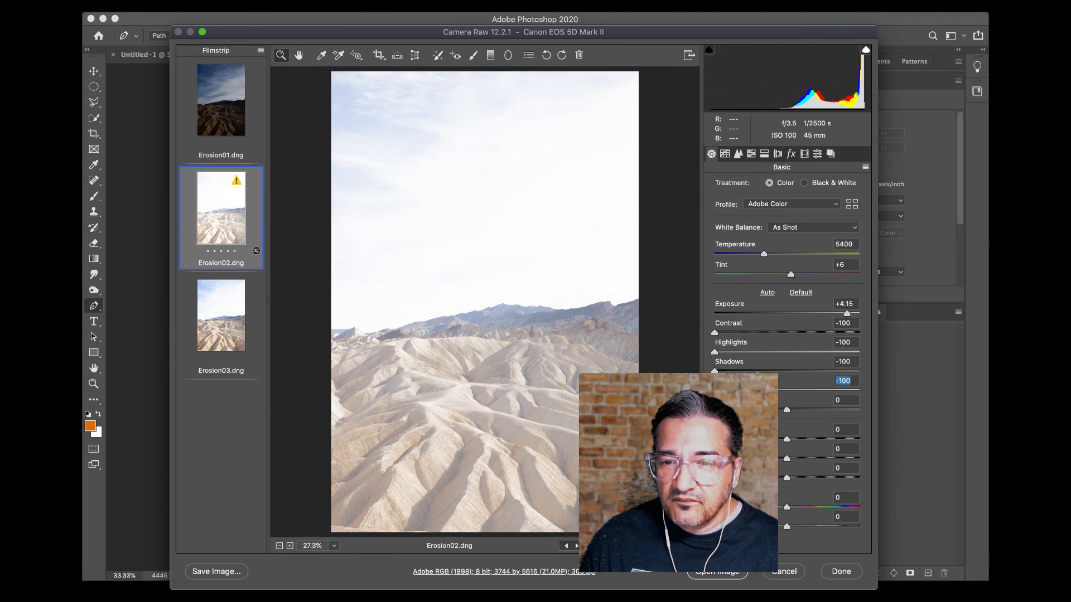
Try Exposure -0.15, Highlights +68 and Texture -60 on Erosion02.dng, and leave Camera Raw without keeping the adjustments.
left_click_drag(844, 313, 807, 321)
left_click_drag(715, 352, 837, 352)
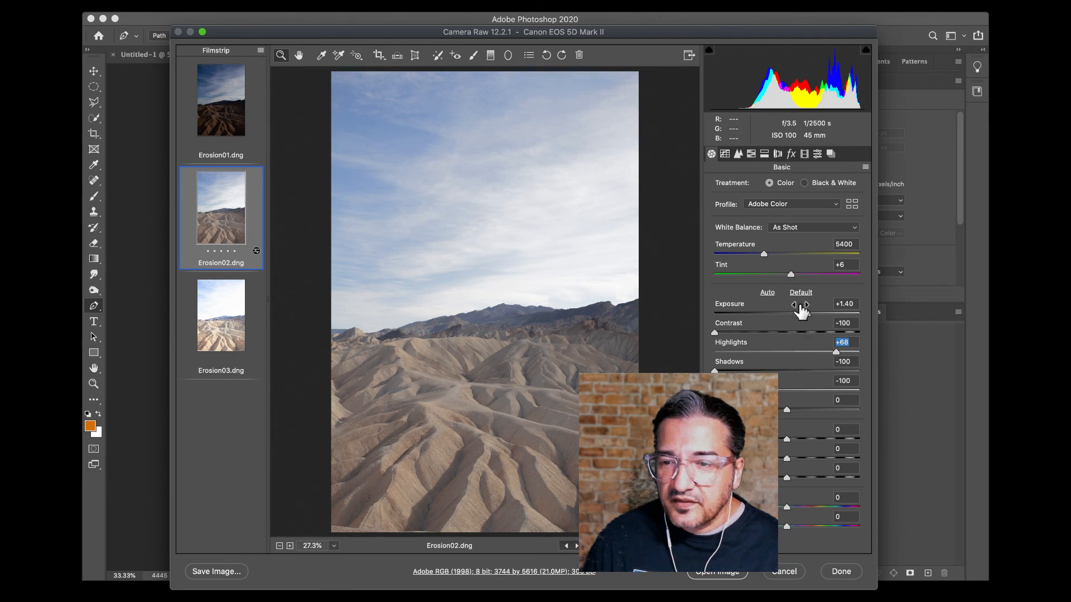
left_click_drag(806, 313, 784, 325)
left_click_drag(787, 440, 743, 440)
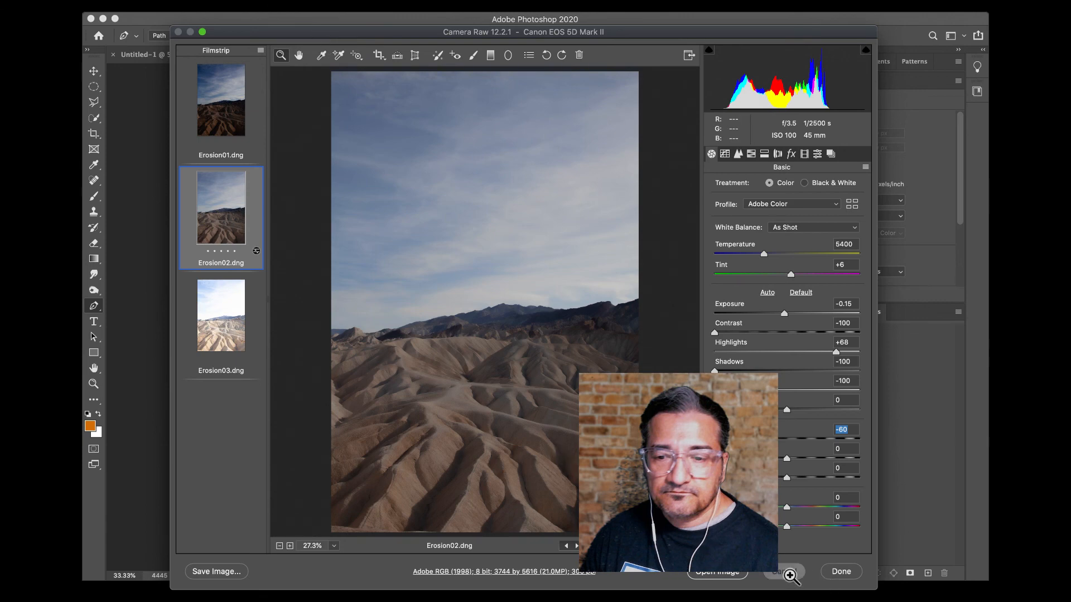
left_click(787, 573)
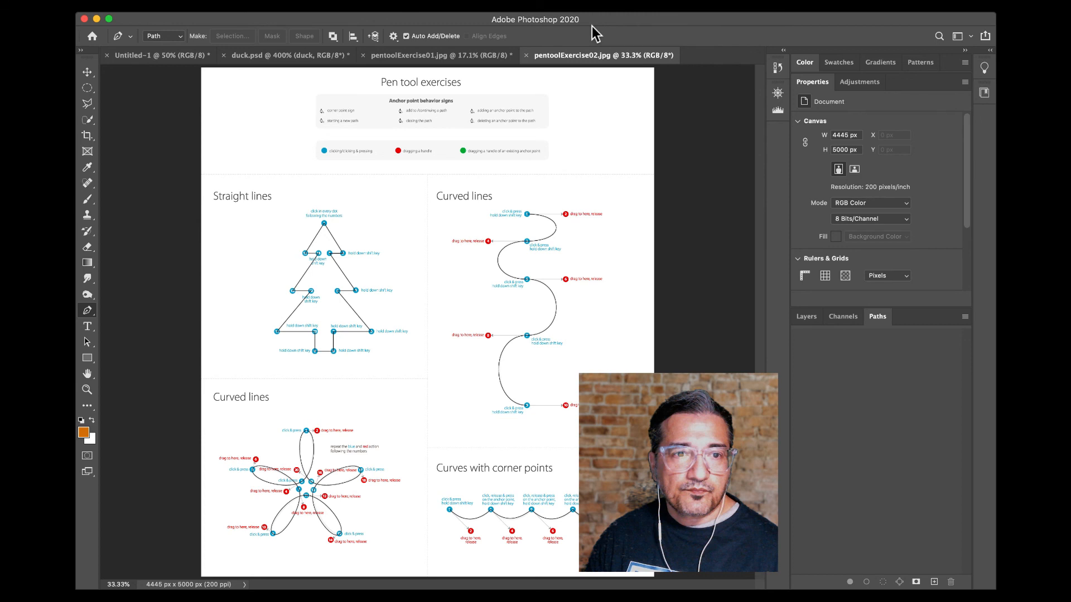
Close pentoolExercise02.jpg, pentoolExercise01.jpg, duck.psd and Untitled-1 without saving changes.
left_click(525, 56)
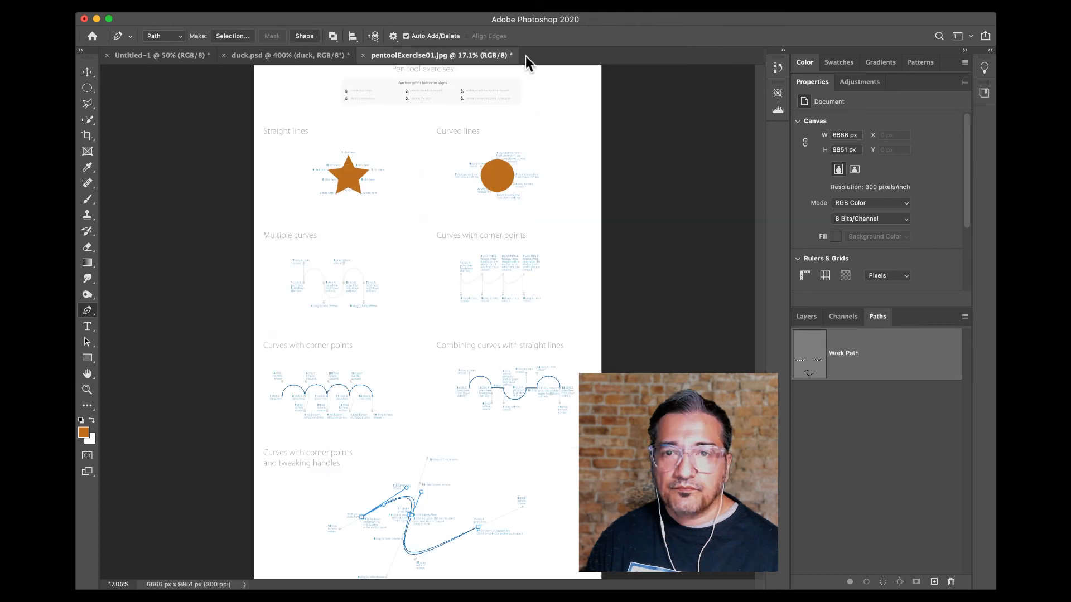
left_click(362, 56)
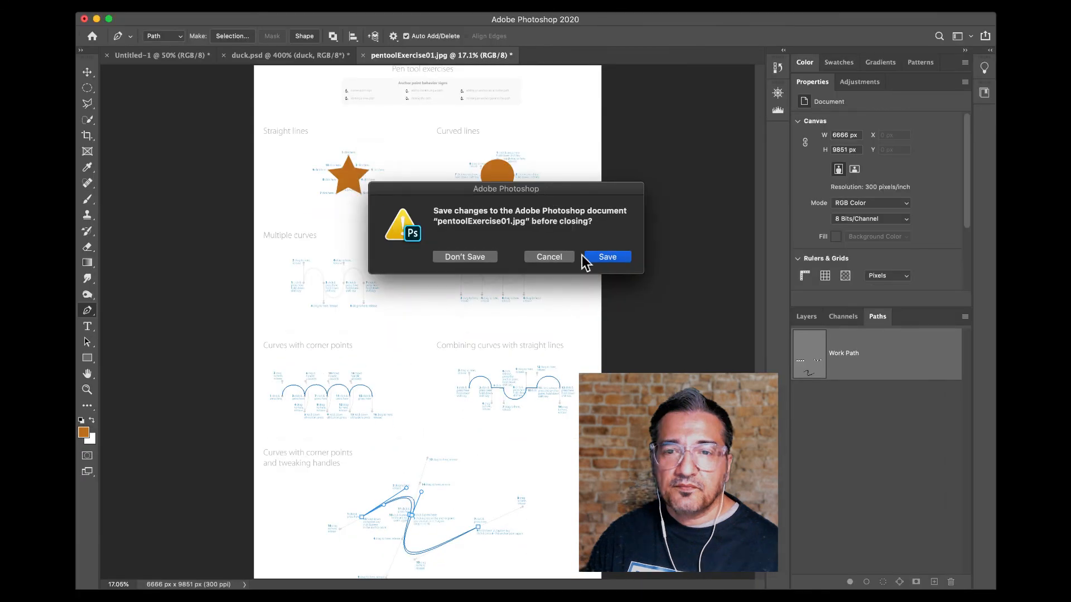
left_click(489, 257)
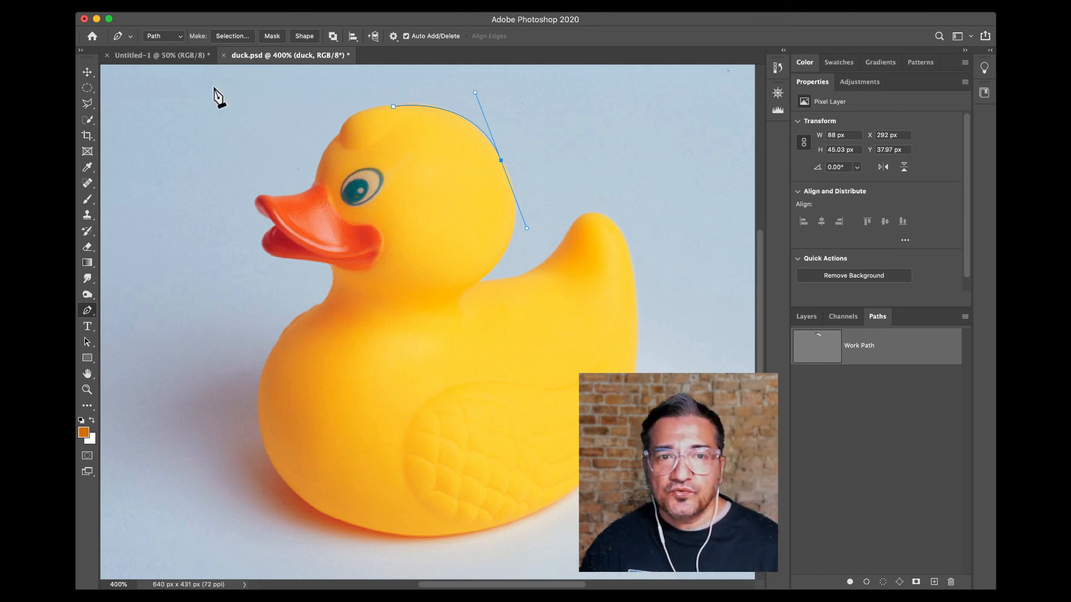
left_click(223, 55)
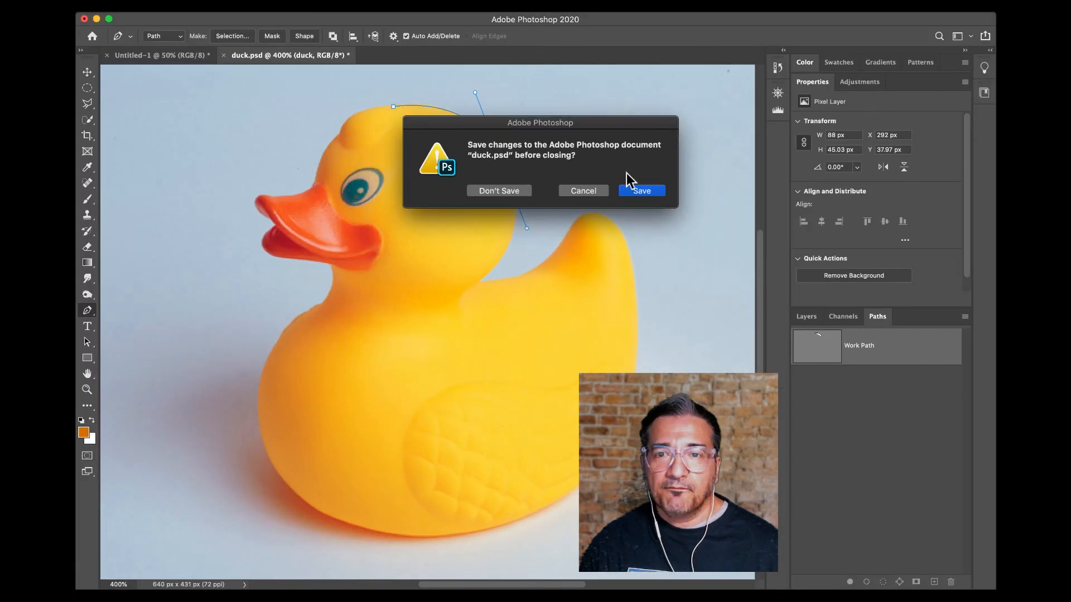
left_click(504, 191)
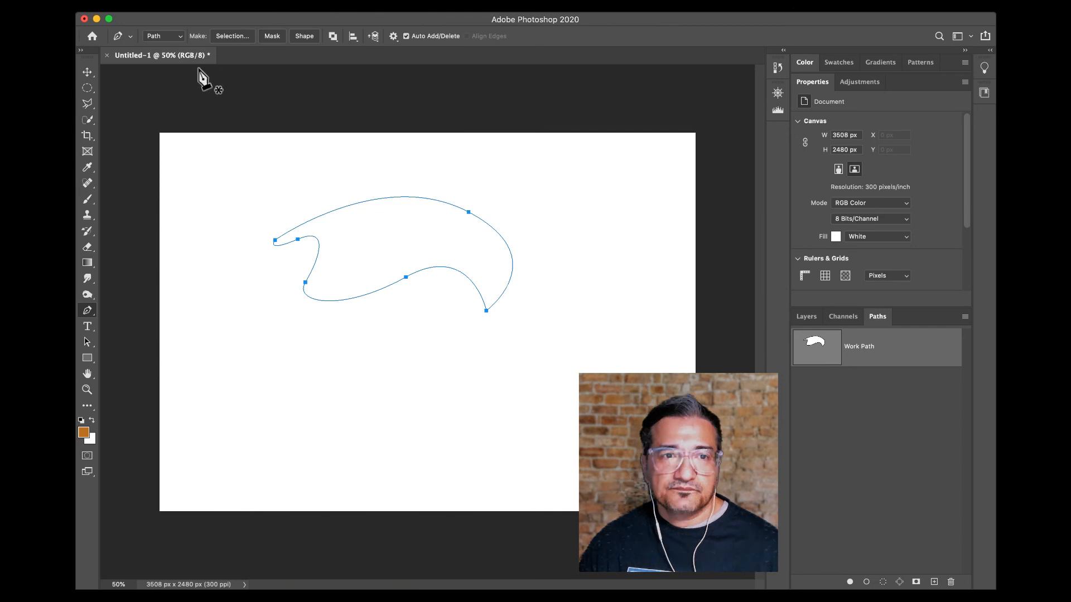
left_click(107, 55)
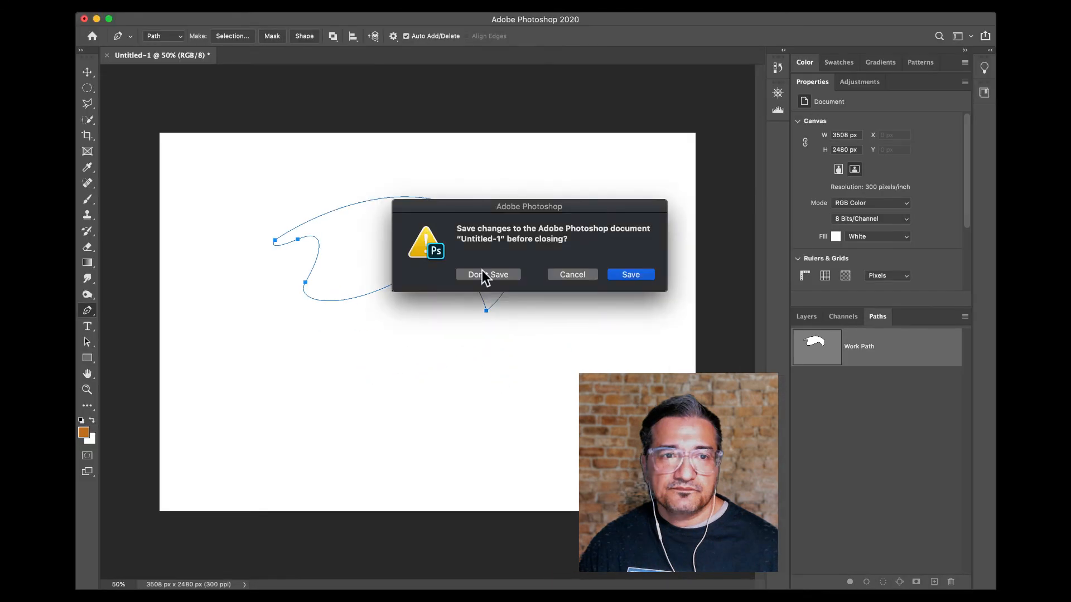
left_click(478, 64)
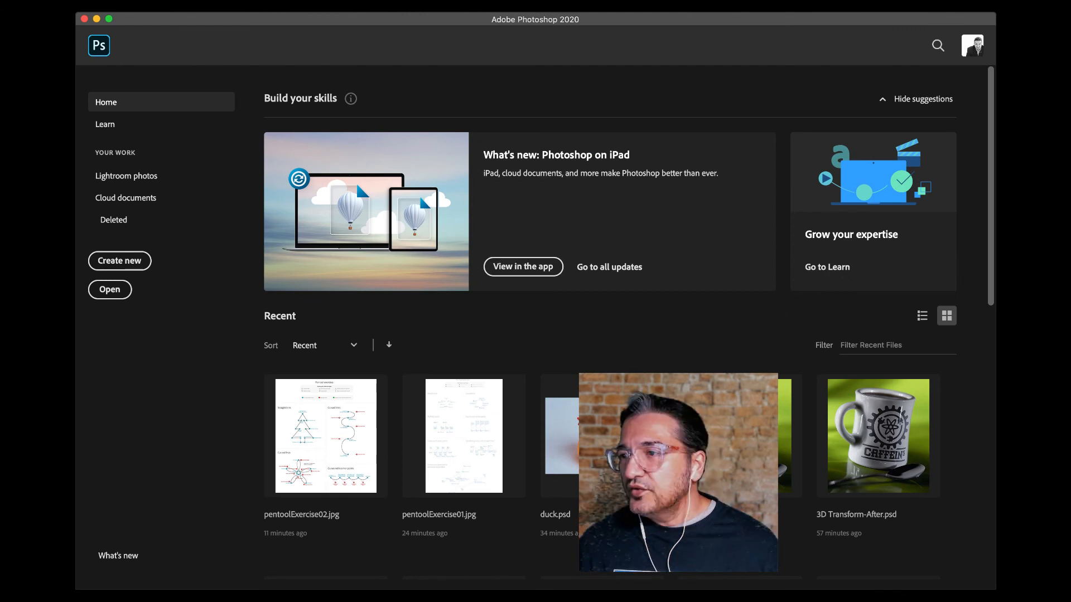
Switch to Finder and open GirlOnBench.jpg from the 02 EXERCISE FILES folder in Photoshop.
key("super+Tab")
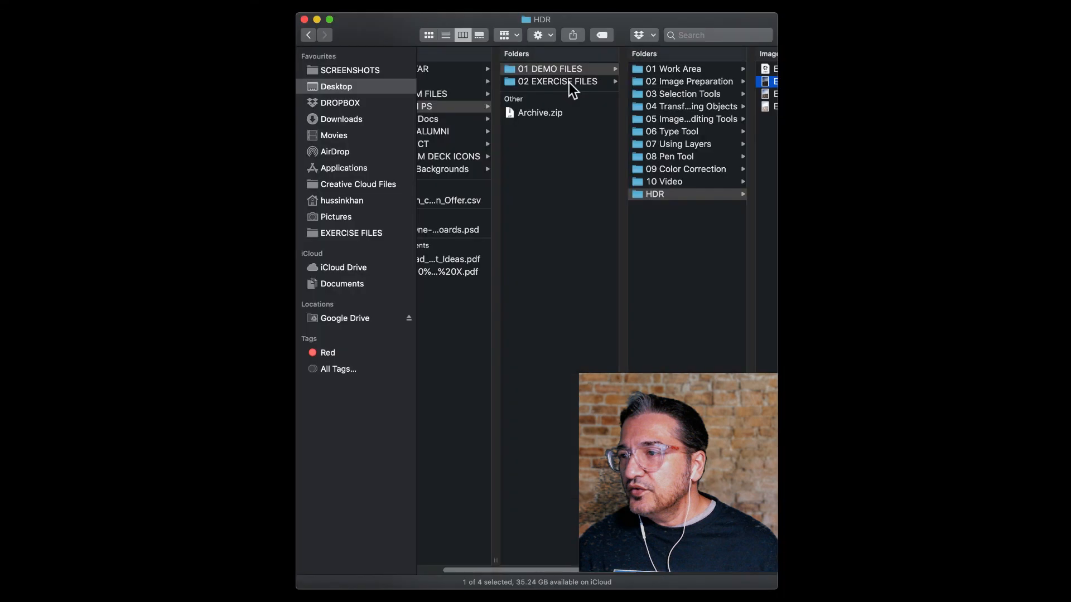
left_click(570, 81)
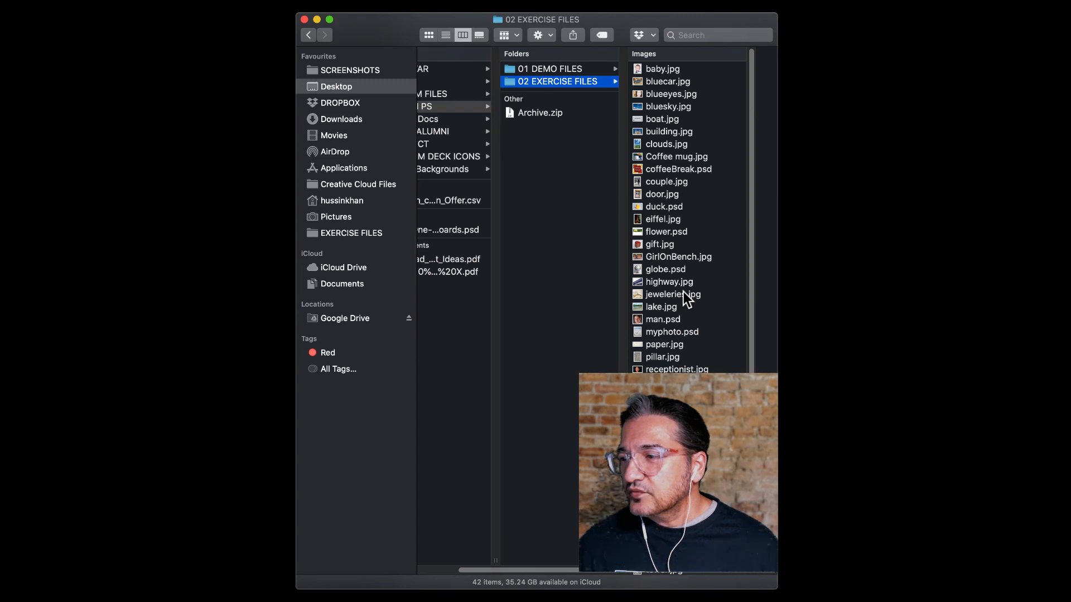
left_click(673, 259)
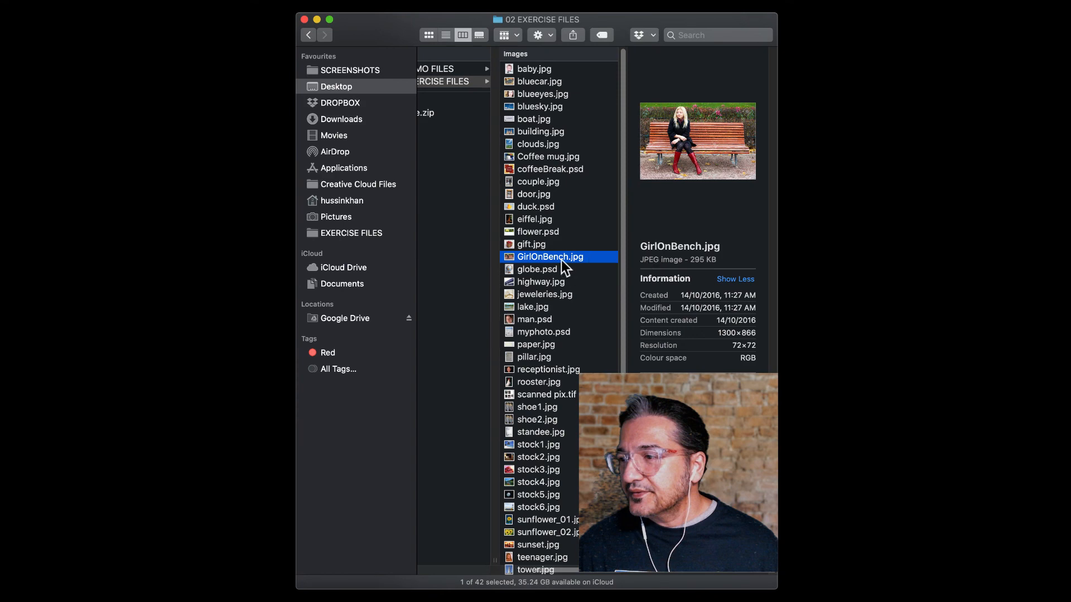
double_click(562, 259)
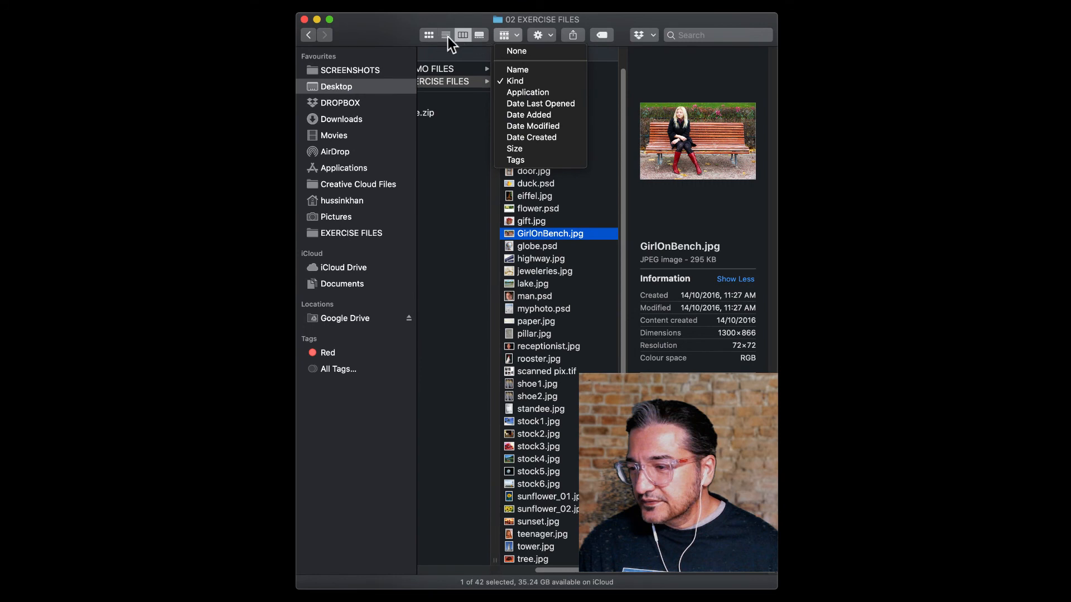
Show the exercise files as icons in Finder and open stock6.jpg in Photoshop.
left_click(433, 35)
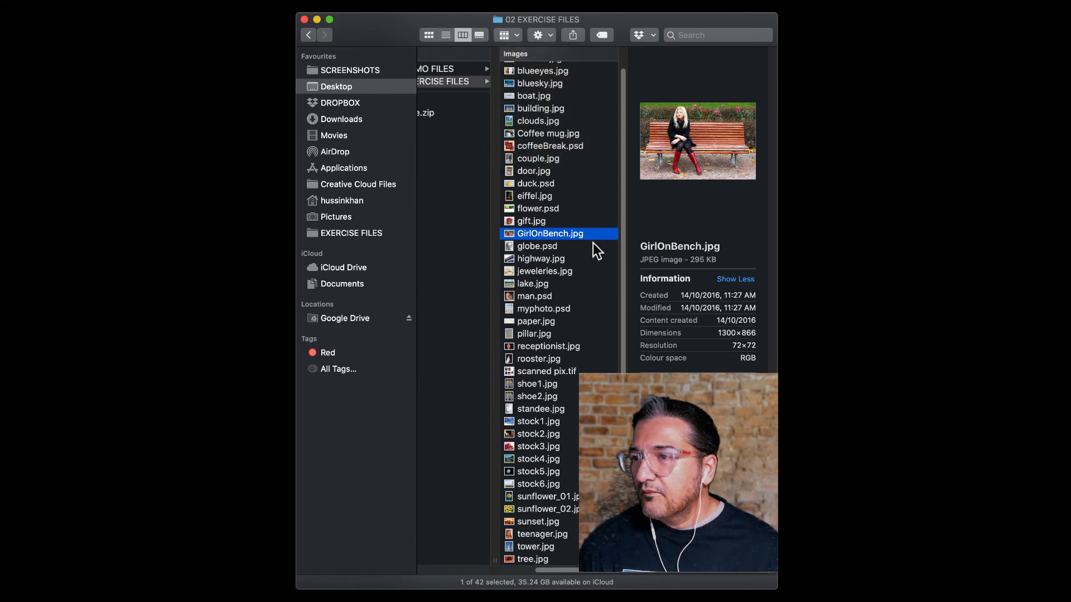
left_click(430, 37)
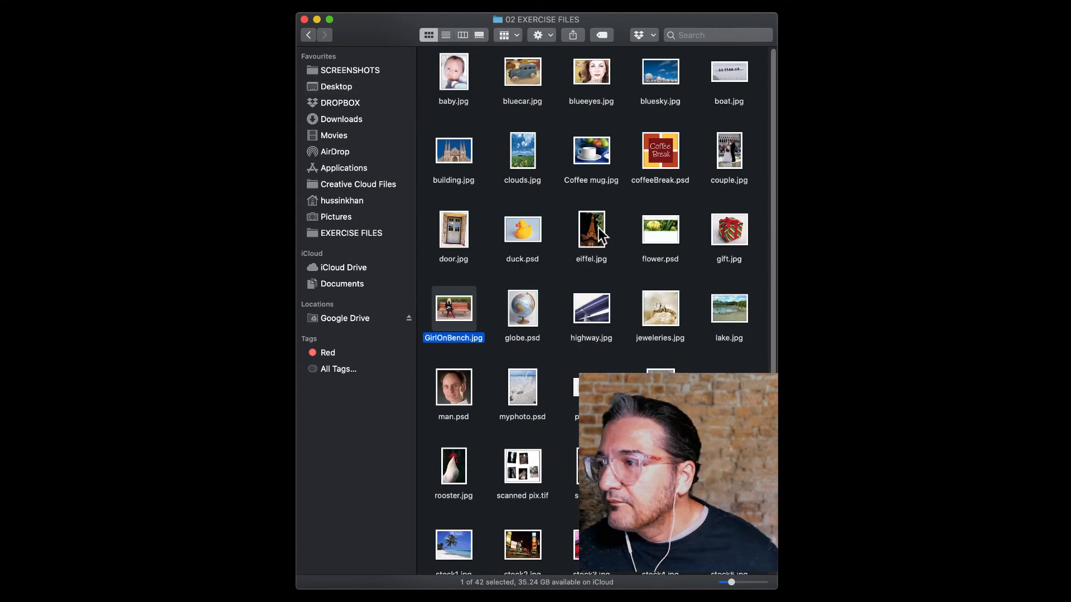
scroll(601, 236, "down", 3)
scroll(601, 235, "down", 4)
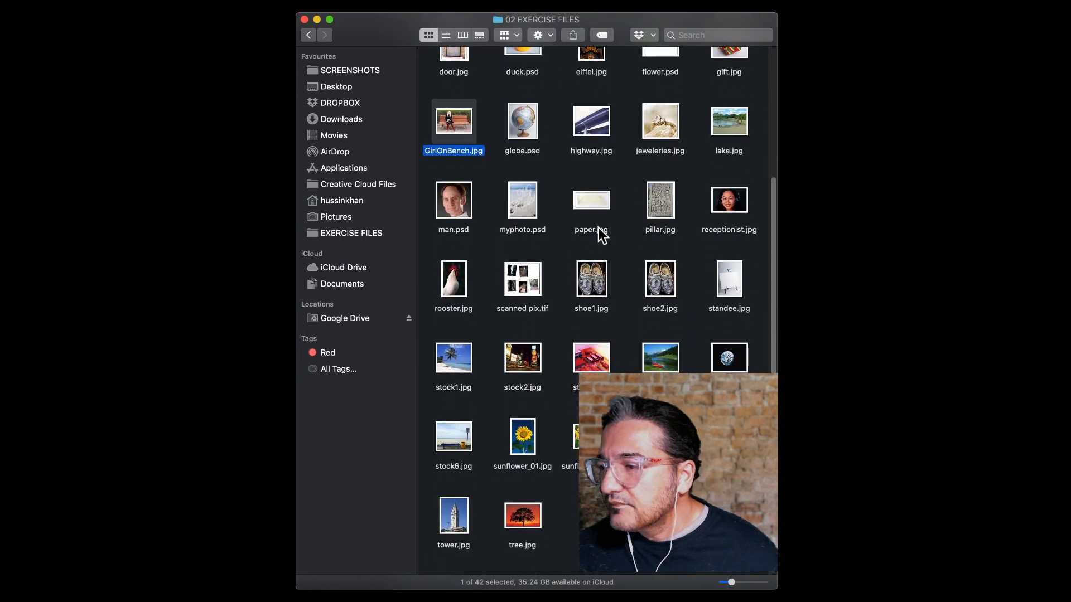
double_click(468, 441)
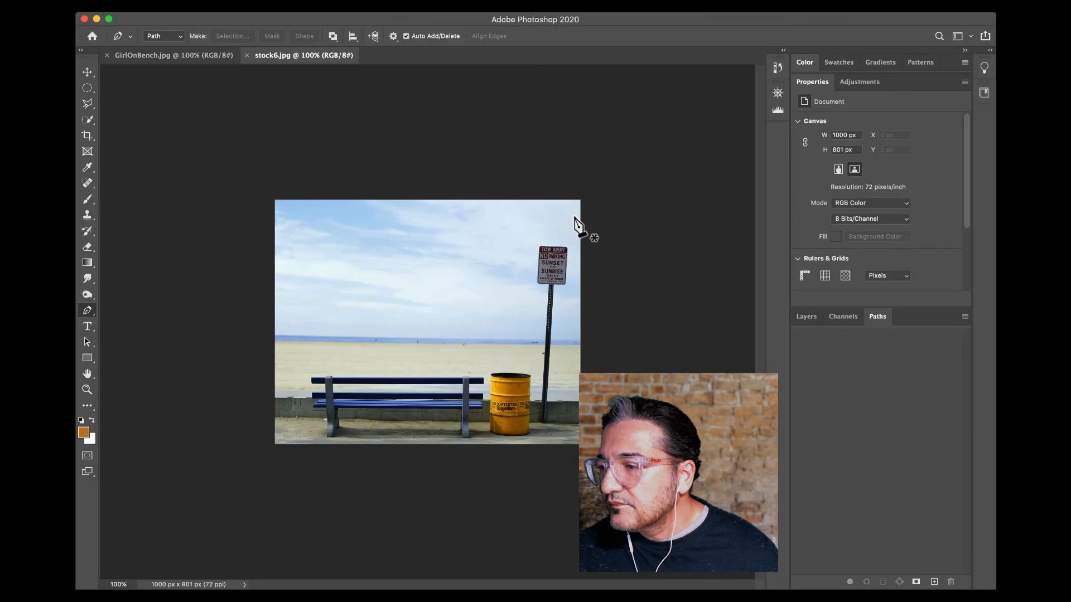
Enlarge stock6.jpg to 200%, return to it from stock5.jpg, and choose the Brush tool with its size reduced to 9.
key("super+plus")
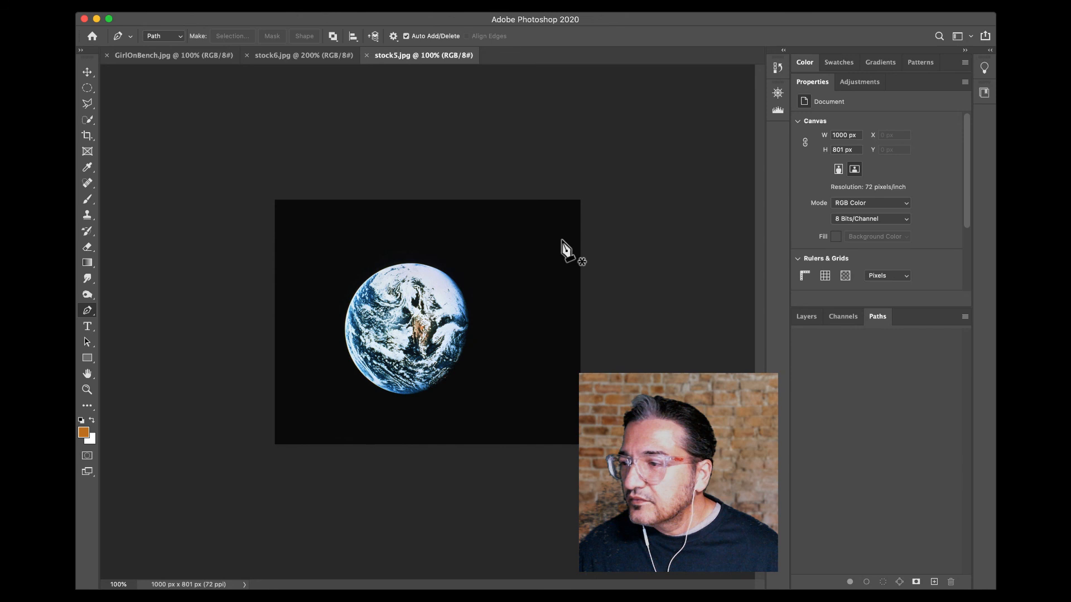
left_click(288, 58)
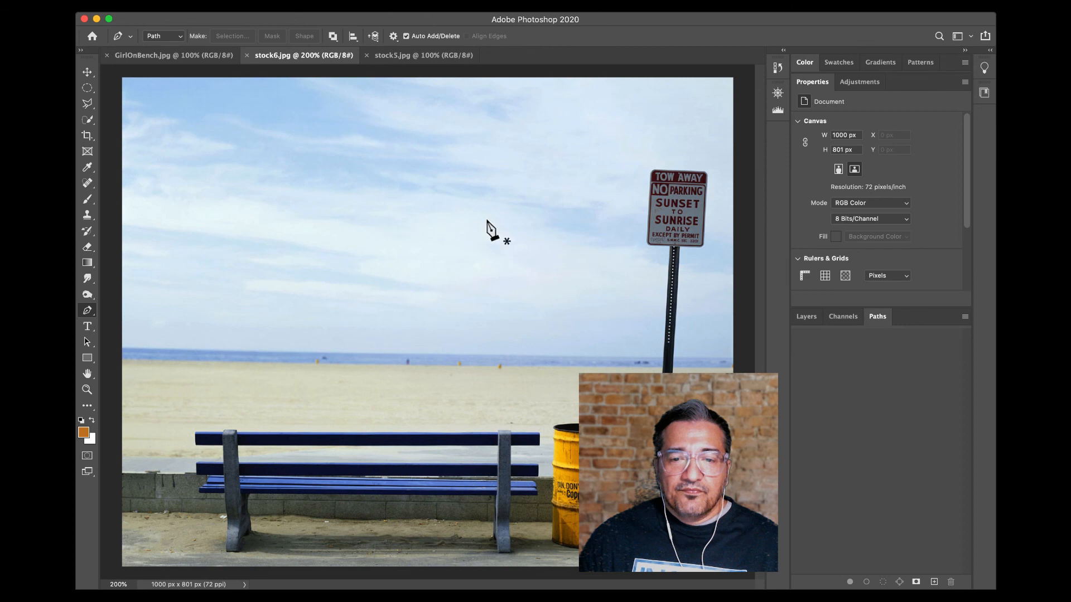
key("b")
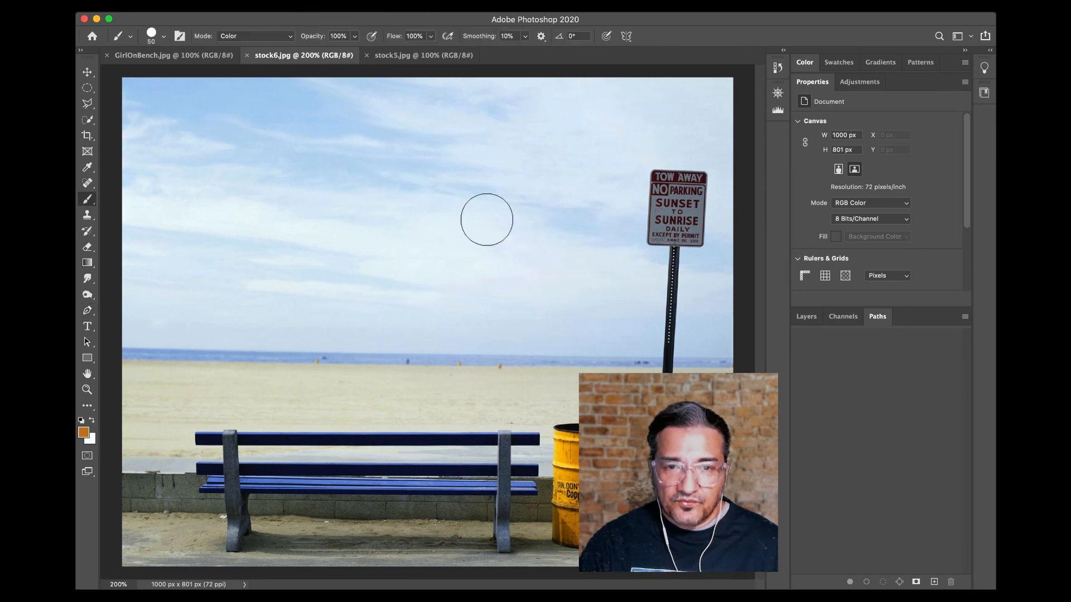
key("bracketleft")
key("bracketleft")
key("bracketleft")
key("bracketleft")
key("bracketleft")
key("bracketleft")
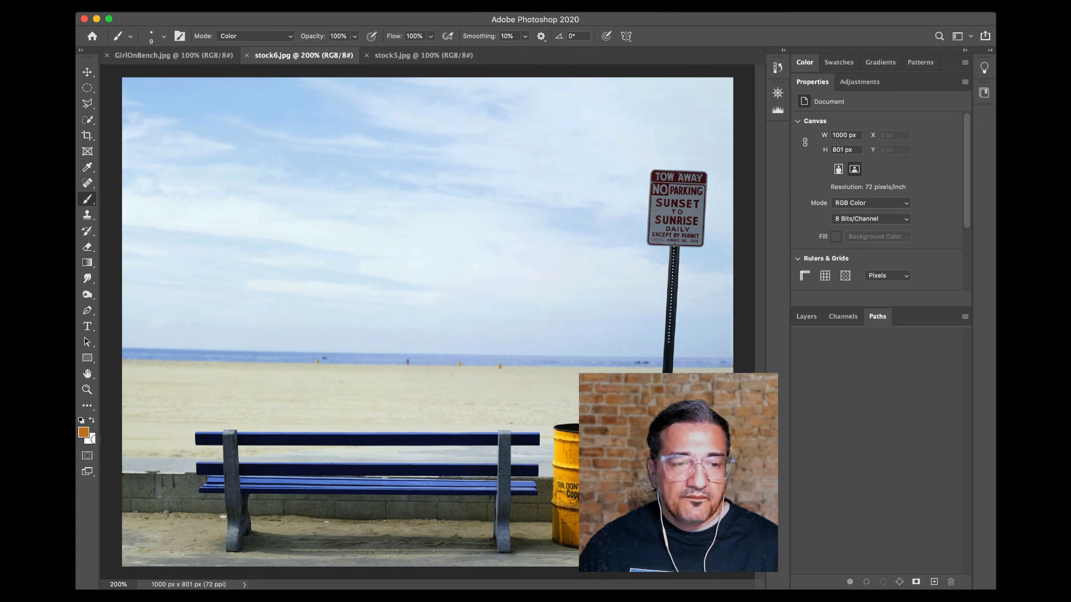
Set the foreground color to white, RGB 255, 255, 255.
left_click(84, 432)
left_click_drag(530, 281, 506, 154)
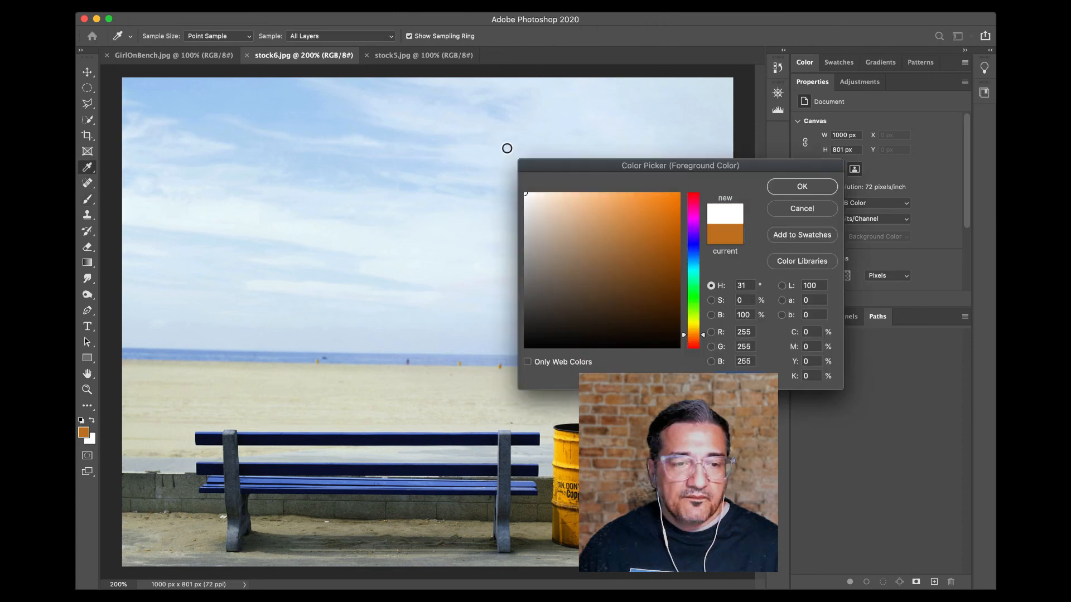
left_click(817, 186)
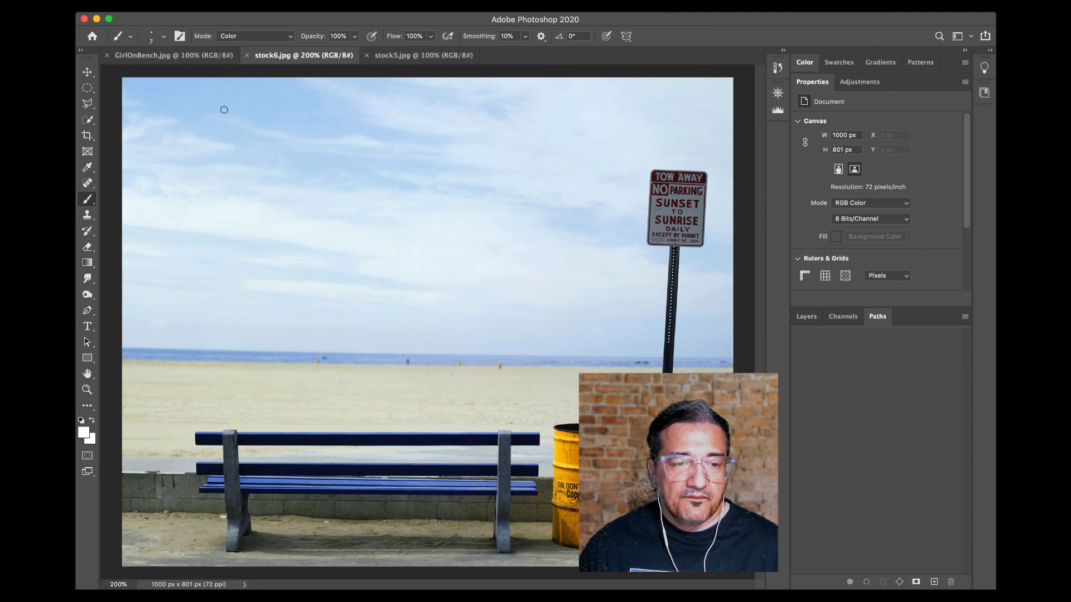
In GirlOnBench.jpg, convert the locked Background into a regular layer and try painting white strokes beside the seated woman.
left_click(179, 55)
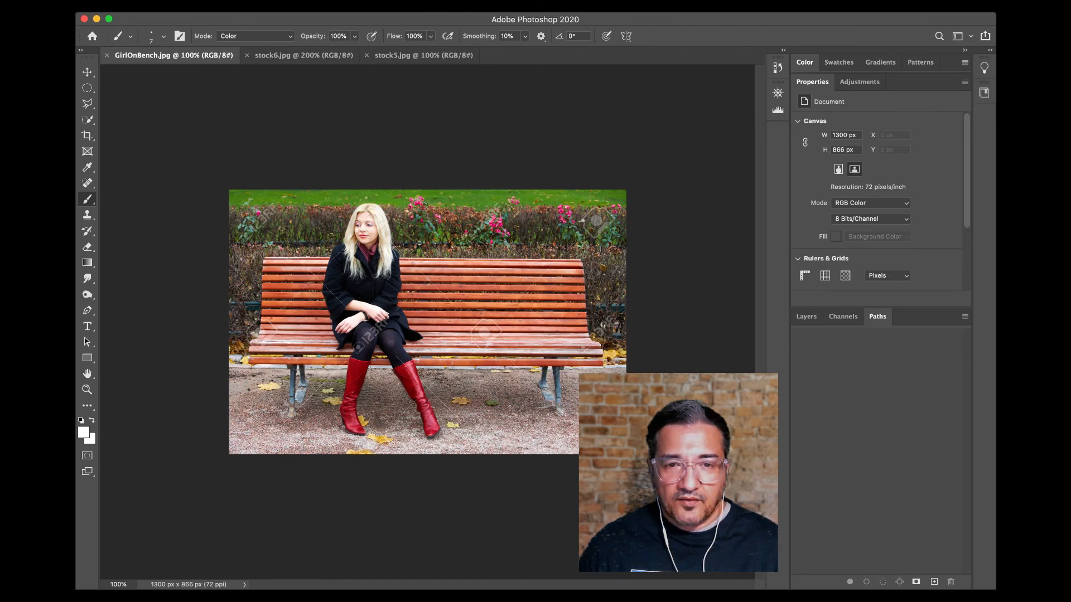
mouse_move(330, 242)
left_mouse_down()
mouse_move(325, 241)
mouse_move(315, 309)
left_mouse_up()
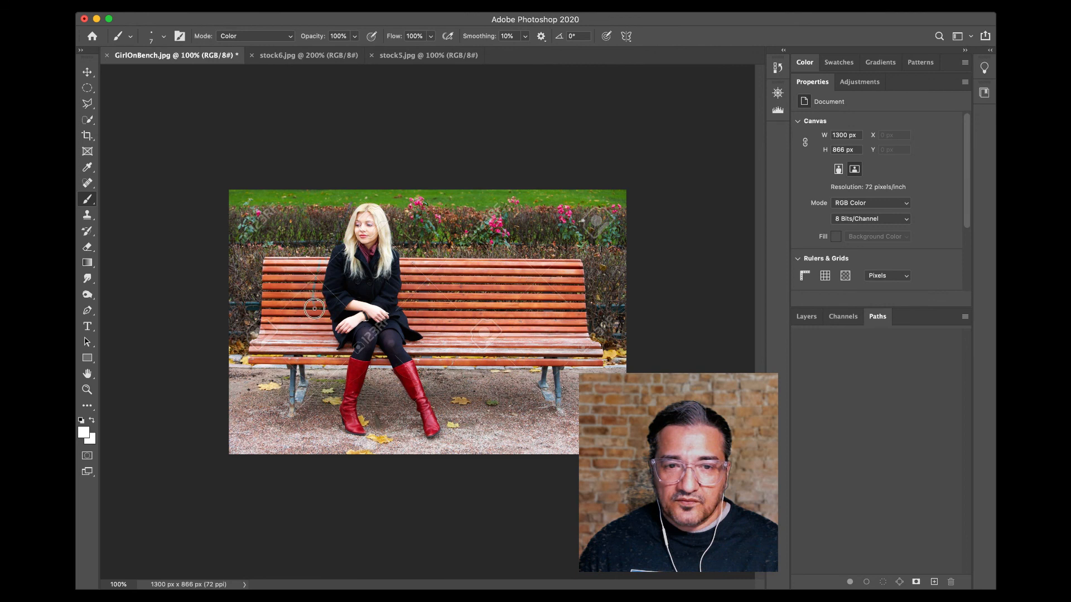
left_click(806, 317)
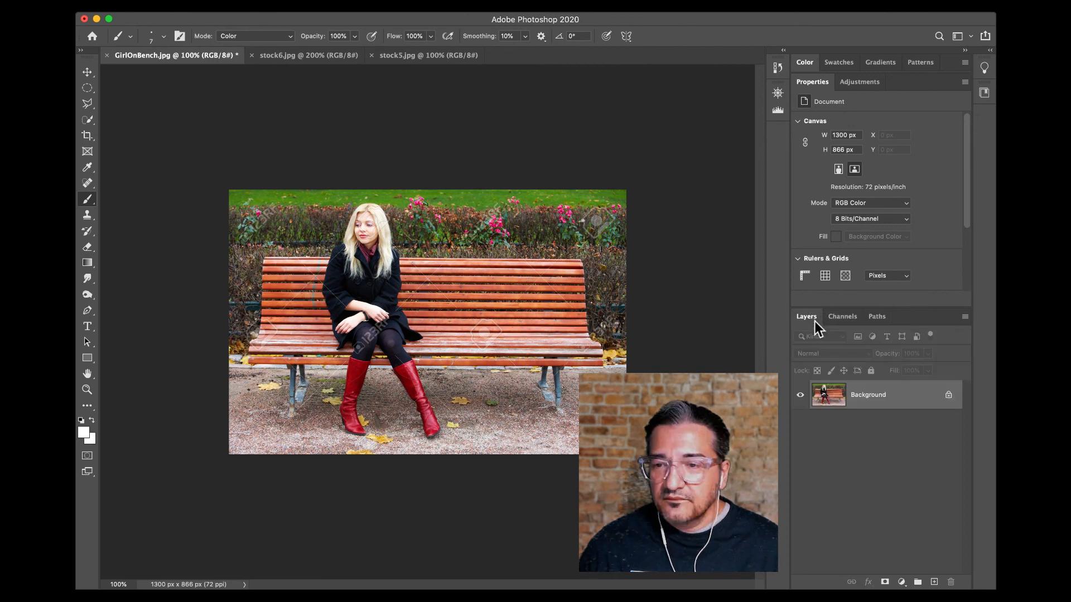
left_click(948, 395)
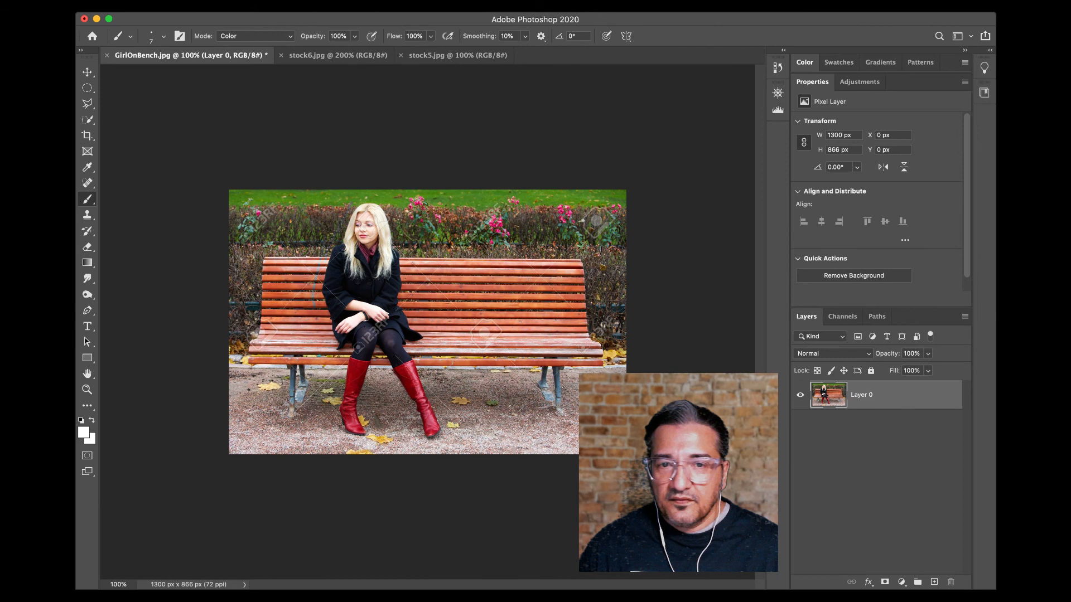
left_click_drag(320, 266, 305, 338)
Set the brush mode to Normal and paint a loose white outline around the woman on the bench.
left_click(240, 35)
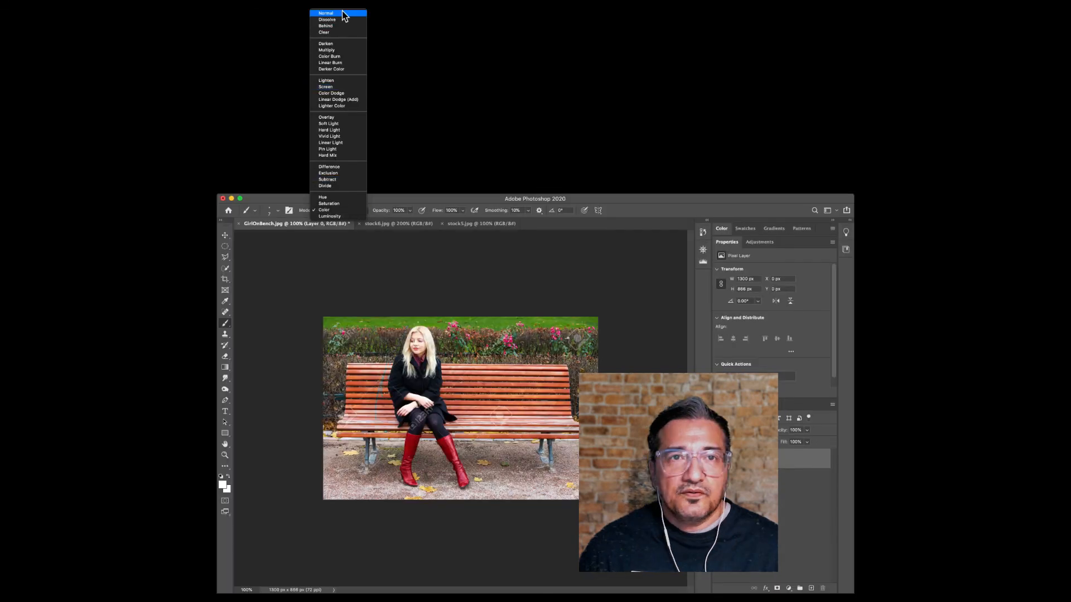
left_click(344, 12)
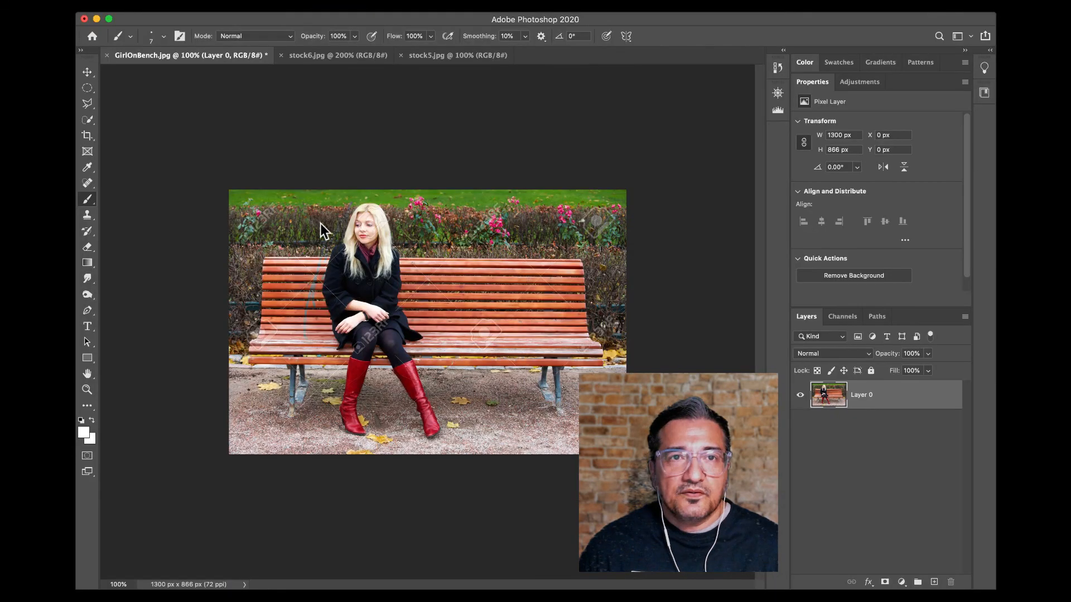
mouse_move(320, 223)
left_mouse_down()
mouse_move(308, 323)
mouse_move(324, 406)
mouse_move(336, 443)
mouse_move(377, 473)
mouse_move(382, 430)
mouse_move(464, 438)
mouse_move(461, 365)
mouse_move(403, 178)
mouse_move(345, 216)
left_mouse_up()
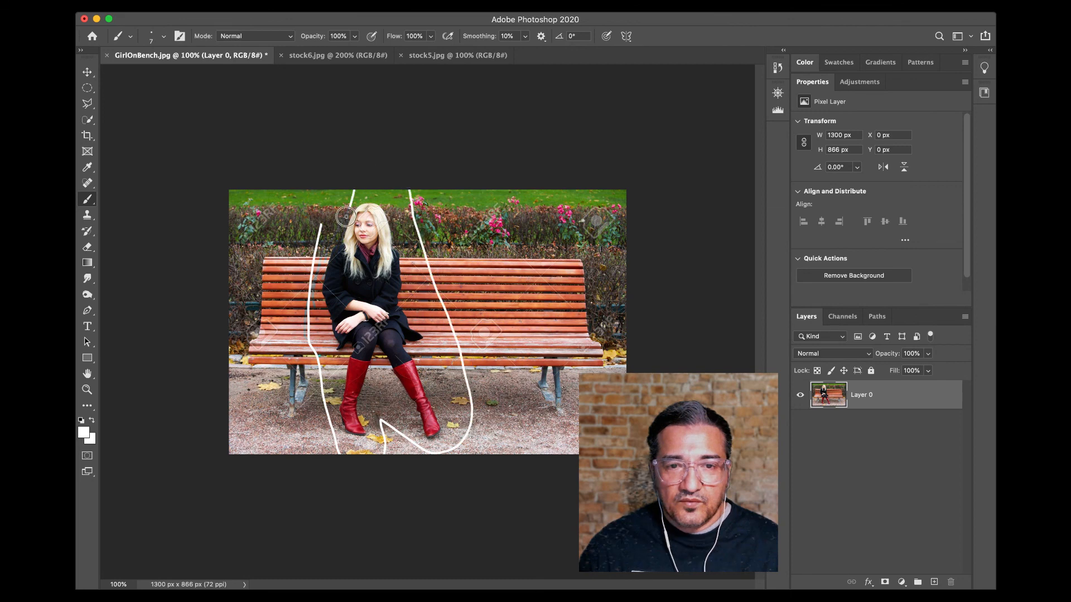
In stock6.jpg, paint a white stick figure sitting on the blue bench.
left_click(338, 55)
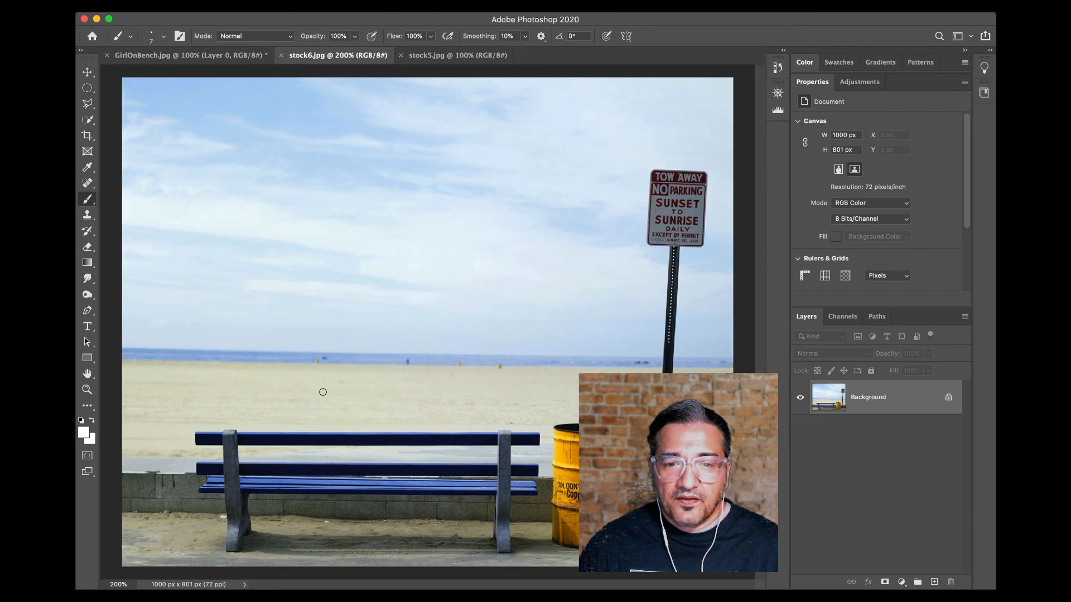
mouse_move(323, 390)
left_mouse_down()
mouse_move(324, 428)
mouse_move(340, 427)
mouse_move(337, 394)
mouse_move(318, 392)
mouse_move(336, 476)
mouse_move(354, 467)
mouse_move(337, 461)
mouse_move(336, 500)
mouse_move(356, 499)
mouse_move(377, 556)
left_mouse_up()
left_click_drag(333, 495, 327, 541)
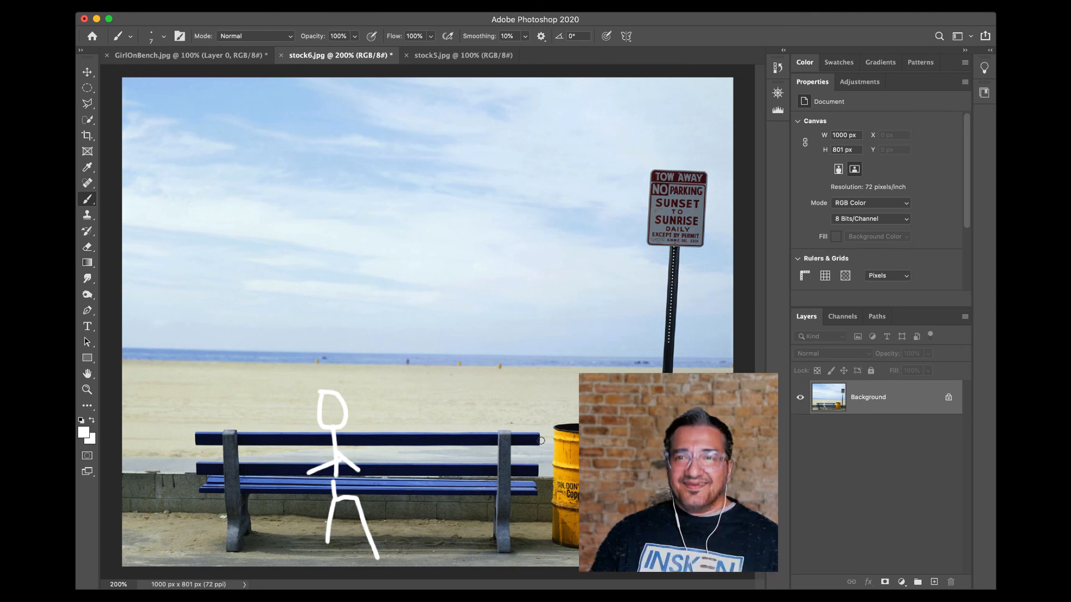
Mark both bench supports, the yellow barrel and the parking sign with its post using white zigzag and wavy strokes.
mouse_move(498, 439)
left_mouse_down()
mouse_move(516, 457)
mouse_move(493, 473)
mouse_move(510, 479)
mouse_move(500, 486)
left_mouse_up()
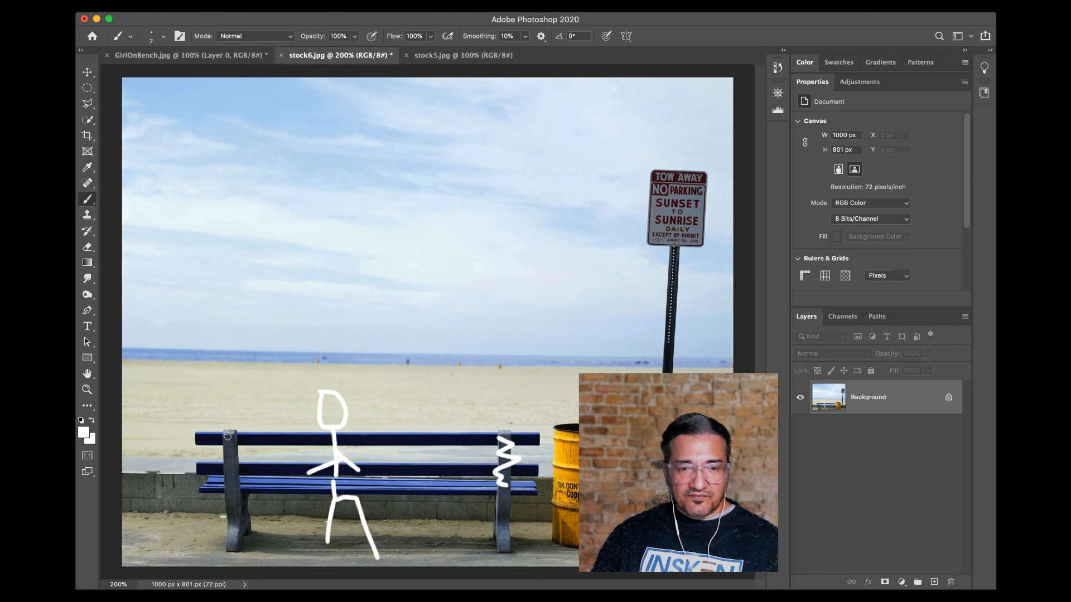
mouse_move(227, 436)
left_mouse_down()
mouse_move(241, 457)
mouse_move(236, 479)
left_mouse_up()
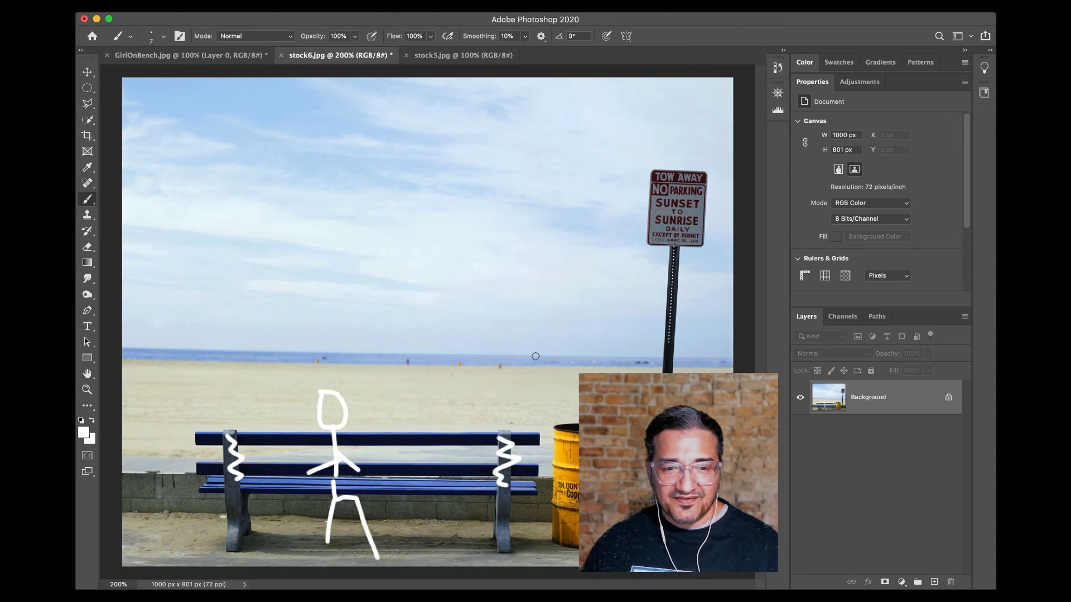
mouse_move(586, 434)
left_mouse_down()
mouse_move(554, 459)
mouse_move(577, 515)
mouse_move(561, 564)
left_mouse_up()
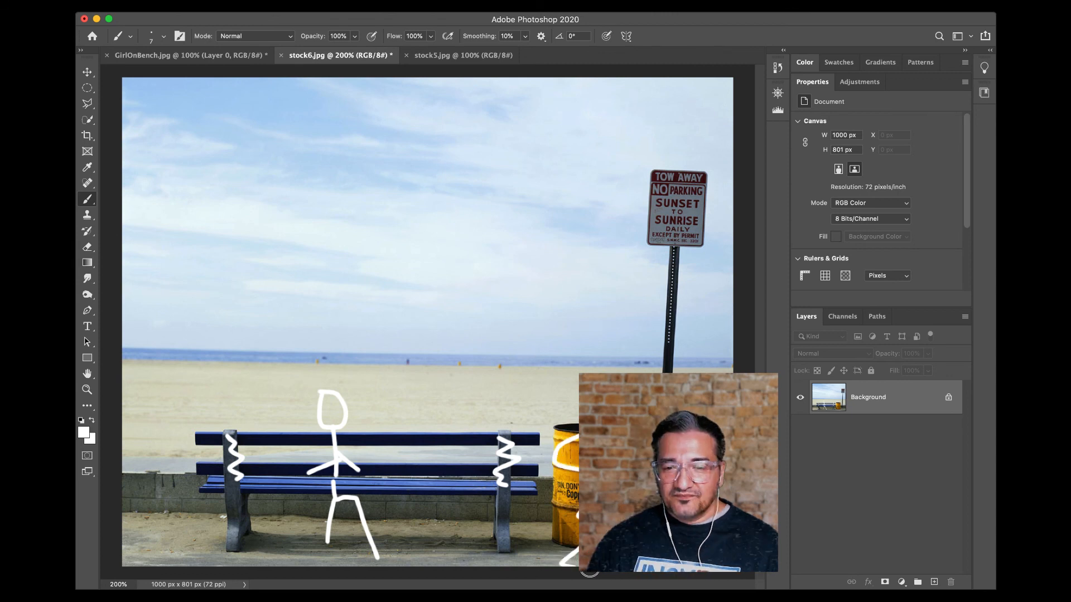
mouse_move(668, 179)
left_mouse_down()
mouse_move(680, 225)
mouse_move(653, 325)
mouse_move(669, 379)
left_mouse_up()
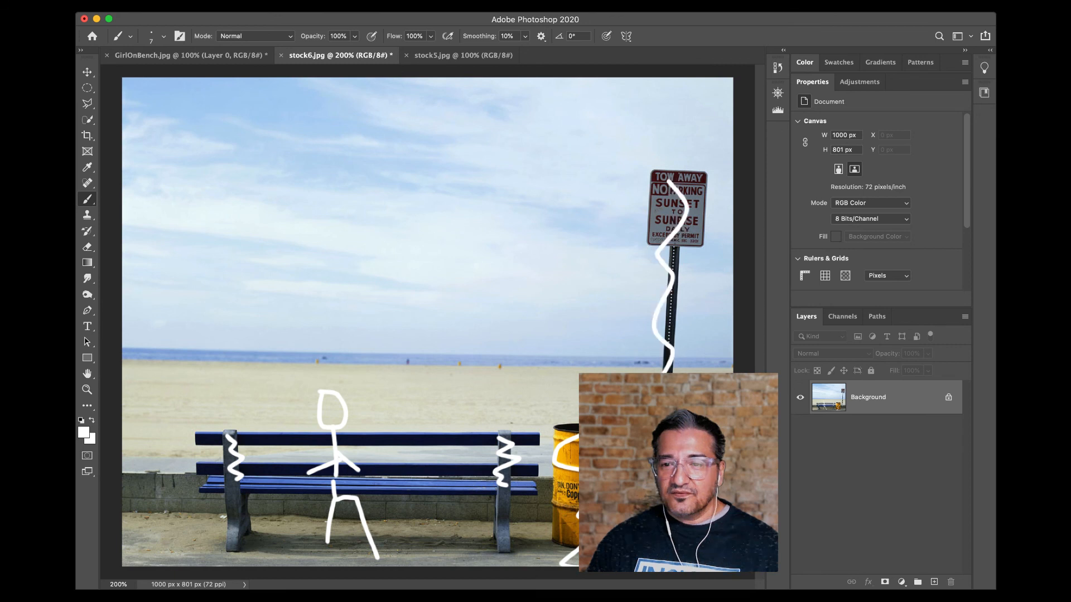
View the Earth in stock5.jpg, and paint a circle for its placement and a large X across the sky of stock6.jpg.
left_click(455, 60)
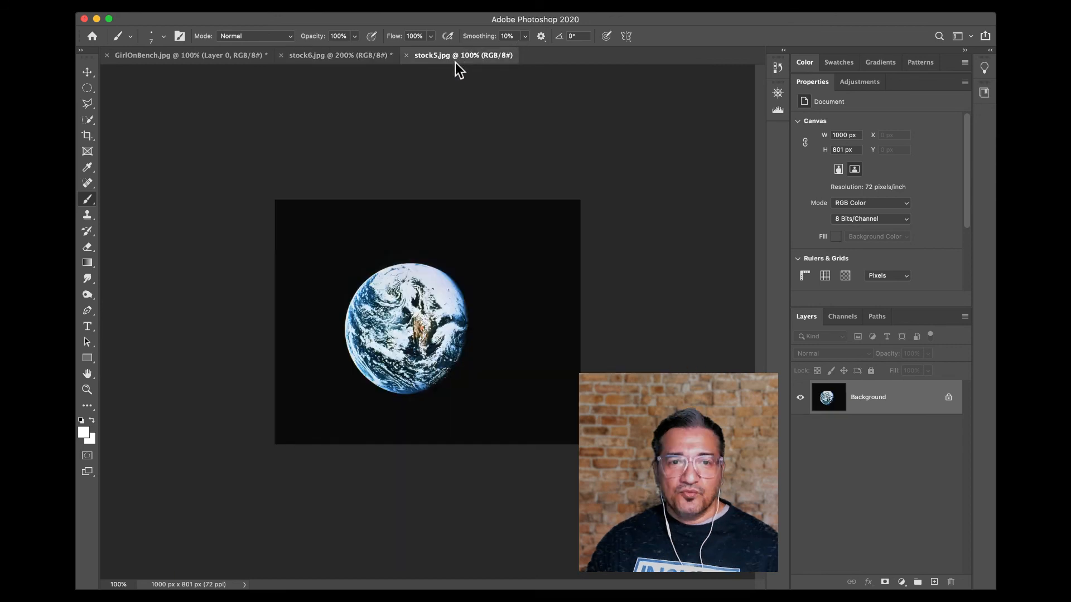
left_click(340, 56)
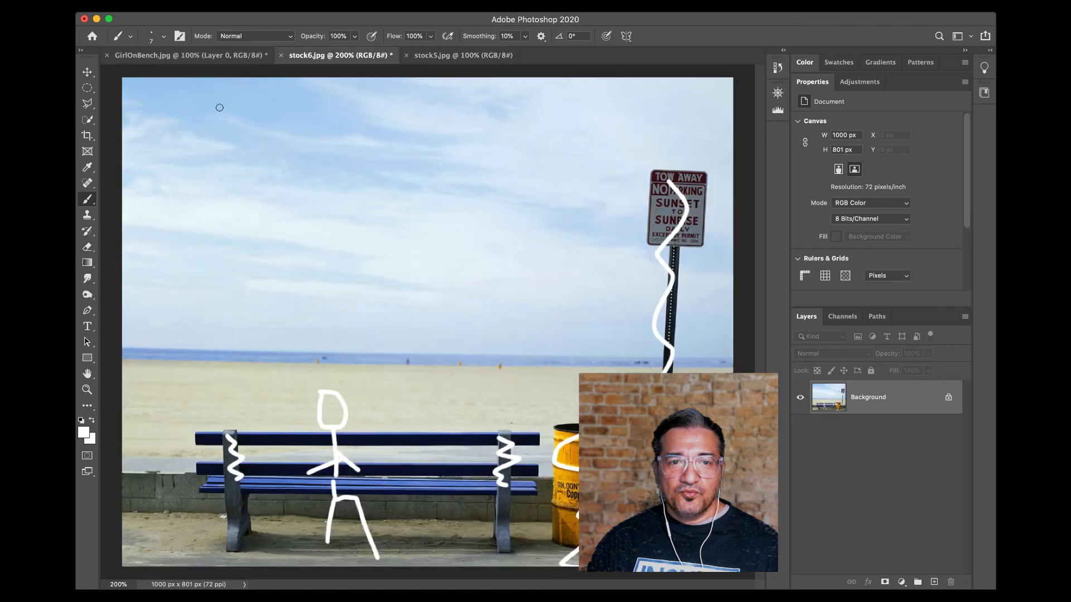
mouse_move(219, 108)
left_mouse_down()
mouse_move(174, 182)
mouse_move(244, 216)
mouse_move(294, 192)
mouse_move(310, 127)
mouse_move(258, 99)
mouse_move(221, 101)
mouse_move(210, 123)
left_mouse_up()
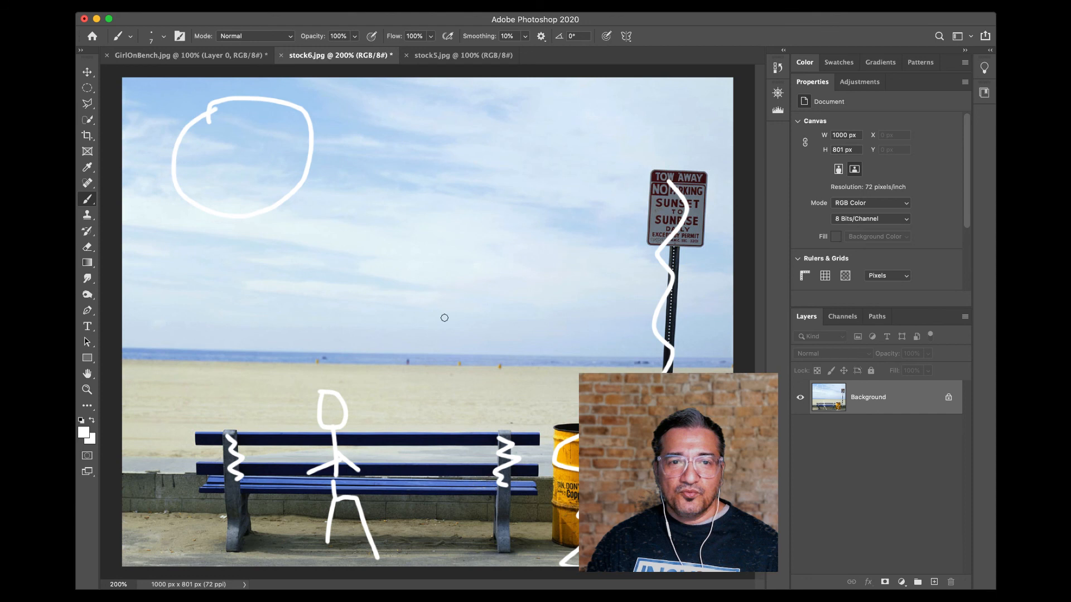
left_click_drag(382, 335, 556, 173)
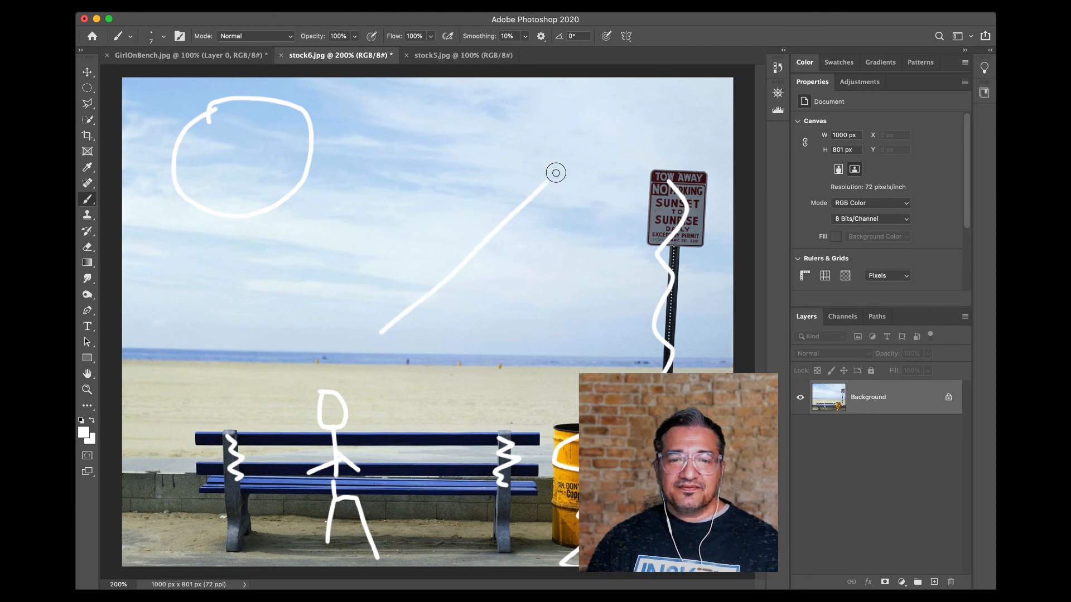
left_click_drag(441, 181, 563, 306)
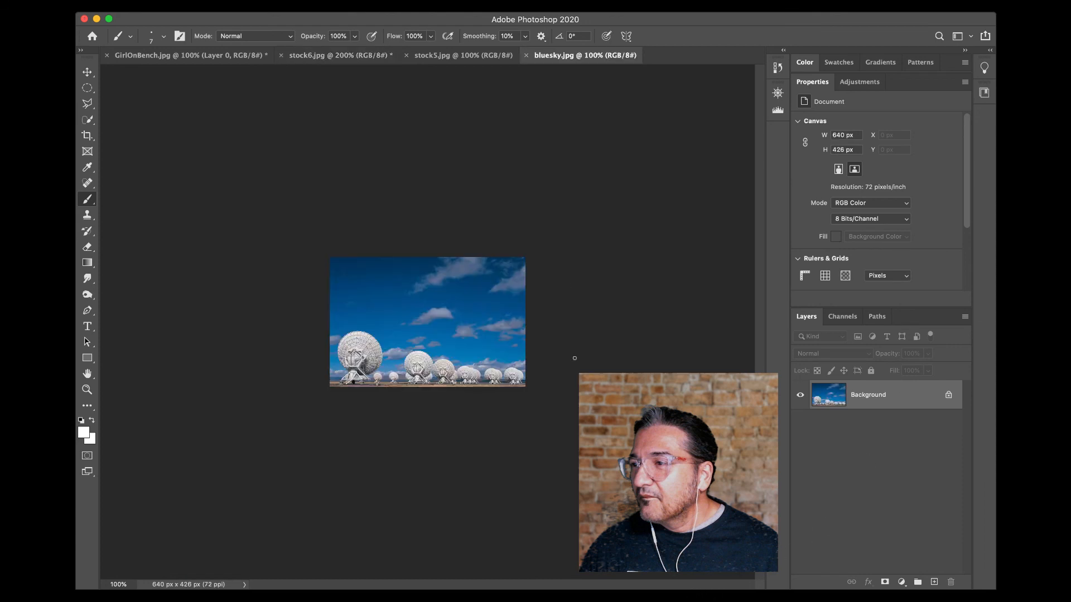
Enlarge bluesky.jpg to 300%, and open clouds.jpg and enlarge it to 300% as well.
key("super+plus")
key("super+plus")
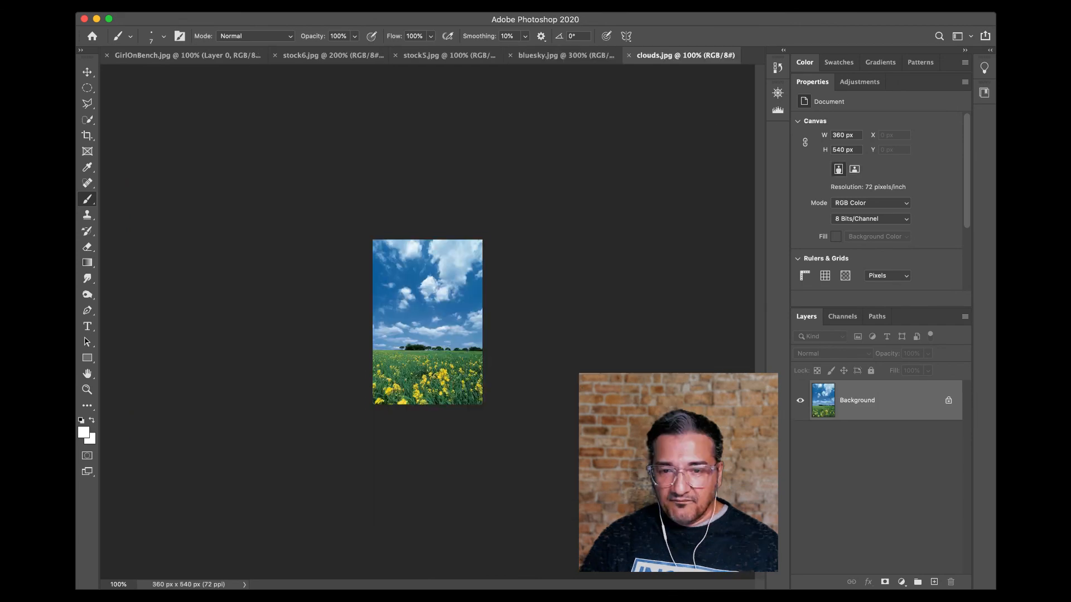
key("super+plus")
key("super+plus")
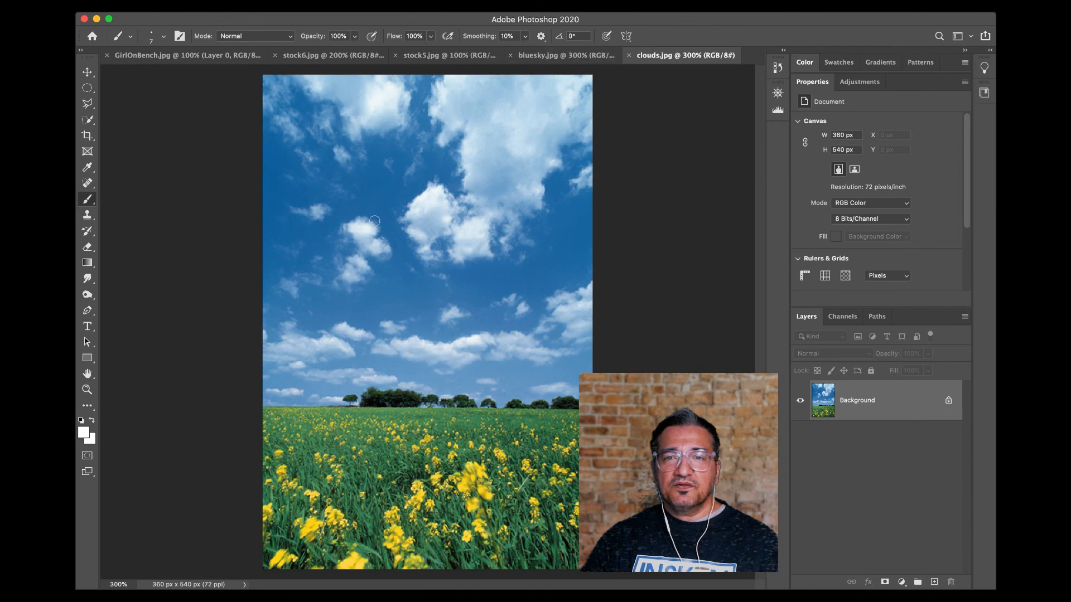
Review the marked-up stock6.jpg and GirlOnBench.jpg together with the Earth image in stock5.jpg.
left_click(308, 59)
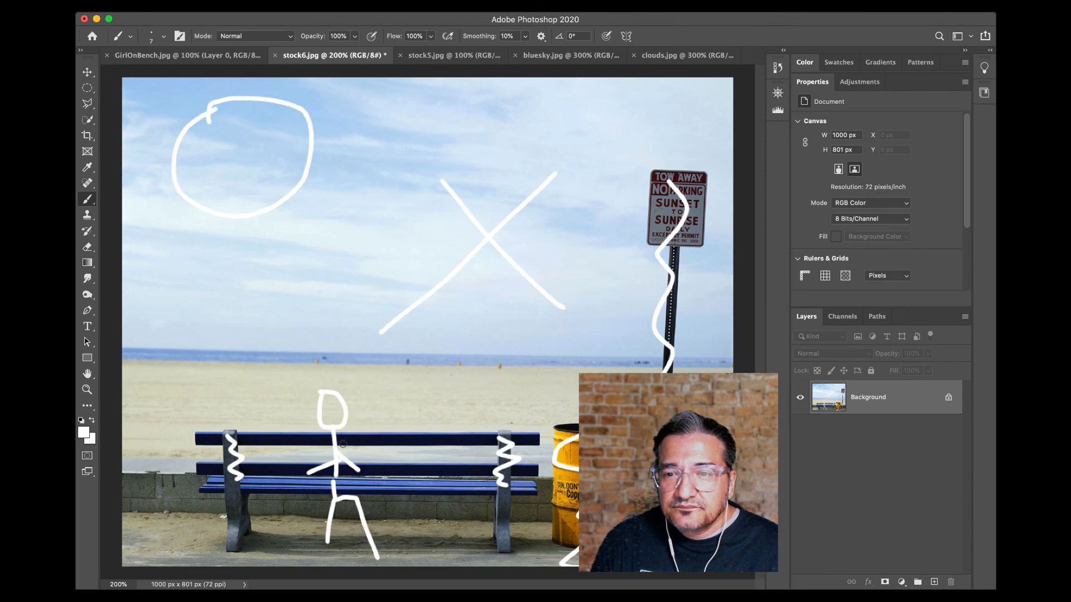
left_click(179, 55)
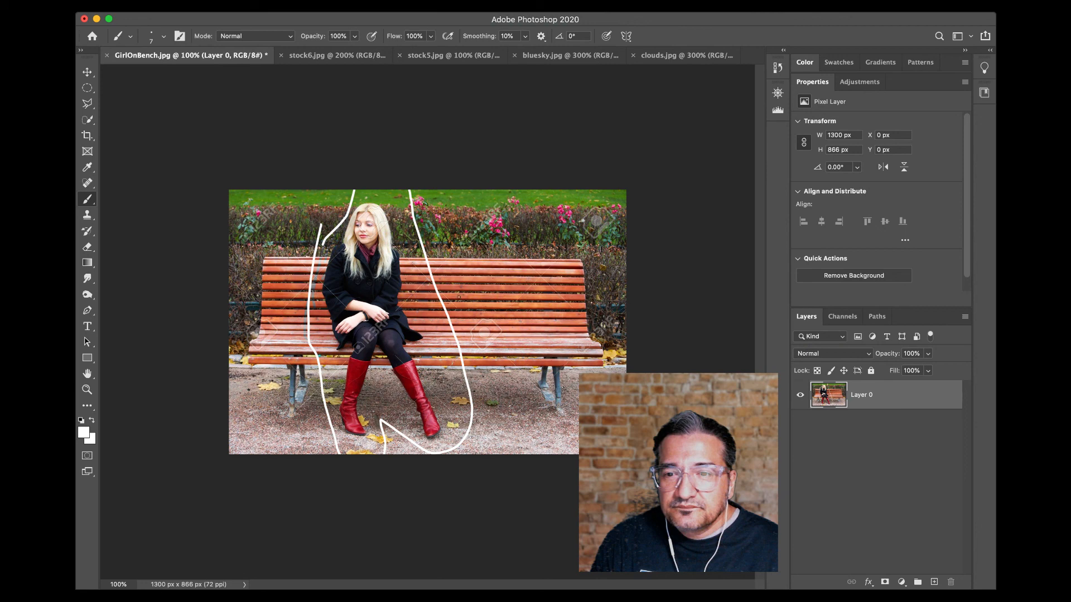
left_click(327, 56)
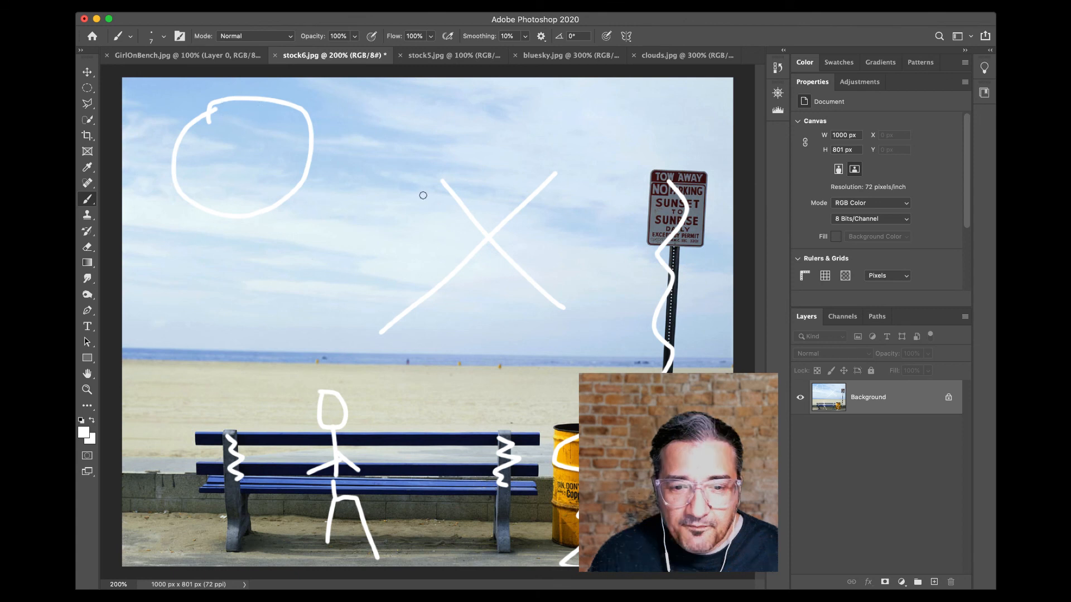
left_click(456, 57)
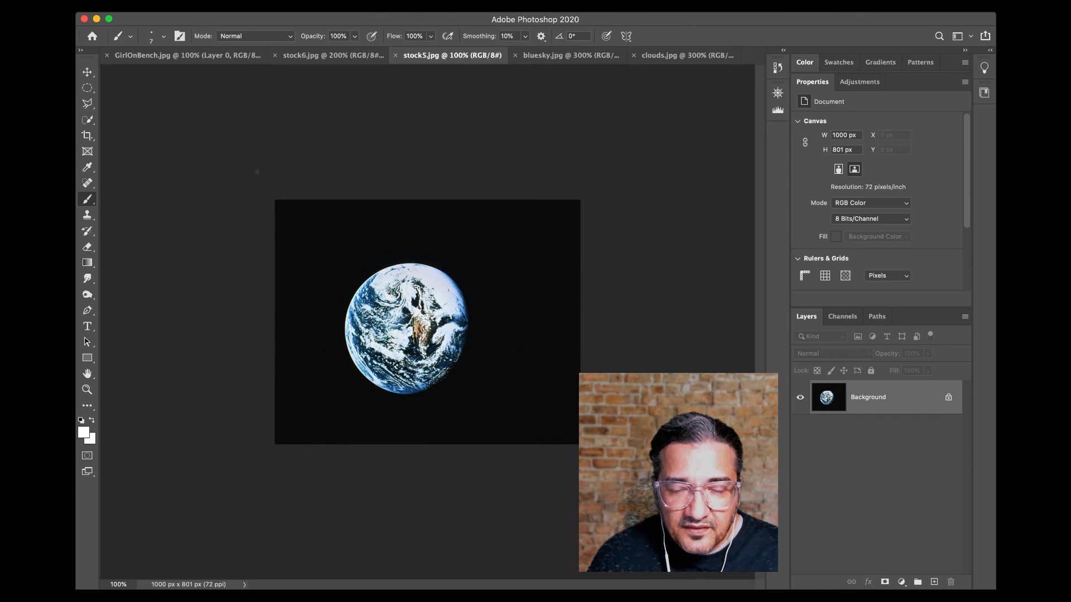
left_click(183, 55)
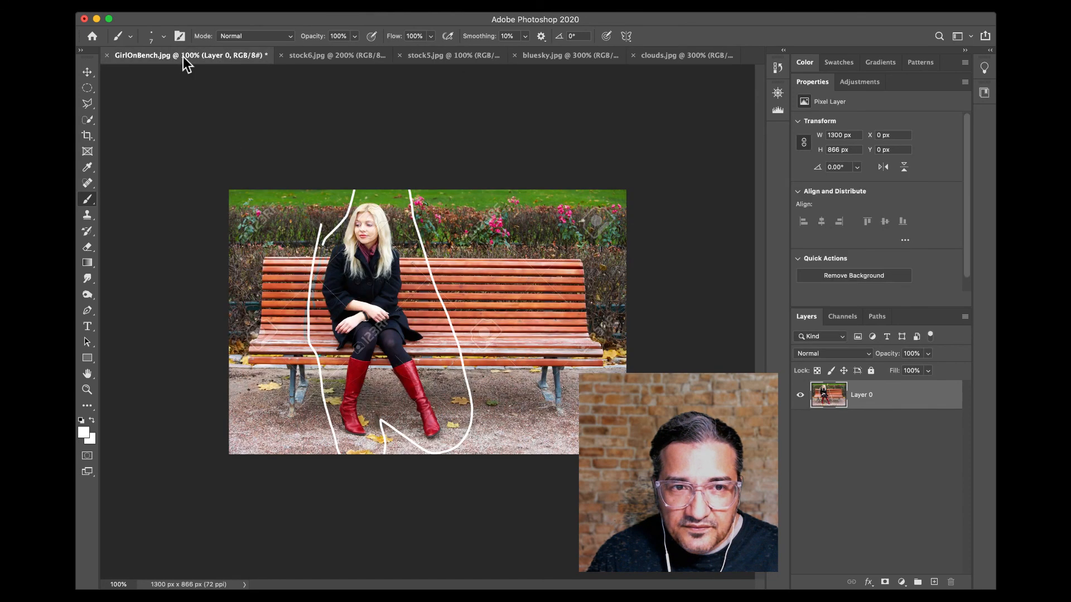
Paint a white line along the horizon of stock6.jpg to mark off the sky, and view bluesky.jpg and clouds.jpg as replacement skies.
left_click(334, 55)
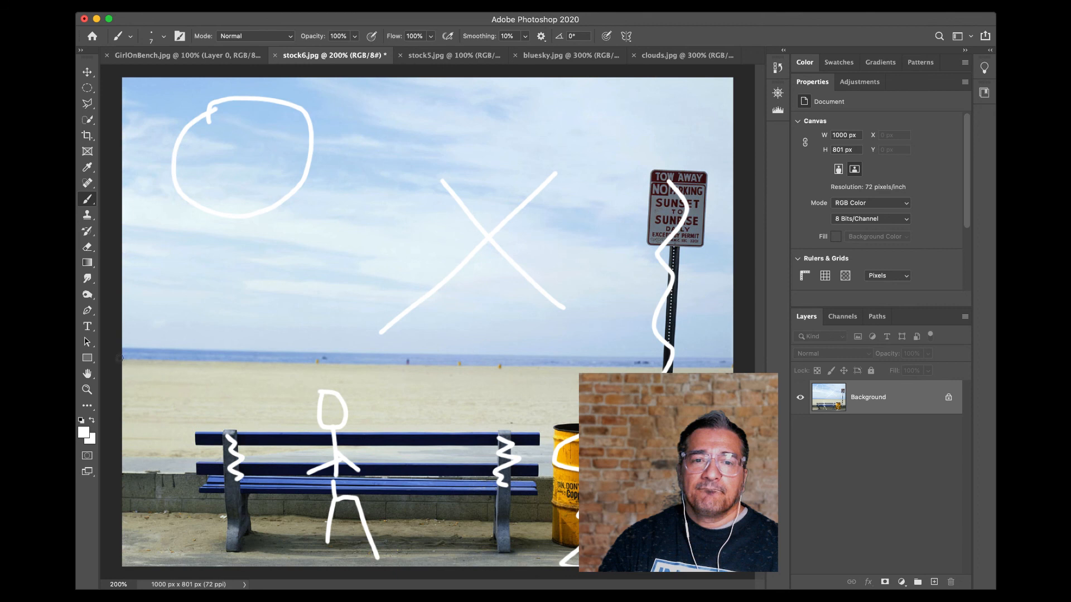
mouse_move(125, 349)
left_mouse_down()
mouse_move(736, 360)
mouse_move(745, 206)
mouse_move(734, 119)
mouse_move(715, 88)
left_mouse_up()
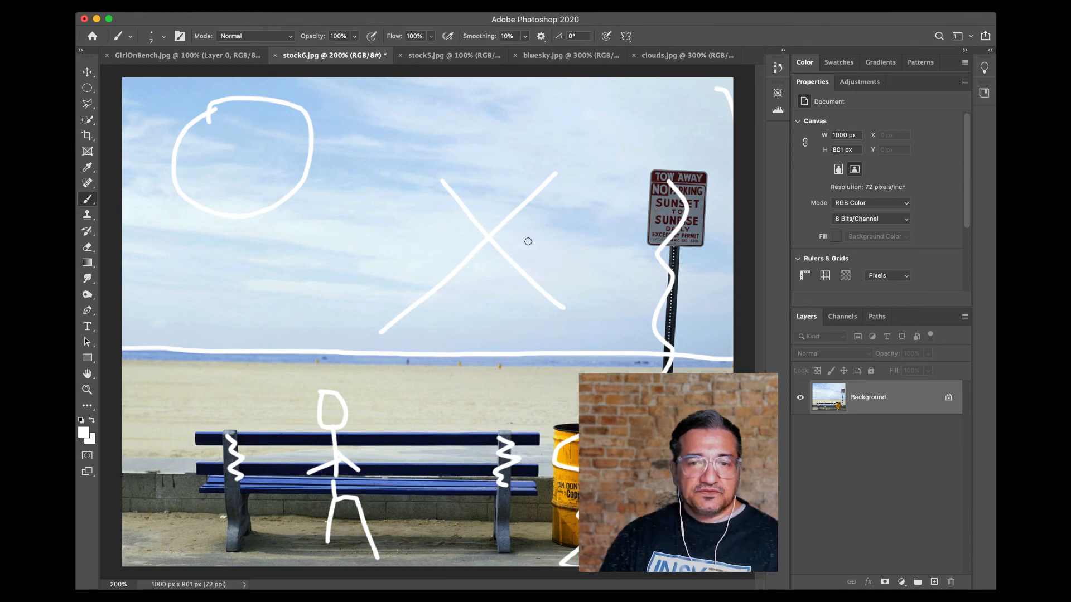
left_click(564, 58)
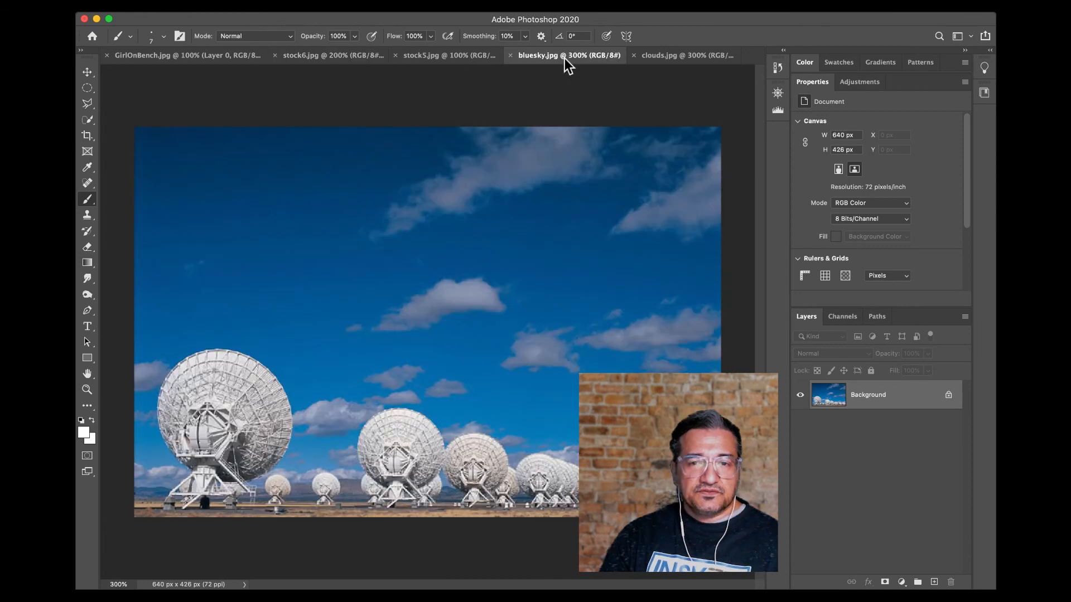
left_click(664, 55)
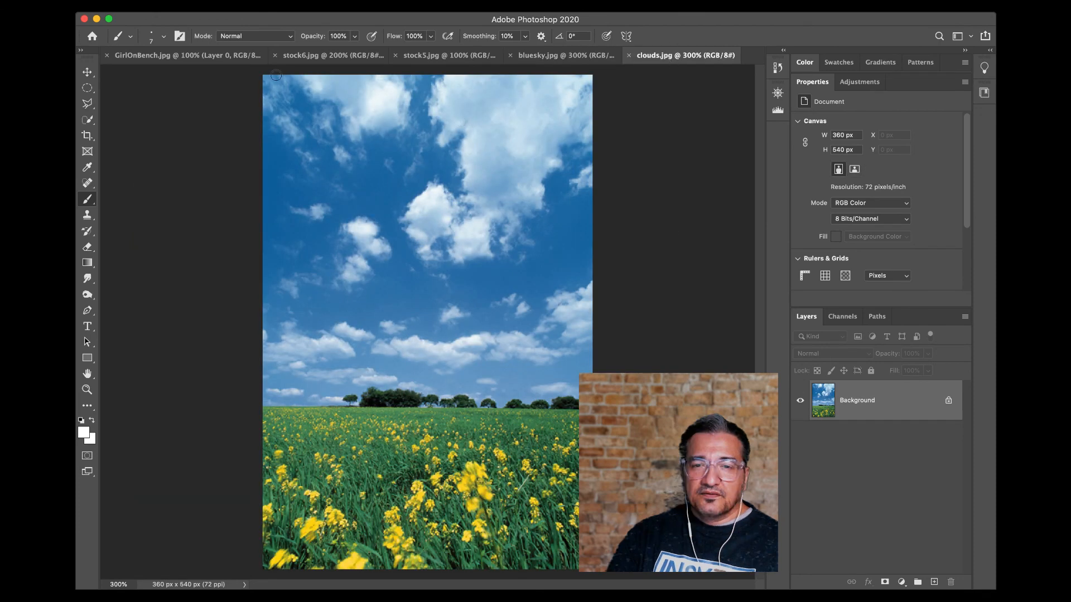
left_click(325, 56)
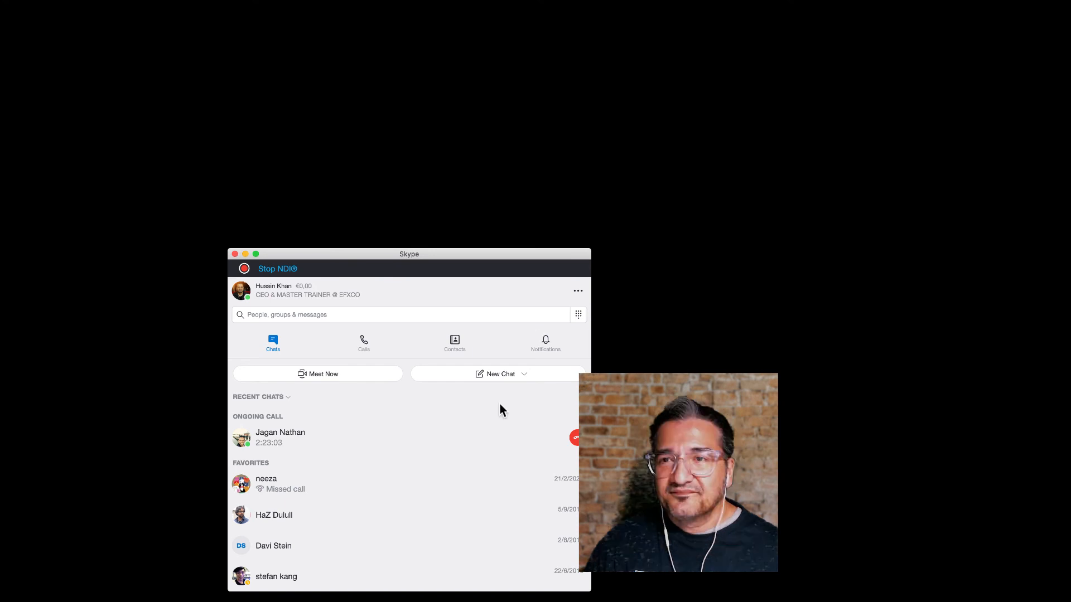
End the ongoing Skype call and return to stock6.jpg in Photoshop.
left_click(575, 438)
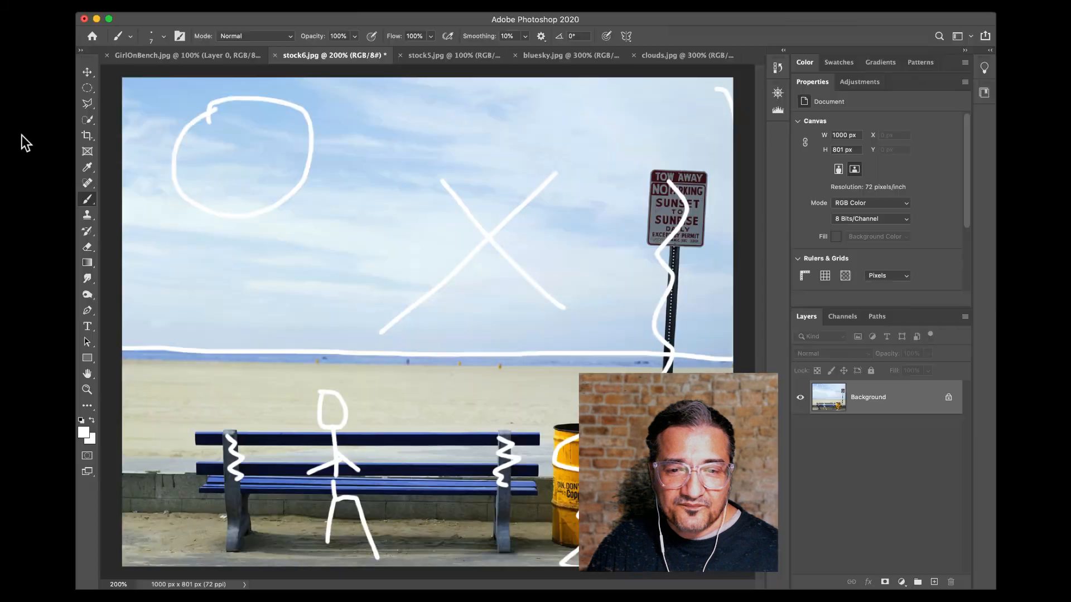
left_click(42, 9)
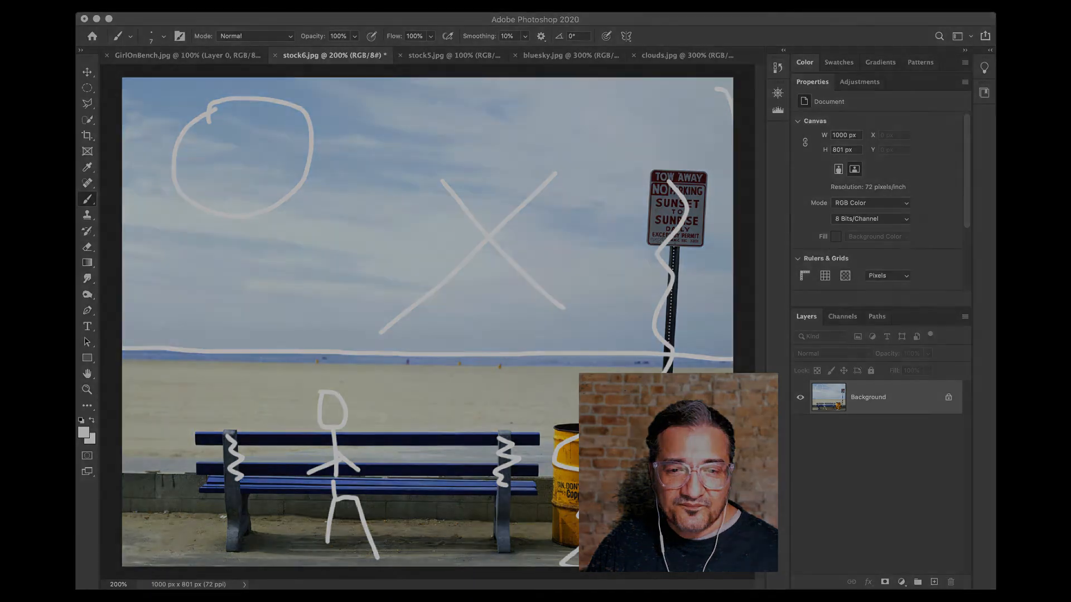